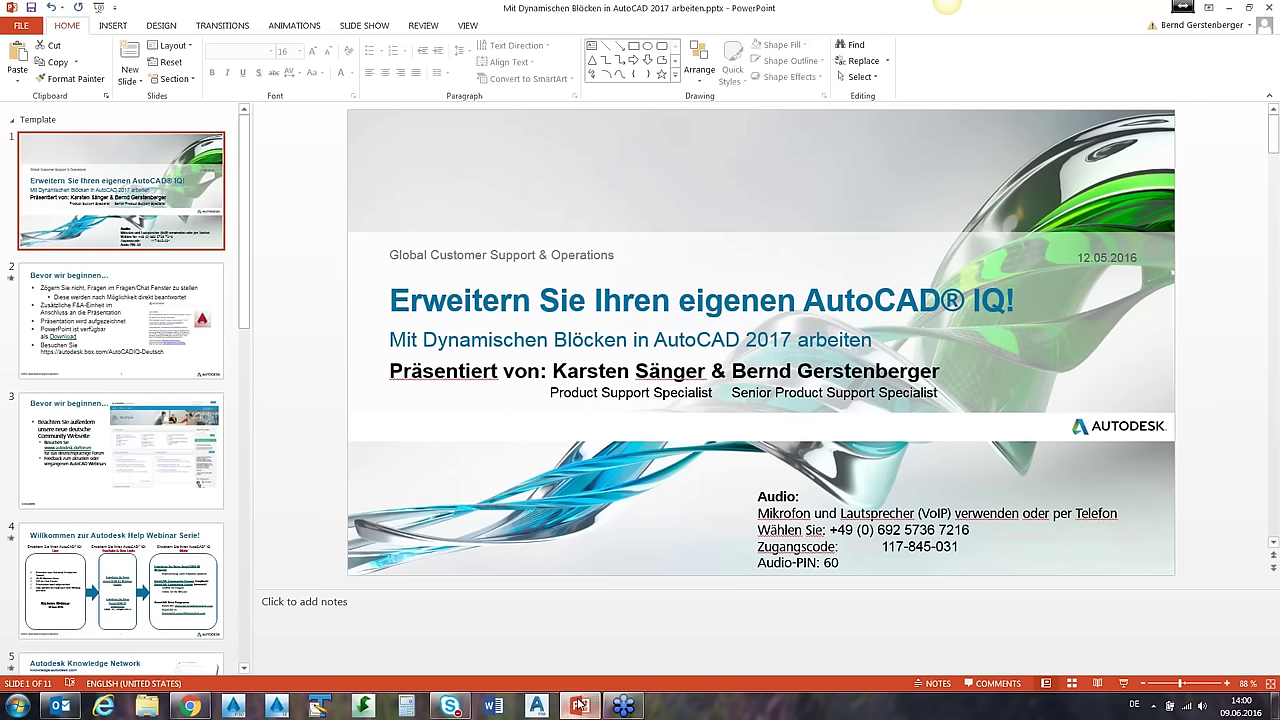
- Start the slideshow from slide 1 and advance to the 'Bevor wir beginnen…' slide
{"action": "left_click", "coordinate": [1124, 684]}
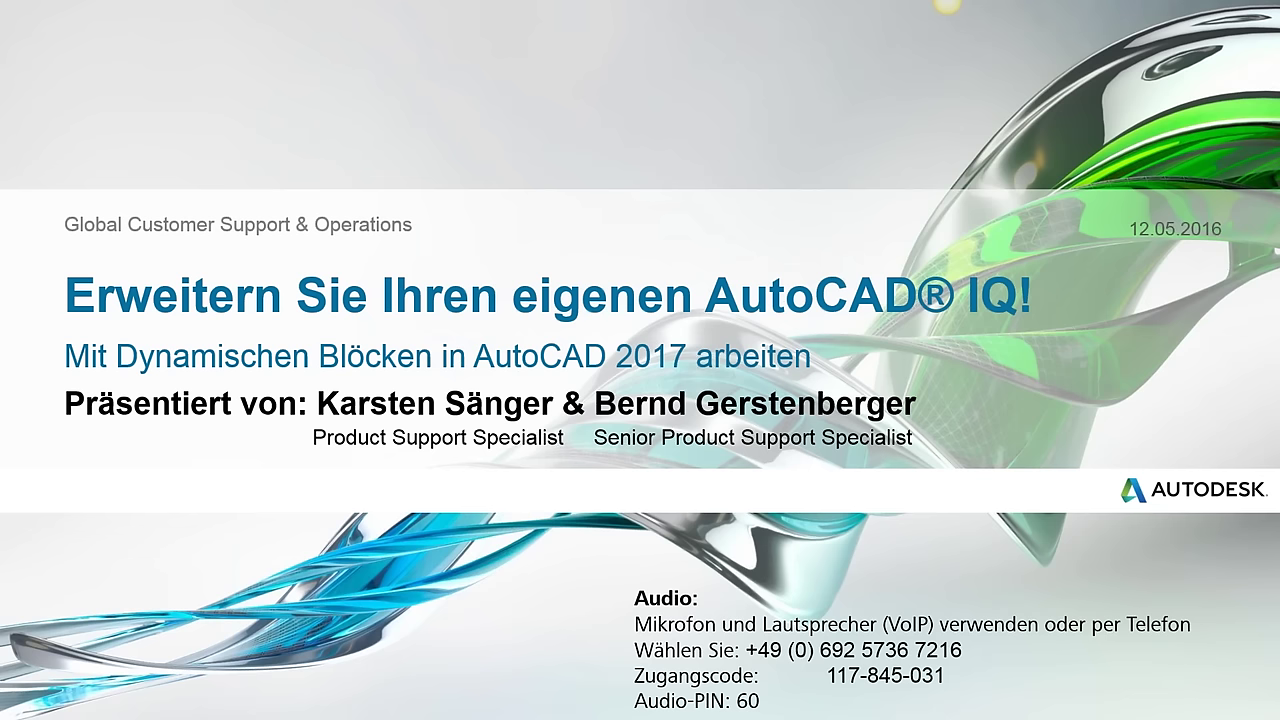
{"action": "key", "text": "Right"}
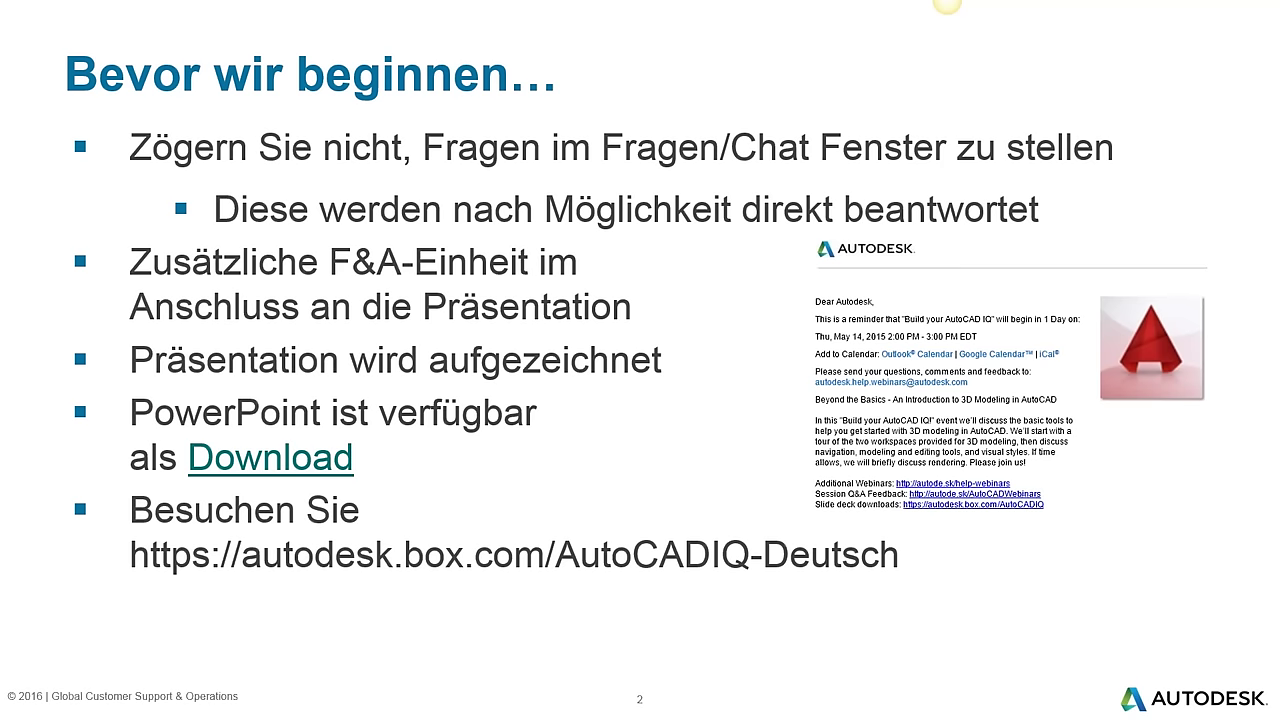
- Advance the slideshow to slide 4, 'Willkommen zur Autodesk Help Webinar Serie!'
{"action": "key", "text": "Right"}
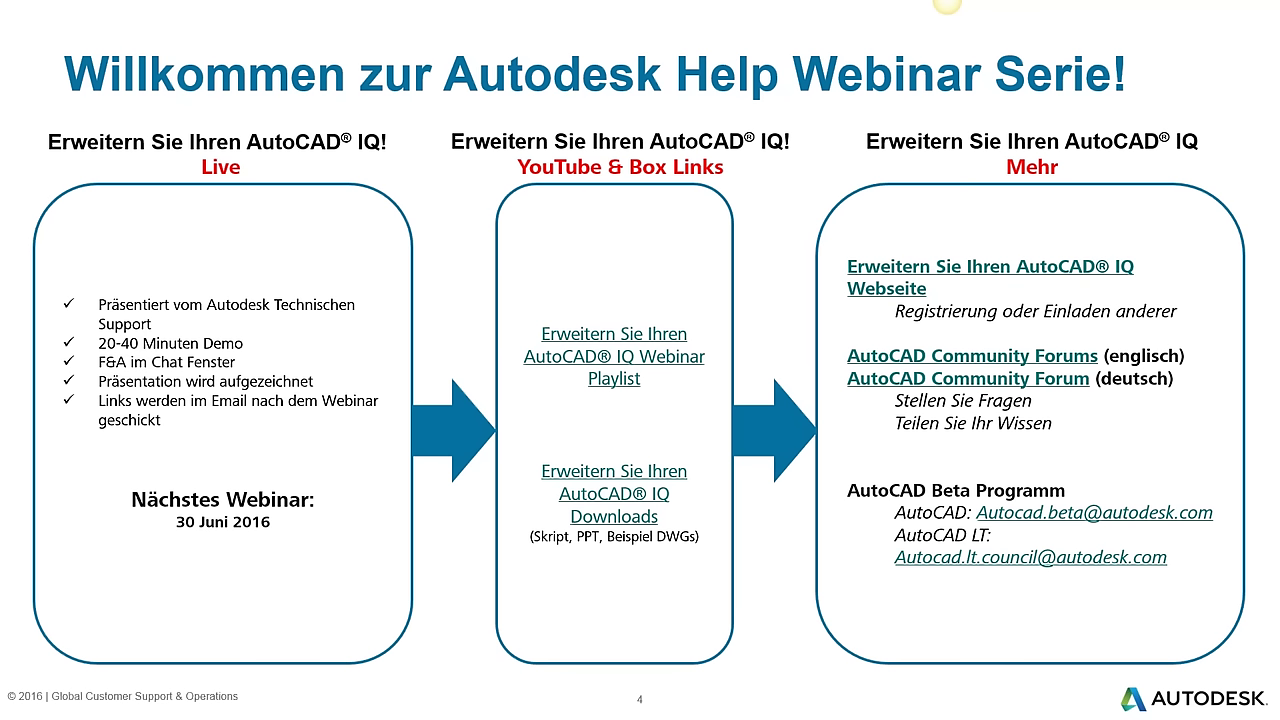
- Advance the slideshow to slide 5, 'Autodesk Knowledge Network'
{"action": "key", "text": "Right"}
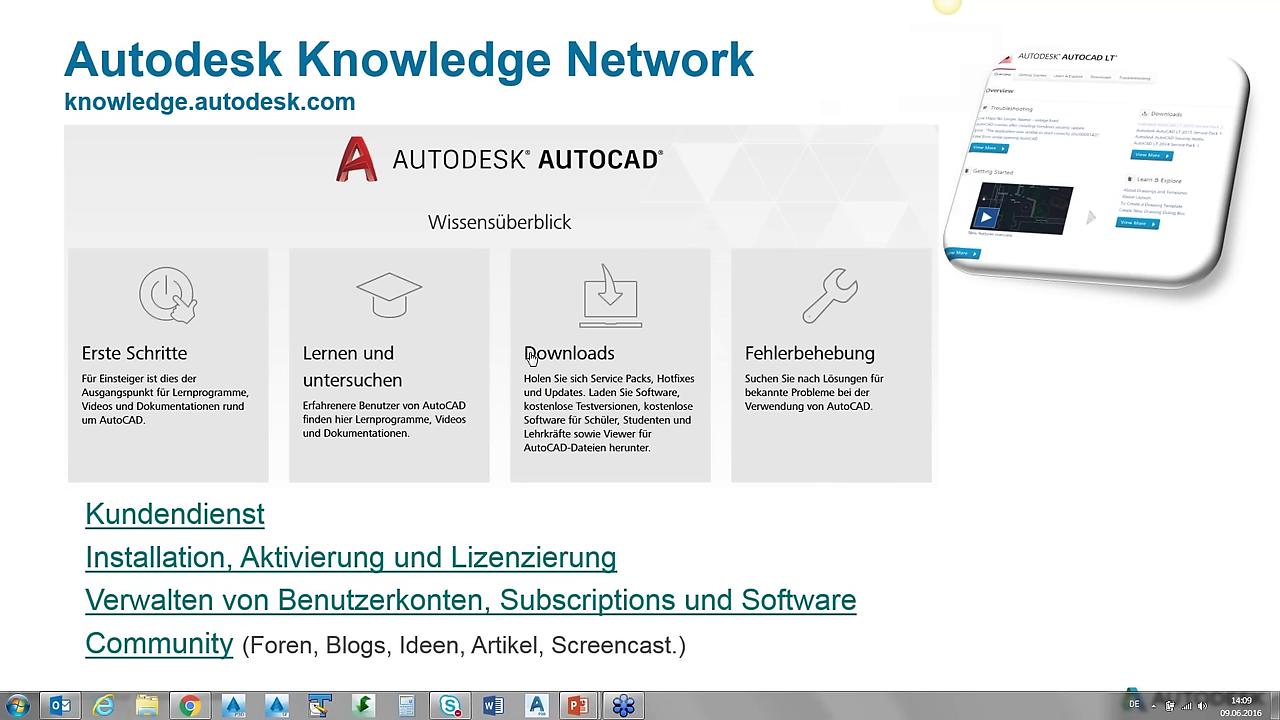
{"action": "left_click", "coordinate": [531, 358]}
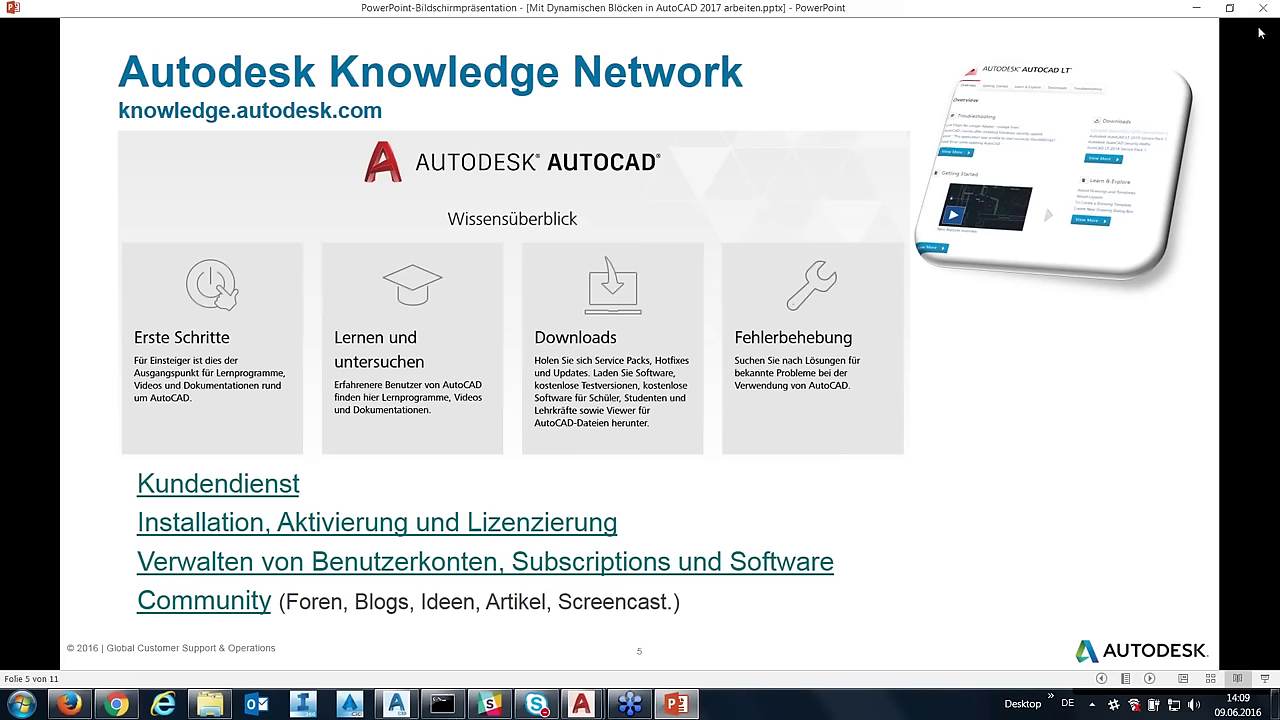
- Advance to slide 6, the Agenda listing the Dynamische Blöcke topics
{"action": "left_click", "coordinate": [652, 483]}
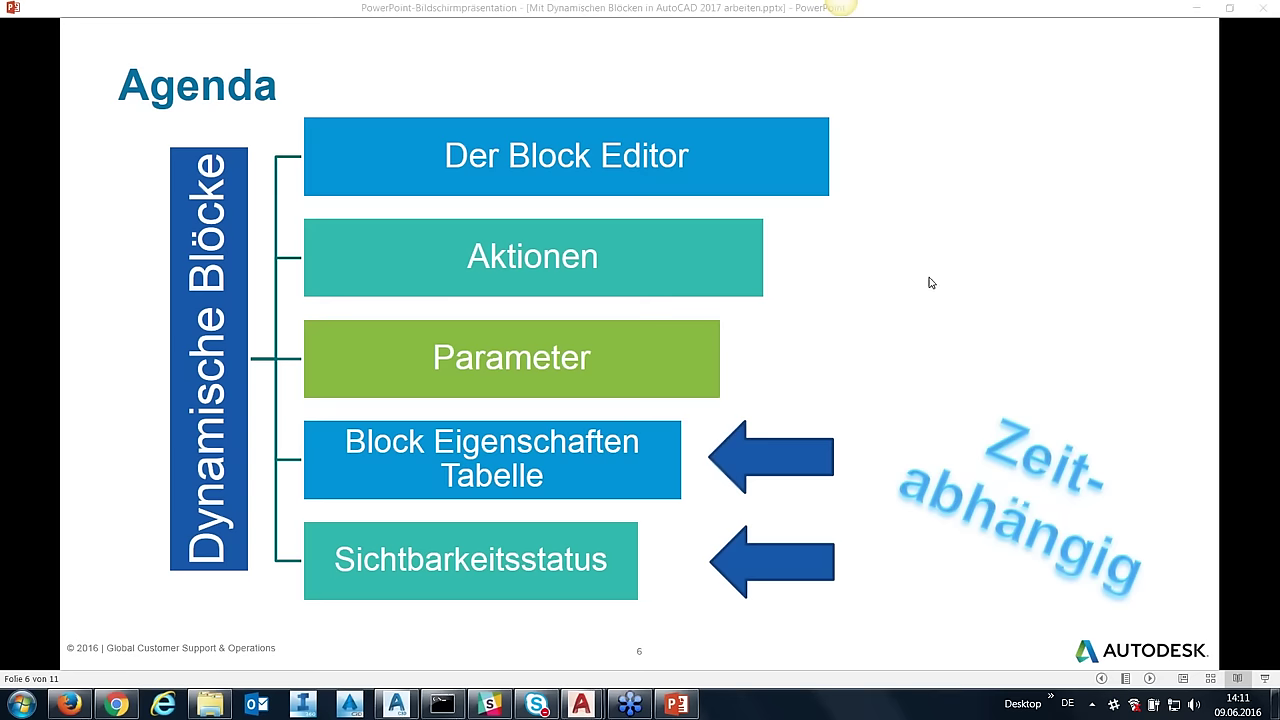
- Advance to slide 7 'Sehen wir, wie es geht…', then bring up the Planbeispiel floor plan in AutoCAD
{"action": "left_click", "coordinate": [891, 247]}
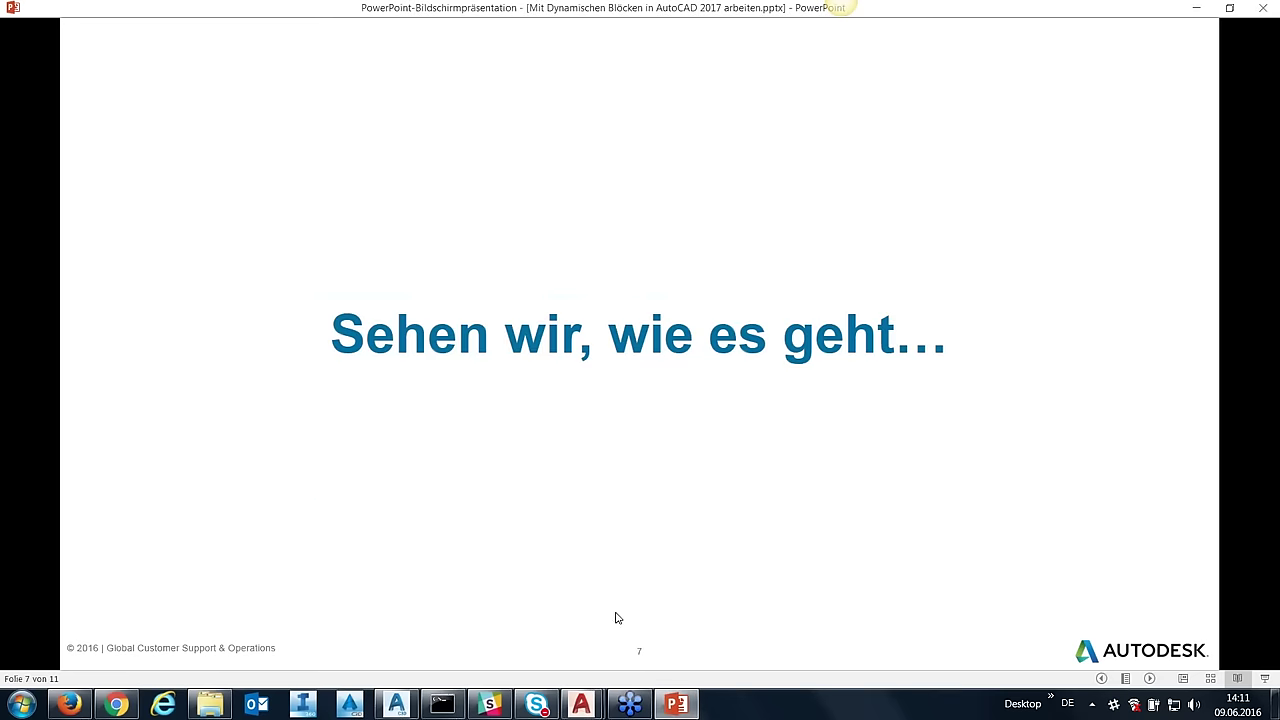
{"action": "mouse_move", "coordinate": [581, 705]}
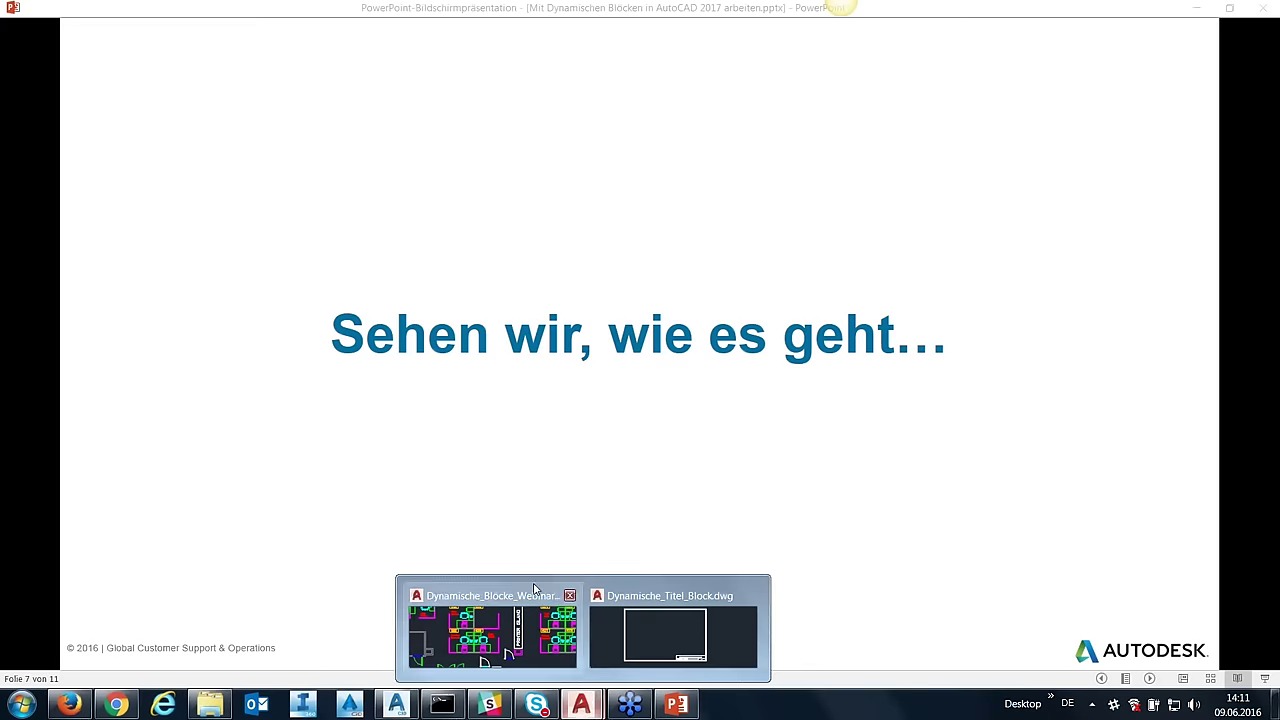
{"action": "left_click", "coordinate": [527, 600]}
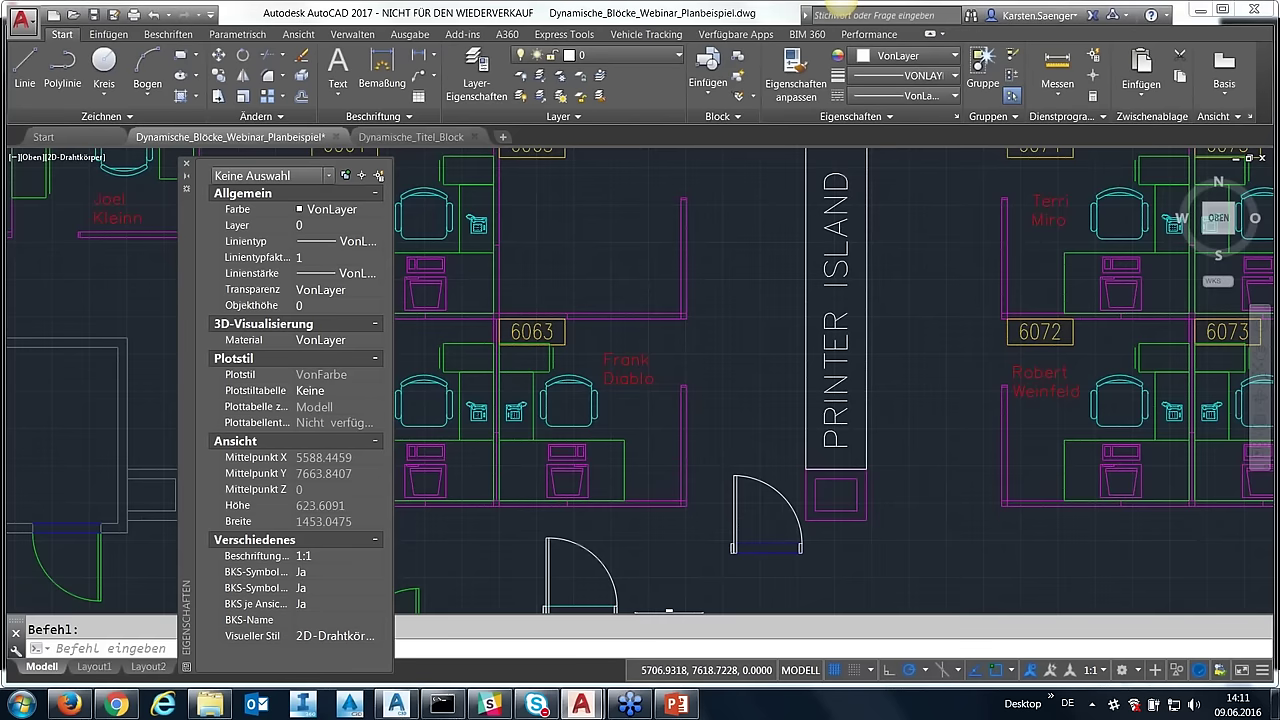
- Zoom and pan around the office floor plan, ending on an overview of cubicles, stairwells and doors
{"action": "scroll", "coordinate": [729, 412], "scroll_direction": "down", "scroll_amount": 2}
{"action": "scroll", "coordinate": [729, 412], "scroll_direction": "down", "scroll_amount": 2}
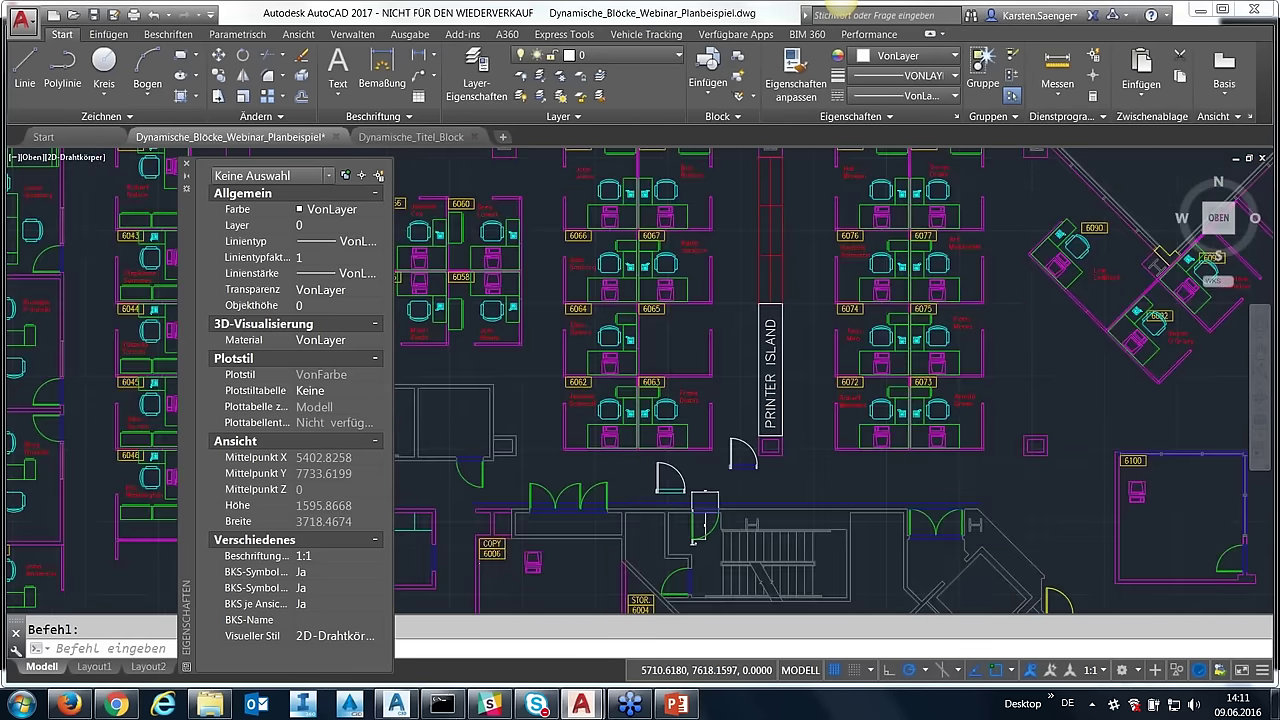
{"action": "scroll", "coordinate": [730, 418], "scroll_direction": "down", "scroll_amount": 2}
{"action": "mouse_move", "coordinate": [730, 424]}
{"action": "middle_mouse_down"}
{"action": "mouse_move", "coordinate": [789, 369]}
{"action": "mouse_move", "coordinate": [817, 396]}
{"action": "middle_mouse_up"}
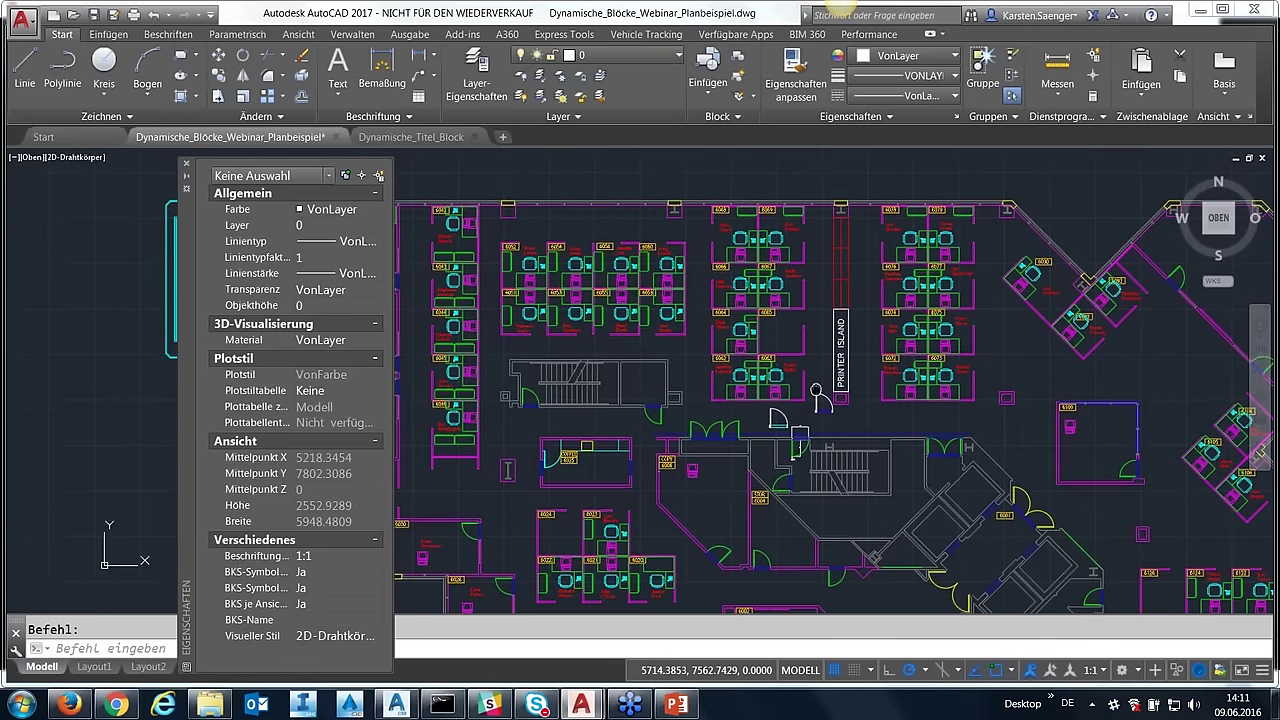
{"action": "scroll", "coordinate": [817, 400], "scroll_direction": "down", "scroll_amount": 1}
{"action": "scroll", "coordinate": [750, 405], "scroll_direction": "down", "scroll_amount": 1}
{"action": "scroll", "coordinate": [750, 405], "scroll_direction": "up", "scroll_amount": 2}
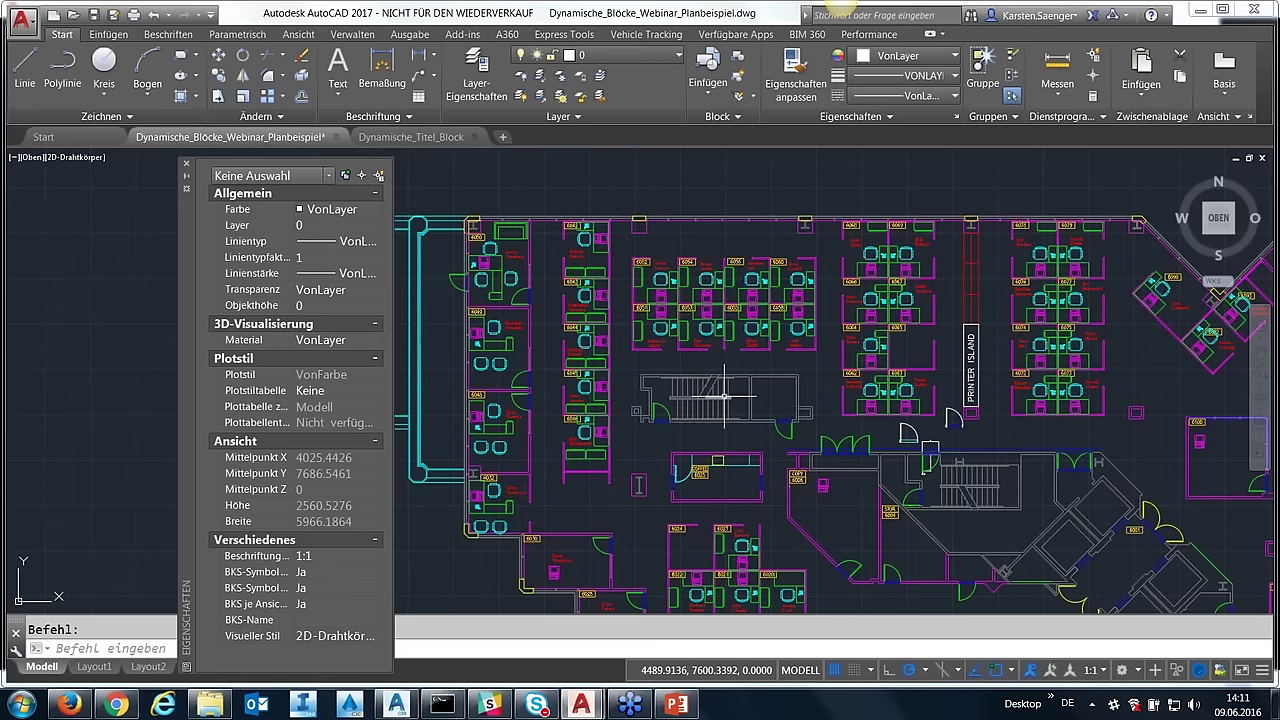
{"action": "mouse_move", "coordinate": [723, 396]}
{"action": "middle_mouse_down"}
{"action": "mouse_move", "coordinate": [762, 460]}
{"action": "mouse_move", "coordinate": [830, 466]}
{"action": "middle_mouse_up"}
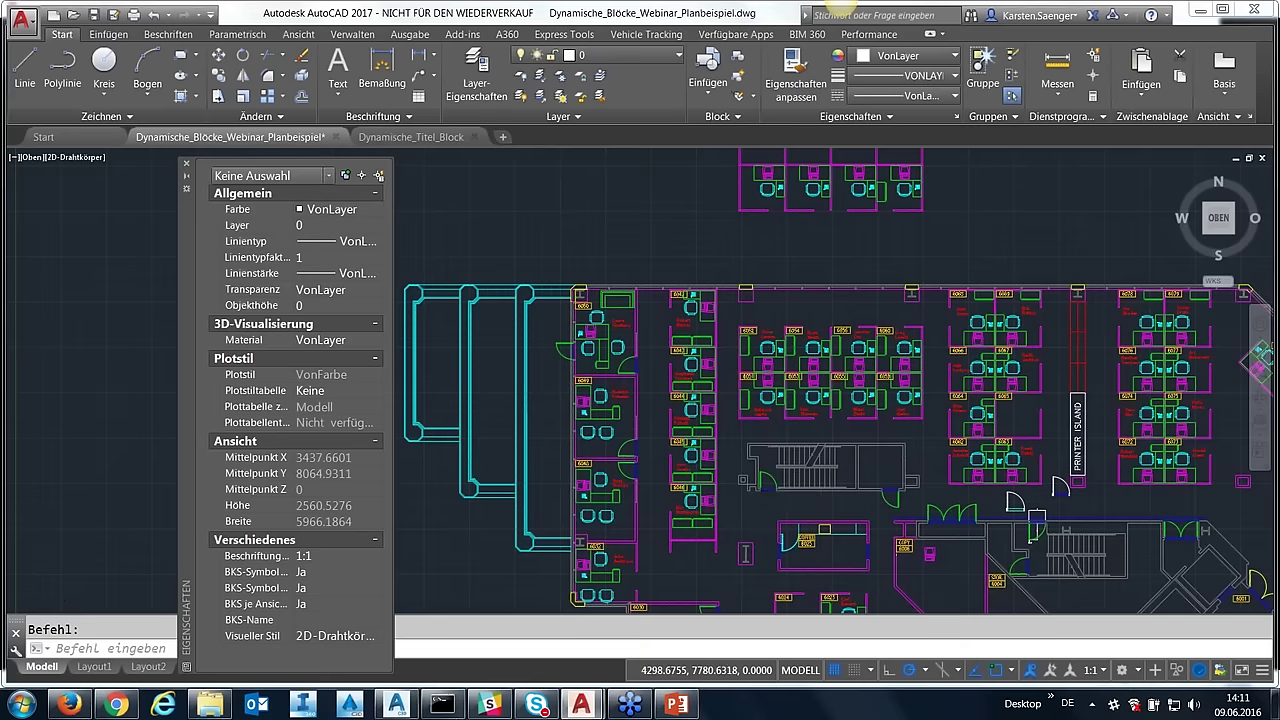
{"action": "scroll", "coordinate": [798, 424], "scroll_direction": "up", "scroll_amount": 2}
{"action": "middle_click_drag", "start_coordinate": [848, 413], "coordinate": [716, 413]}
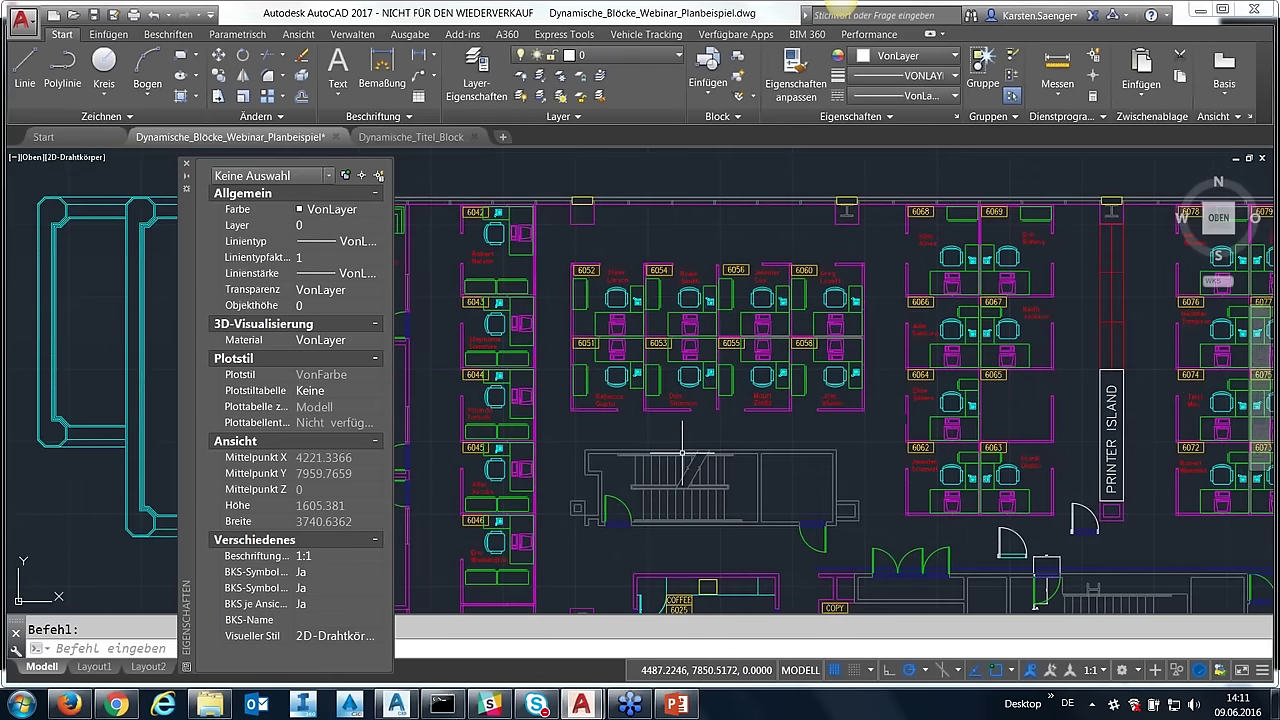
{"action": "middle_click_drag", "start_coordinate": [682, 452], "coordinate": [680, 454]}
{"action": "scroll", "coordinate": [670, 448], "scroll_direction": "up", "scroll_amount": 1}
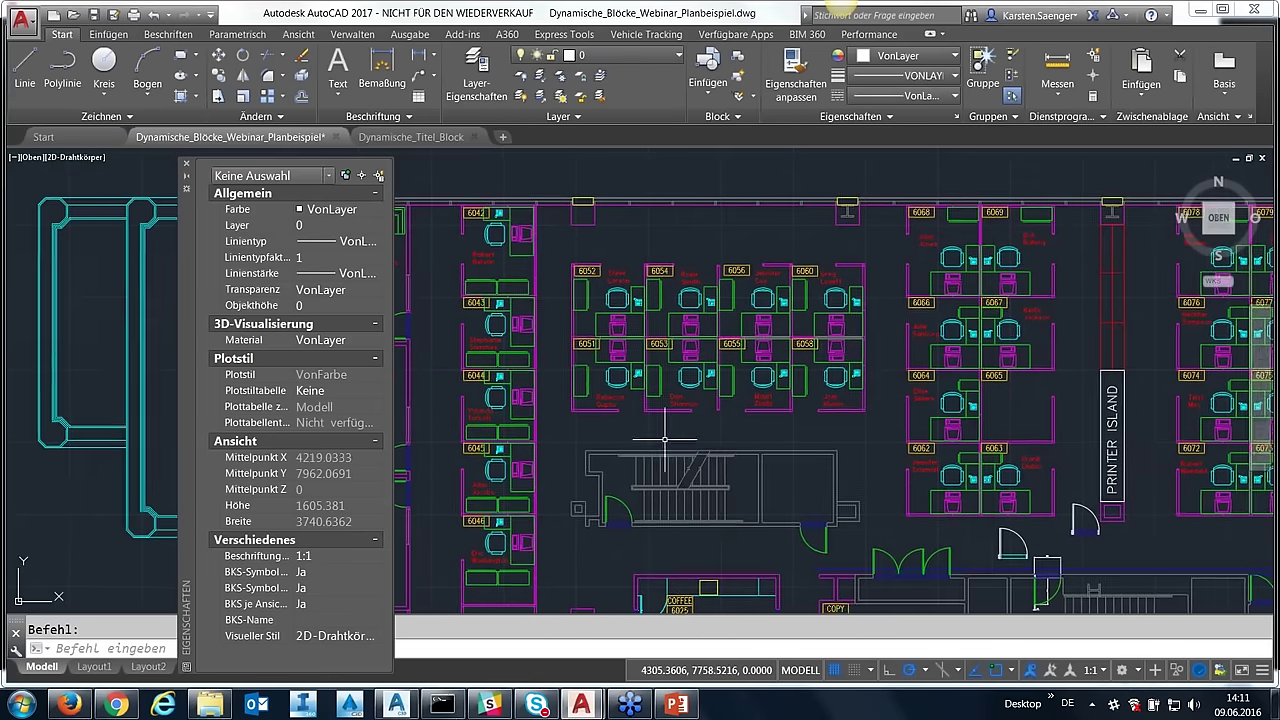
{"action": "scroll", "coordinate": [680, 448], "scroll_direction": "up", "scroll_amount": 1}
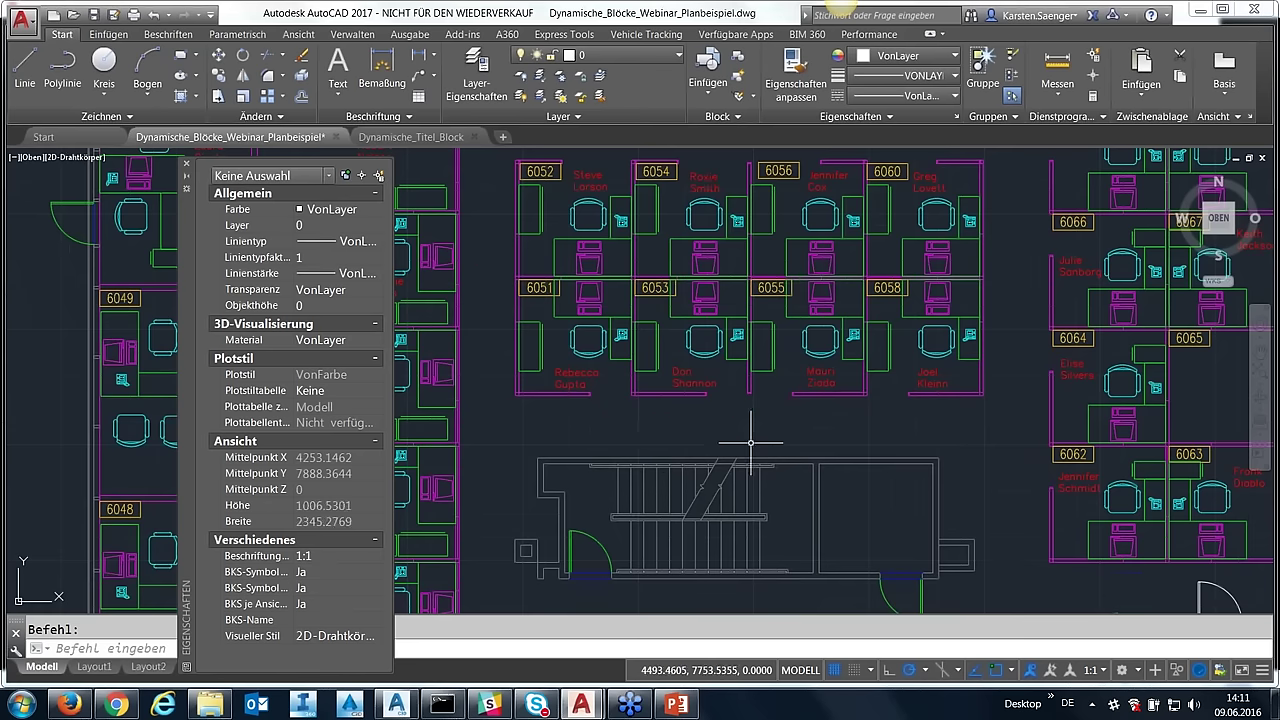
{"action": "scroll", "coordinate": [750, 441], "scroll_direction": "down", "scroll_amount": 2}
{"action": "scroll", "coordinate": [545, 456], "scroll_direction": "down", "scroll_amount": 2}
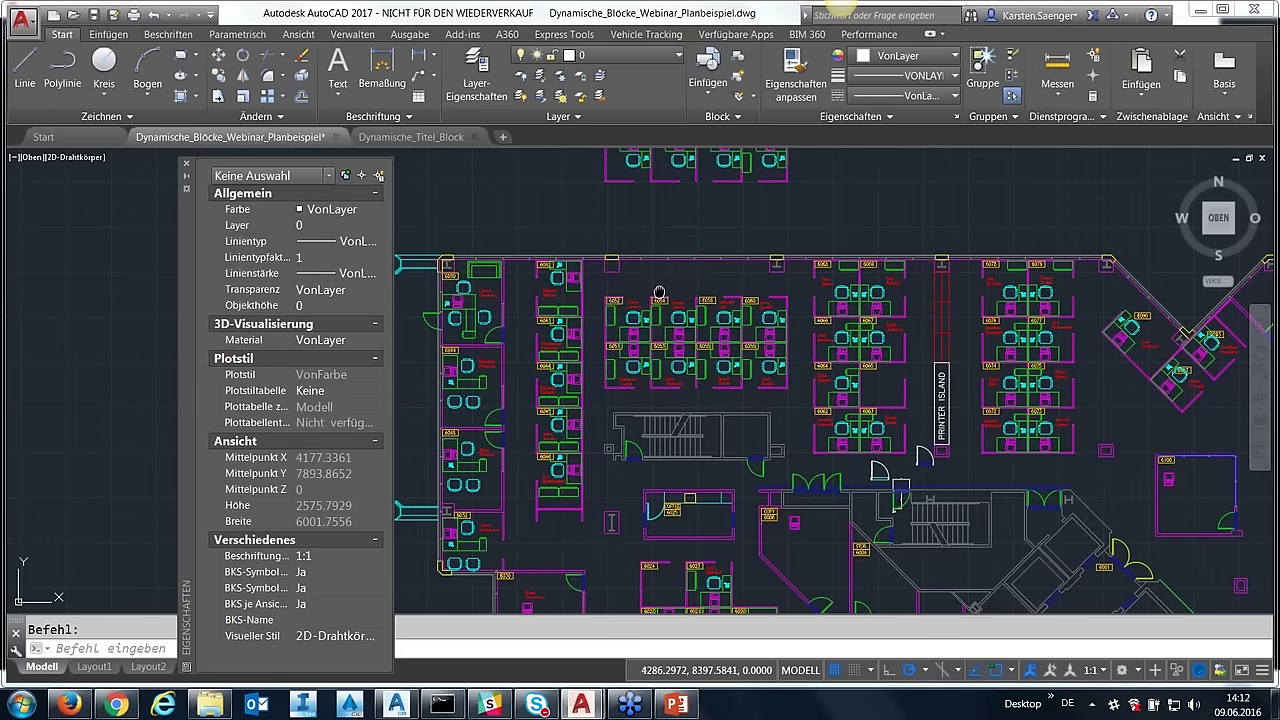
{"action": "middle_click_drag", "start_coordinate": [659, 290], "coordinate": [664, 352]}
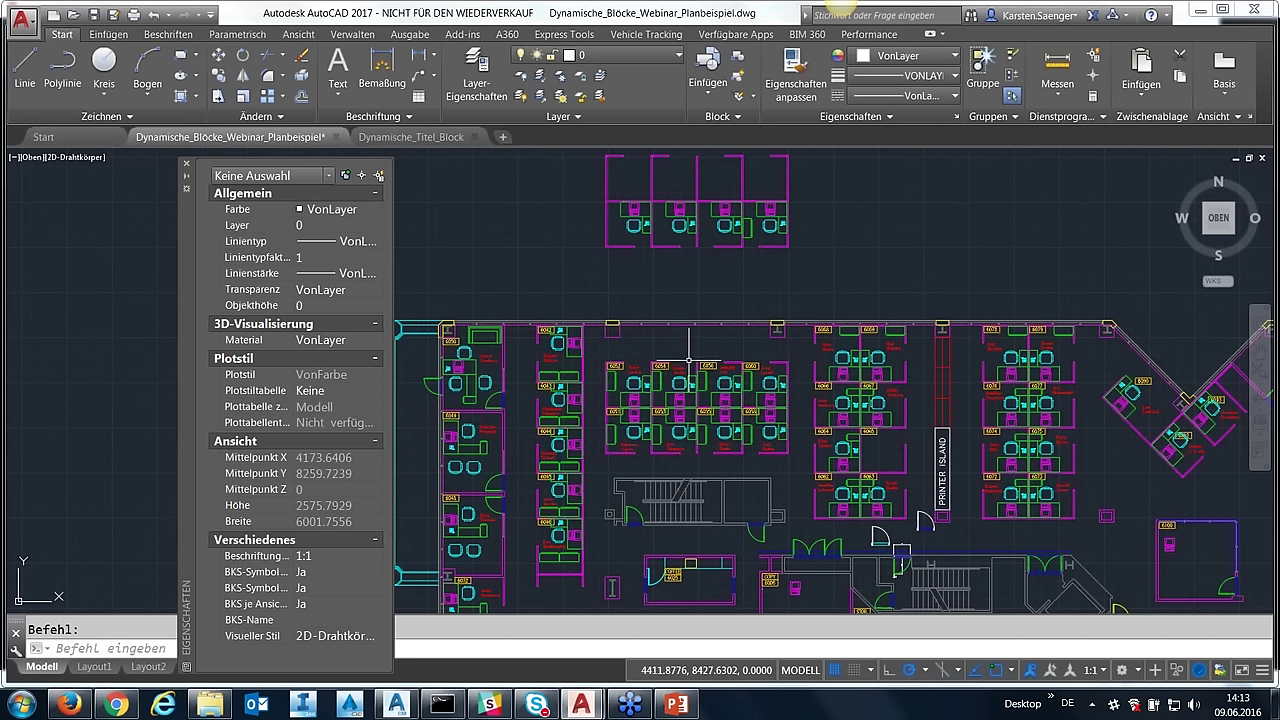
- Zoom in on the doors by the stairwell and select the dynamic door block (Türweite 95.25)
{"action": "middle_click_drag", "start_coordinate": [716, 426], "coordinate": [724, 386]}
{"action": "scroll", "coordinate": [738, 464], "scroll_direction": "up", "scroll_amount": 3}
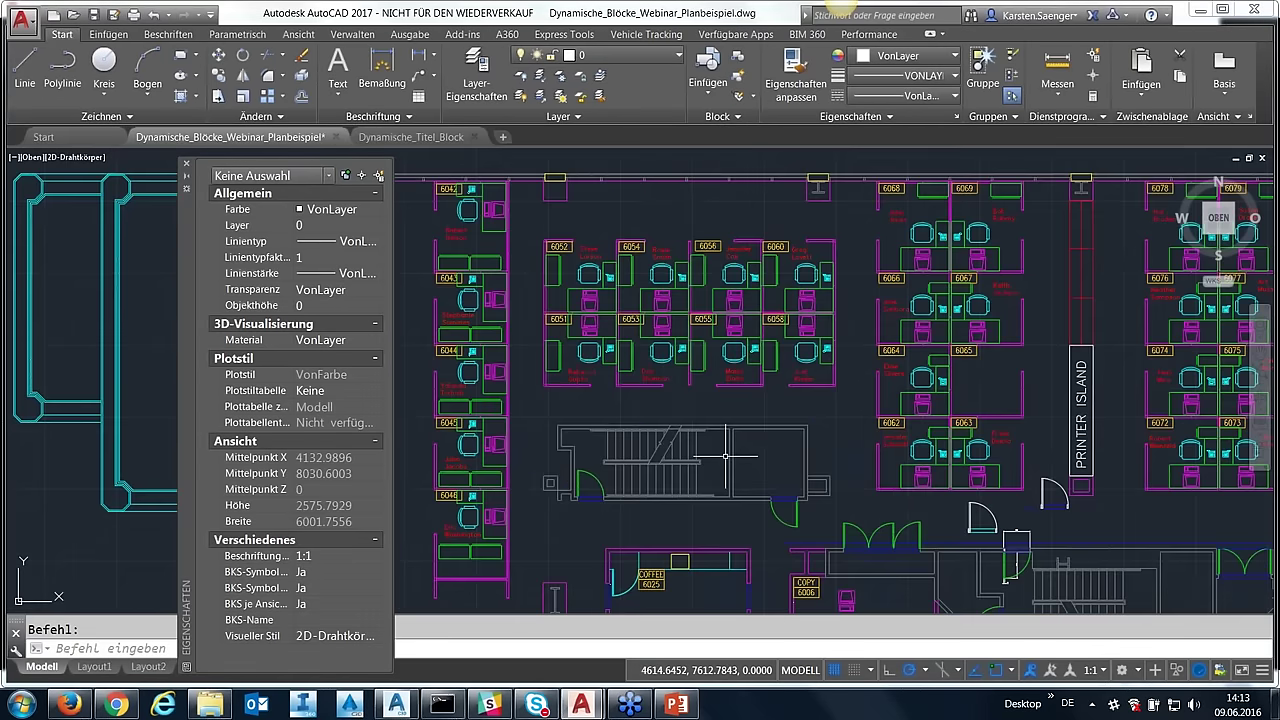
{"action": "middle_click_drag", "start_coordinate": [725, 456], "coordinate": [477, 314]}
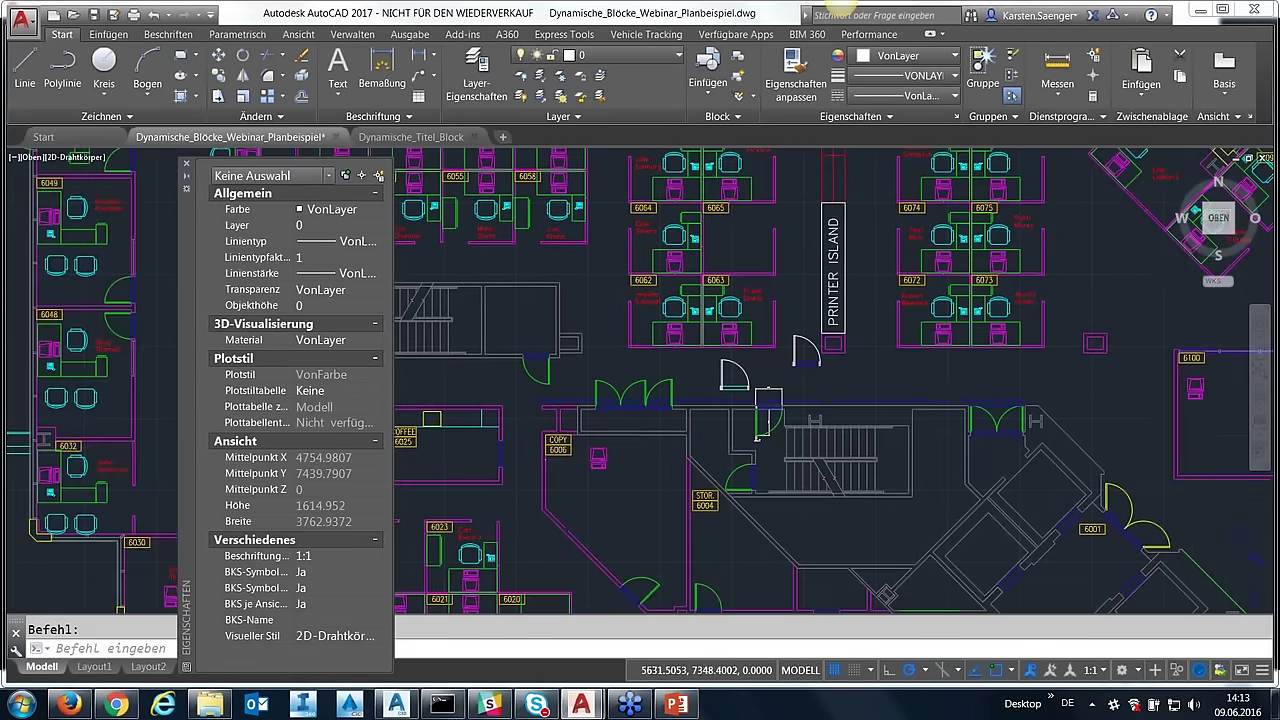
{"action": "scroll", "coordinate": [742, 413], "scroll_direction": "up", "scroll_amount": 2}
{"action": "scroll", "coordinate": [742, 413], "scroll_direction": "up", "scroll_amount": 2}
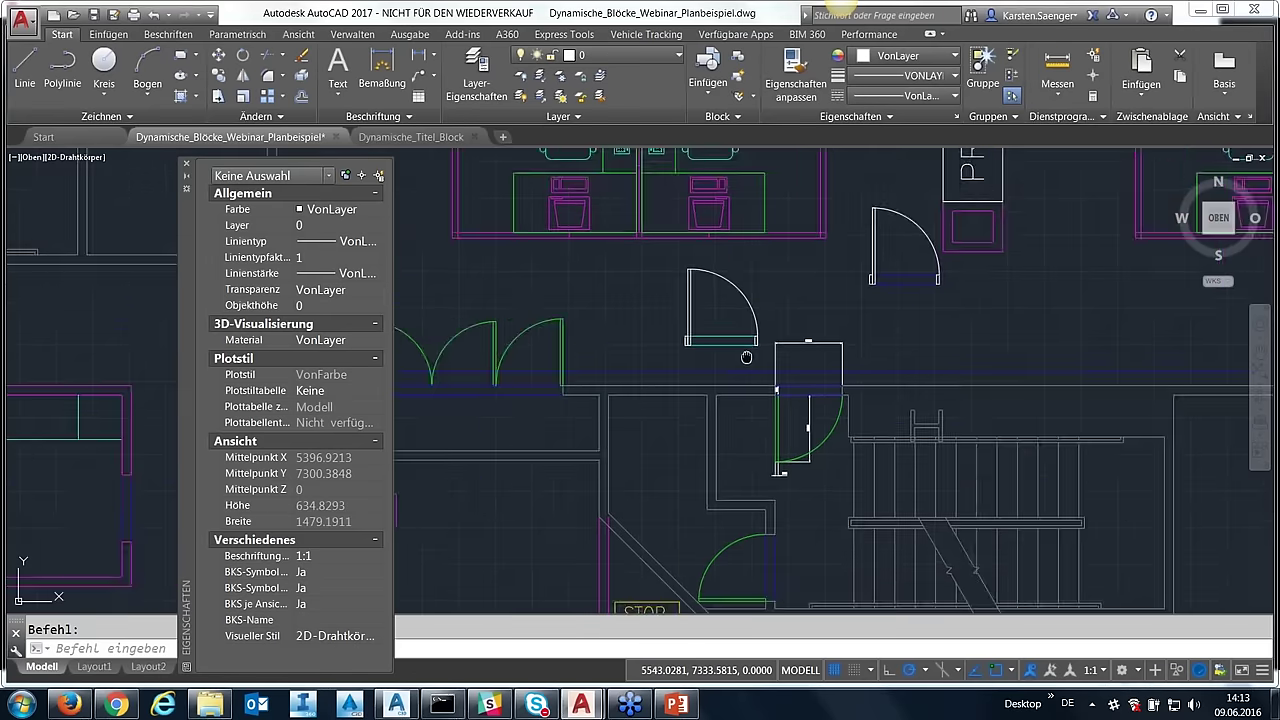
{"action": "mouse_move", "coordinate": [746, 357]}
{"action": "middle_mouse_down"}
{"action": "mouse_move", "coordinate": [706, 383]}
{"action": "mouse_move", "coordinate": [737, 405]}
{"action": "middle_mouse_up"}
{"action": "middle_click_drag", "start_coordinate": [810, 385], "coordinate": [795, 410]}
{"action": "scroll", "coordinate": [706, 449], "scroll_direction": "up", "scroll_amount": 2}
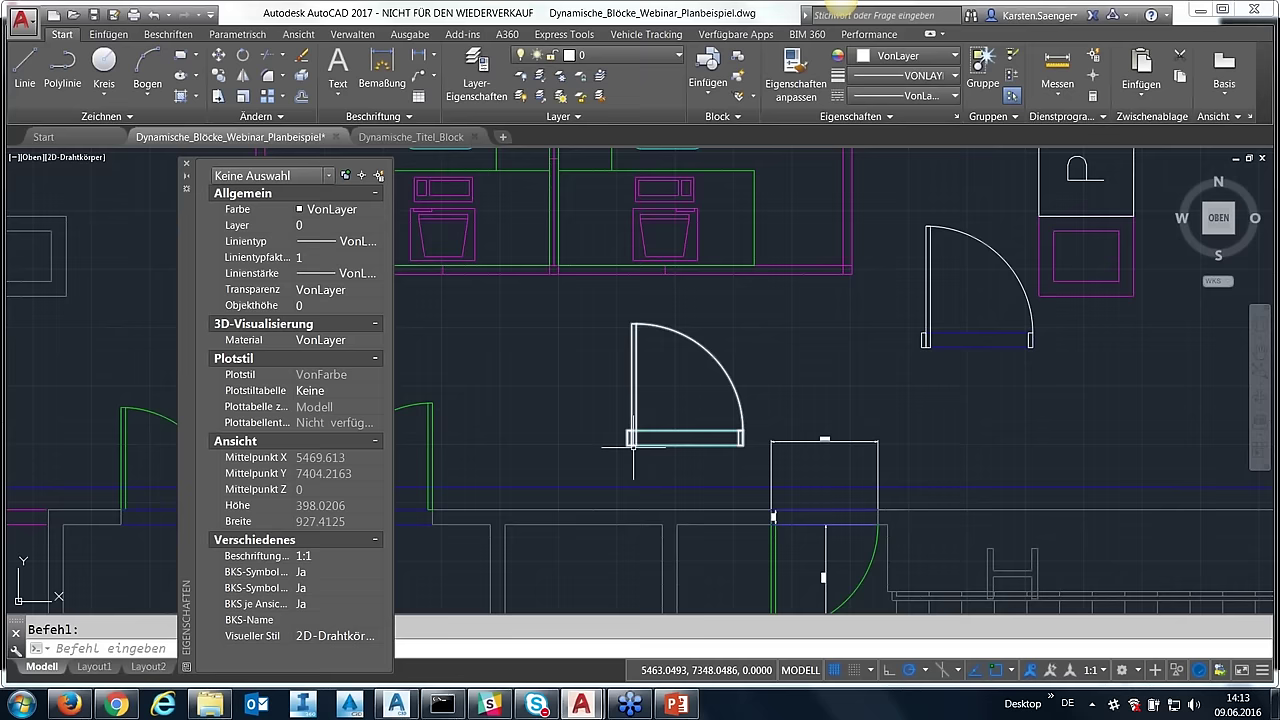
{"action": "middle_click_drag", "start_coordinate": [748, 488], "coordinate": [739, 468]}
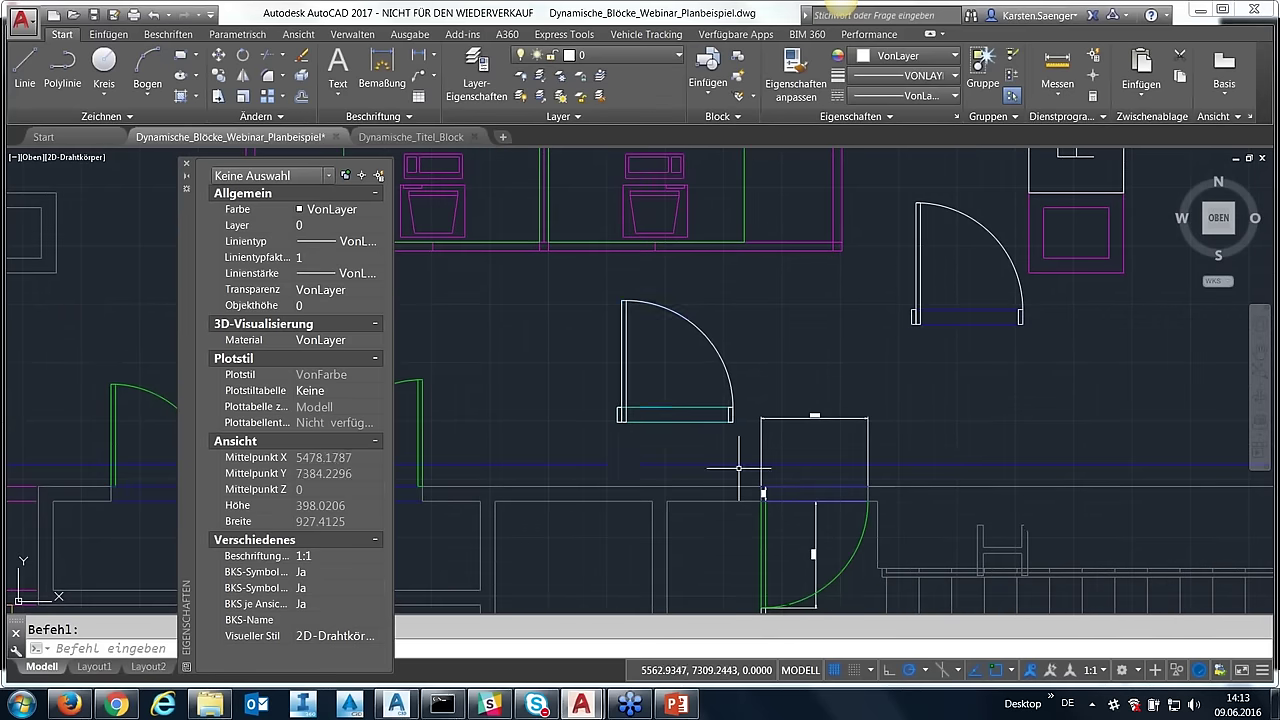
{"action": "left_click", "coordinate": [688, 421]}
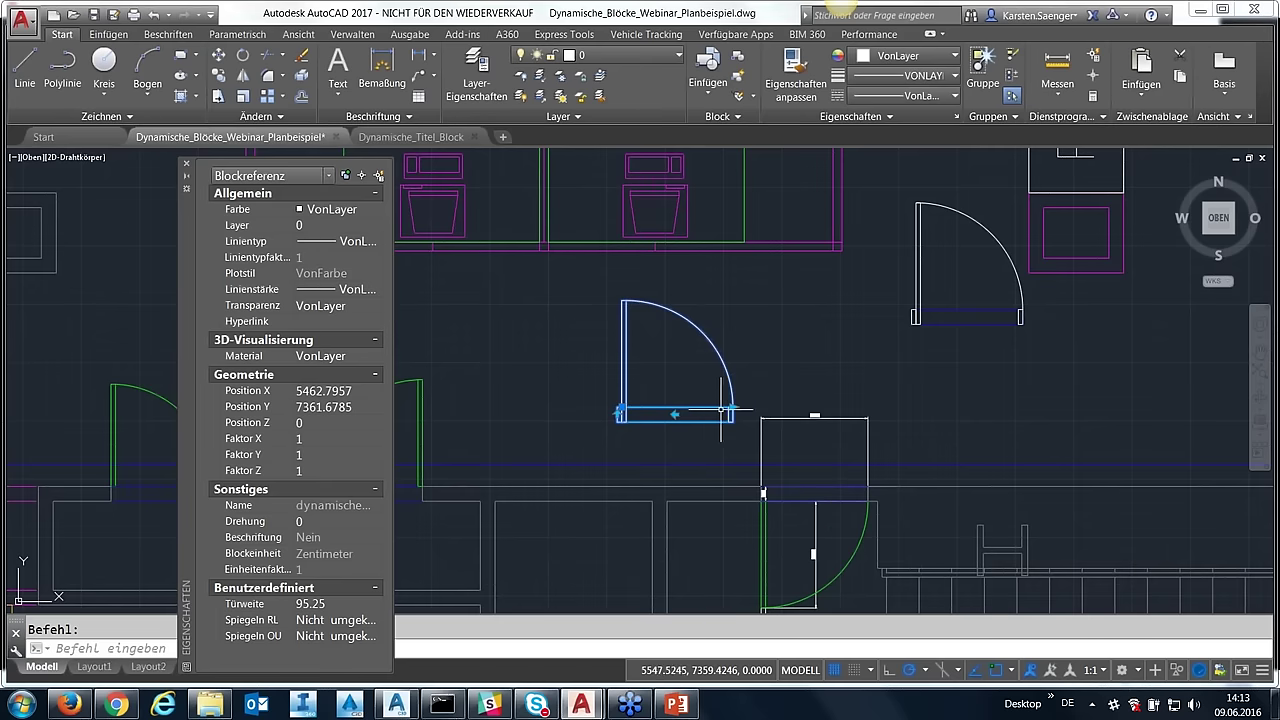
- Stretch the door block's width grip, settling on a door width of 100
{"action": "left_click", "coordinate": [733, 407]}
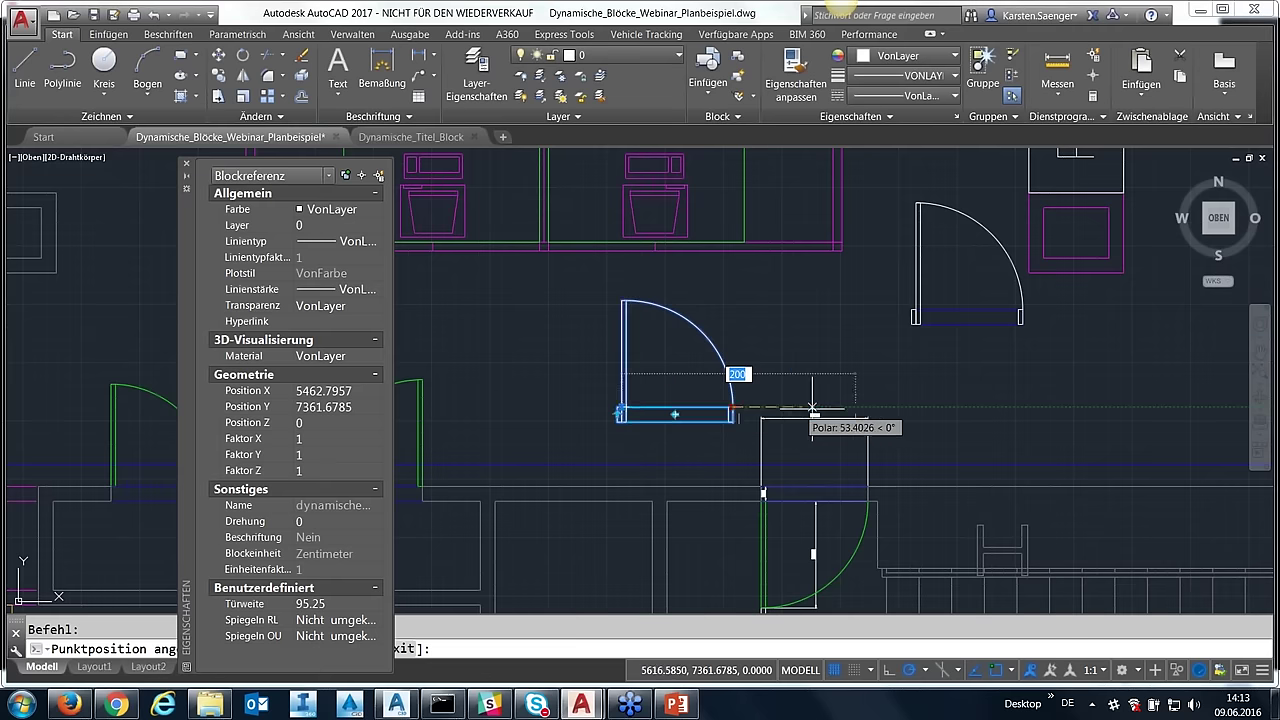
{"action": "left_click", "coordinate": [853, 408]}
{"action": "left_click", "coordinate": [853, 410]}
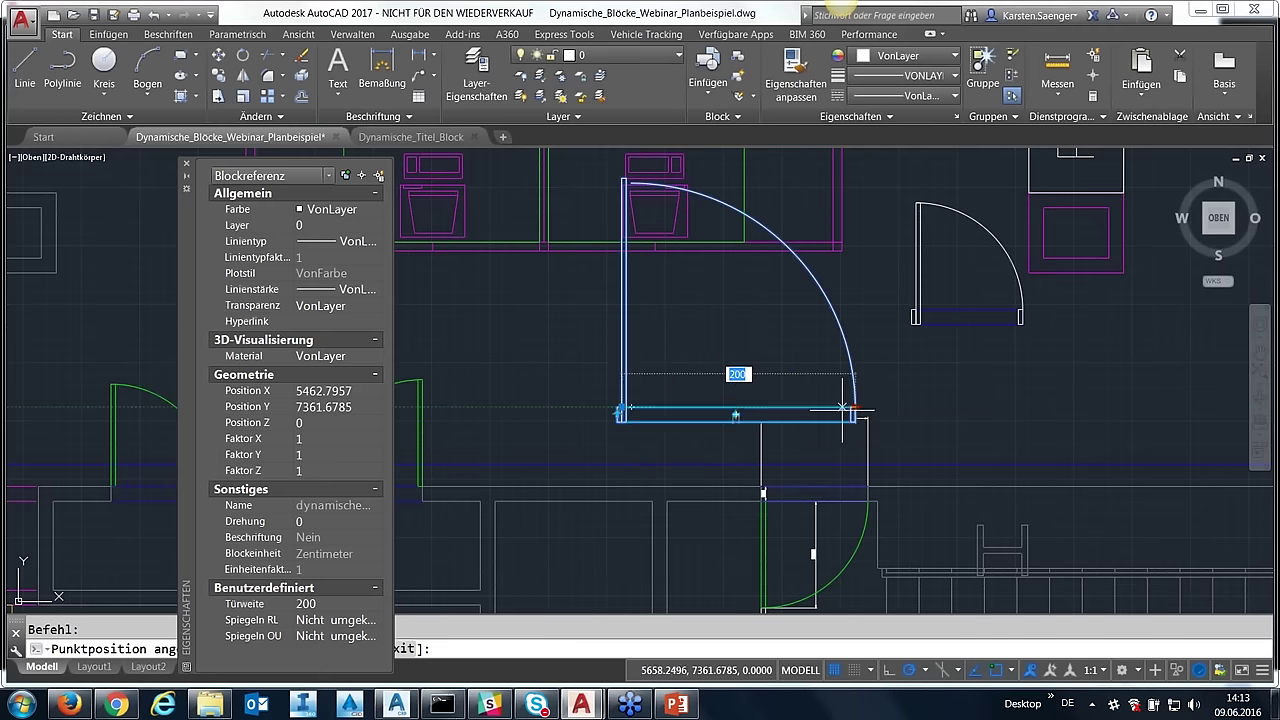
{"action": "left_click", "coordinate": [738, 410]}
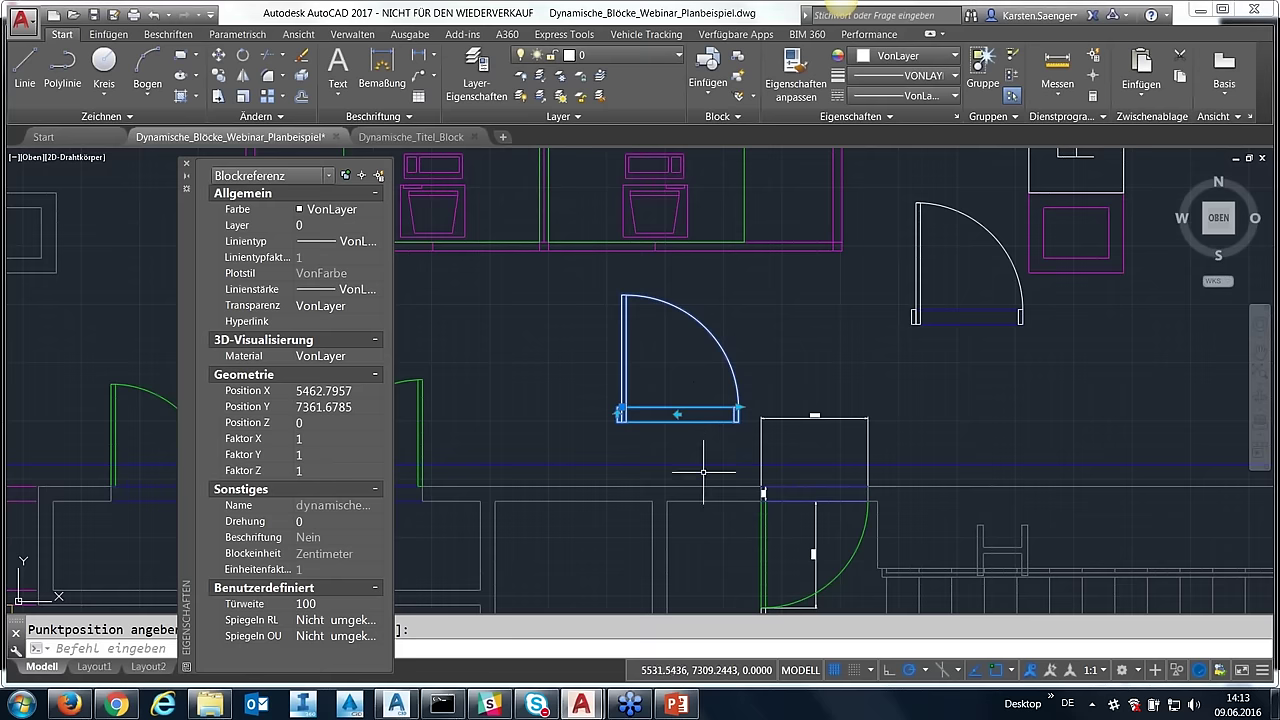
{"action": "scroll", "coordinate": [731, 492], "scroll_direction": "down", "scroll_amount": 1}
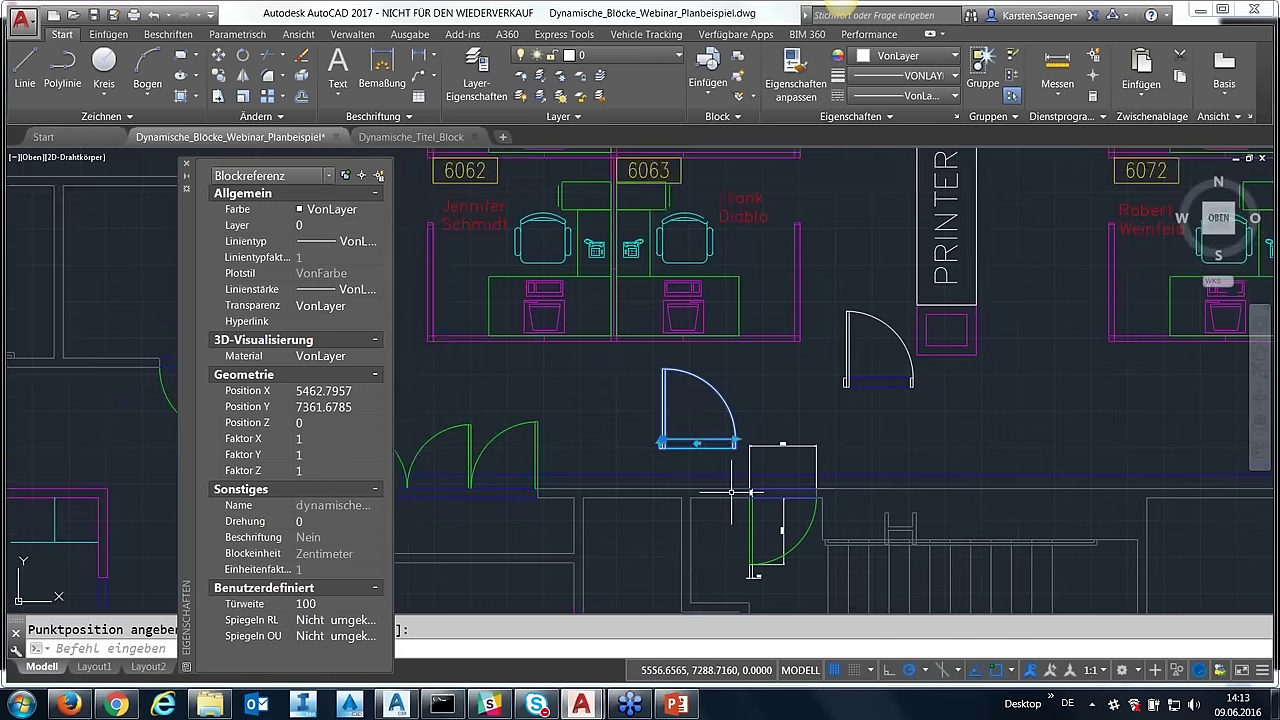
{"action": "scroll", "coordinate": [671, 422], "scroll_direction": "down", "scroll_amount": 1}
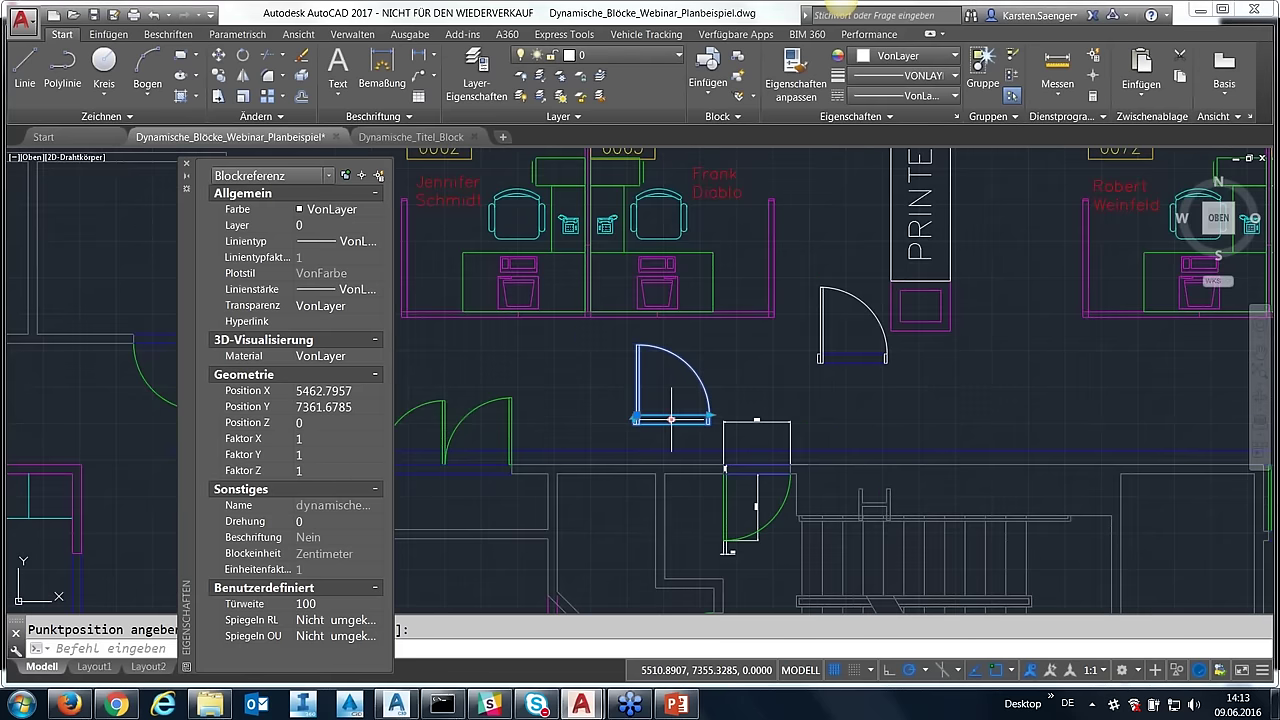
- Test the left-right and up-down flip grips, restore the original orientation, and deselect the door
{"action": "left_click", "coordinate": [671, 419]}
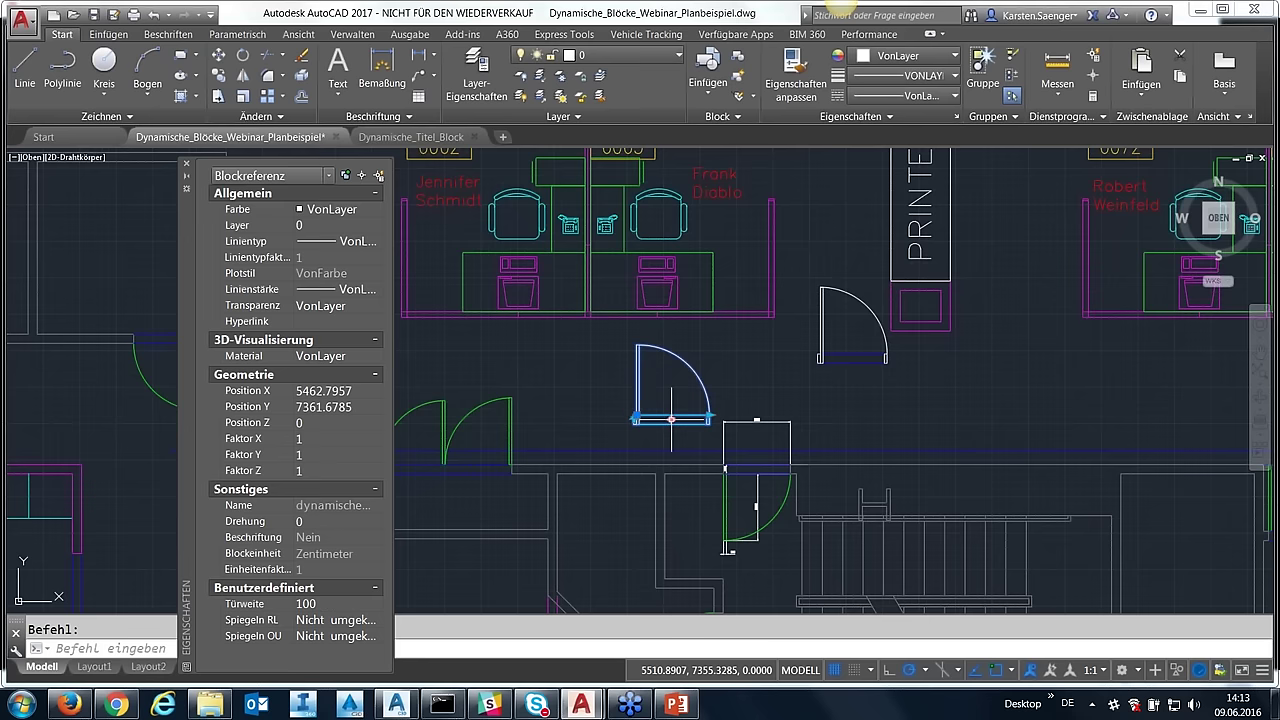
{"action": "left_click", "coordinate": [634, 419]}
{"action": "left_click", "coordinate": [634, 419]}
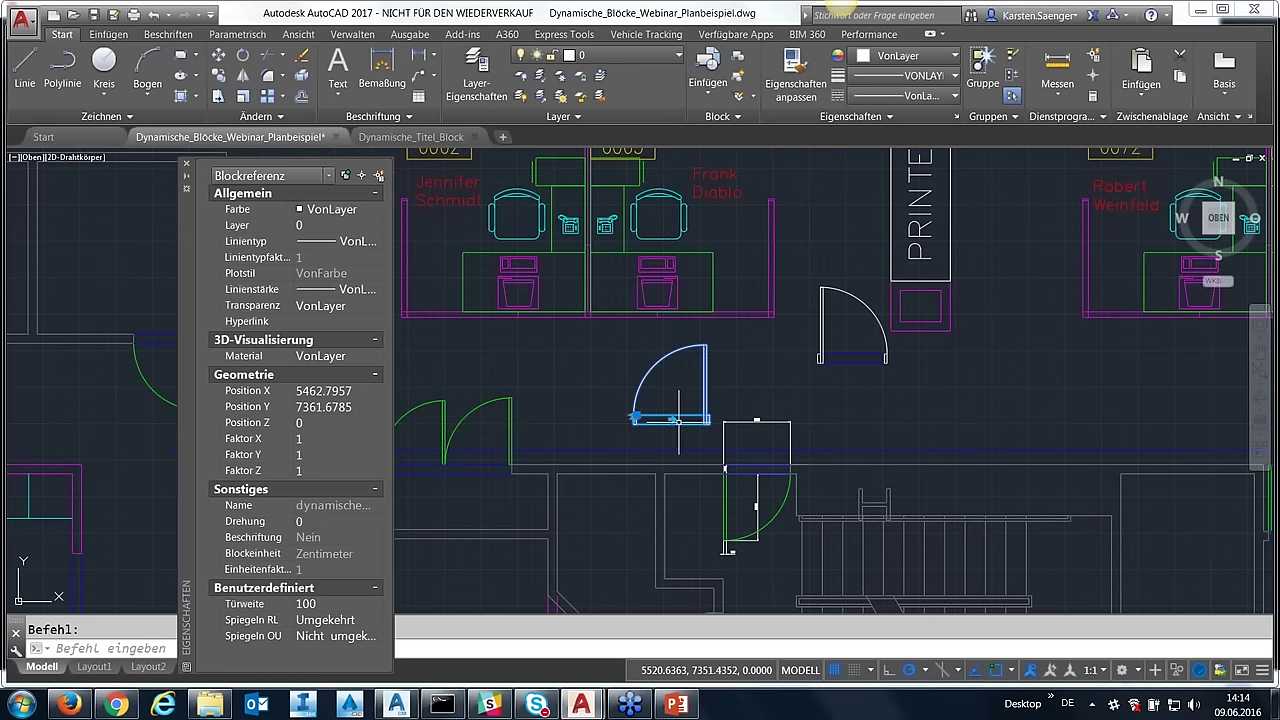
{"action": "left_click", "coordinate": [671, 418]}
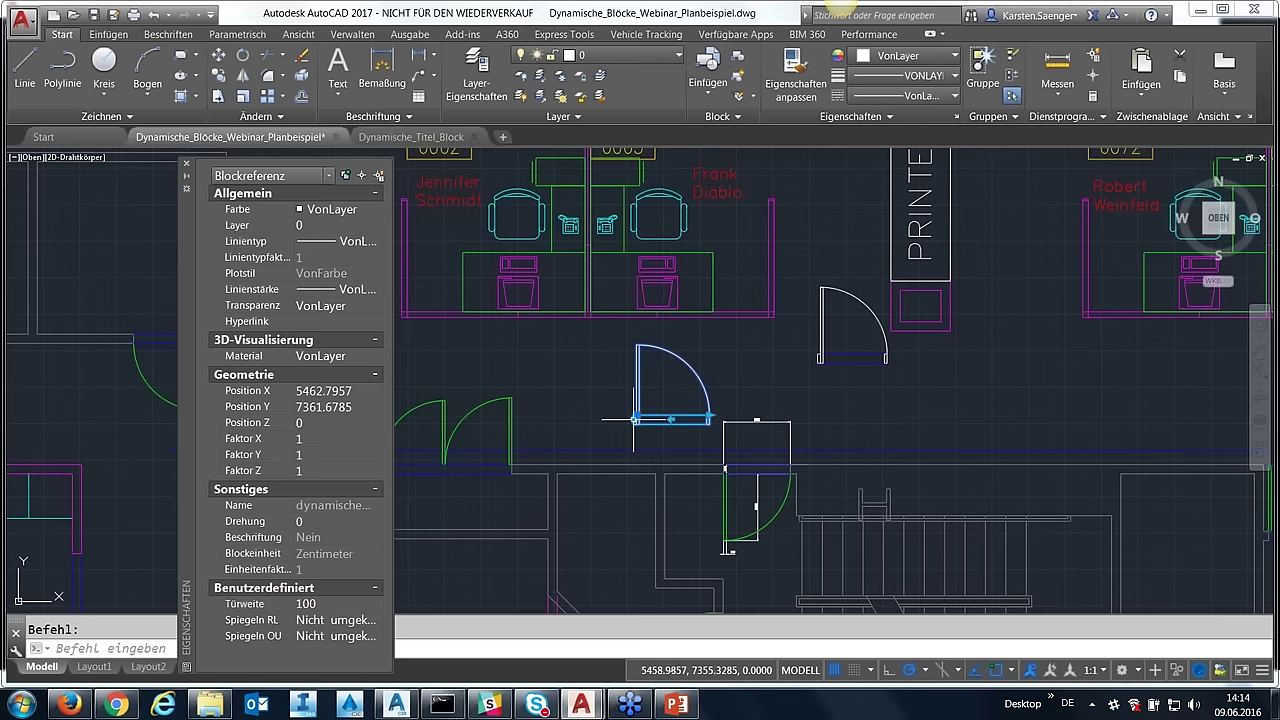
{"action": "left_click", "coordinate": [707, 415]}
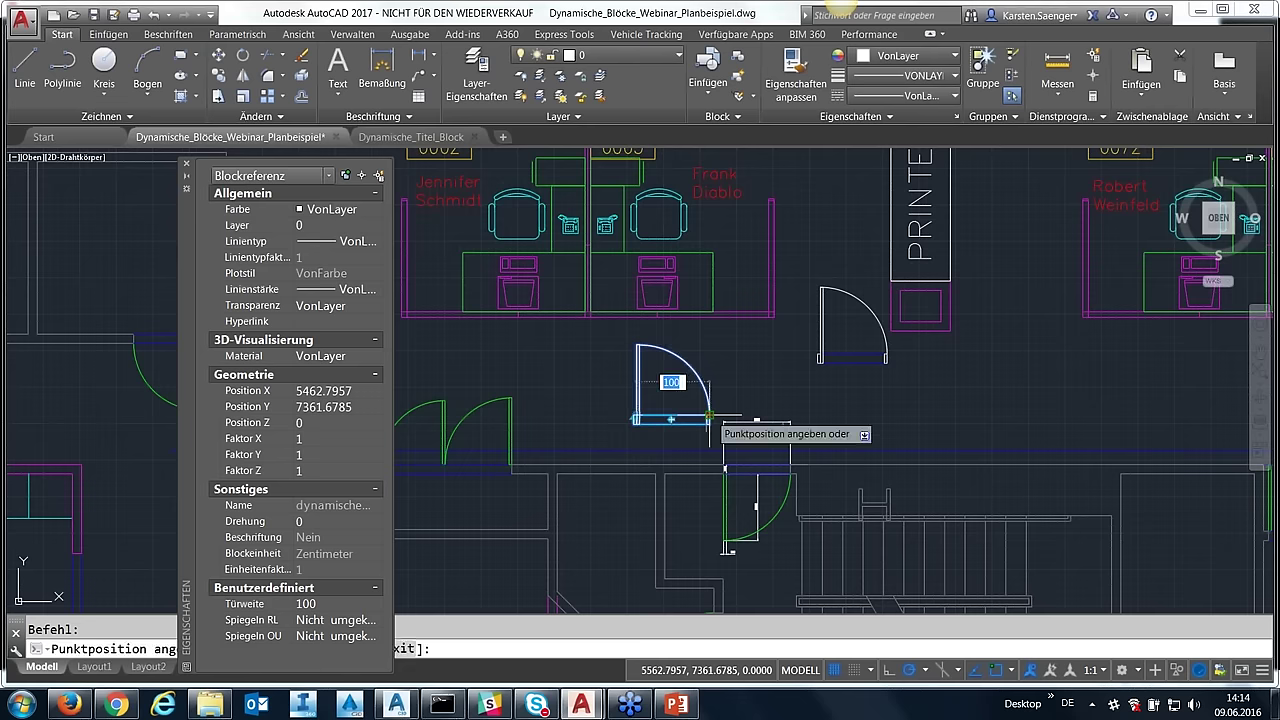
{"action": "left_click", "coordinate": [707, 415]}
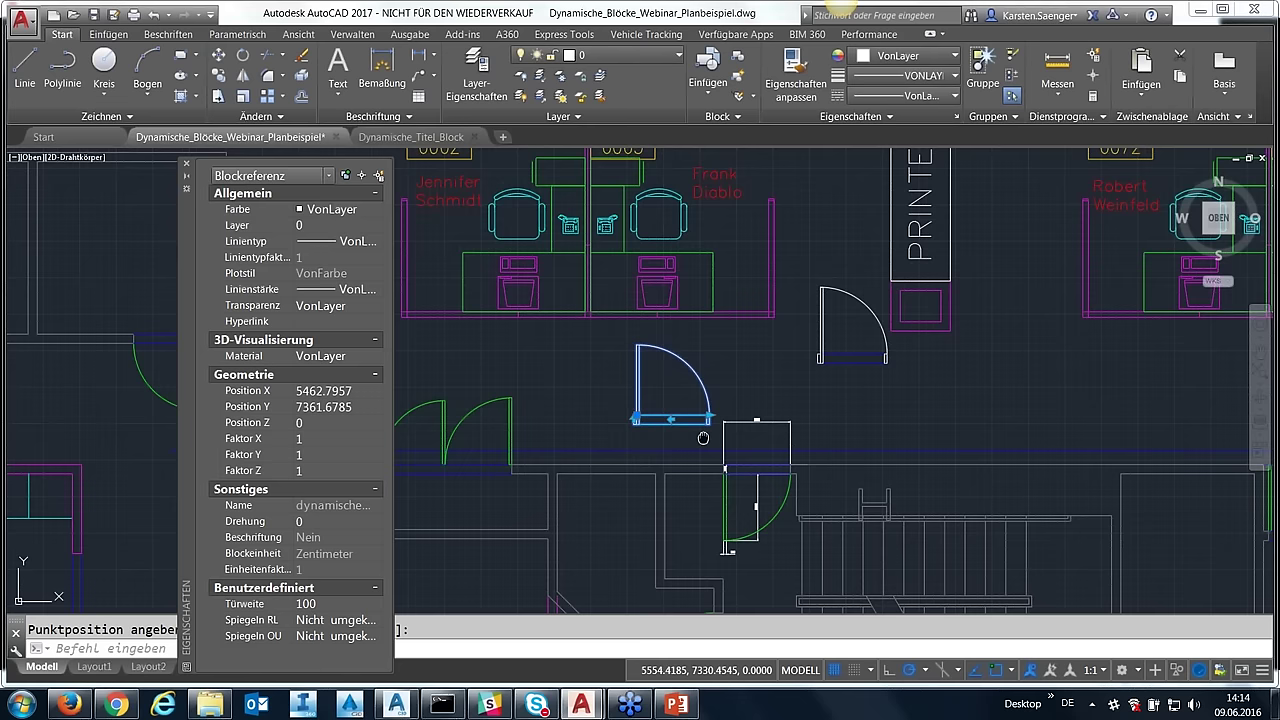
{"action": "middle_click_drag", "start_coordinate": [703, 438], "coordinate": [593, 478]}
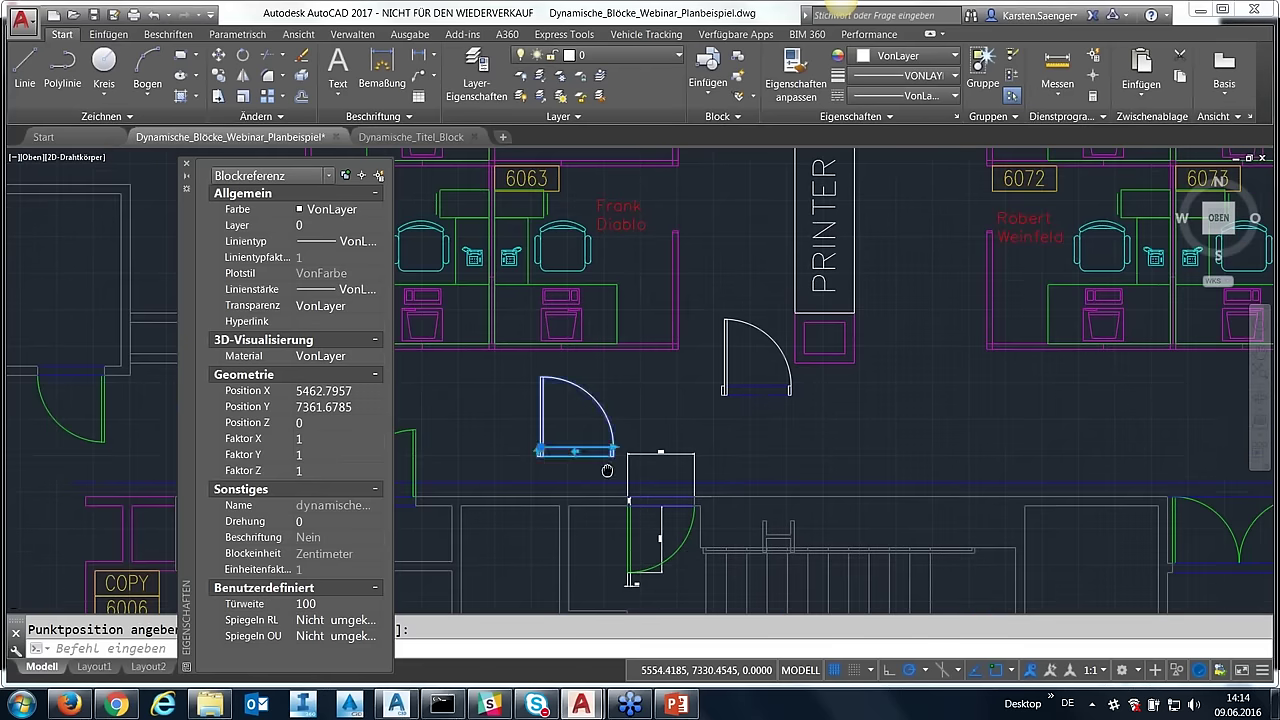
{"action": "key", "text": "Escape"}
{"action": "middle_click_drag", "start_coordinate": [687, 559], "coordinate": [695, 516]}
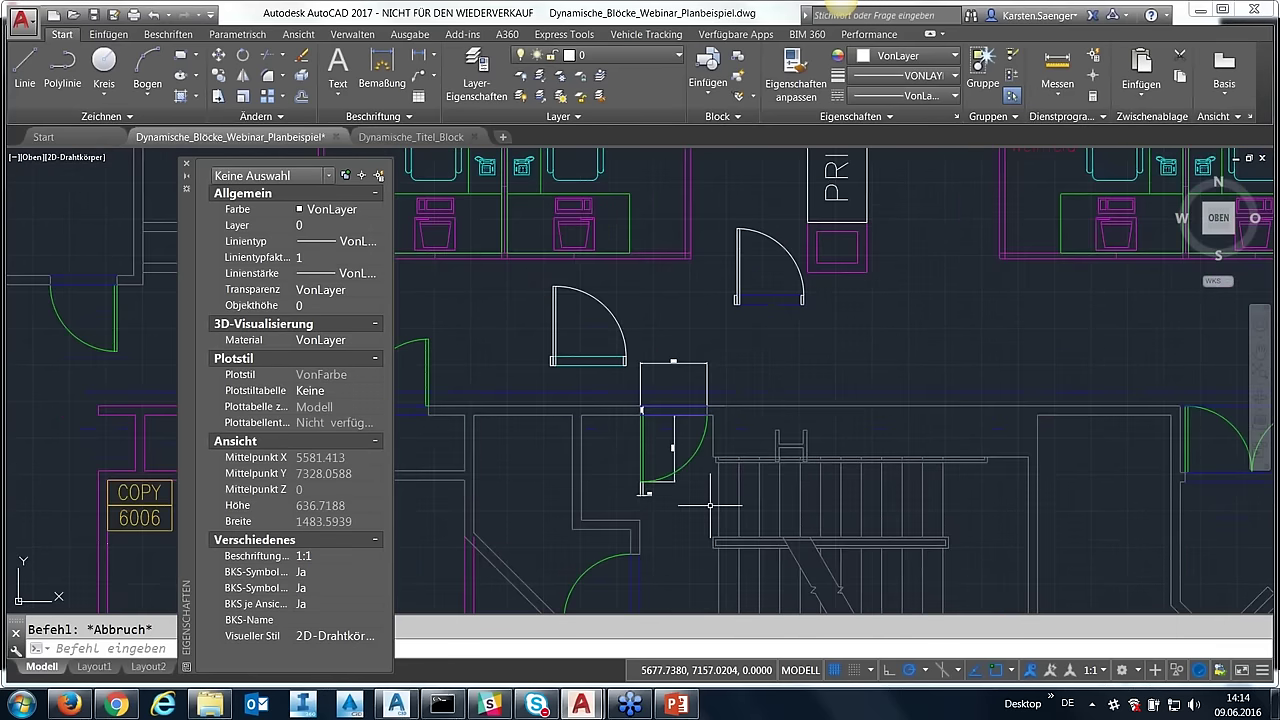
- Zoom to the plain 91.44-wide door and select its Gruppe (7) group
{"action": "scroll", "coordinate": [695, 516], "scroll_direction": "up", "scroll_amount": 2}
{"action": "scroll", "coordinate": [693, 515], "scroll_direction": "up", "scroll_amount": 2}
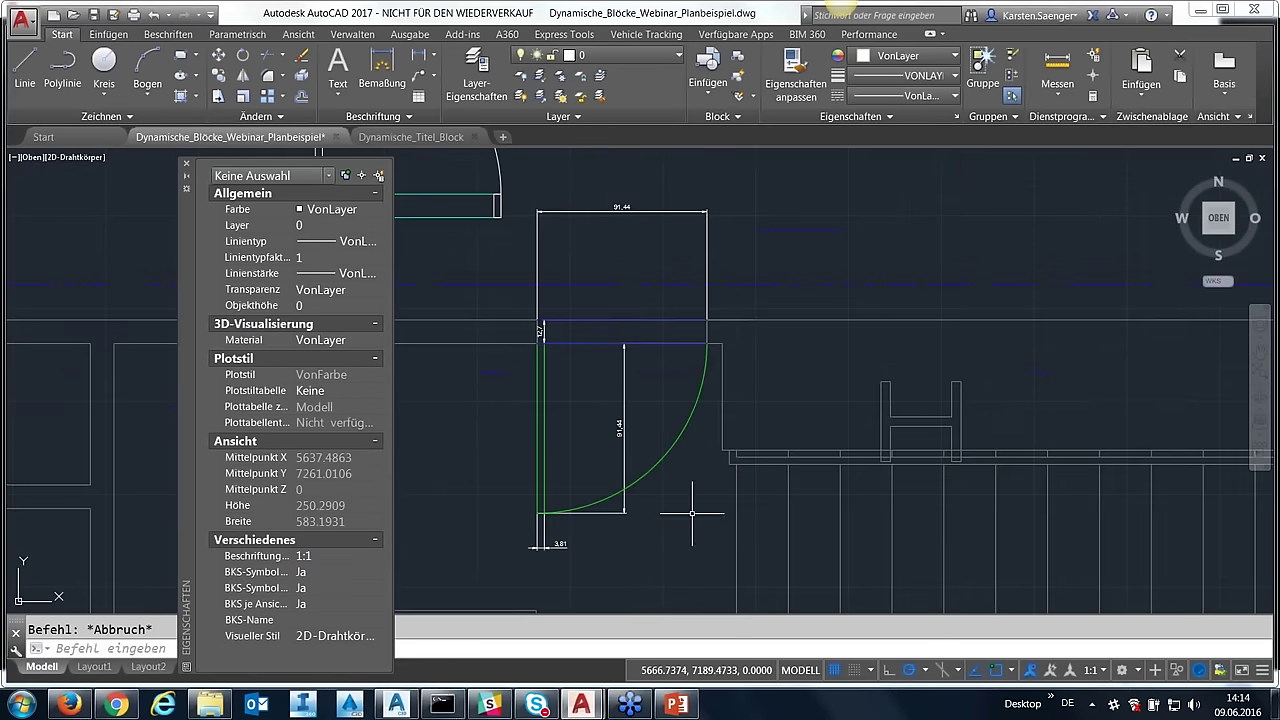
{"action": "scroll", "coordinate": [592, 444], "scroll_direction": "down", "scroll_amount": 2}
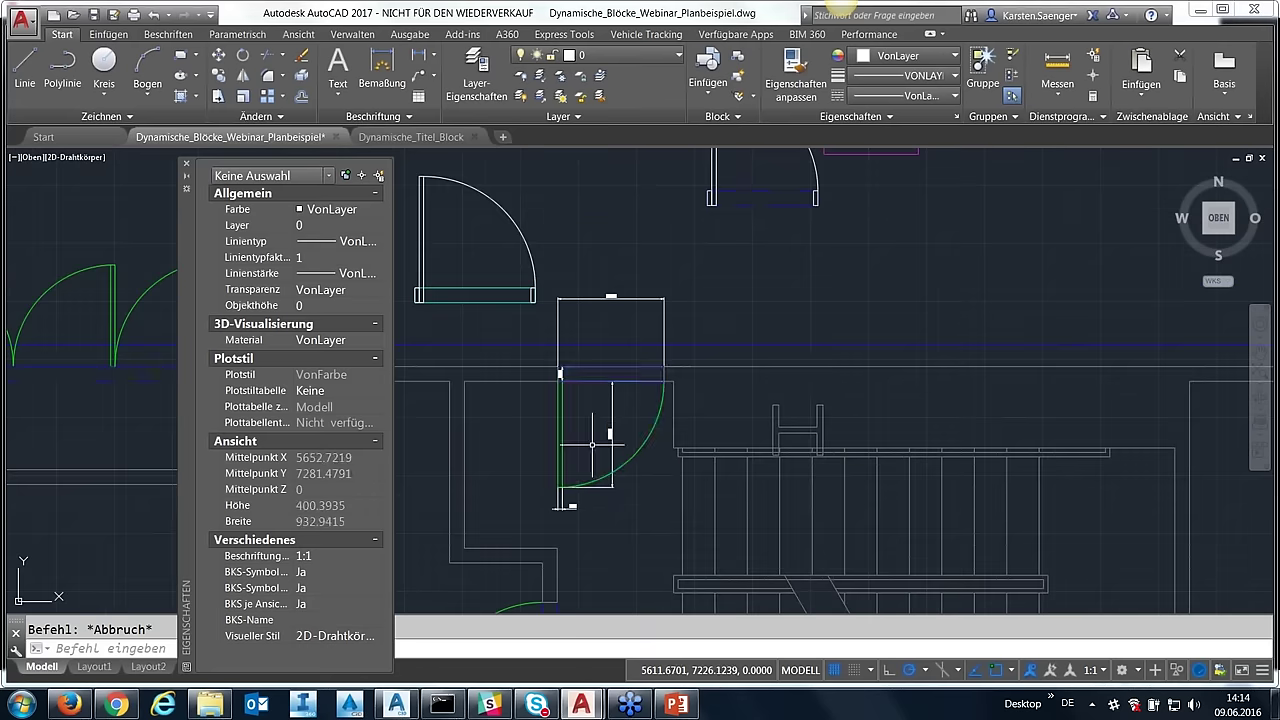
{"action": "left_click", "coordinate": [612, 445]}
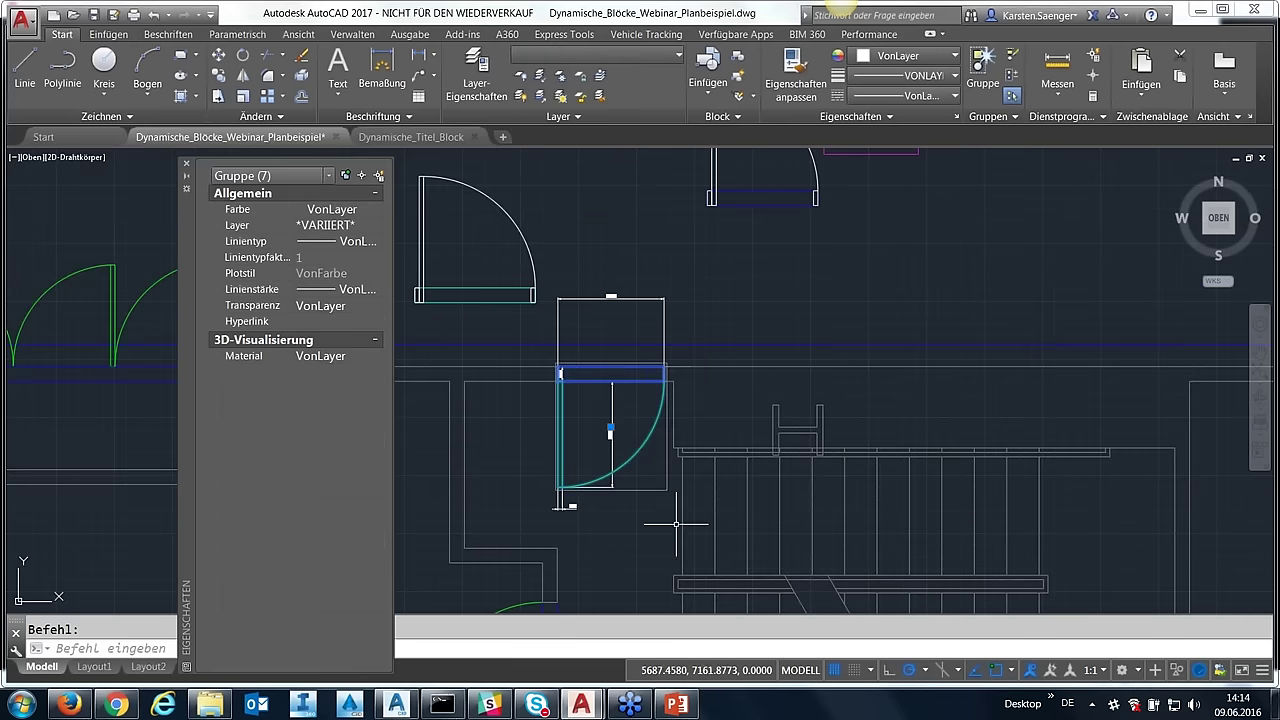
{"action": "key", "text": "Escape"}
{"action": "left_click", "coordinate": [648, 440]}
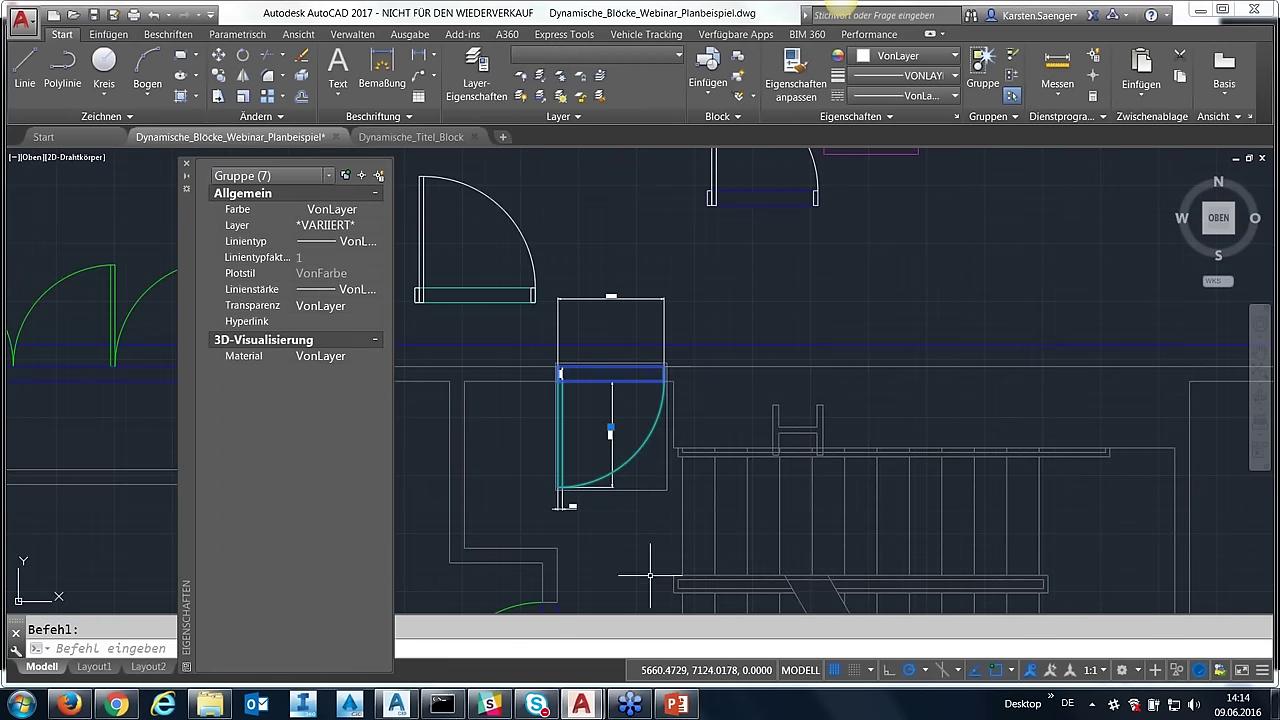
- Ungroup the door with Gruppe > Gruppierung aufheben and clear the selection
{"action": "right_click", "coordinate": [630, 196]}
{"action": "mouse_move", "coordinate": [700, 374]}
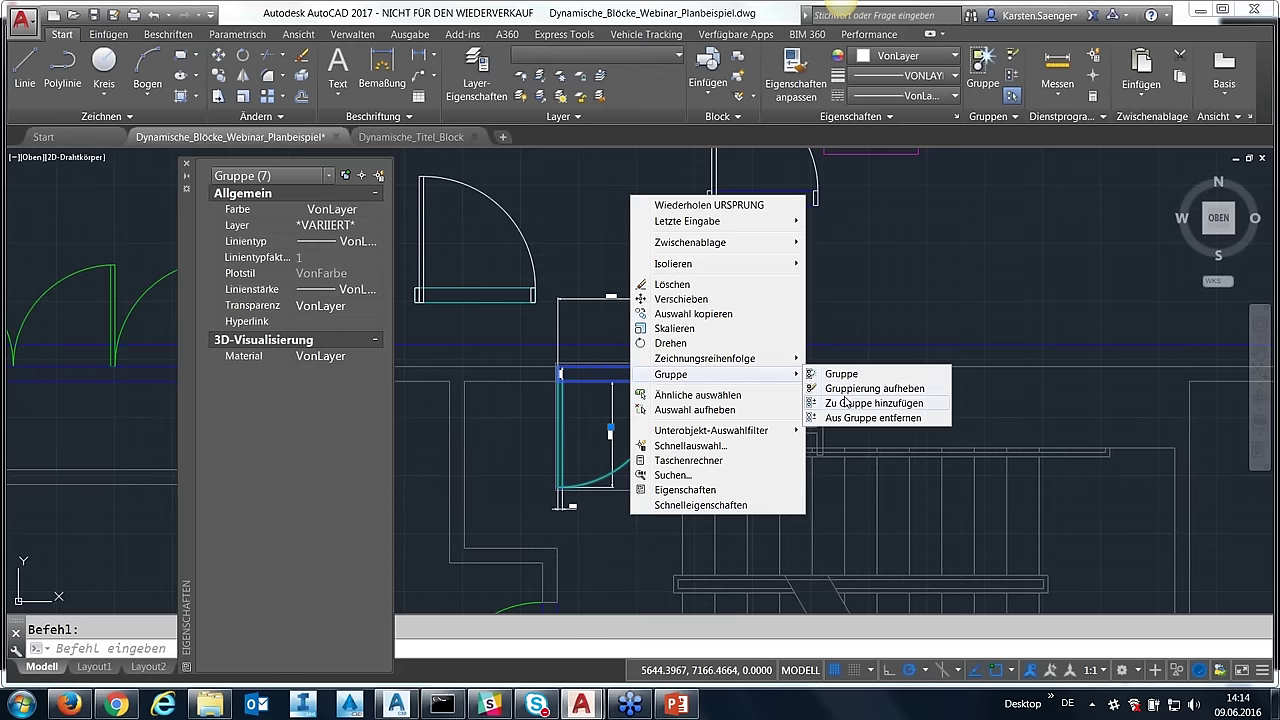
{"action": "left_click", "coordinate": [847, 388]}
{"action": "key", "text": "Escape"}
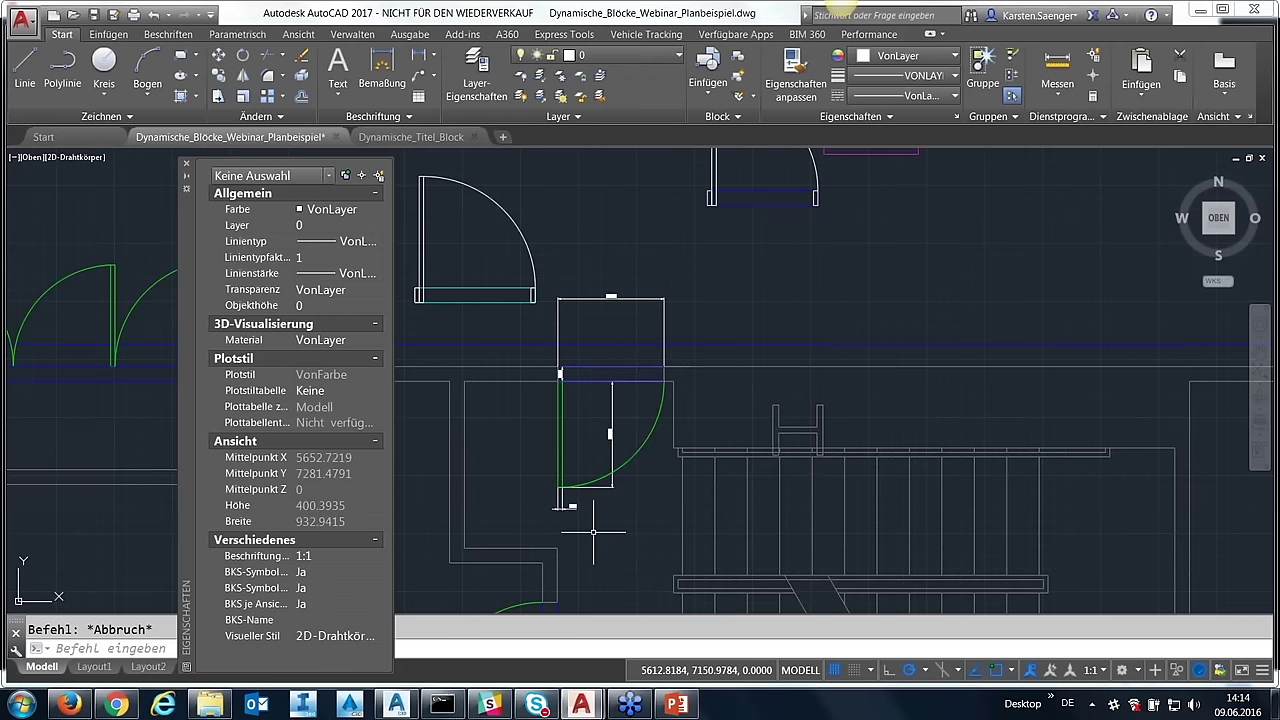
- Zoom in on the plain door showing its 91.44 width and swing, 3.81 and 12.7 offsets
{"action": "middle_click_drag", "start_coordinate": [666, 501], "coordinate": [686, 511]}
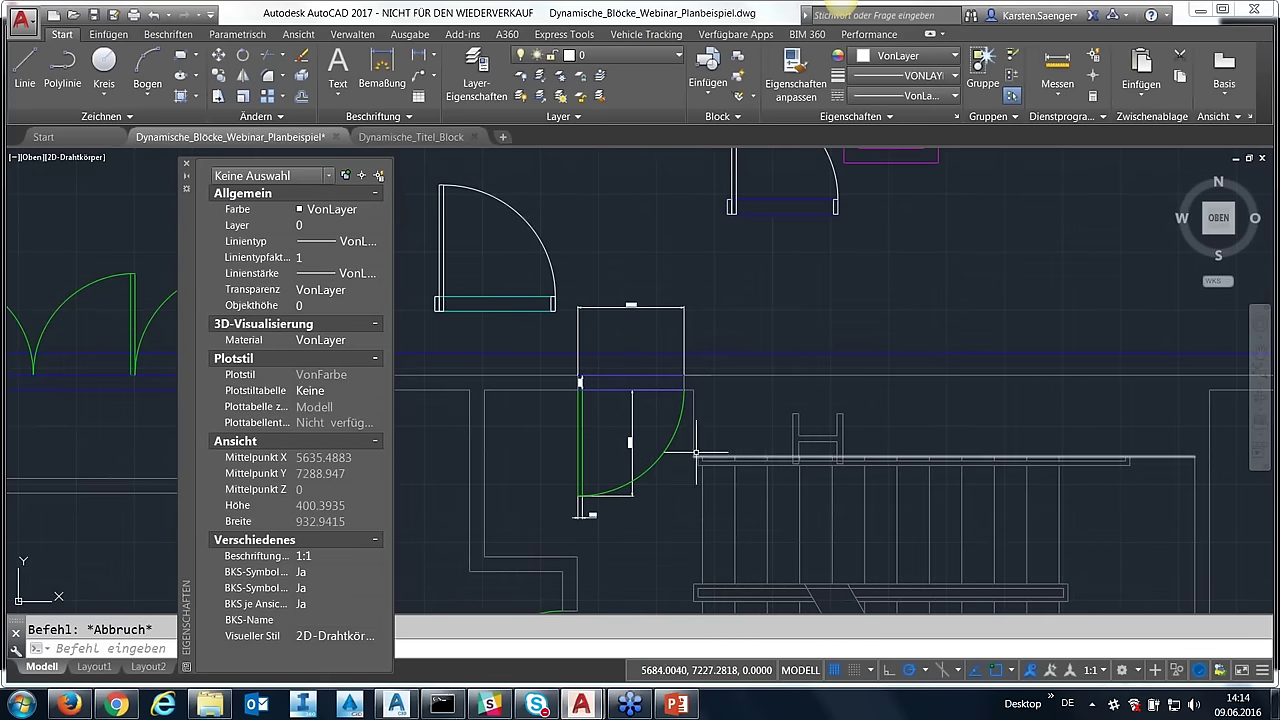
{"action": "scroll", "coordinate": [616, 430], "scroll_direction": "up", "scroll_amount": 2}
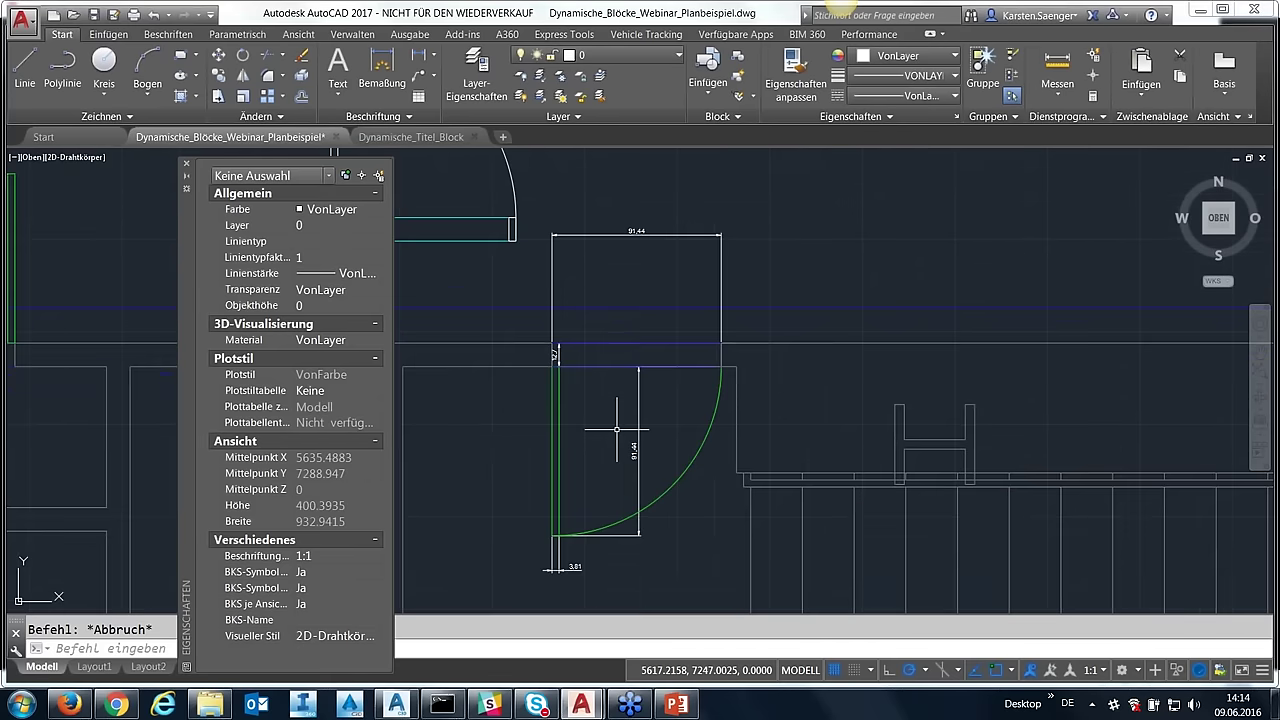
{"action": "scroll", "coordinate": [616, 430], "scroll_direction": "up", "scroll_amount": 2}
{"action": "scroll", "coordinate": [586, 471], "scroll_direction": "down", "scroll_amount": 3}
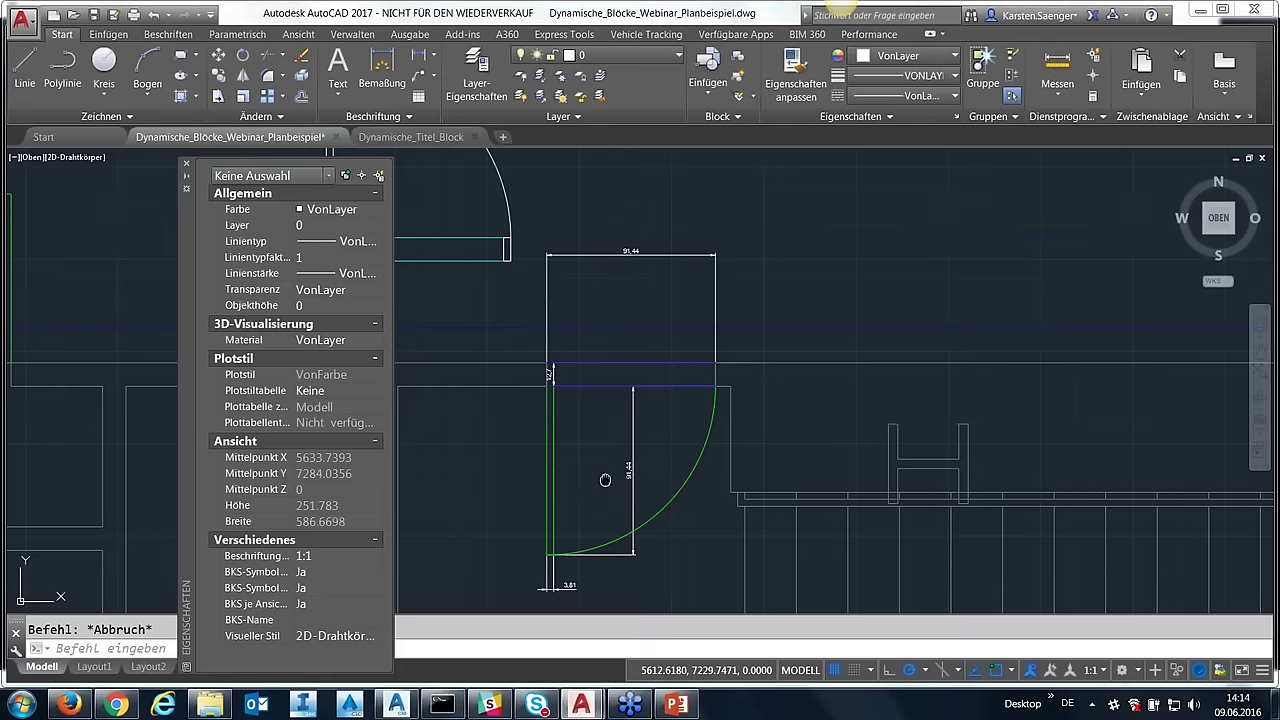
{"action": "scroll", "coordinate": [596, 328], "scroll_direction": "up", "scroll_amount": 1}
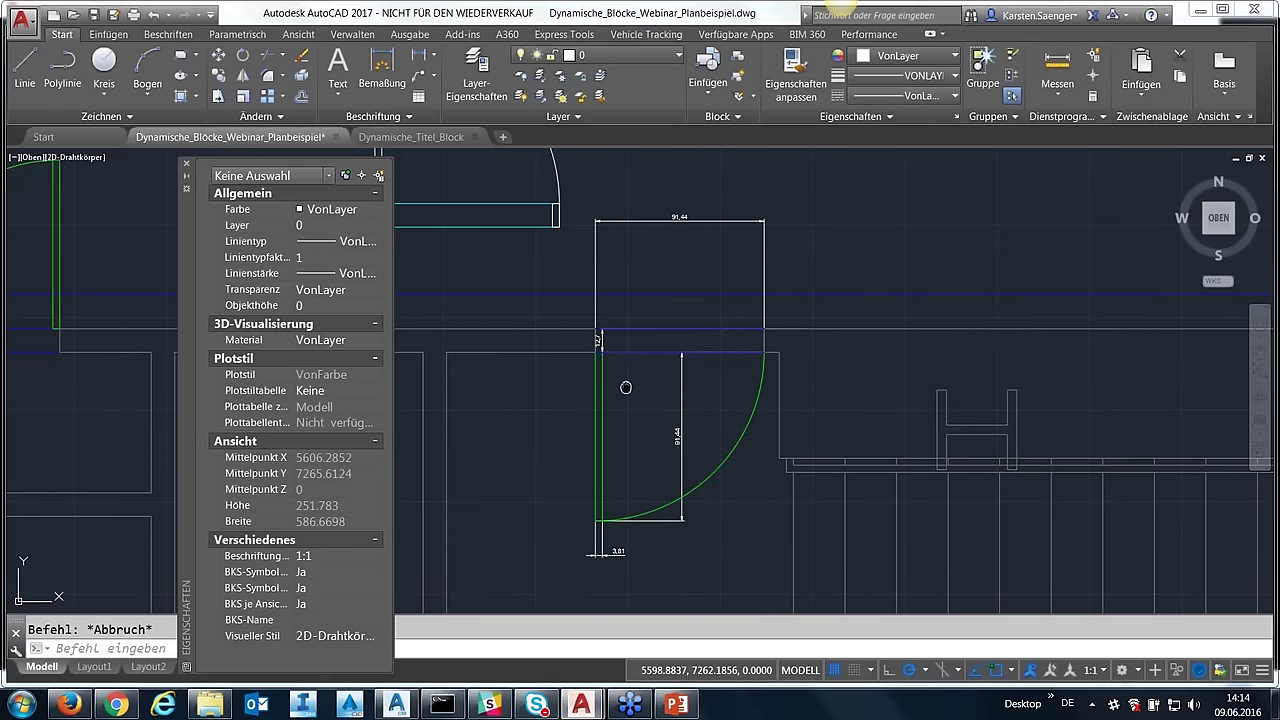
{"action": "middle_click_drag", "start_coordinate": [625, 387], "coordinate": [654, 431]}
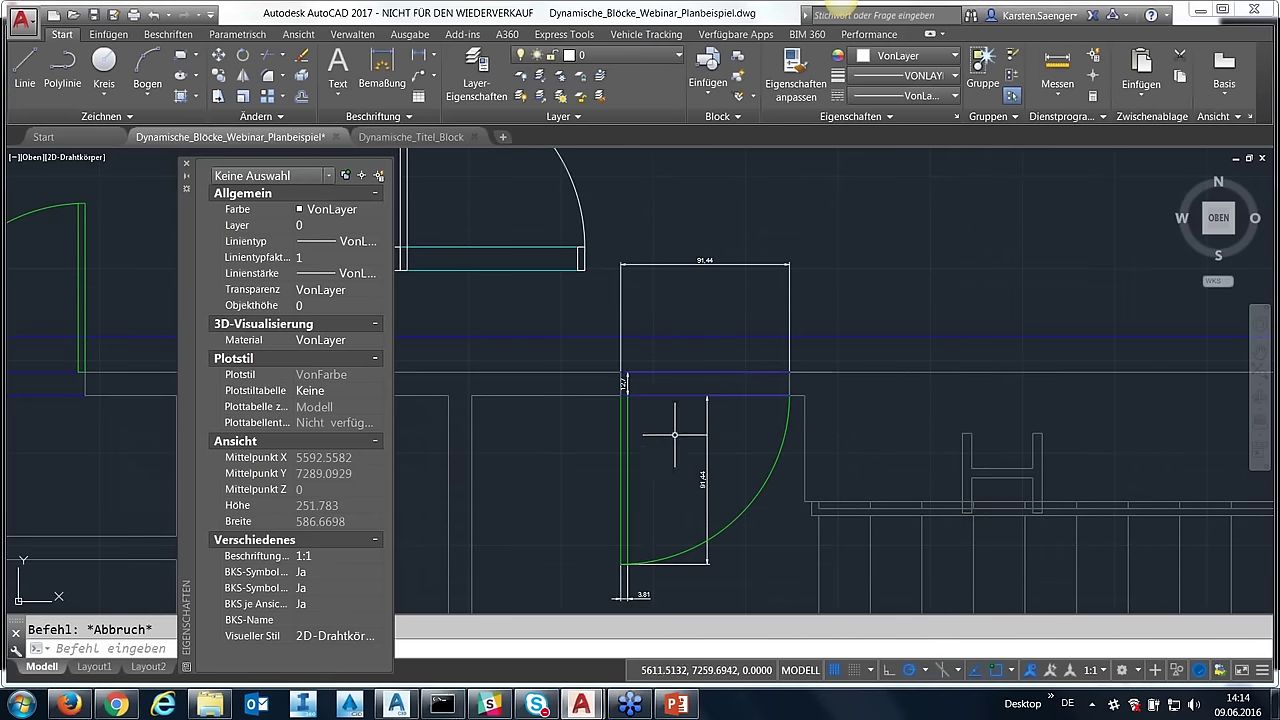
{"action": "middle_click_drag", "start_coordinate": [674, 435], "coordinate": [571, 460]}
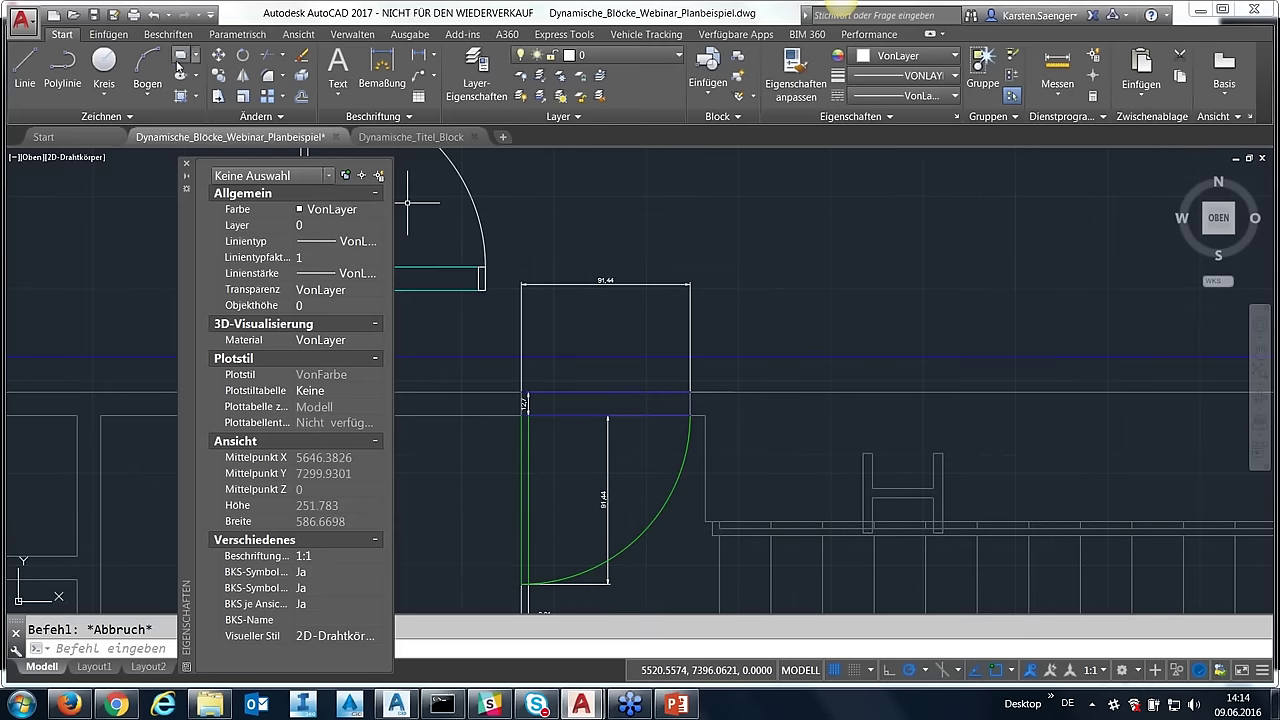
- Finish the small rectangle at the door's top-left edge, then stop the rectangle command
{"action": "scroll", "coordinate": [514, 399], "scroll_direction": "up", "scroll_amount": 2}
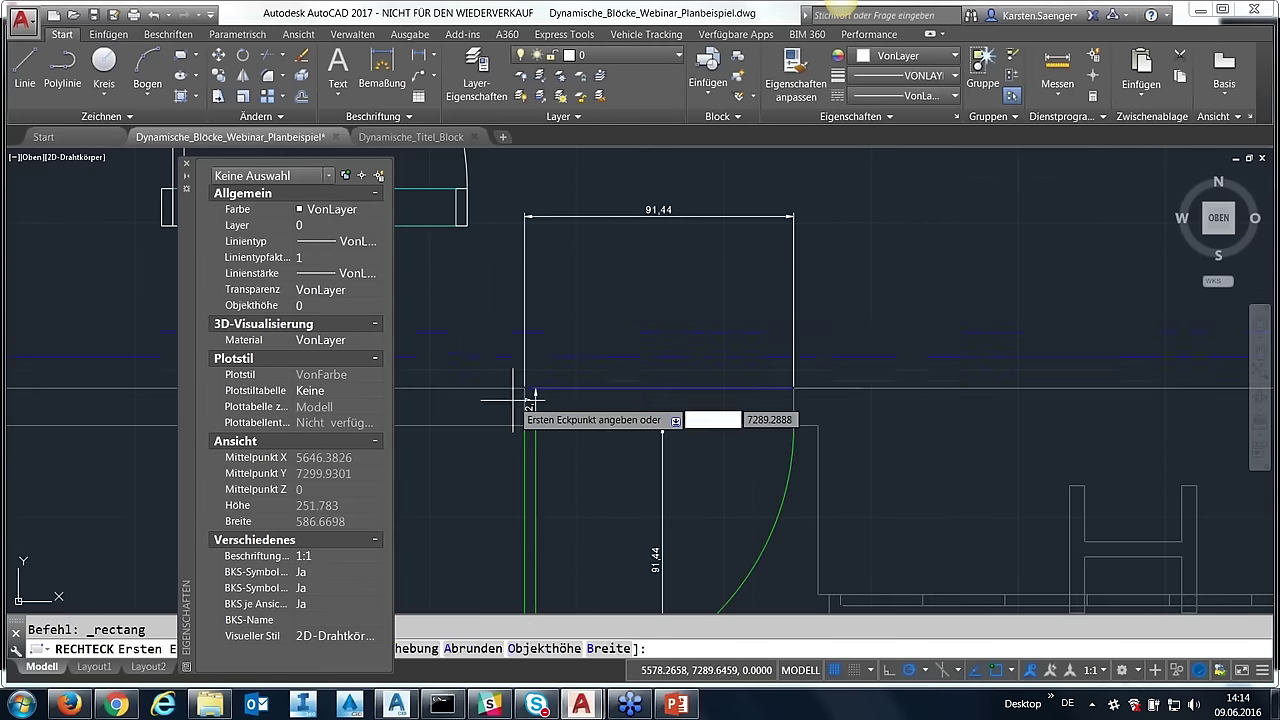
{"action": "left_click", "coordinate": [525, 387]}
{"action": "left_click", "coordinate": [536, 425]}
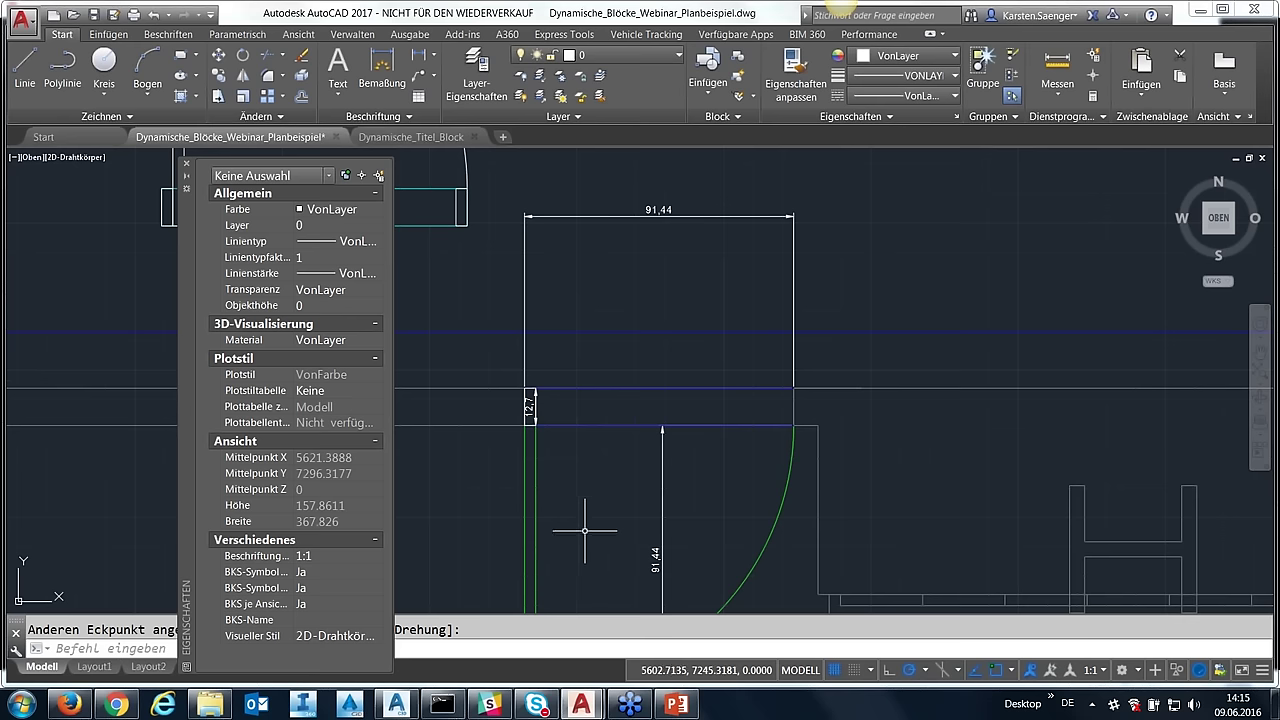
{"action": "scroll", "coordinate": [586, 529], "scroll_direction": "down", "scroll_amount": 1}
{"action": "scroll", "coordinate": [666, 523], "scroll_direction": "down", "scroll_amount": 2}
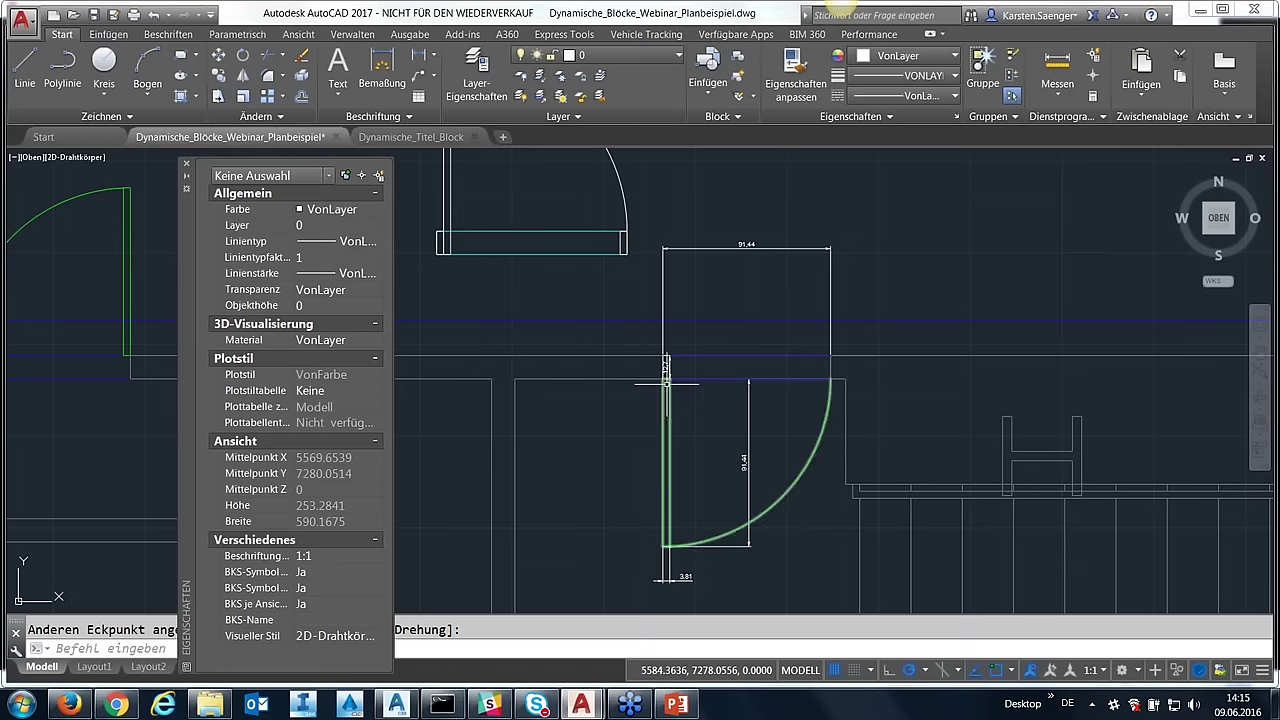
{"action": "key", "text": "Escape"}
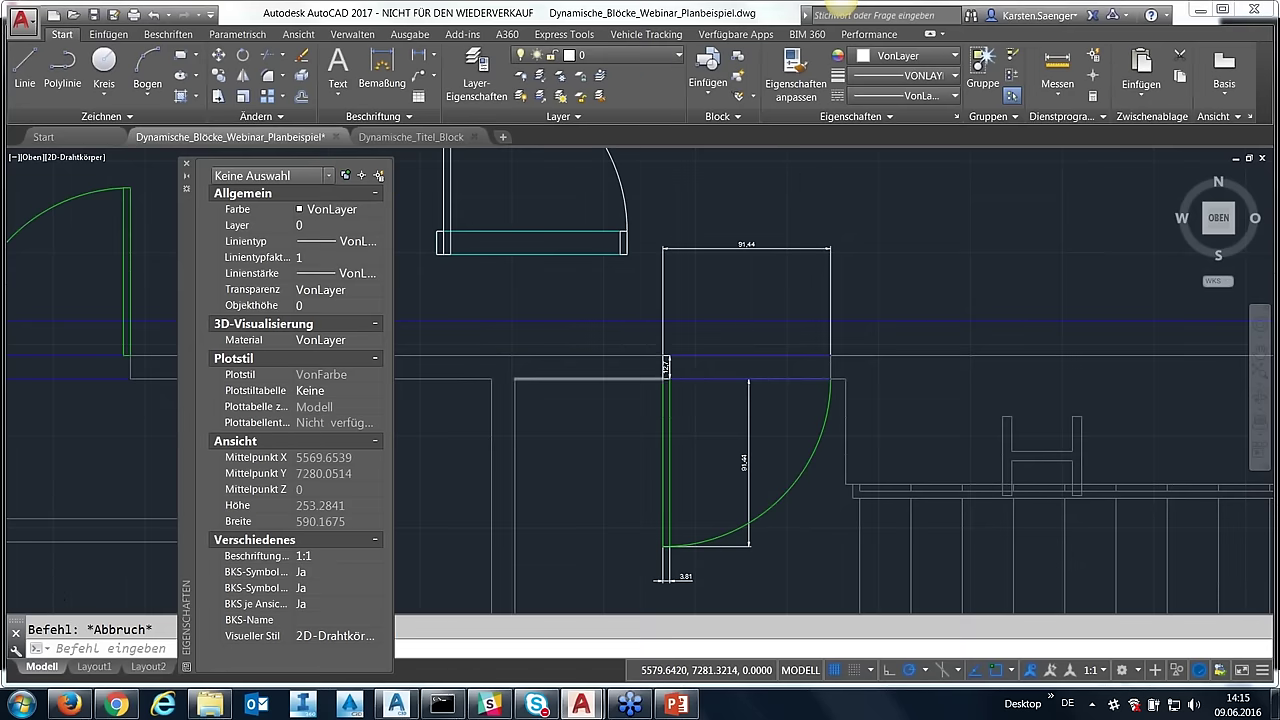
- Copy the small 12.7 rectangle with KOPIEREN (ko), placing it only slightly offset
{"action": "scroll", "coordinate": [665, 375], "scroll_direction": "up", "scroll_amount": 3}
{"action": "left_click", "coordinate": [666, 362]}
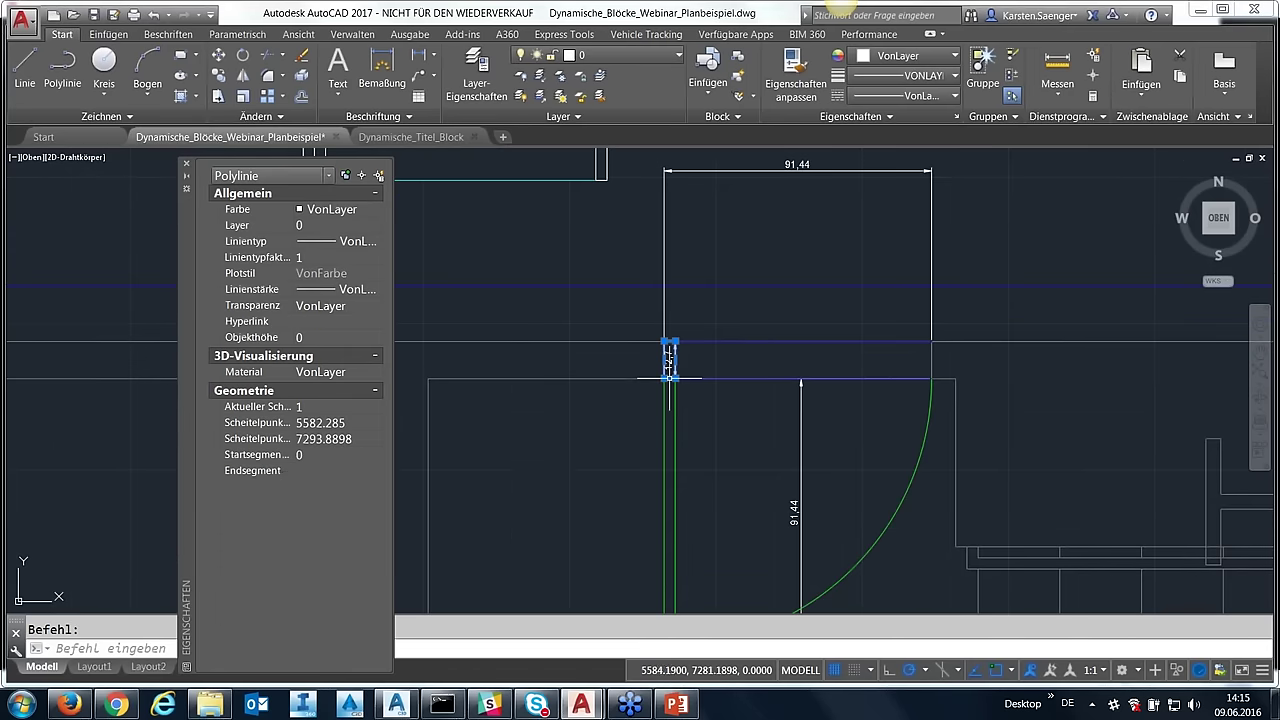
{"action": "type", "text": "ko"}
{"action": "key", "text": "Return"}
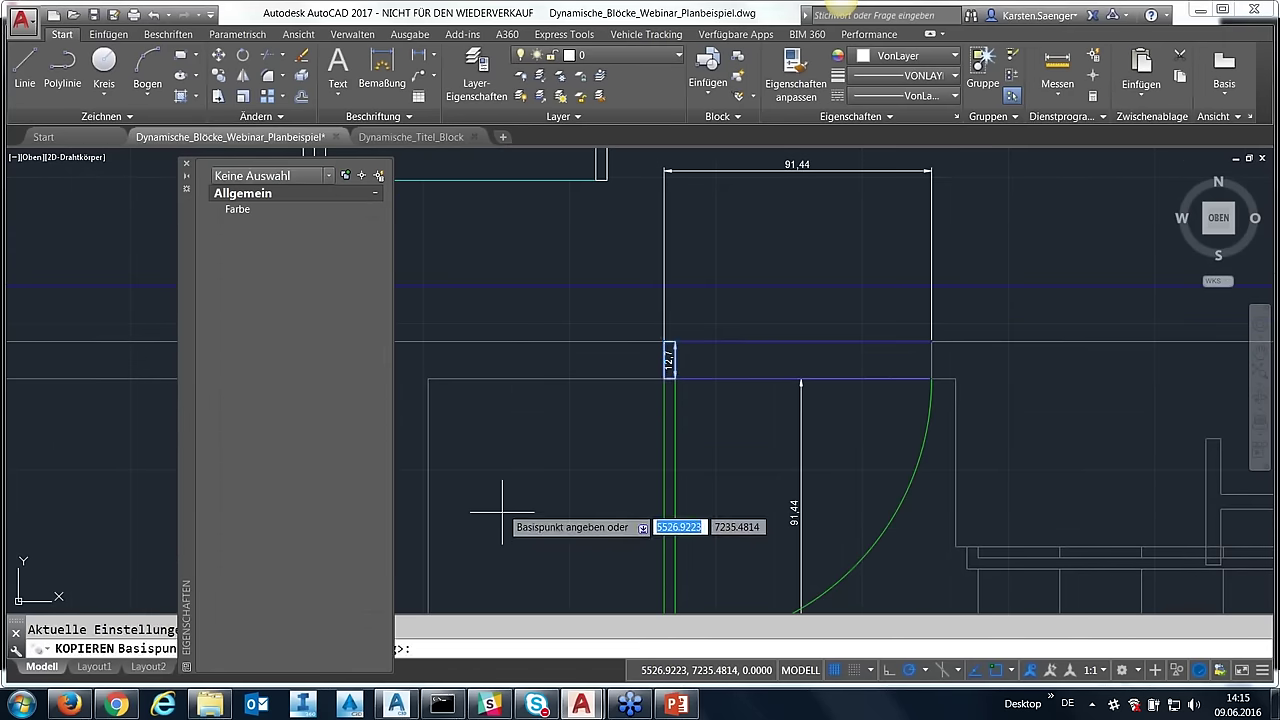
{"action": "left_click", "coordinate": [675, 378]}
{"action": "left_click", "coordinate": [669, 376]}
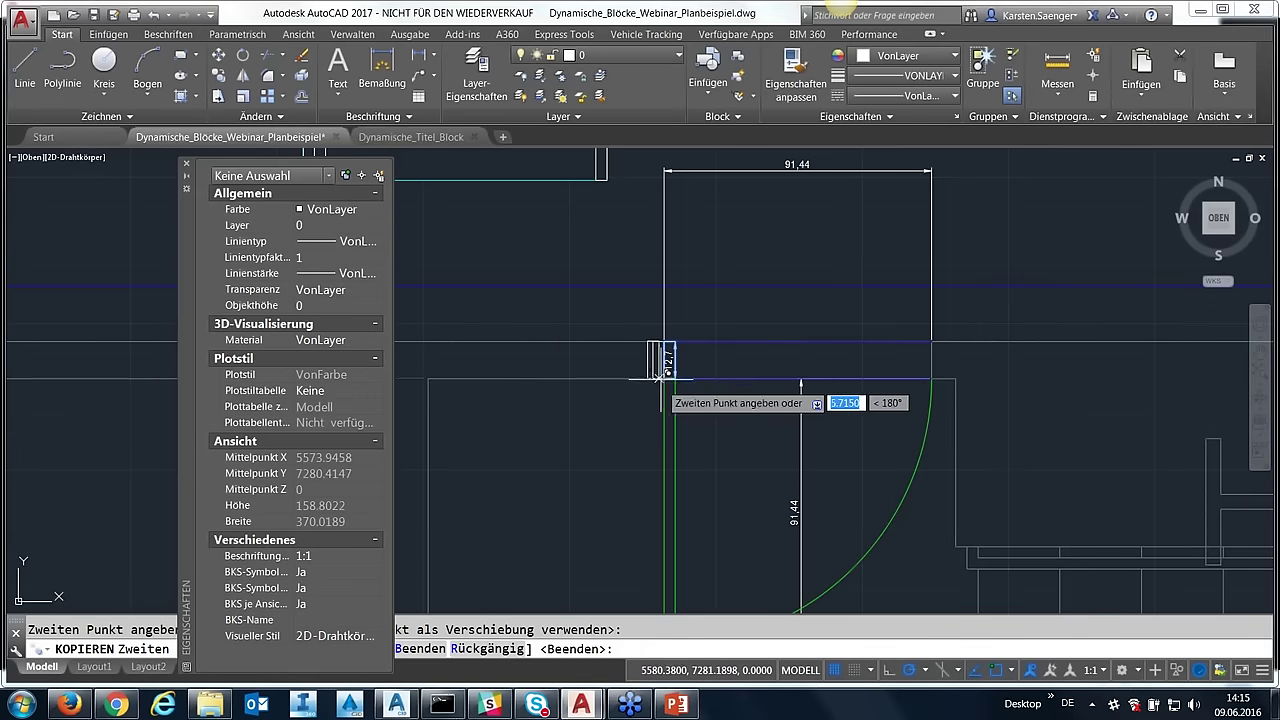
{"action": "key", "text": "Escape"}
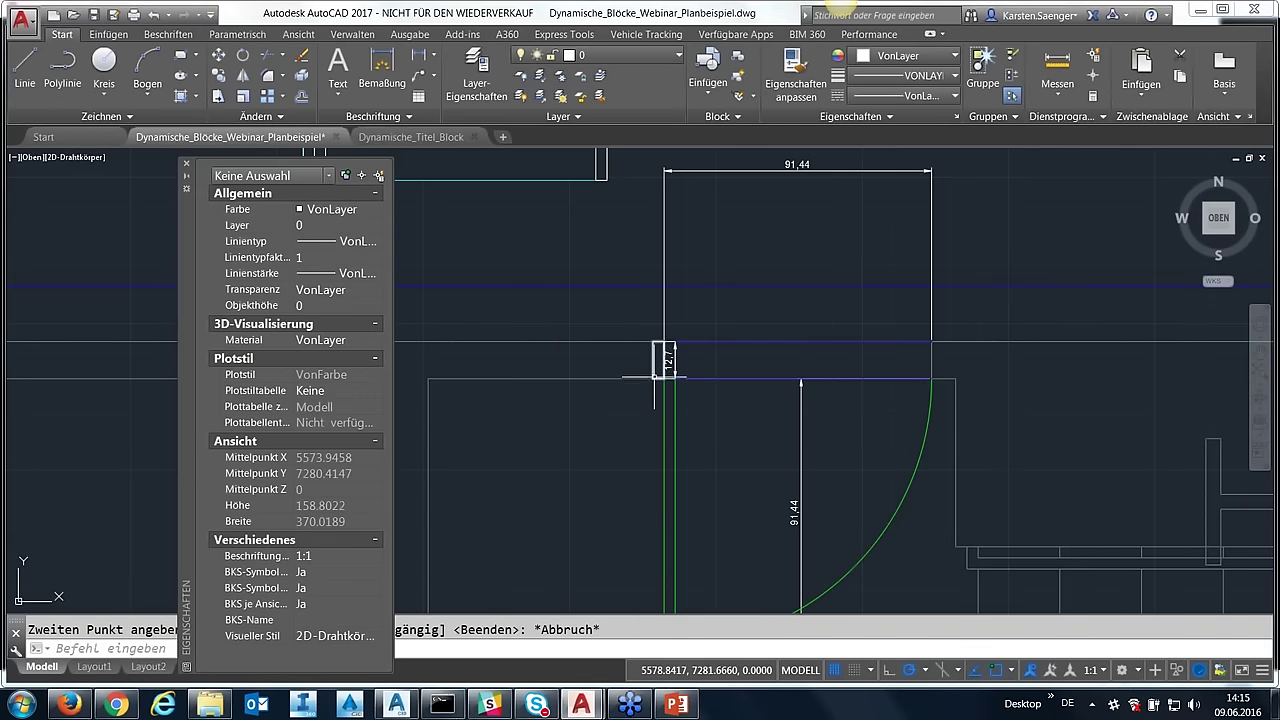
- Copy the jamb rectangle again so it sits at the 91.44 opening's right end
{"action": "left_click", "coordinate": [655, 377]}
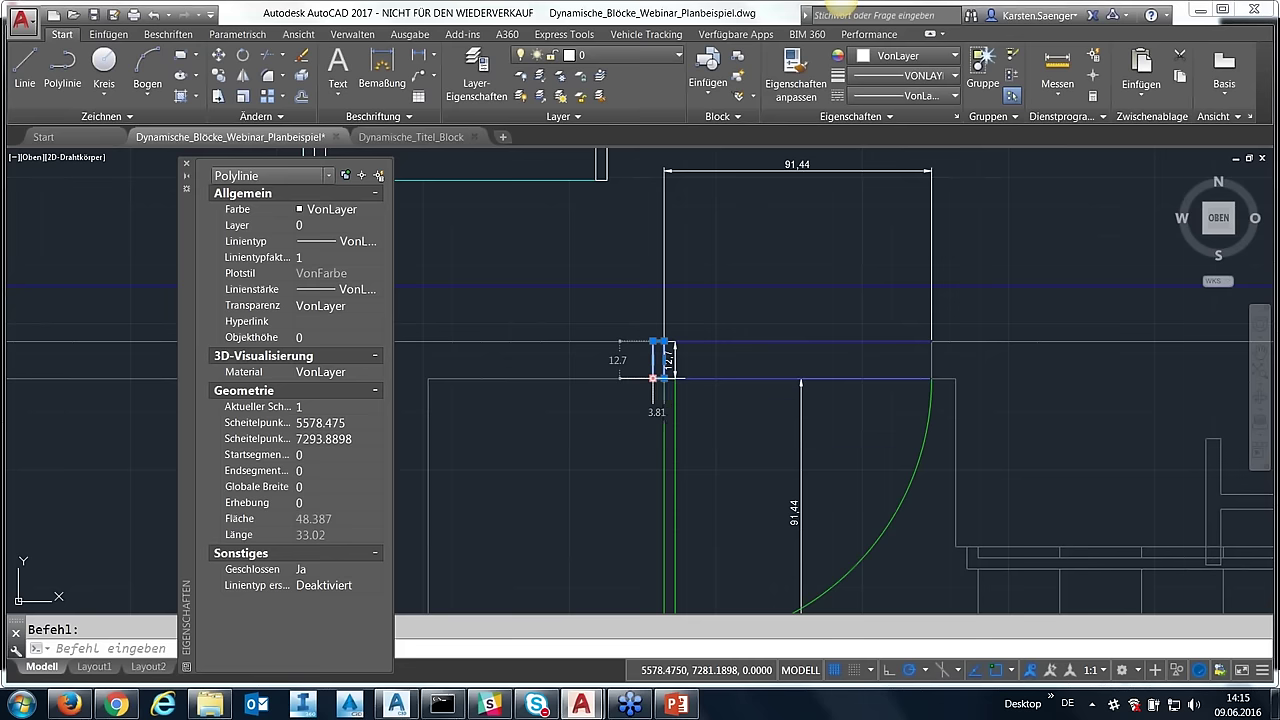
{"action": "type", "text": "ko"}
{"action": "key", "text": "Return"}
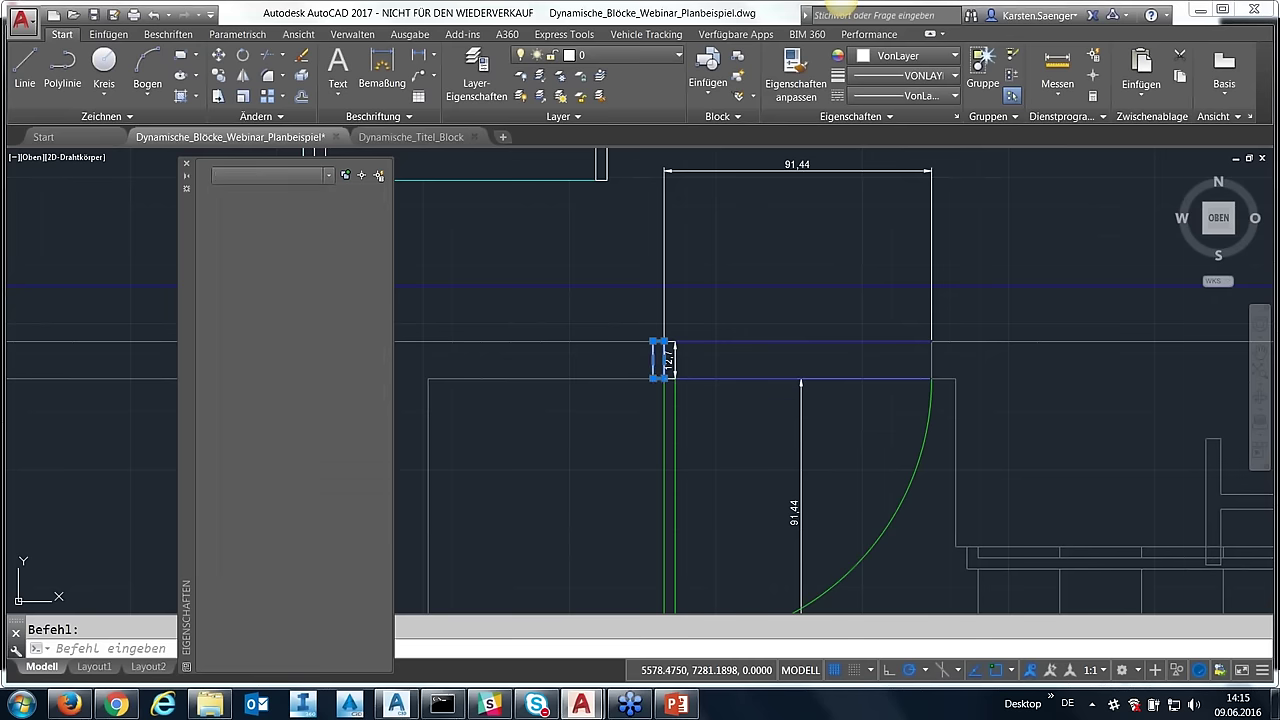
{"action": "left_click", "coordinate": [655, 378]}
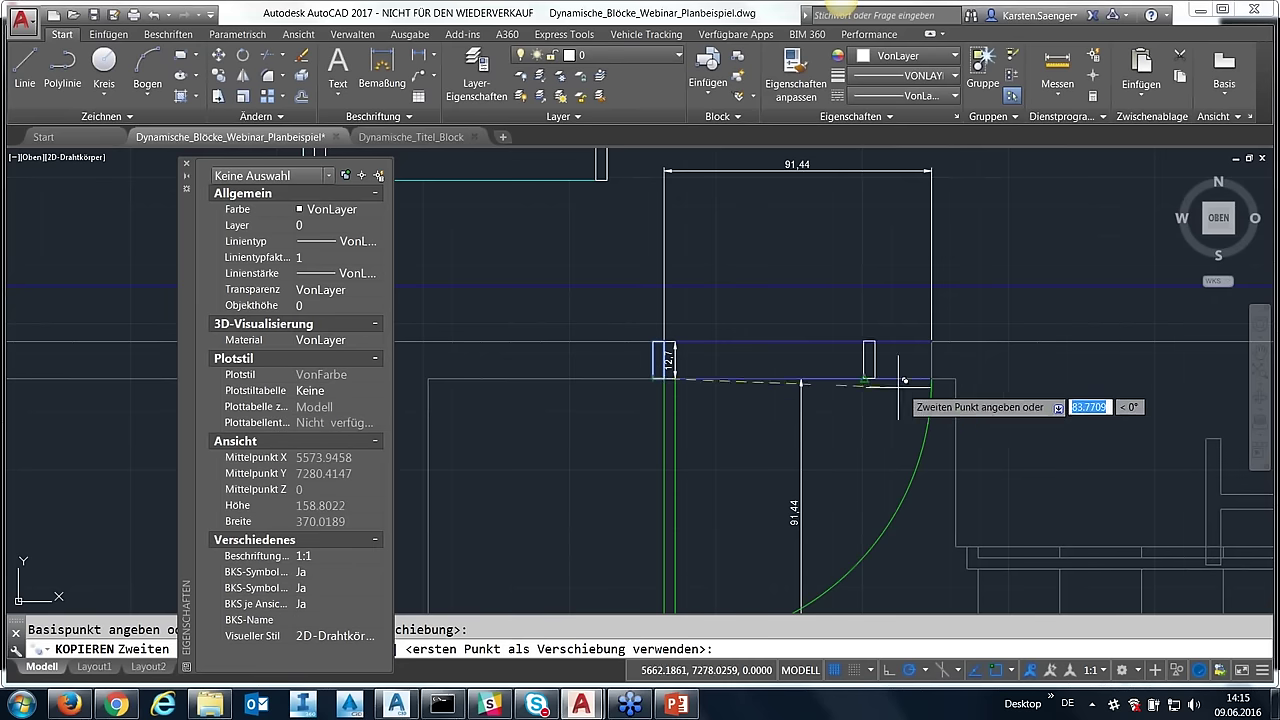
{"action": "left_click", "coordinate": [932, 378]}
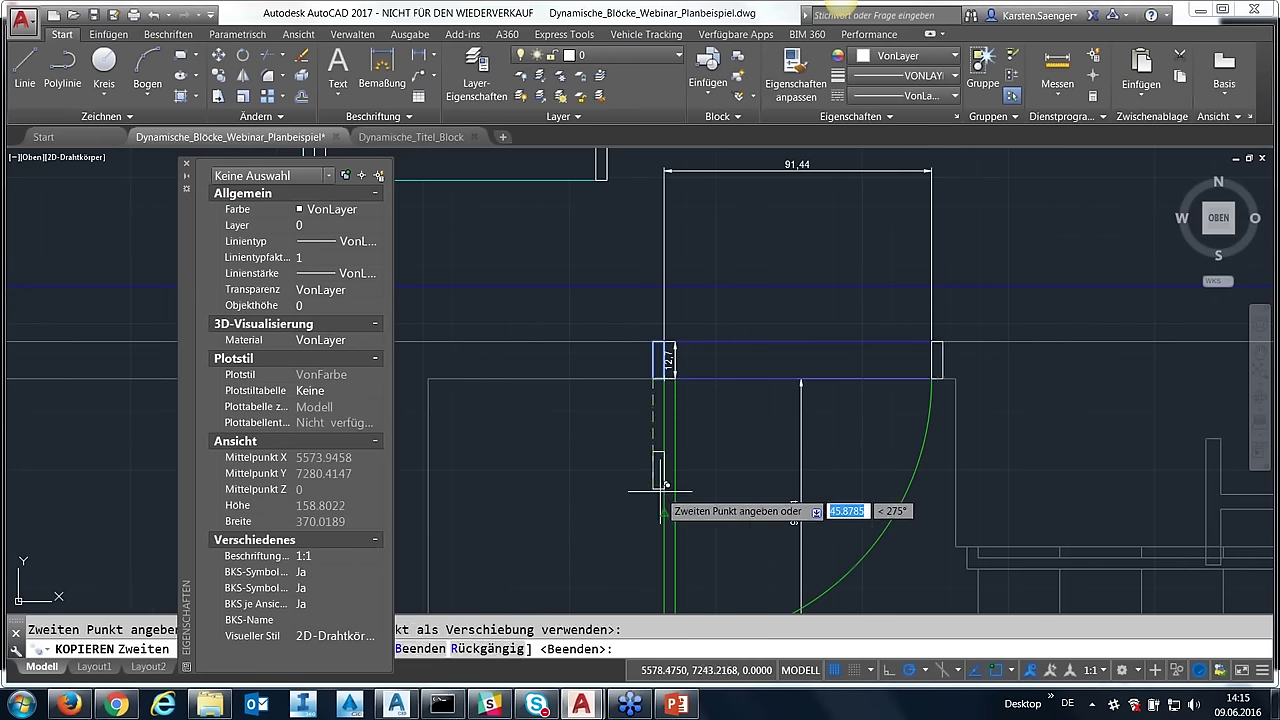
{"action": "key", "text": "Escape"}
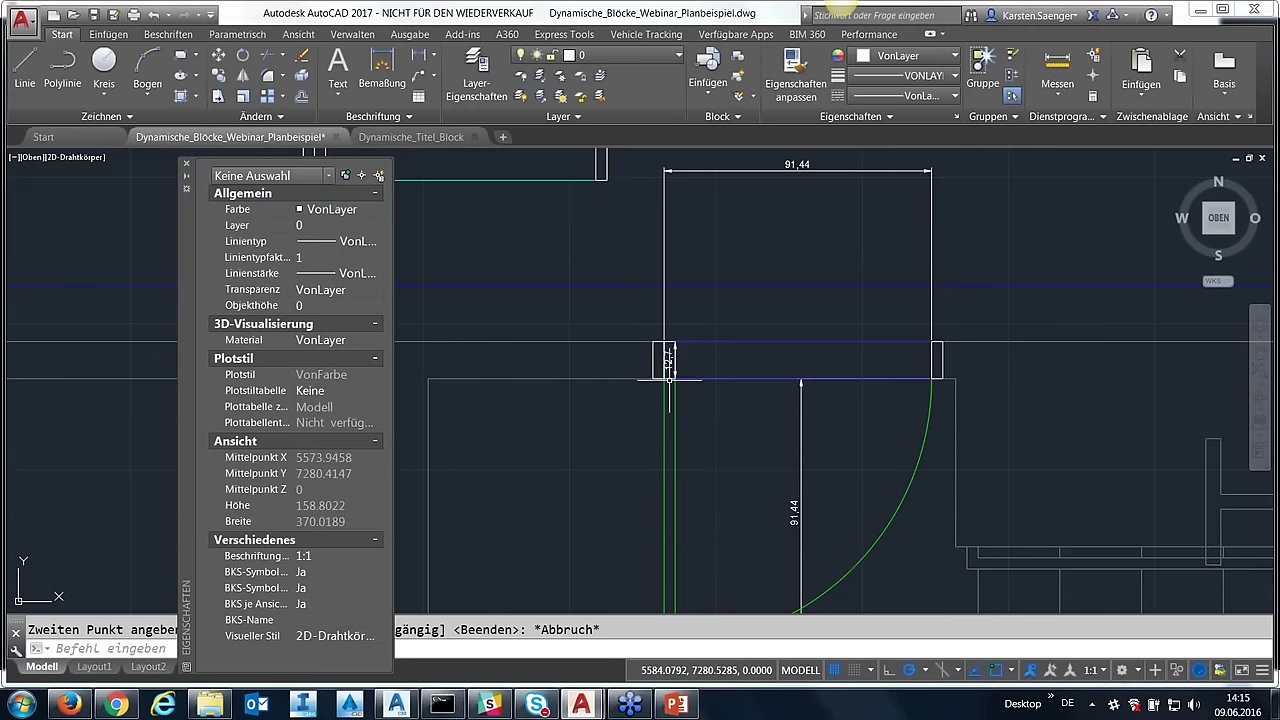
{"action": "left_click", "coordinate": [669, 360]}
{"action": "scroll", "coordinate": [743, 553], "scroll_direction": "down", "scroll_amount": 3}
{"action": "middle_click_drag", "start_coordinate": [738, 553], "coordinate": [734, 336]}
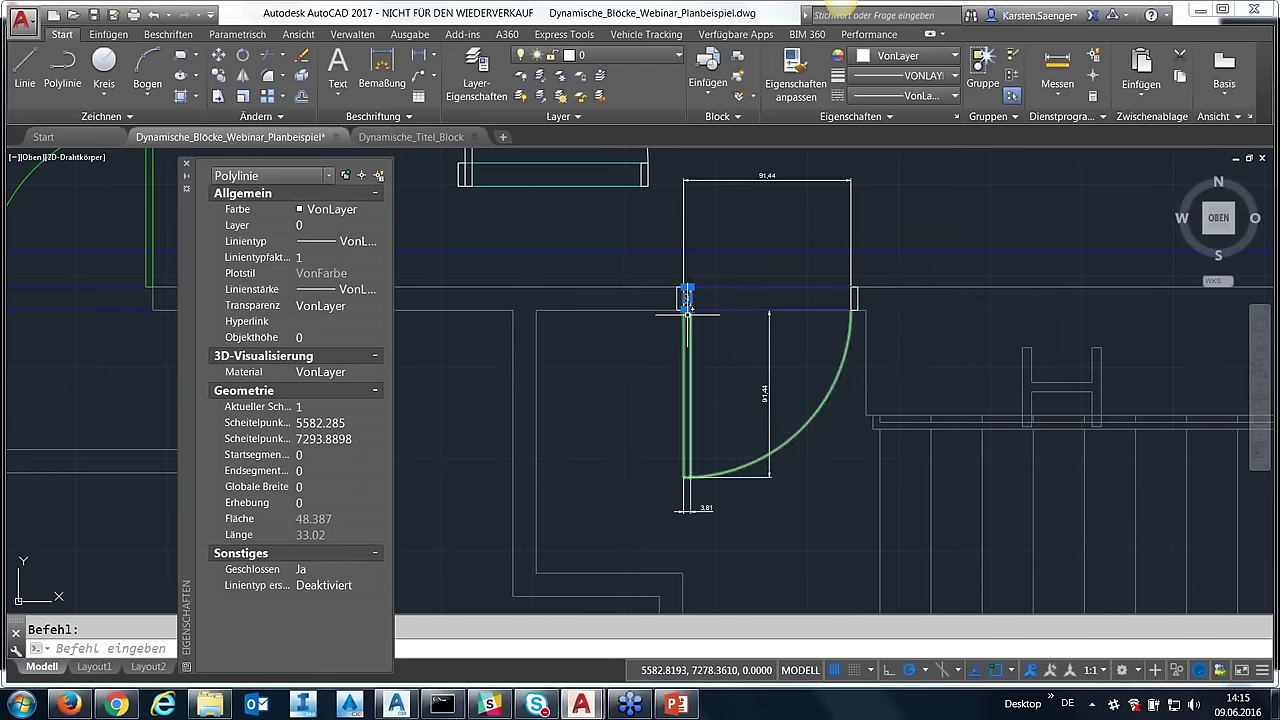
- Stretch the rectangle's lower corner down to the arc's end, then select the leaf and both jambs
{"action": "left_click", "coordinate": [687, 298]}
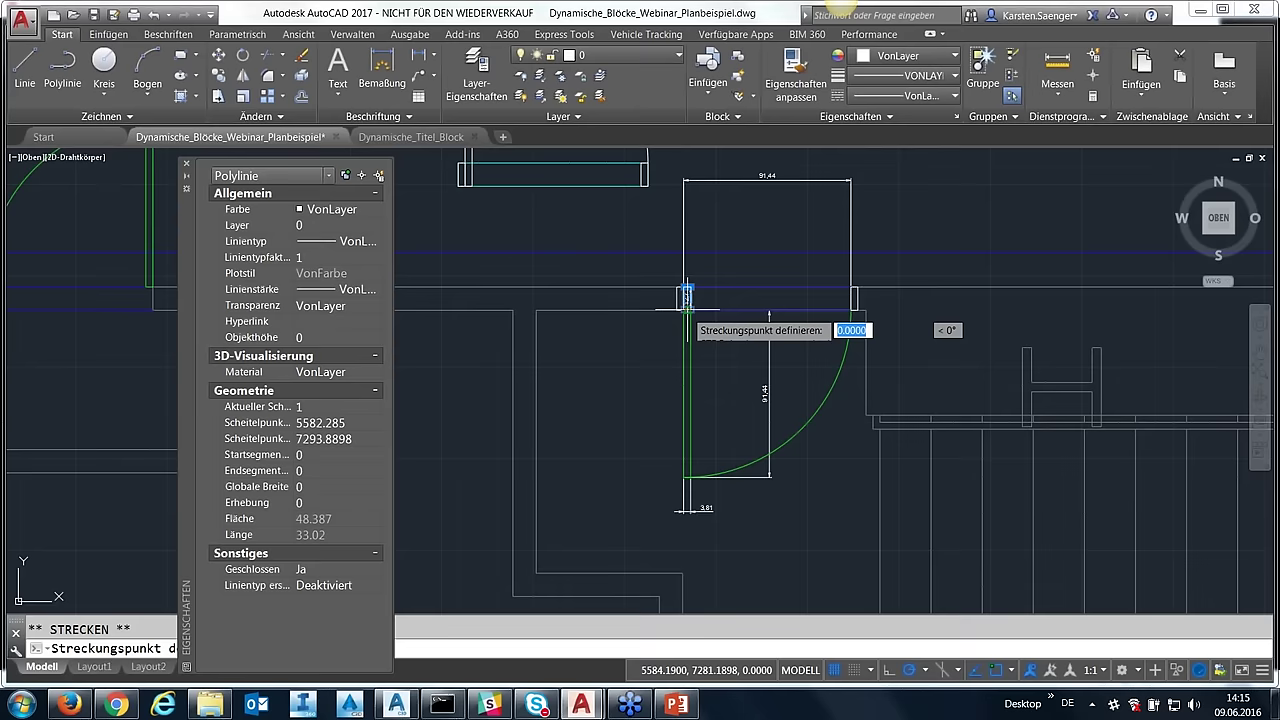
{"action": "left_click", "coordinate": [688, 476]}
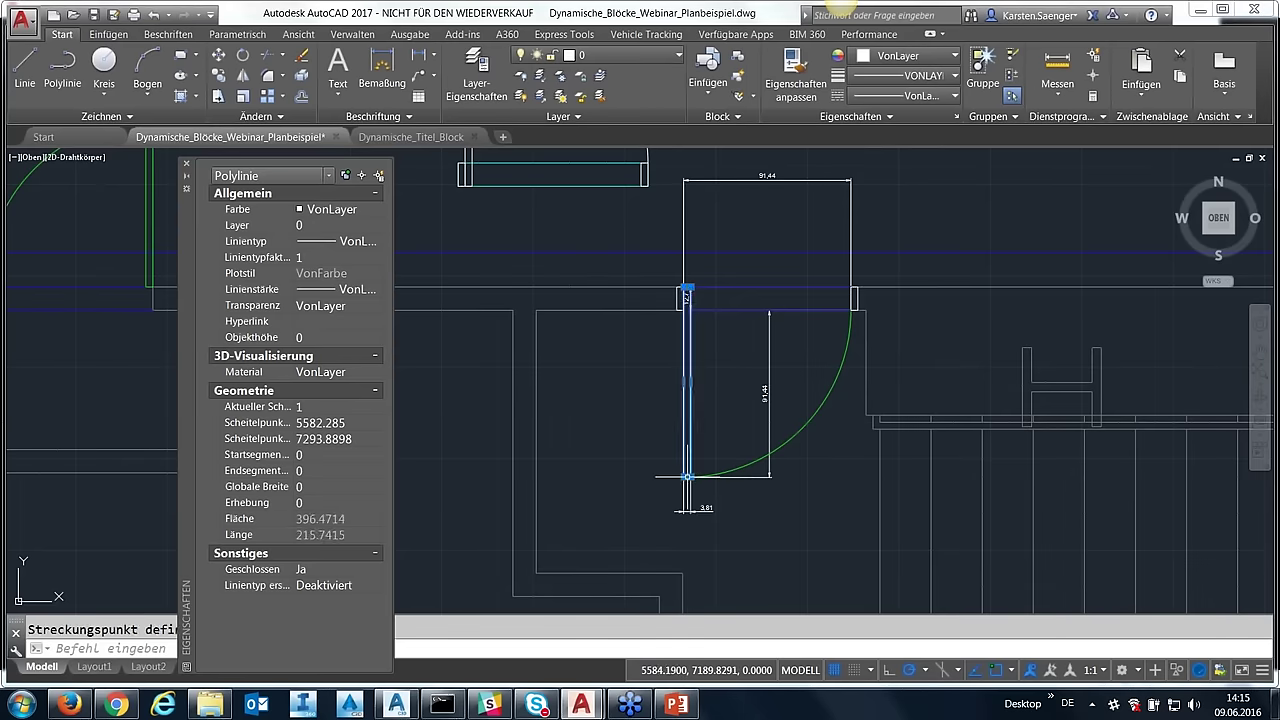
{"action": "key", "text": "Escape"}
{"action": "left_click", "coordinate": [685, 300]}
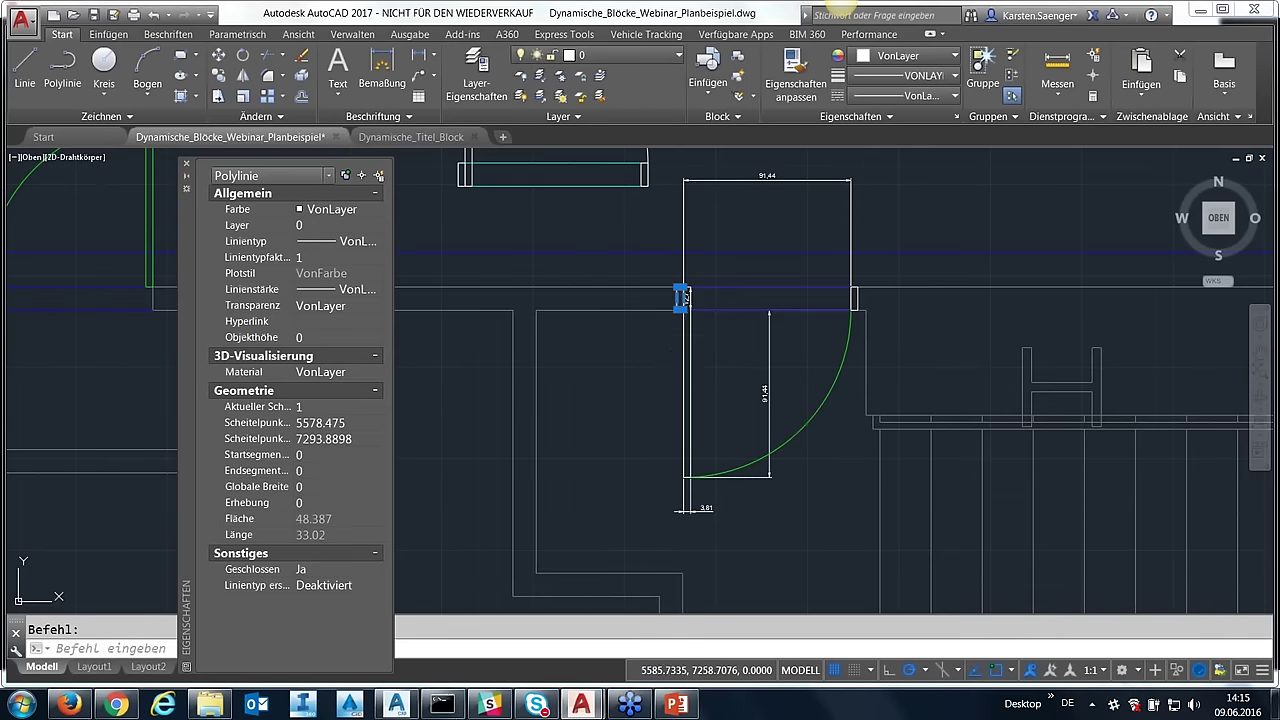
{"action": "left_click", "coordinate": [690, 350]}
{"action": "left_click", "coordinate": [852, 298]}
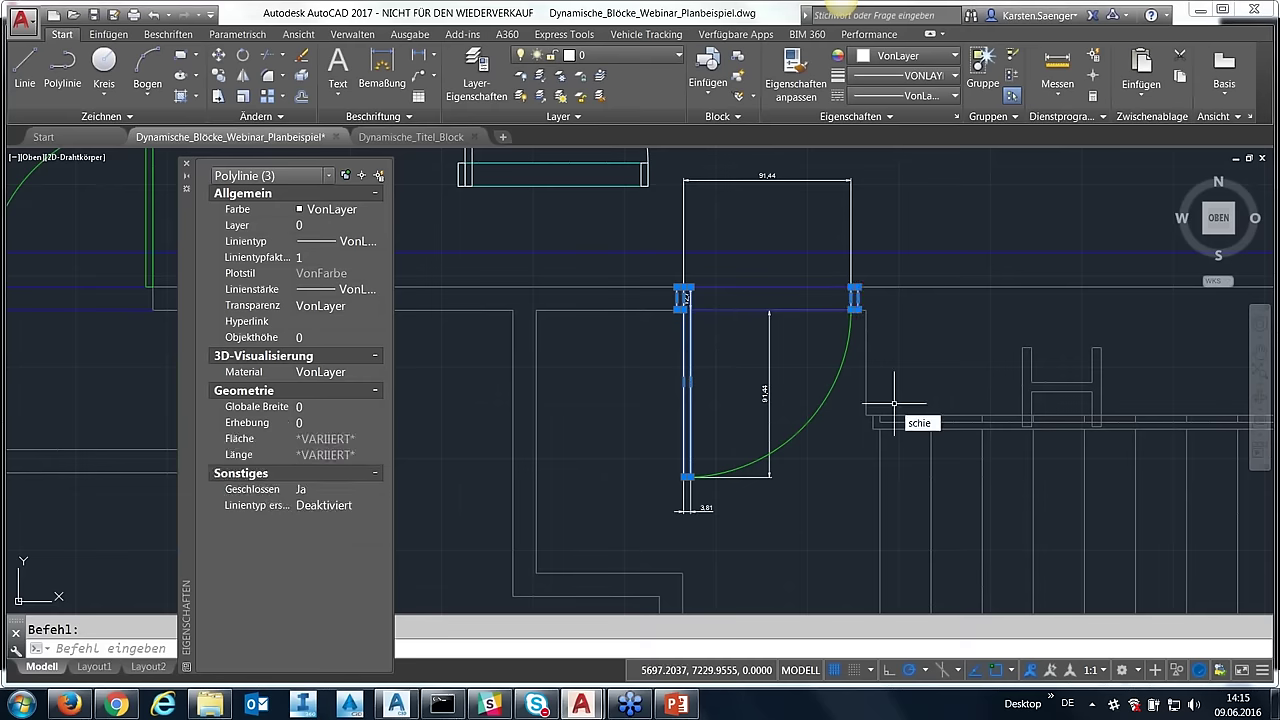
- Move the leaf and both jamb rectangles from the opening into the empty area
{"action": "type", "text": "b"}
{"action": "key", "text": "Return"}
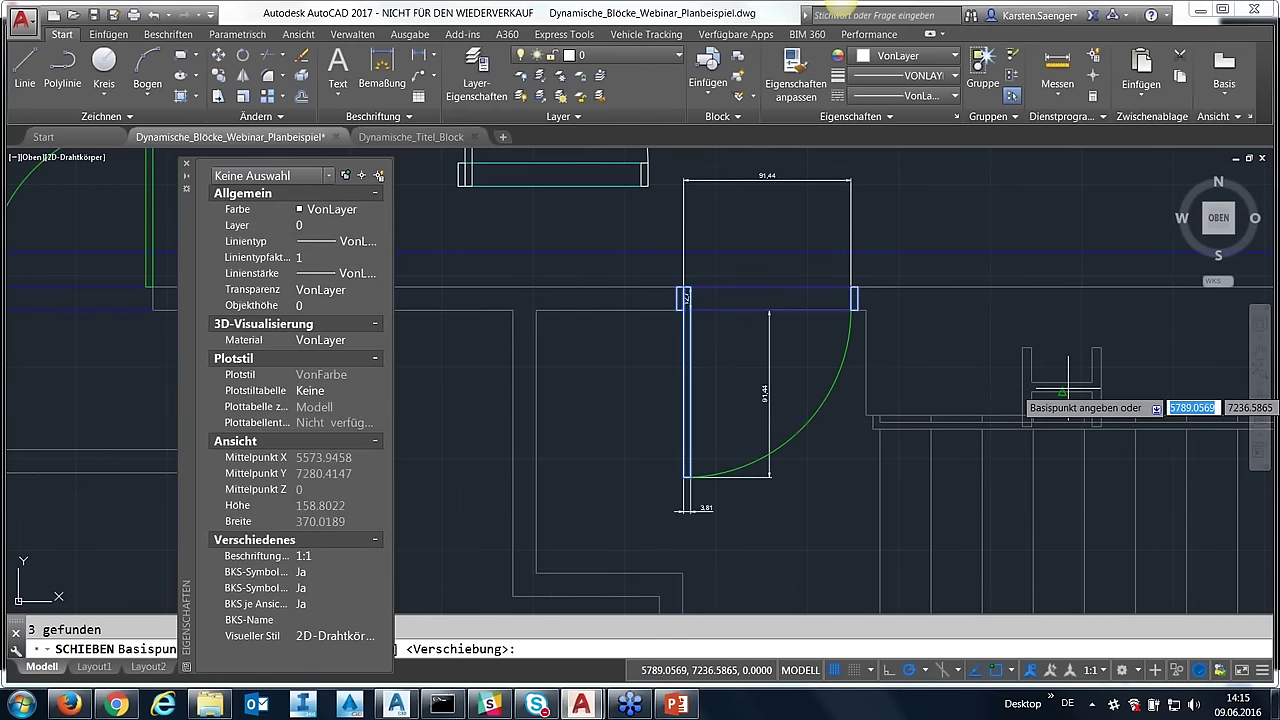
{"action": "scroll", "coordinate": [890, 399], "scroll_direction": "down", "scroll_amount": 5}
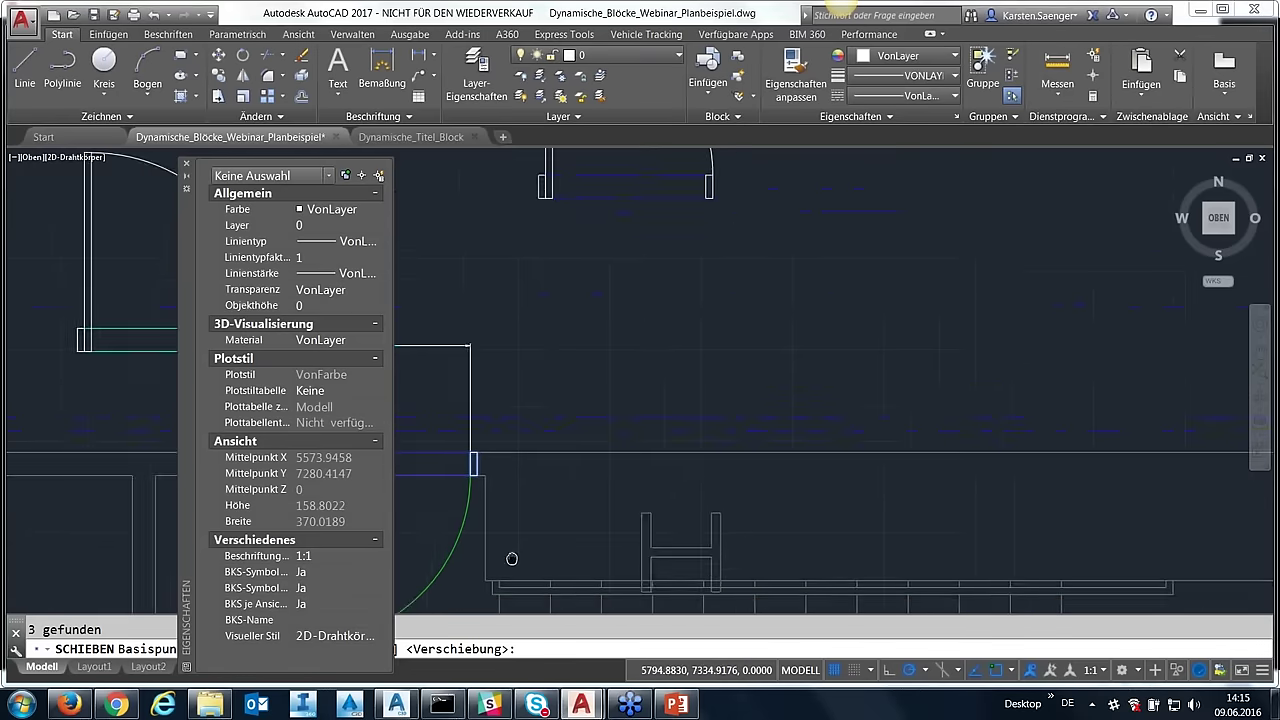
{"action": "middle_click_drag", "start_coordinate": [595, 469], "coordinate": [569, 463]}
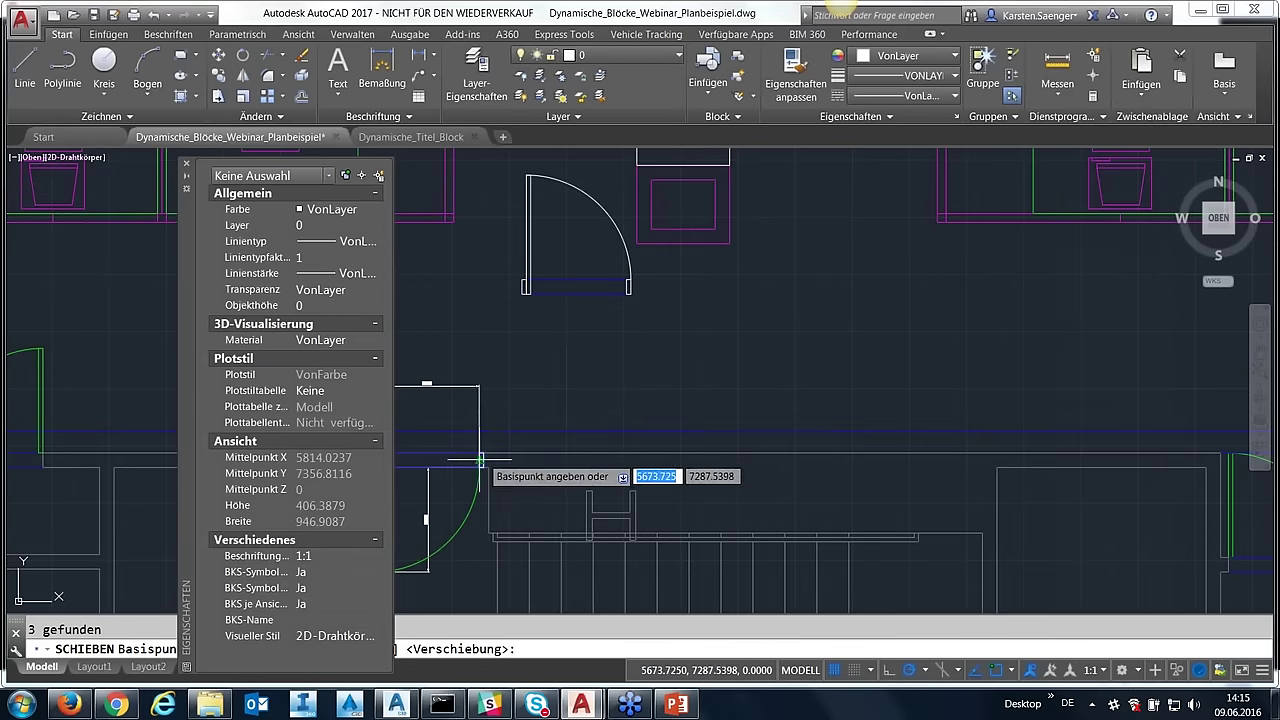
{"action": "left_click", "coordinate": [483, 454]}
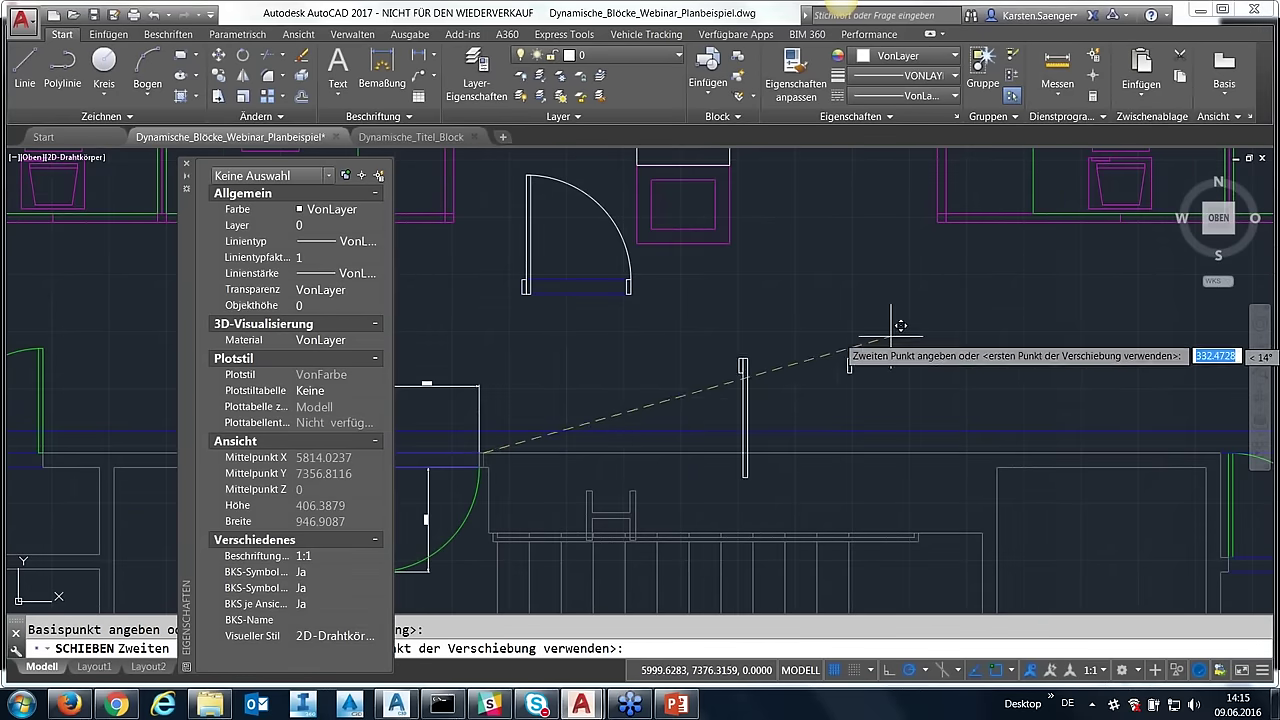
{"action": "left_click", "coordinate": [890, 392]}
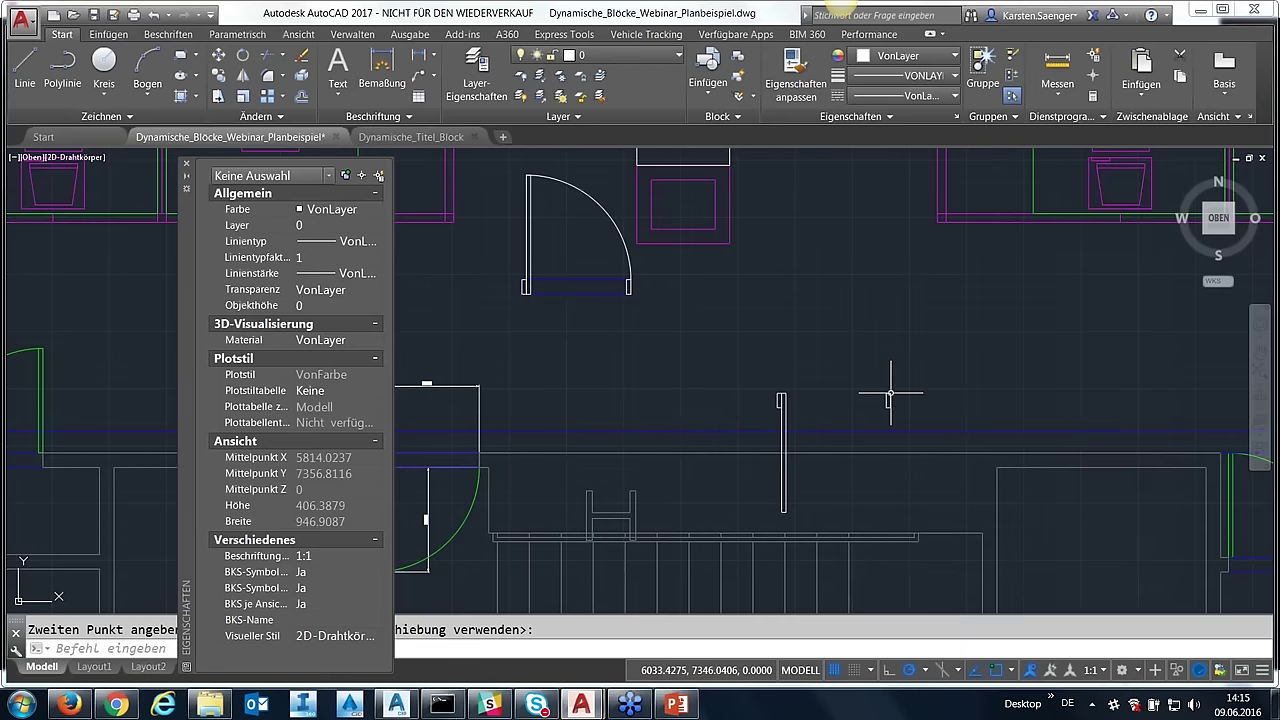
- Move the door leaf so its lower end stands upright on the left rectangle
{"action": "left_click", "coordinate": [787, 469]}
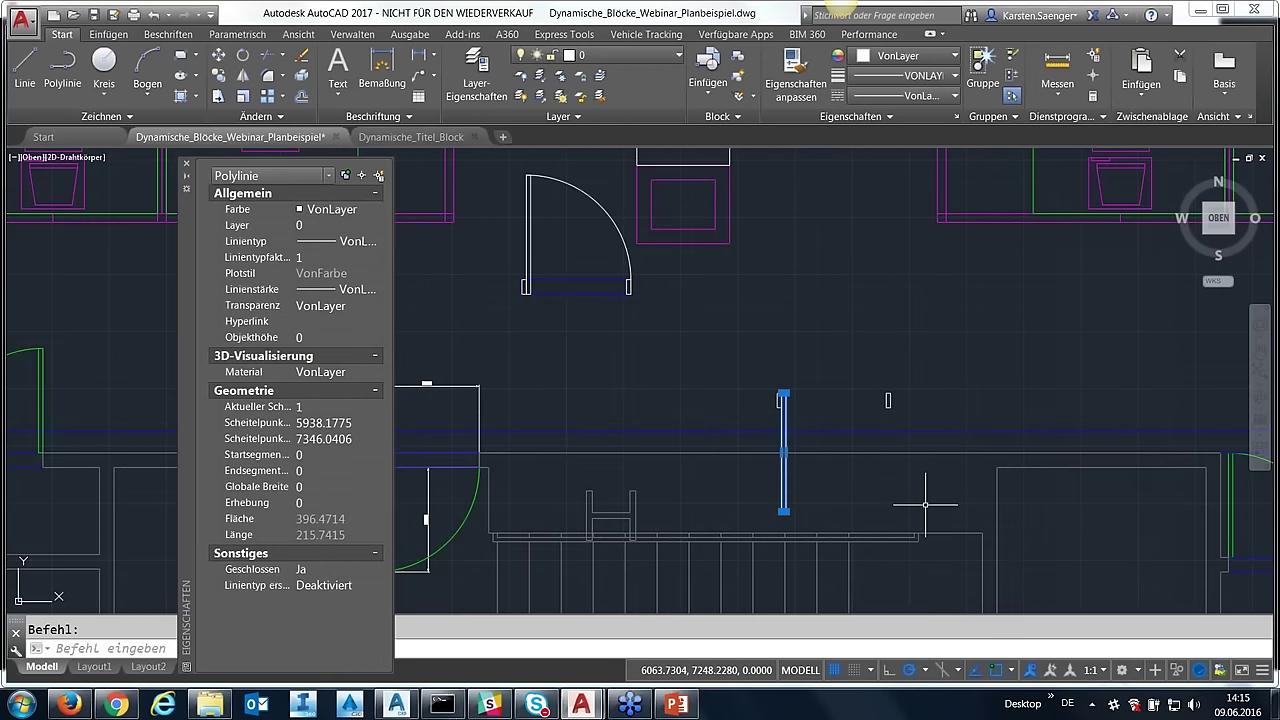
{"action": "type", "text": "sch"}
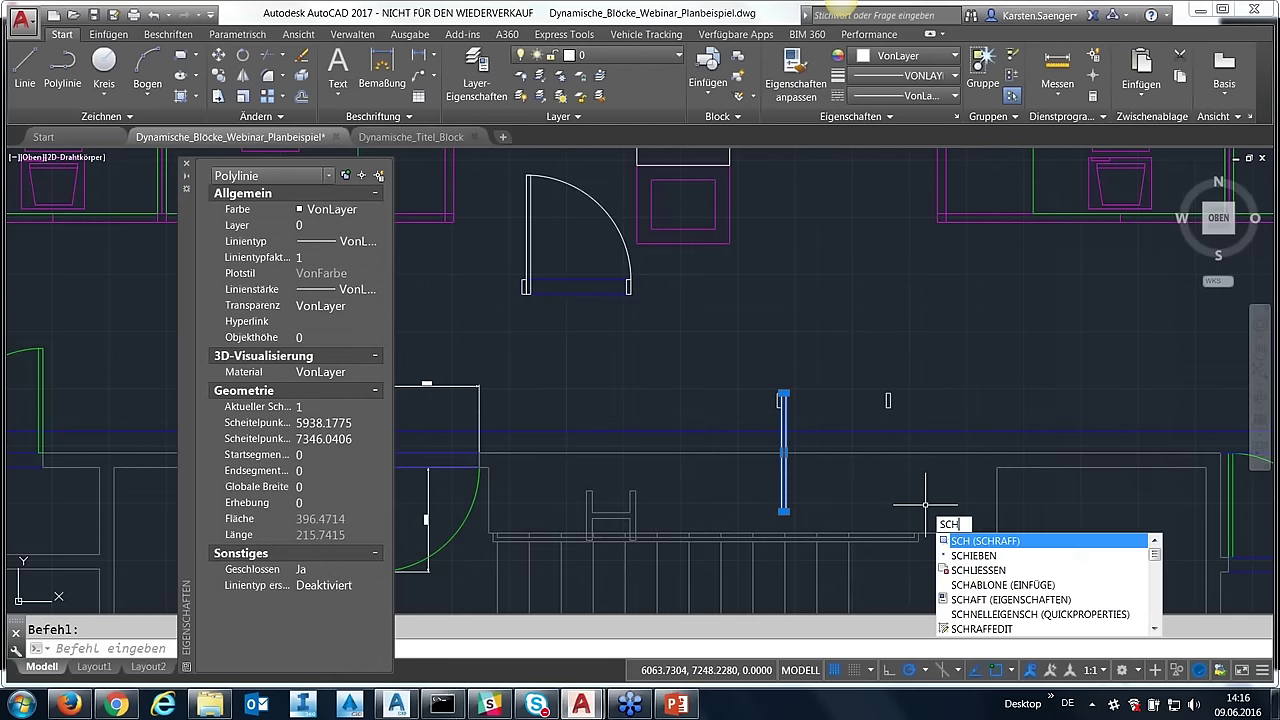
{"action": "type", "text": "i"}
{"action": "key", "text": "Return"}
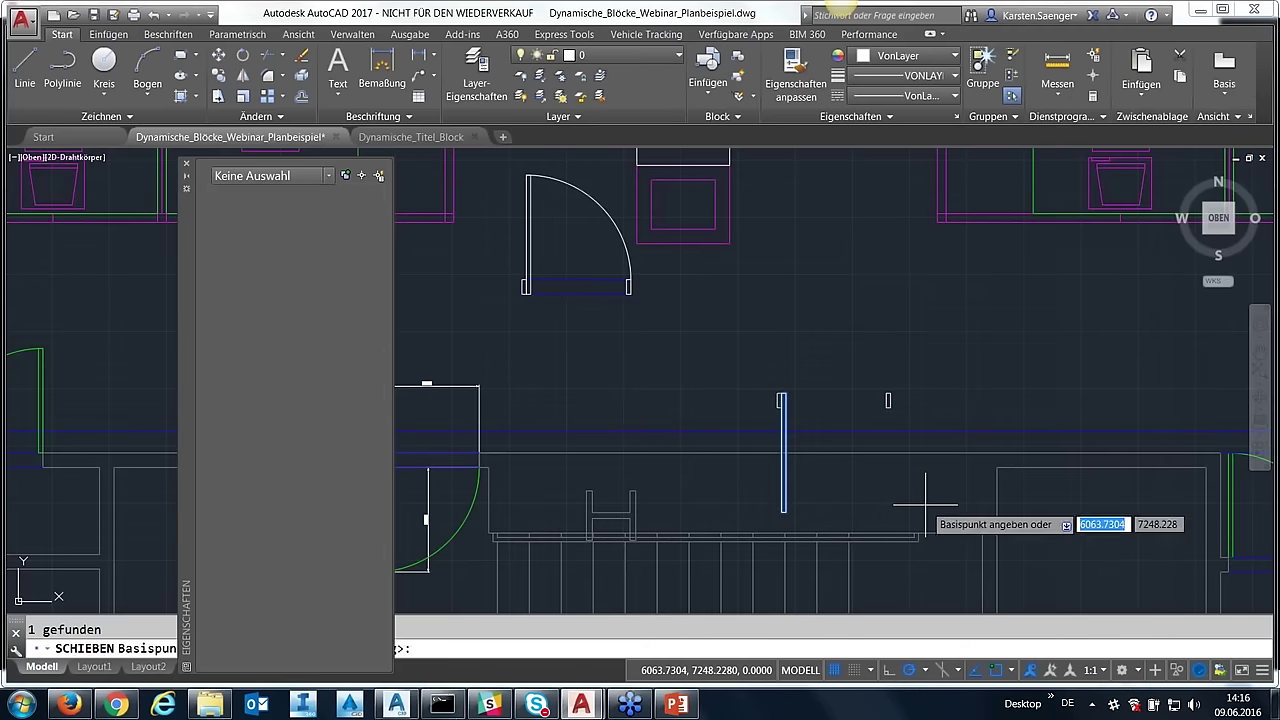
{"action": "left_click", "coordinate": [782, 512]}
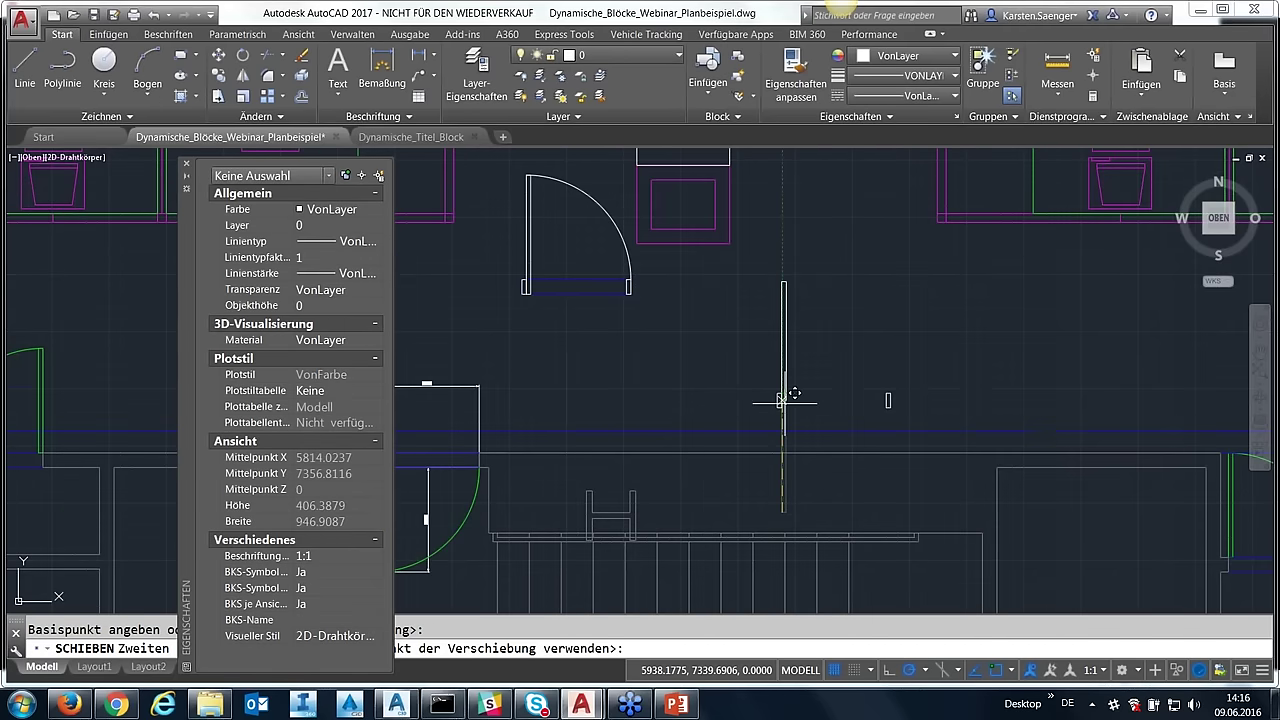
{"action": "left_click", "coordinate": [782, 404]}
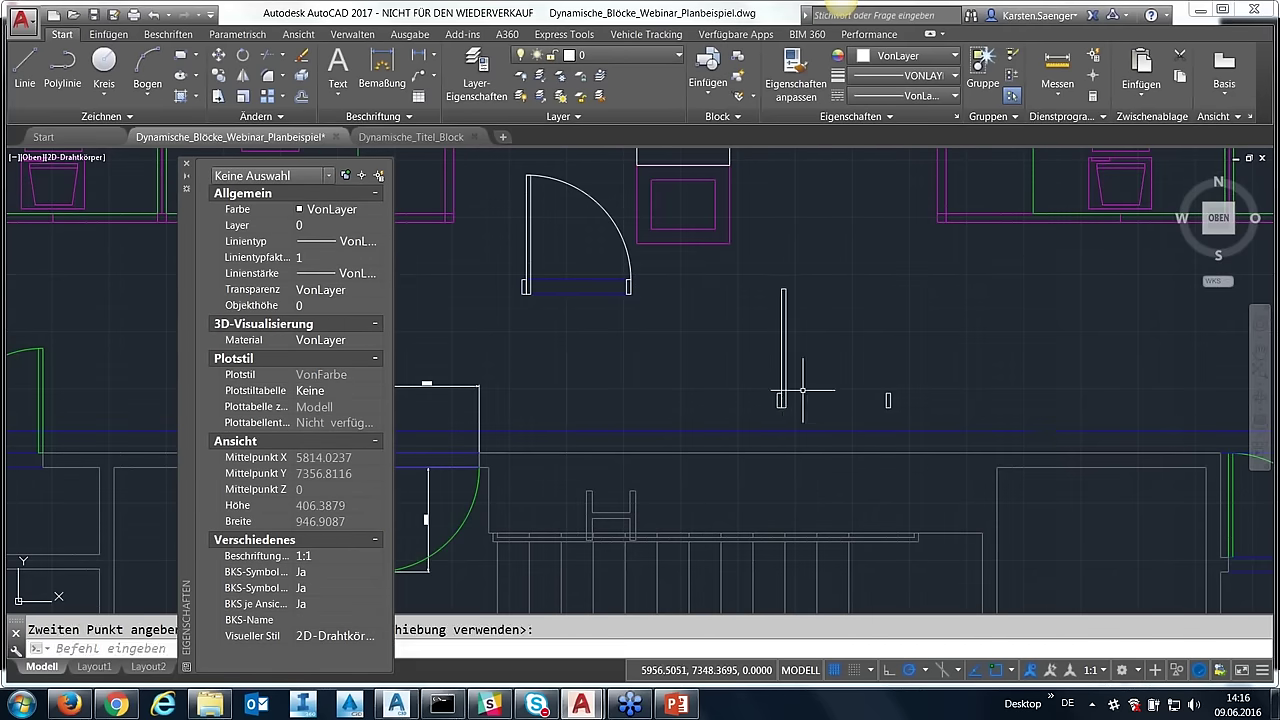
- Begin a door-swing arc from the leaf's bottom and set its second point
{"action": "left_click", "coordinate": [148, 96]}
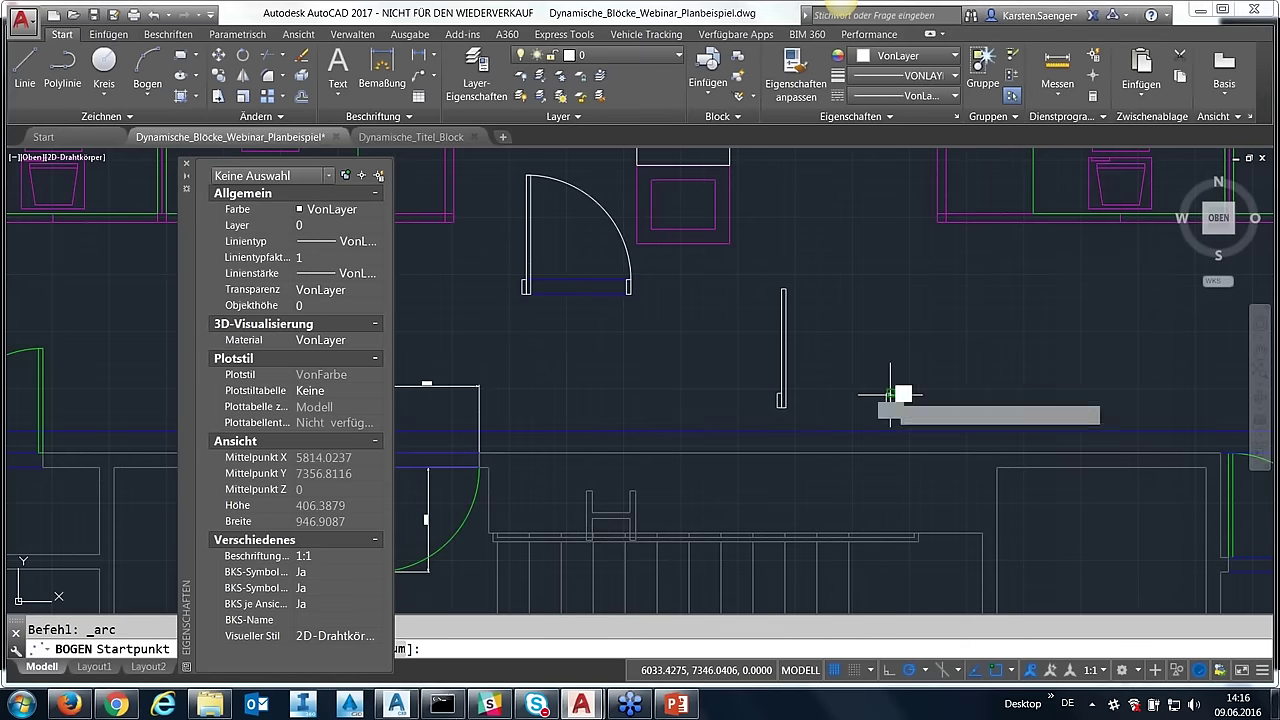
{"action": "left_click", "coordinate": [889, 395]}
{"action": "scroll", "coordinate": [780, 393], "scroll_direction": "up", "scroll_amount": 1}
{"action": "scroll", "coordinate": [781, 393], "scroll_direction": "up", "scroll_amount": 1}
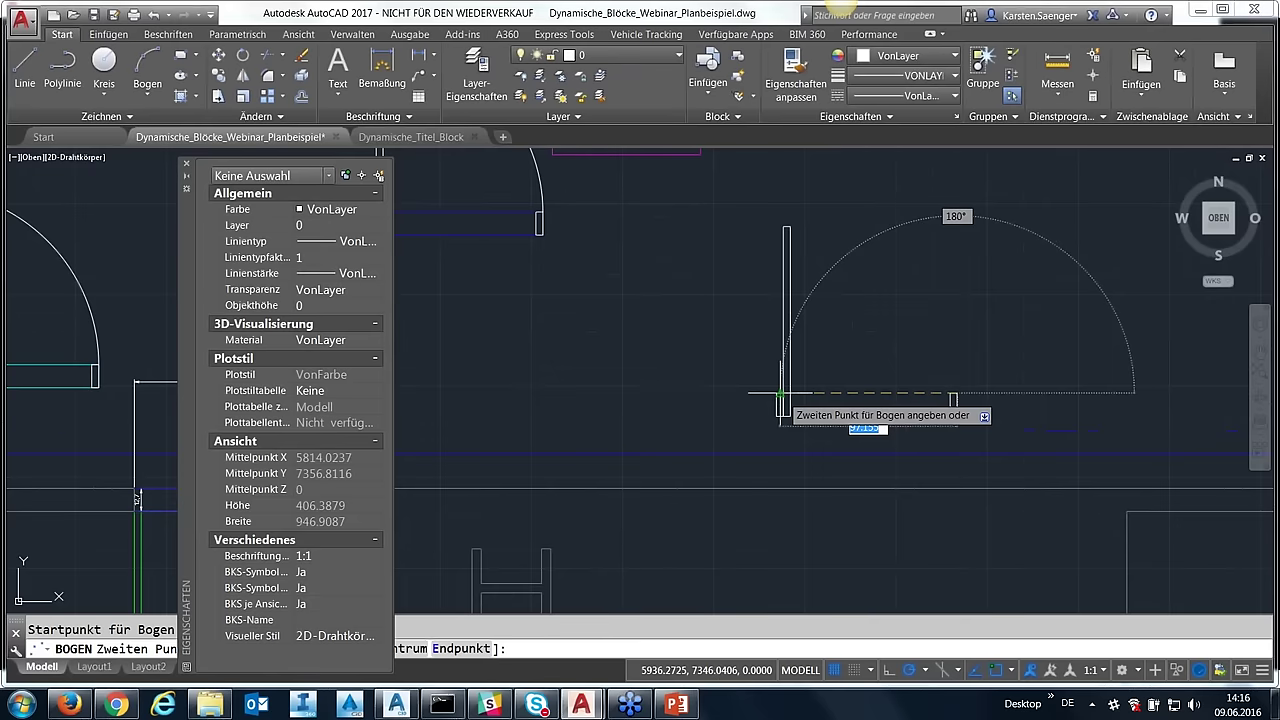
{"action": "left_click", "coordinate": [783, 395]}
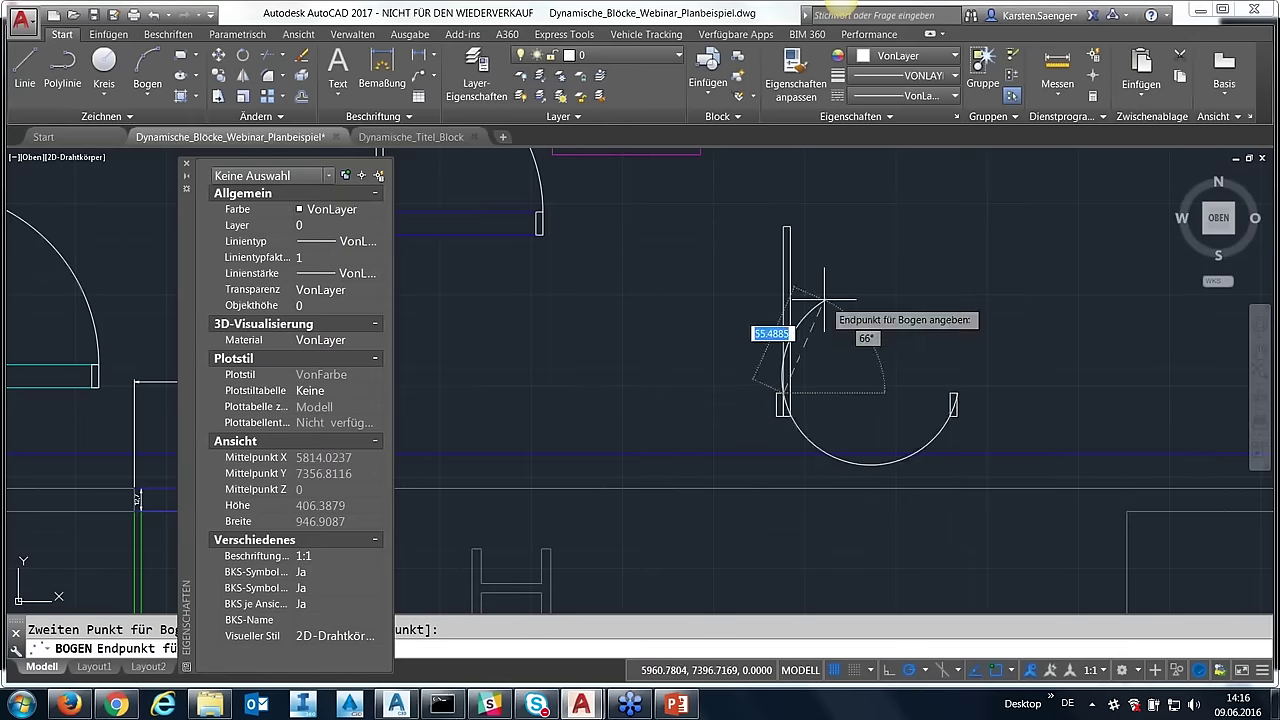
- Cancel the unfinished arc, zoom out to the floor plan, and open the Bogen dropdown
{"action": "key", "text": "Escape"}
{"action": "middle_click_drag", "start_coordinate": [862, 379], "coordinate": [816, 386]}
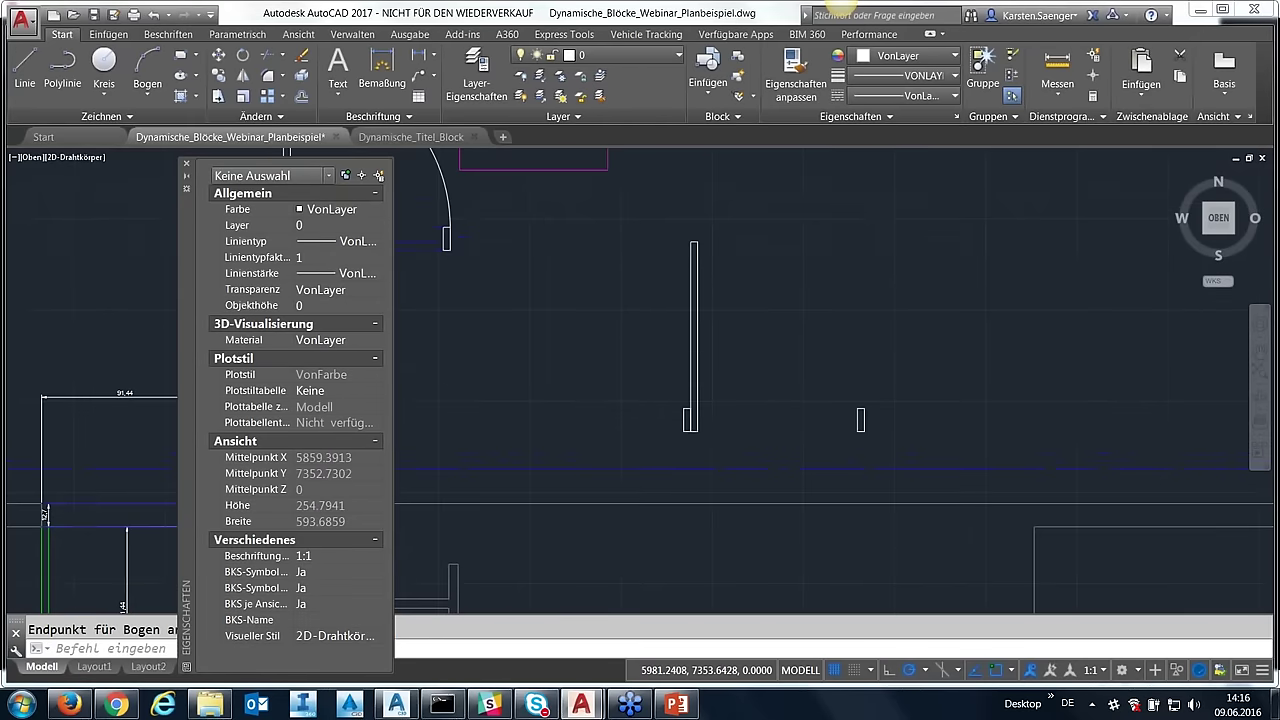
{"action": "scroll", "coordinate": [744, 389], "scroll_direction": "down", "scroll_amount": 4}
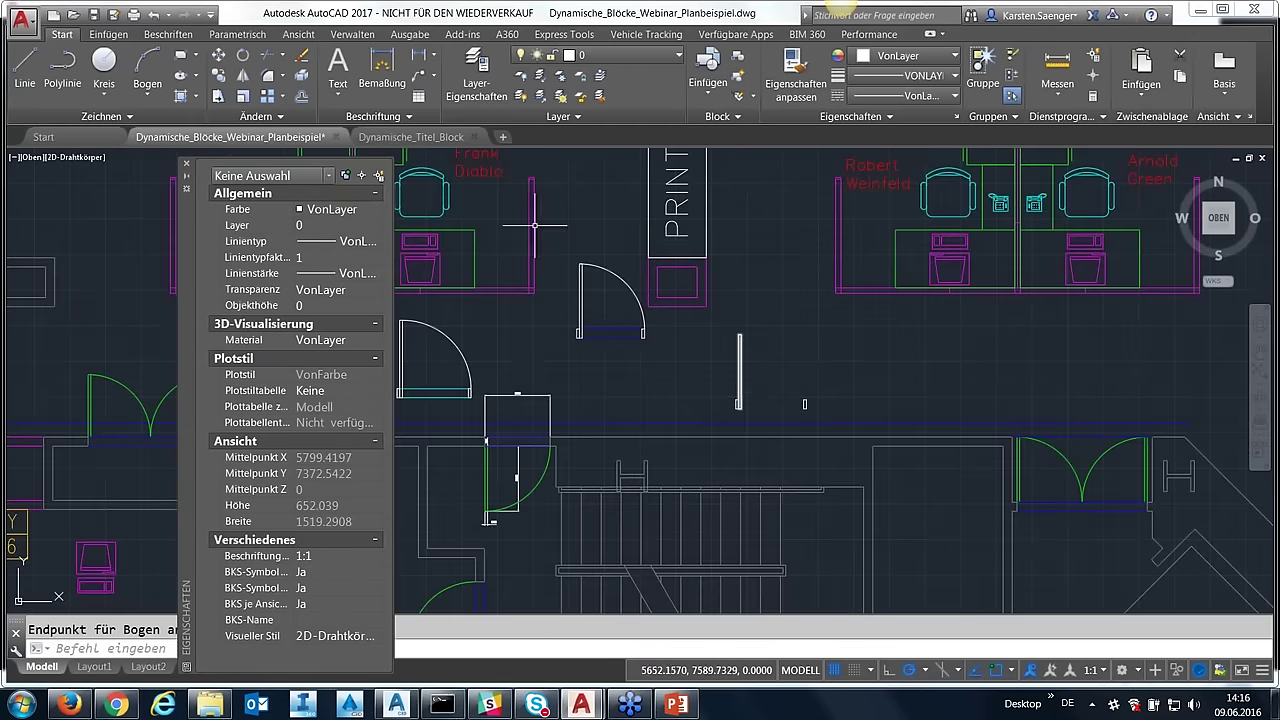
{"action": "left_click", "coordinate": [147, 92]}
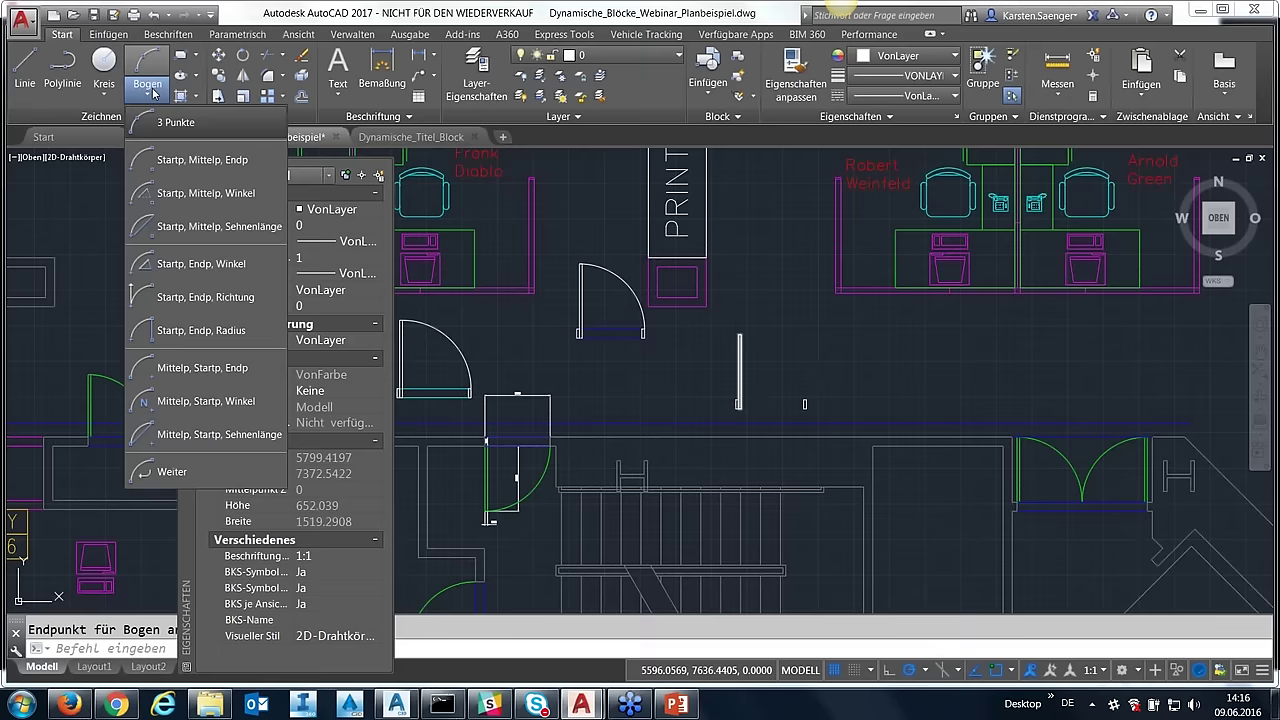
- Draw a Start-Centre-End arc from the opposite jamb, centred on the hinge, ending at the leaf's top
{"action": "left_click", "coordinate": [165, 160]}
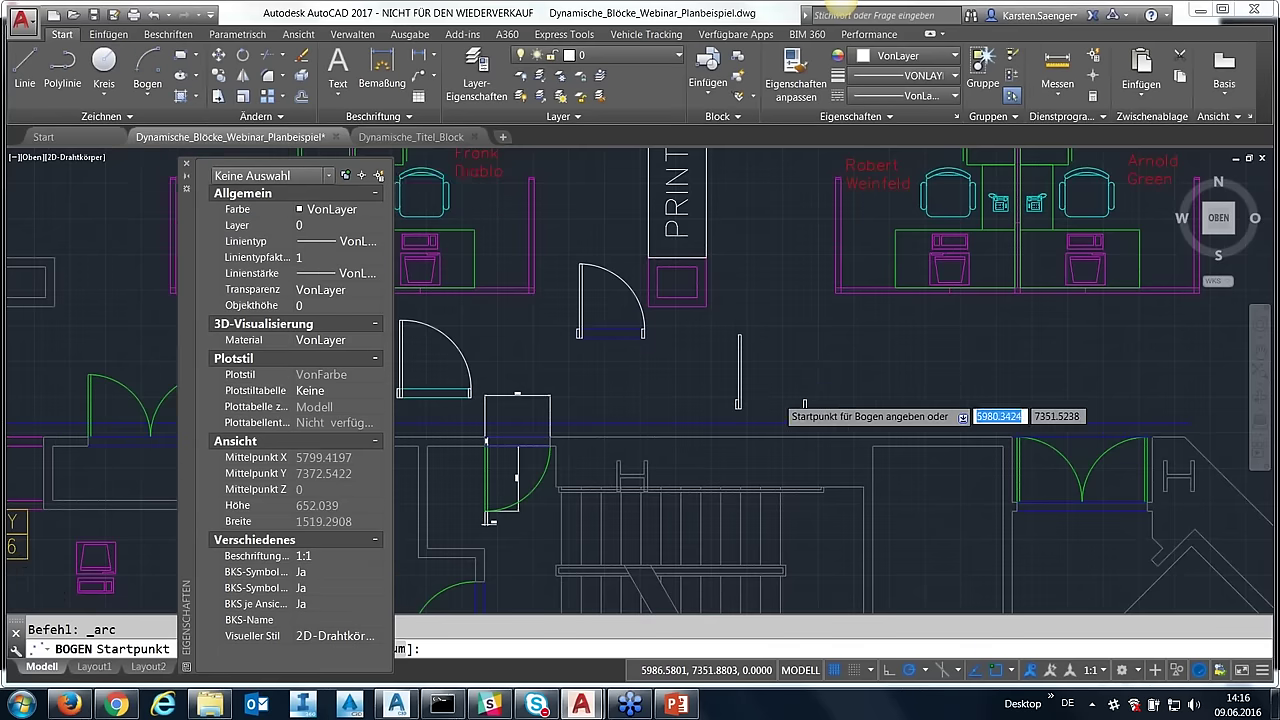
{"action": "scroll", "coordinate": [788, 402], "scroll_direction": "up", "scroll_amount": 4}
{"action": "left_click", "coordinate": [843, 407]}
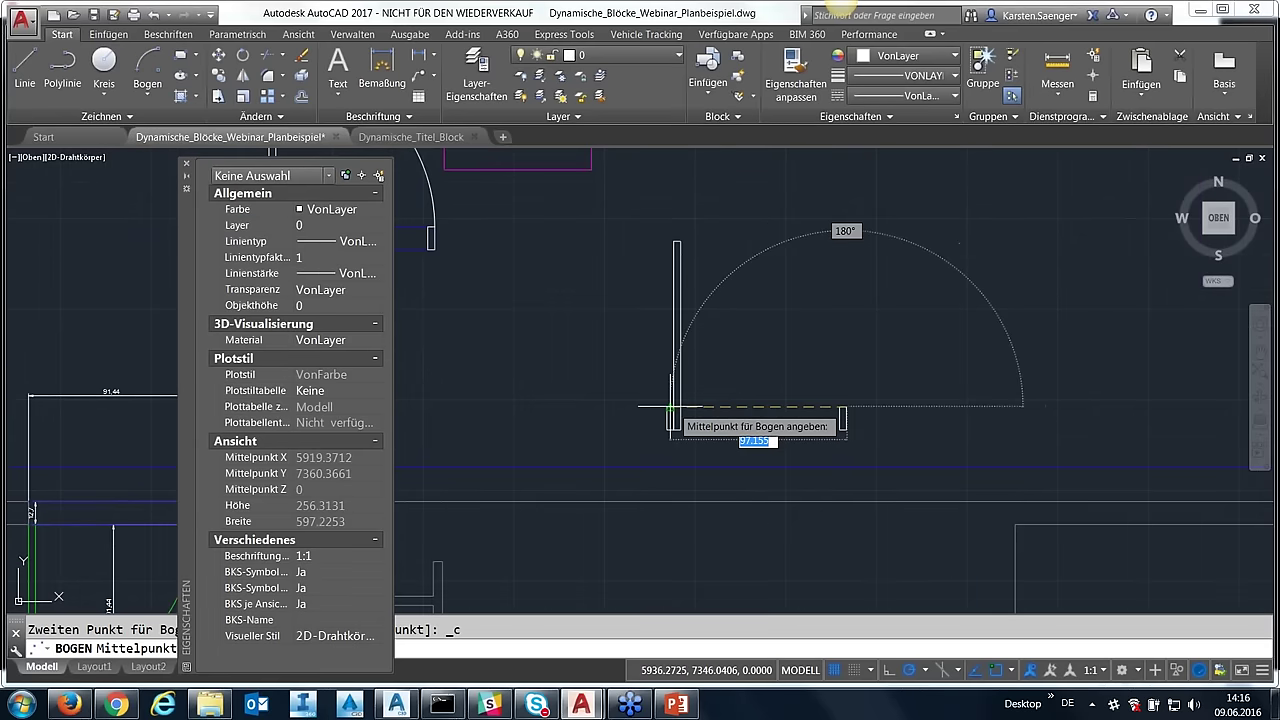
{"action": "left_click", "coordinate": [670, 406]}
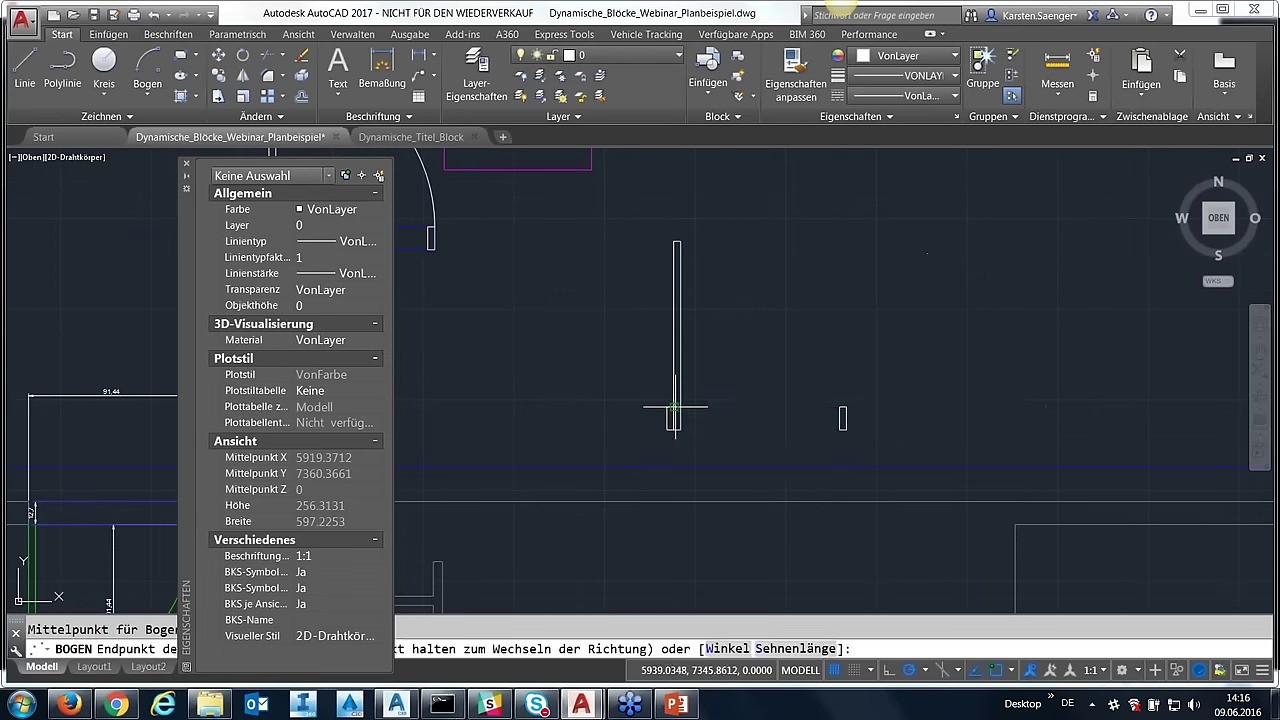
{"action": "left_click", "coordinate": [676, 235]}
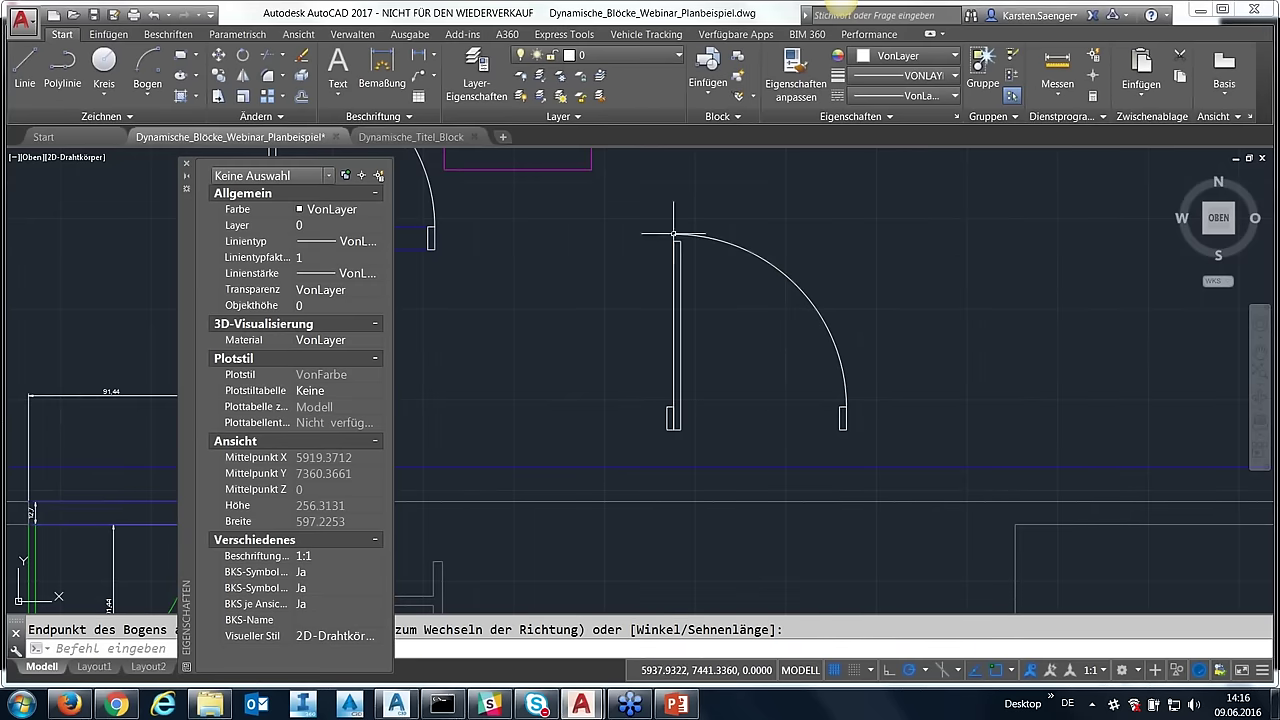
- Grip-stretch the door leaf's top corner up to meet the arc's end
{"action": "left_click", "coordinate": [684, 323]}
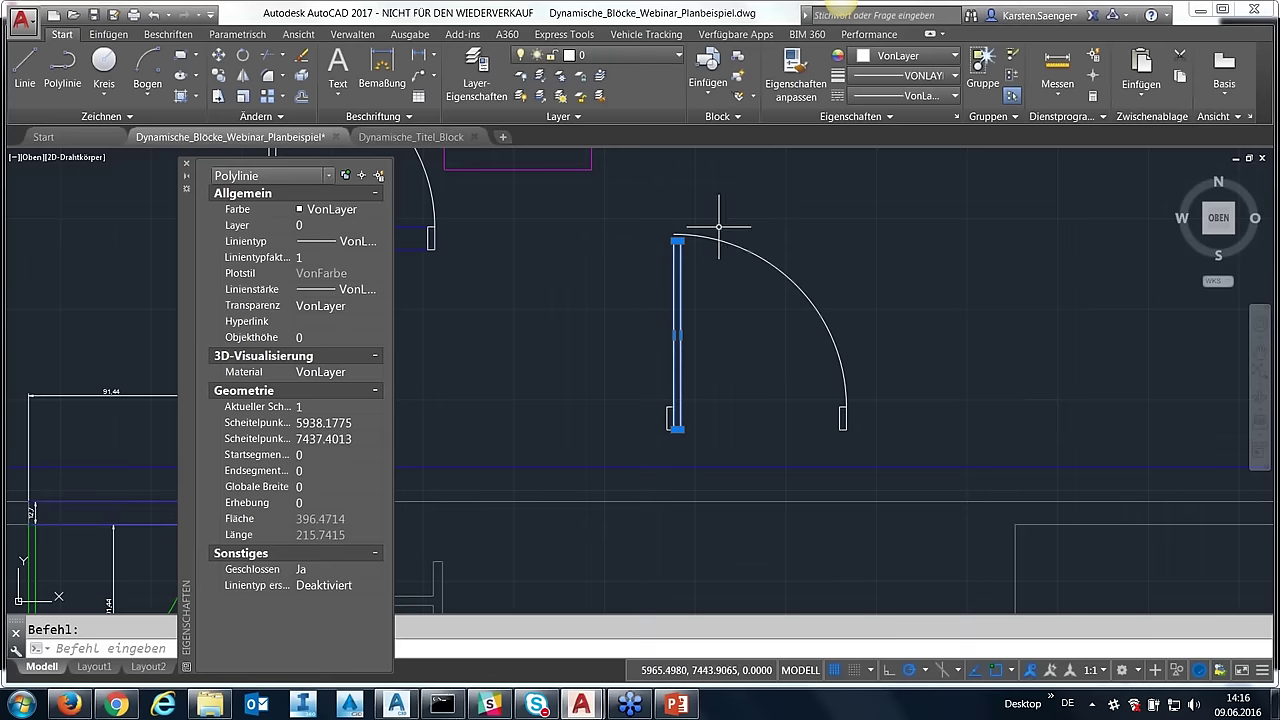
{"action": "scroll", "coordinate": [718, 228], "scroll_direction": "up", "scroll_amount": 2}
{"action": "scroll", "coordinate": [720, 214], "scroll_direction": "up", "scroll_amount": 2}
{"action": "left_click", "coordinate": [541, 281]}
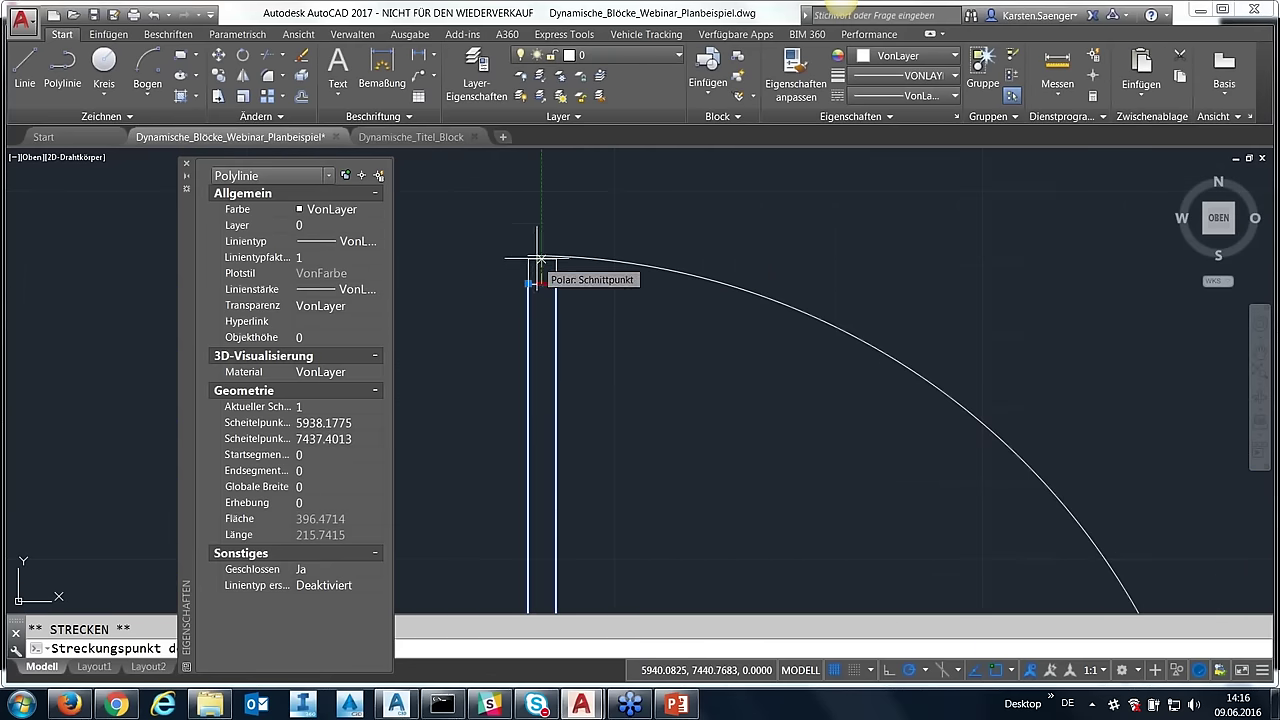
{"action": "left_click", "coordinate": [541, 261]}
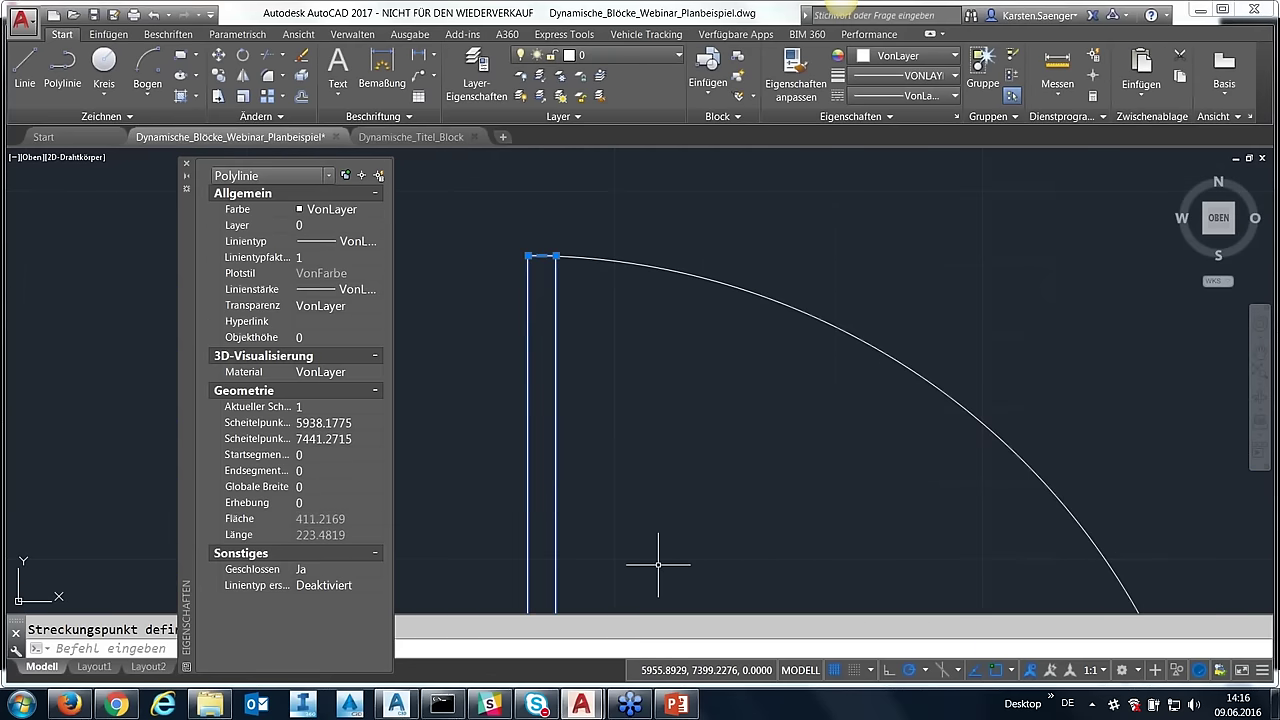
{"action": "key", "text": "Escape"}
{"action": "scroll", "coordinate": [658, 564], "scroll_direction": "down", "scroll_amount": 2}
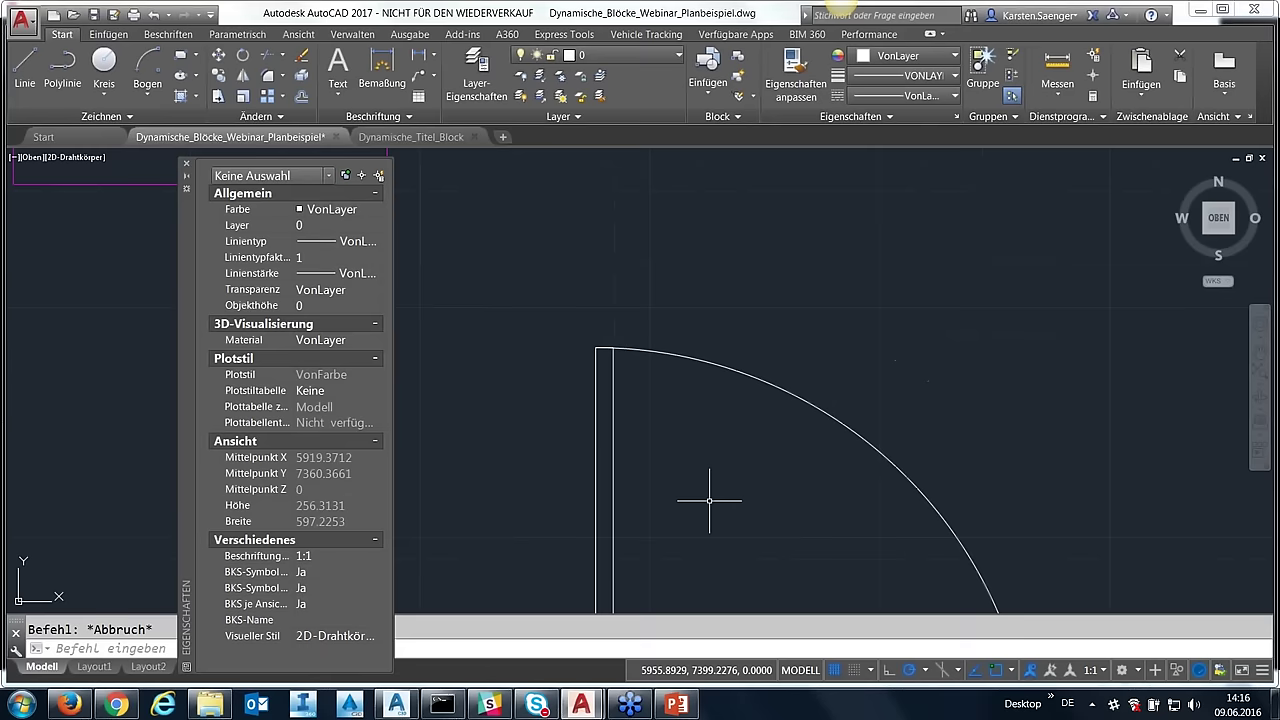
{"action": "scroll", "coordinate": [708, 489], "scroll_direction": "down", "scroll_amount": 2}
{"action": "scroll", "coordinate": [722, 456], "scroll_direction": "up", "scroll_amount": 1}
{"action": "scroll", "coordinate": [722, 456], "scroll_direction": "down", "scroll_amount": 1}
{"action": "scroll", "coordinate": [708, 434], "scroll_direction": "down", "scroll_amount": 1}
- Draw a four-corner wipeout (ABDECKEN) across the door's base between both jambs
{"action": "type", "text": "b"}
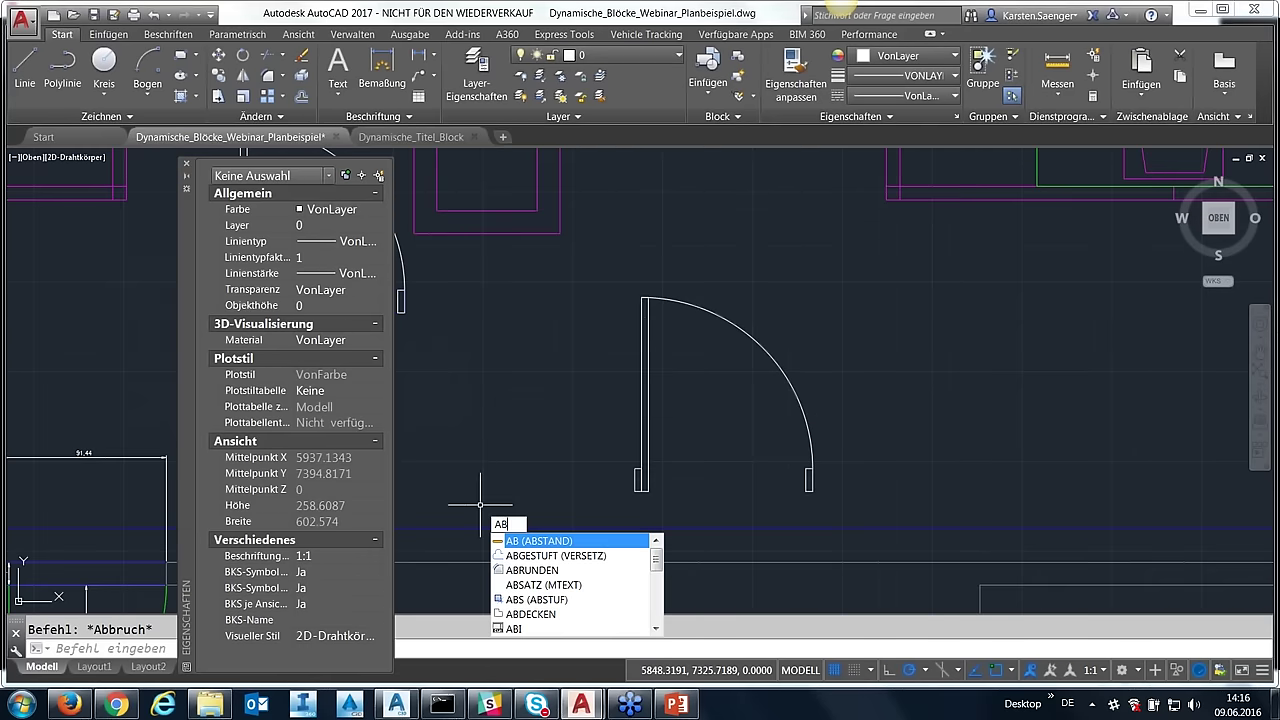
{"action": "left_click", "coordinate": [512, 612]}
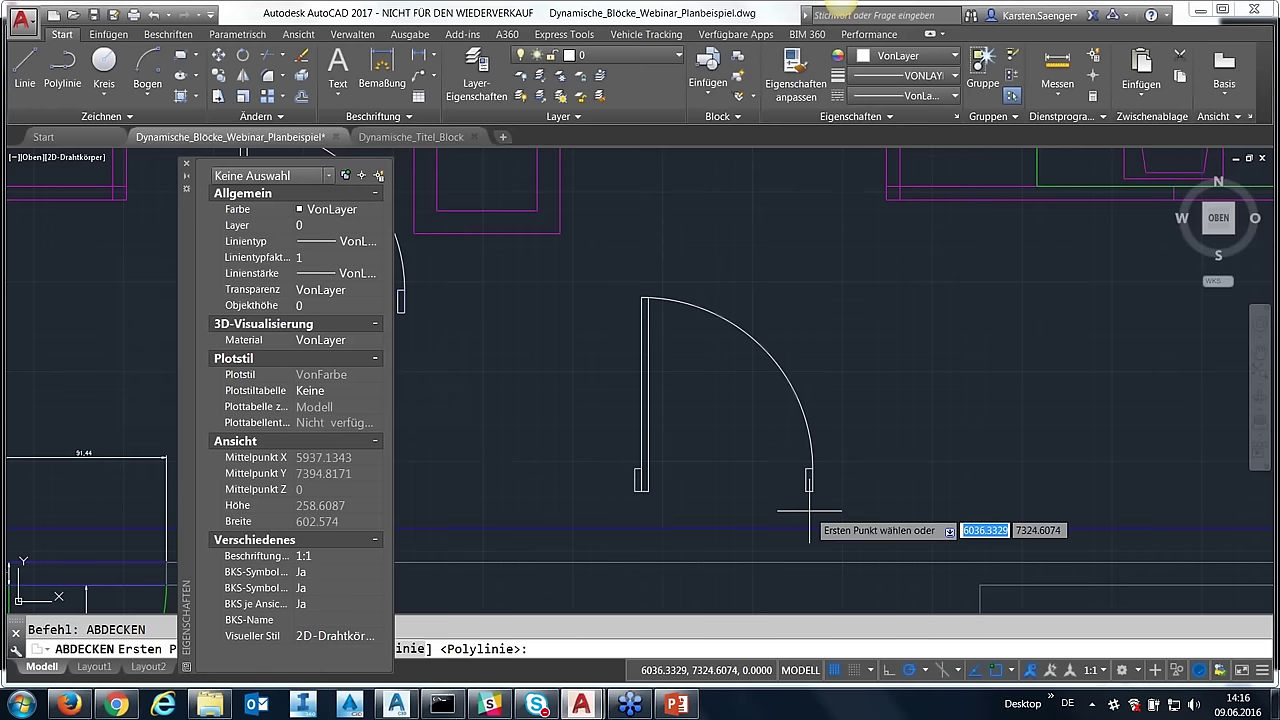
{"action": "middle_click_drag", "start_coordinate": [809, 511], "coordinate": [856, 412]}
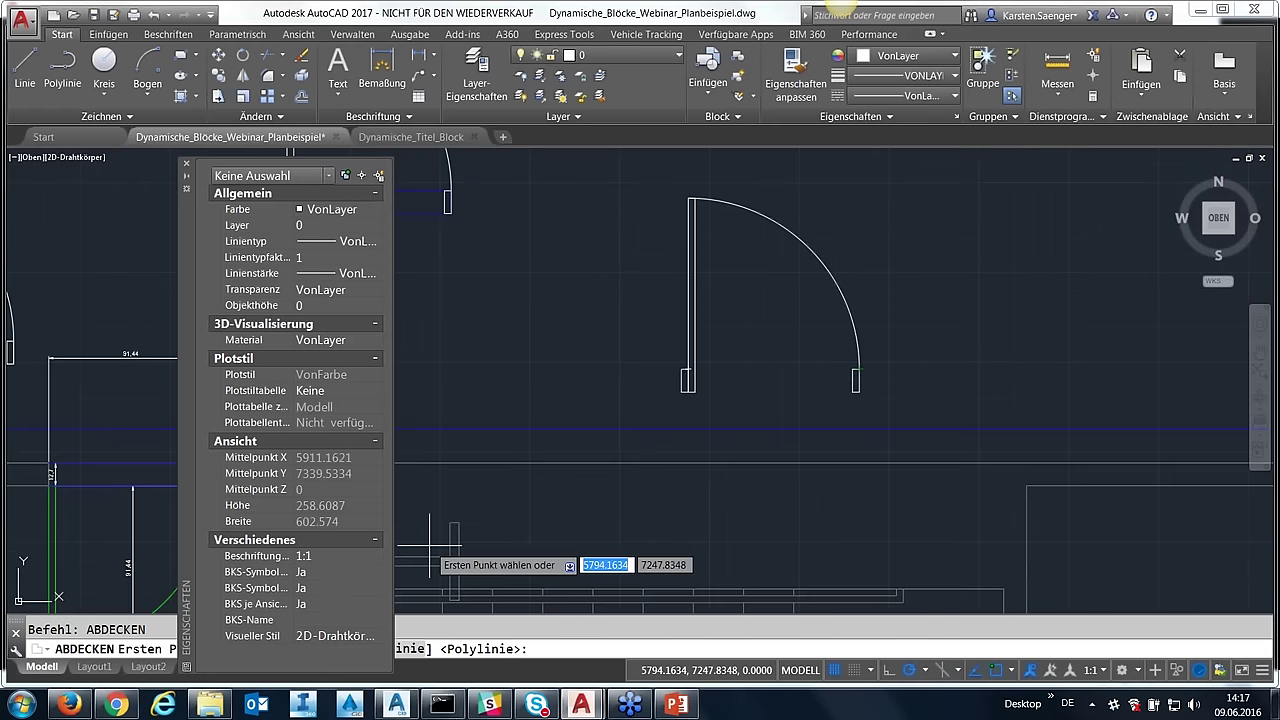
{"action": "left_click", "coordinate": [845, 372]}
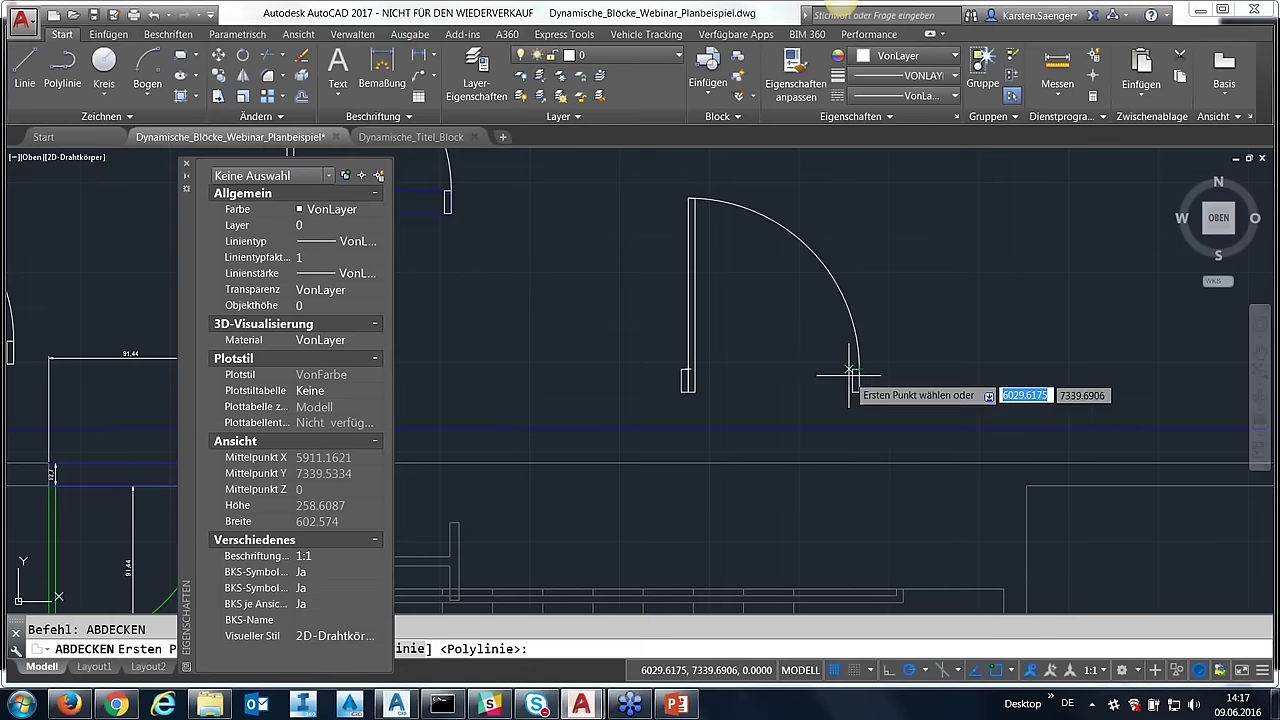
{"action": "left_click", "coordinate": [688, 370]}
{"action": "left_click", "coordinate": [682, 391]}
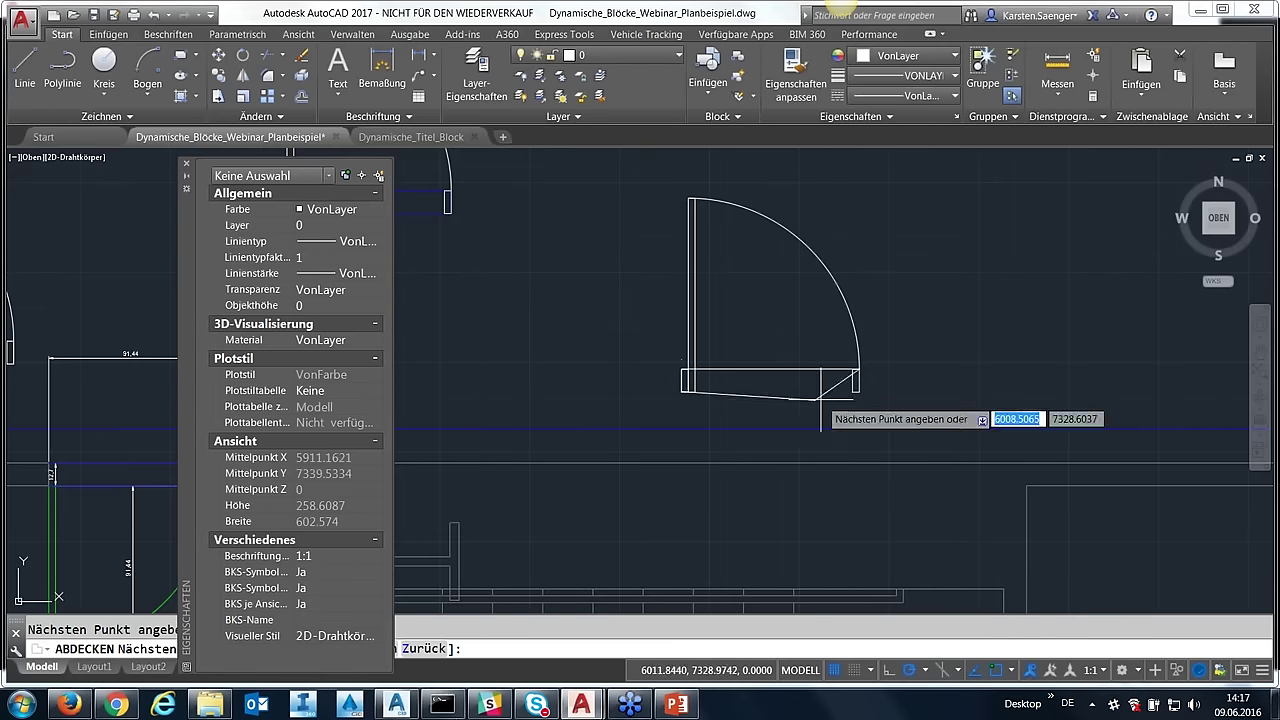
{"action": "left_click", "coordinate": [859, 391]}
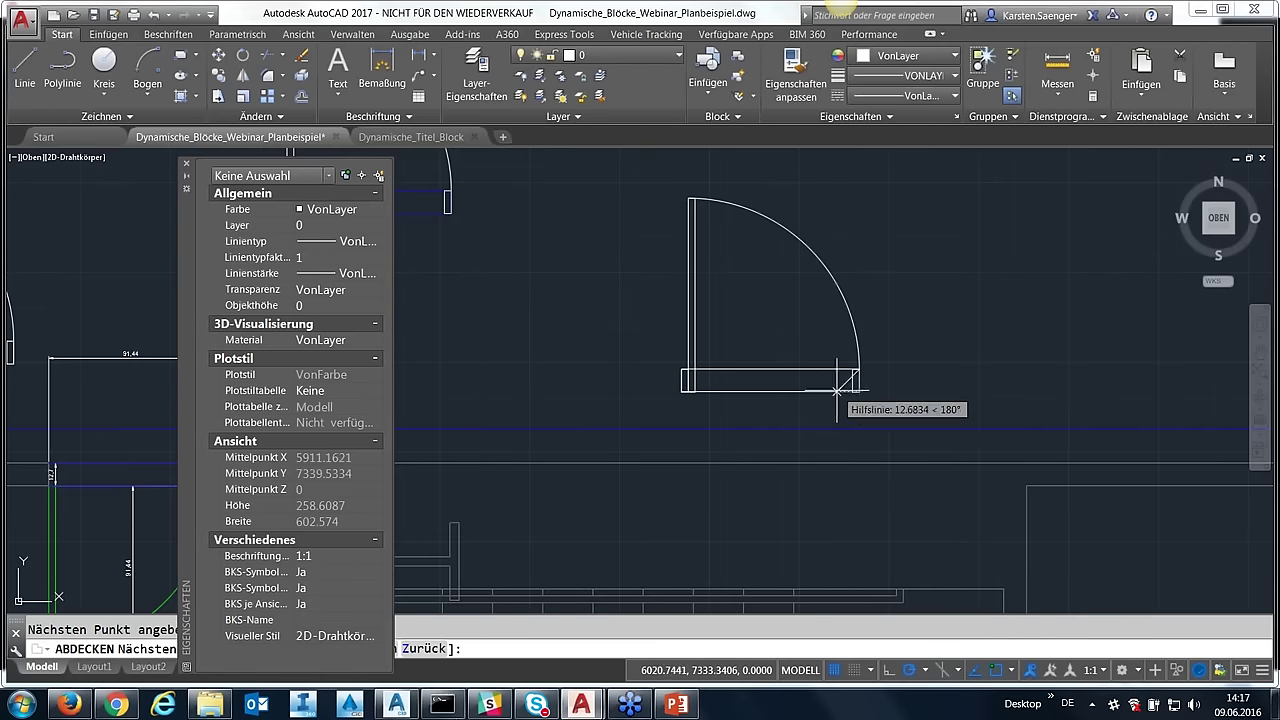
{"action": "key", "text": "Return"}
{"action": "key", "text": "Return"}
- Set the wipeout's Farbe to Cyan in the Properties palette
{"action": "left_click", "coordinate": [826, 369]}
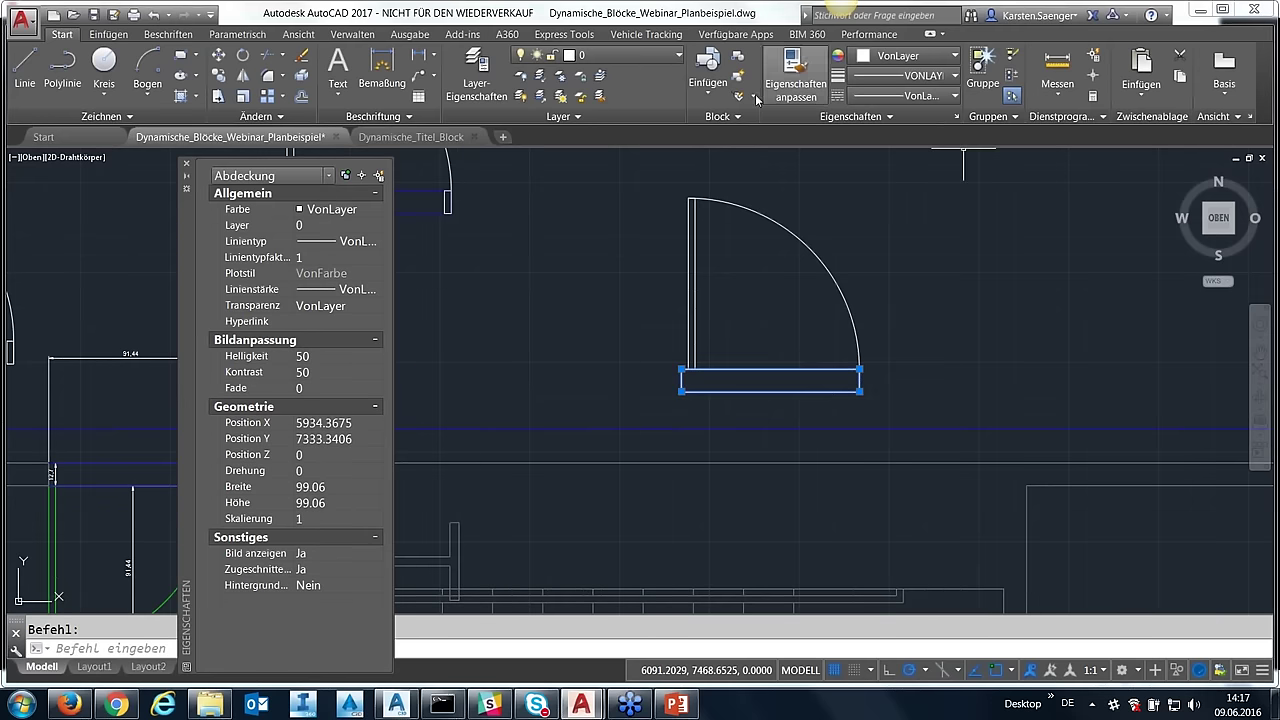
{"action": "left_click", "coordinate": [342, 210]}
{"action": "left_click", "coordinate": [376, 211]}
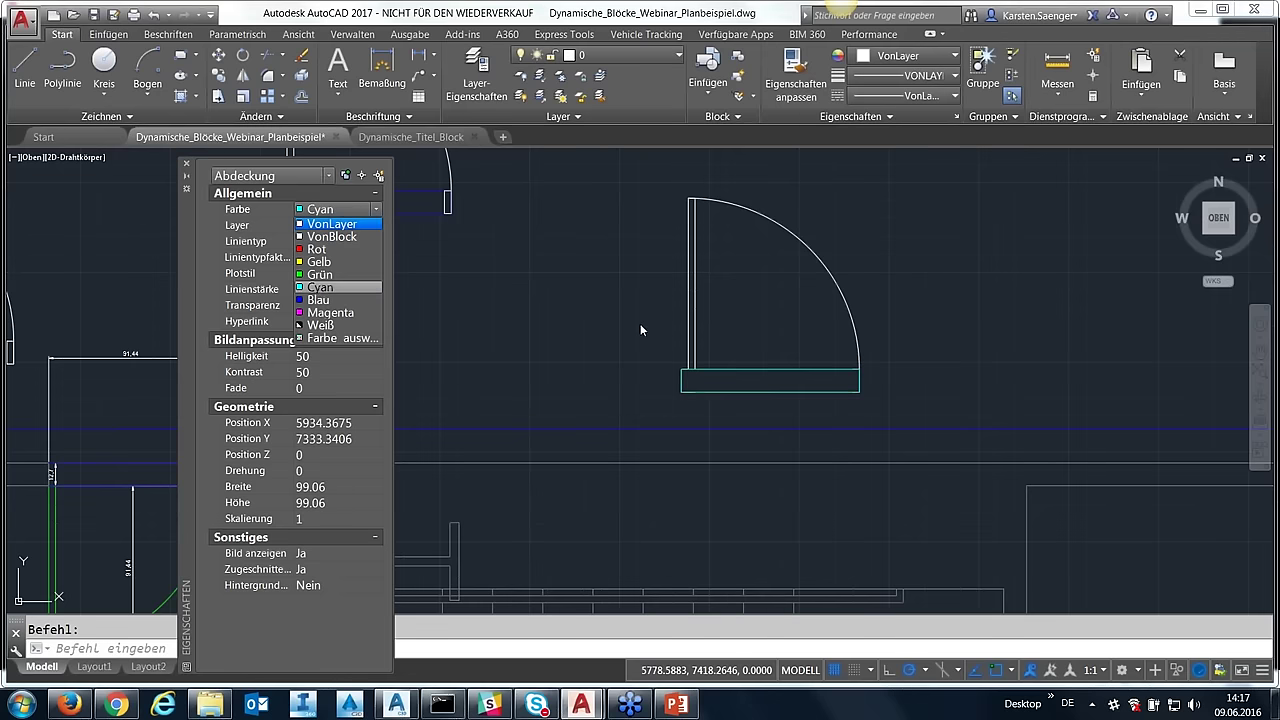
{"action": "left_click", "coordinate": [320, 288]}
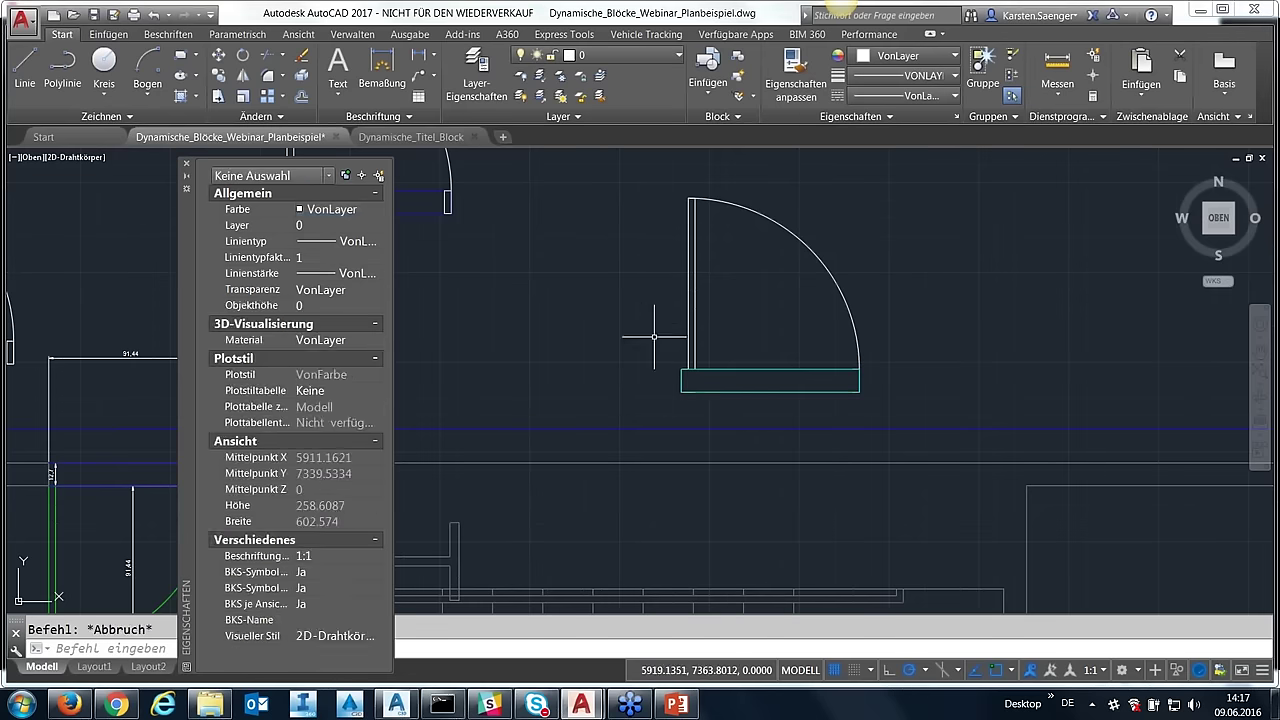
- Reselect the wipeout rectangle and bring up its shortcut menu
{"action": "middle_click_drag", "start_coordinate": [654, 337], "coordinate": [563, 386]}
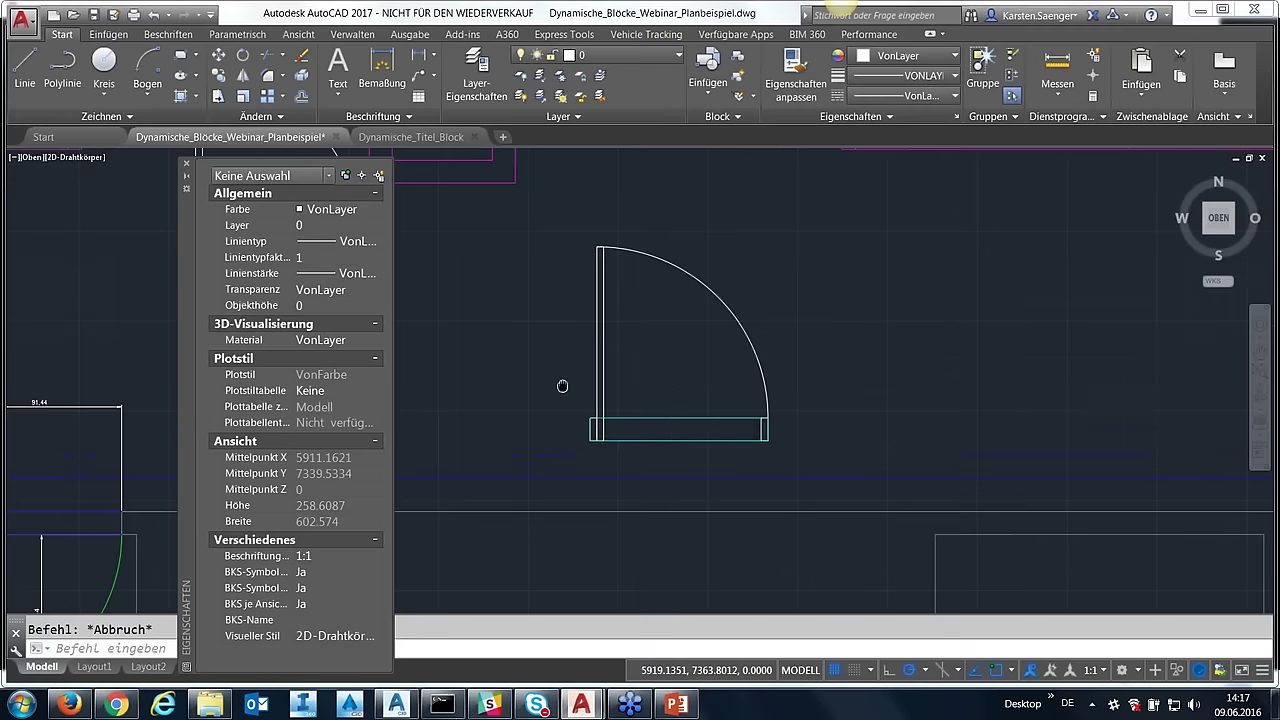
{"action": "left_click", "coordinate": [672, 414]}
{"action": "left_click", "coordinate": [670, 424]}
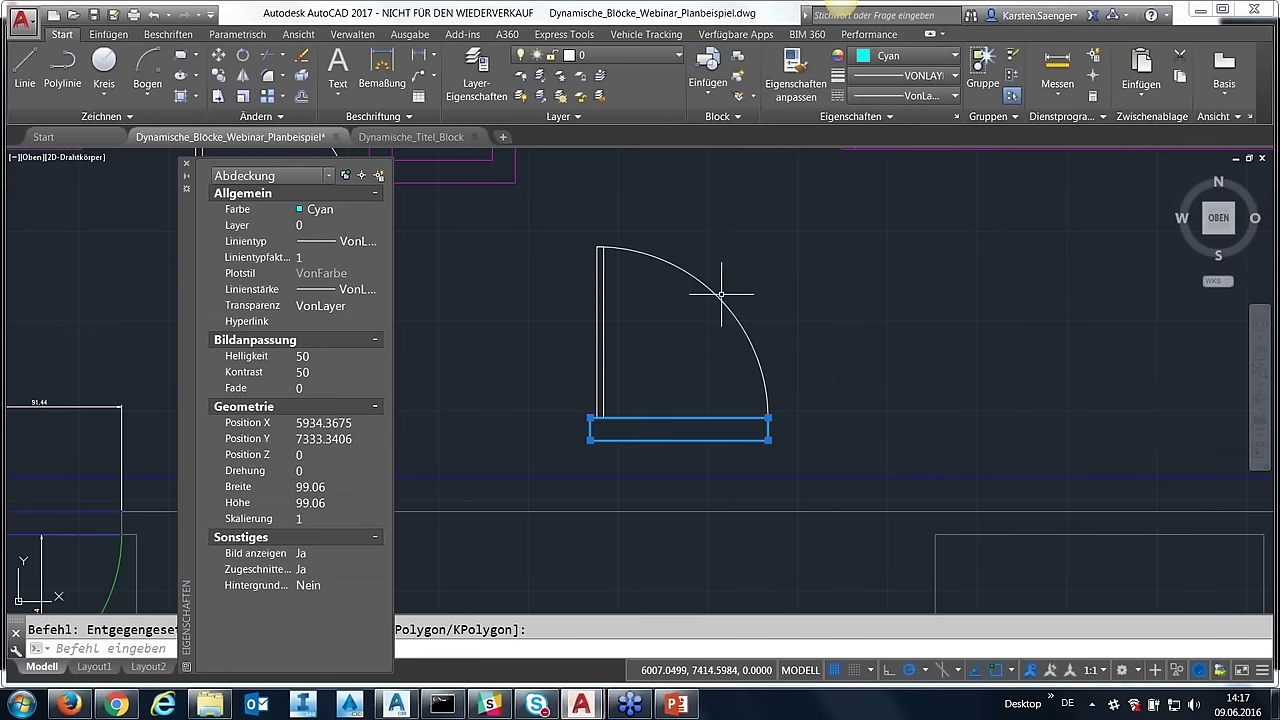
{"action": "right_click", "coordinate": [739, 296]}
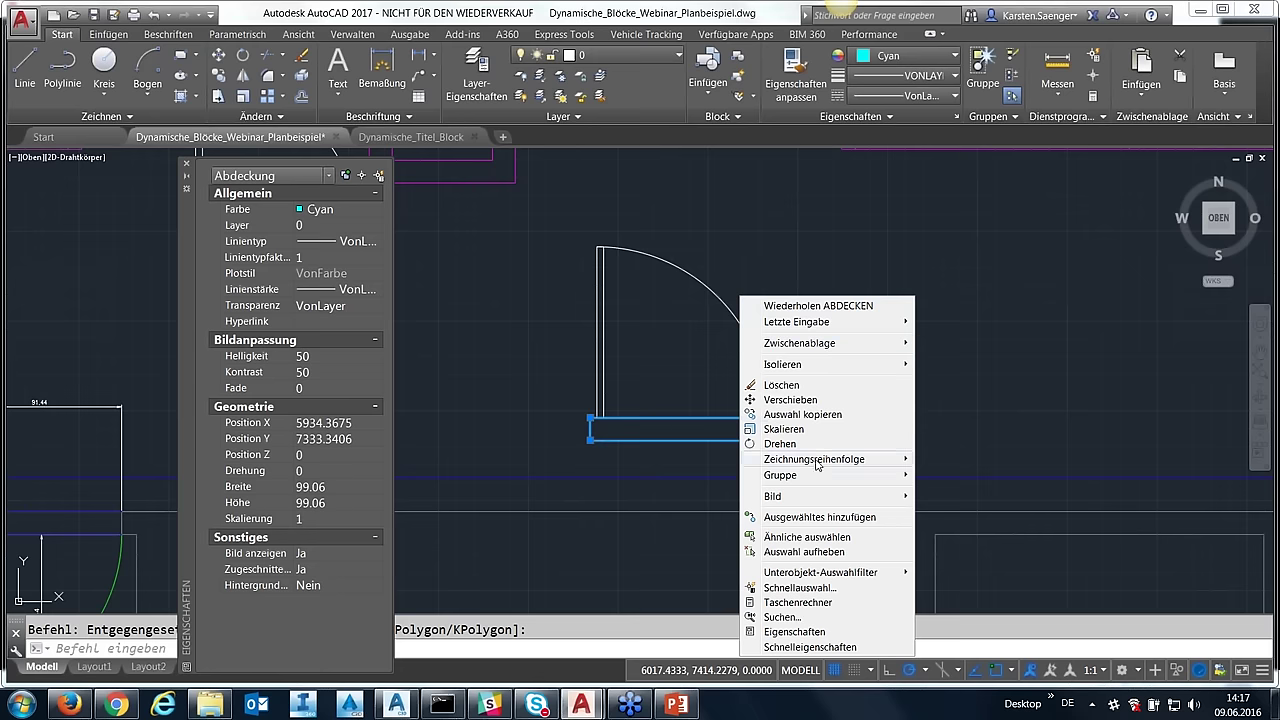
- Send the wipeout behind the other door objects and clear the selection
{"action": "mouse_move", "coordinate": [814, 459]}
{"action": "left_click", "coordinate": [950, 474]}
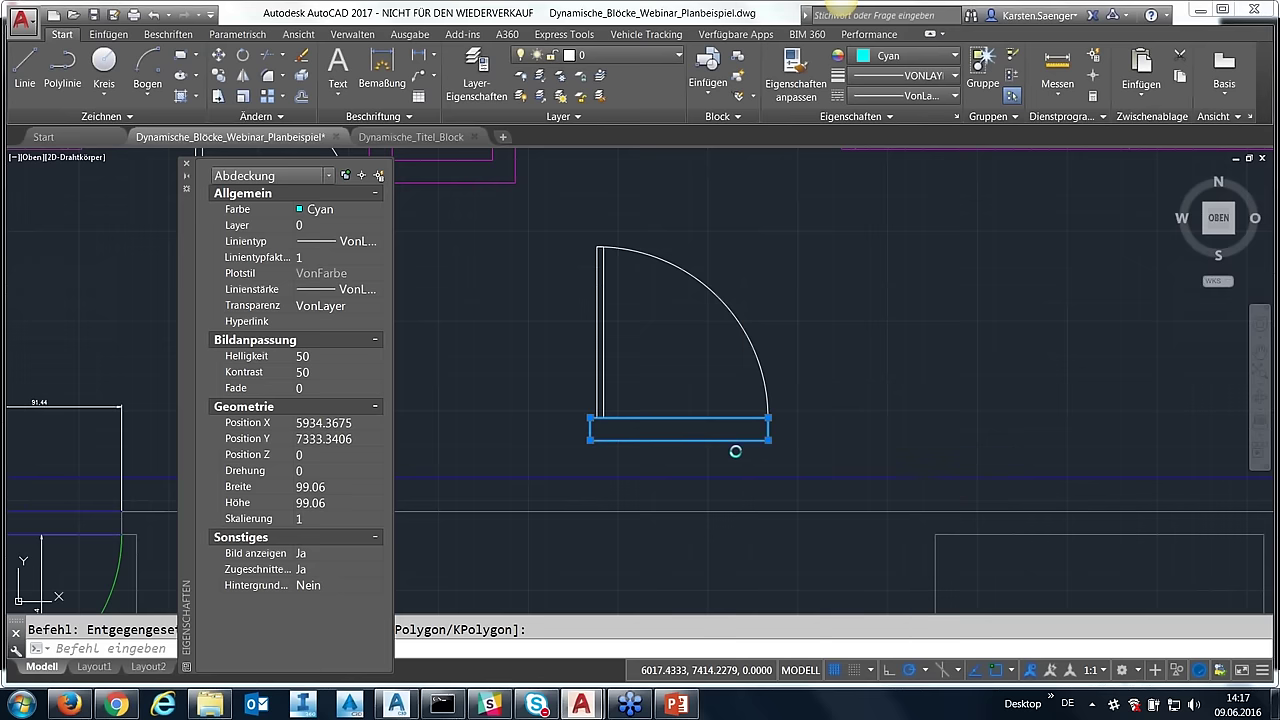
{"action": "key", "text": "Escape"}
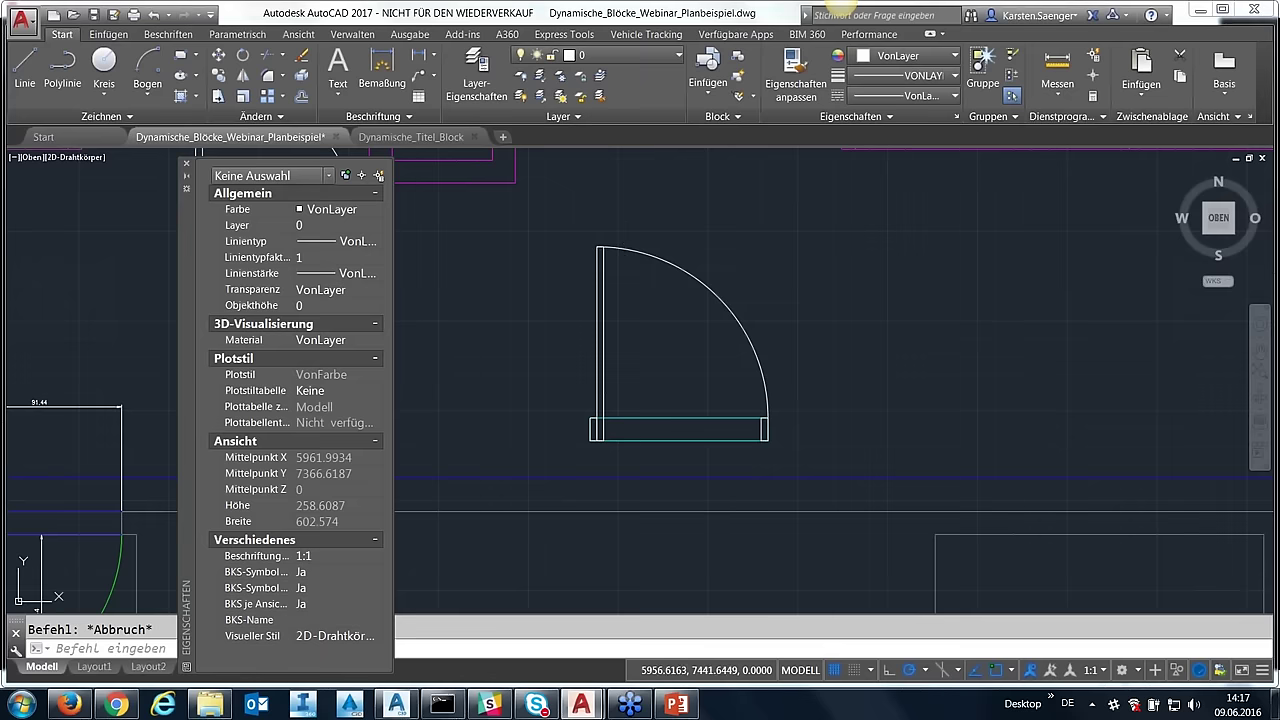
{"action": "left_click", "coordinate": [632, 252]}
{"action": "left_click", "coordinate": [628, 252]}
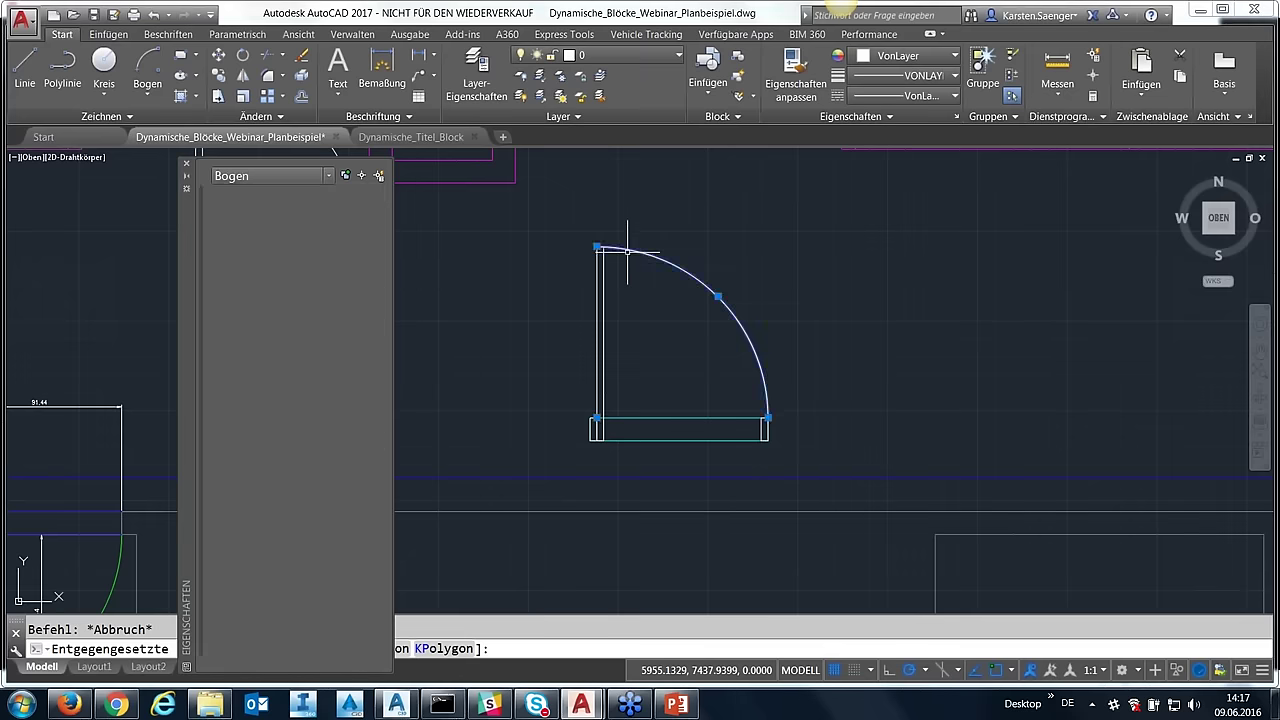
{"action": "key", "text": "Escape"}
- Window-select all five door objects and run BLOCK (blo)
{"action": "left_click", "coordinate": [531, 223]}
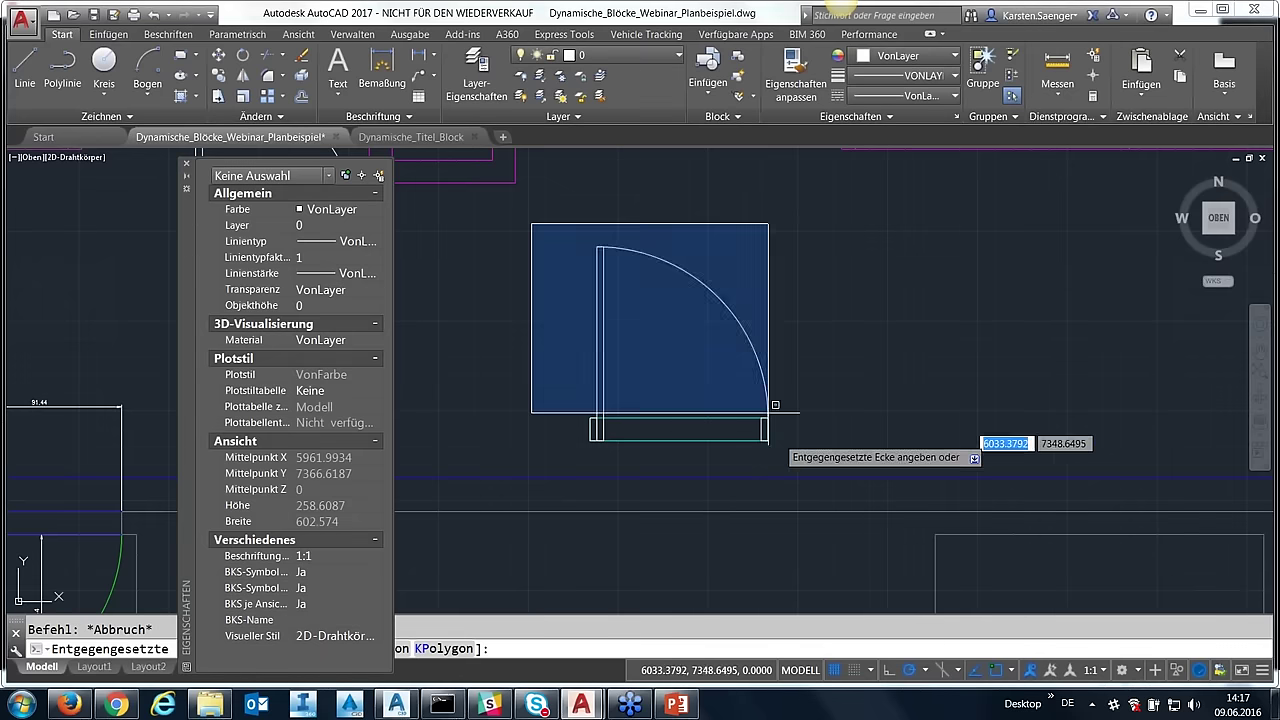
{"action": "left_click", "coordinate": [787, 459]}
{"action": "type", "text": "blo"}
{"action": "key", "text": "Return"}
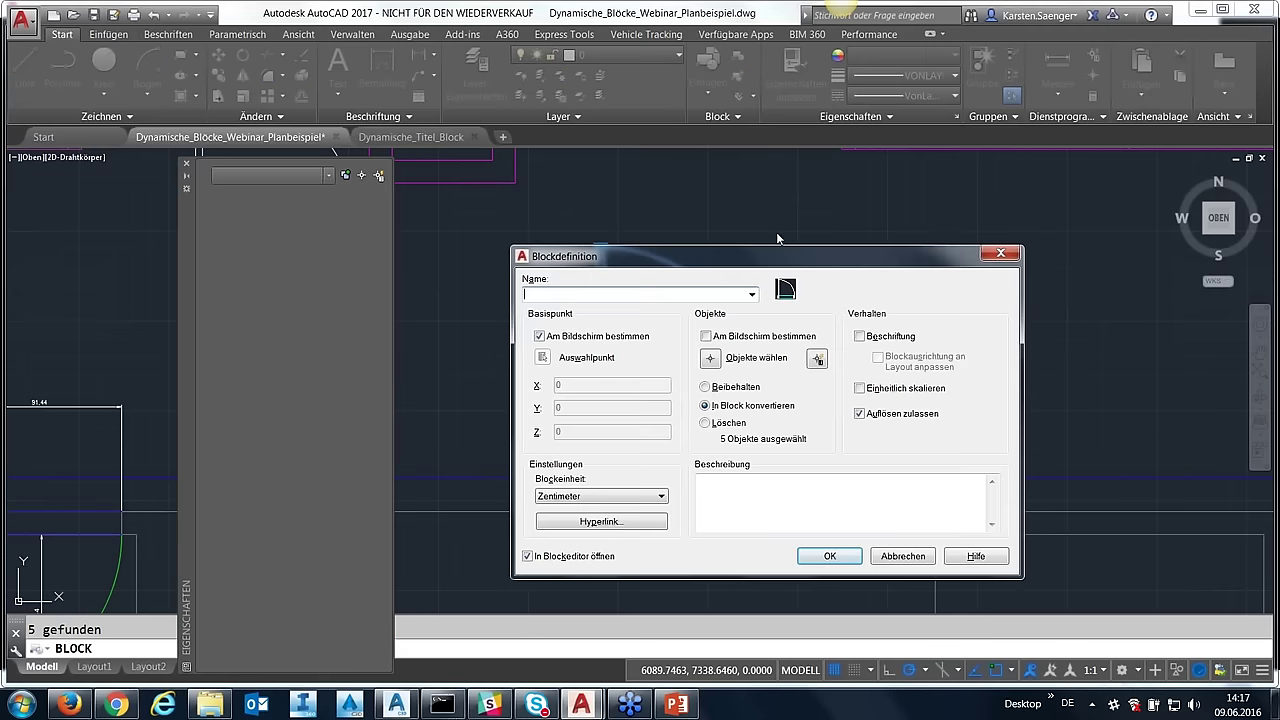
- Name the block dynamische_Tuer, keep 'In Blockeditor öffnen' checked, and confirm with OK
{"action": "left_click_drag", "start_coordinate": [715, 264], "coordinate": [913, 156]}
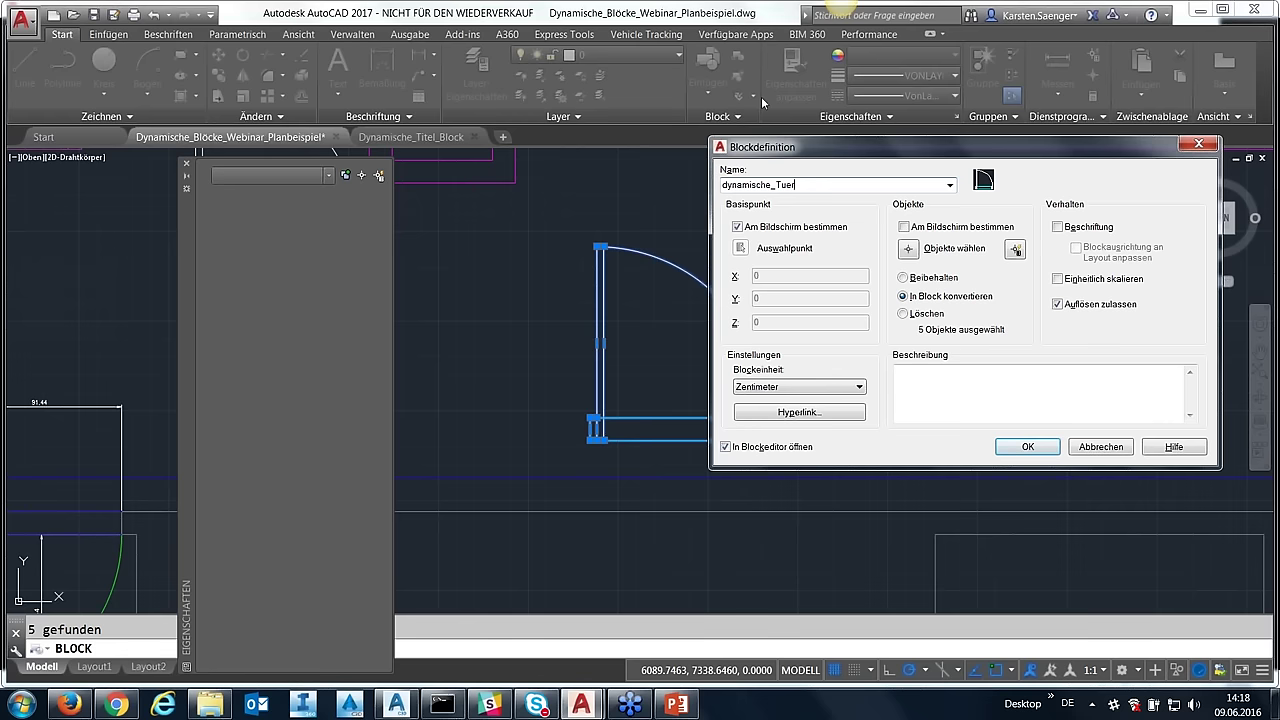
{"action": "left_click_drag", "start_coordinate": [824, 148], "coordinate": [743, 90]}
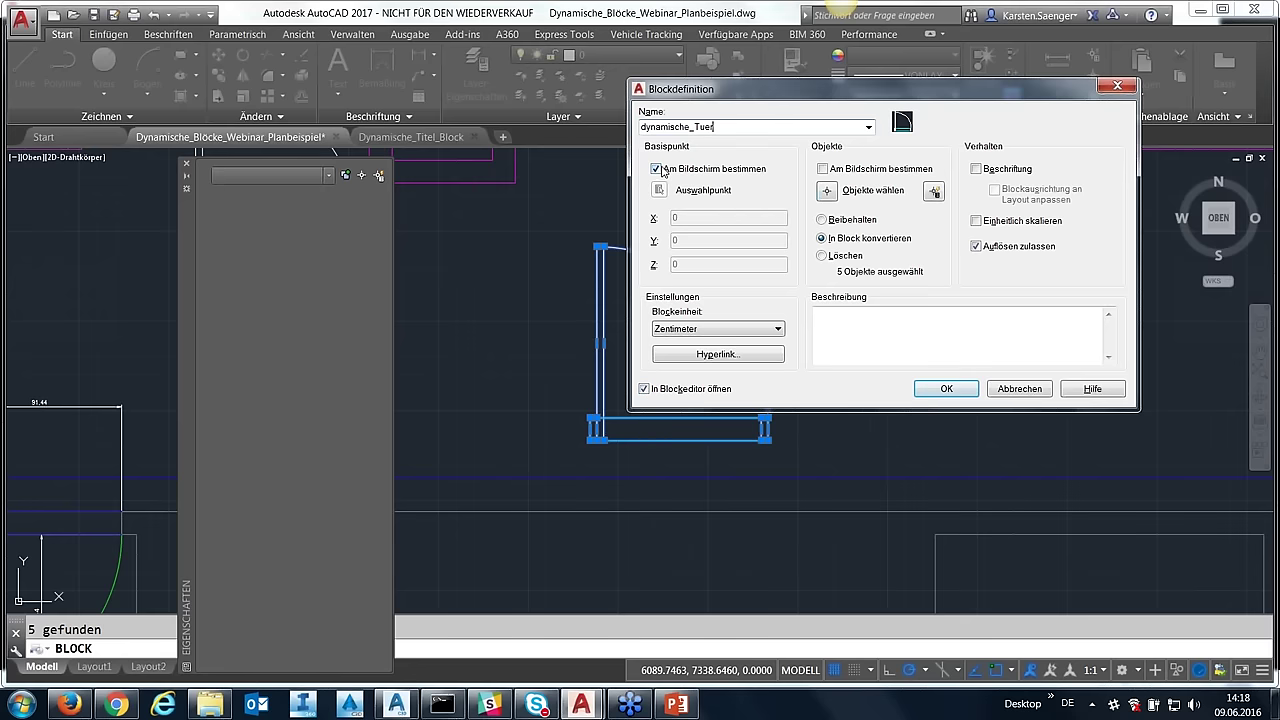
{"action": "left_click_drag", "start_coordinate": [691, 97], "coordinate": [653, 107]}
{"action": "left_click", "coordinate": [898, 400]}
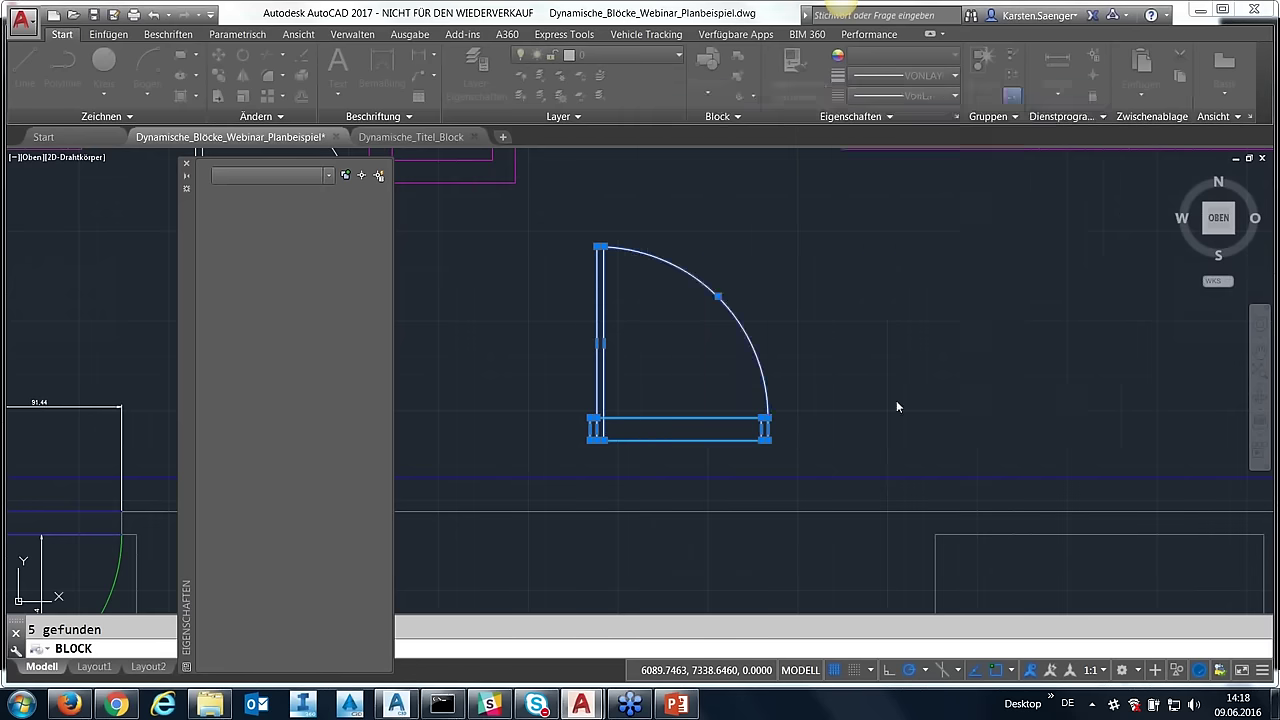
- Zoom and pan so the whole door is centred in the Block Editor
{"action": "scroll", "coordinate": [575, 410], "scroll_direction": "up", "scroll_amount": 3}
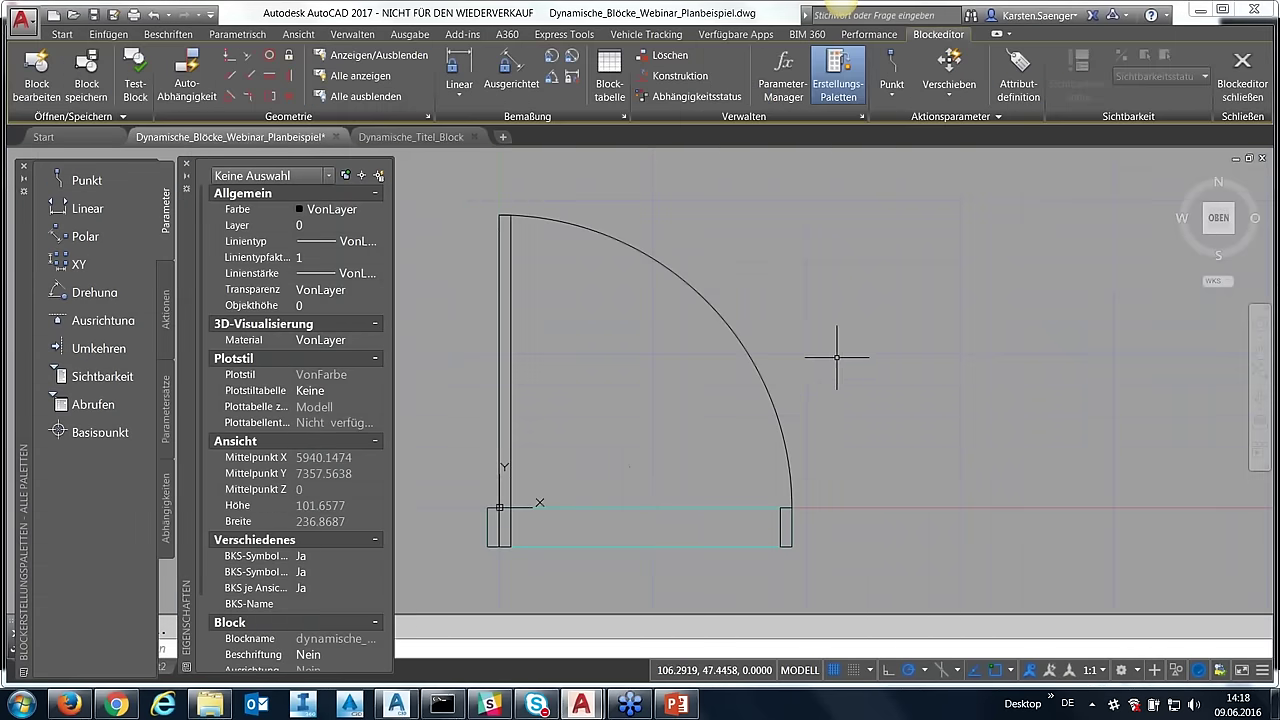
{"action": "scroll", "coordinate": [857, 357], "scroll_direction": "down", "scroll_amount": 2}
{"action": "middle_click_drag", "start_coordinate": [678, 470], "coordinate": [675, 472]}
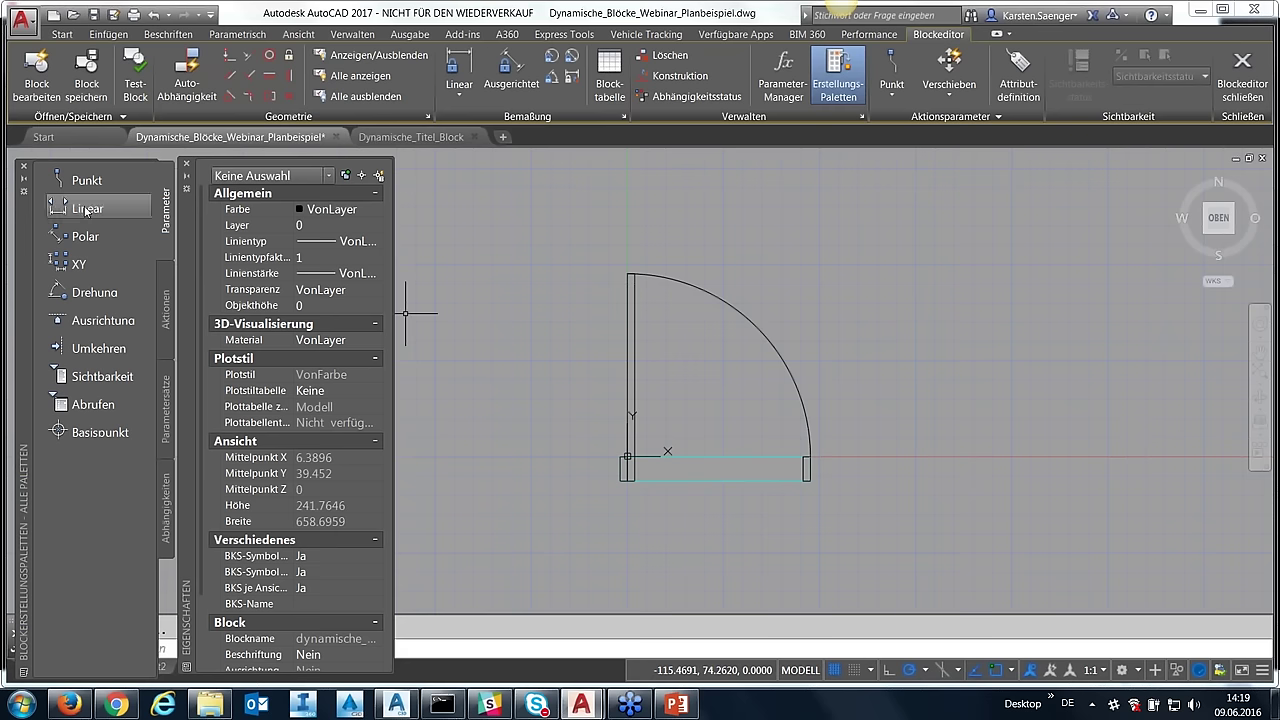
- Add linear parameter Abstand1 (95.25) from left to right jamb and move its label above the door
{"action": "left_click", "coordinate": [86, 209]}
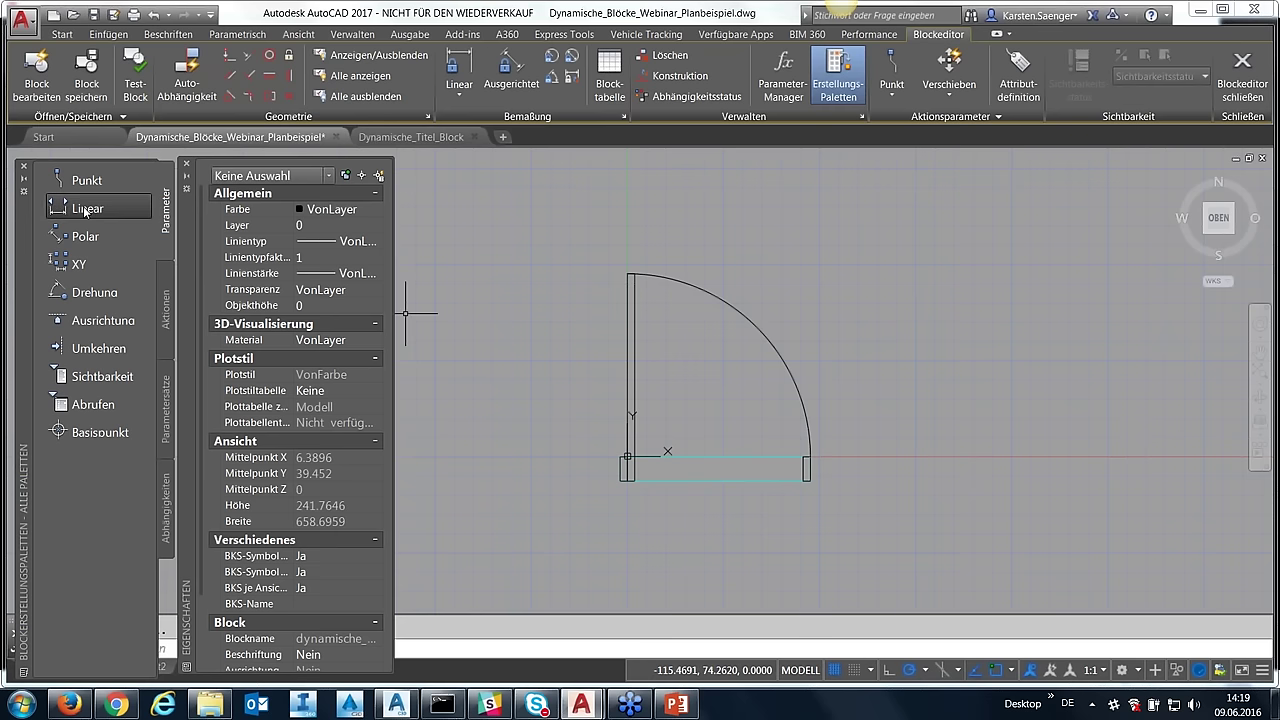
{"action": "left_click", "coordinate": [626, 456]}
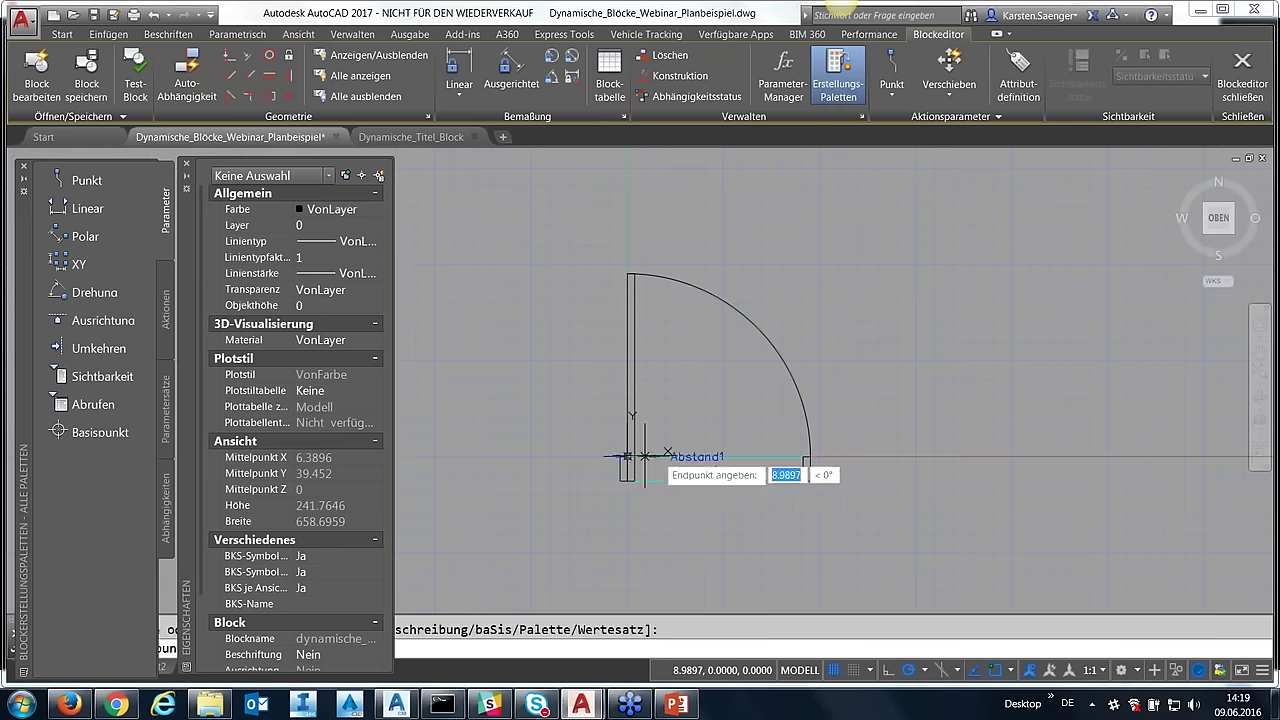
{"action": "left_click", "coordinate": [810, 456]}
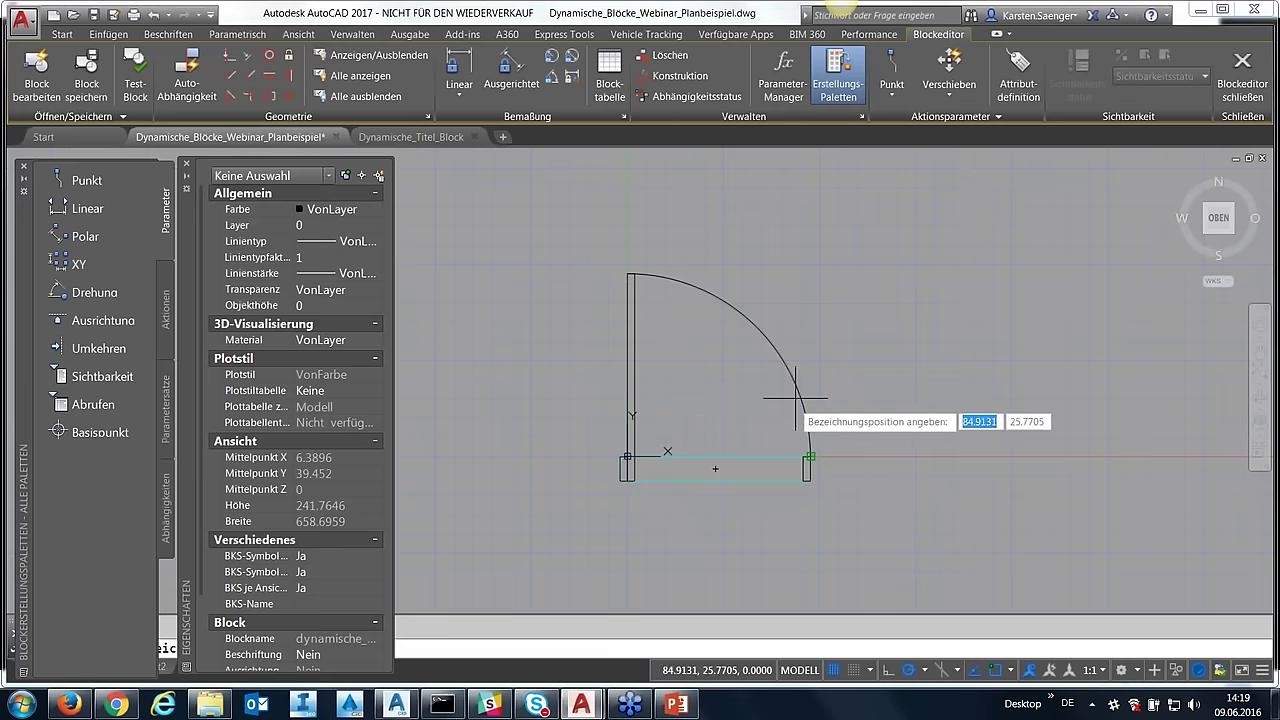
{"action": "left_click", "coordinate": [810, 456]}
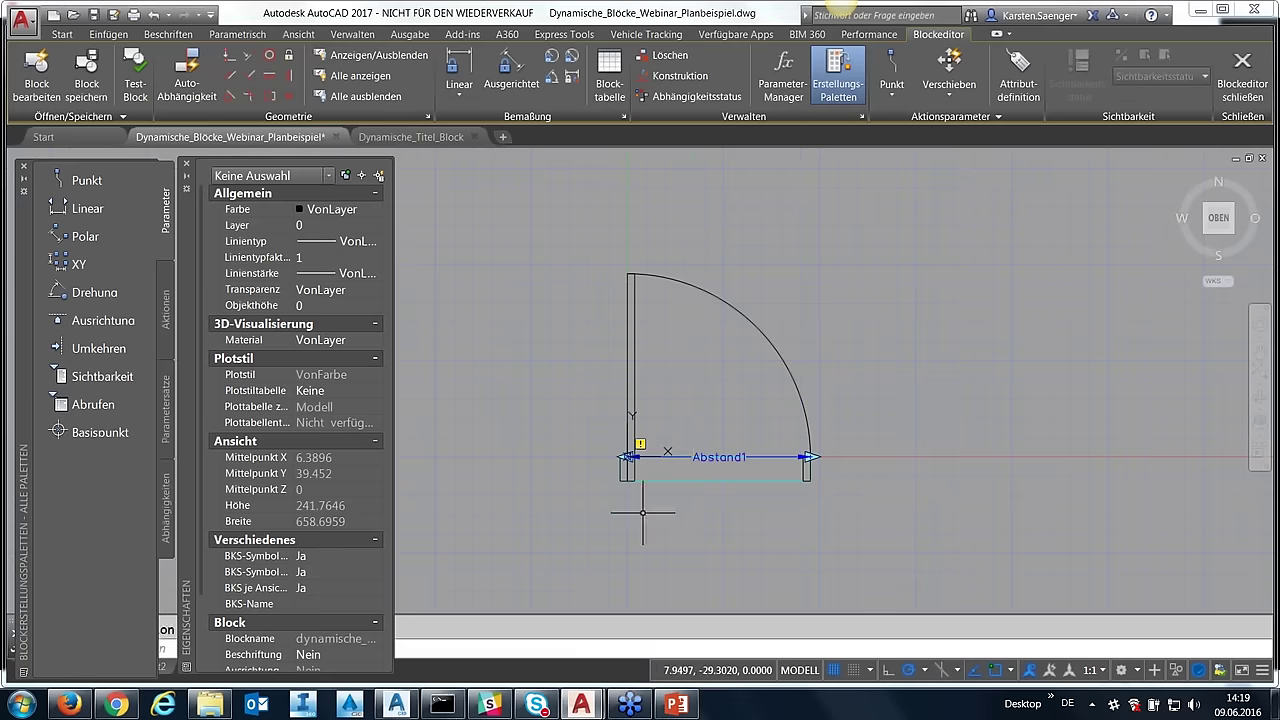
{"action": "left_click", "coordinate": [691, 462]}
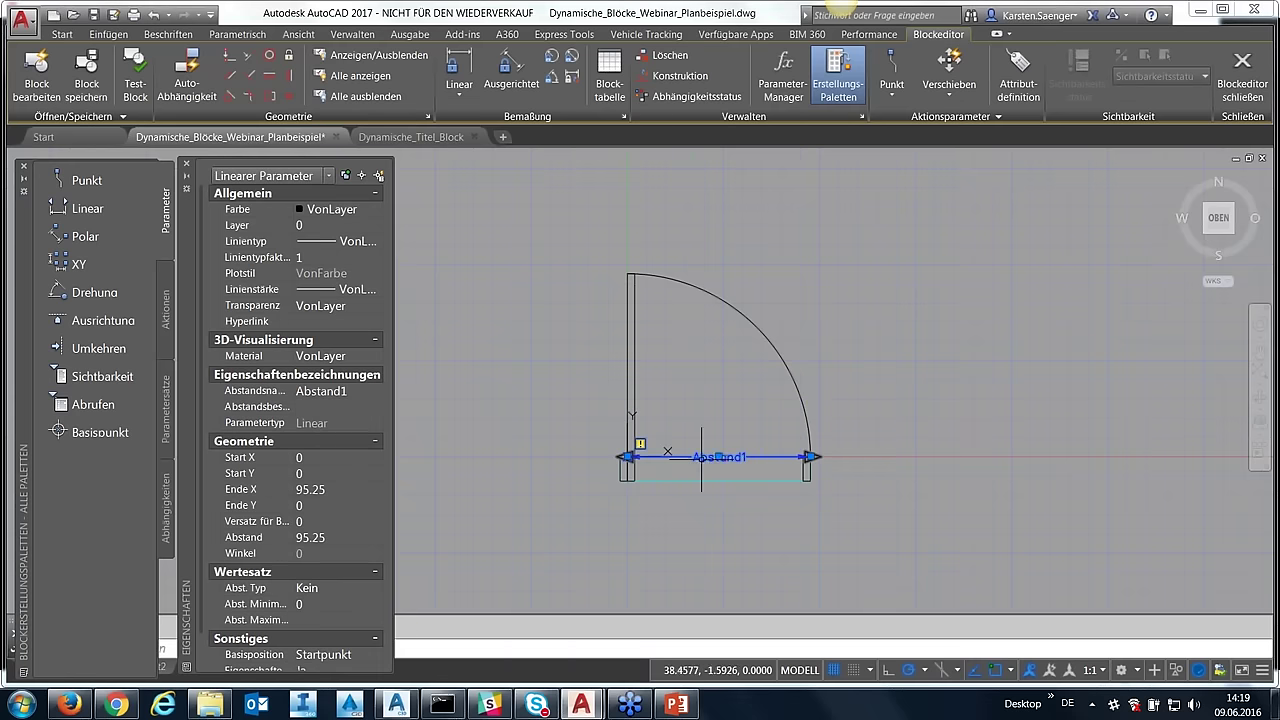
{"action": "left_click", "coordinate": [717, 455]}
{"action": "left_click", "coordinate": [717, 400]}
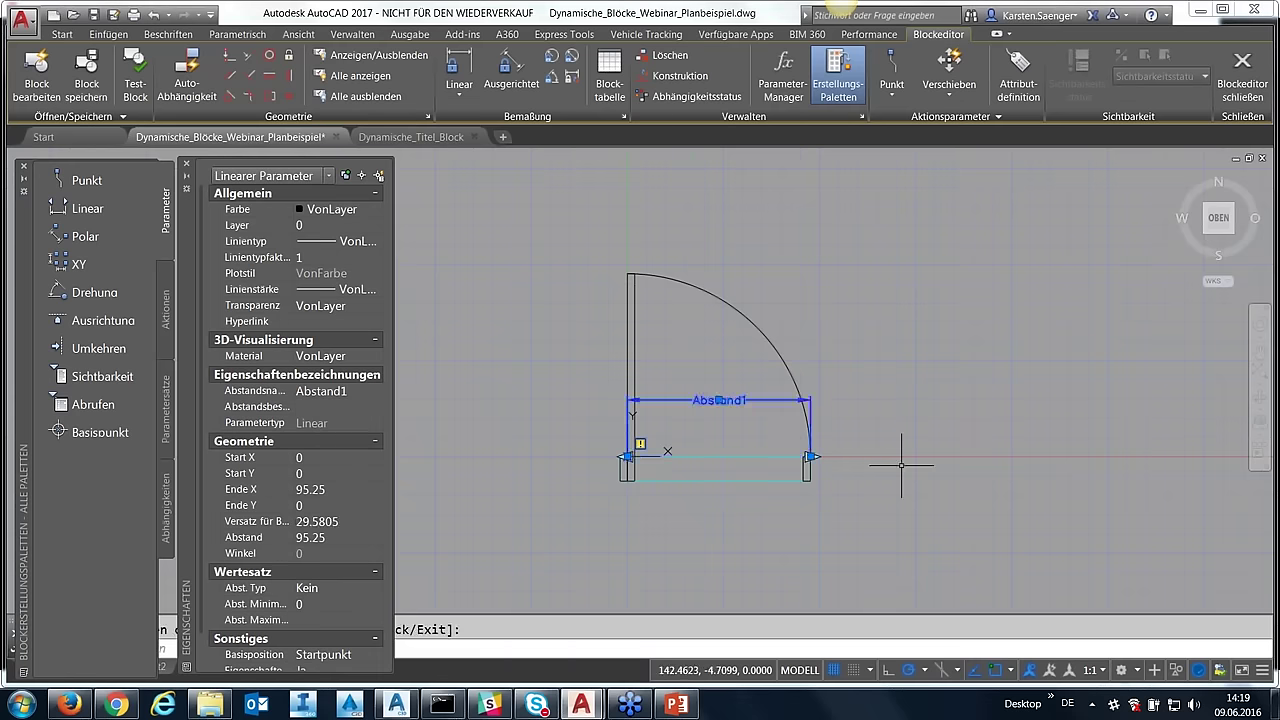
- Set Abstand1's Griffanzeige to 1 so only its right-end grip remains
{"action": "key", "text": "Escape"}
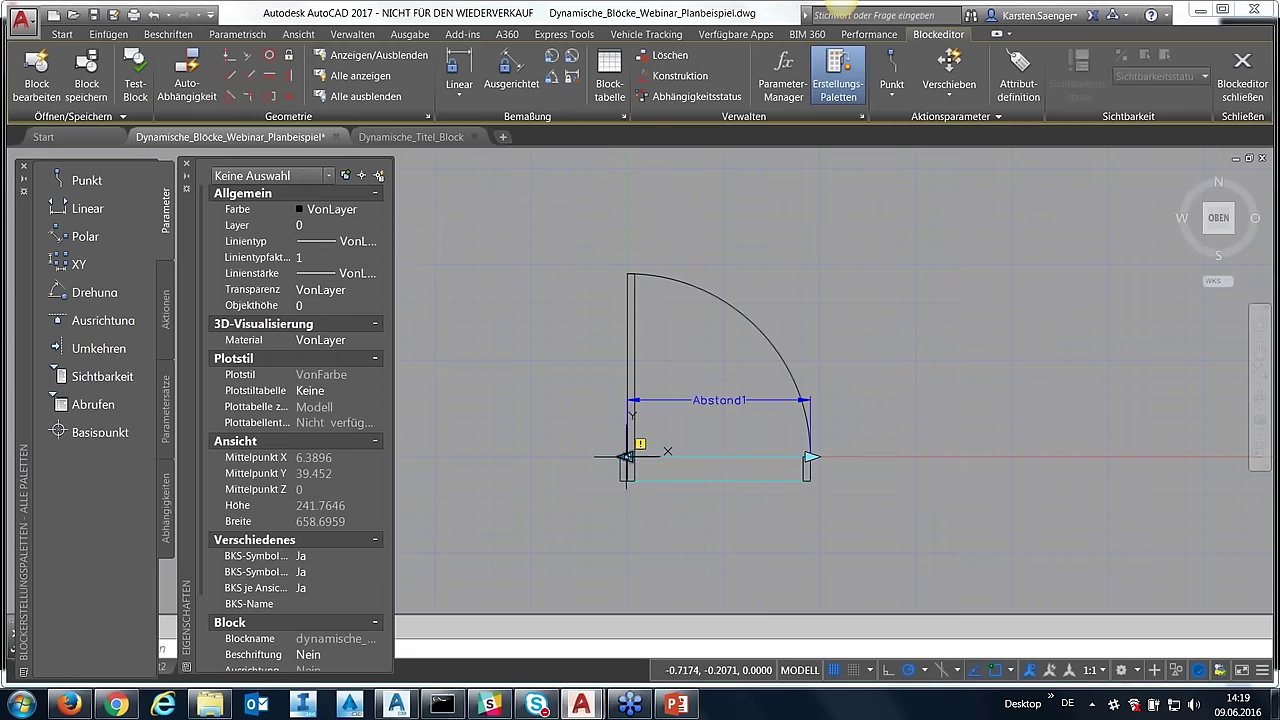
{"action": "left_click", "coordinate": [812, 457]}
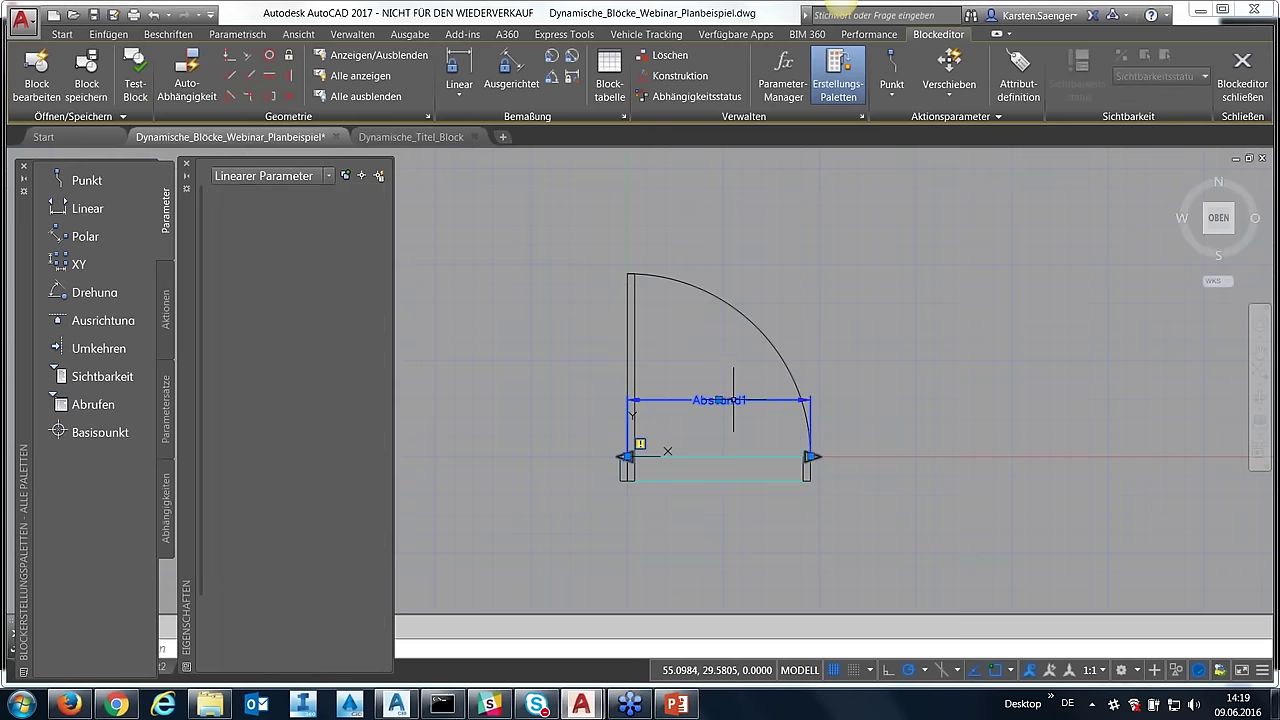
{"action": "right_click", "coordinate": [812, 455]}
{"action": "mouse_move", "coordinate": [860, 108]}
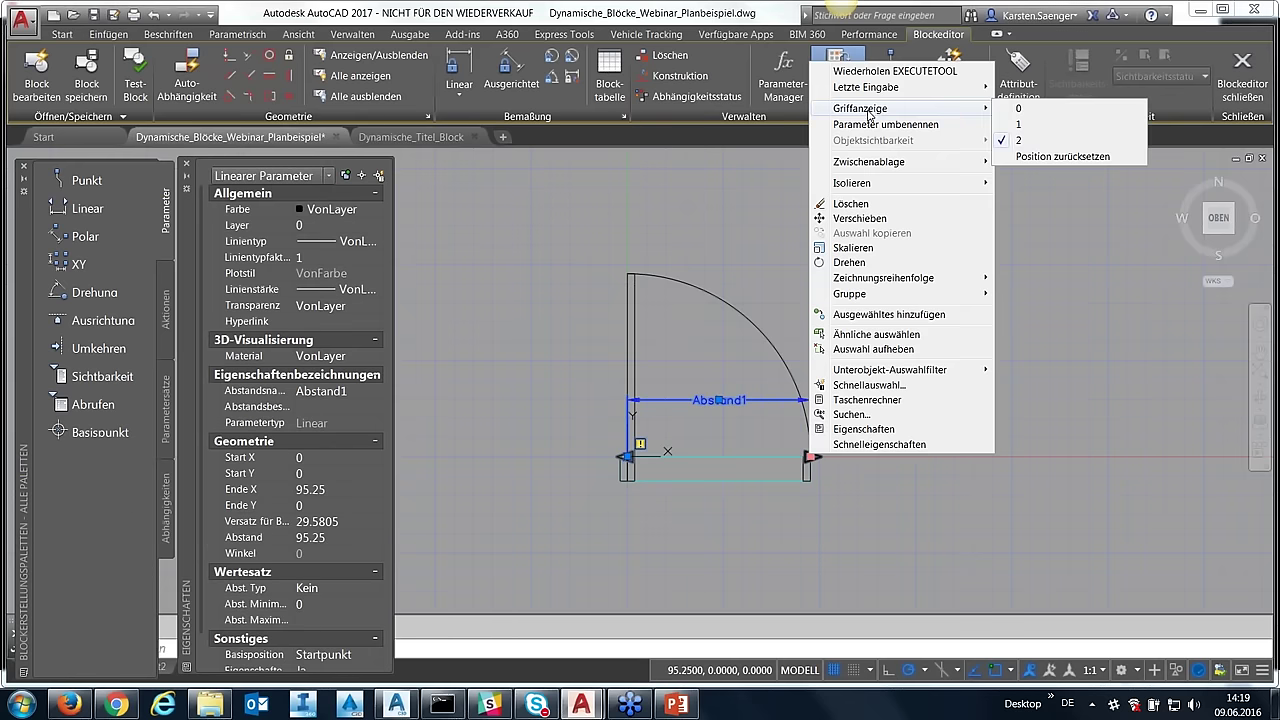
{"action": "left_click", "coordinate": [1019, 124]}
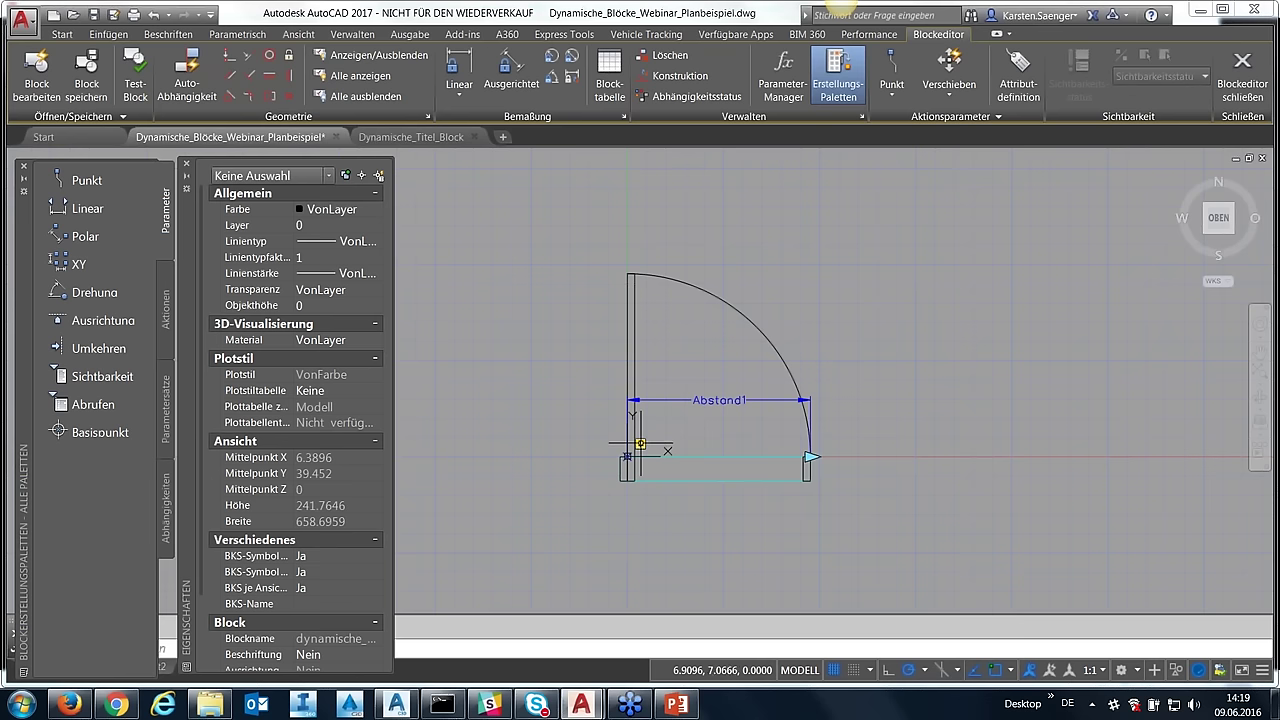
- Add a Strecken action on Abstand1's right endpoint, framing the right jamb and stretching the bottom rectangle
{"action": "left_click", "coordinate": [167, 328]}
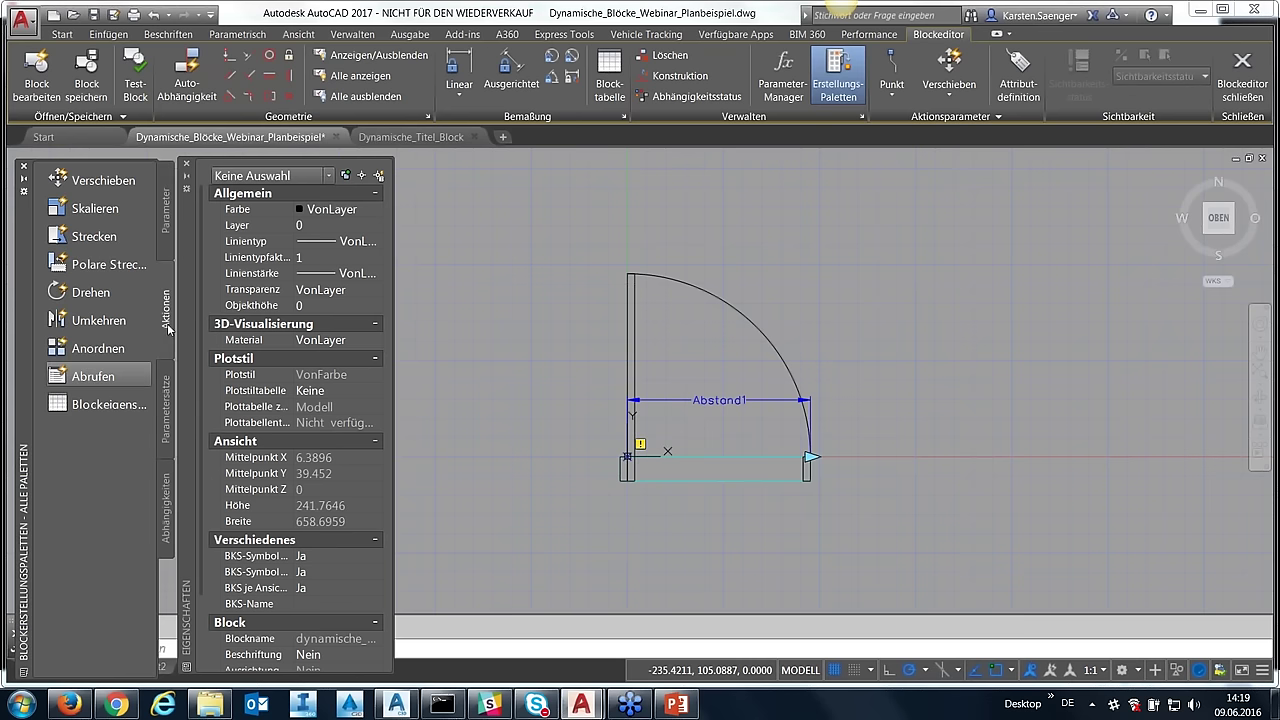
{"action": "left_click", "coordinate": [97, 241]}
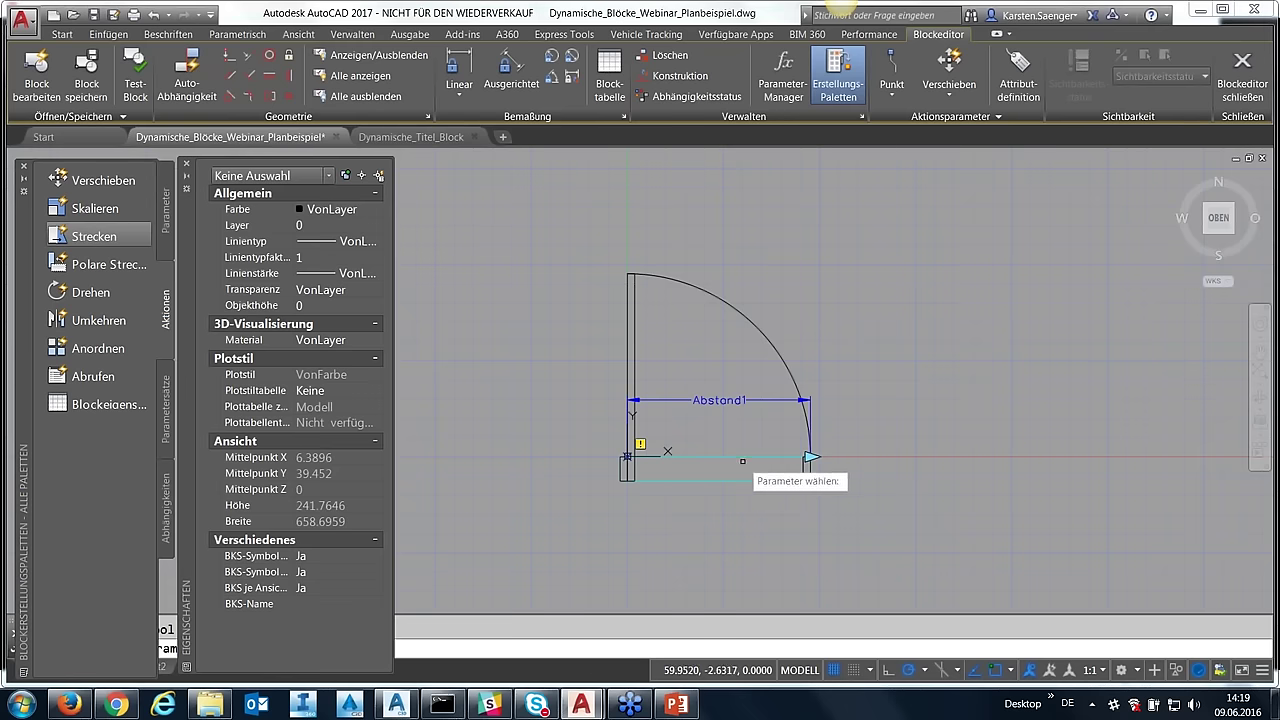
{"action": "left_click", "coordinate": [718, 409]}
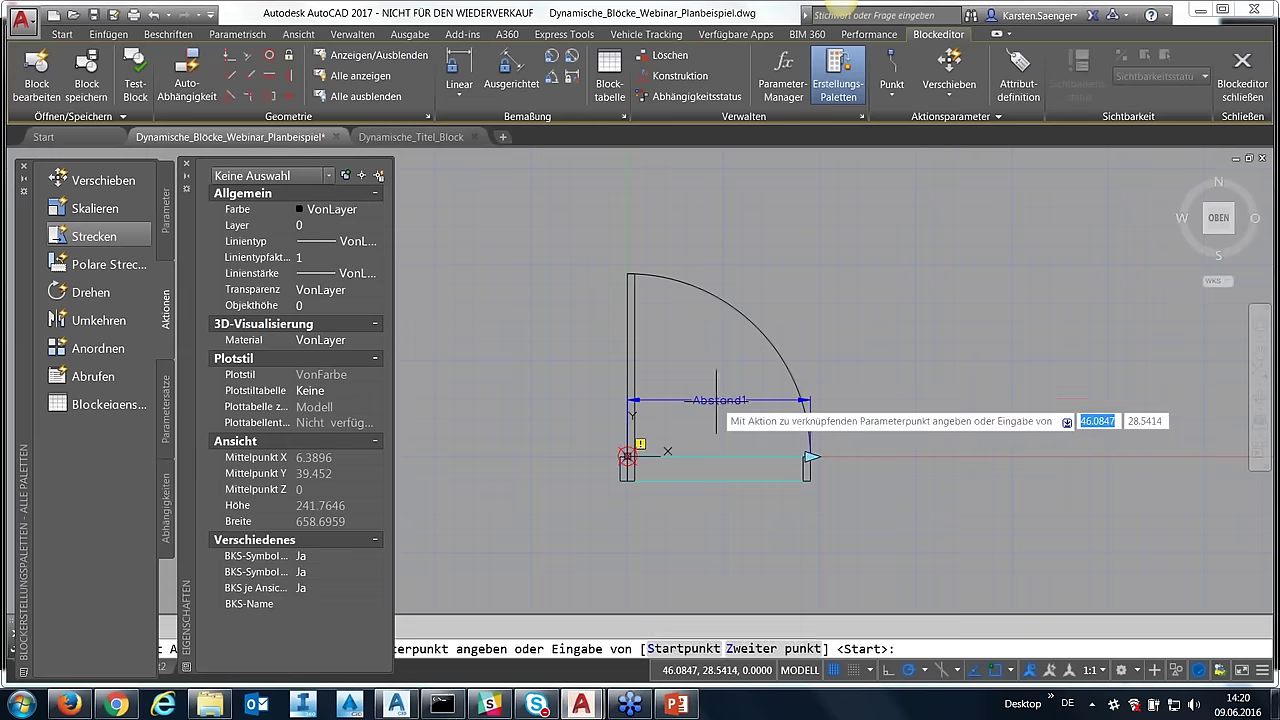
{"action": "left_click", "coordinate": [811, 456]}
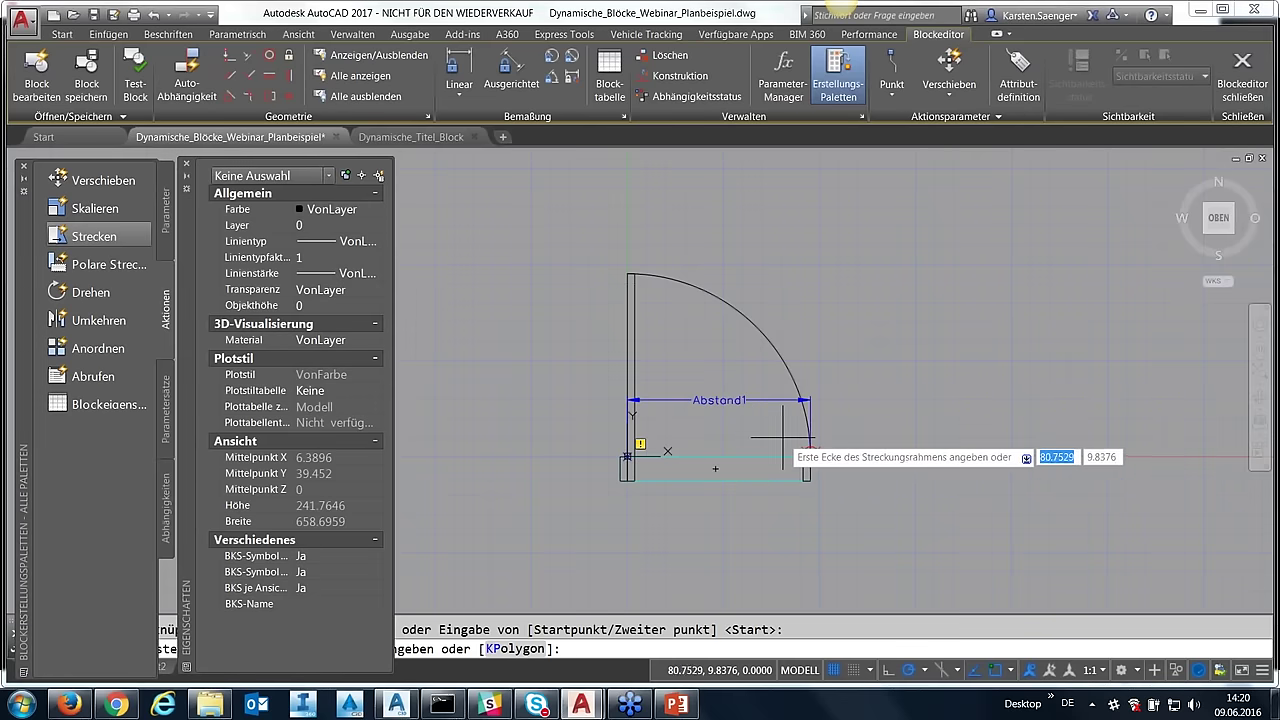
{"action": "left_click", "coordinate": [774, 439]}
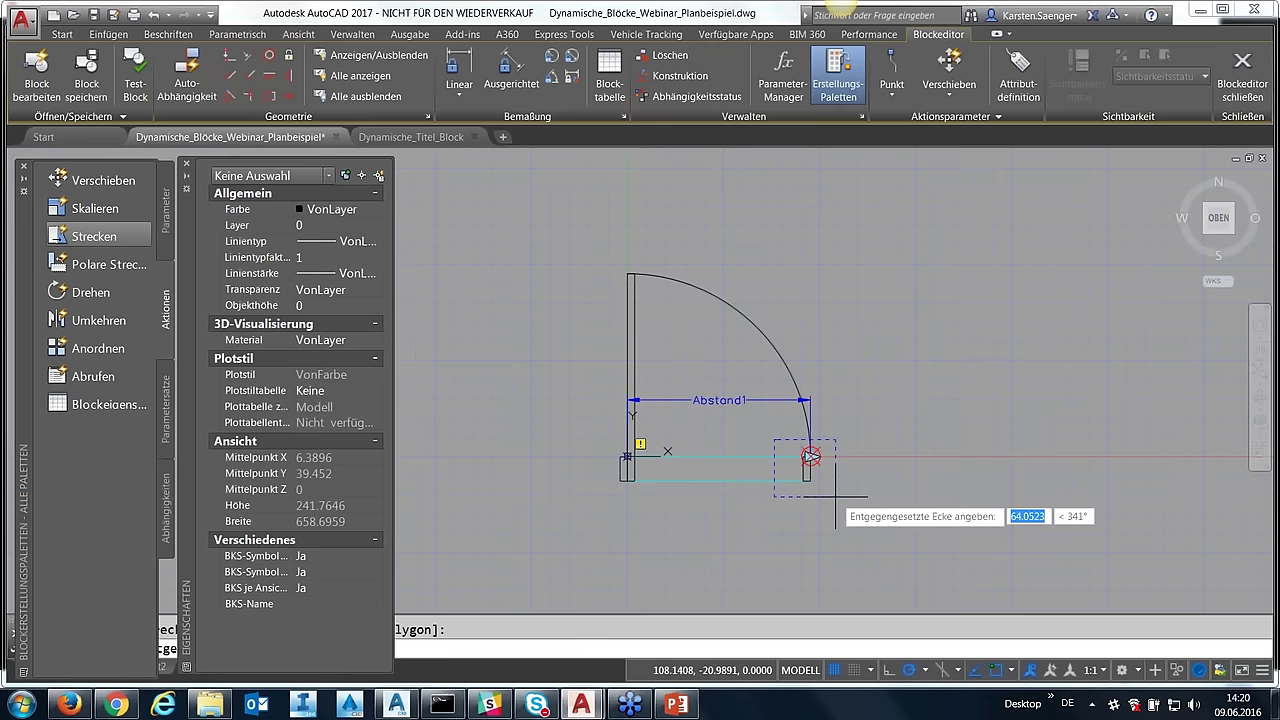
{"action": "left_click", "coordinate": [835, 496]}
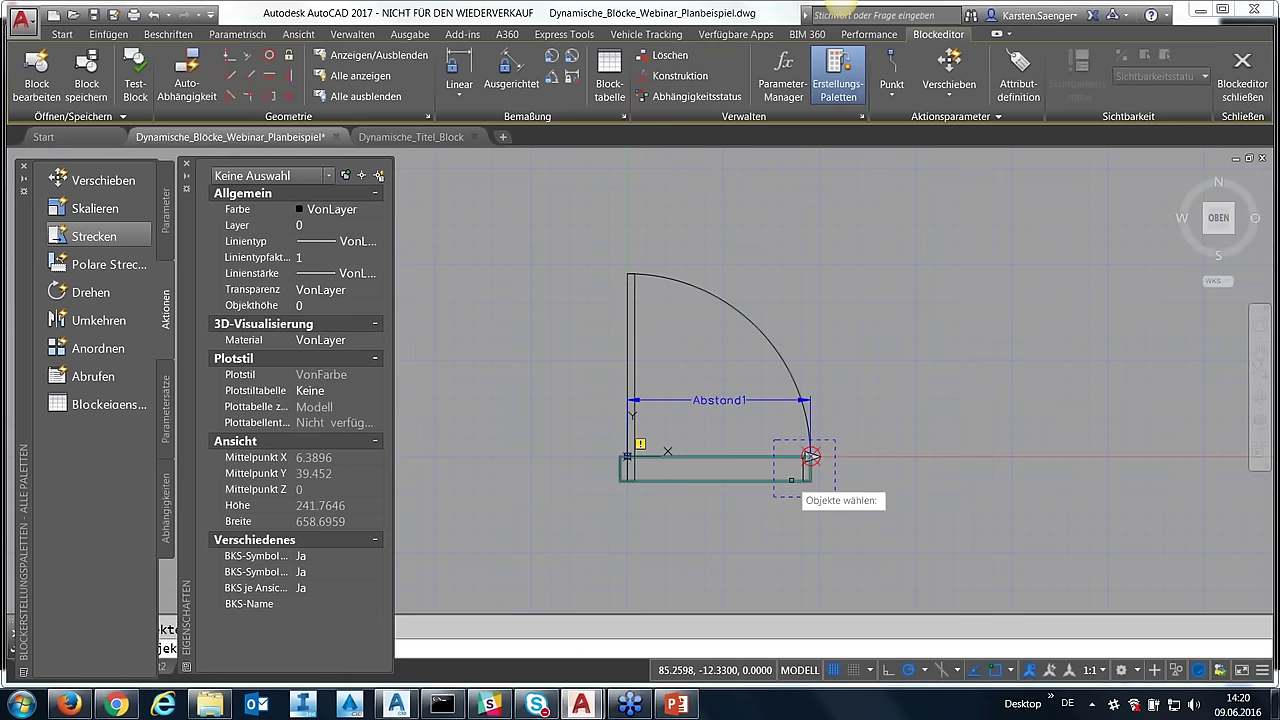
{"action": "left_click", "coordinate": [791, 480]}
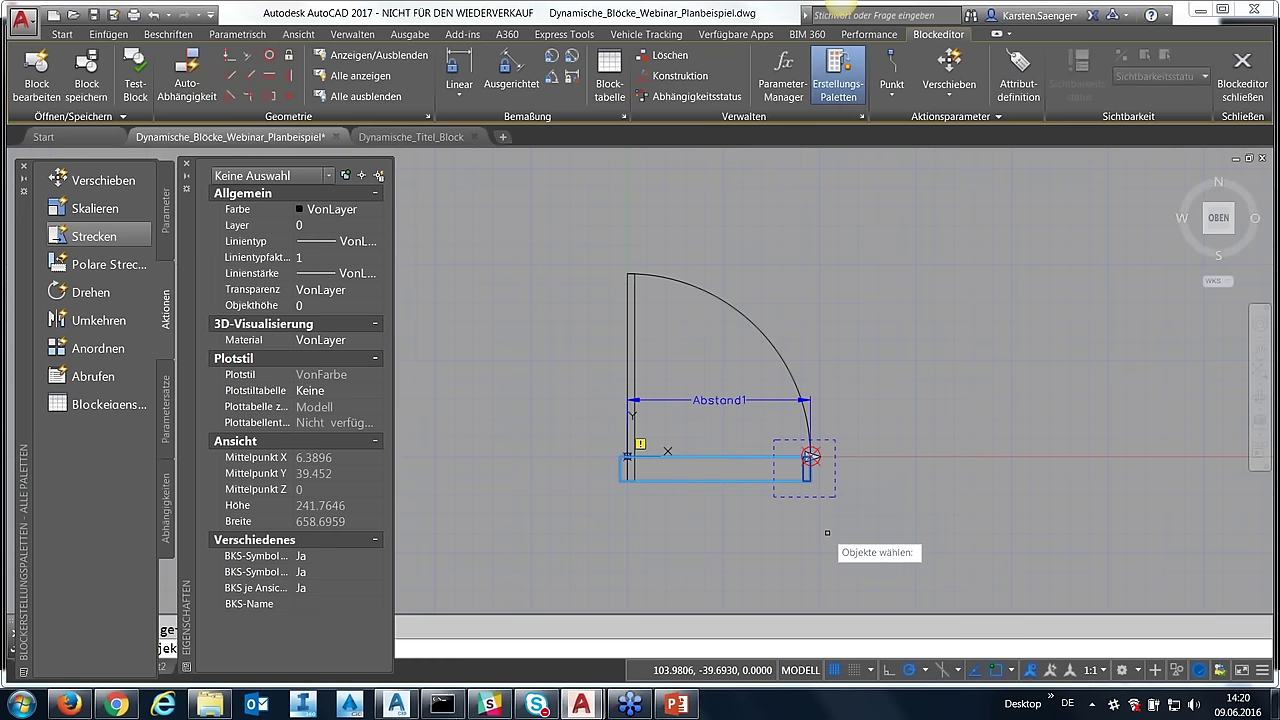
{"action": "key", "text": "Return"}
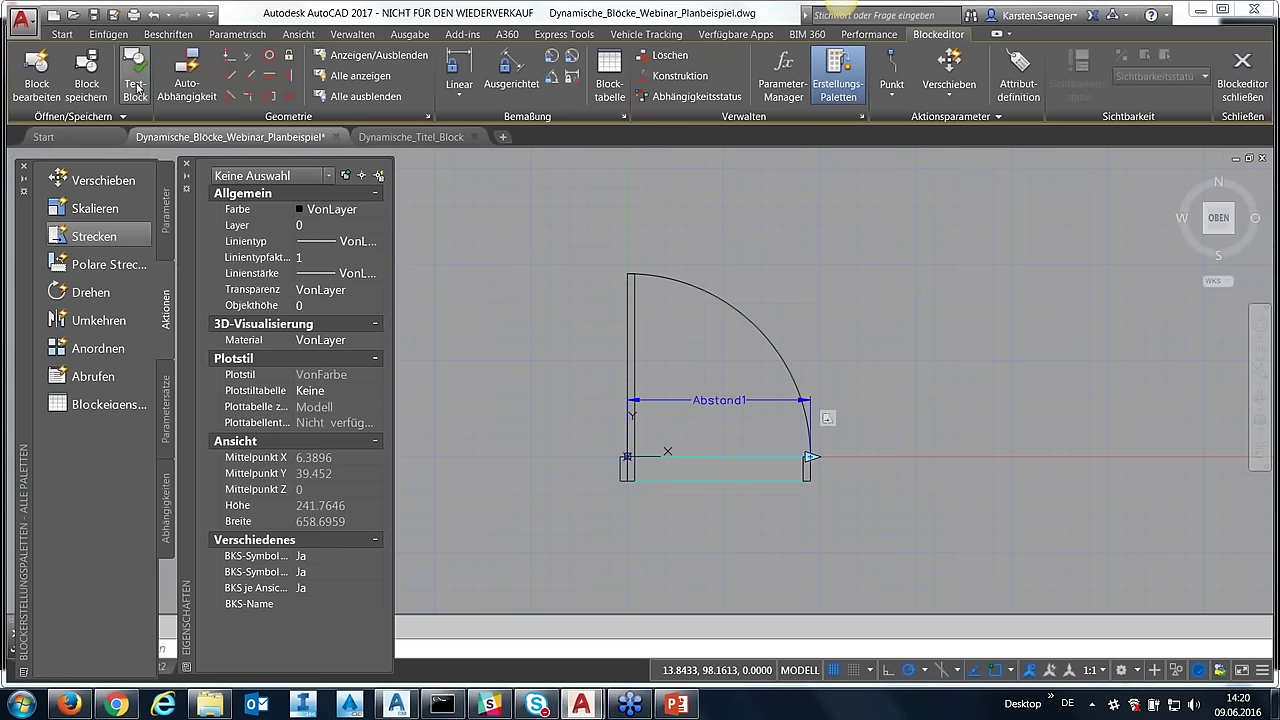
- Test-widen the door to about 170.2, then close the test window and return to the webinar drawing
{"action": "left_click", "coordinate": [135, 88]}
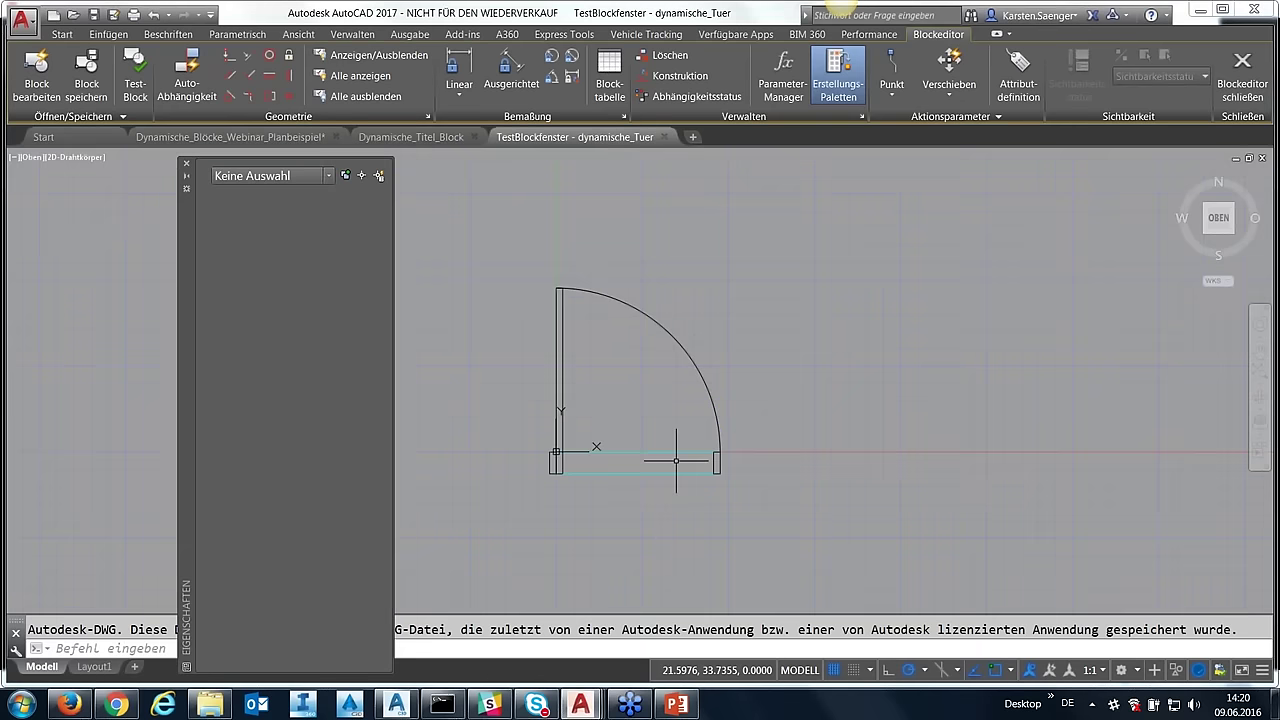
{"action": "left_click", "coordinate": [672, 451]}
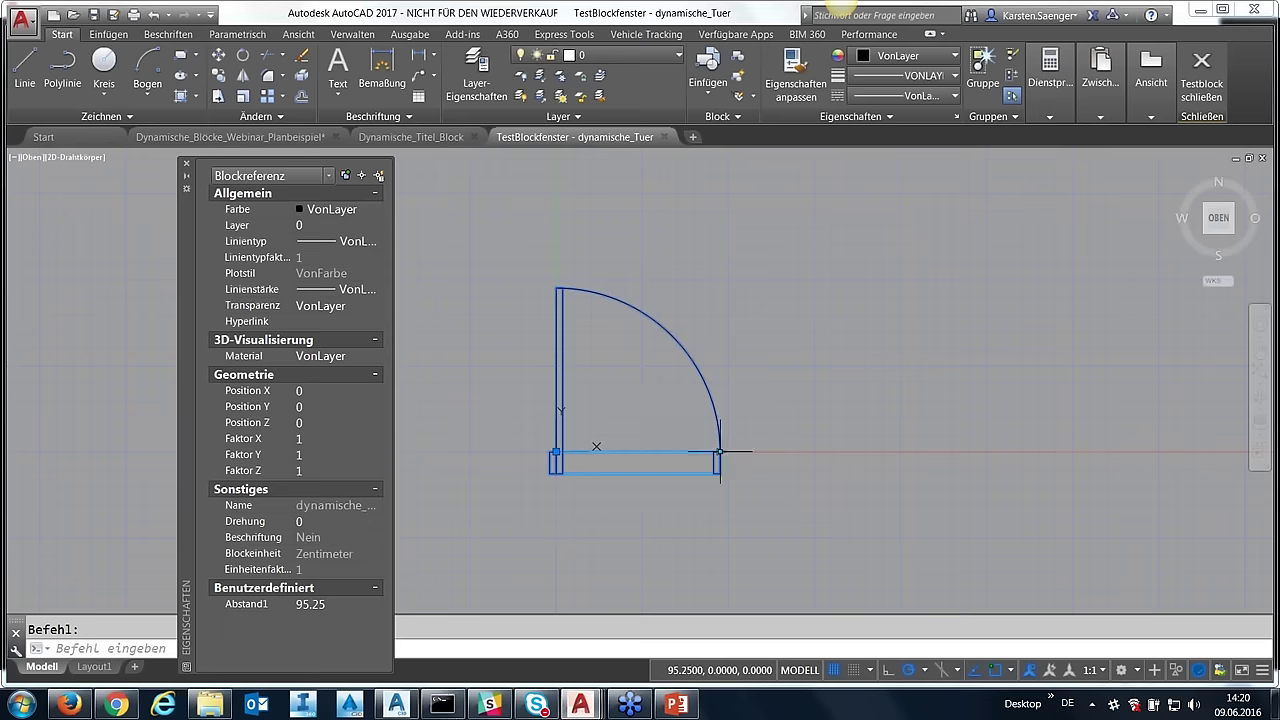
{"action": "left_click", "coordinate": [720, 451]}
{"action": "left_click", "coordinate": [848, 452]}
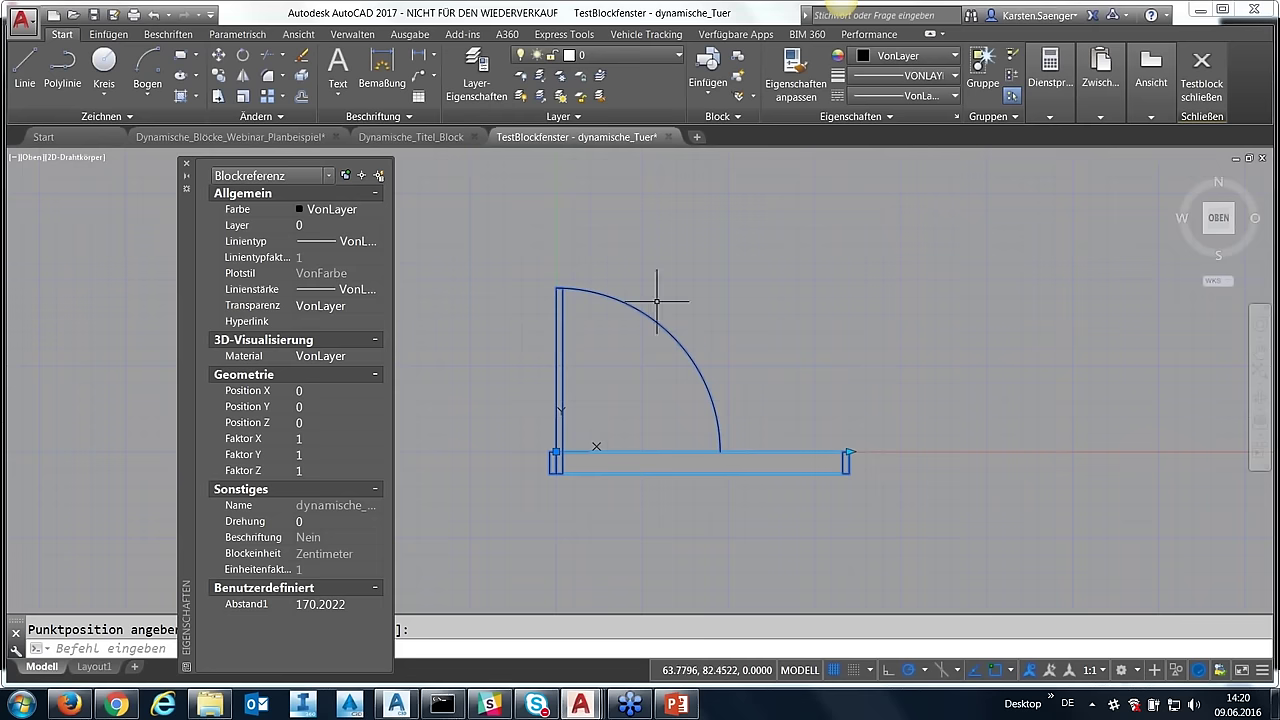
{"action": "left_click", "coordinate": [1200, 88]}
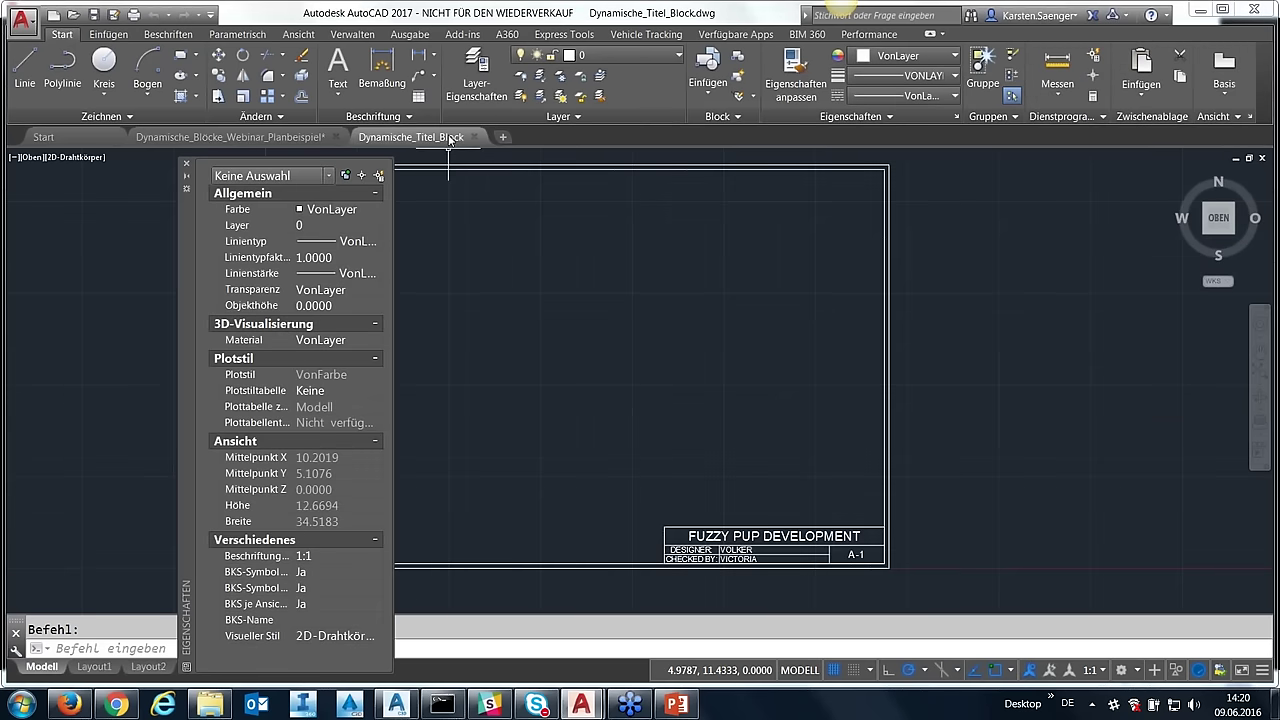
{"action": "left_click_drag", "start_coordinate": [410, 137], "coordinate": [152, 130]}
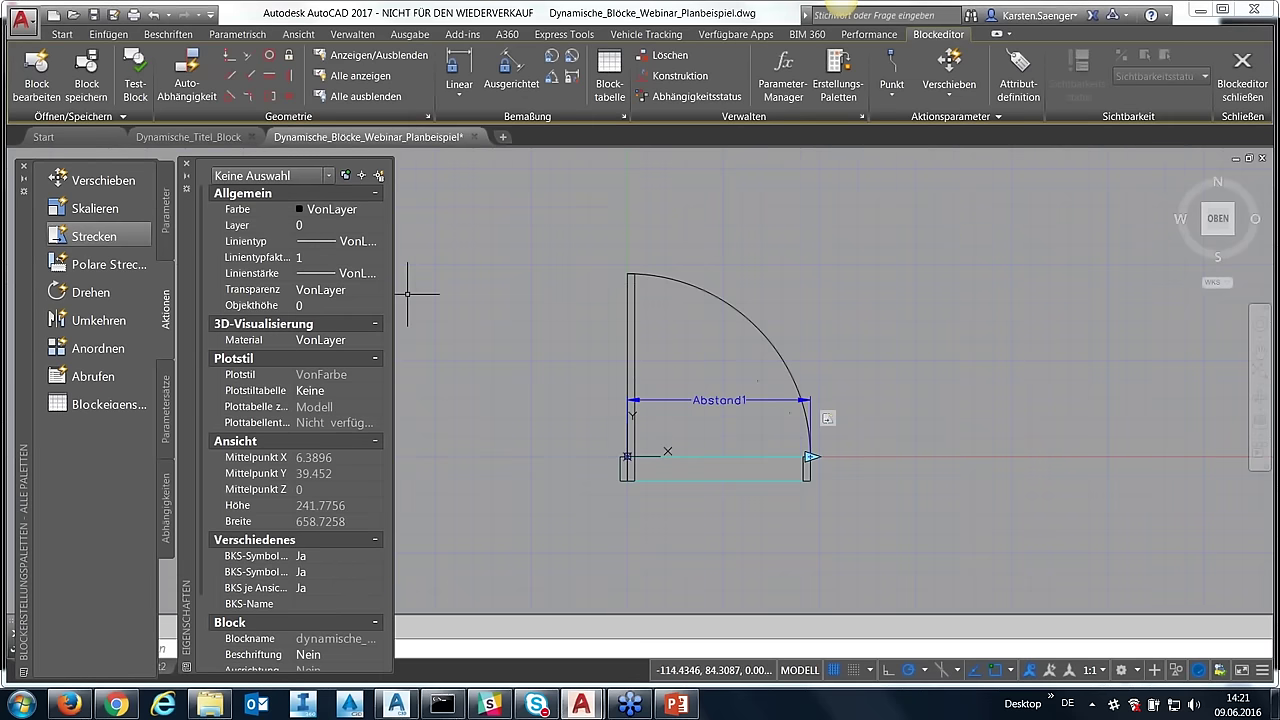
- Add a Skalieren action on Abstand1 that scales the door's swing arc
{"action": "left_click", "coordinate": [77, 208]}
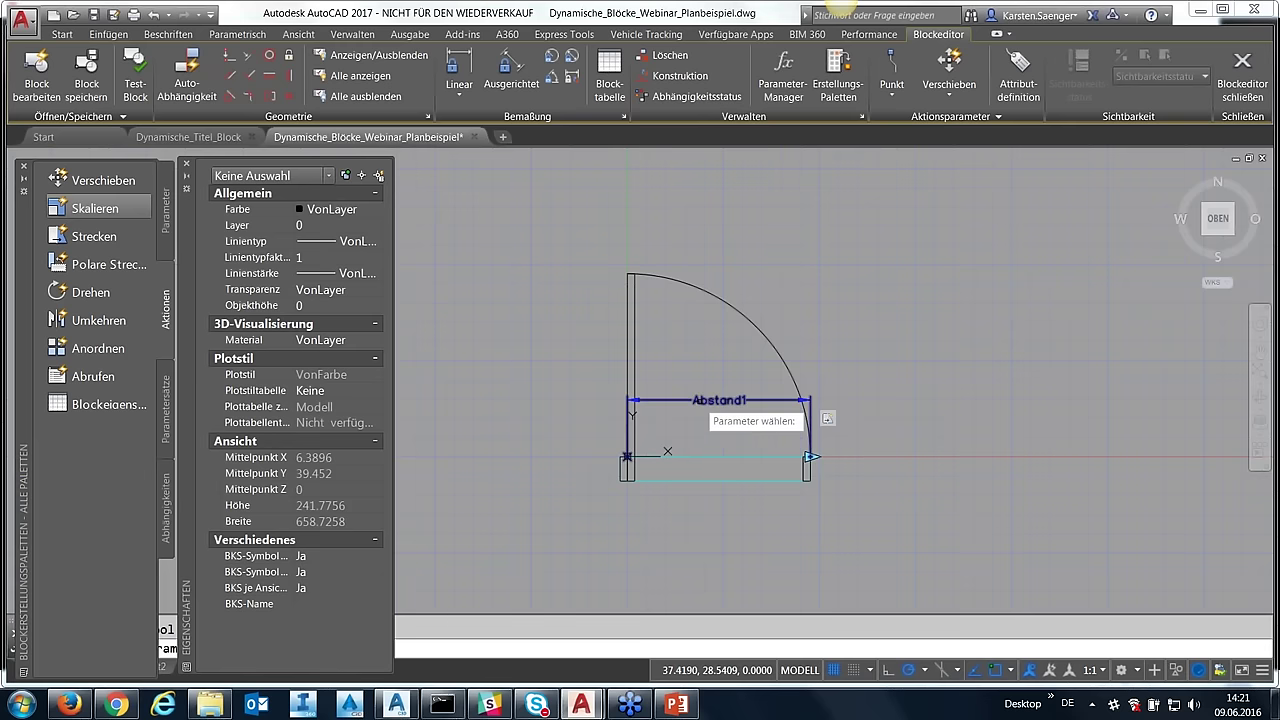
{"action": "left_click", "coordinate": [702, 400]}
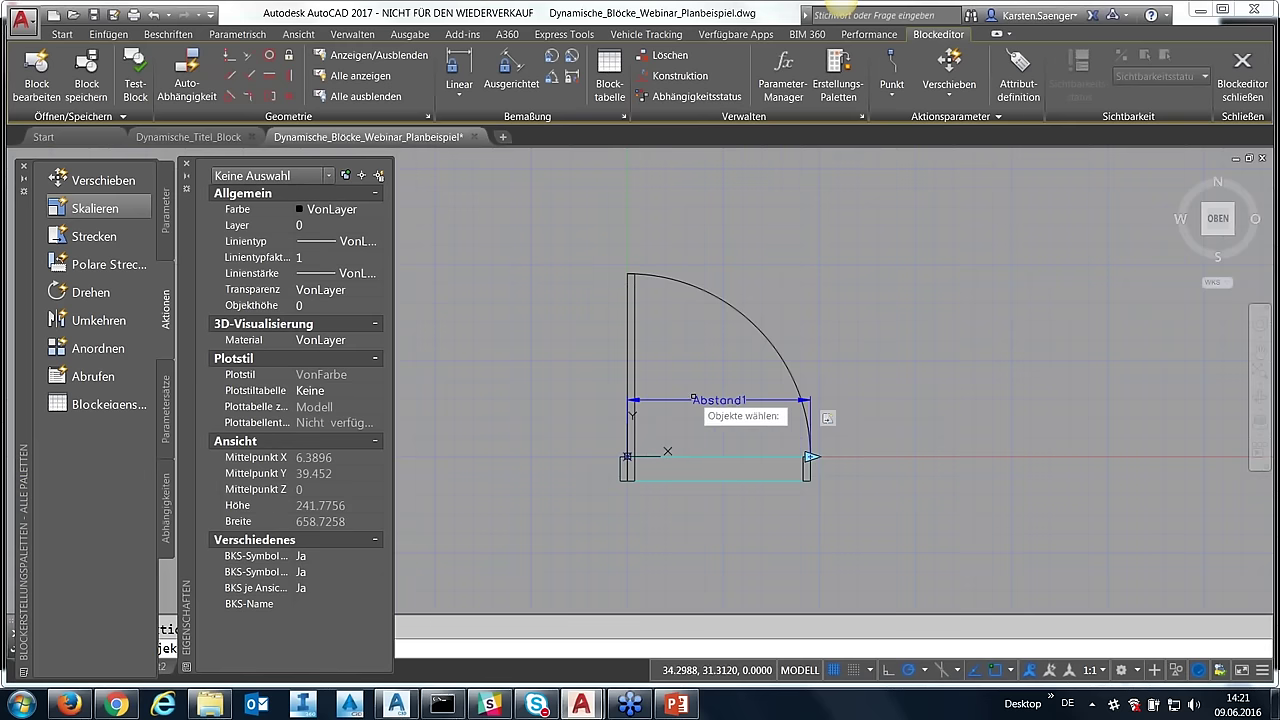
{"action": "left_click", "coordinate": [742, 317]}
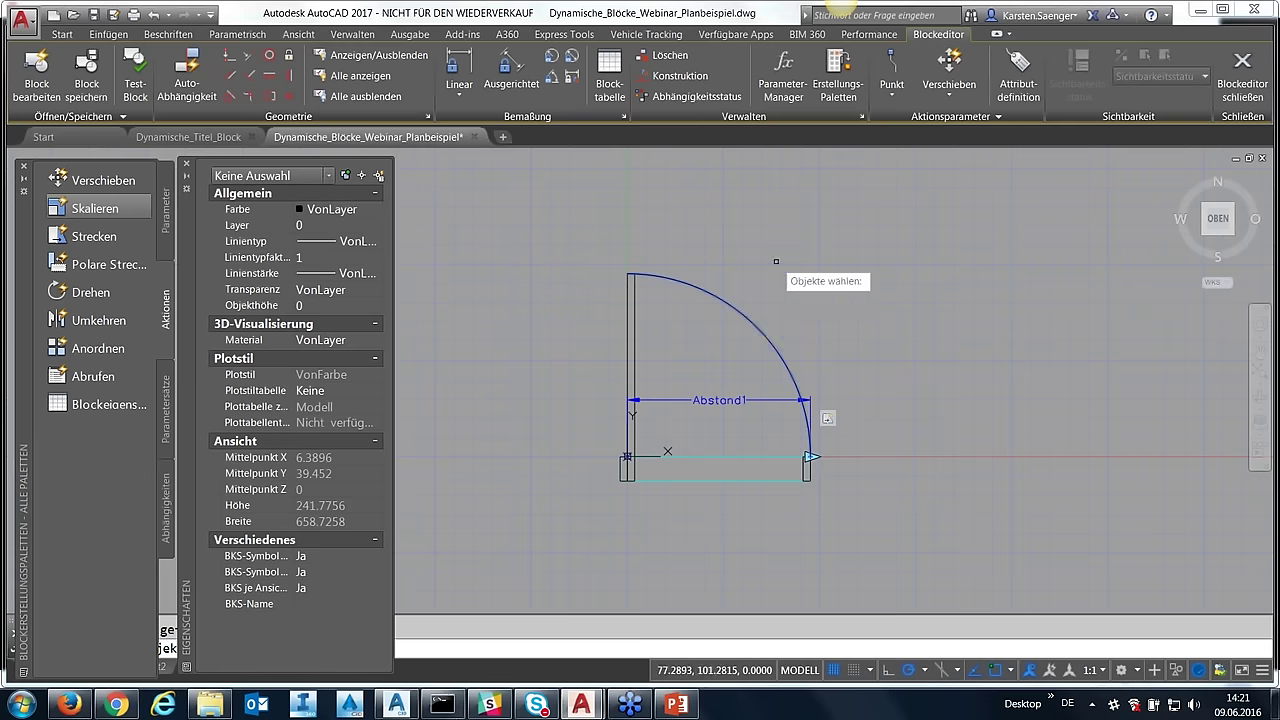
{"action": "key", "text": "Return"}
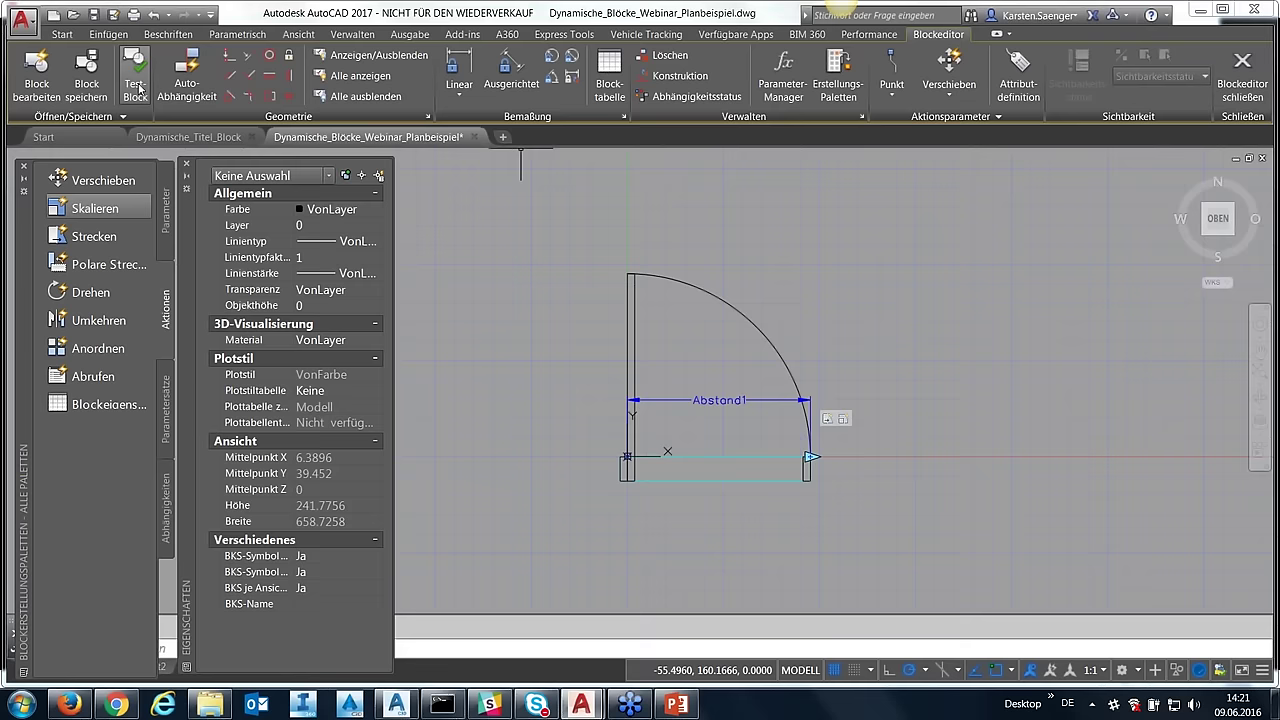
- Test-widen the door to about 153.56 with the arc scaling along, then close the test window
{"action": "left_click", "coordinate": [136, 88]}
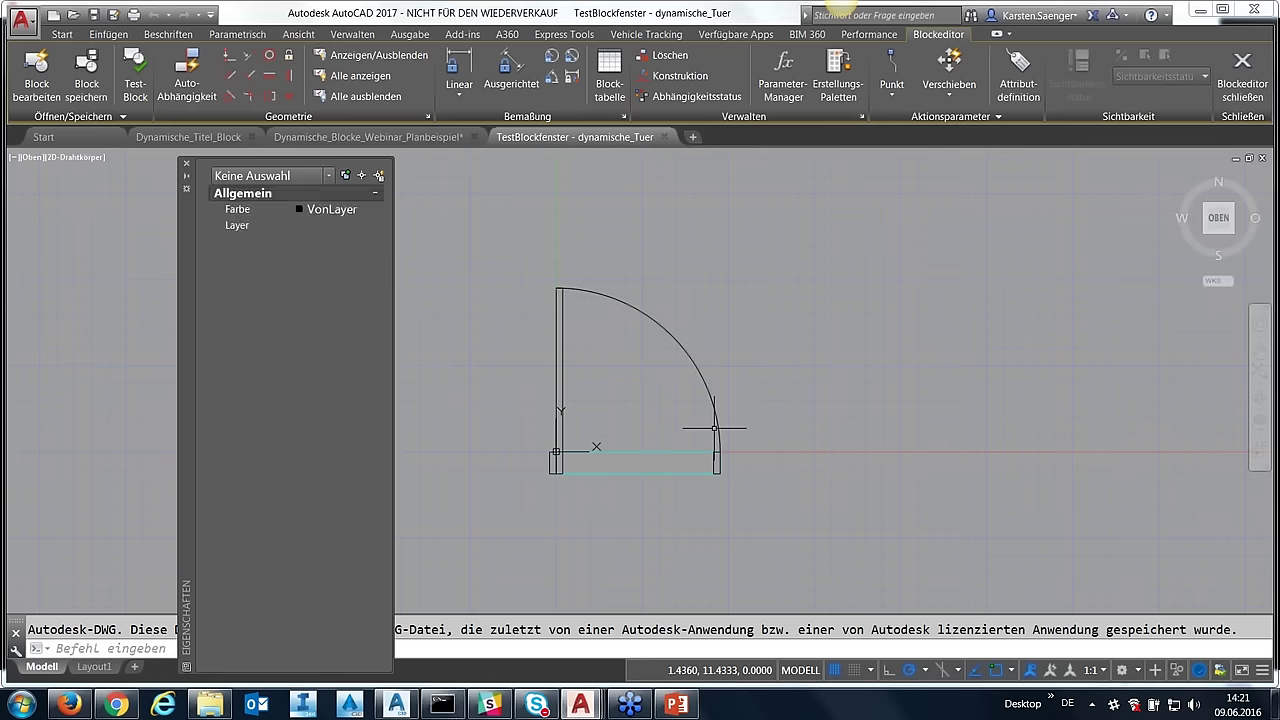
{"action": "left_click", "coordinate": [707, 385]}
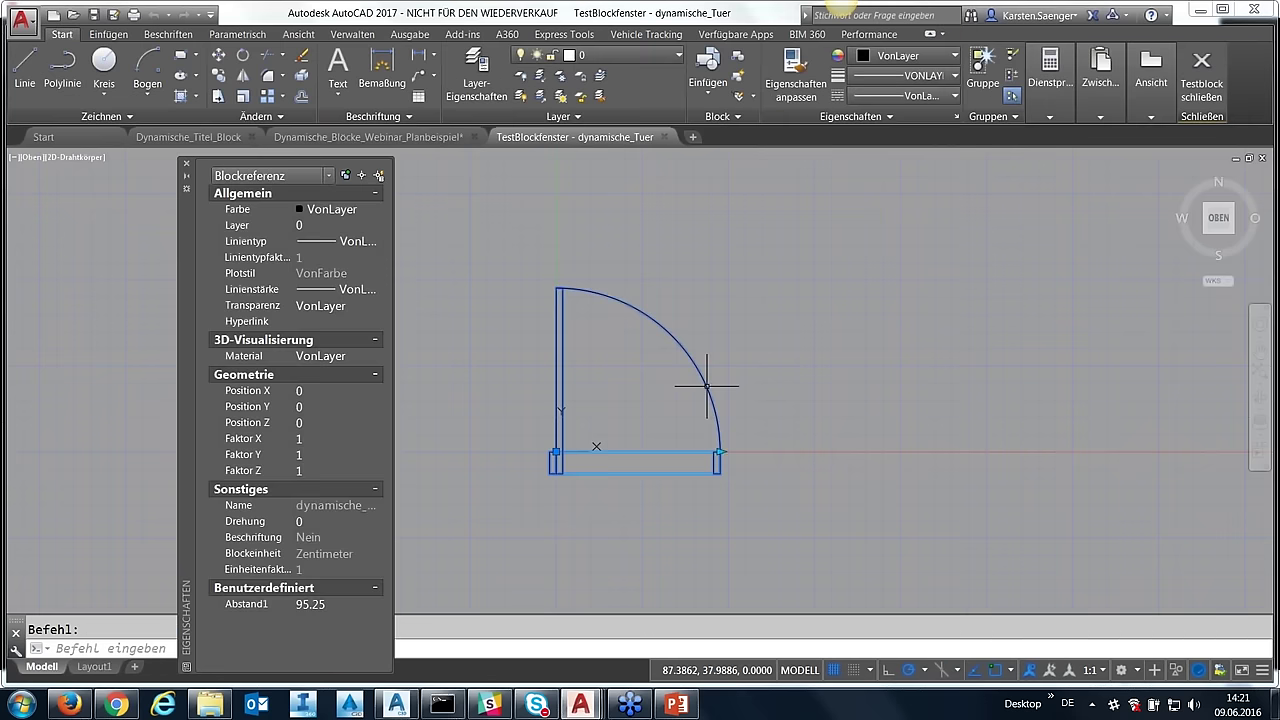
{"action": "left_click", "coordinate": [720, 452]}
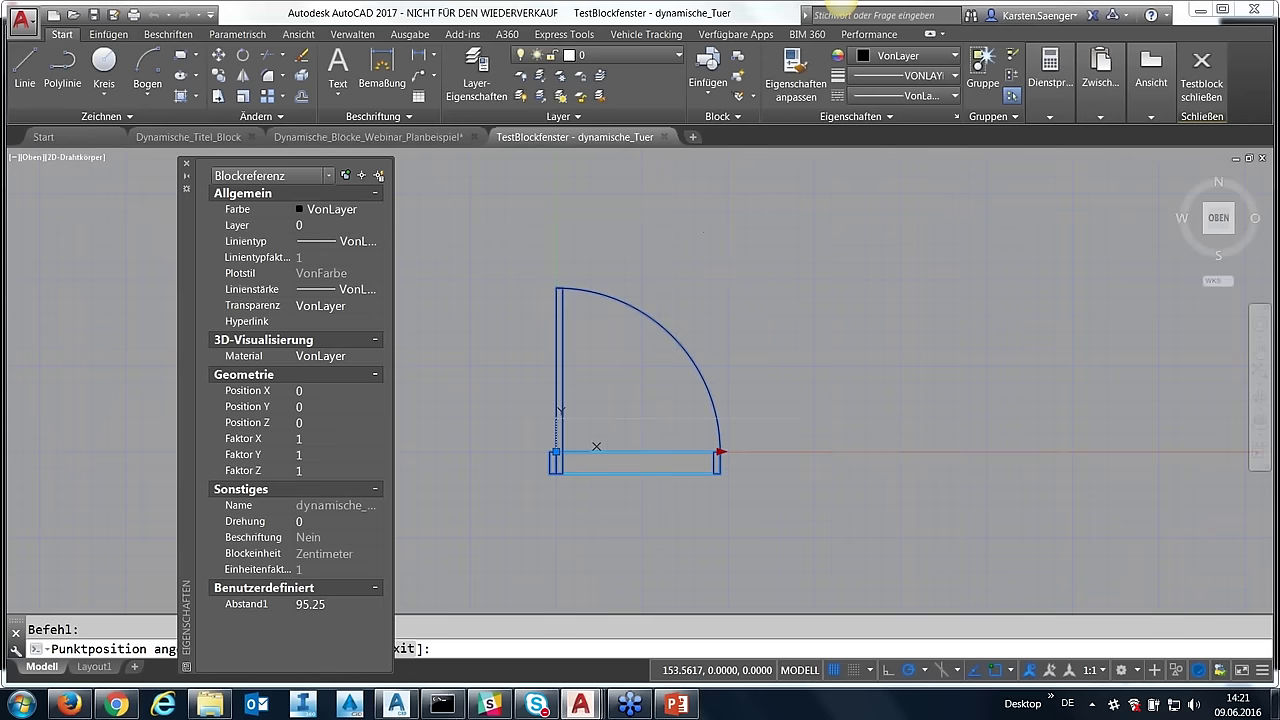
{"action": "left_click", "coordinate": [820, 452]}
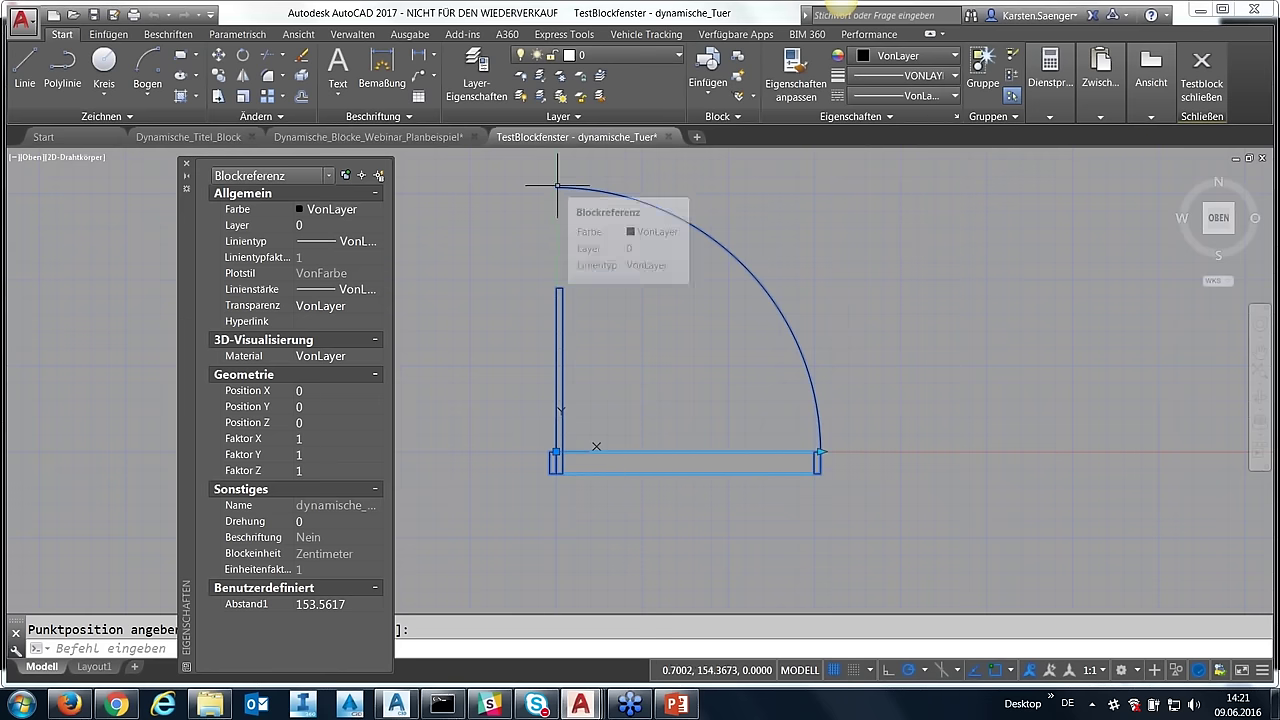
{"action": "left_click", "coordinate": [1203, 88]}
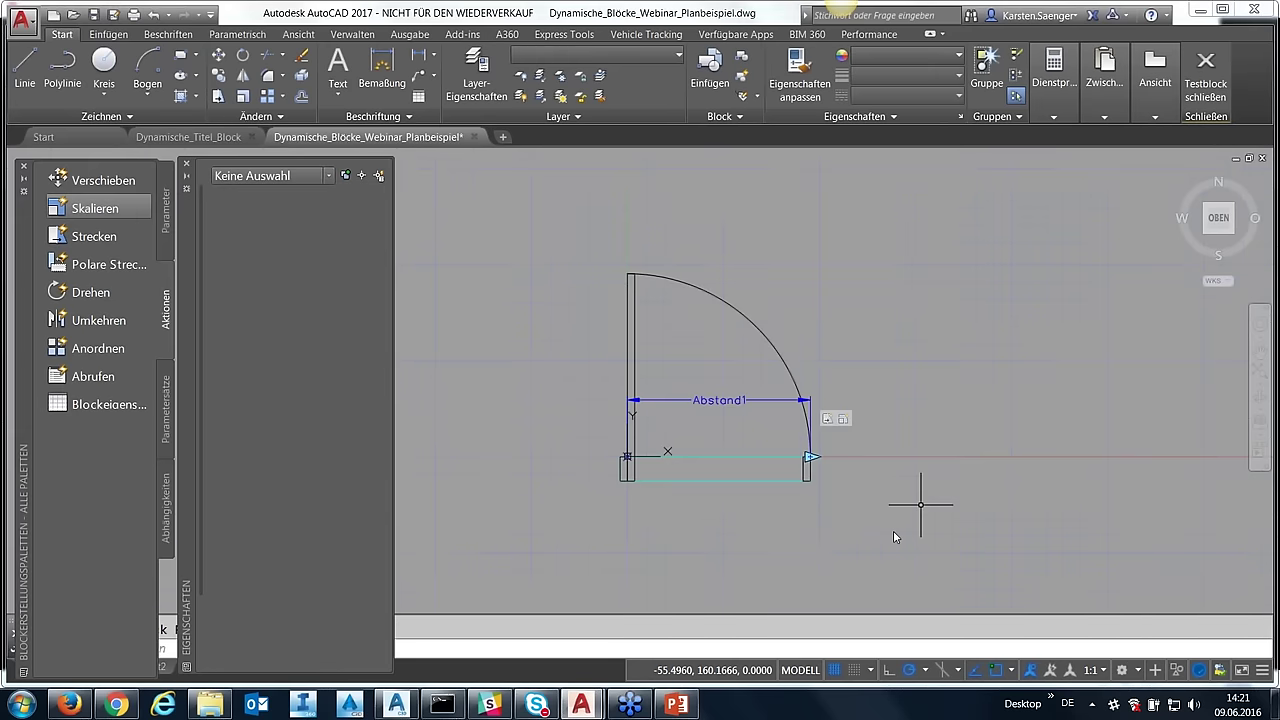
- Add another Strecken action on Abstand1's right end, framing and stretching the door leaf's top end
{"action": "left_click", "coordinate": [101, 240]}
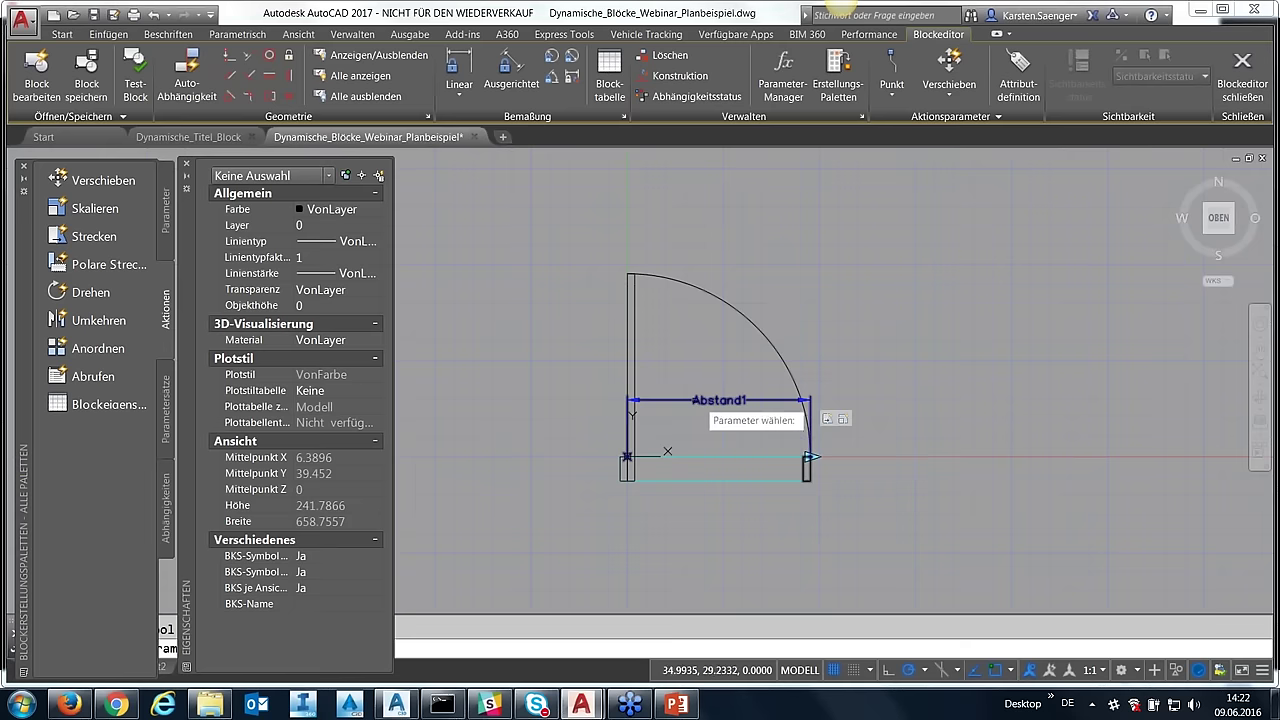
{"action": "left_click", "coordinate": [798, 402]}
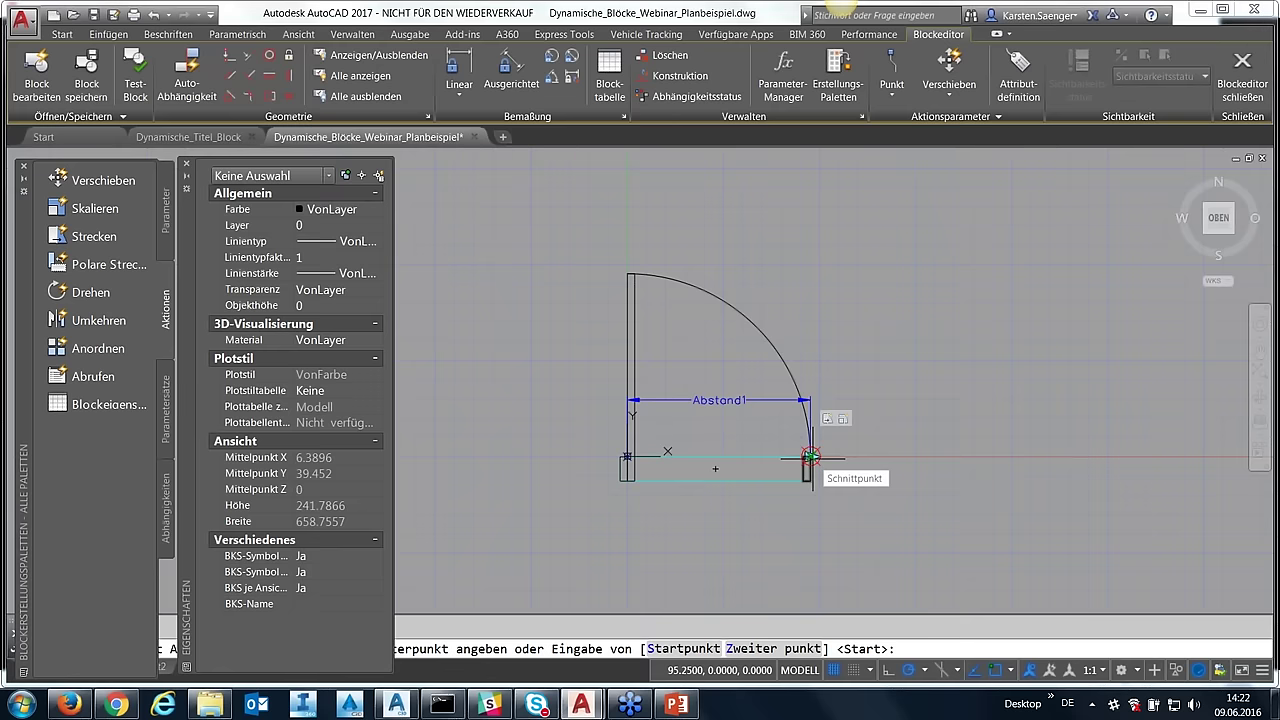
{"action": "left_click", "coordinate": [810, 456]}
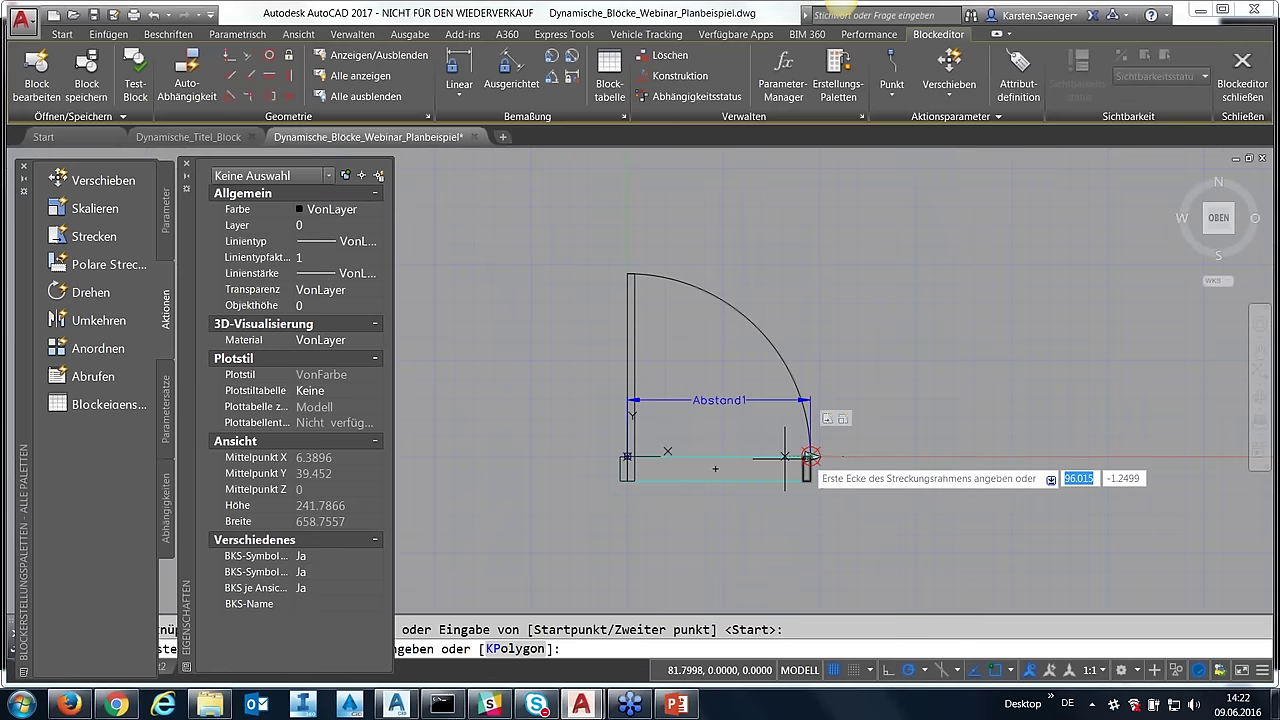
{"action": "left_click", "coordinate": [602, 249]}
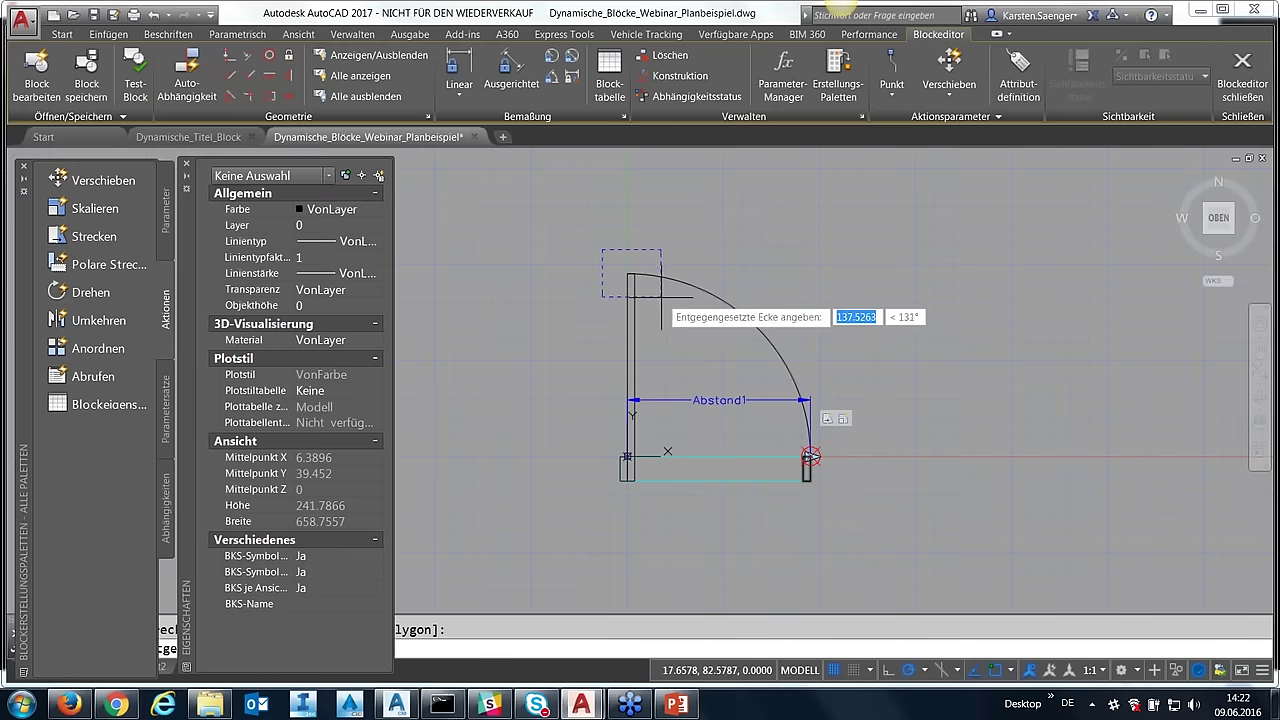
{"action": "left_click", "coordinate": [660, 301]}
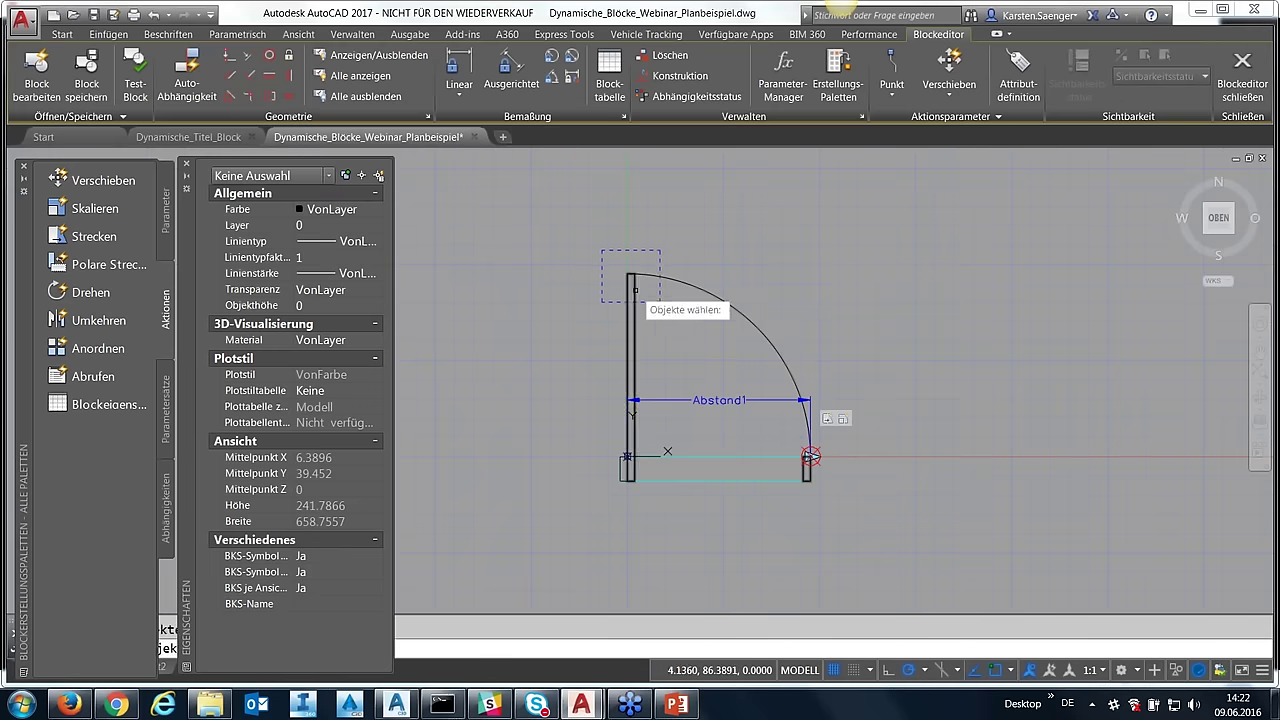
{"action": "left_click", "coordinate": [634, 289]}
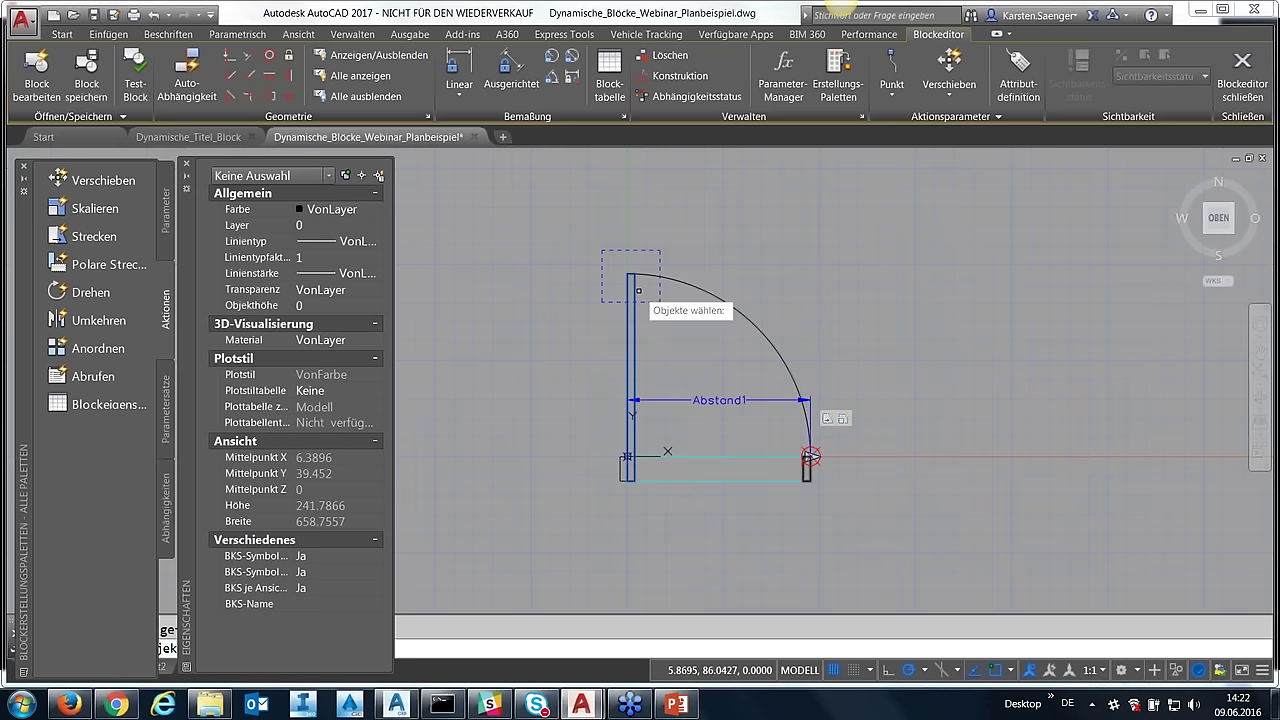
{"action": "key", "text": "Return"}
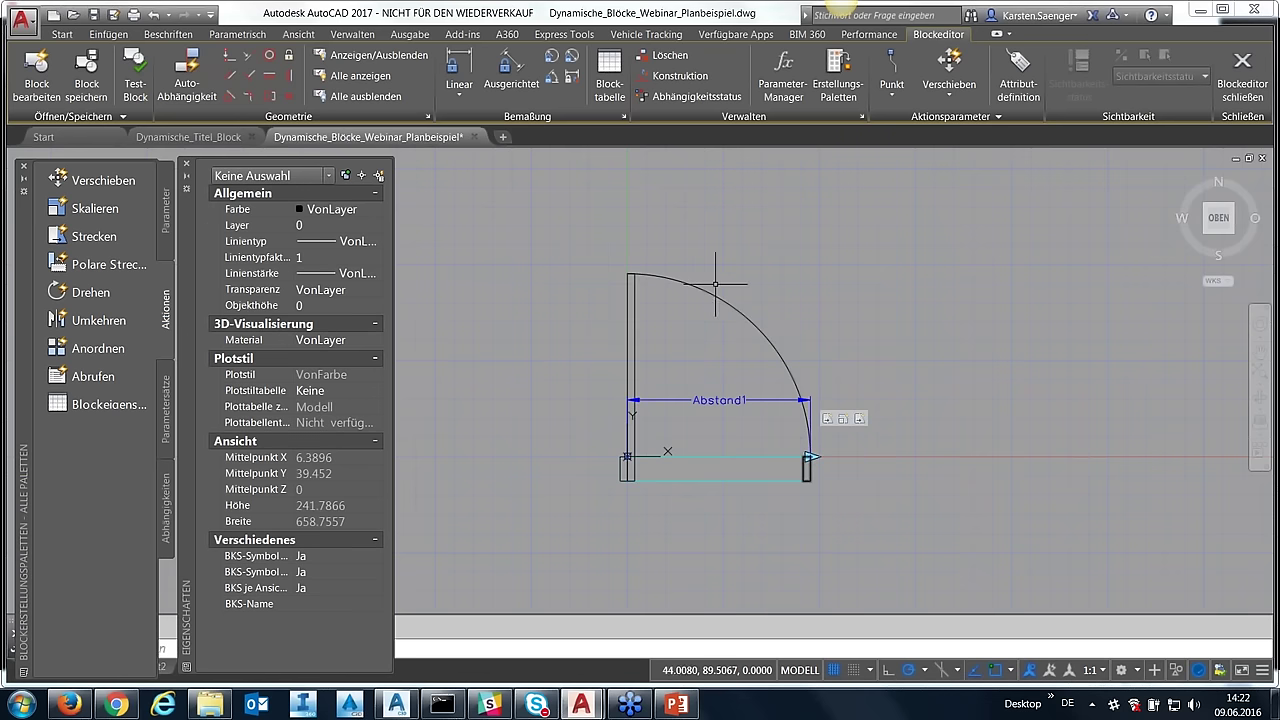
{"action": "mouse_move", "coordinate": [836, 418]}
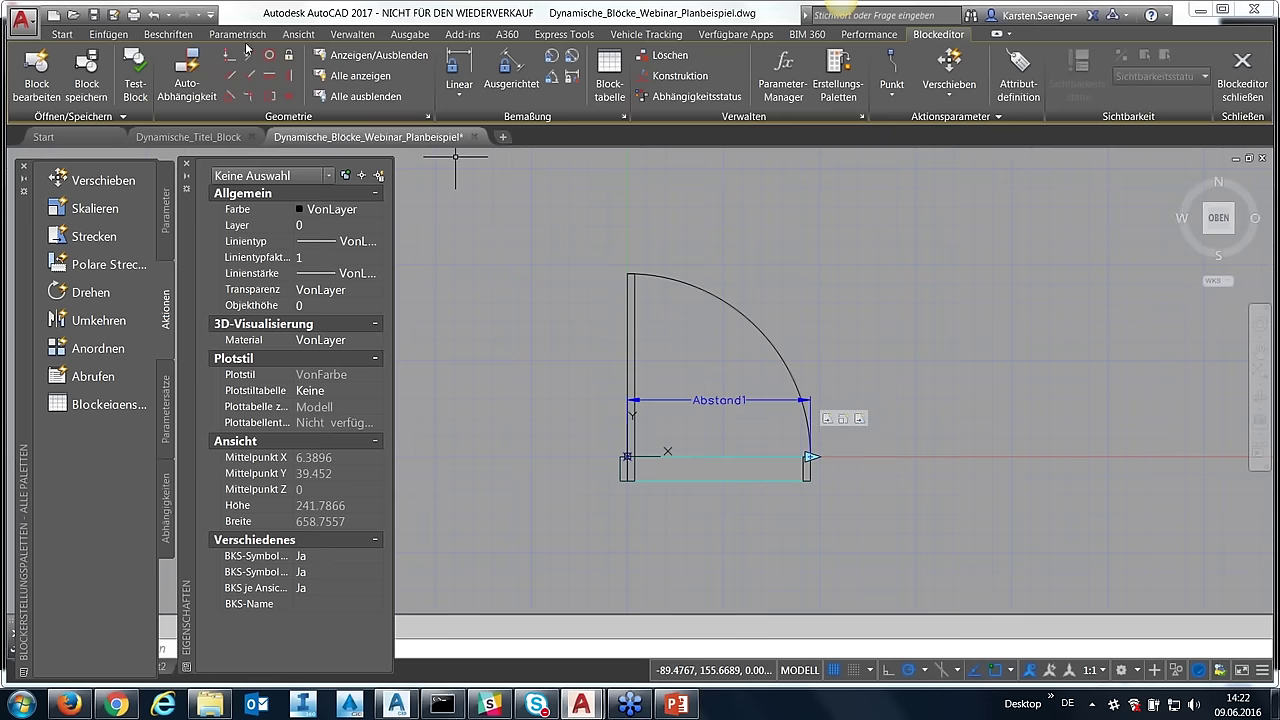
- Test-widen the door to about 141.57, where the door leaf slants instead of lengthening
{"action": "left_click", "coordinate": [139, 82]}
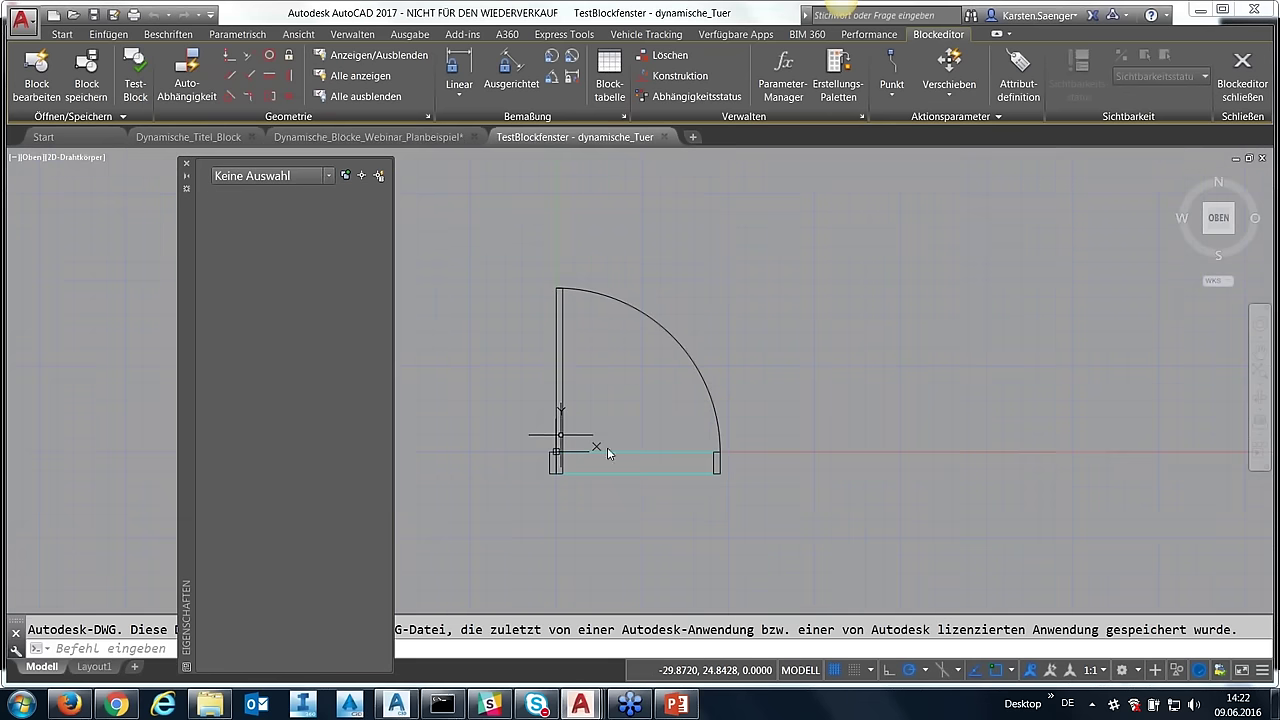
{"action": "left_click", "coordinate": [596, 450]}
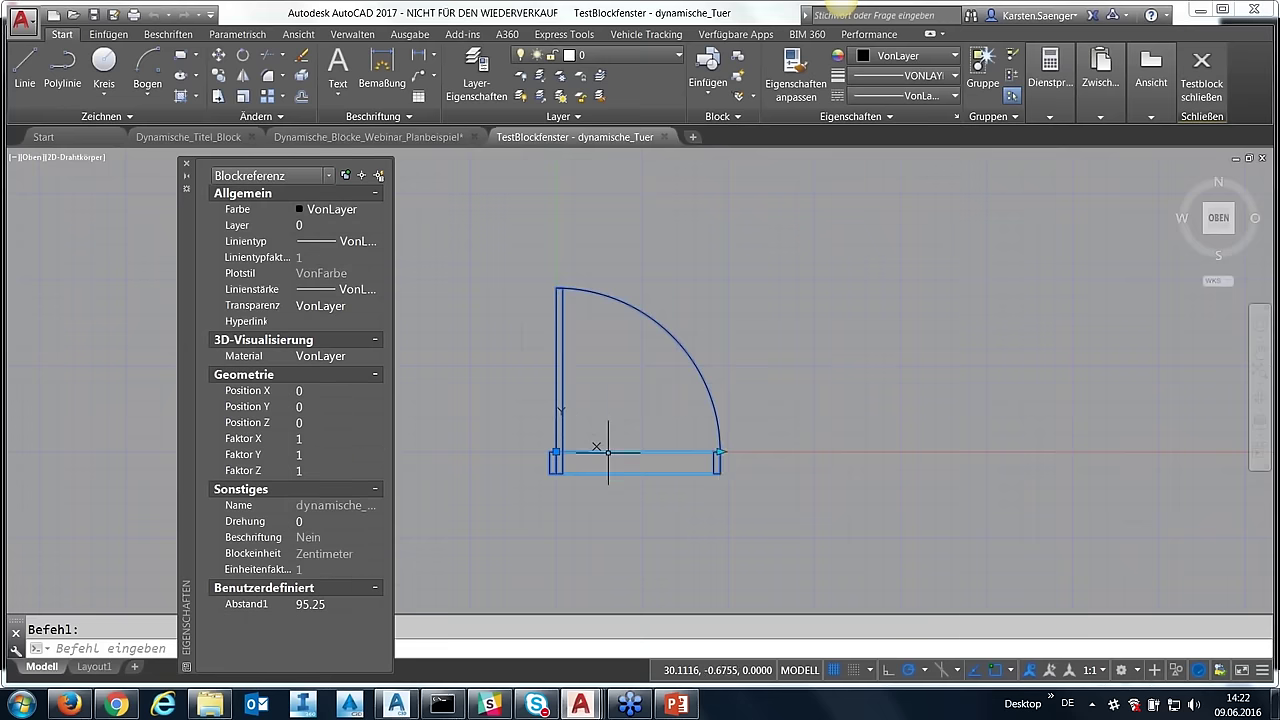
{"action": "left_click", "coordinate": [720, 452]}
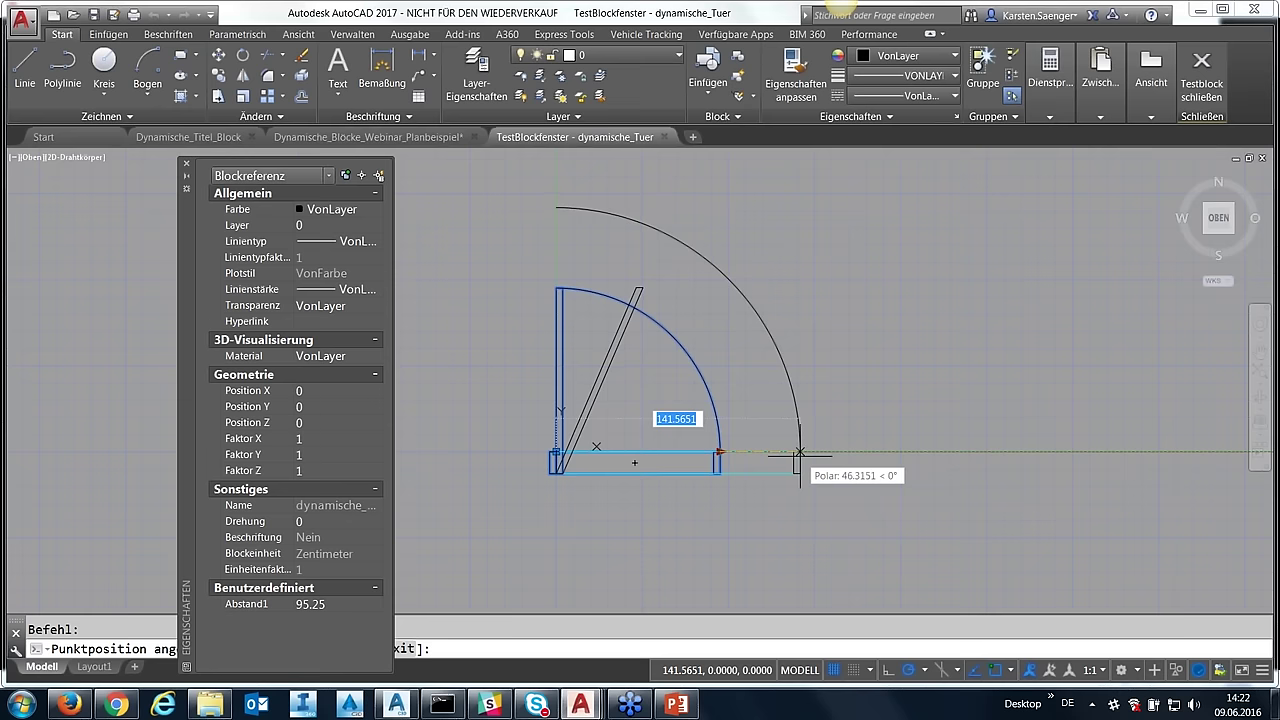
{"action": "left_click", "coordinate": [800, 453]}
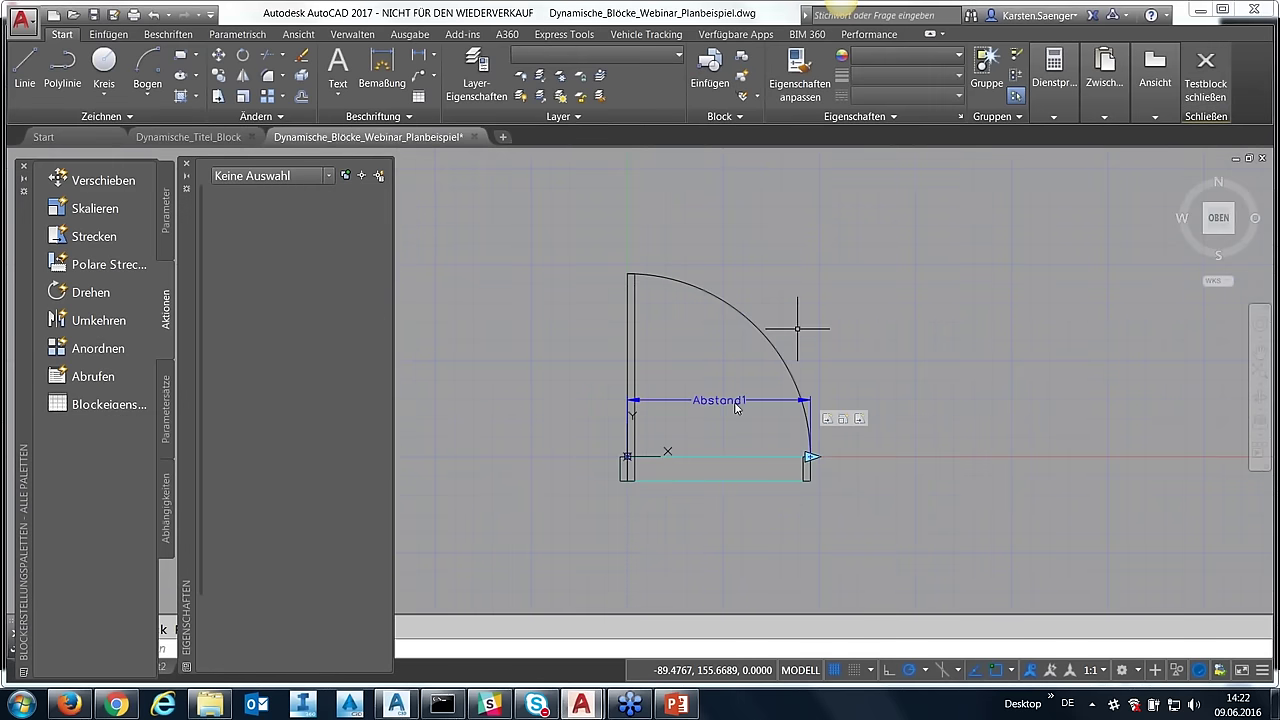
- Set the Strecken1 action's Winkelversatz to 90 in the Properties palette
{"action": "left_click", "coordinate": [860, 419]}
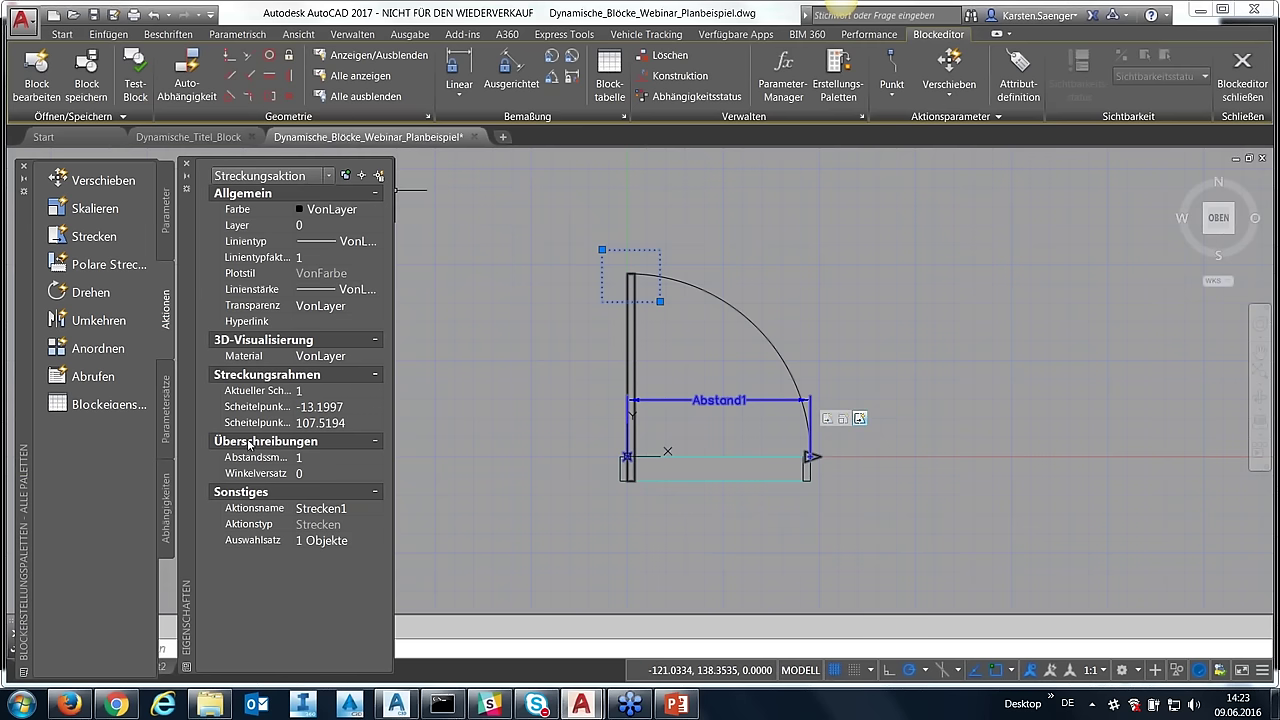
{"action": "left_click", "coordinate": [314, 474]}
{"action": "type", "text": "90"}
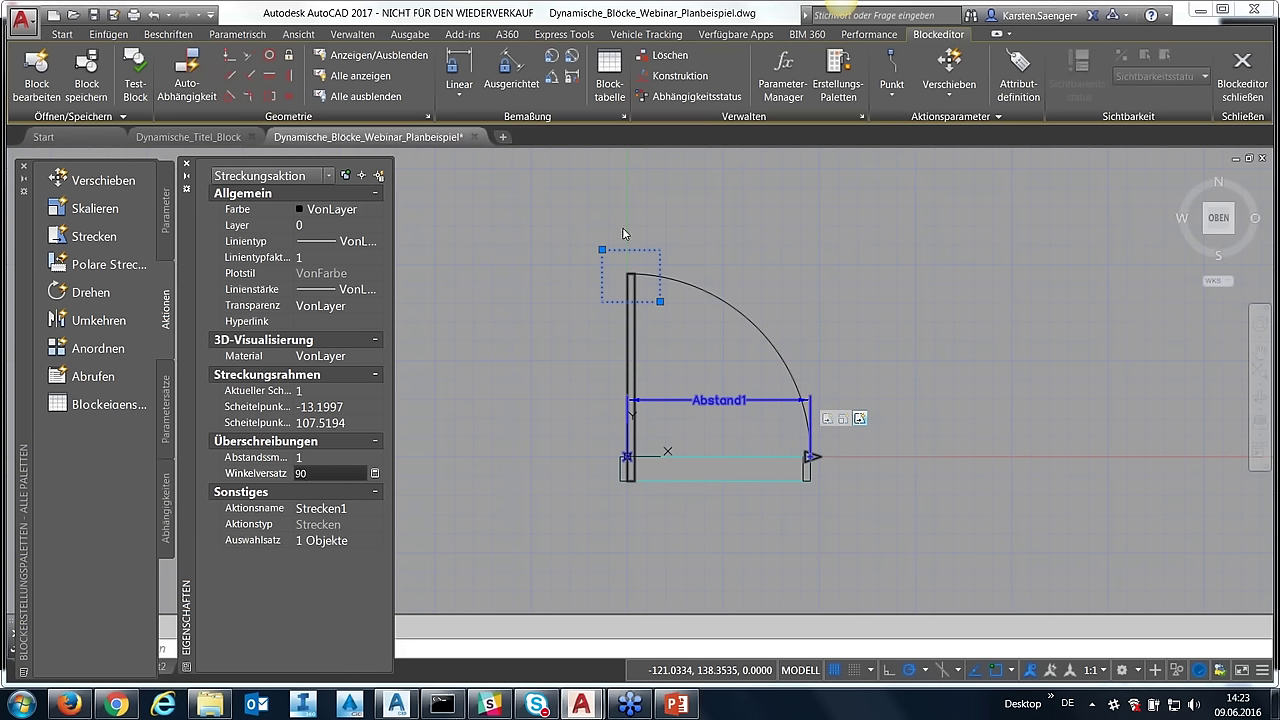
{"action": "key", "text": "Return"}
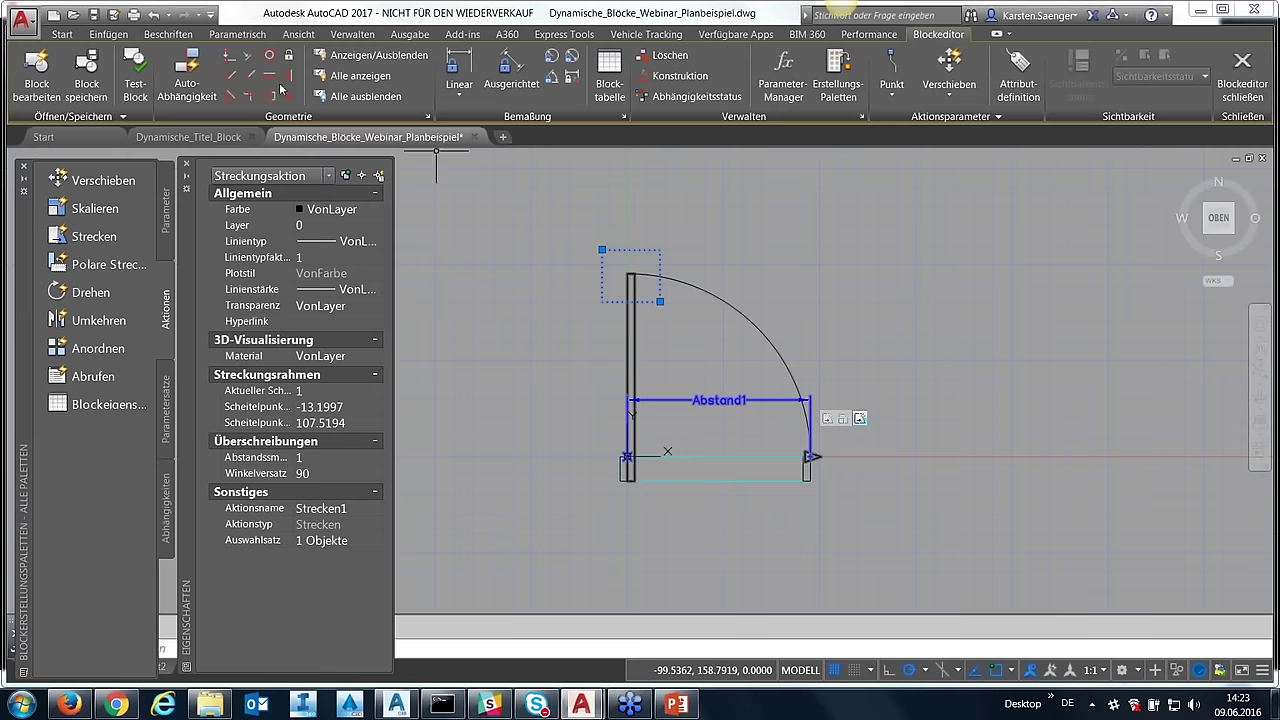
{"action": "left_click", "coordinate": [136, 88]}
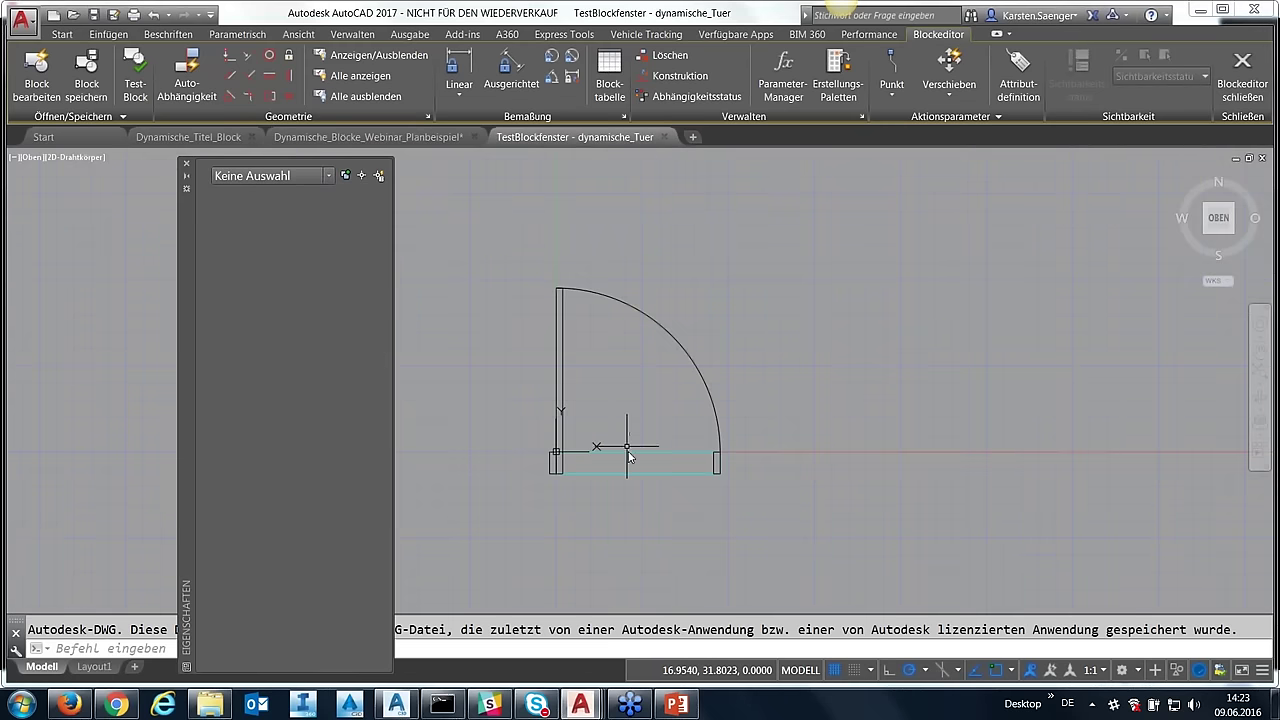
{"action": "left_click", "coordinate": [598, 452]}
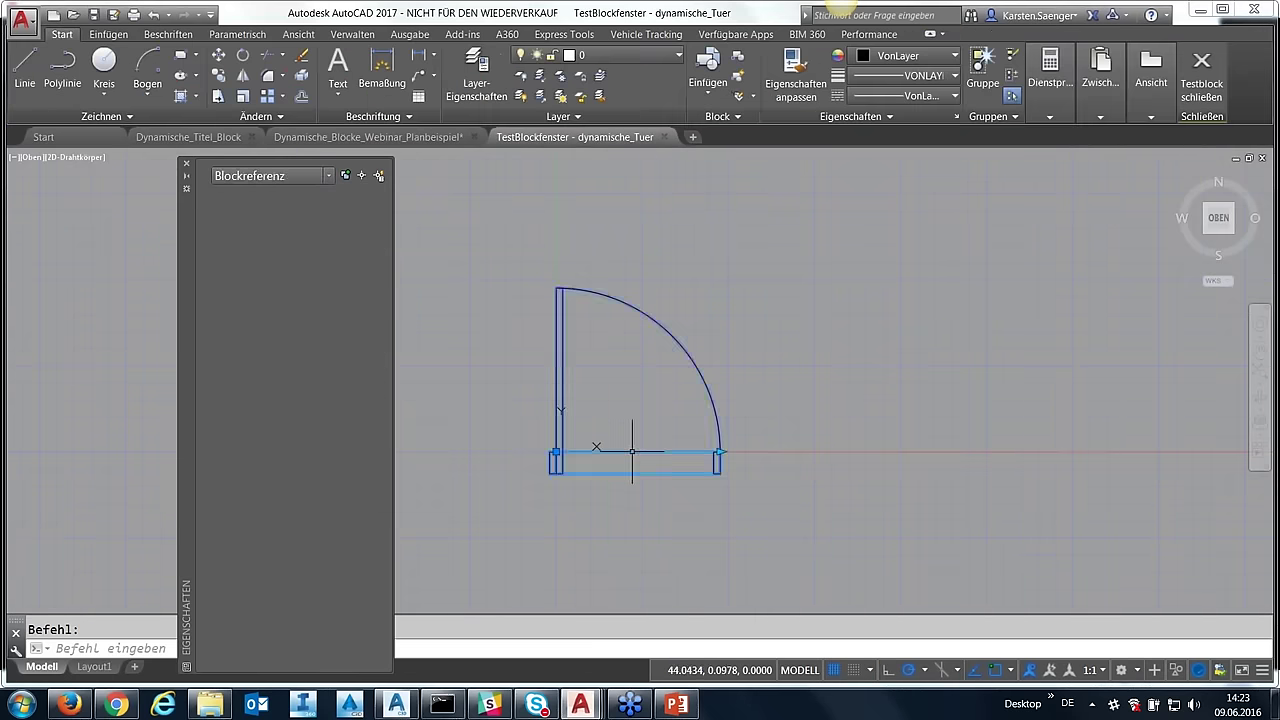
{"action": "left_click", "coordinate": [720, 452]}
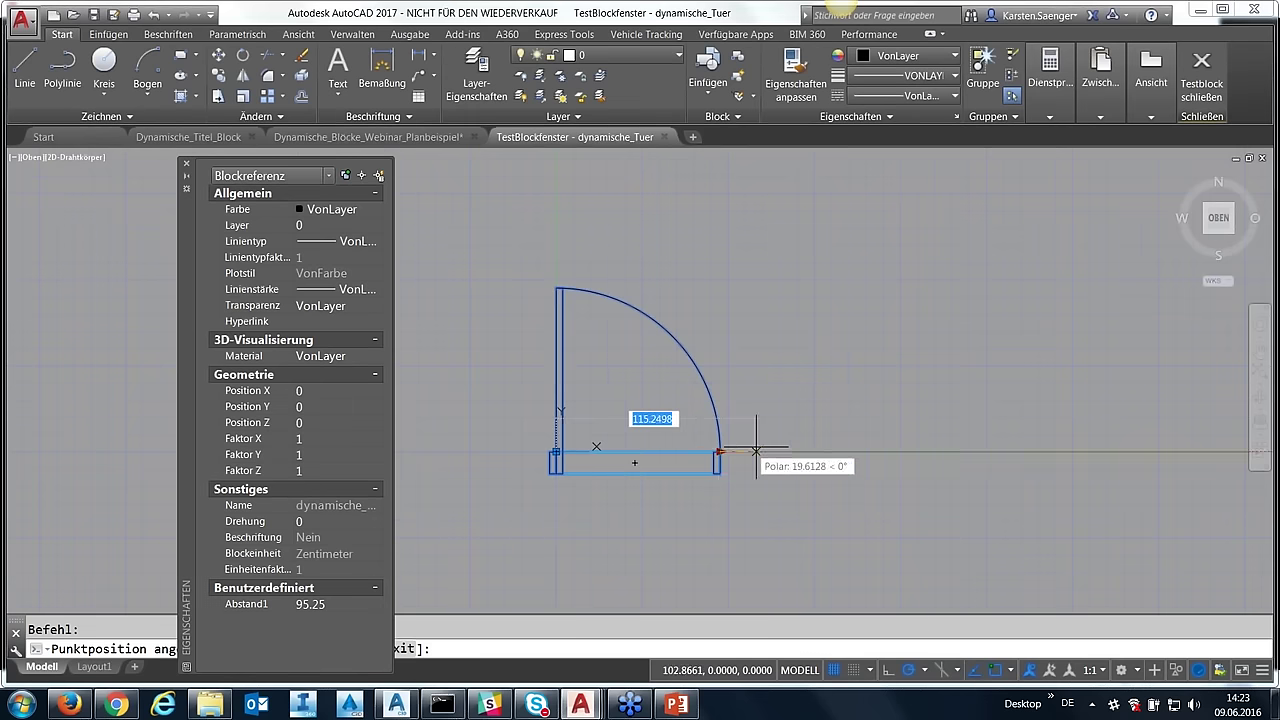
{"action": "left_click", "coordinate": [838, 450]}
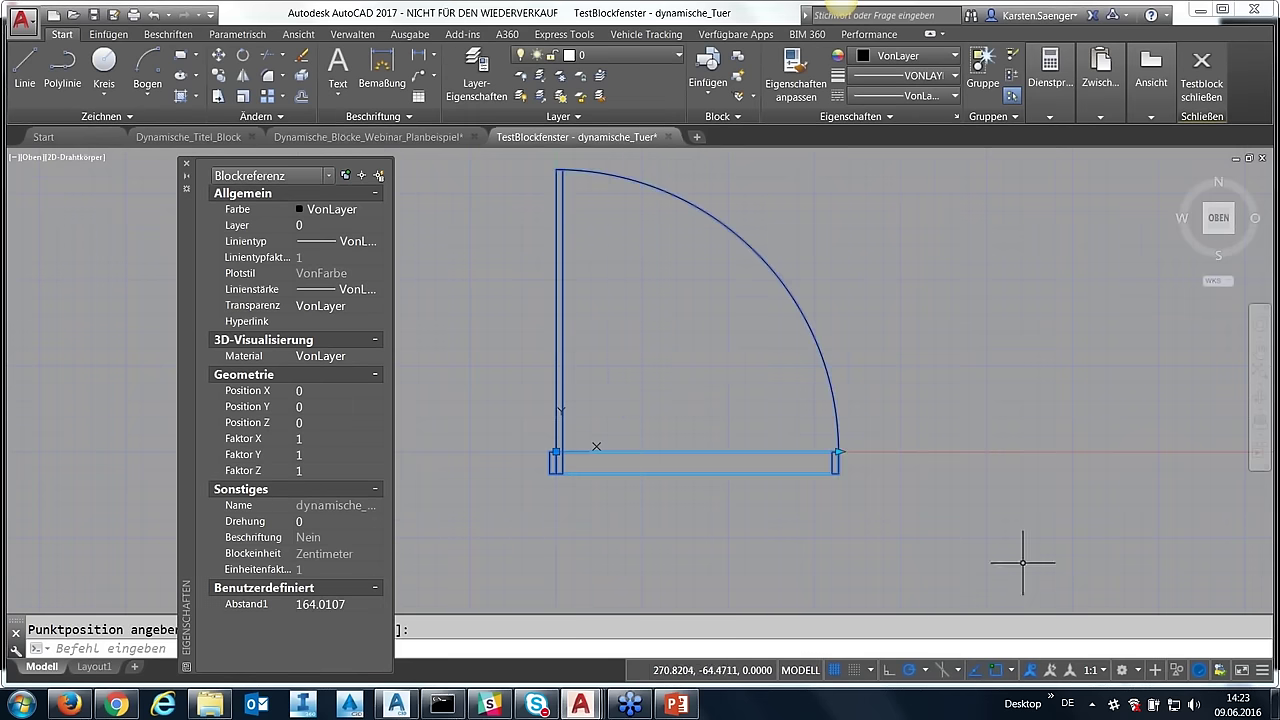
{"action": "left_click", "coordinate": [1205, 95]}
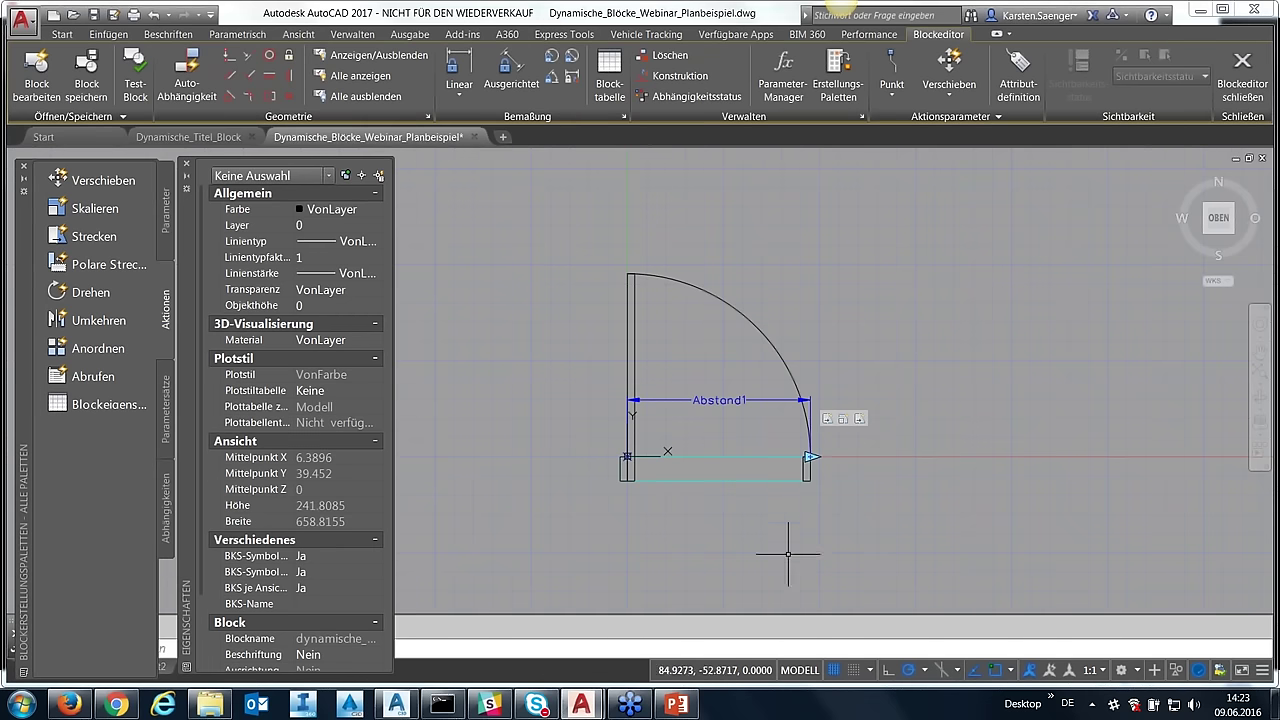
- Make Abstand1 a Liste distance type with values 95.25, 100, 150 and 200, then test the block
{"action": "left_click", "coordinate": [728, 400]}
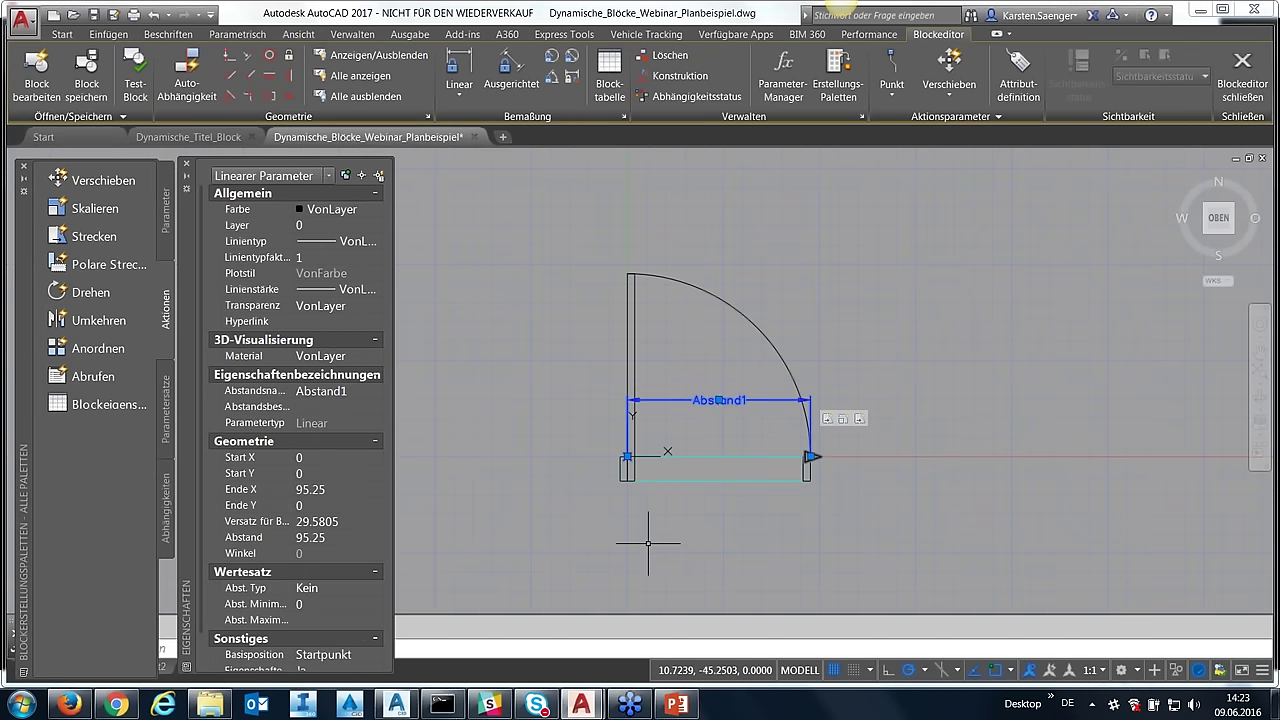
{"action": "left_click", "coordinate": [356, 588]}
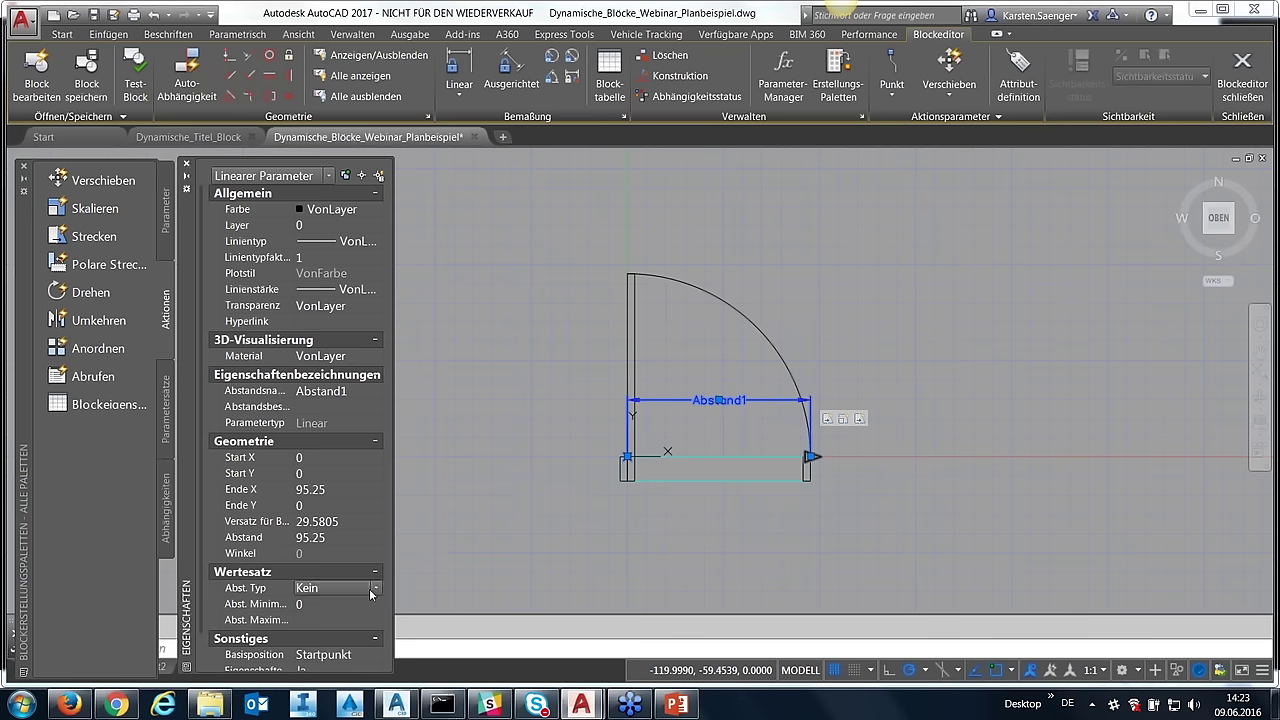
{"action": "left_click", "coordinate": [375, 591]}
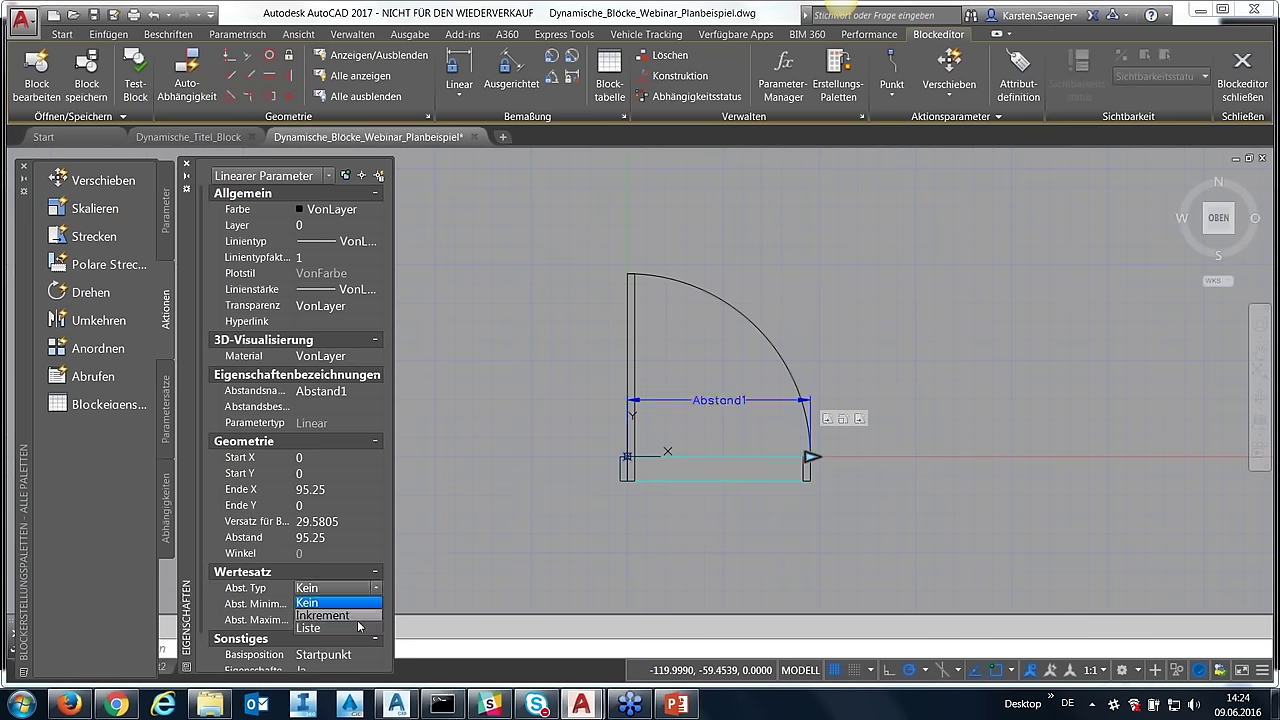
{"action": "left_click", "coordinate": [353, 627]}
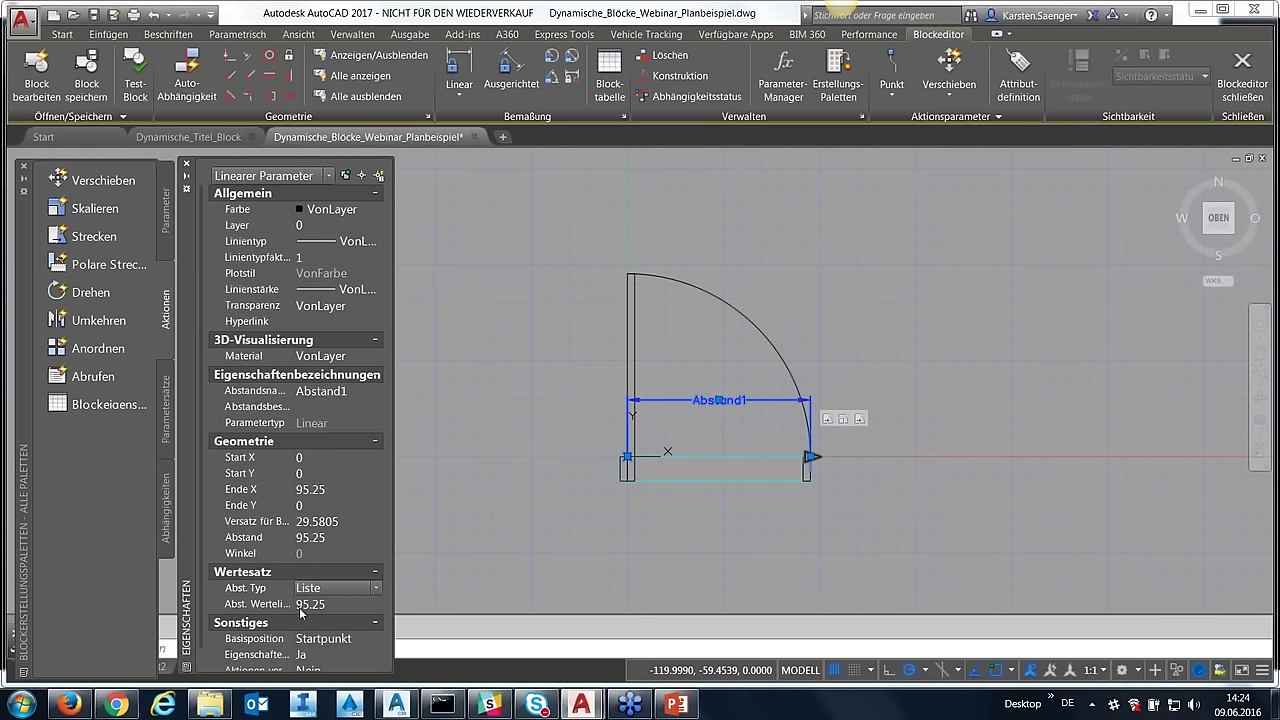
{"action": "left_click", "coordinate": [333, 605]}
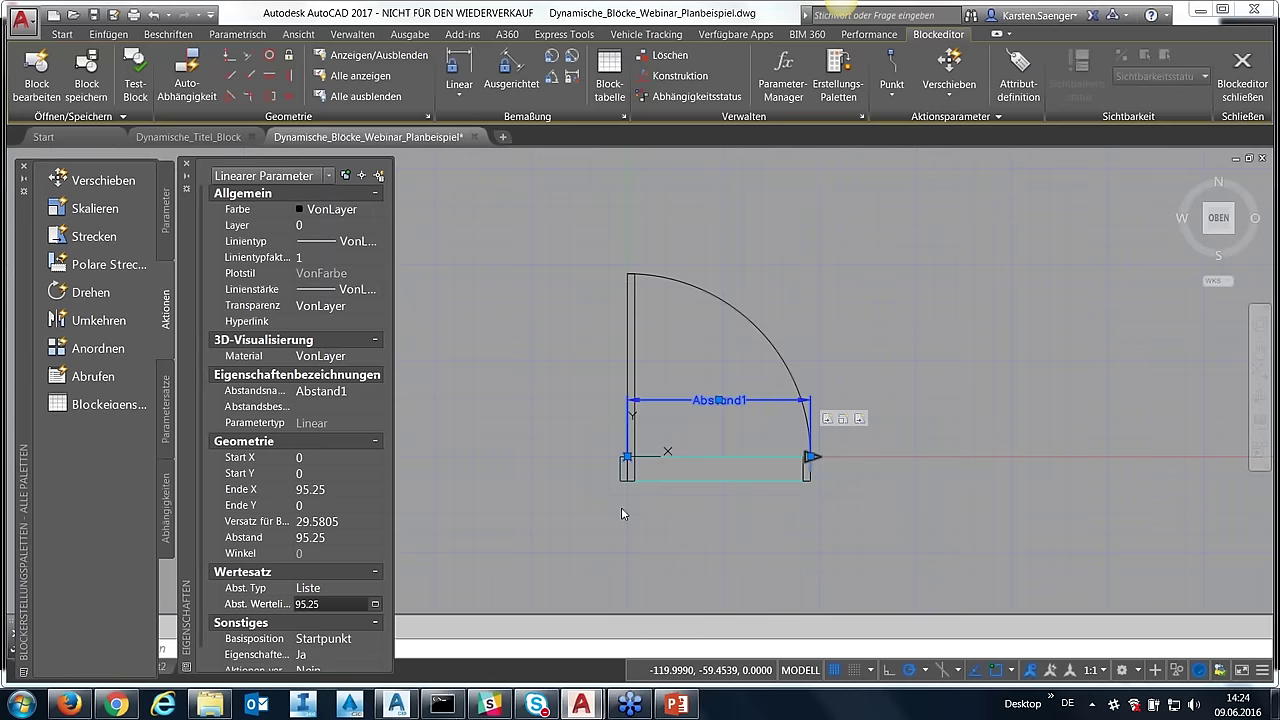
{"action": "left_click_drag", "start_coordinate": [590, 250], "coordinate": [405, 205]}
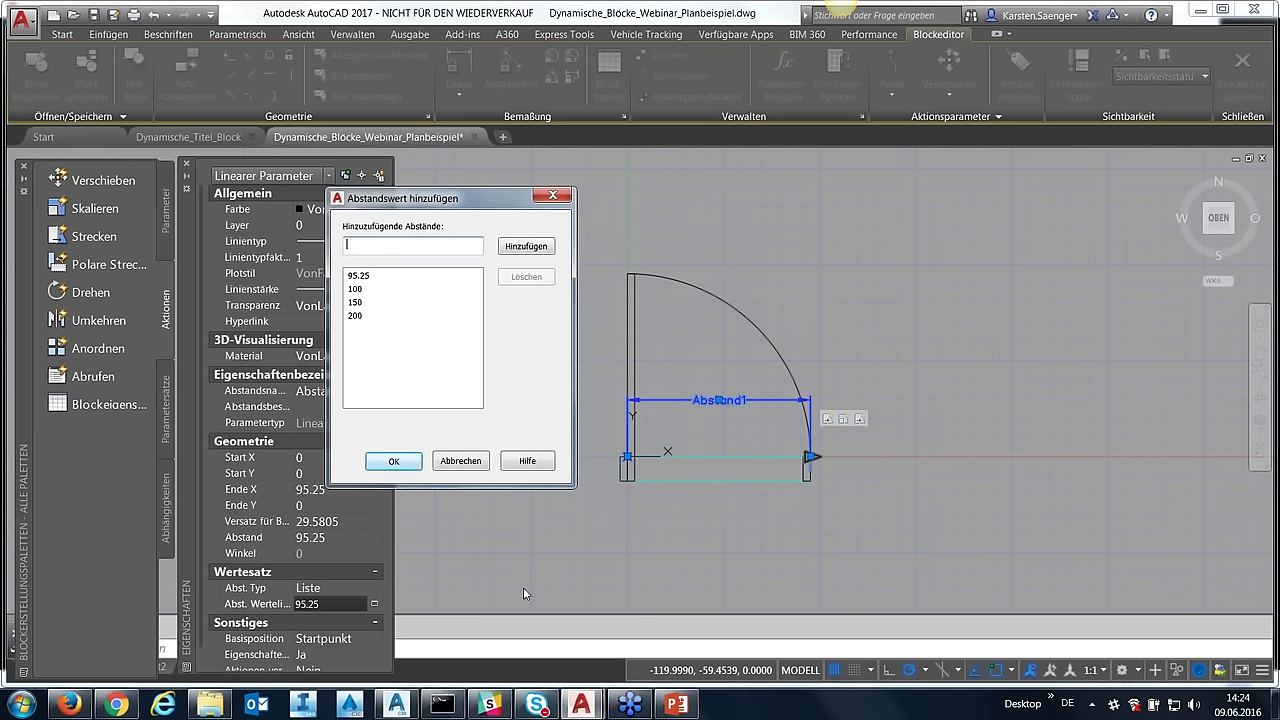
{"action": "left_click", "coordinate": [390, 462]}
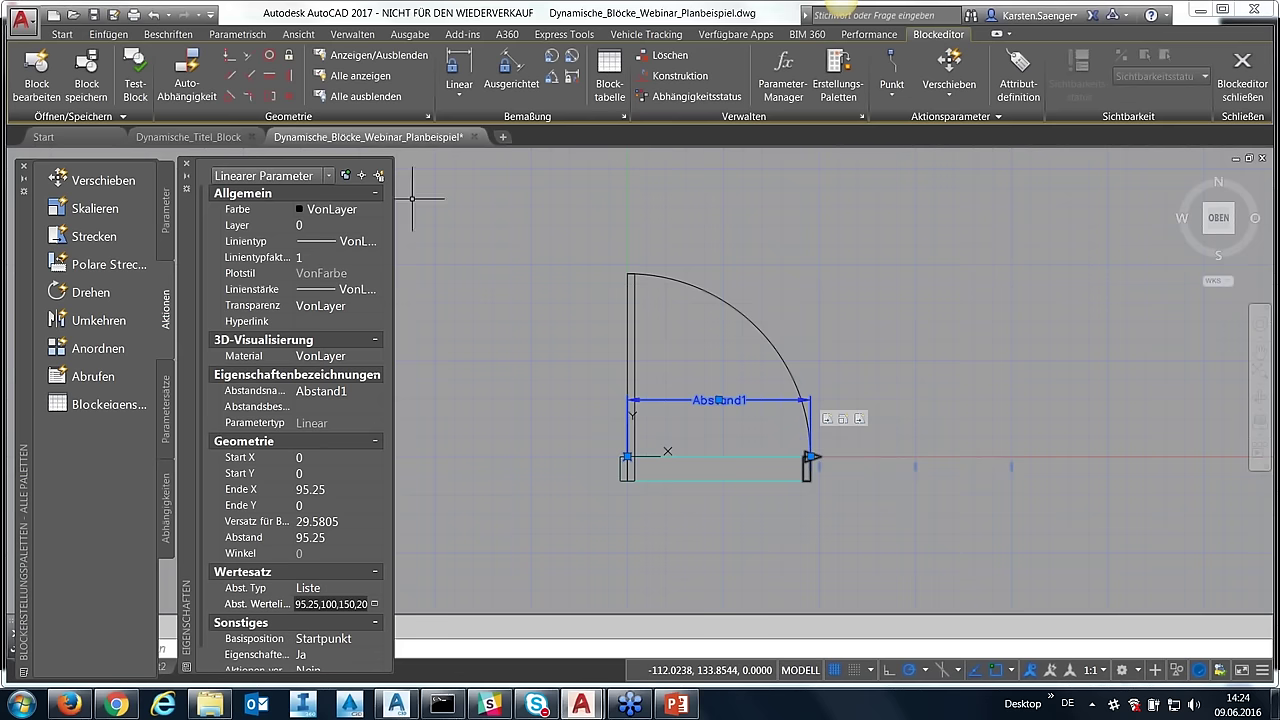
{"action": "left_click", "coordinate": [126, 76]}
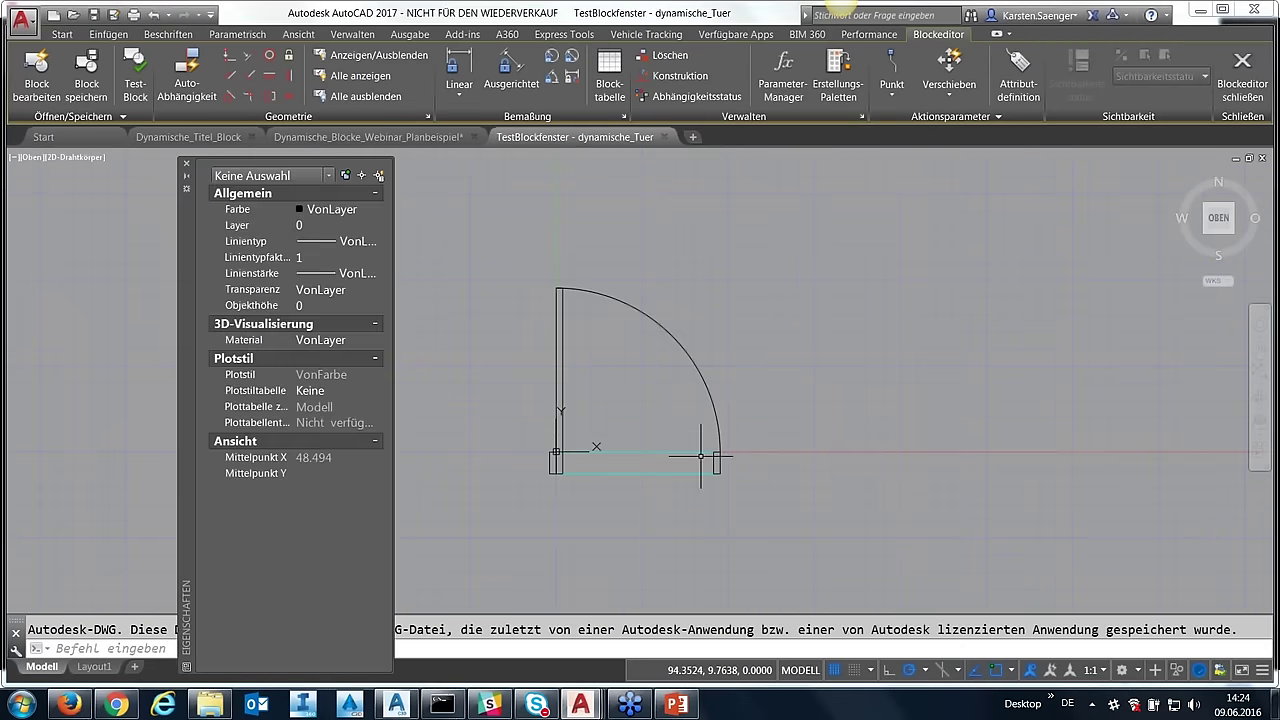
{"action": "left_click", "coordinate": [681, 457]}
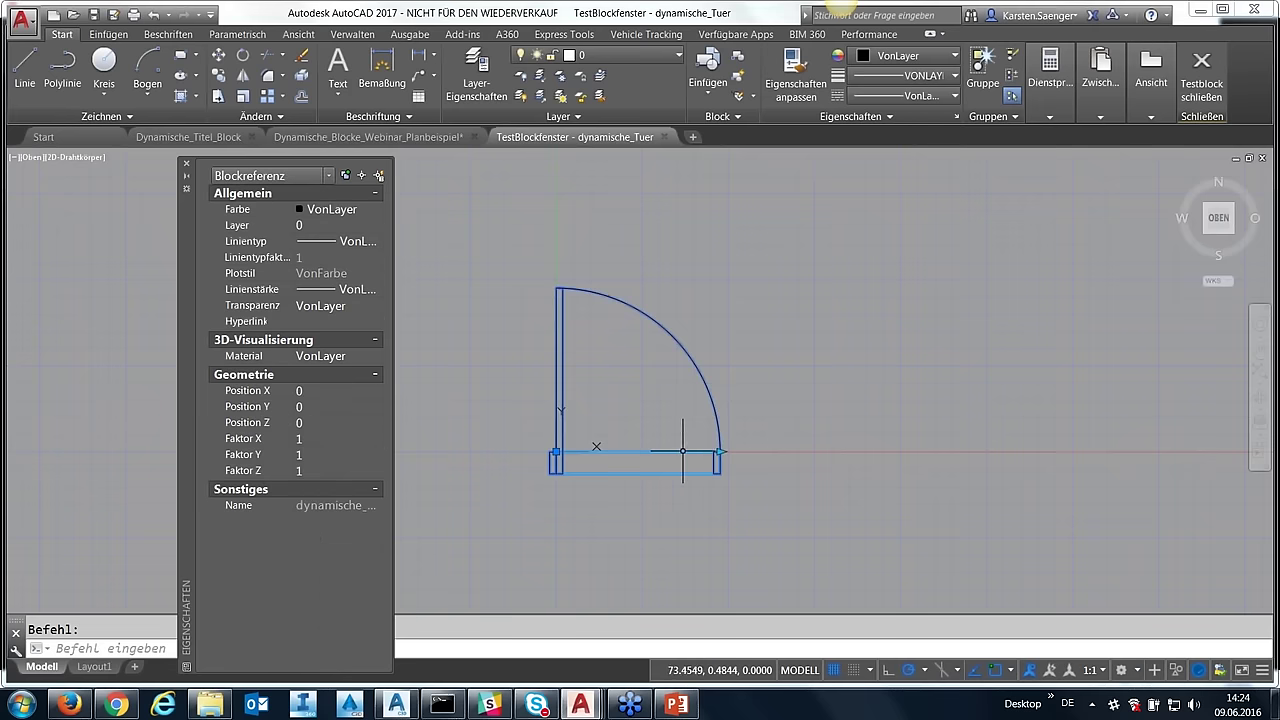
{"action": "left_click", "coordinate": [719, 451]}
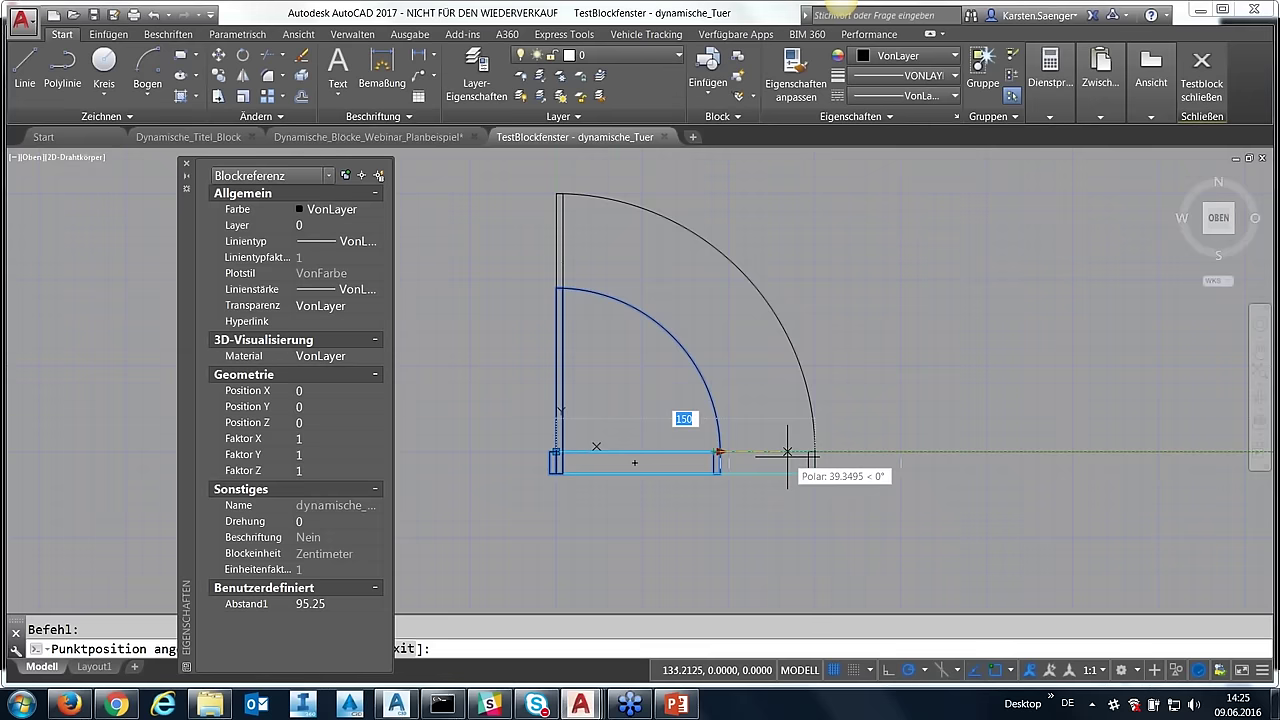
{"action": "left_click", "coordinate": [855, 452]}
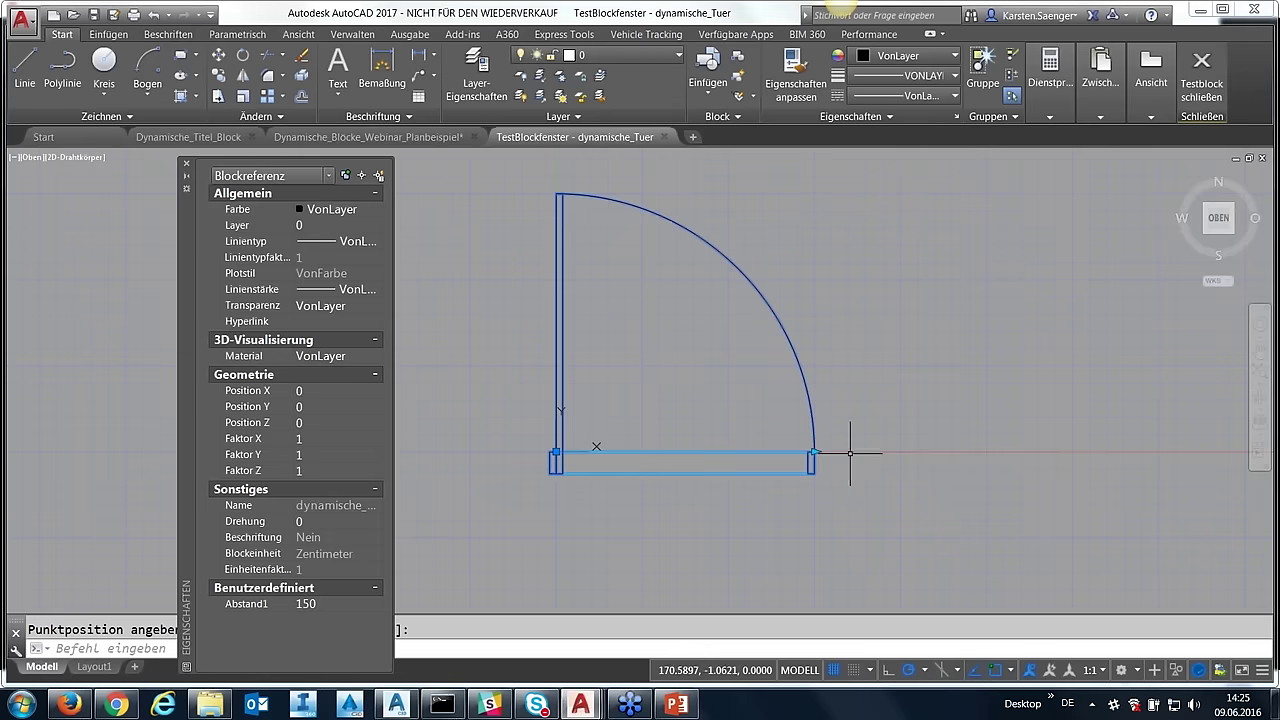
{"action": "left_click", "coordinate": [1215, 70]}
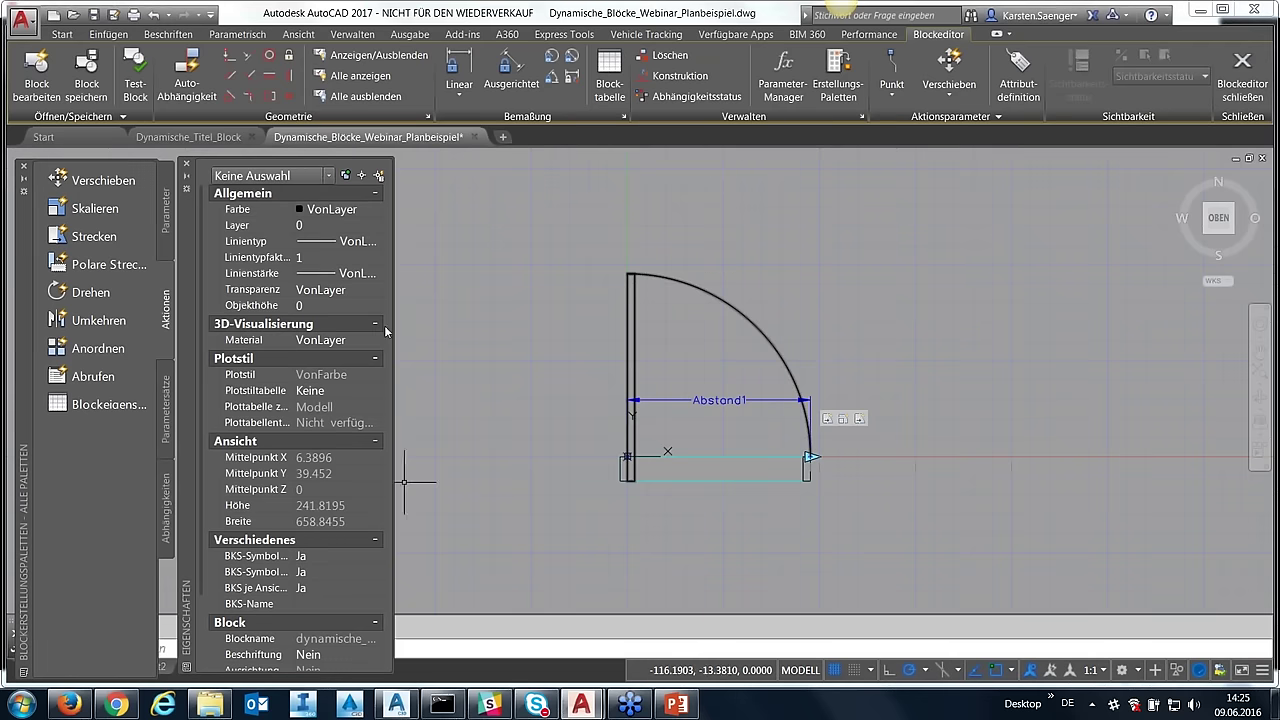
- Add flip parameter Umkehrstatus1 with a vertical axis from the door's bottom midpoint, label below the door
{"action": "left_click", "coordinate": [166, 210]}
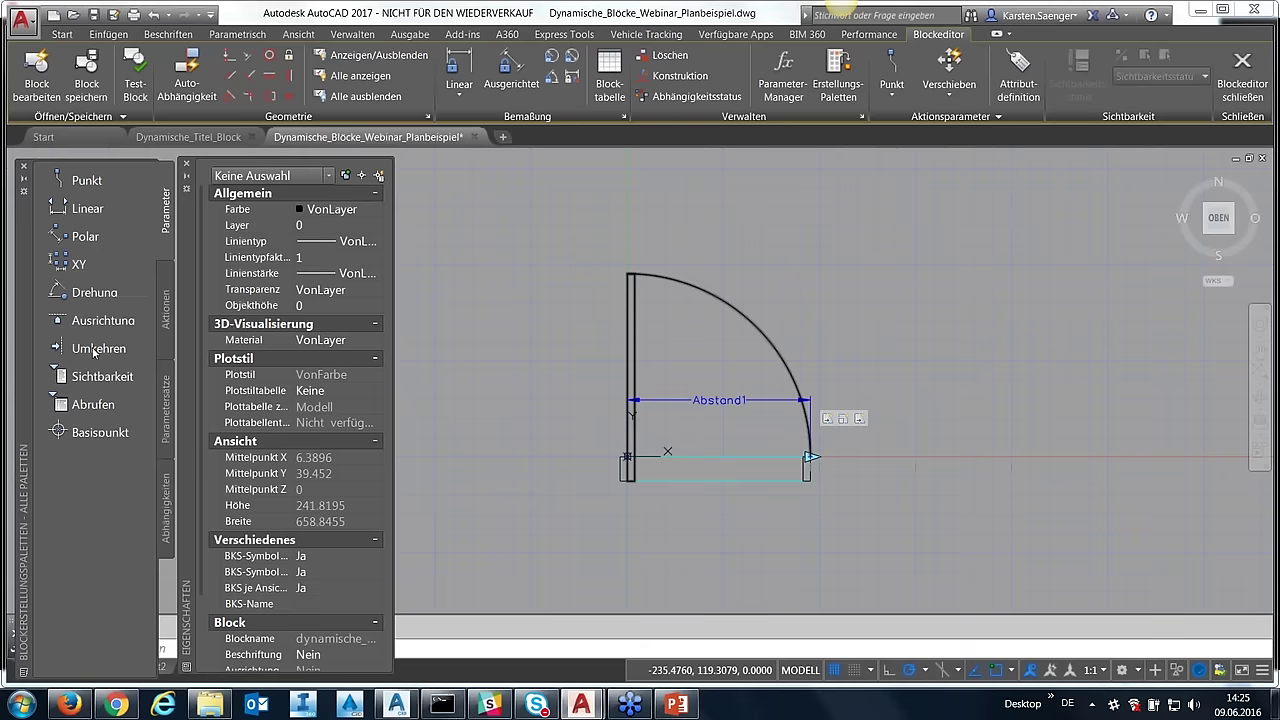
{"action": "left_click", "coordinate": [80, 348]}
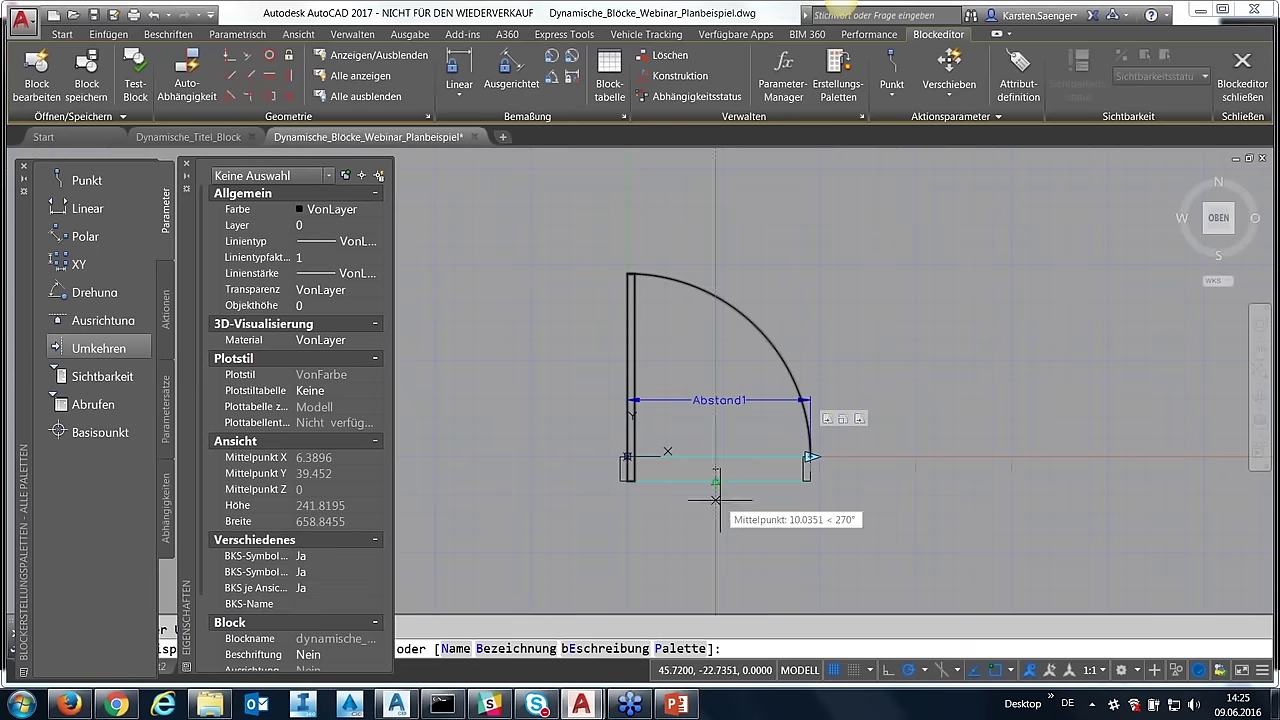
{"action": "left_click", "coordinate": [1013, 670]}
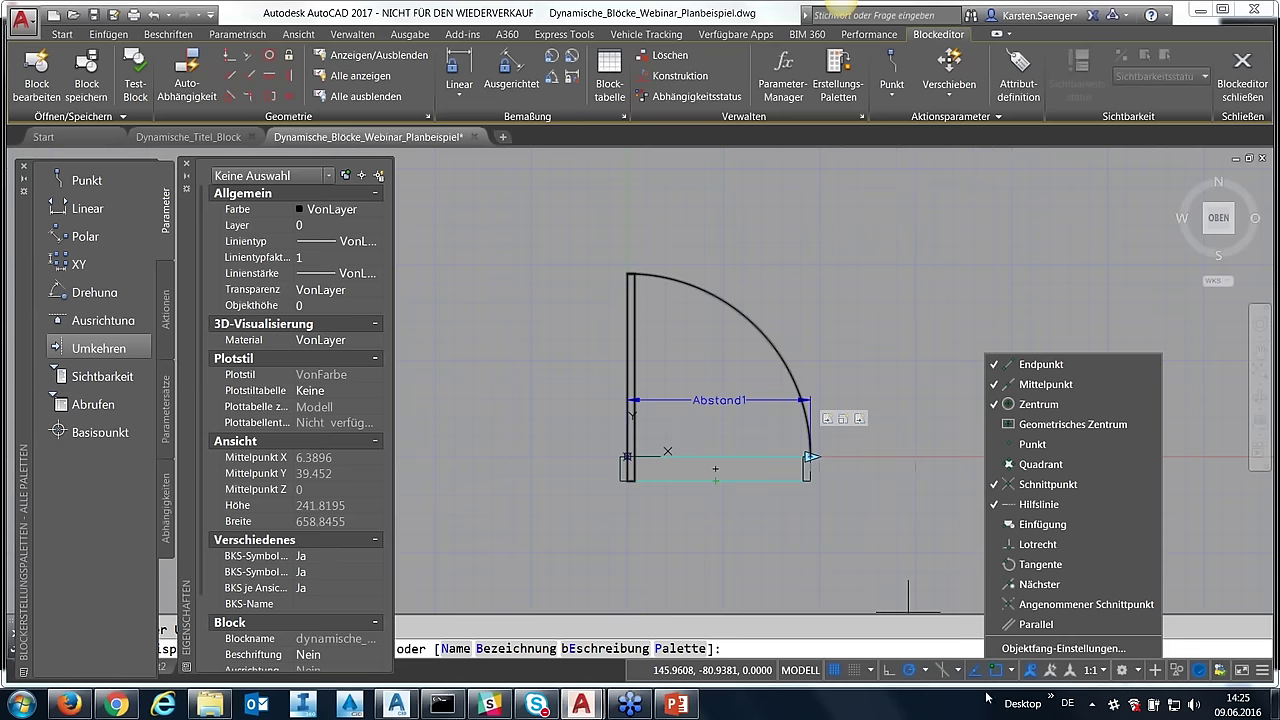
{"action": "left_click", "coordinate": [1013, 670]}
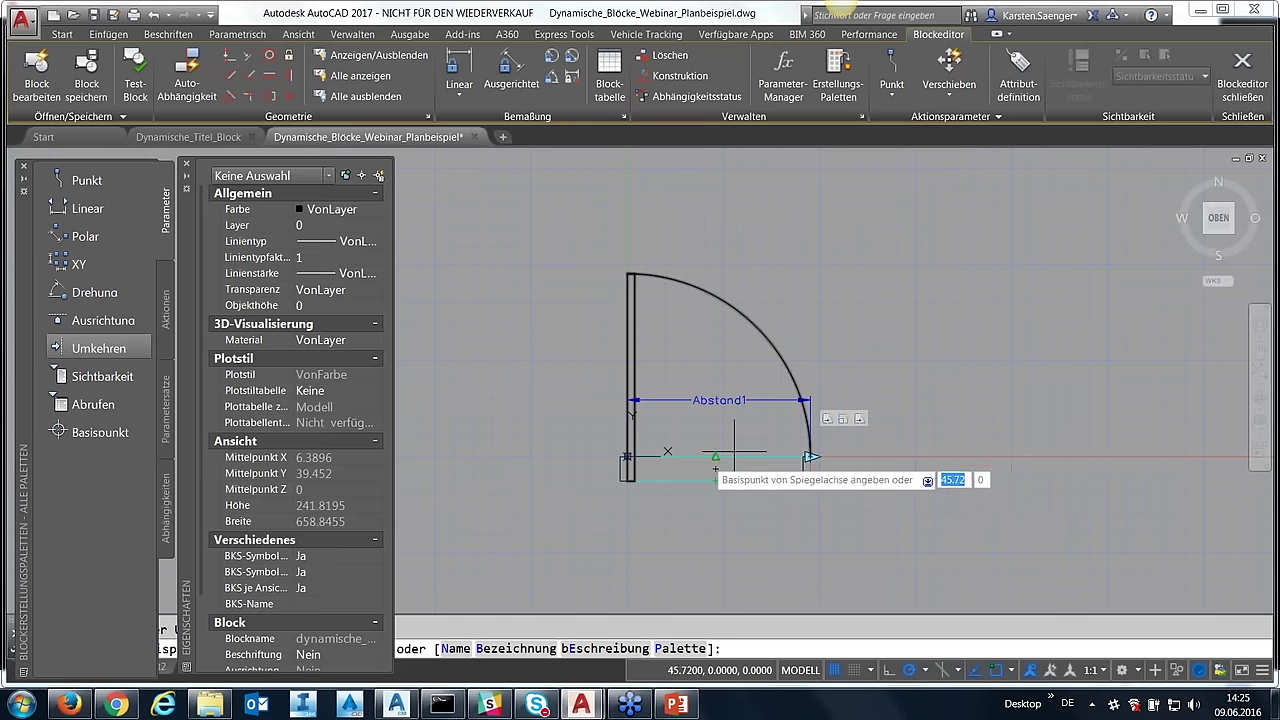
{"action": "left_click", "coordinate": [715, 481]}
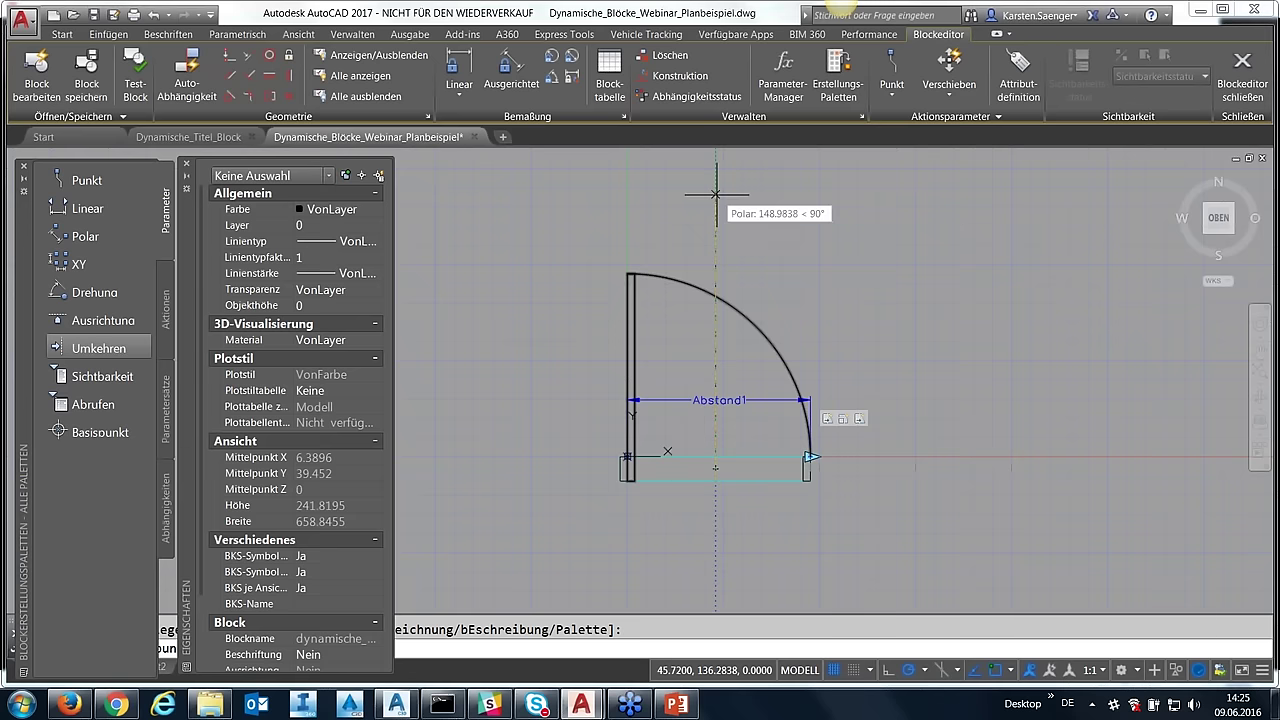
{"action": "left_click", "coordinate": [715, 193]}
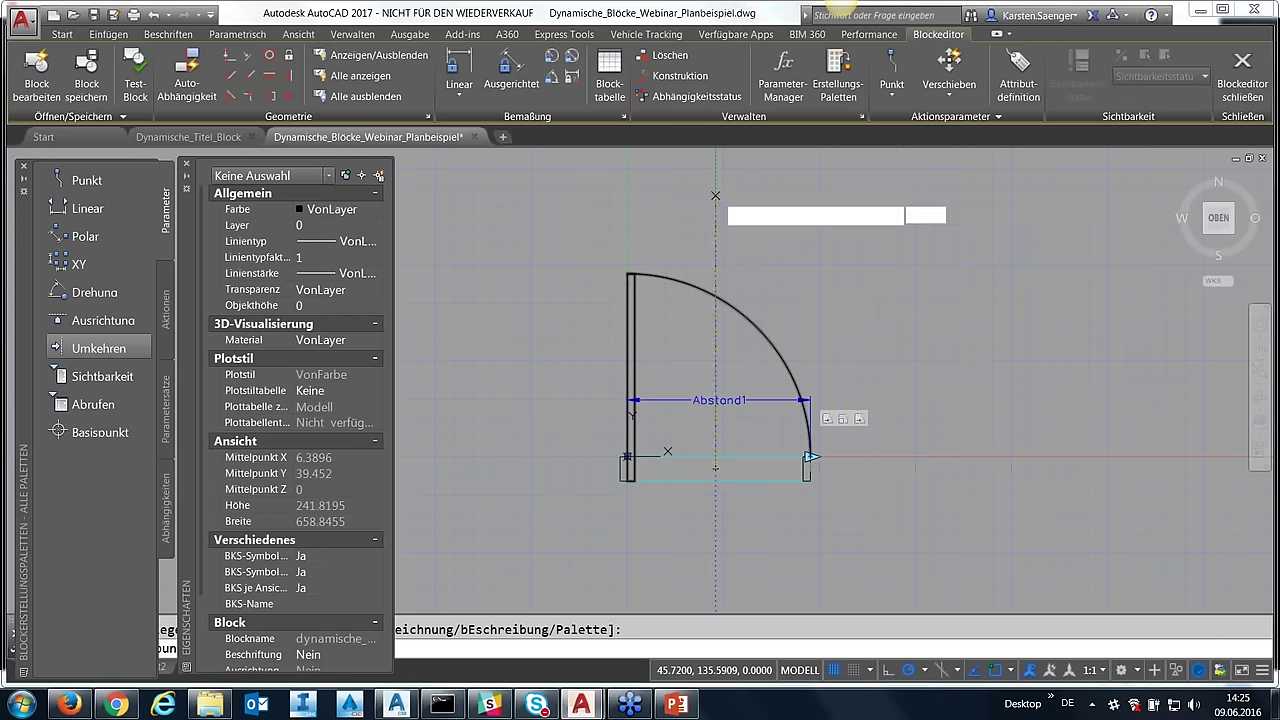
{"action": "left_click", "coordinate": [725, 520]}
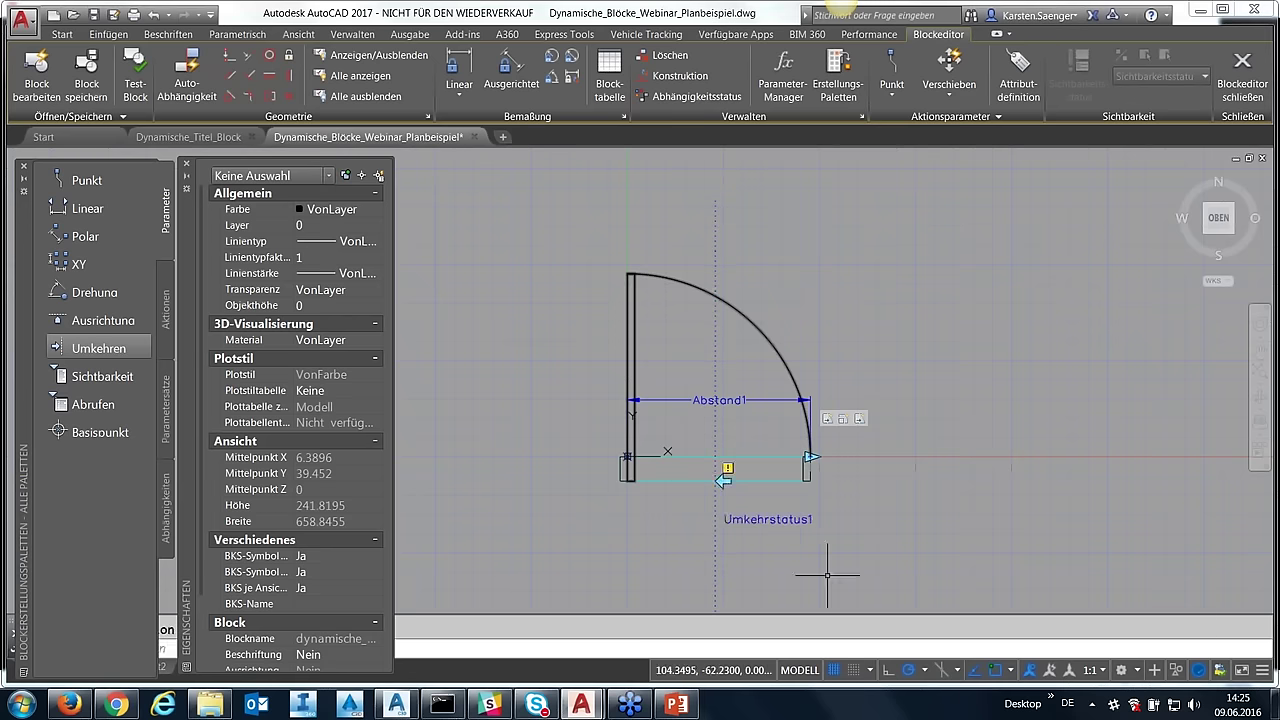
{"action": "left_click", "coordinate": [735, 400]}
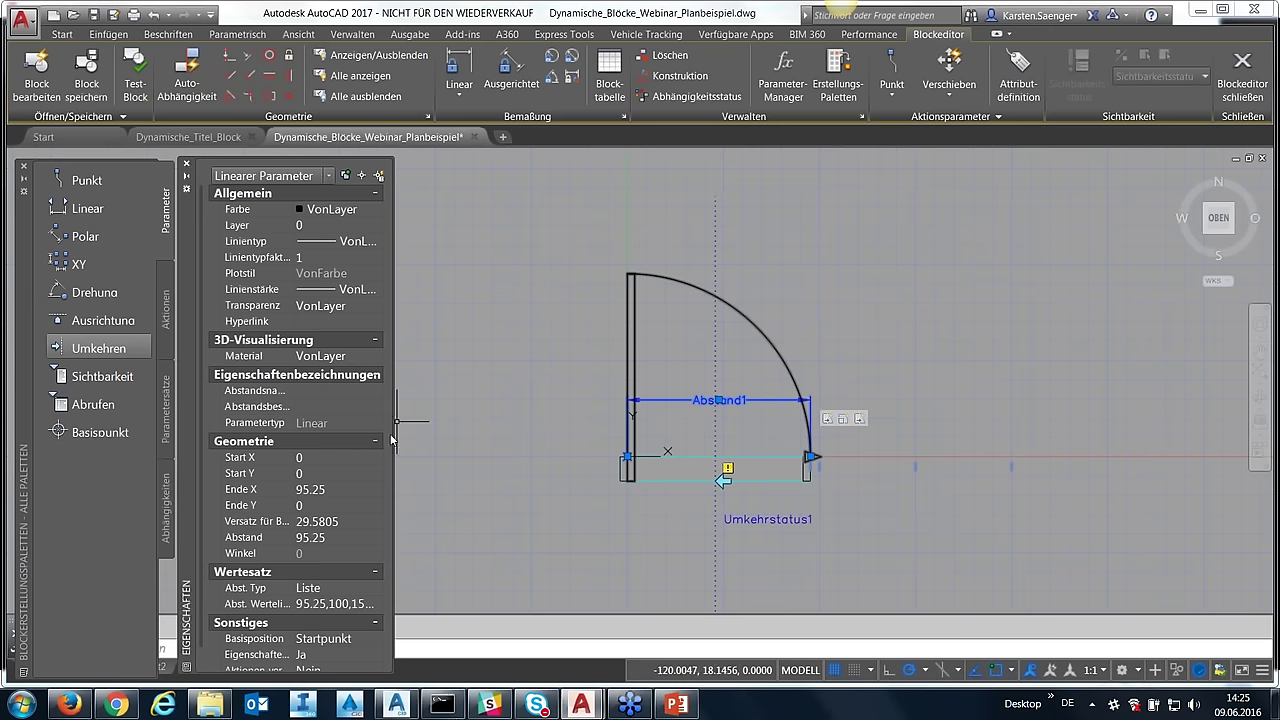
- Rename the distance parameter from Abstand1 to Skalieren in Properties
{"action": "left_click", "coordinate": [330, 391]}
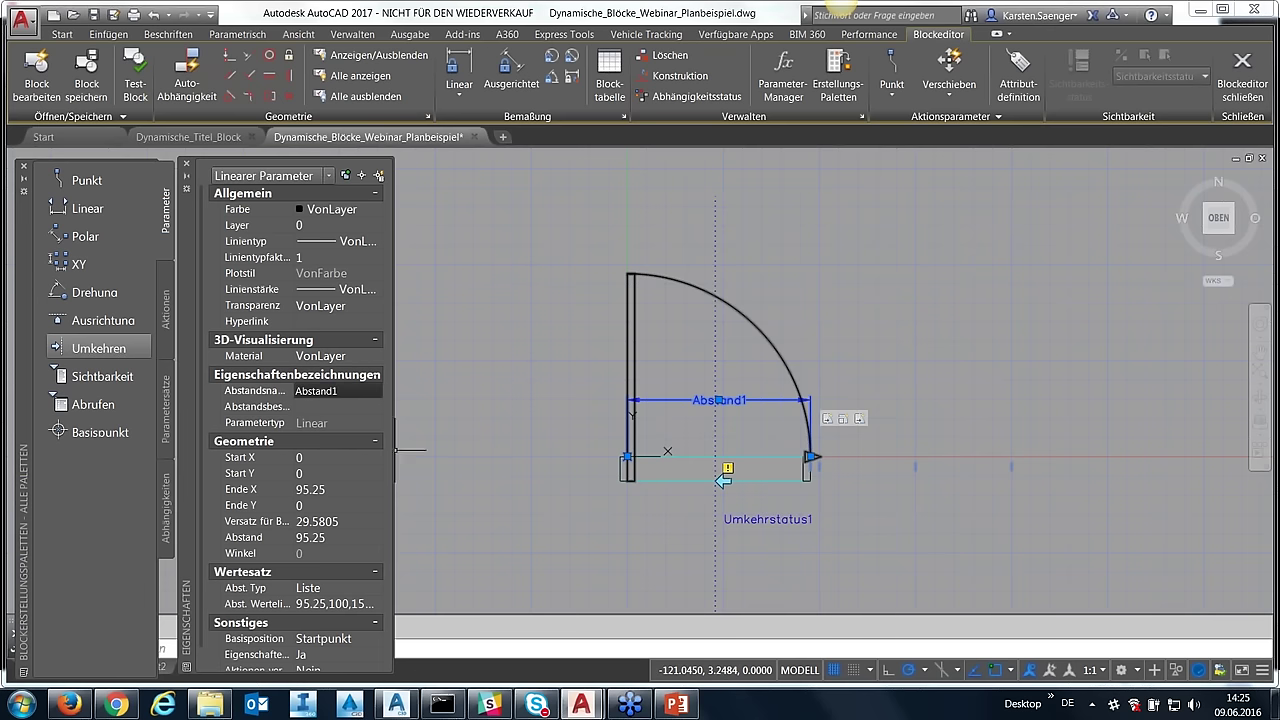
{"action": "key", "text": "BackSpace"}
{"action": "key", "text": "ctrl+z"}
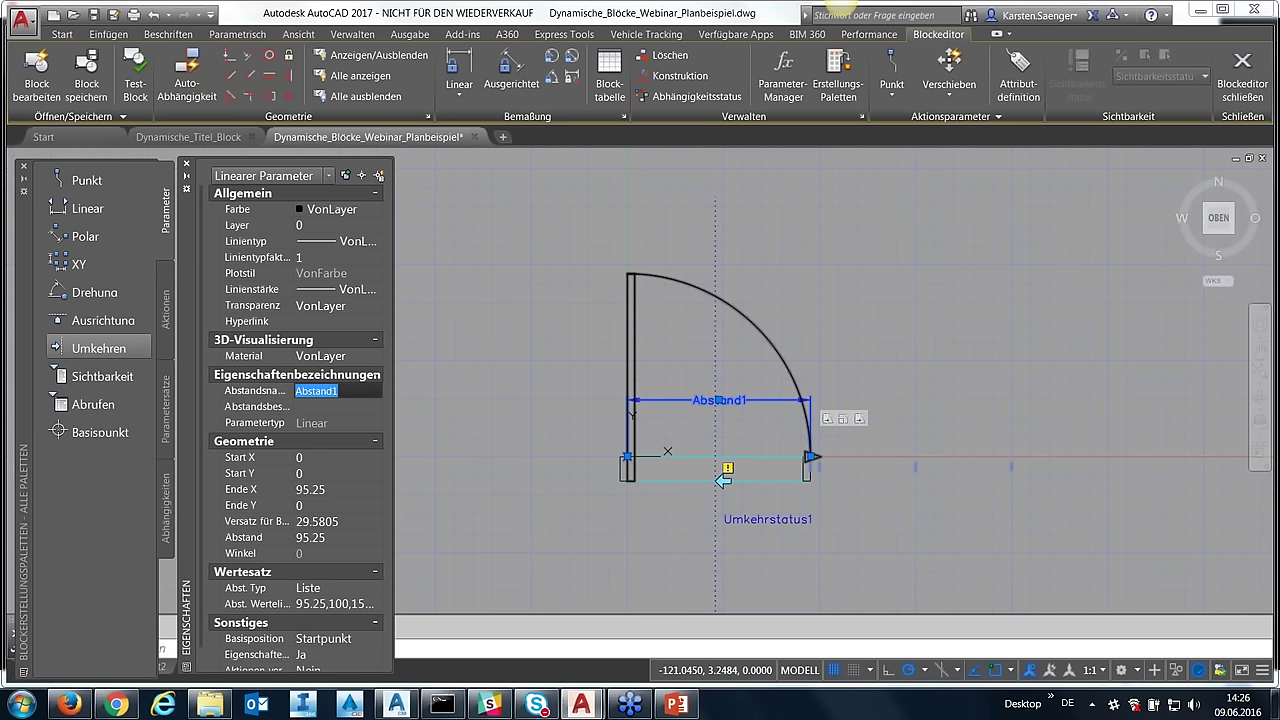
{"action": "type", "text": "Skalieren"}
{"action": "key", "text": "Return"}
- Rename the flip parameter from Umkehrstatus1 to 'spiegeln RL'
{"action": "left_click", "coordinate": [766, 519]}
{"action": "key", "text": "Escape"}
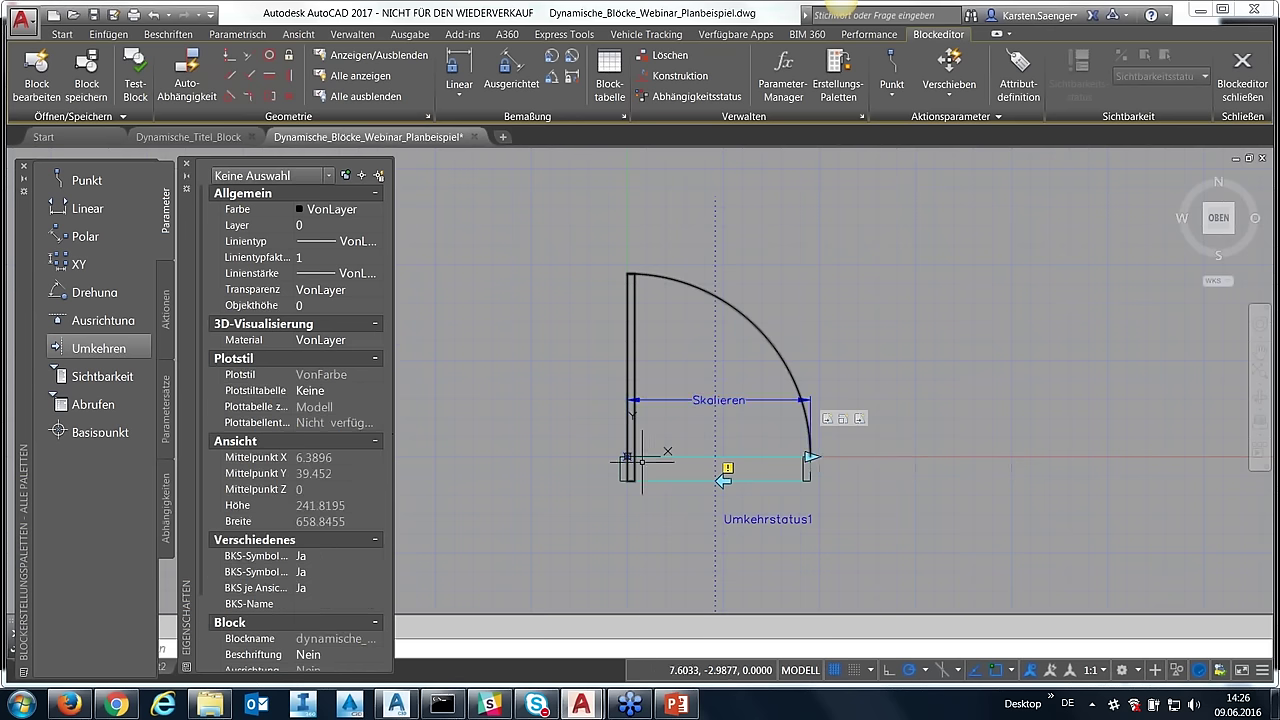
{"action": "left_click", "coordinate": [766, 519]}
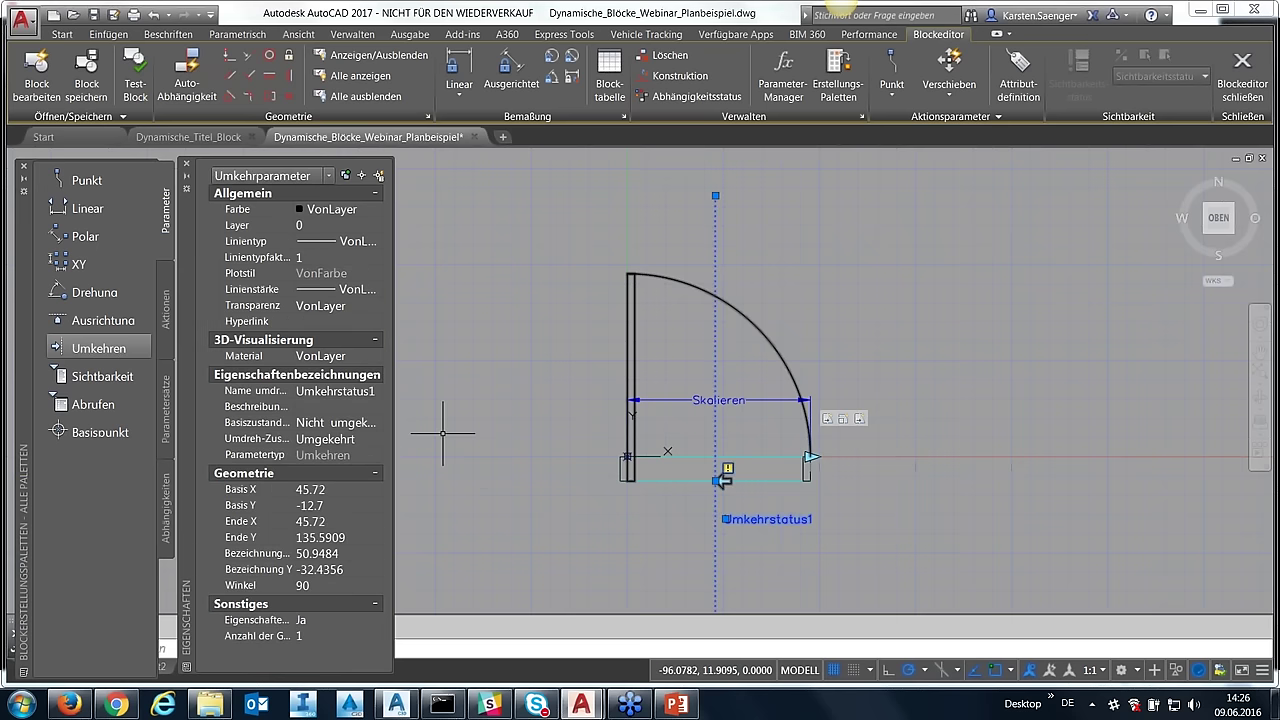
{"action": "left_click", "coordinate": [330, 391]}
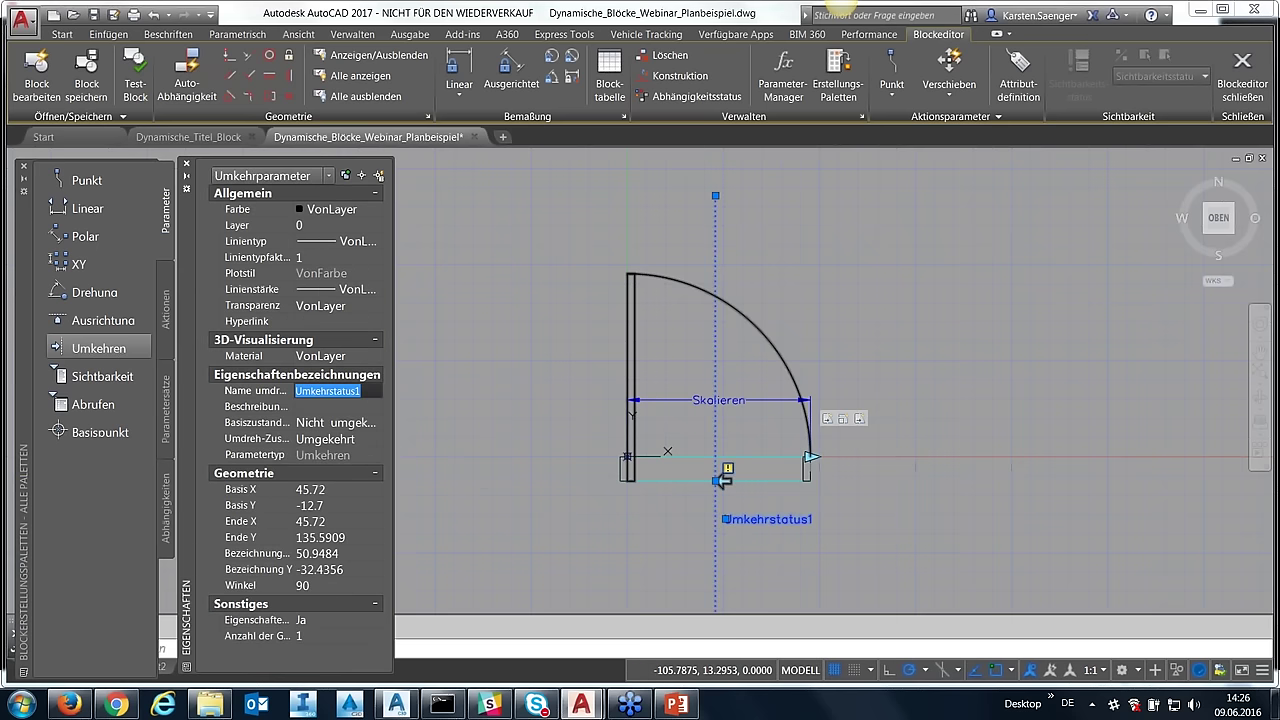
{"action": "type", "text": "spiegeln RL"}
{"action": "key", "text": "Return"}
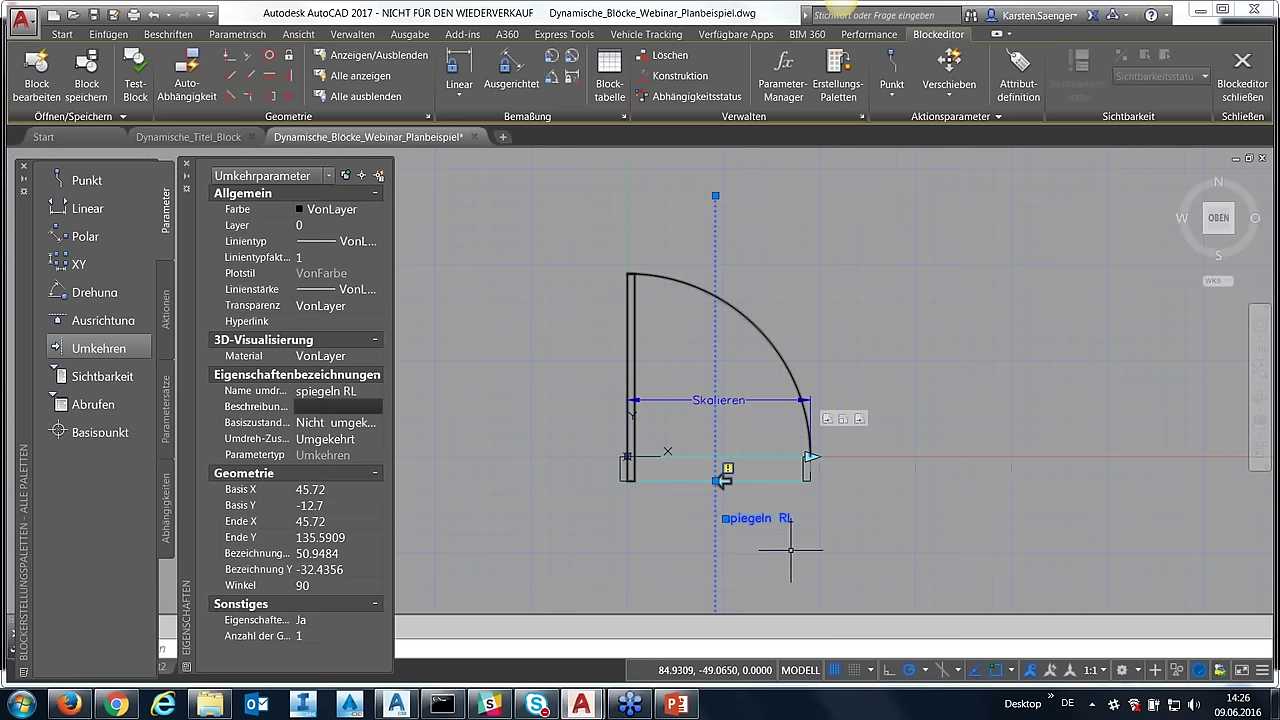
{"action": "key", "text": "Escape"}
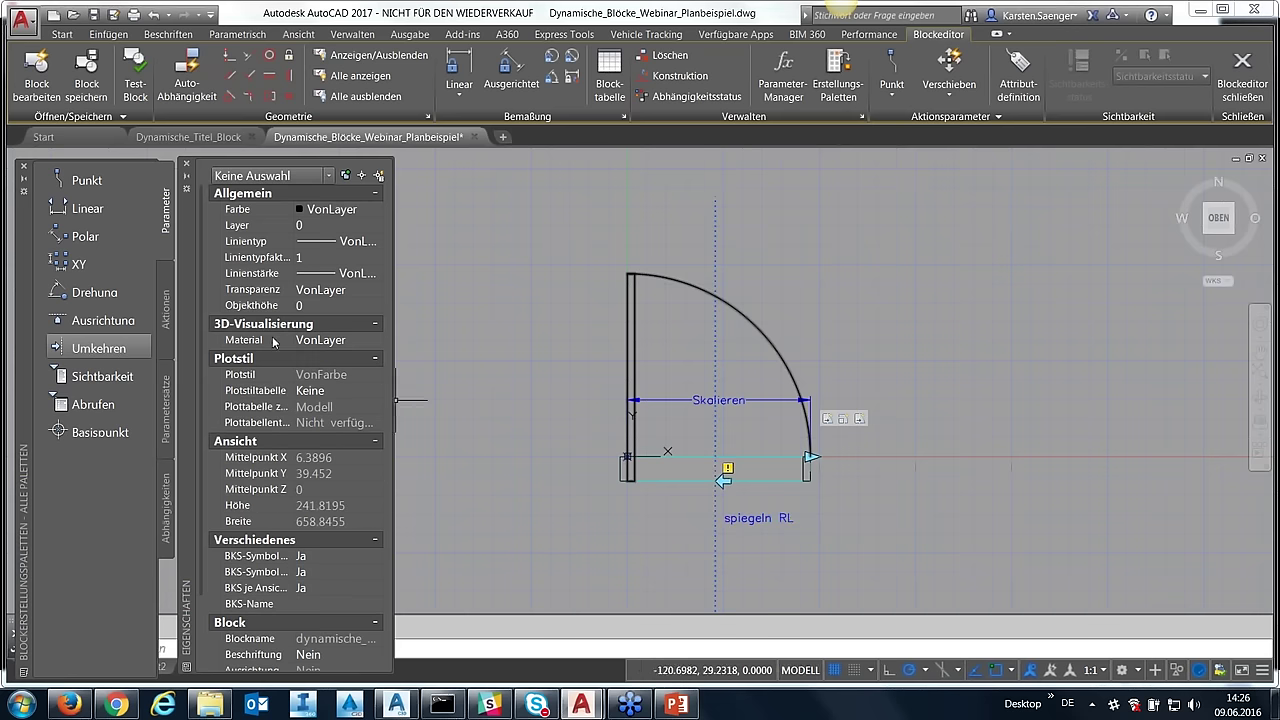
{"action": "left_click", "coordinate": [167, 309]}
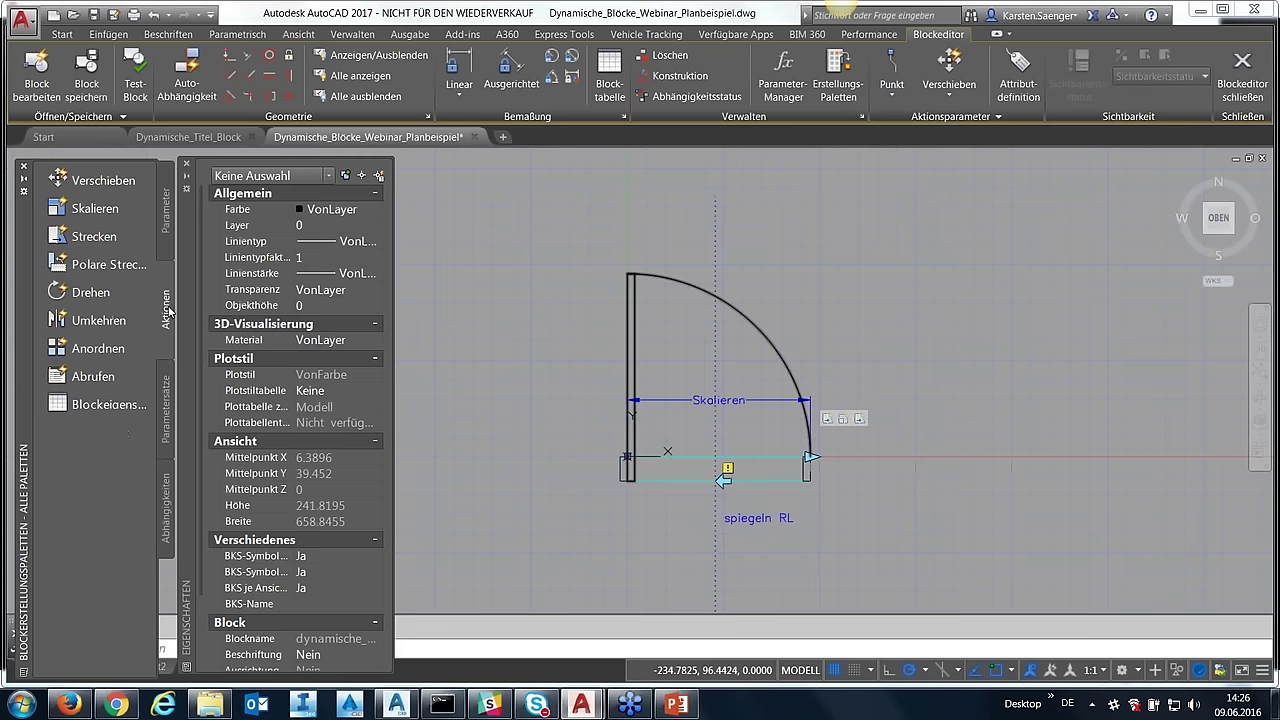
- Add an Umkehren flip action on spiegeln RL acting on the door's swing arc and leaf
{"action": "left_click", "coordinate": [97, 322]}
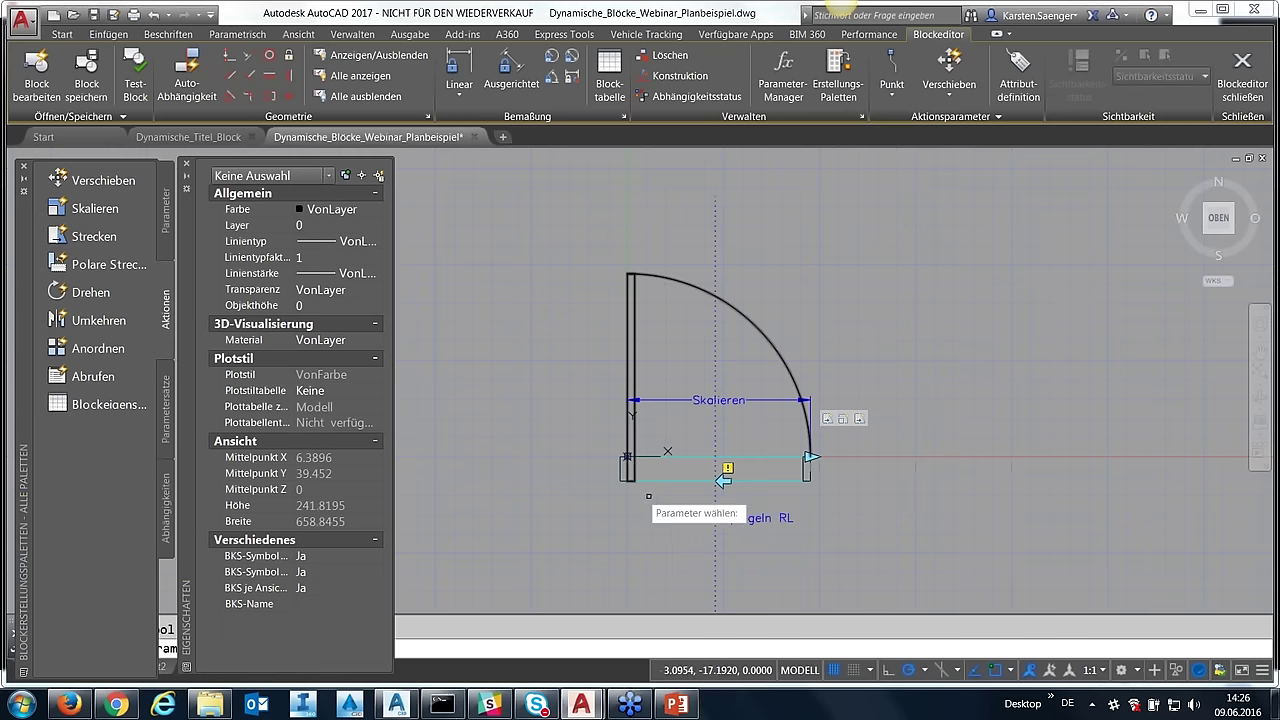
{"action": "left_click", "coordinate": [740, 521]}
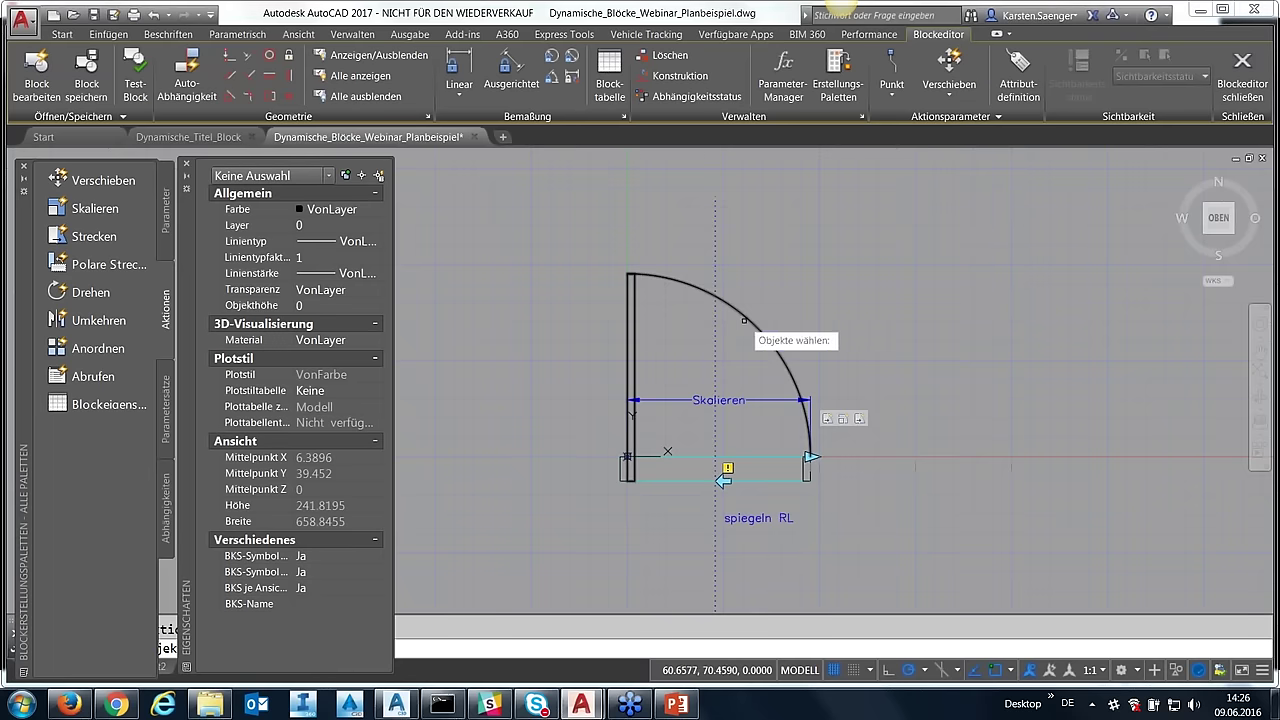
{"action": "left_click", "coordinate": [762, 334]}
{"action": "left_click", "coordinate": [636, 326]}
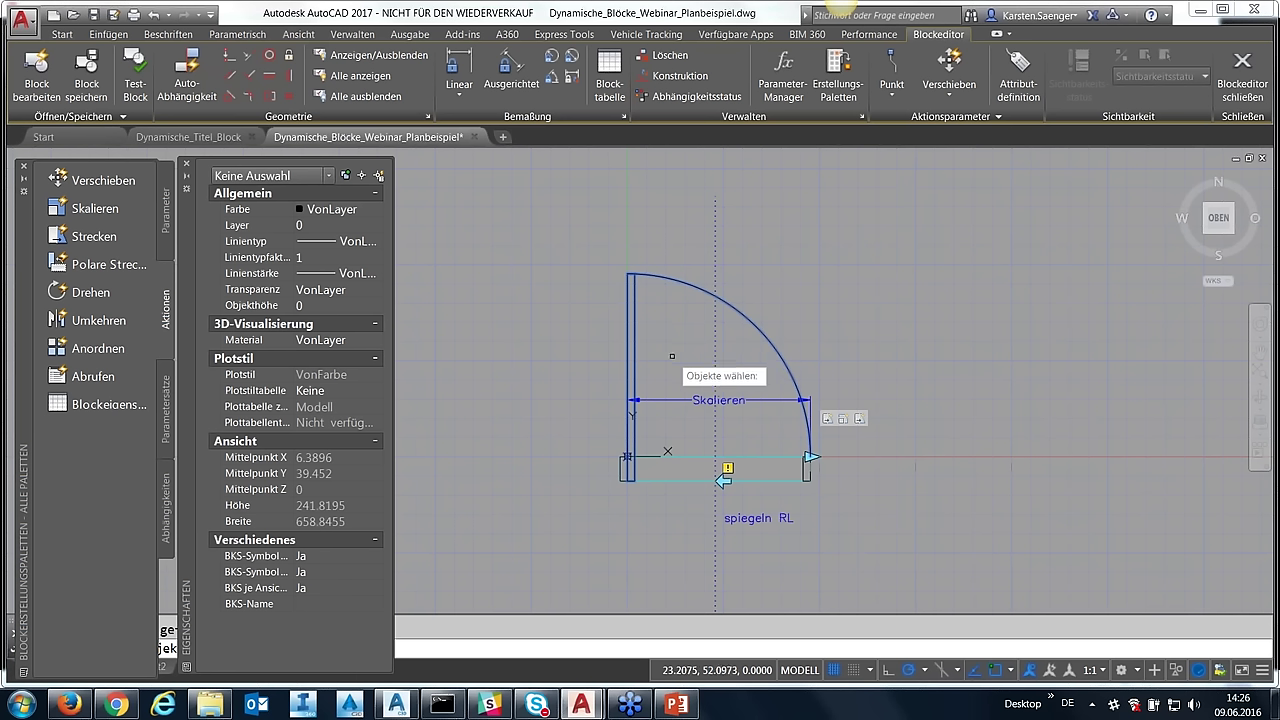
{"action": "key", "text": "Return"}
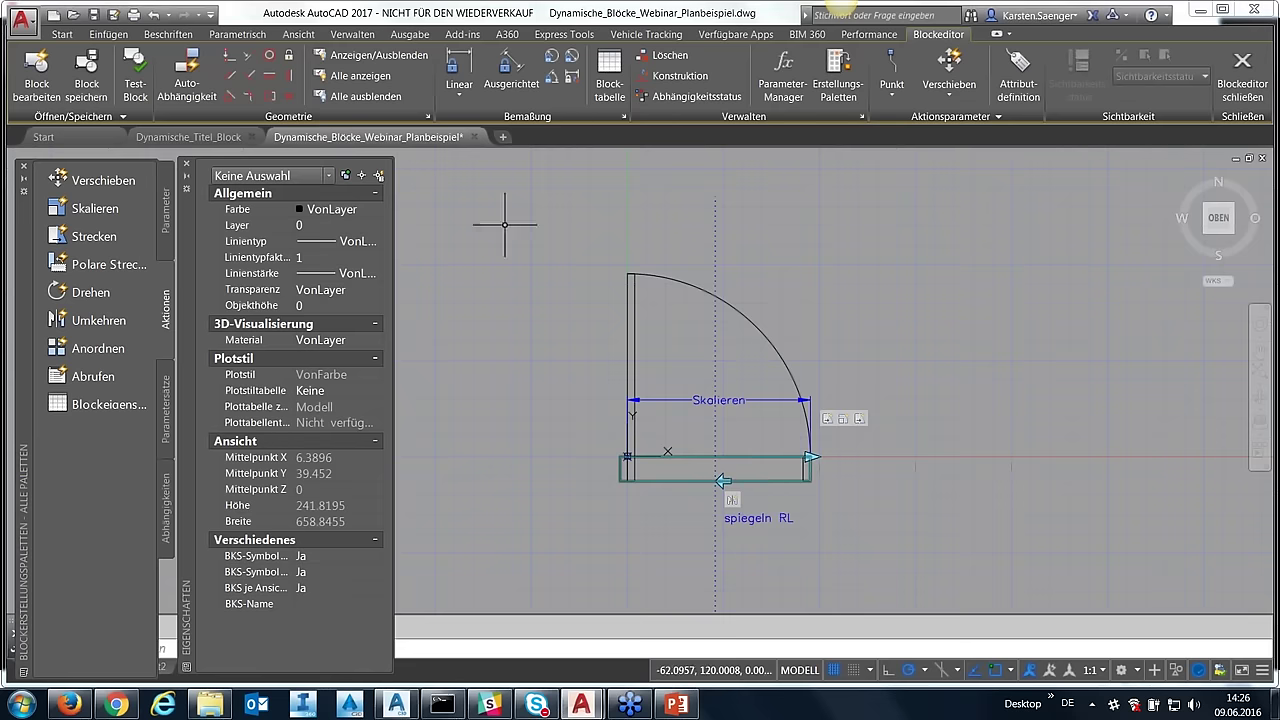
{"action": "left_click", "coordinate": [137, 86]}
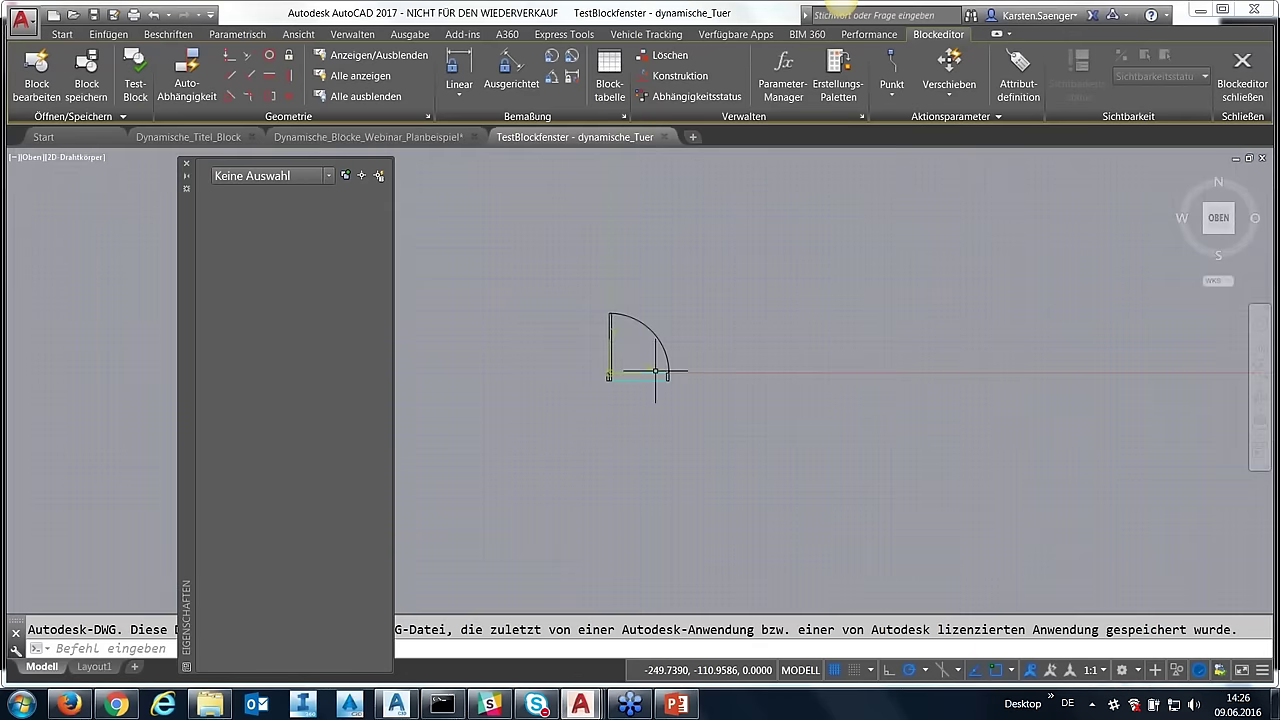
- In the test window, flip the door back and forth, widen it to 150, flip it again, then close
{"action": "scroll", "coordinate": [655, 372], "scroll_direction": "up", "scroll_amount": 5}
{"action": "left_click", "coordinate": [608, 391]}
{"action": "scroll", "coordinate": [608, 391], "scroll_direction": "down", "scroll_amount": 2}
{"action": "left_click", "coordinate": [608, 391]}
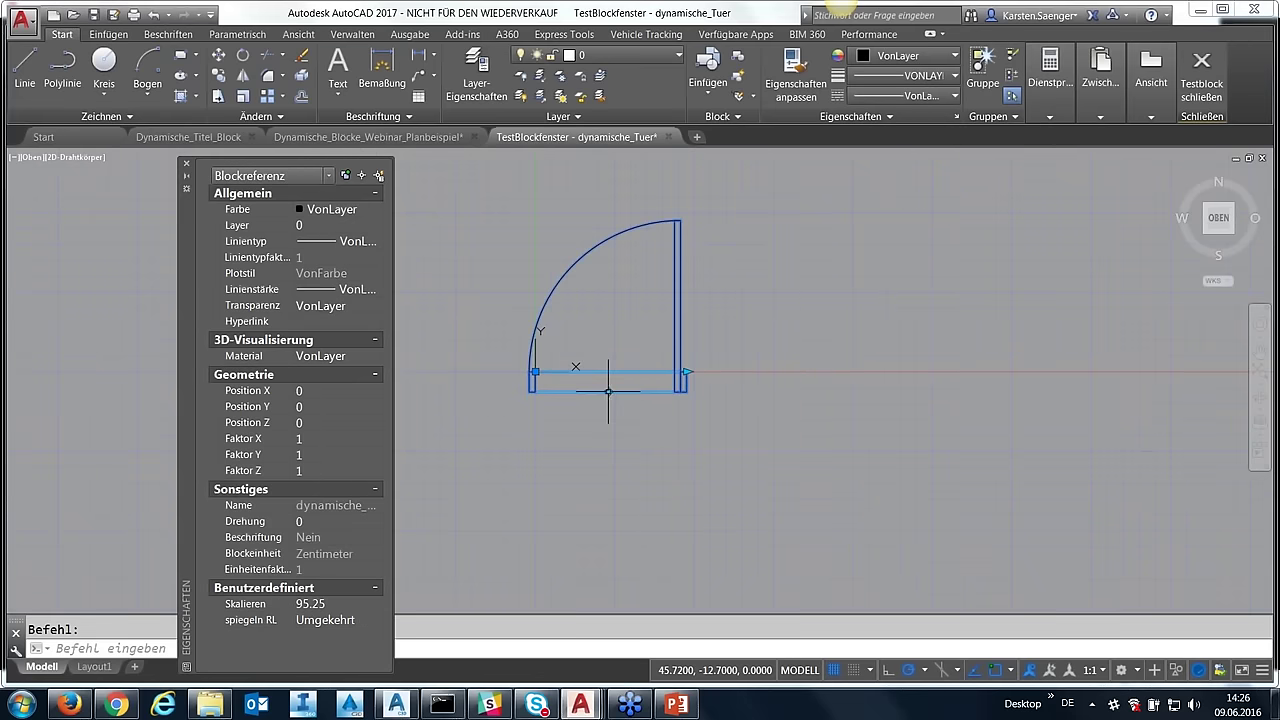
{"action": "left_click", "coordinate": [608, 391]}
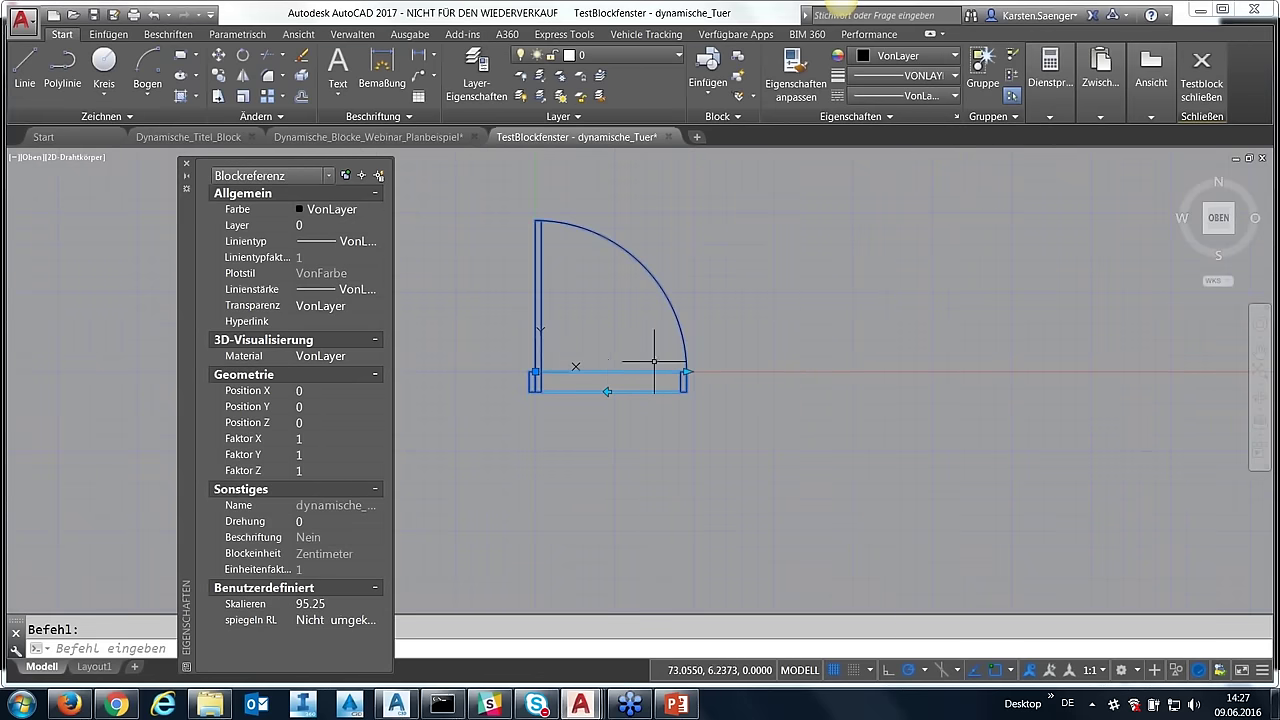
{"action": "left_click", "coordinate": [686, 388]}
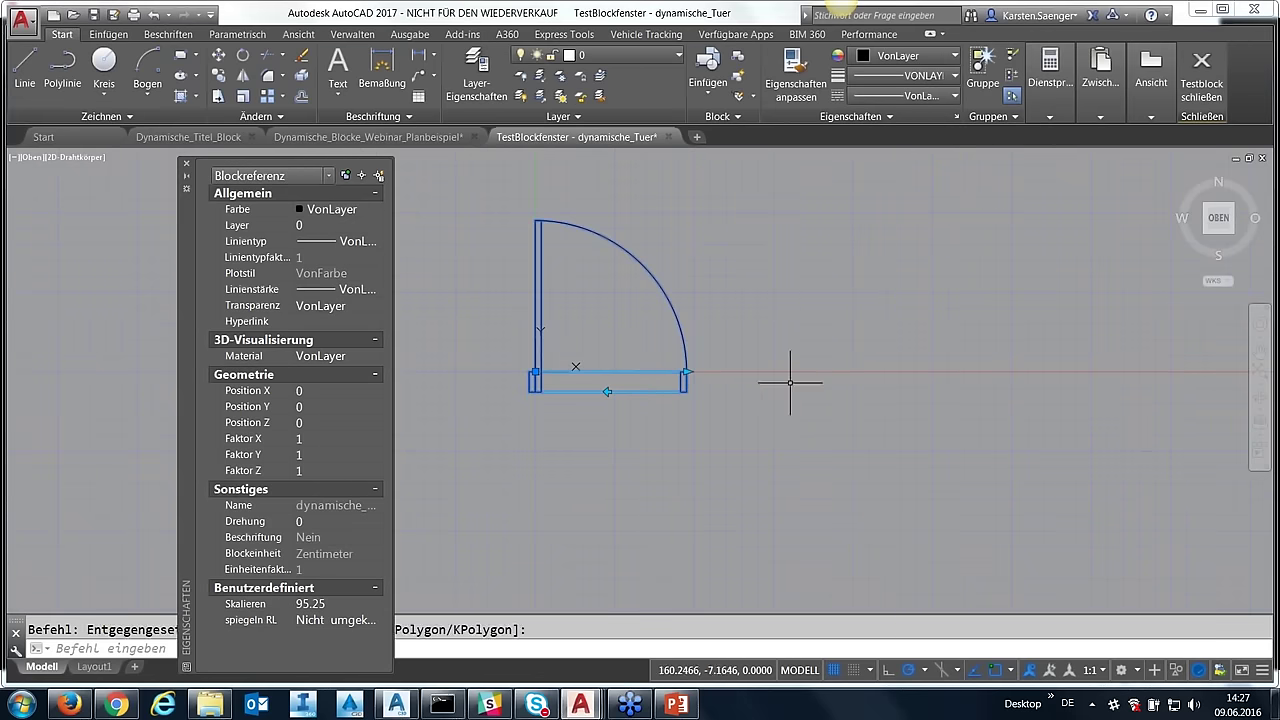
{"action": "left_click", "coordinate": [686, 371]}
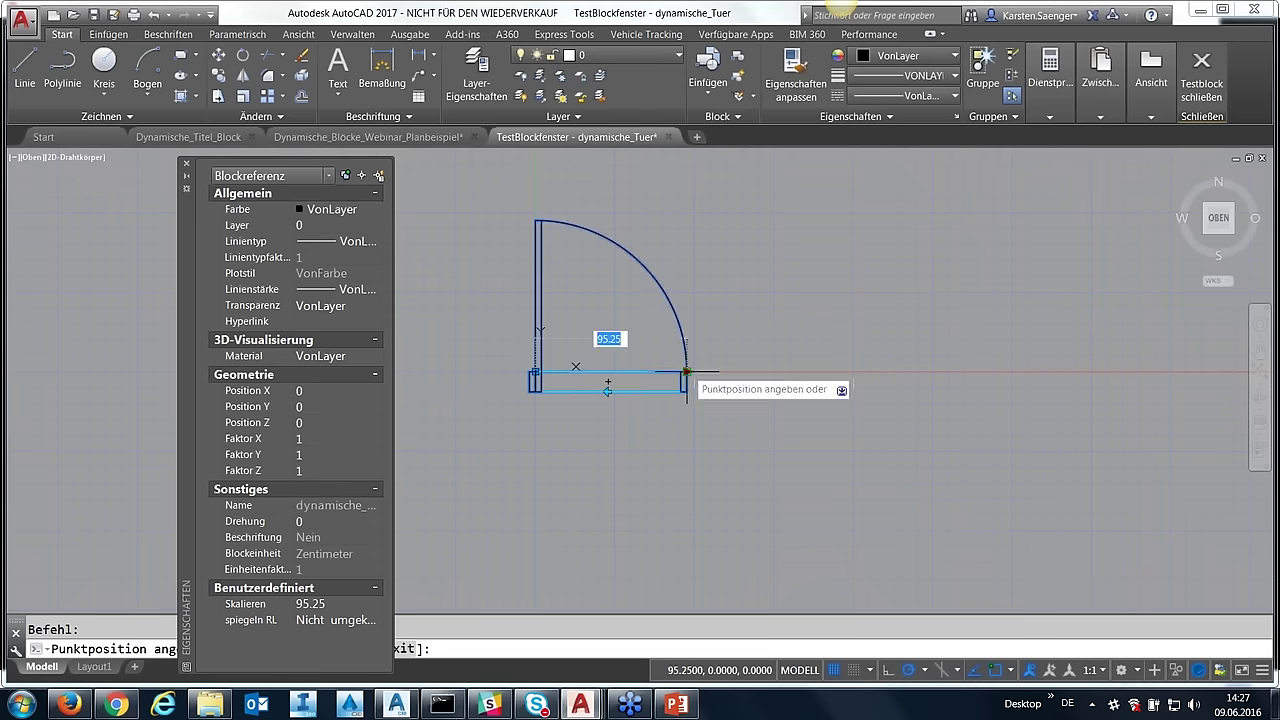
{"action": "left_click", "coordinate": [773, 372]}
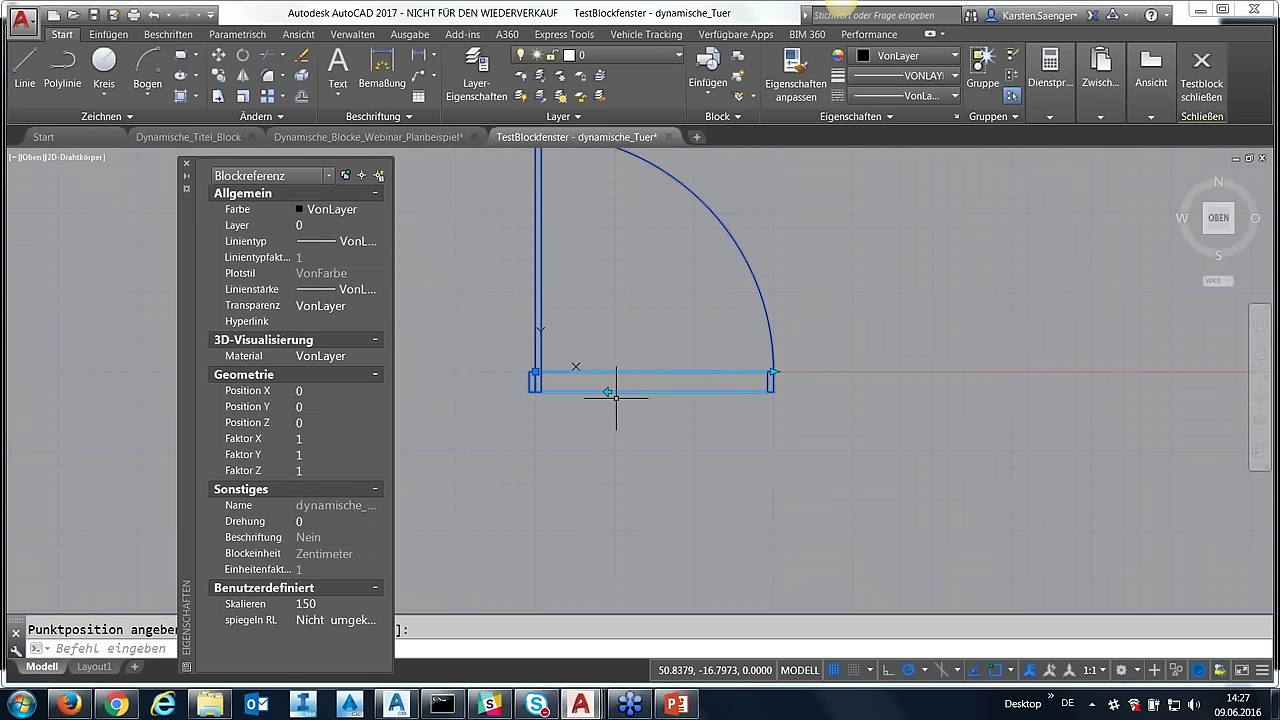
{"action": "left_click", "coordinate": [608, 391]}
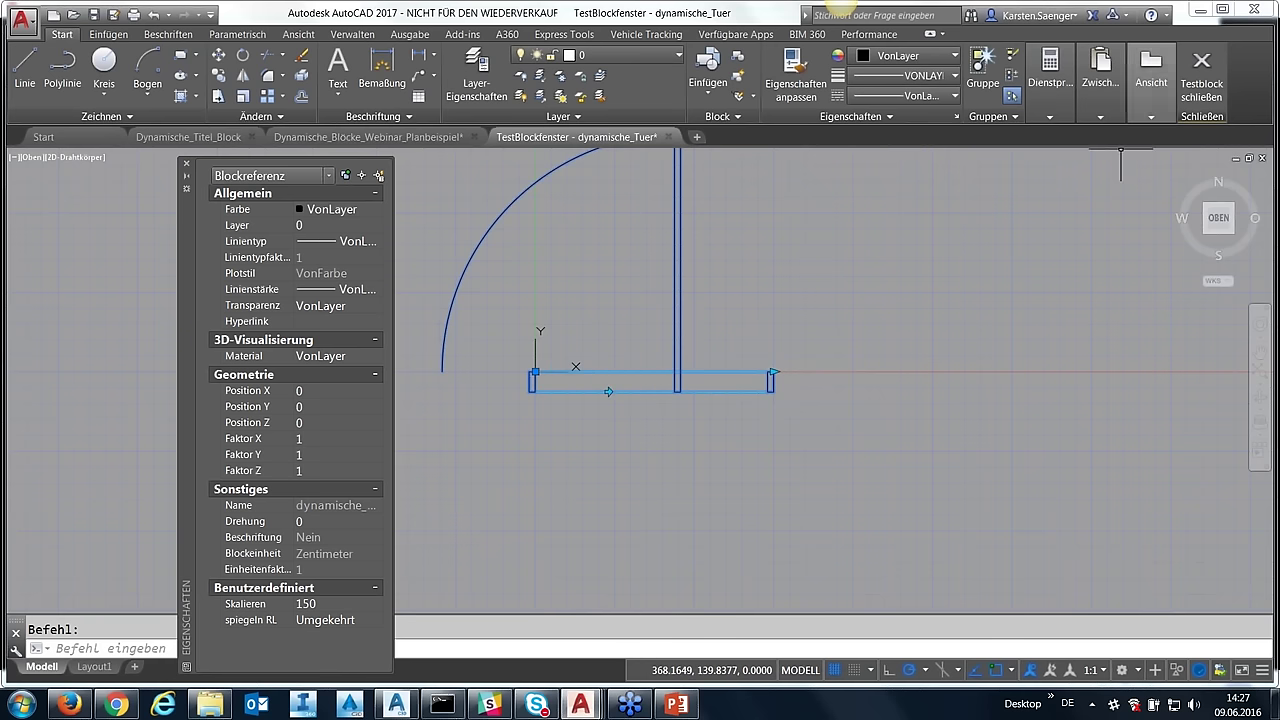
{"action": "left_click", "coordinate": [1208, 88]}
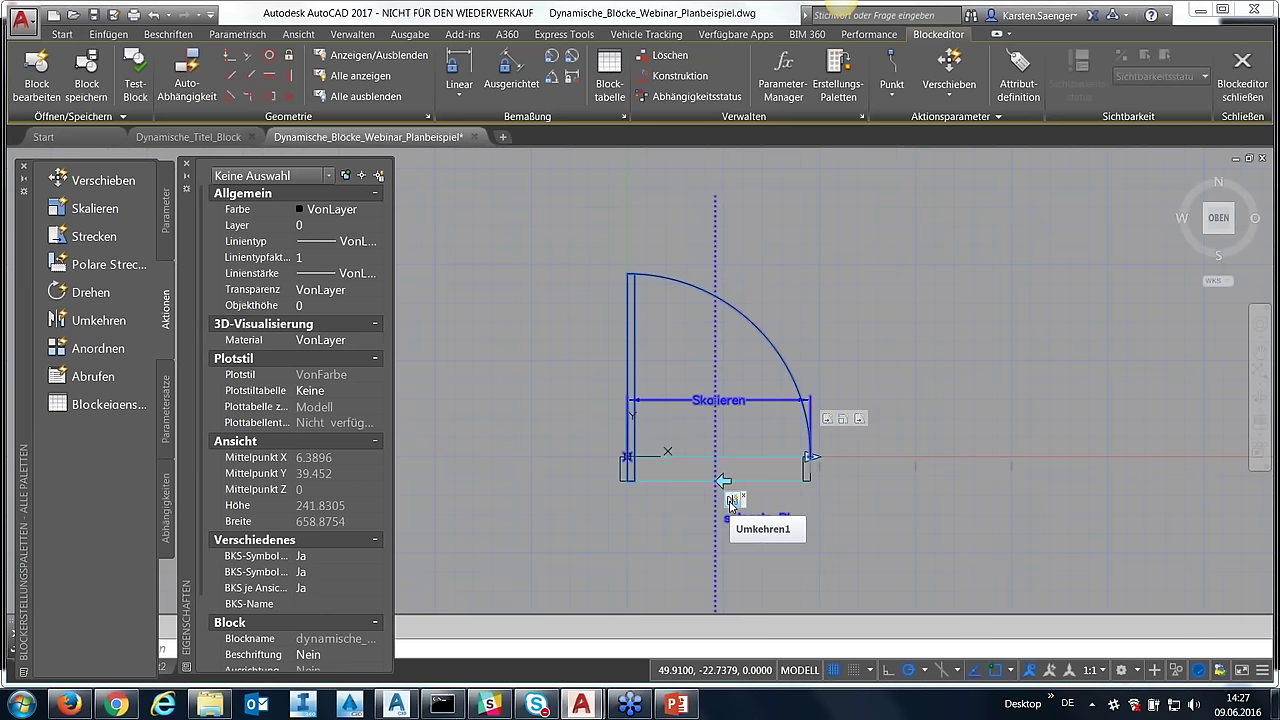
- Give the Umkehren flip action a new selection set containing ALL objects of the door
{"action": "right_click", "coordinate": [731, 505]}
{"action": "mouse_move", "coordinate": [797, 533]}
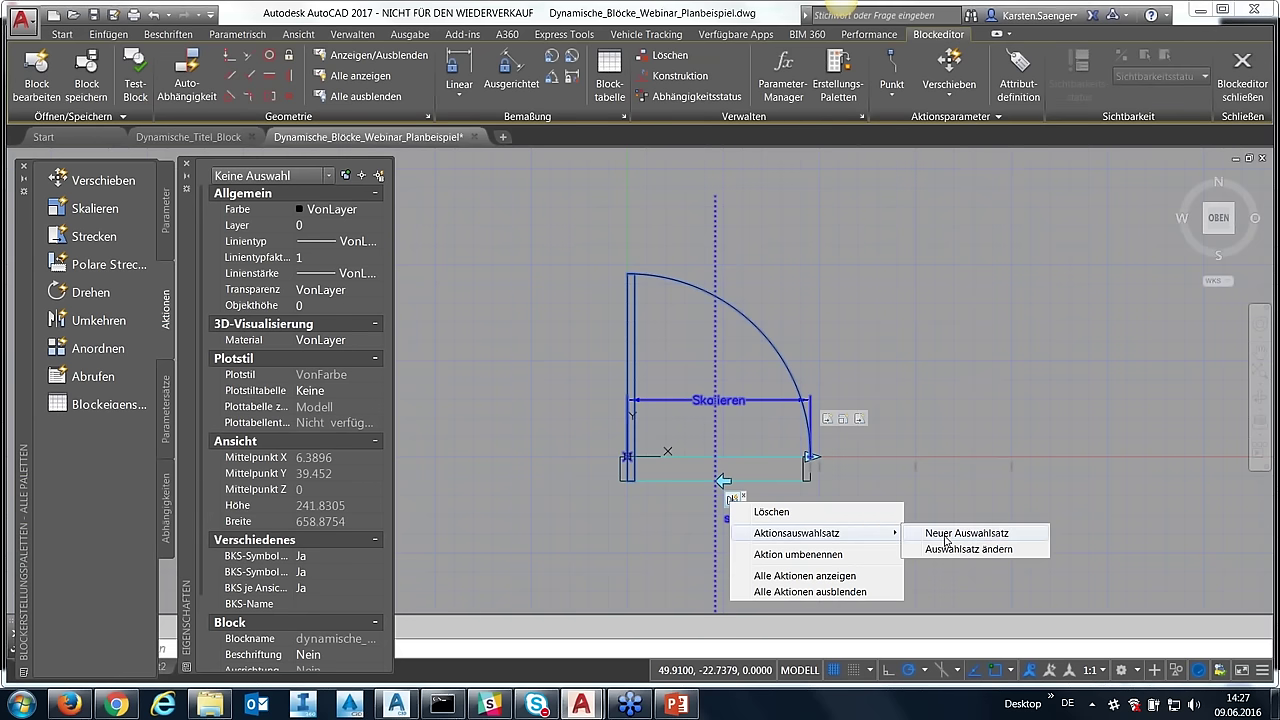
{"action": "left_click", "coordinate": [945, 536]}
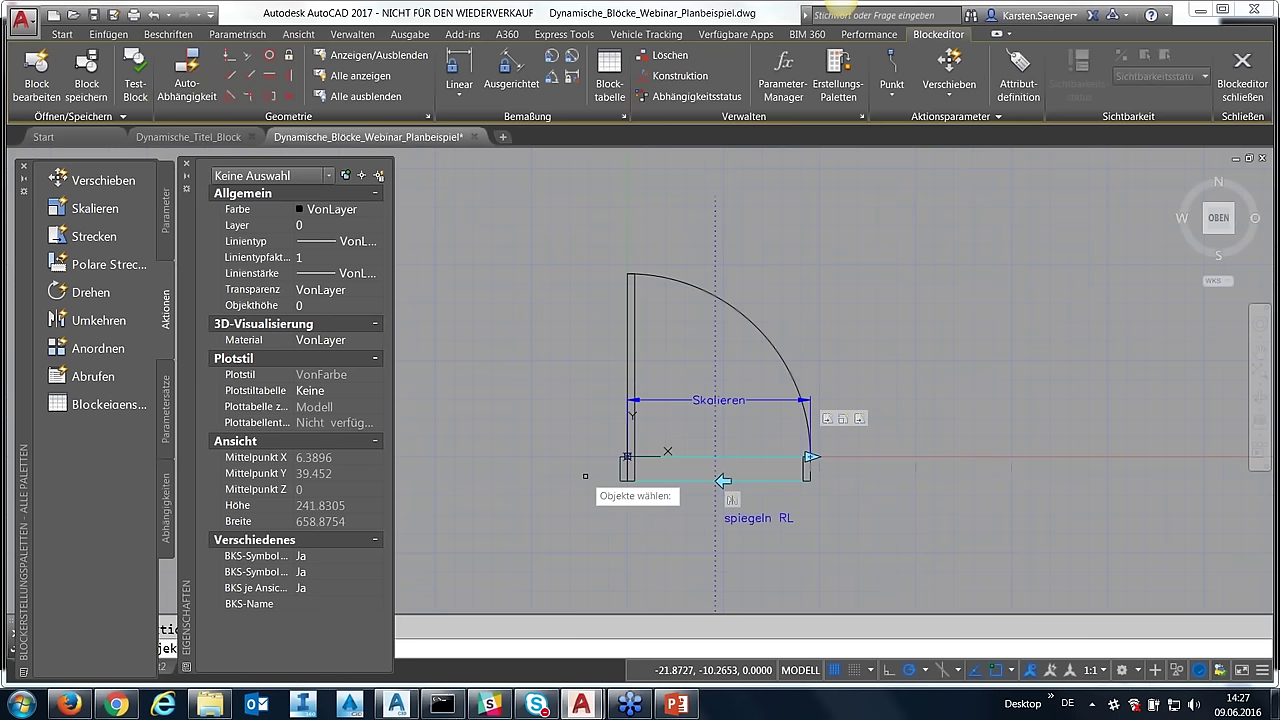
{"action": "type", "text": "All"}
{"action": "key", "text": "Return"}
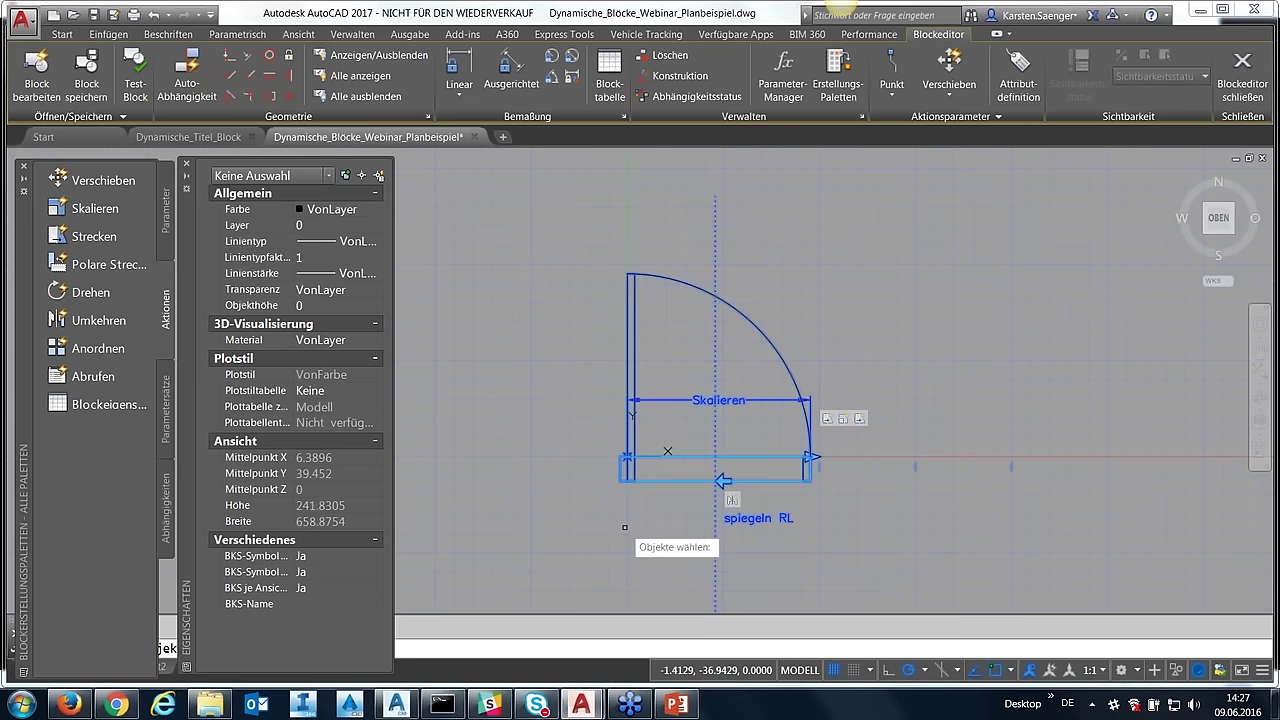
{"action": "key", "text": "Return"}
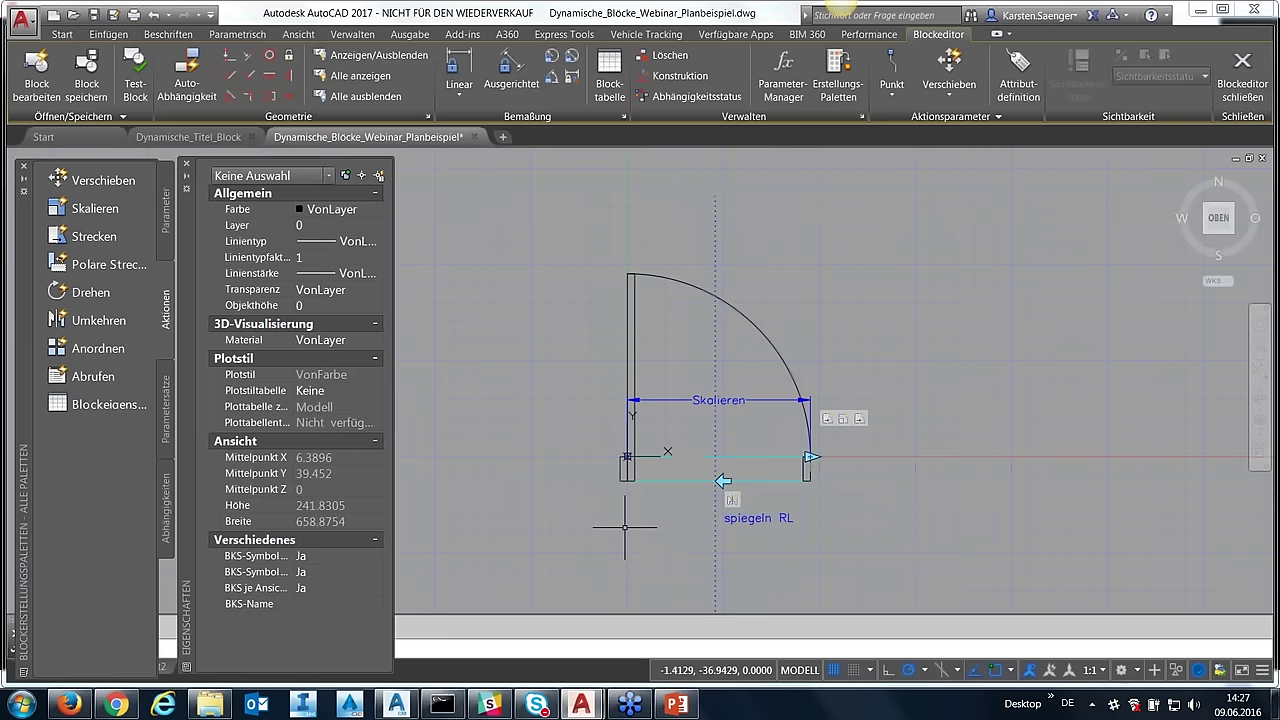
{"action": "left_click", "coordinate": [136, 72]}
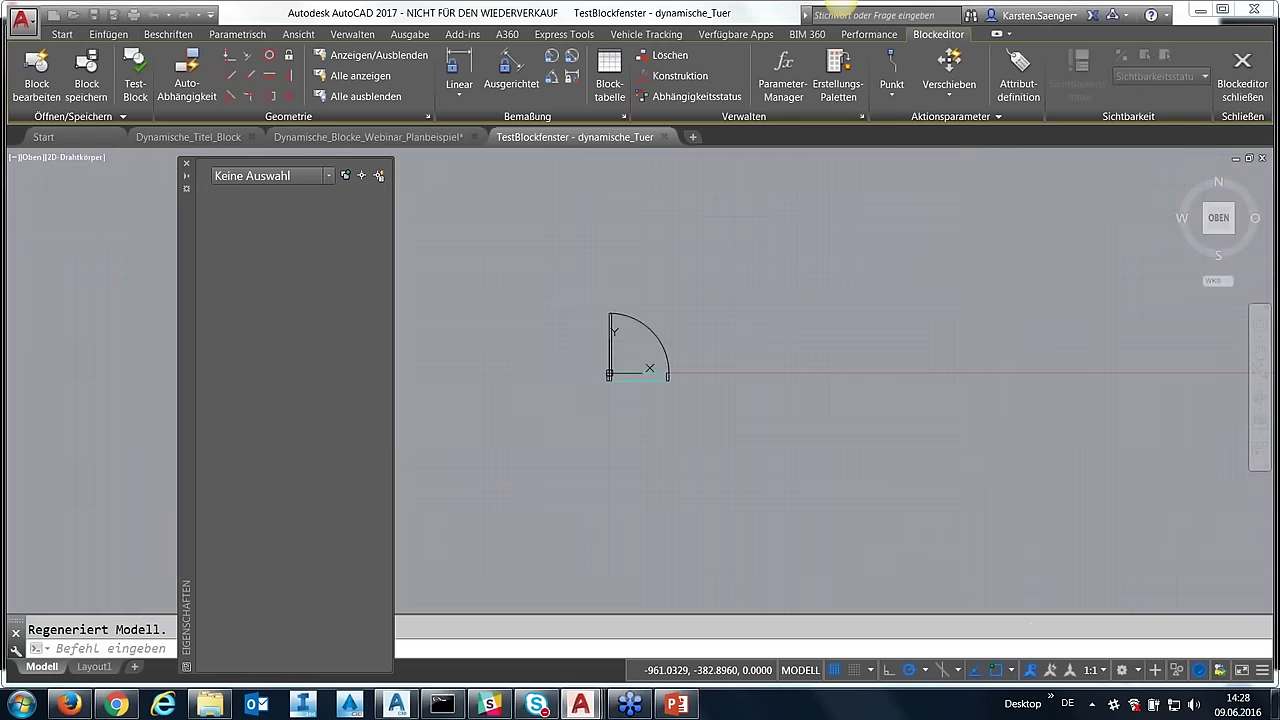
- Widen the test door to Skalieren 150 and flip it left and back right
{"action": "scroll", "coordinate": [645, 372], "scroll_direction": "up", "scroll_amount": 4}
{"action": "left_click", "coordinate": [645, 389]}
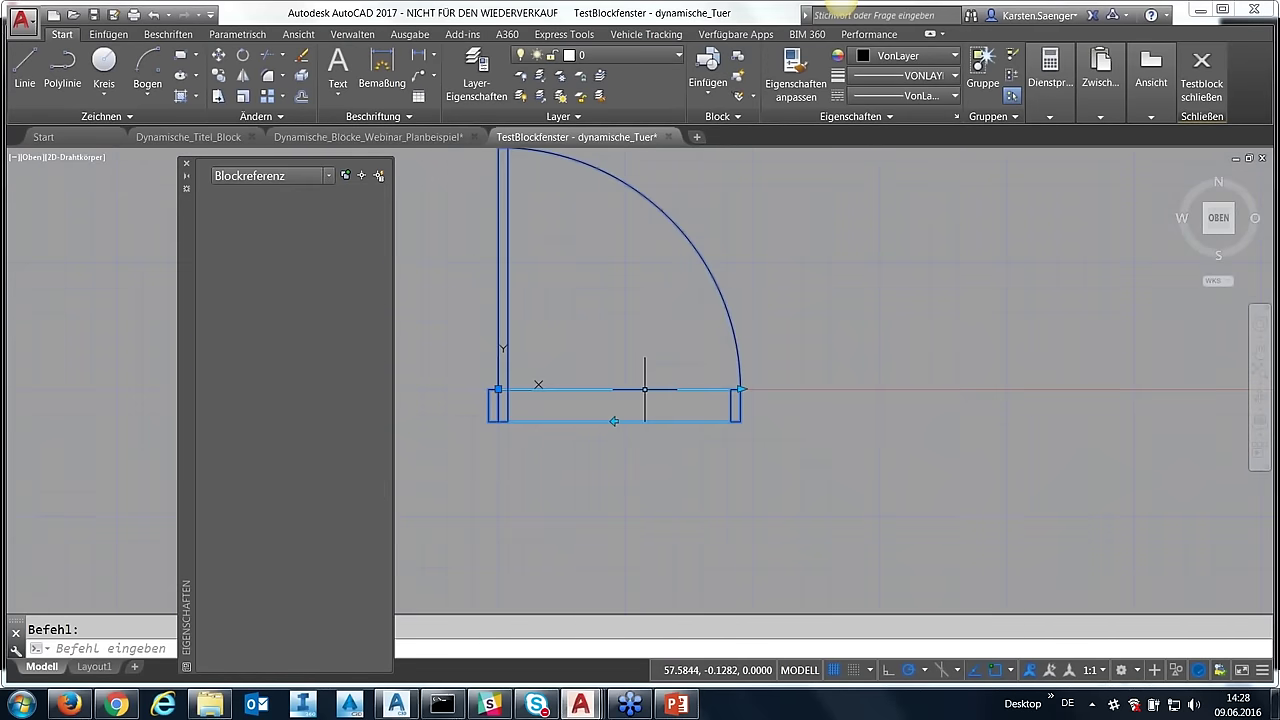
{"action": "left_click", "coordinate": [741, 389]}
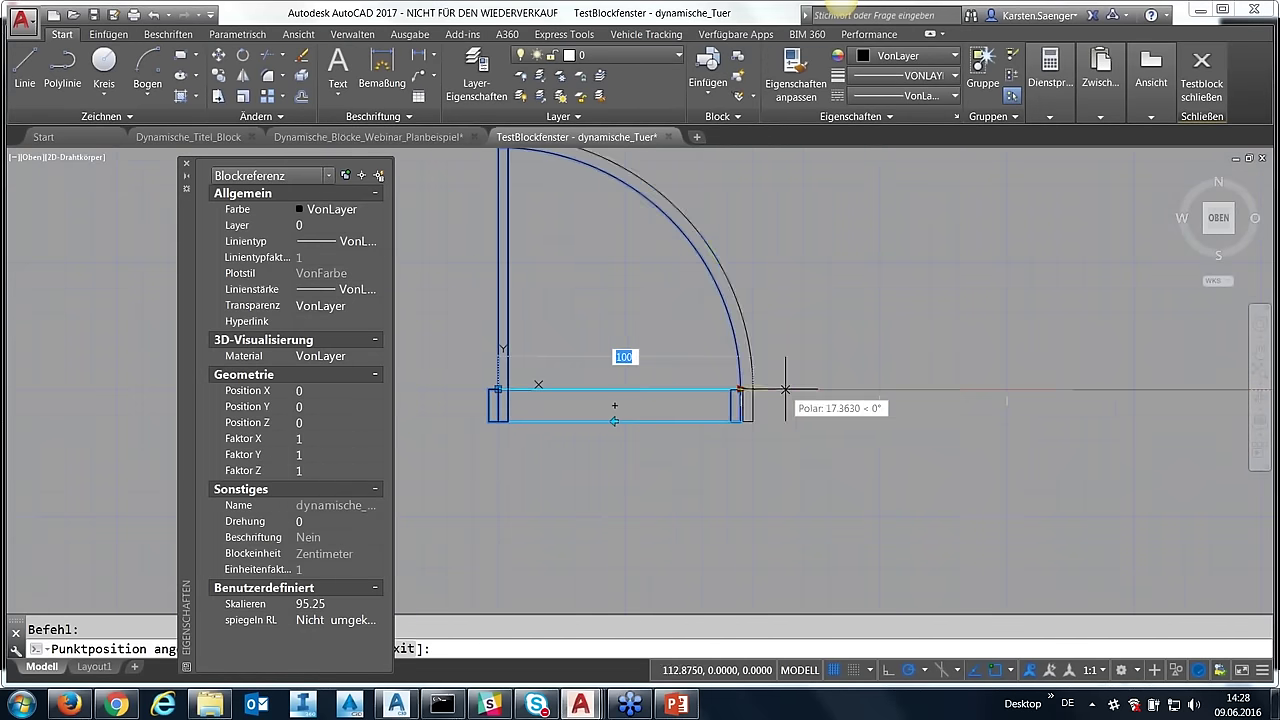
{"action": "left_click", "coordinate": [850, 390]}
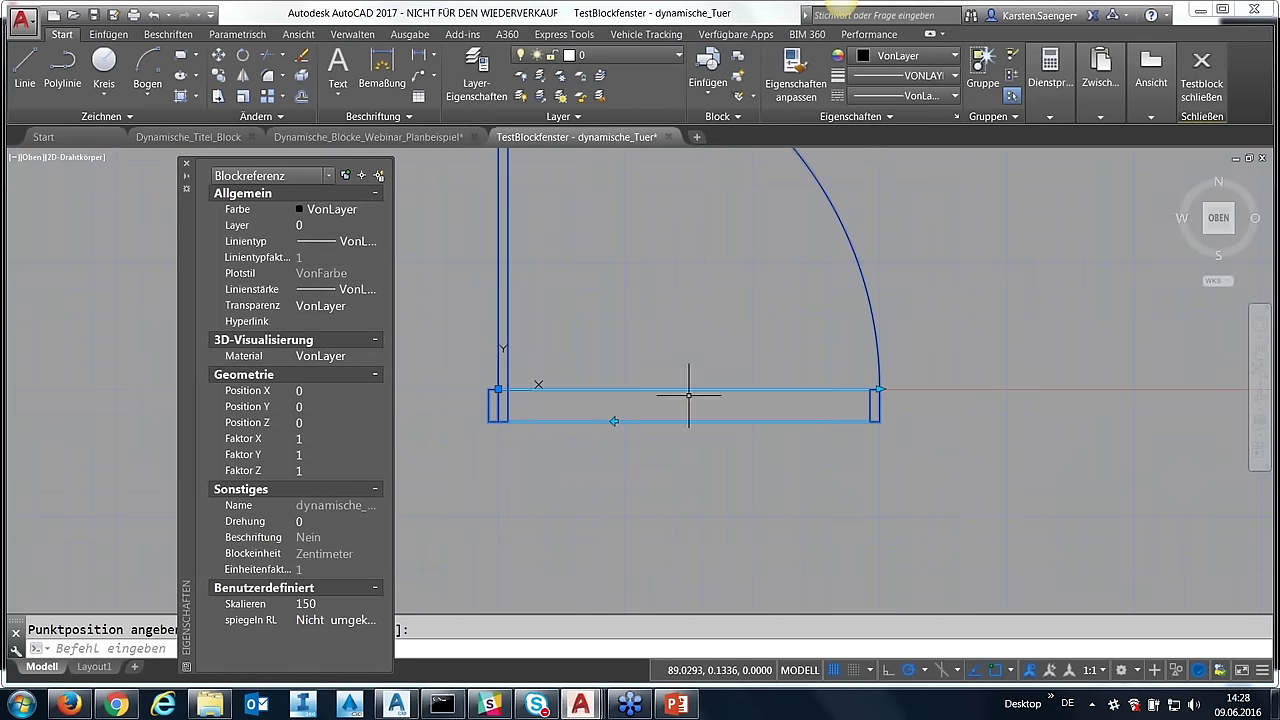
{"action": "left_click", "coordinate": [615, 421]}
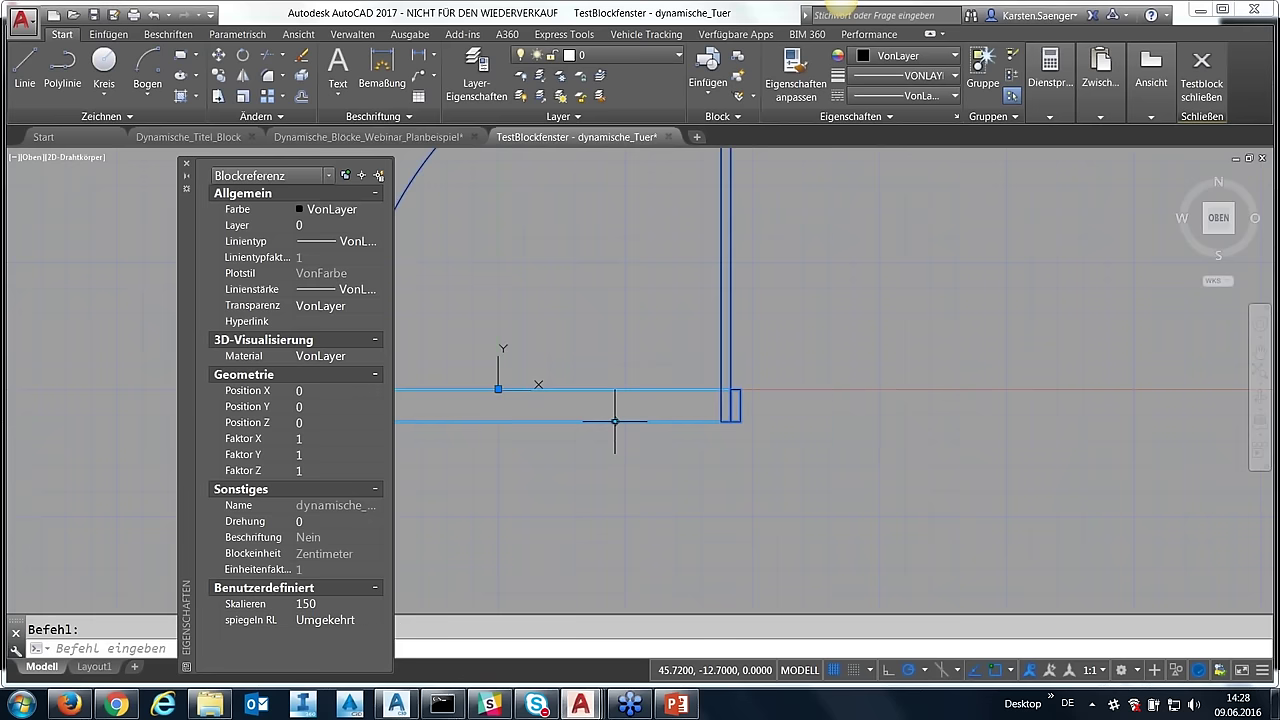
{"action": "left_click", "coordinate": [615, 421]}
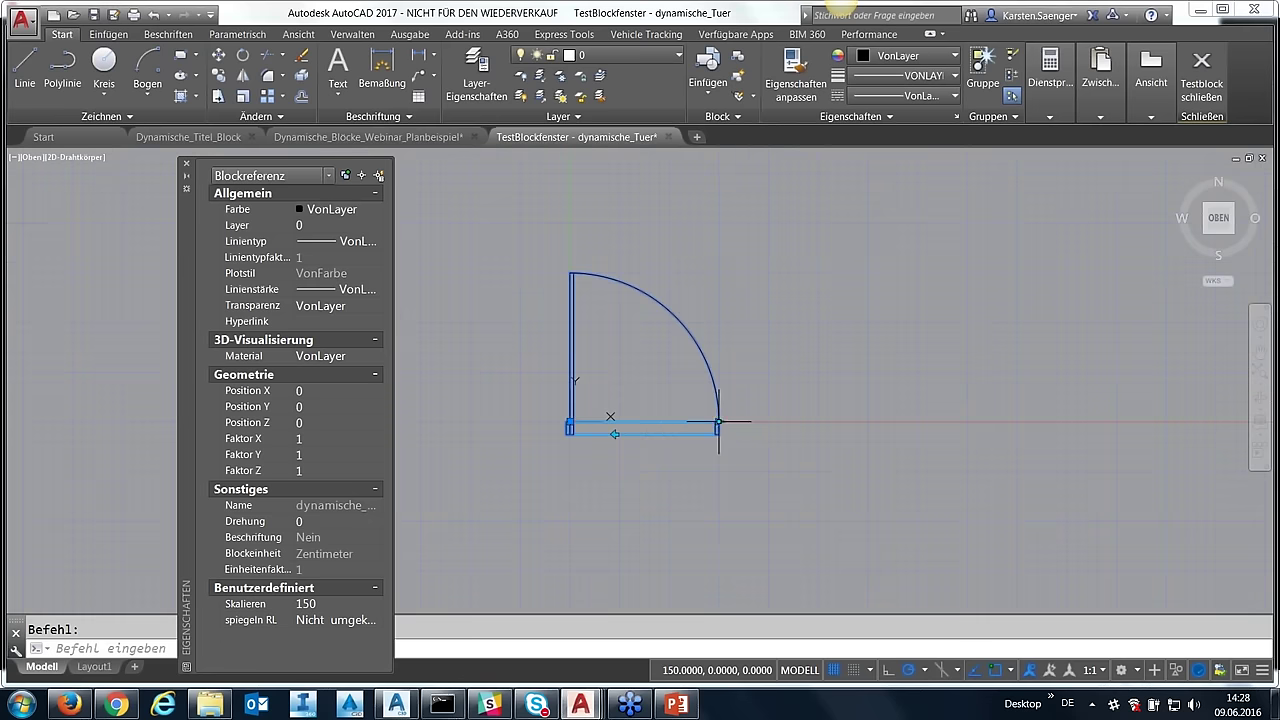
- Widen the door to 200 and mirror it left and right twice
{"action": "left_click", "coordinate": [719, 421]}
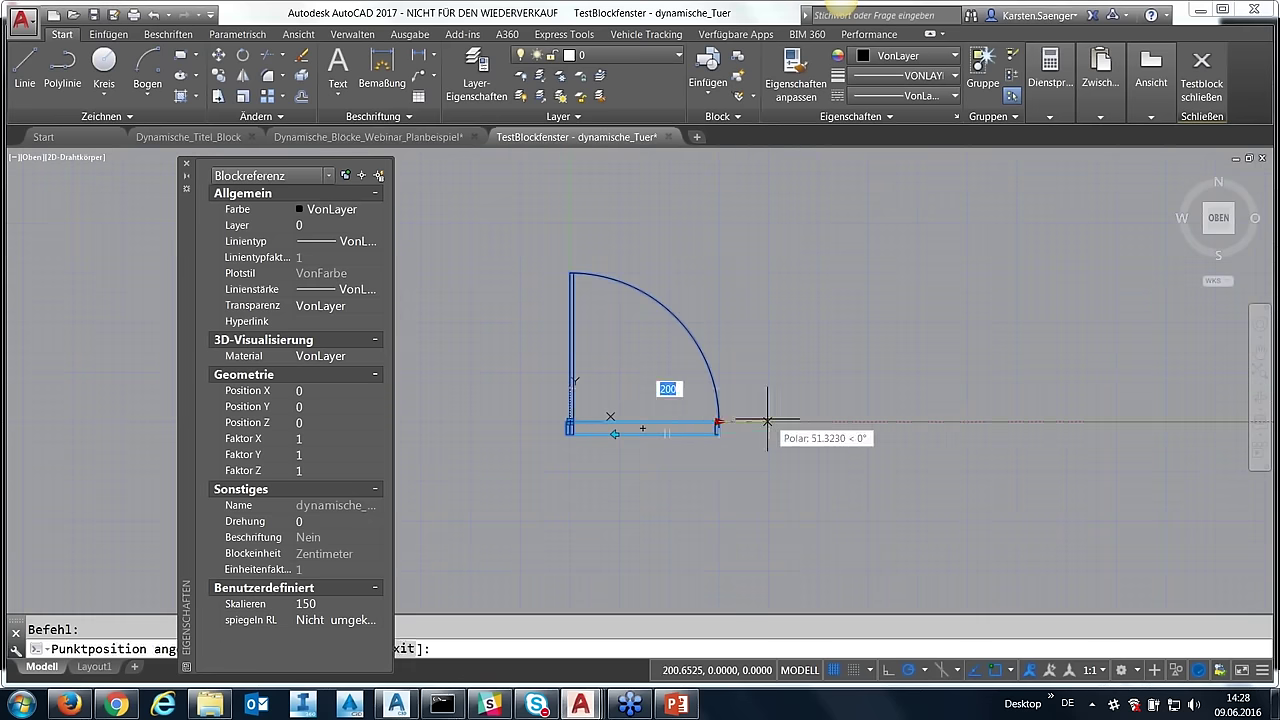
{"action": "left_click", "coordinate": [766, 420]}
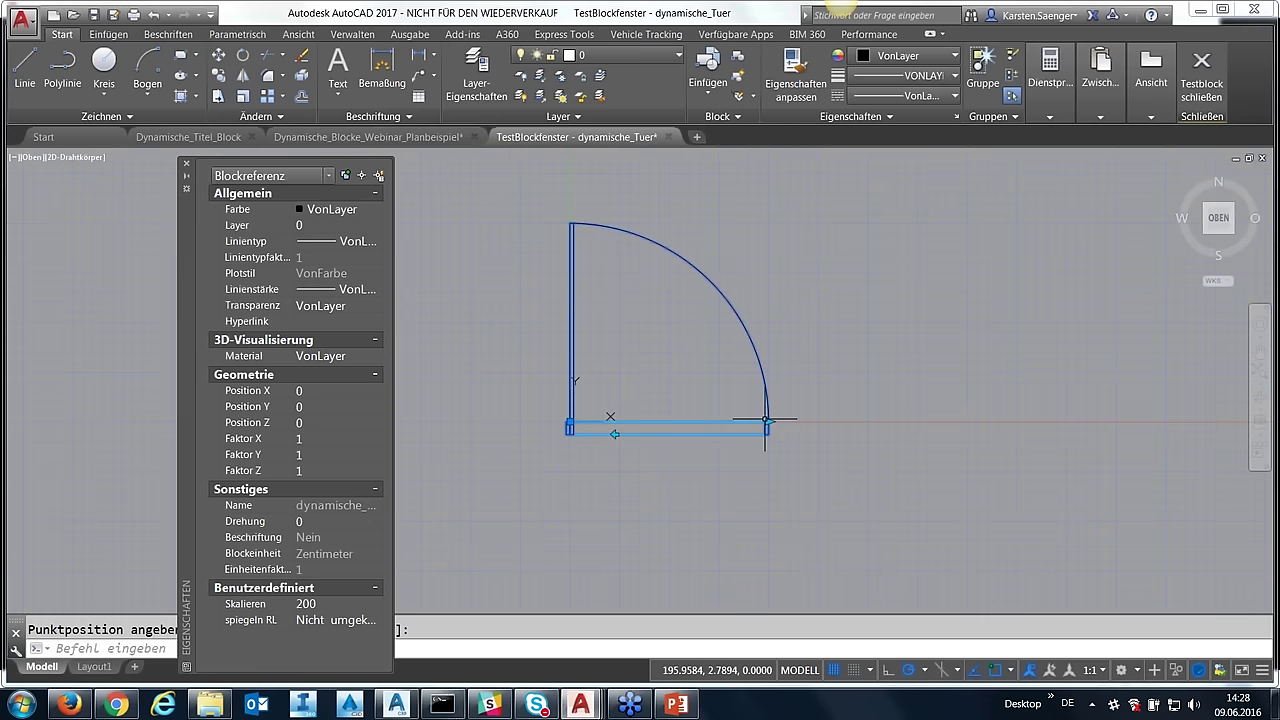
{"action": "left_click", "coordinate": [615, 434]}
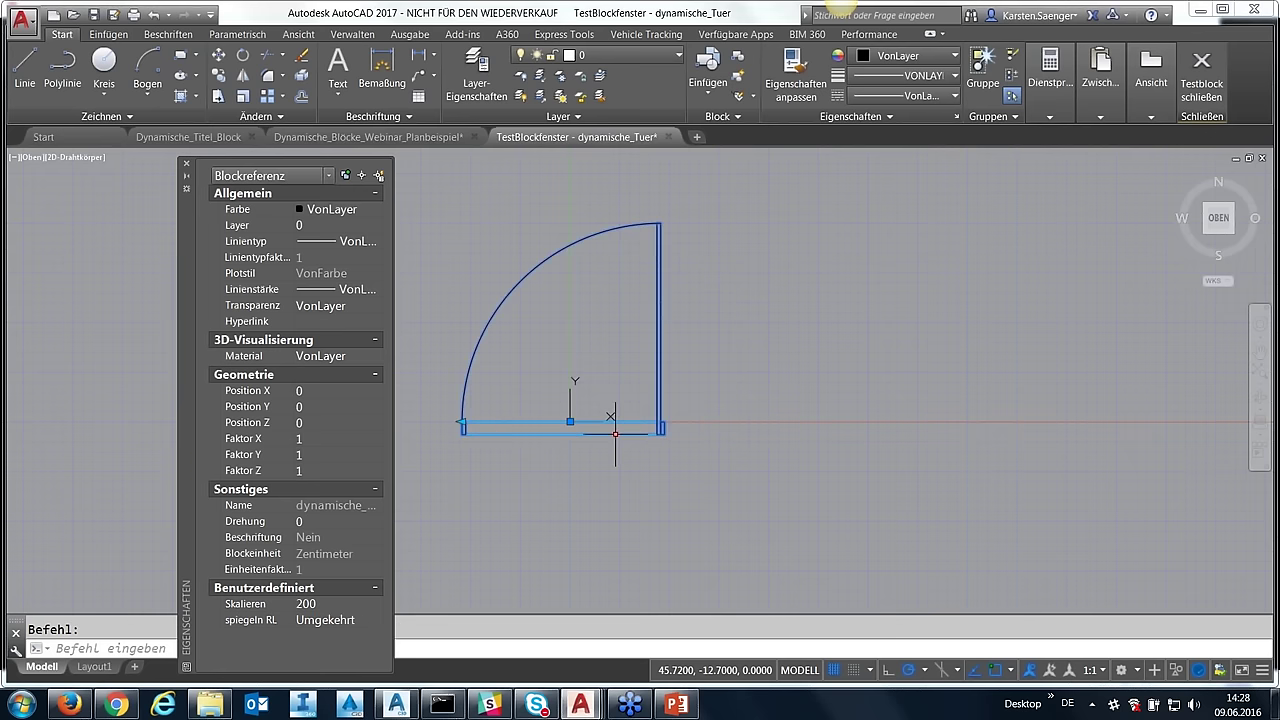
{"action": "left_click", "coordinate": [615, 434]}
{"action": "left_click", "coordinate": [615, 434]}
{"action": "left_click", "coordinate": [615, 434]}
- Shrink the door back to 100, flip it twice, and close the test window
{"action": "left_click", "coordinate": [768, 422]}
{"action": "left_click", "coordinate": [615, 425]}
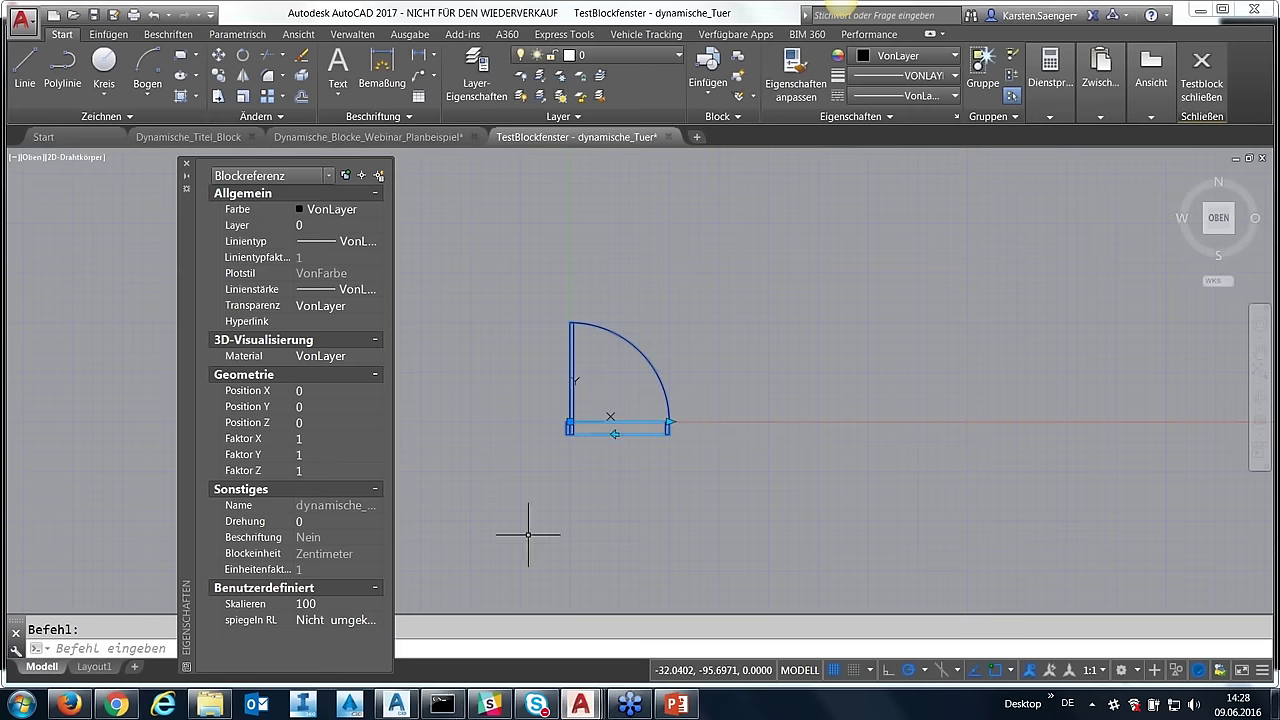
{"action": "left_click", "coordinate": [615, 434]}
{"action": "left_click", "coordinate": [615, 434]}
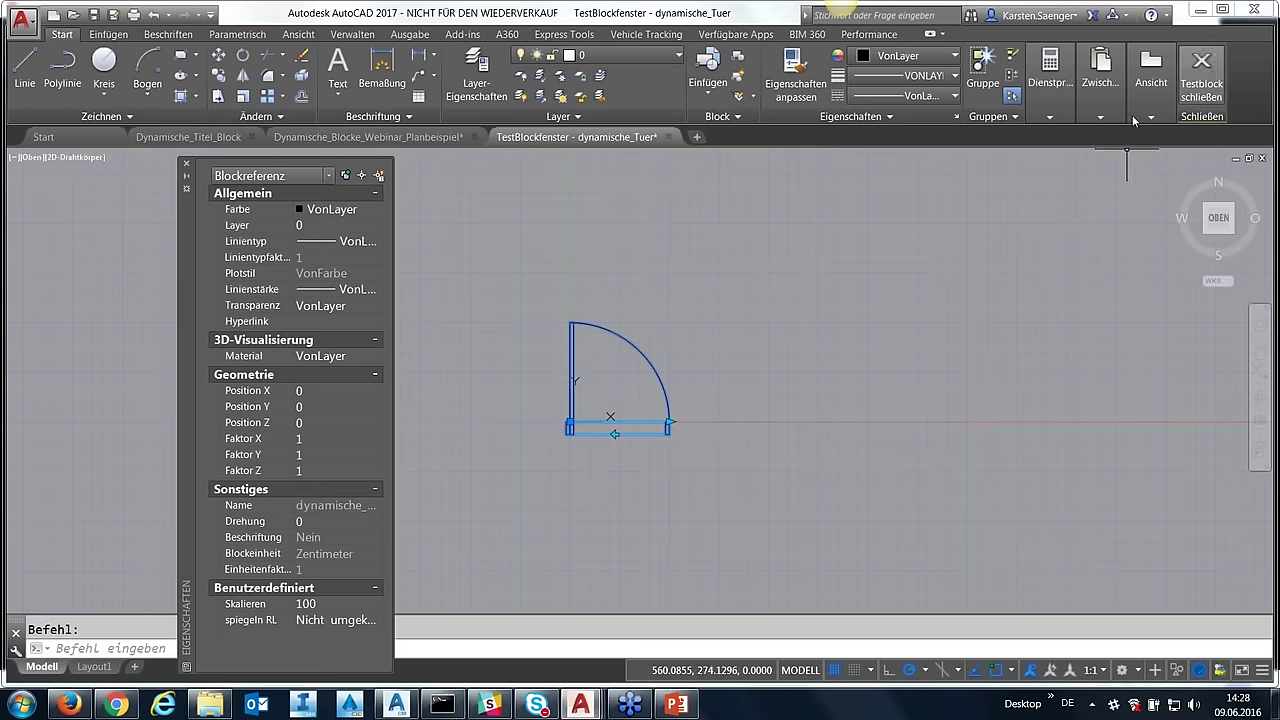
{"action": "left_click", "coordinate": [1201, 92]}
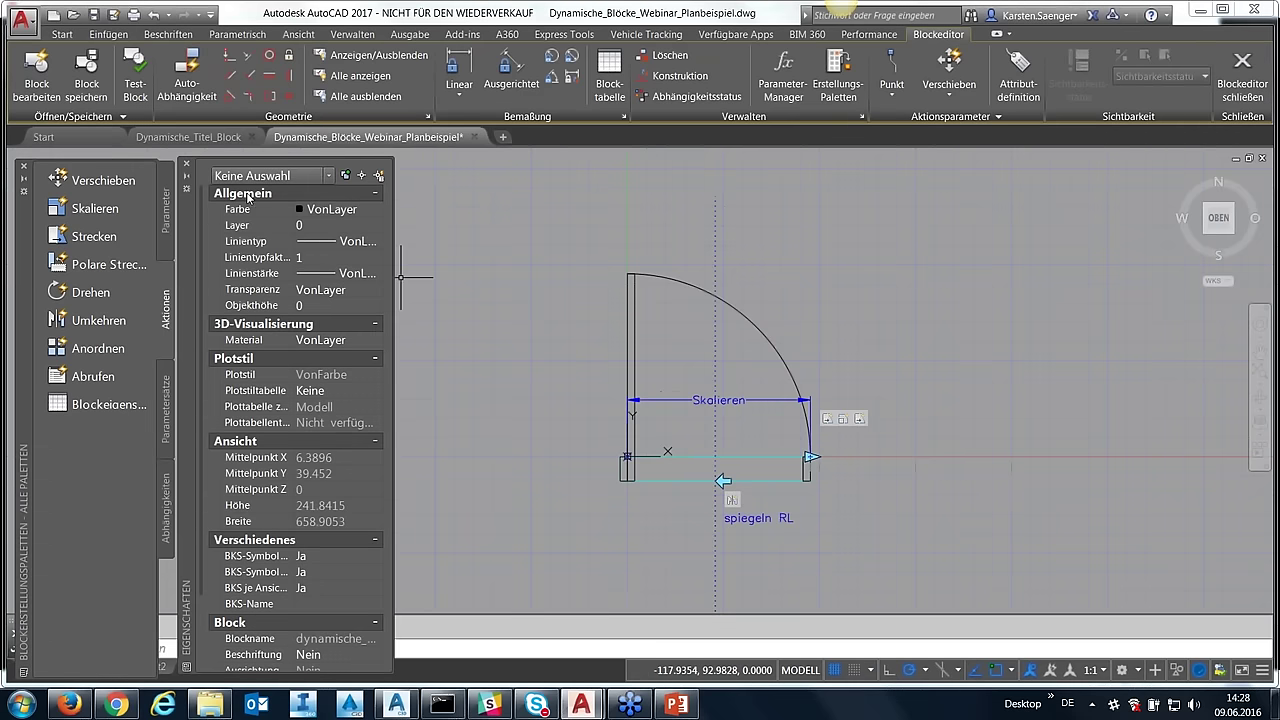
- Add a Verschieben move action on Skalieren's end point that carries the spiegeln RL flip parameter
{"action": "left_click", "coordinate": [170, 238]}
{"action": "left_click", "coordinate": [174, 306]}
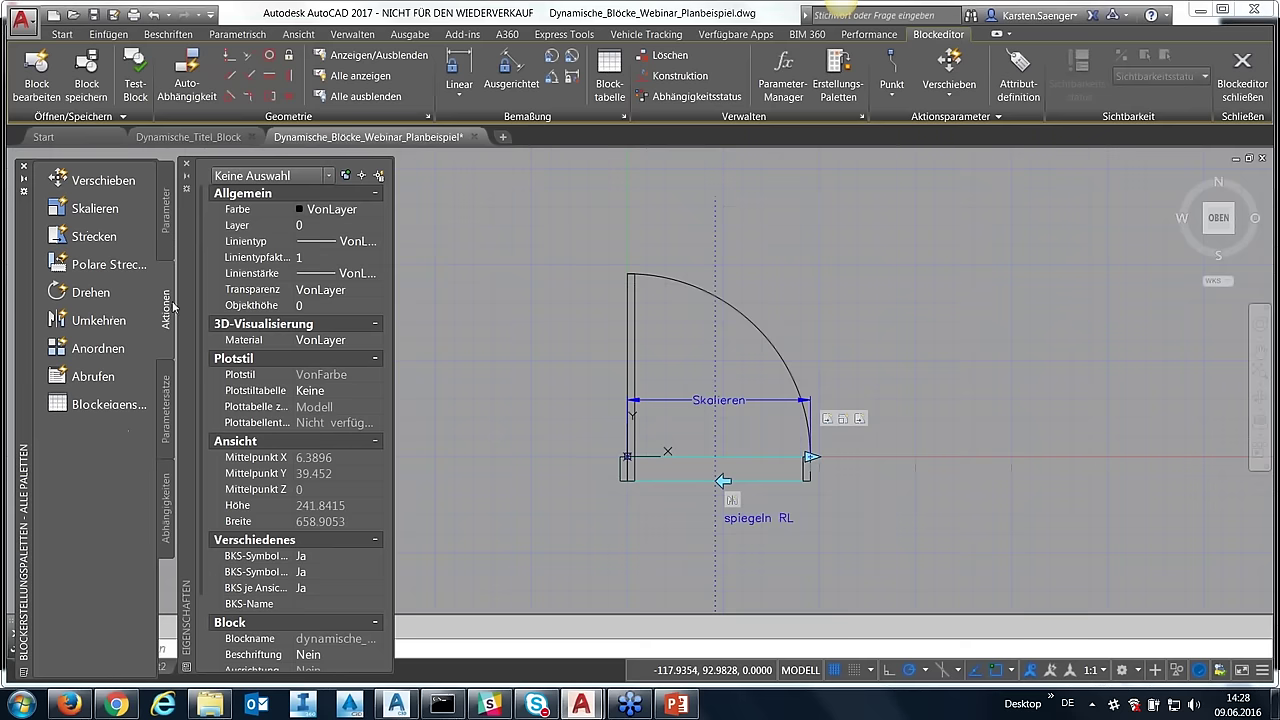
{"action": "left_click", "coordinate": [118, 182]}
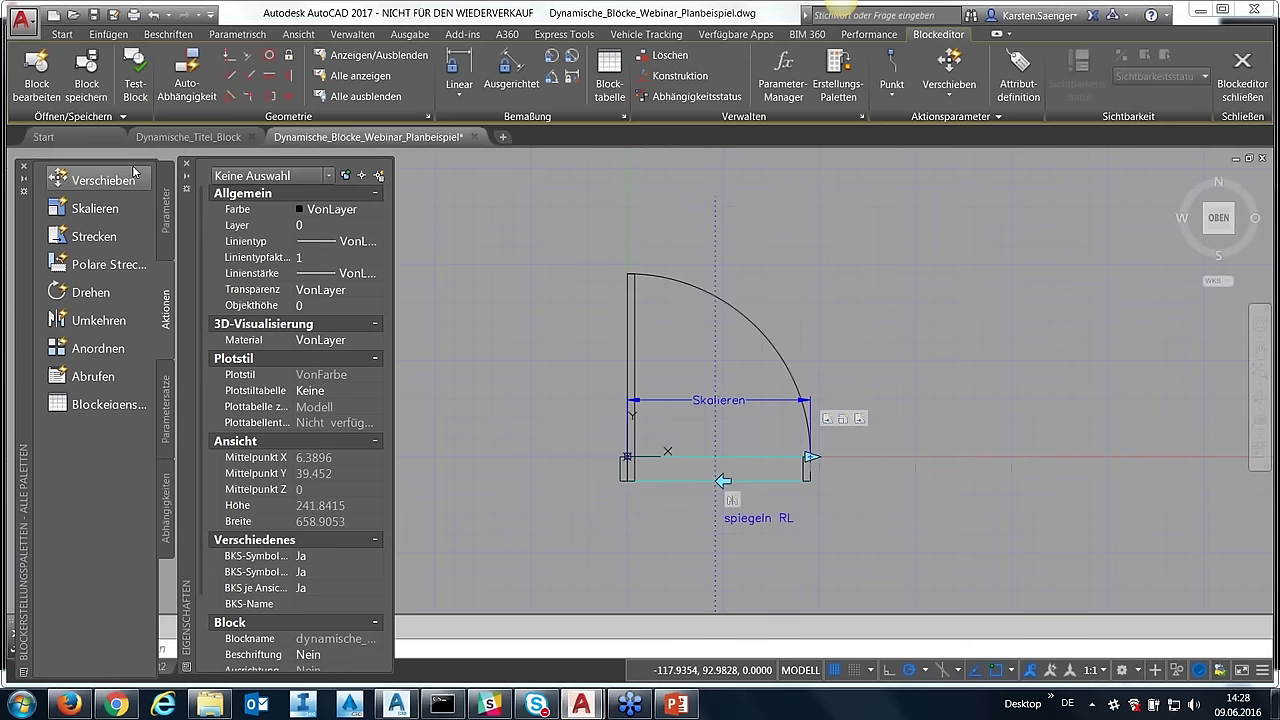
{"action": "left_click", "coordinate": [745, 400]}
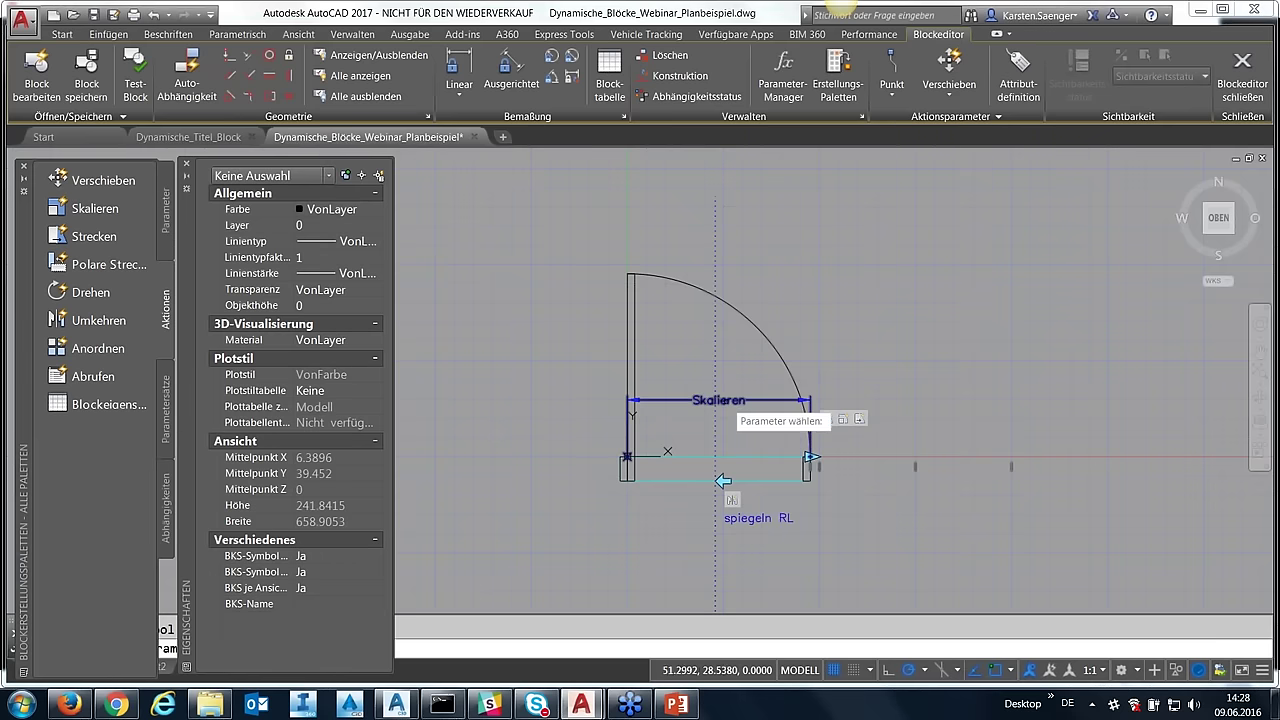
{"action": "left_click", "coordinate": [810, 456]}
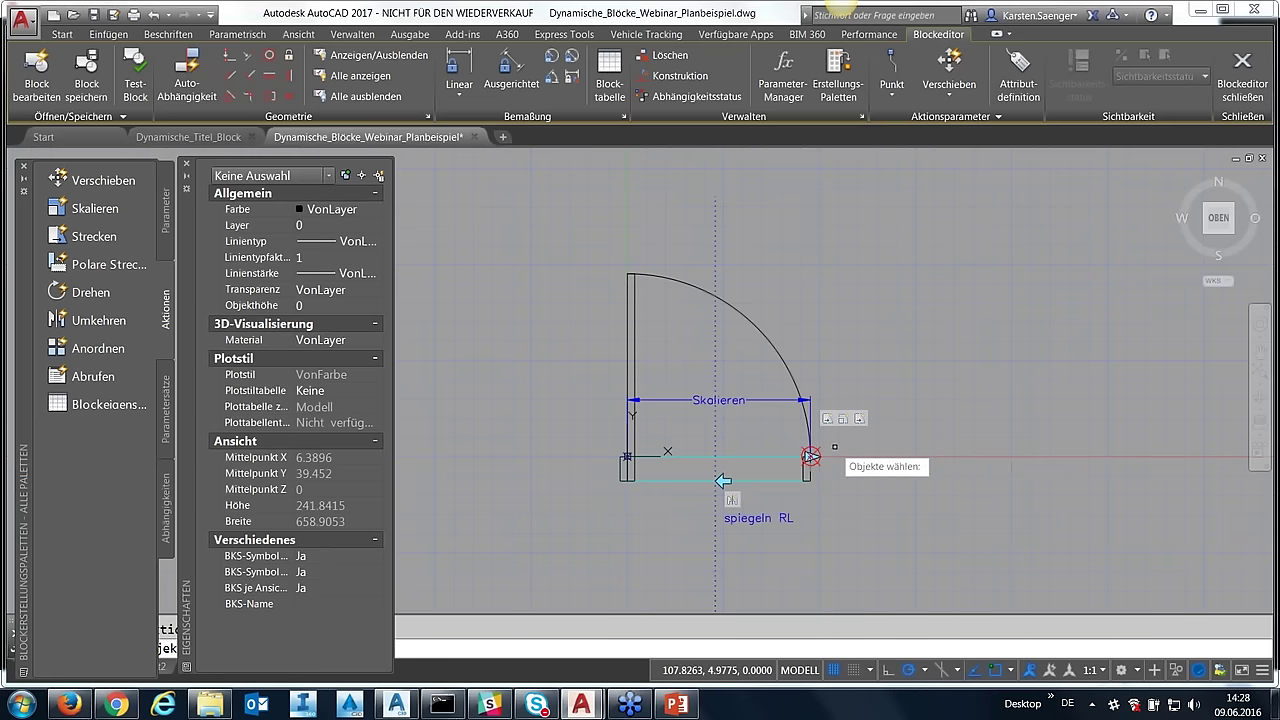
{"action": "left_click", "coordinate": [740, 518]}
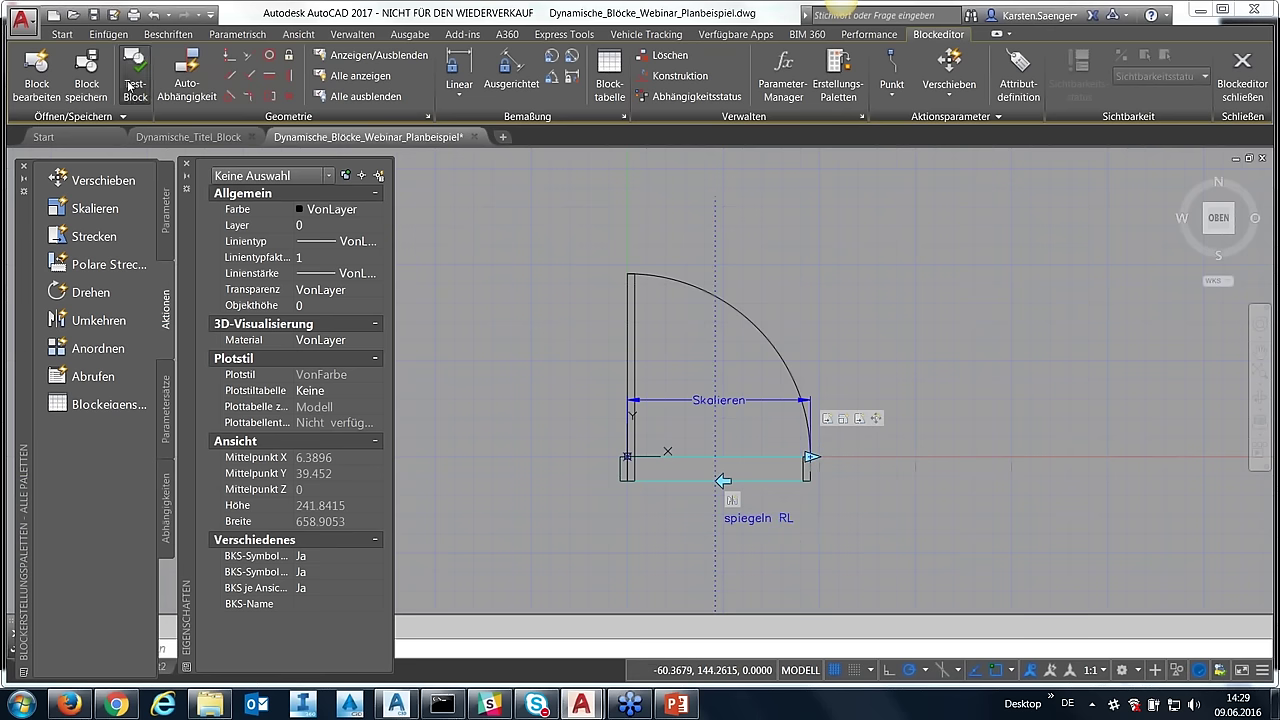
- Open the door in the test block window and drag its width grip to 150
{"action": "left_click", "coordinate": [146, 84]}
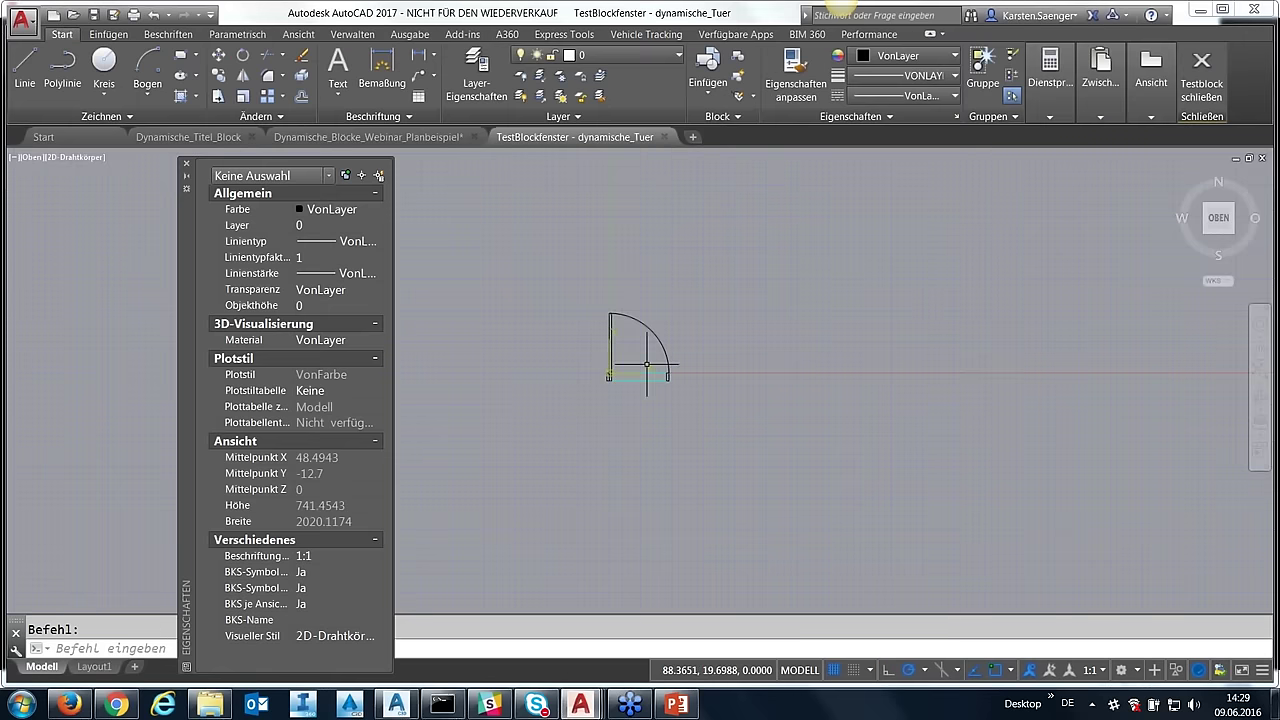
{"action": "scroll", "coordinate": [646, 365], "scroll_direction": "up", "scroll_amount": 3}
{"action": "scroll", "coordinate": [646, 365], "scroll_direction": "up", "scroll_amount": 2}
{"action": "left_click", "coordinate": [646, 393]}
{"action": "left_click", "coordinate": [749, 392]}
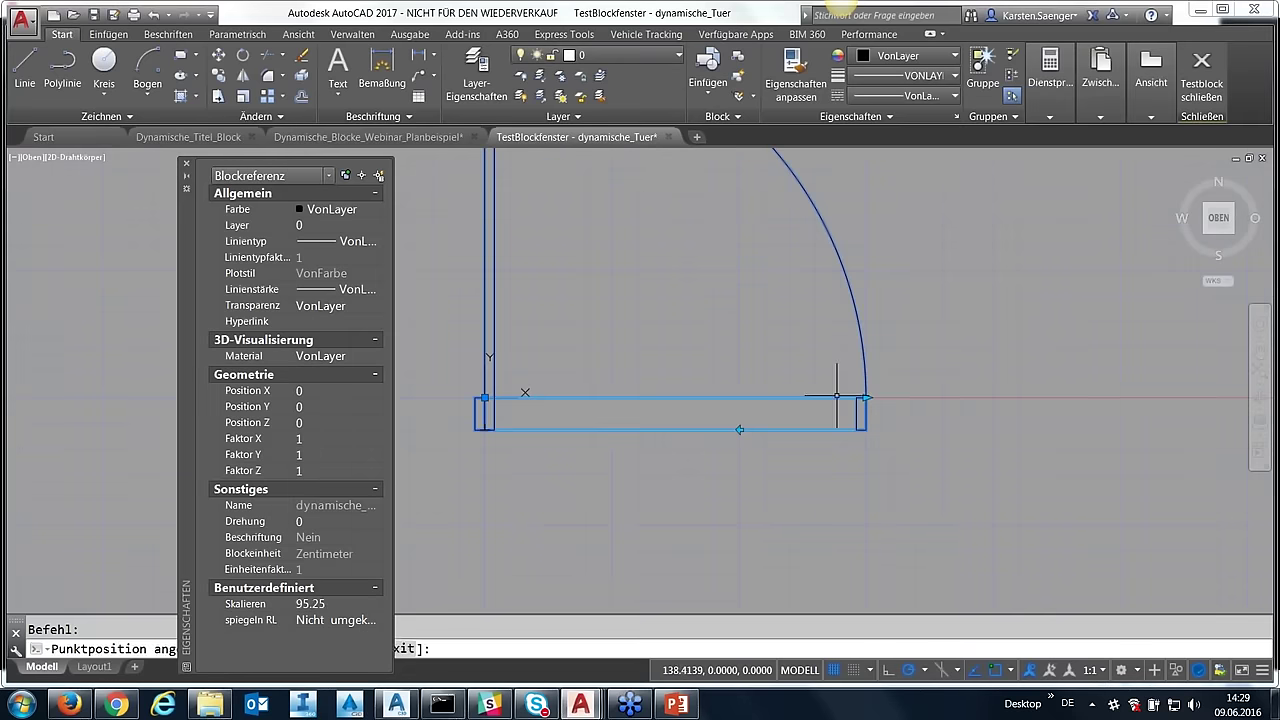
{"action": "scroll", "coordinate": [900, 416], "scroll_direction": "down", "scroll_amount": 2}
{"action": "scroll", "coordinate": [900, 416], "scroll_direction": "down", "scroll_amount": 2}
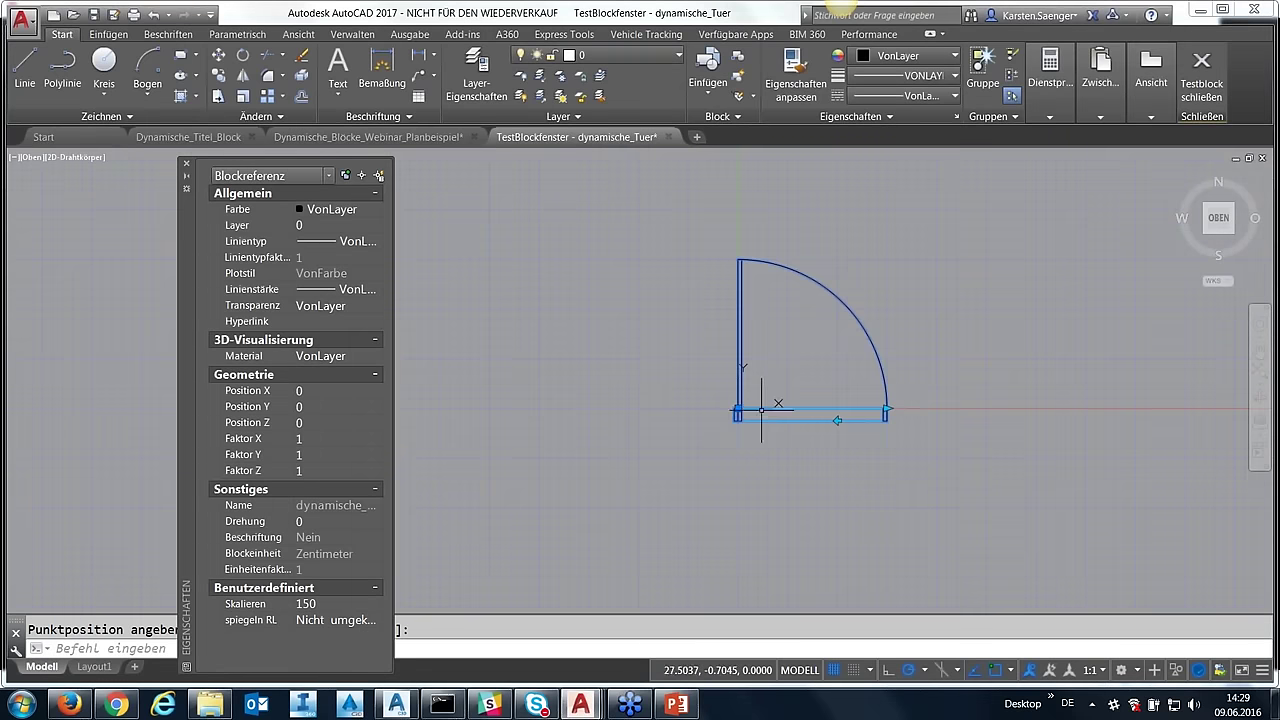
- Flip the door back and forth twice, widen it to 200, and close the test window
{"action": "left_click", "coordinate": [838, 420]}
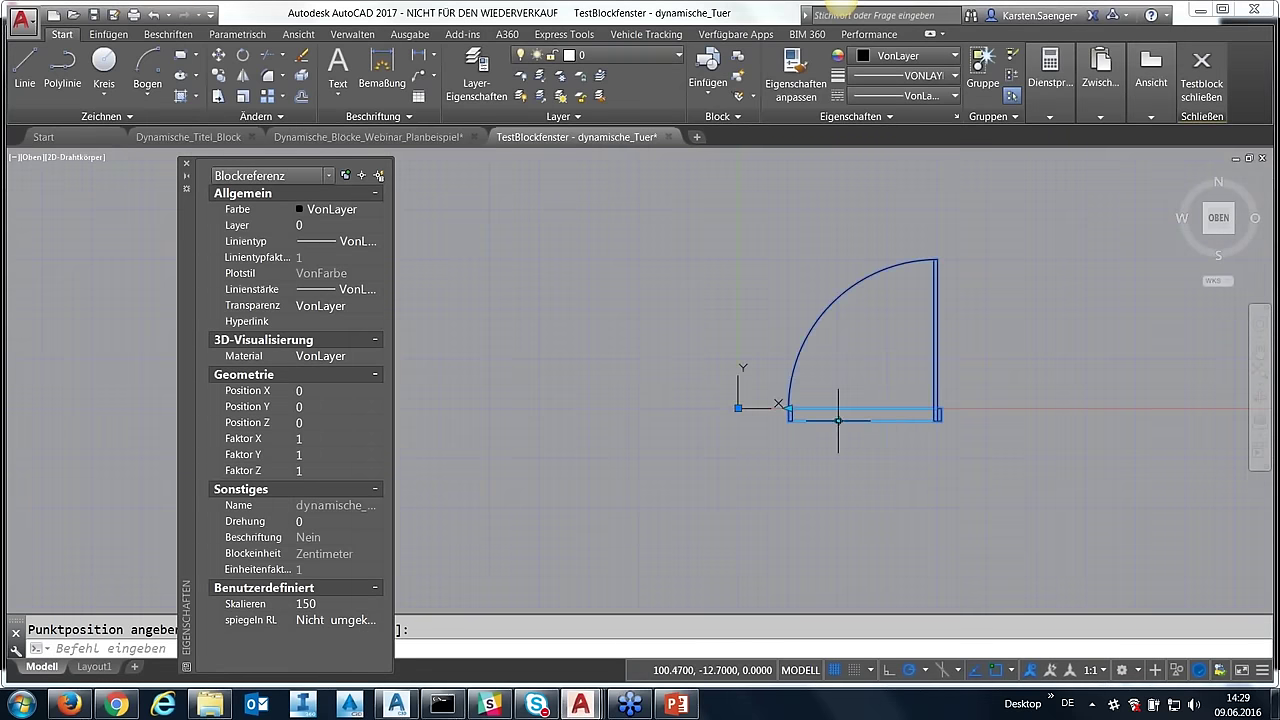
{"action": "left_click", "coordinate": [838, 420]}
{"action": "left_click", "coordinate": [838, 420]}
{"action": "left_click", "coordinate": [838, 420]}
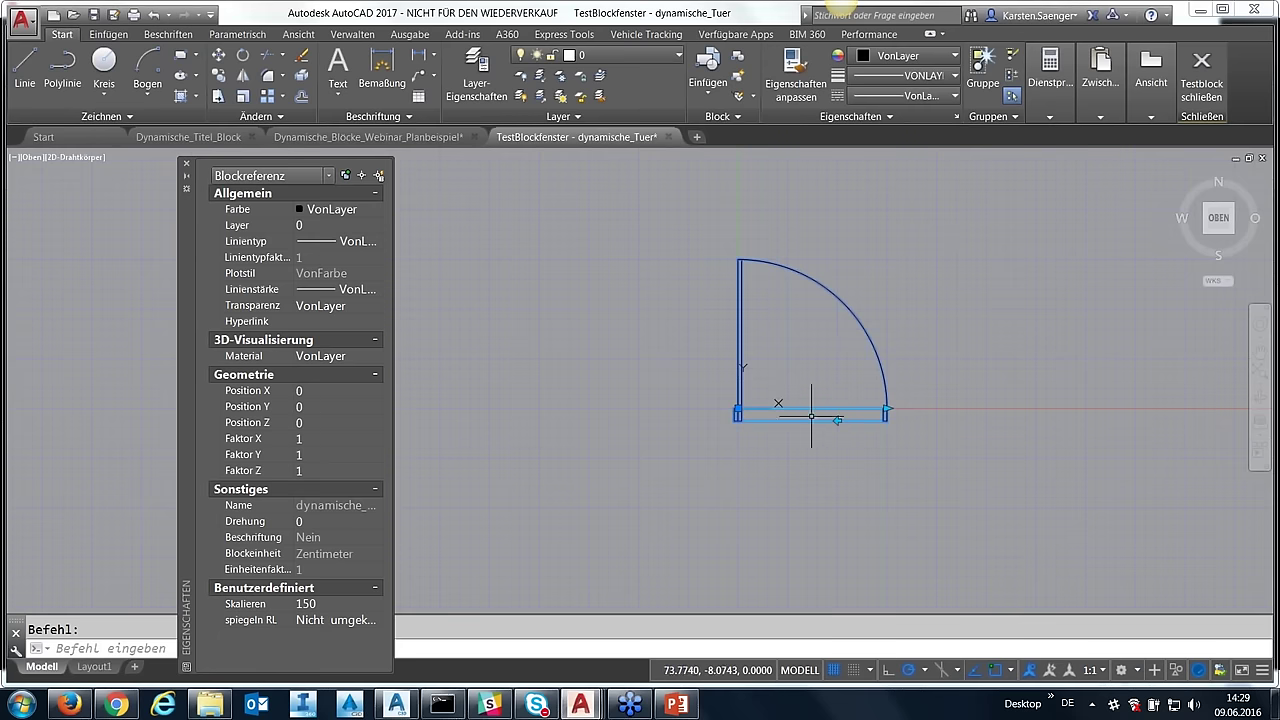
{"action": "left_click", "coordinate": [886, 409]}
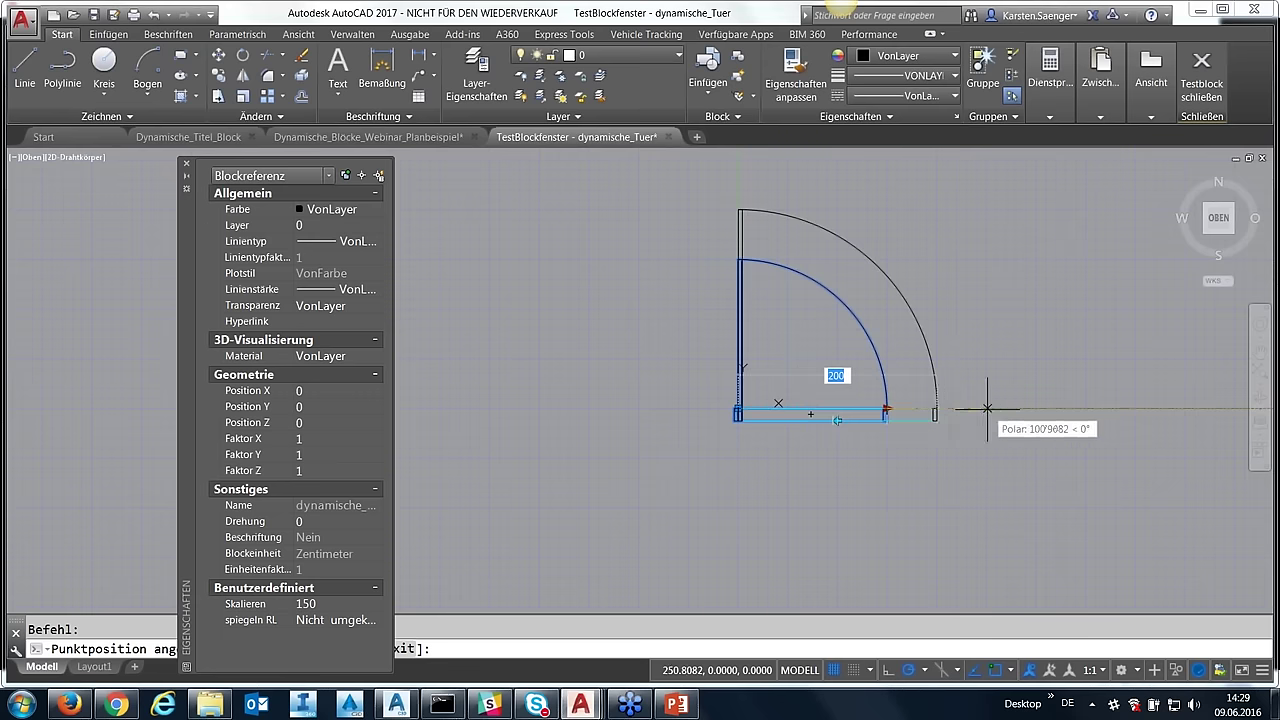
{"action": "left_click", "coordinate": [936, 409]}
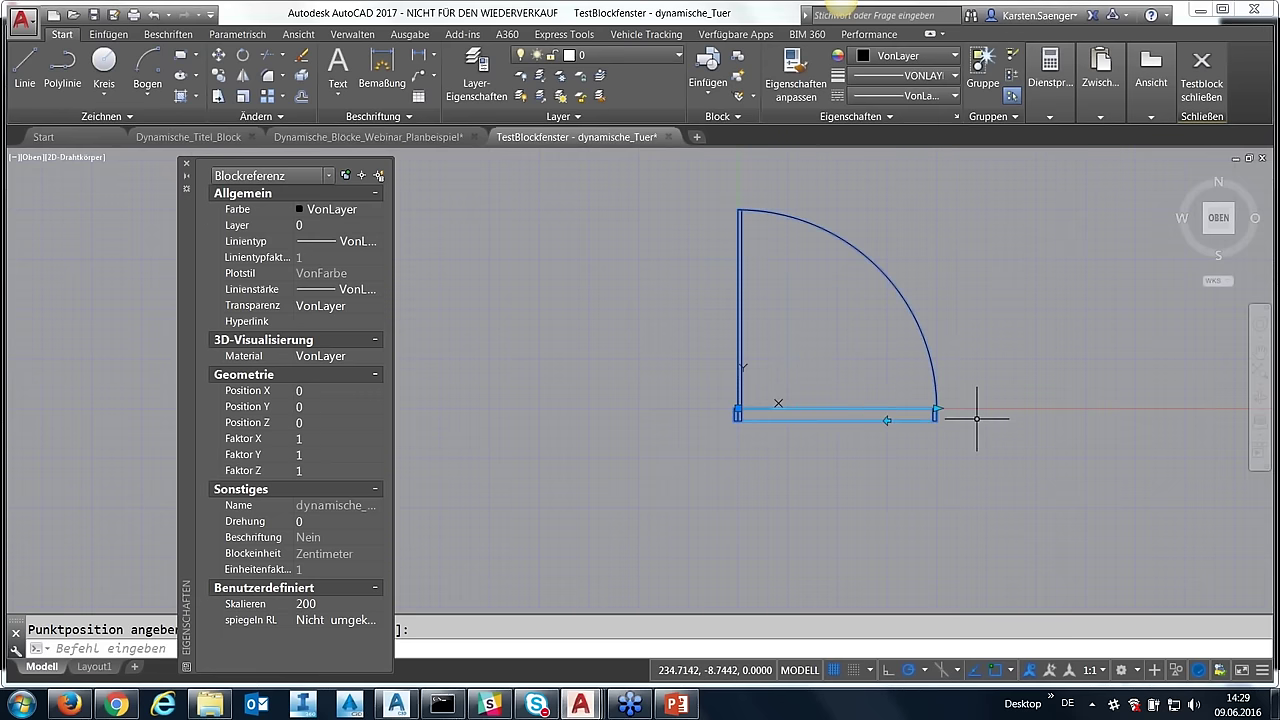
{"action": "left_click", "coordinate": [1199, 82]}
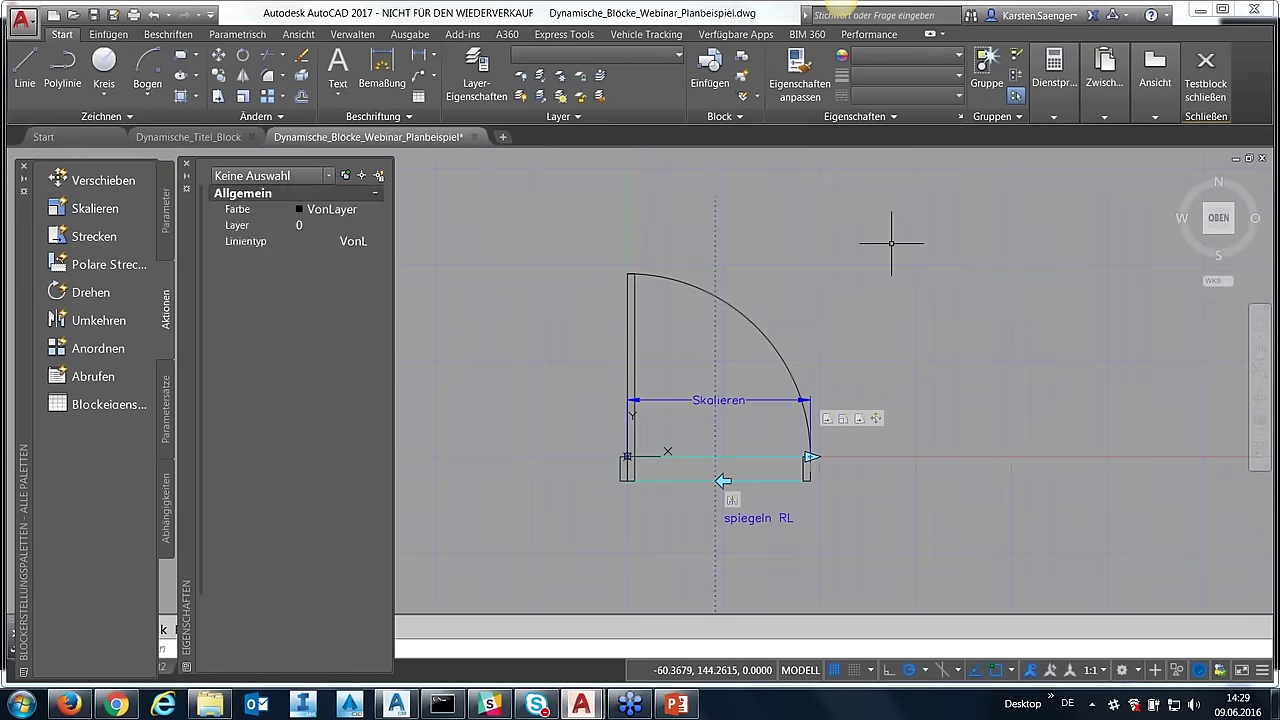
- Change the Verschieben action's Abstandsmultiplikator from 1 to 0.5
{"action": "left_click", "coordinate": [875, 420]}
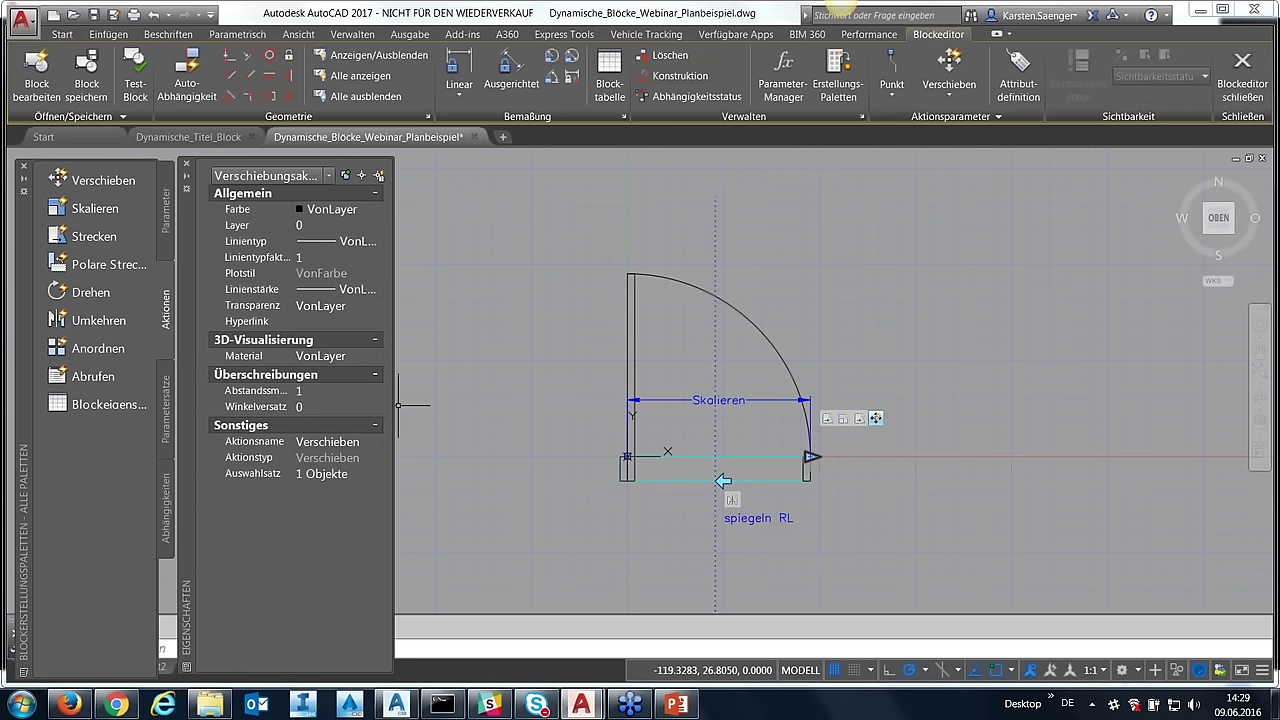
{"action": "left_click", "coordinate": [325, 390]}
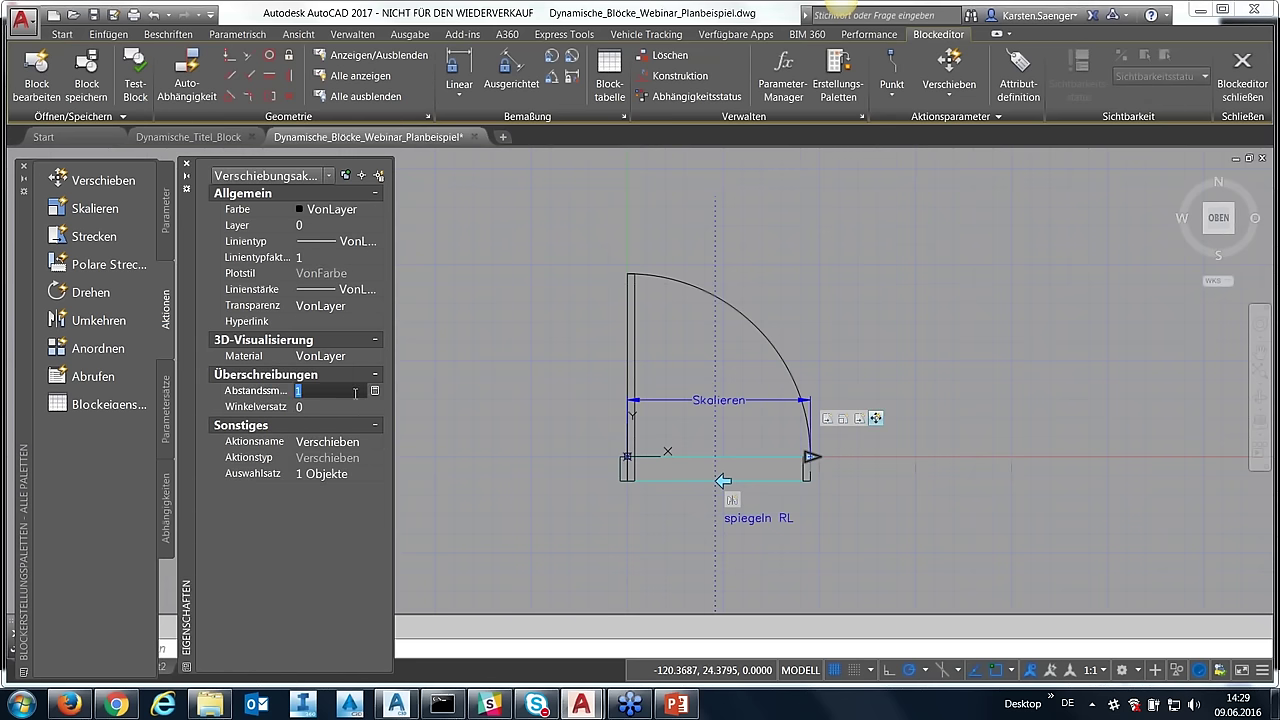
{"action": "type", "text": "0.5"}
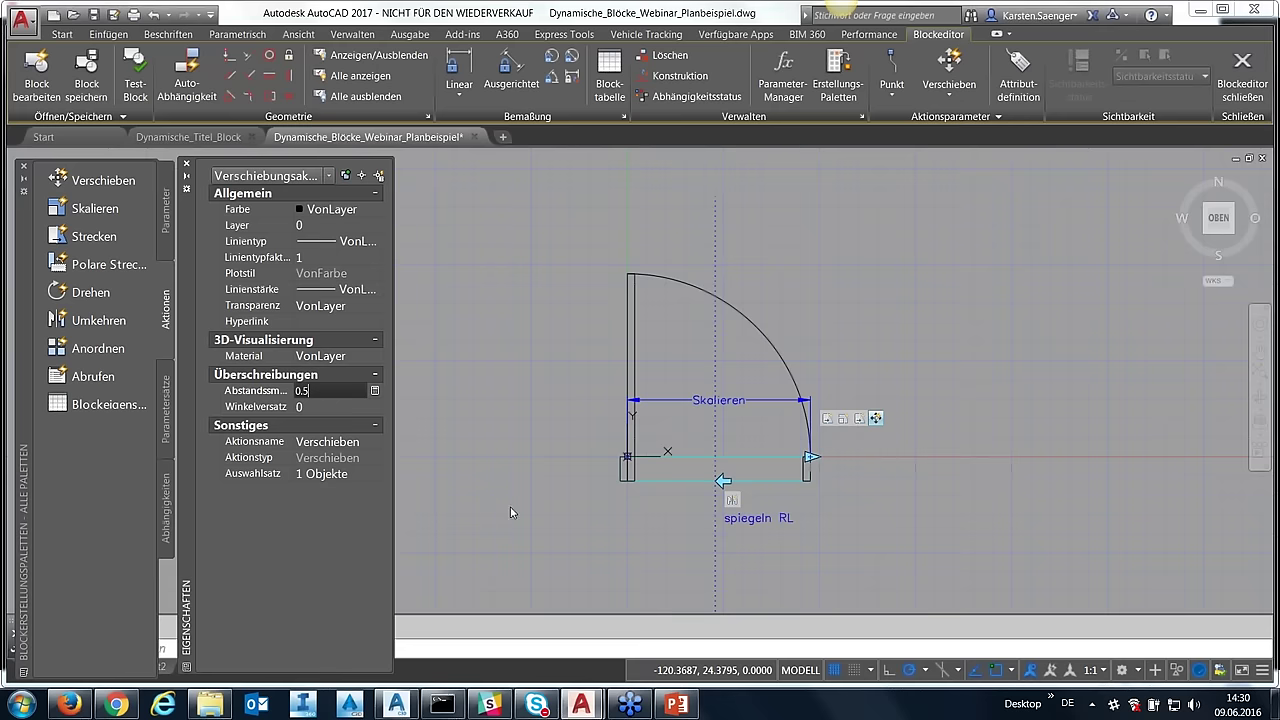
- Set the move action's Abstandsmultiplikator to 0.5 and open the door block in Test-Block
{"action": "key", "text": "Tab"}
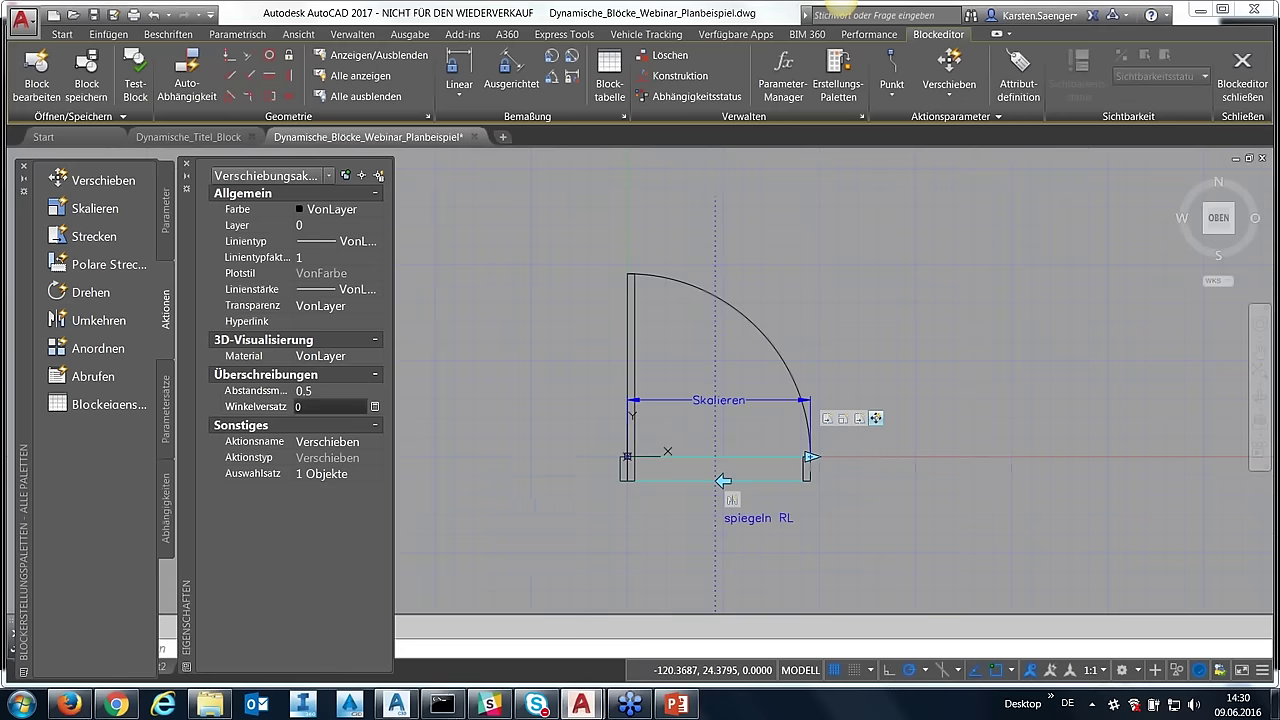
{"action": "left_click", "coordinate": [544, 507]}
{"action": "key", "text": "Escape"}
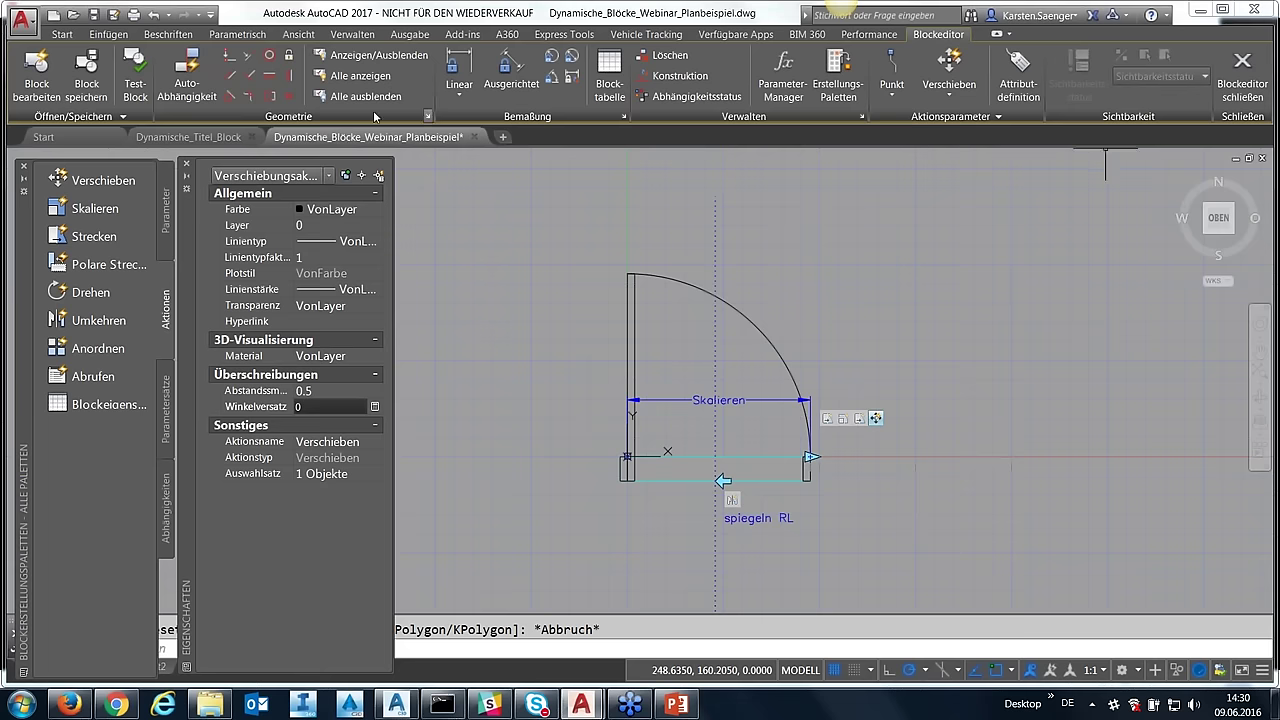
{"action": "left_click", "coordinate": [127, 92]}
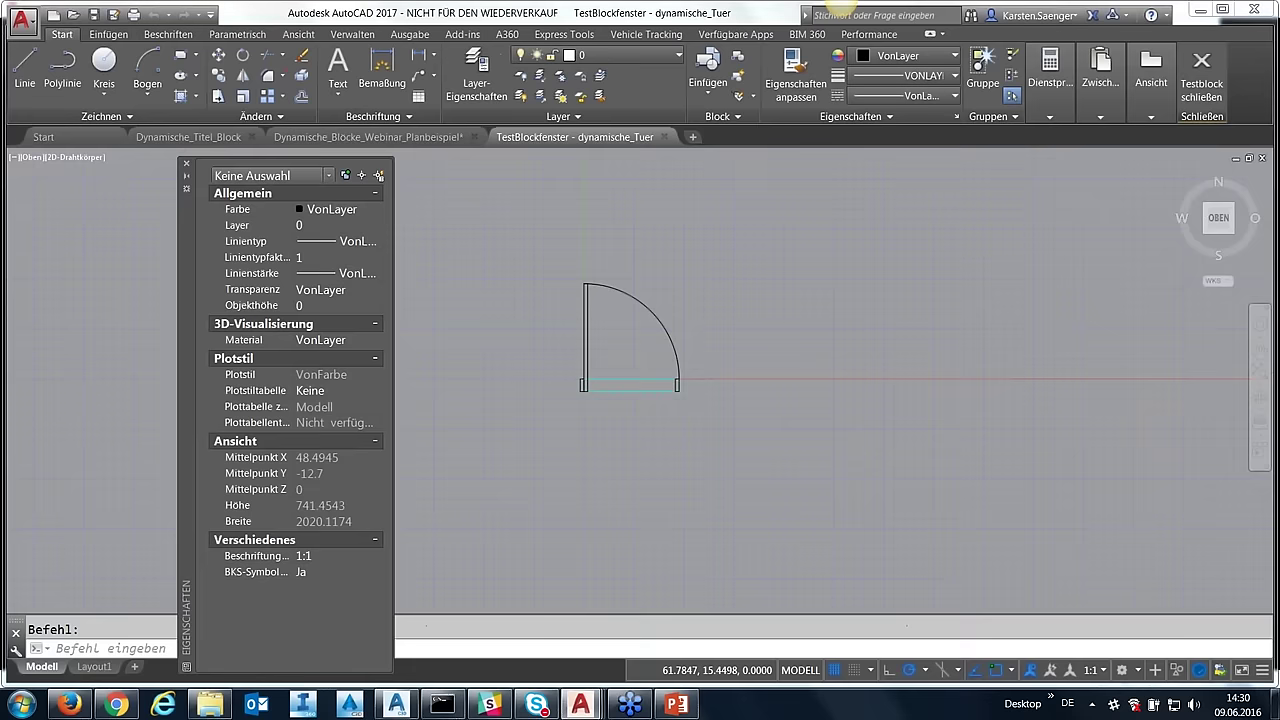
- Stretch the test door's width to 150, then to 200
{"action": "scroll", "coordinate": [649, 362], "scroll_direction": "up", "scroll_amount": 5}
{"action": "left_click", "coordinate": [720, 380]}
{"action": "left_click", "coordinate": [721, 403]}
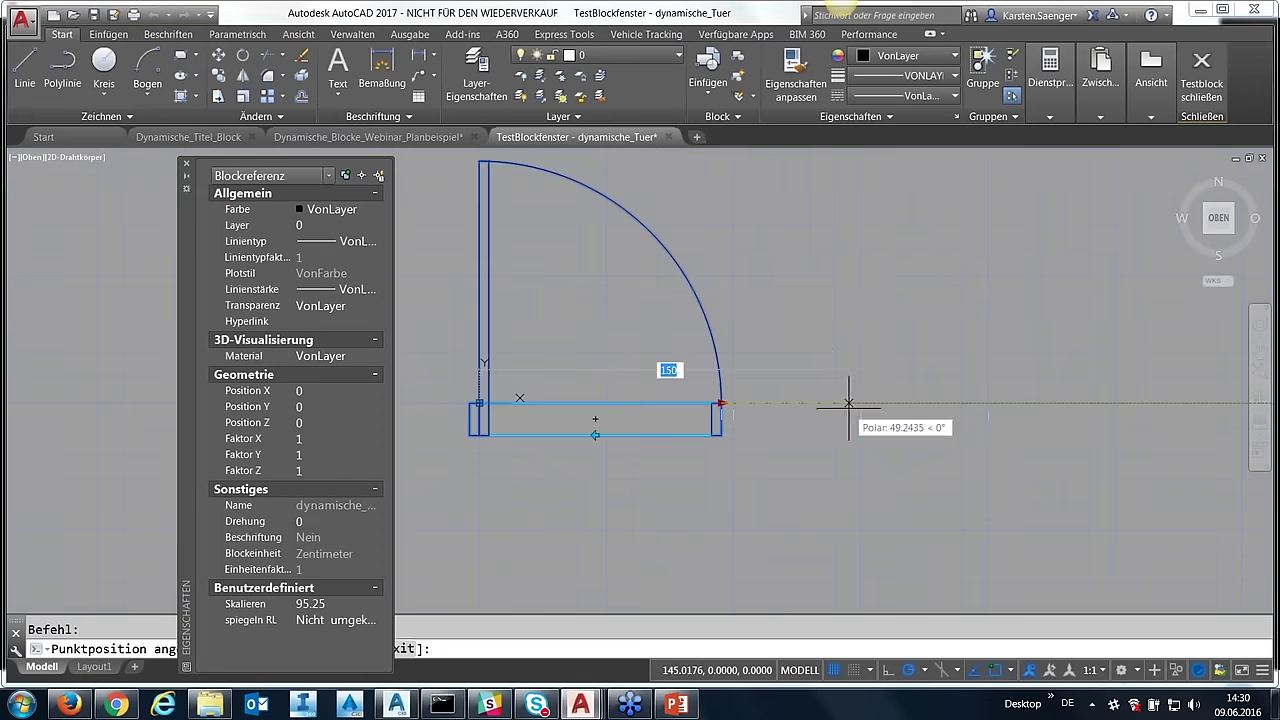
{"action": "left_click", "coordinate": [860, 403]}
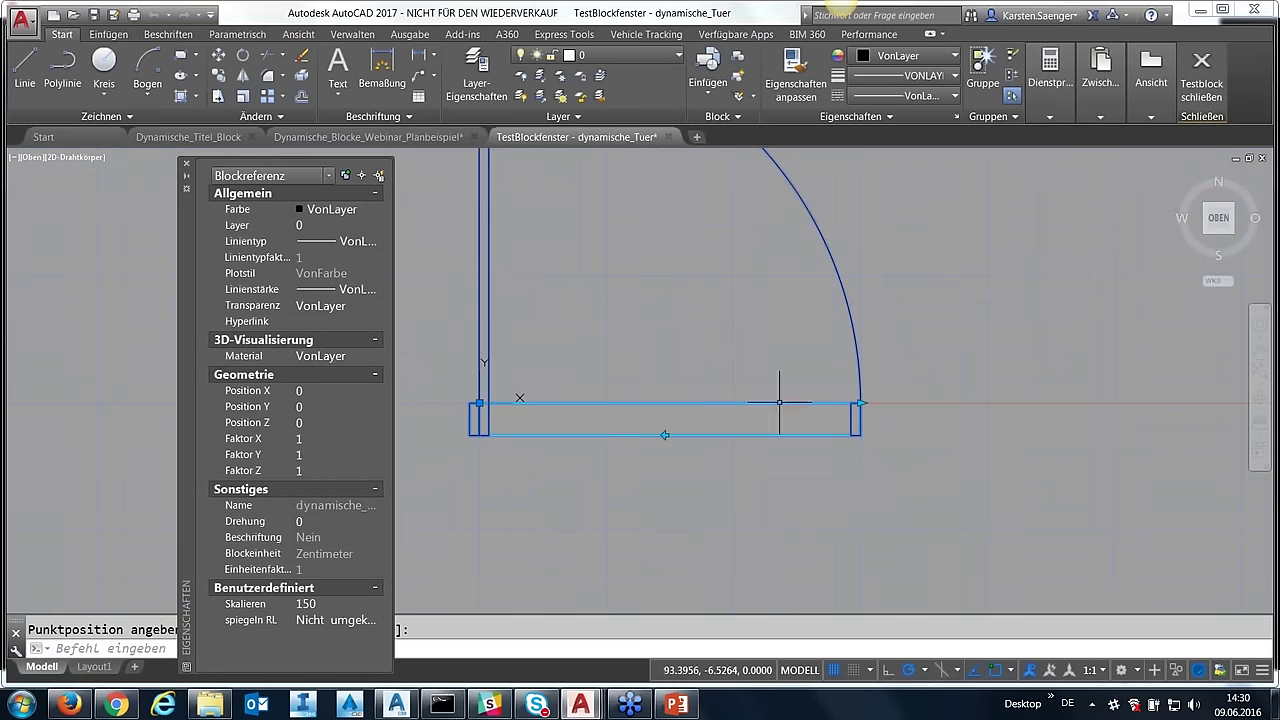
{"action": "left_click", "coordinate": [860, 403]}
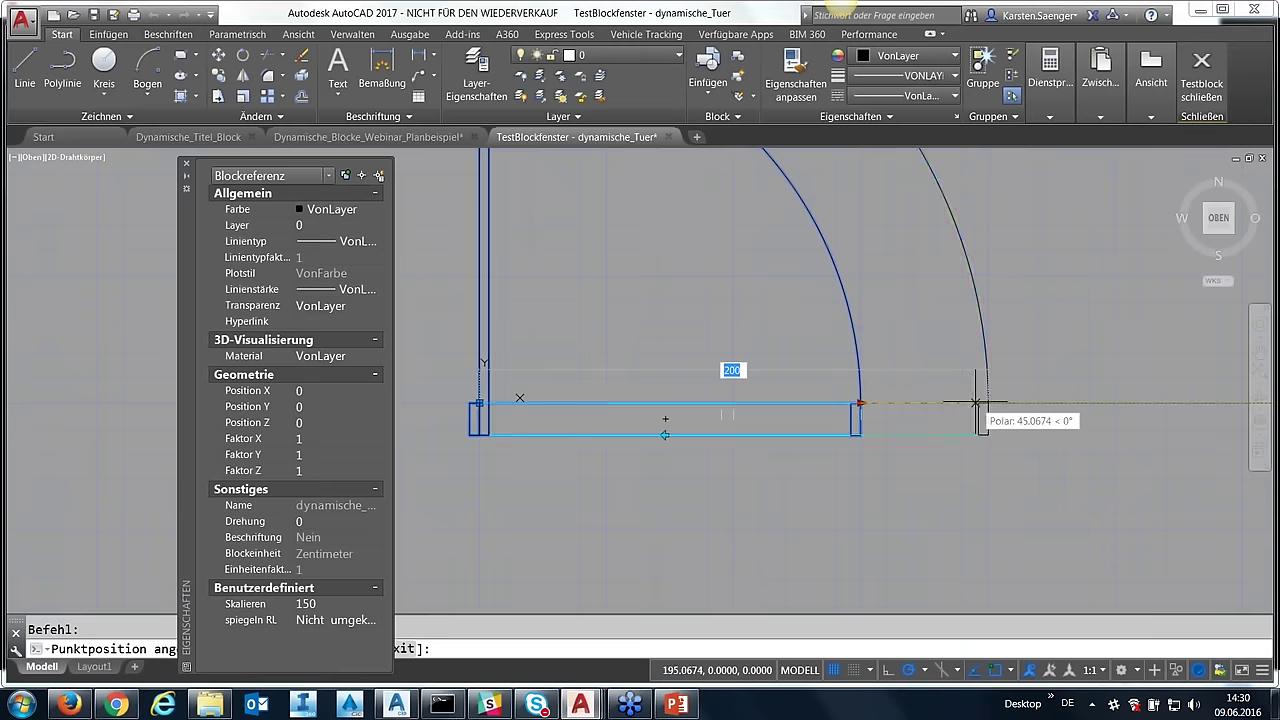
{"action": "left_click", "coordinate": [900, 403]}
- Flip the test door left-right several times, ending on its original side
{"action": "left_click", "coordinate": [728, 435]}
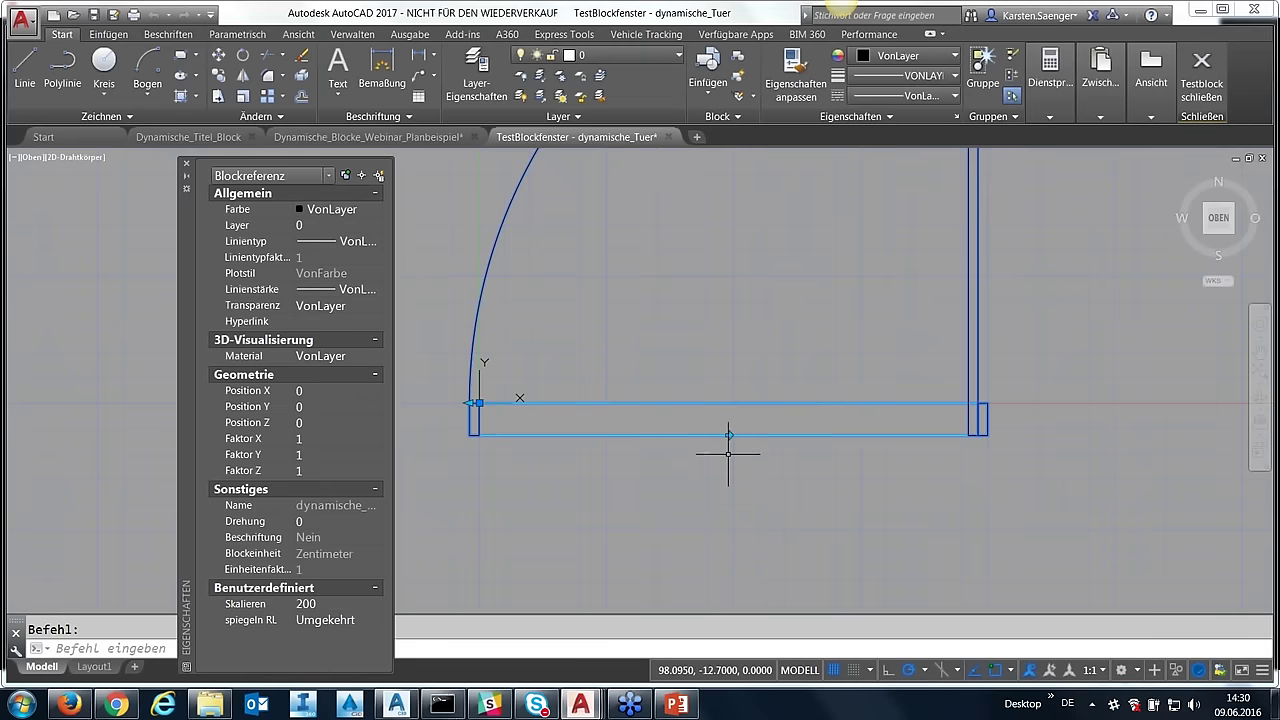
{"action": "scroll", "coordinate": [728, 455], "scroll_direction": "down", "scroll_amount": 2}
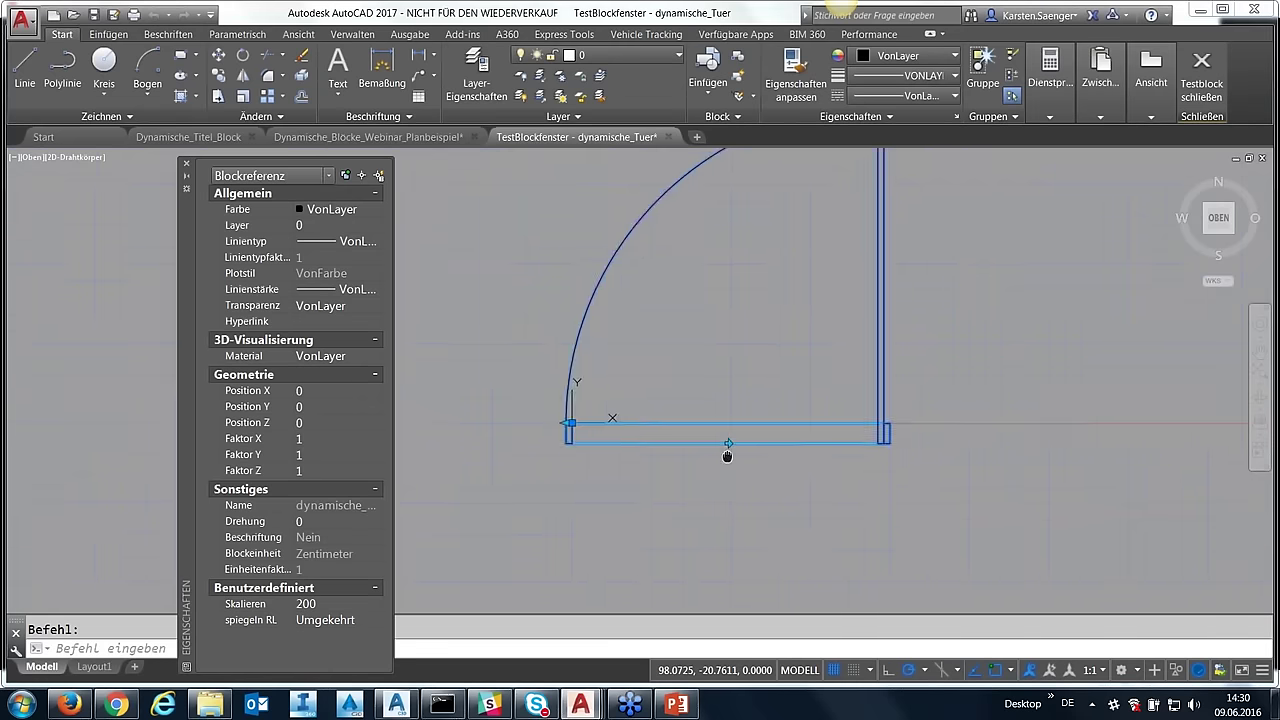
{"action": "middle_click_drag", "start_coordinate": [727, 455], "coordinate": [714, 522]}
{"action": "left_click", "coordinate": [714, 517]}
{"action": "left_click", "coordinate": [714, 517]}
{"action": "left_click", "coordinate": [714, 517]}
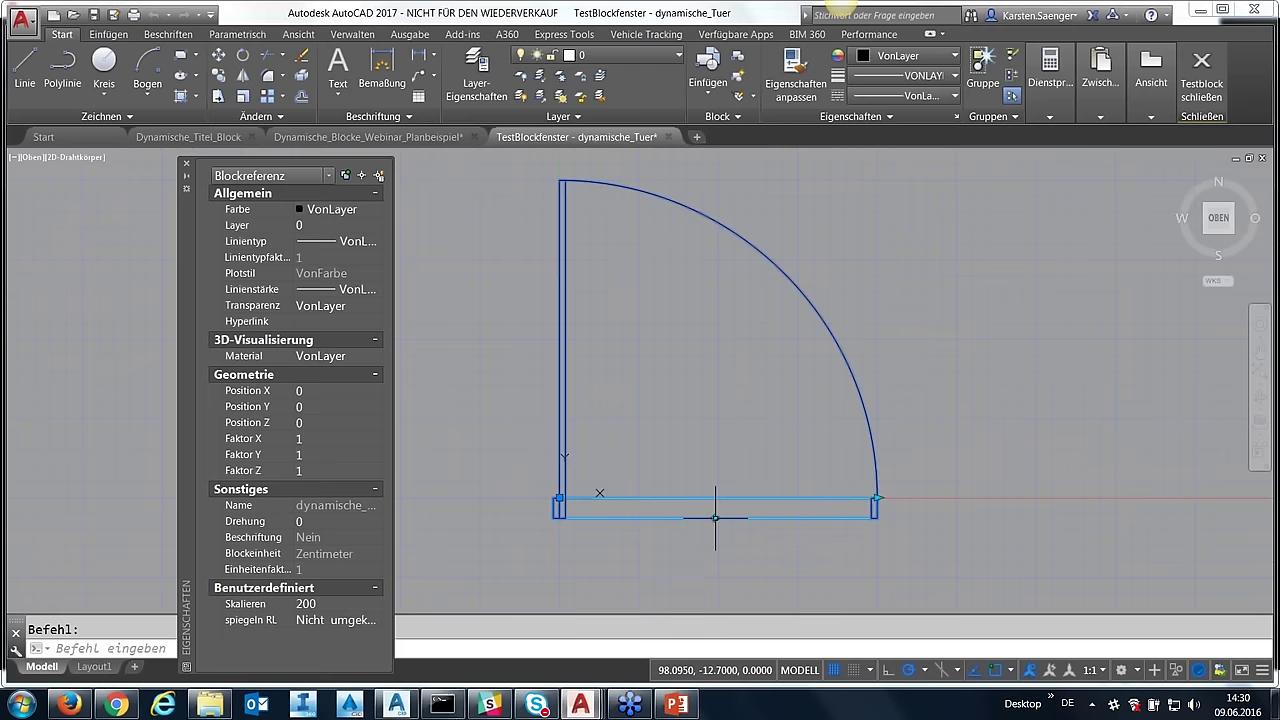
- Shrink the test door to width 100 and close the test window
{"action": "left_click", "coordinate": [877, 497]}
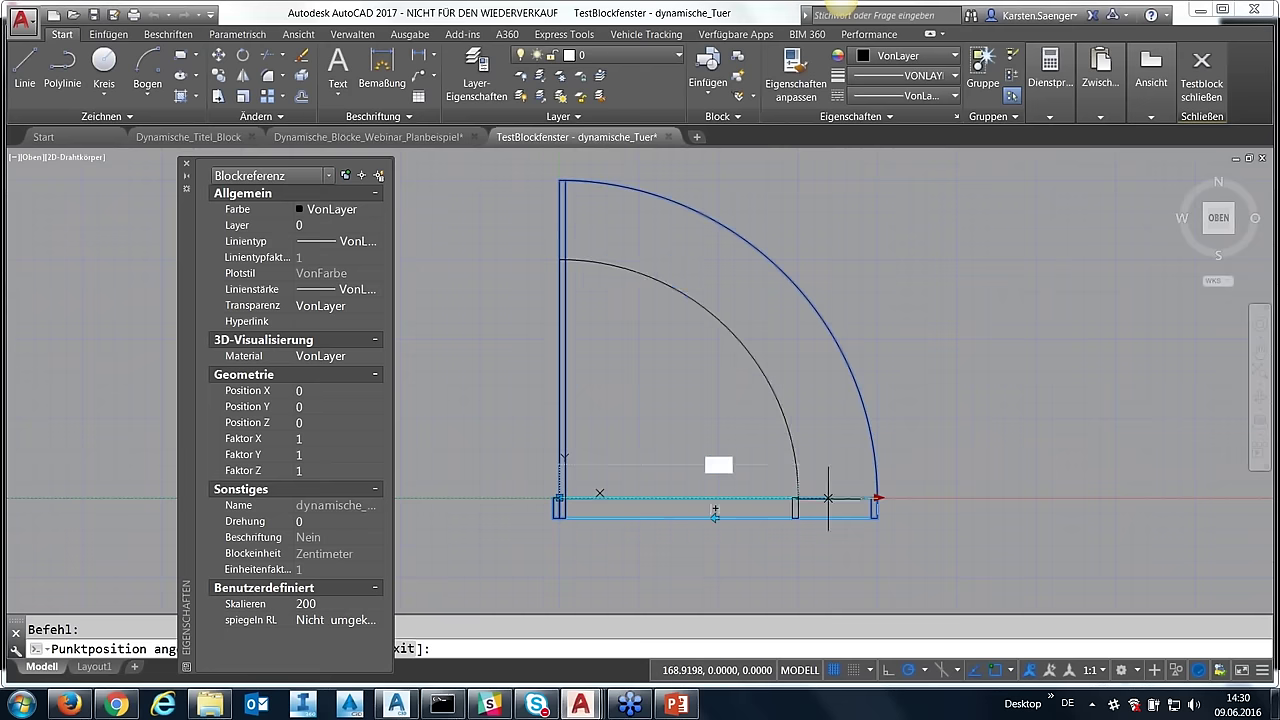
{"action": "left_click", "coordinate": [715, 507]}
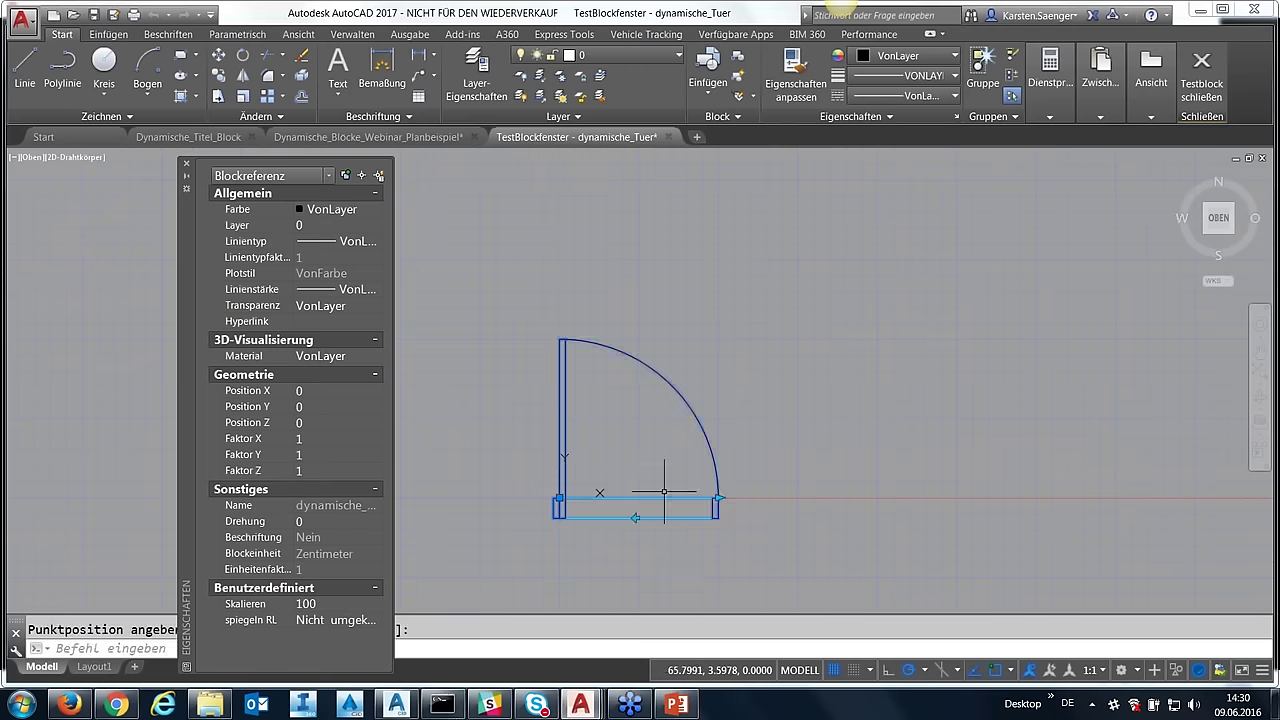
{"action": "scroll", "coordinate": [664, 492], "scroll_direction": "down", "scroll_amount": 2}
{"action": "middle_click_drag", "start_coordinate": [659, 511], "coordinate": [682, 429]}
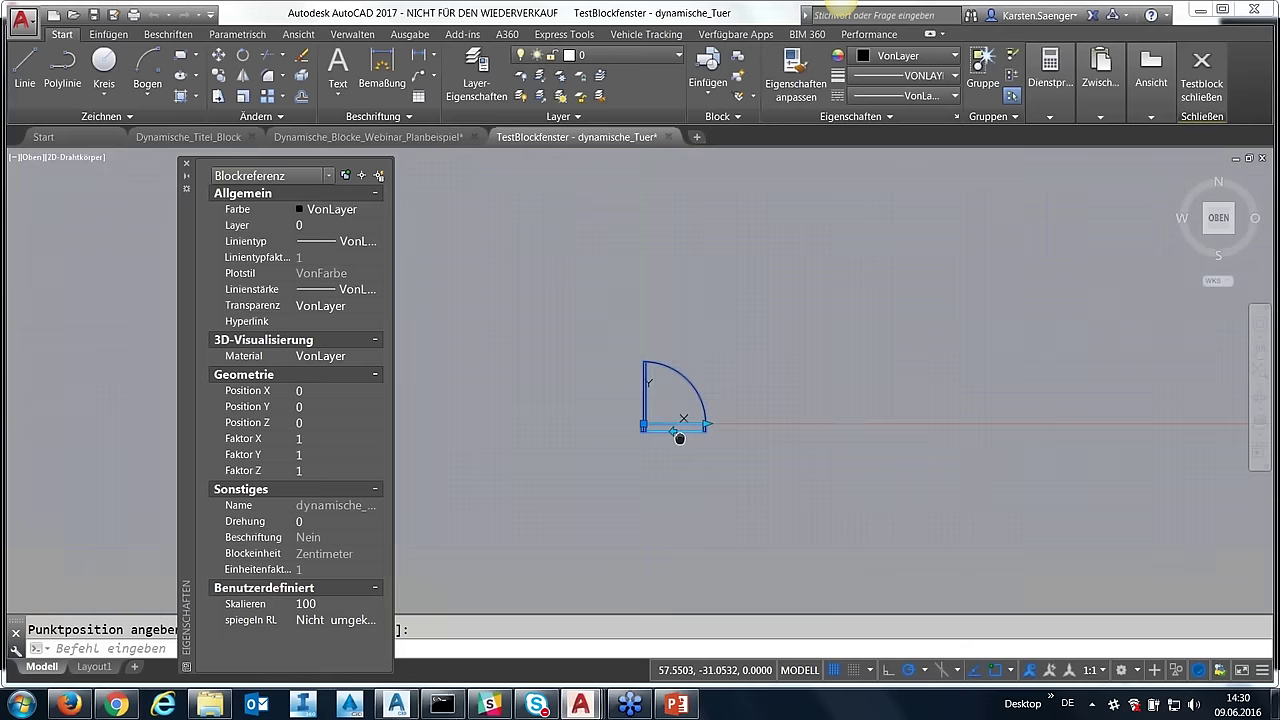
{"action": "left_click", "coordinate": [1202, 86]}
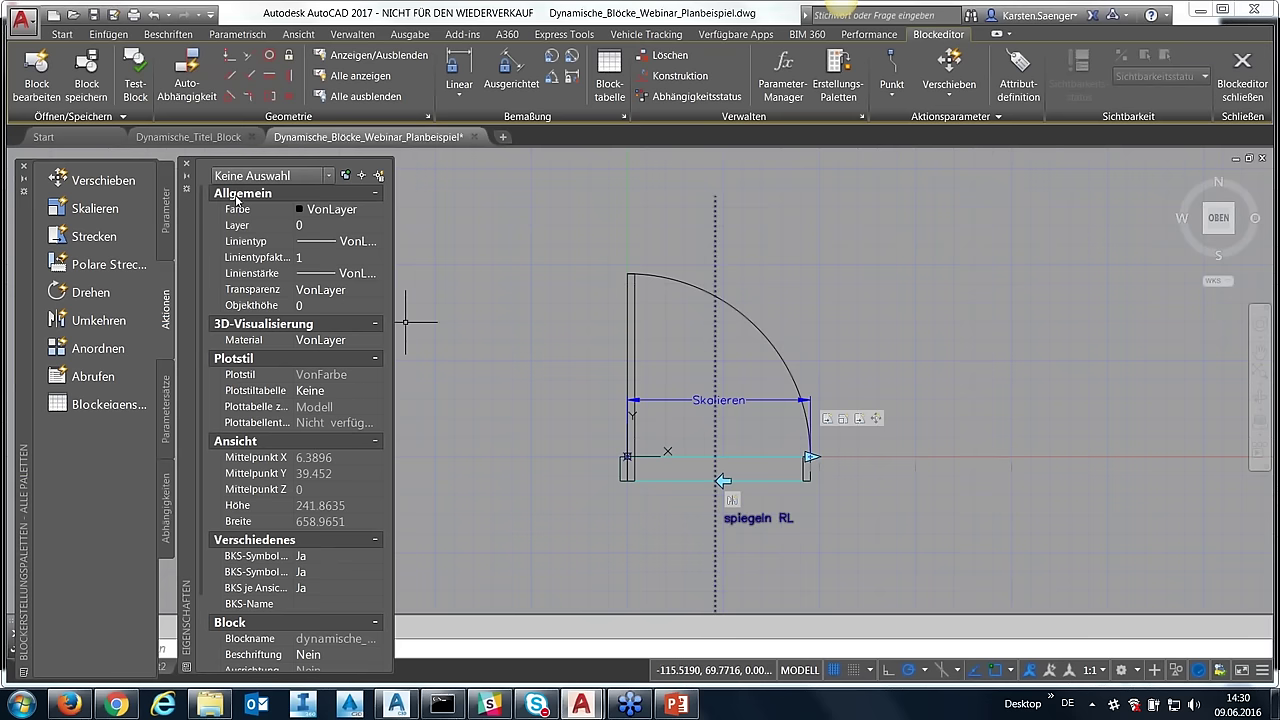
- Show the Parameter tools in the Block Authoring palette, cancelling stray selection windows
{"action": "left_click", "coordinate": [168, 231]}
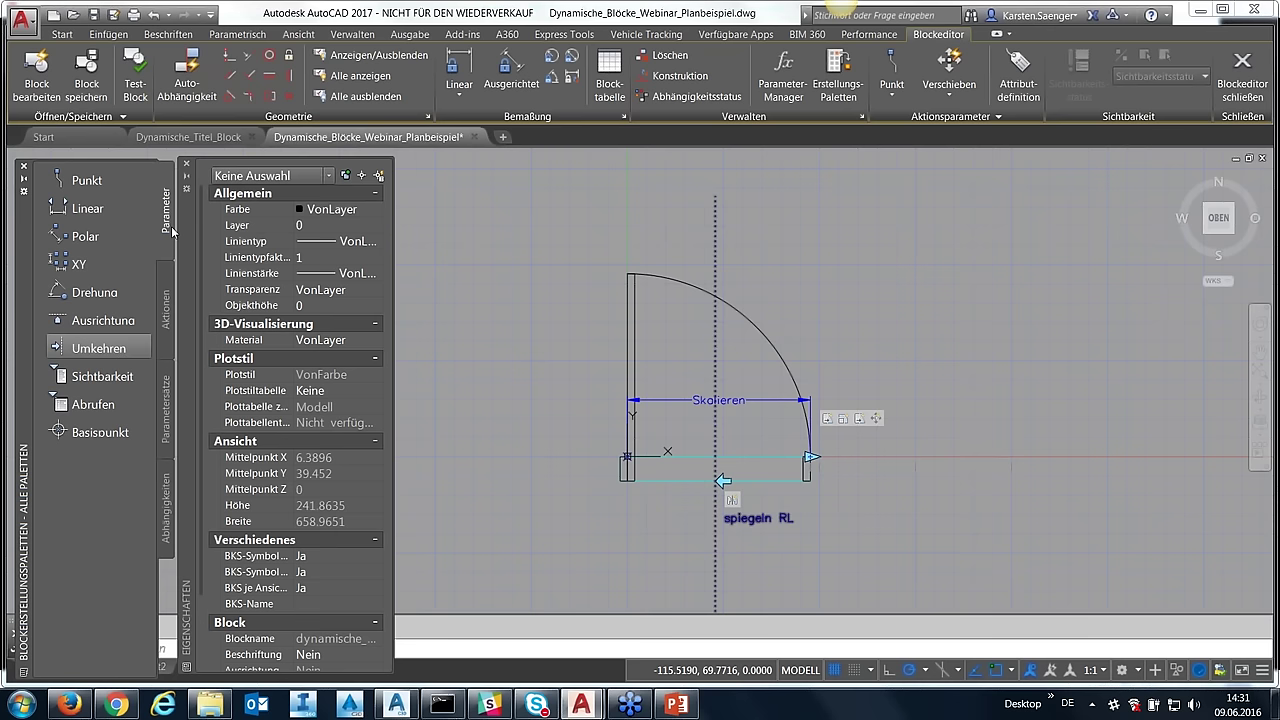
{"action": "left_click", "coordinate": [588, 430]}
{"action": "key", "text": "Escape"}
{"action": "key", "text": "Escape"}
{"action": "left_click", "coordinate": [654, 511]}
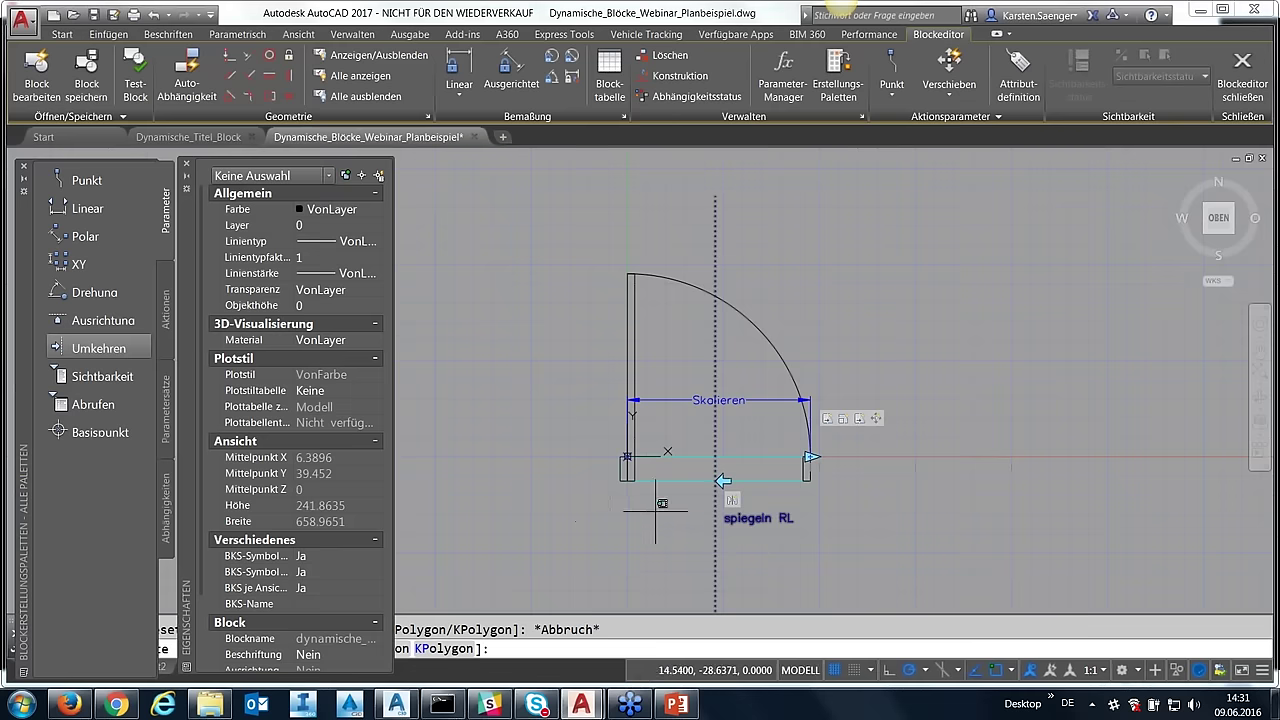
{"action": "key", "text": "Escape"}
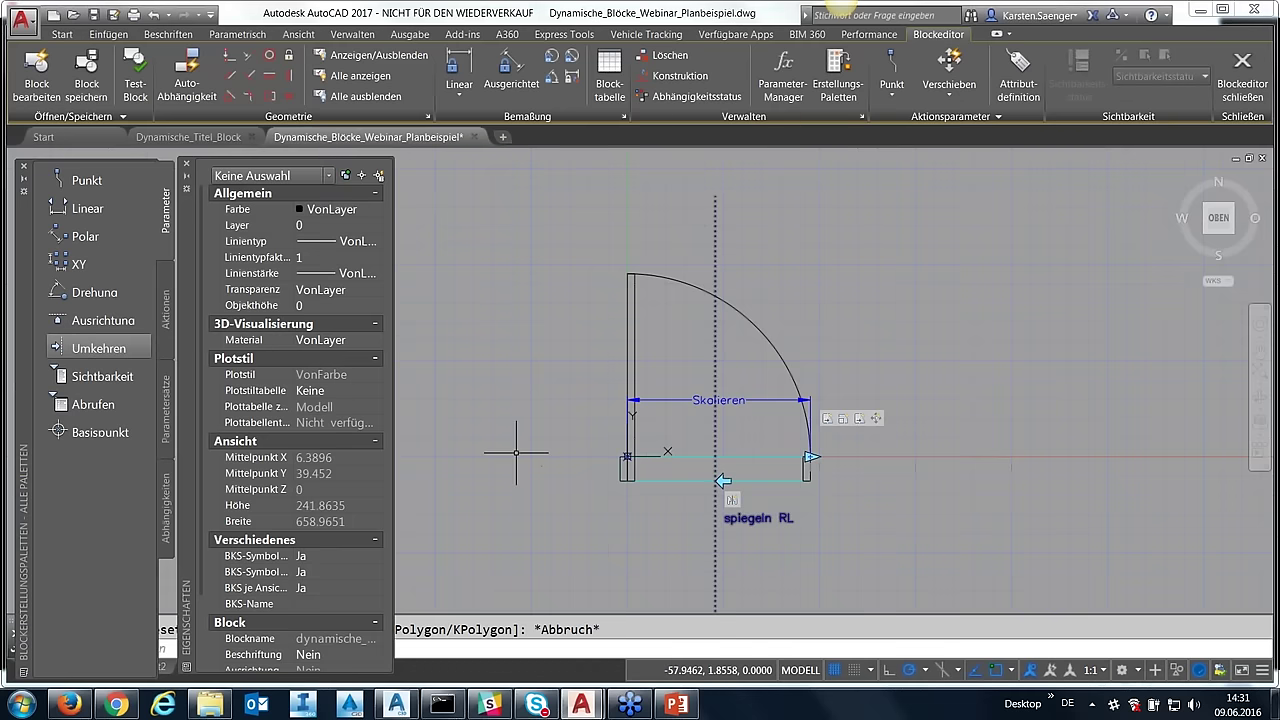
{"action": "left_click", "coordinate": [522, 447]}
{"action": "key", "text": "Escape"}
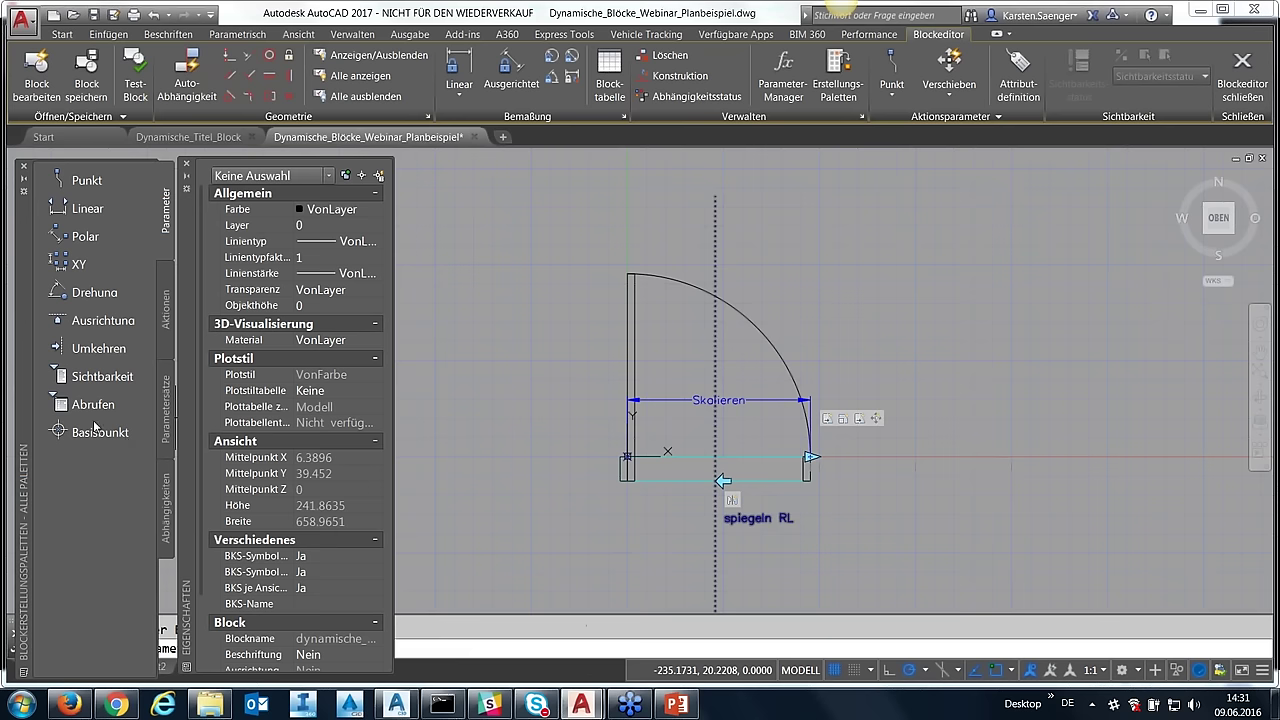
- Place a Basispunkt parameter at the door's lower-left hinge corner
{"action": "left_click", "coordinate": [88, 433]}
{"action": "left_click", "coordinate": [89, 434]}
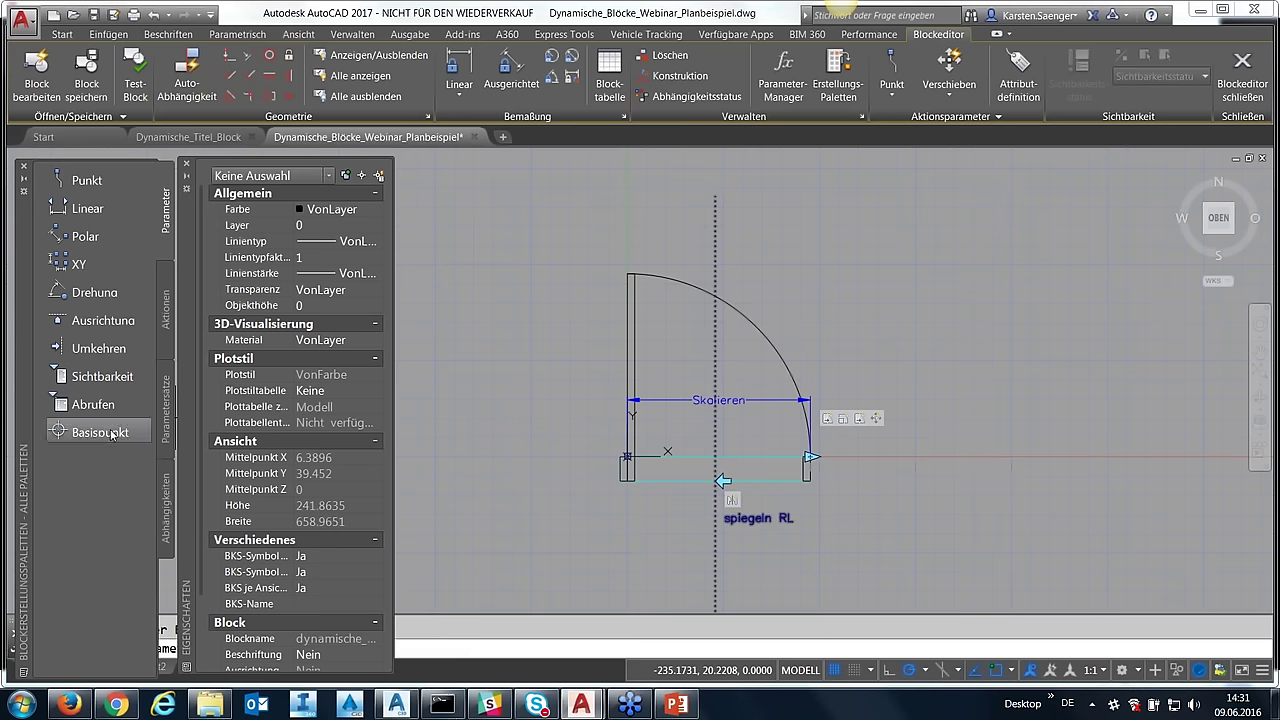
{"action": "left_click", "coordinate": [625, 456]}
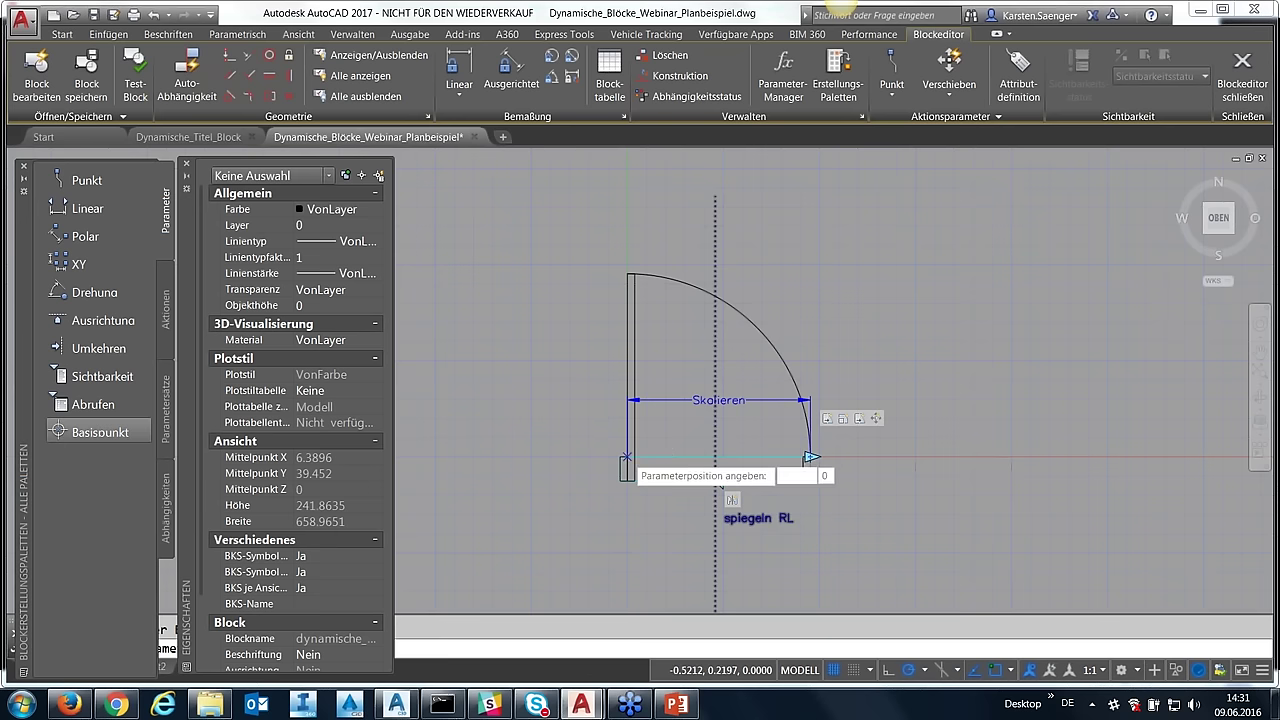
{"action": "scroll", "coordinate": [627, 456], "scroll_direction": "up", "scroll_amount": 5}
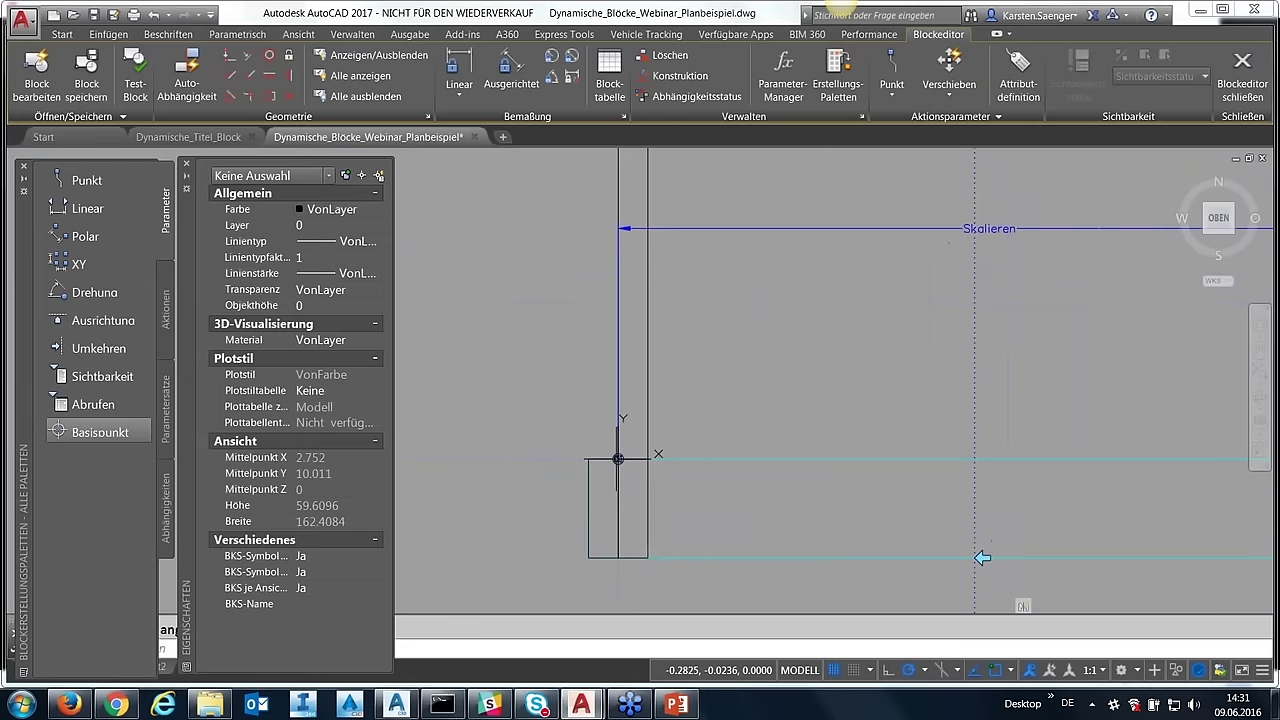
{"action": "left_click", "coordinate": [618, 459]}
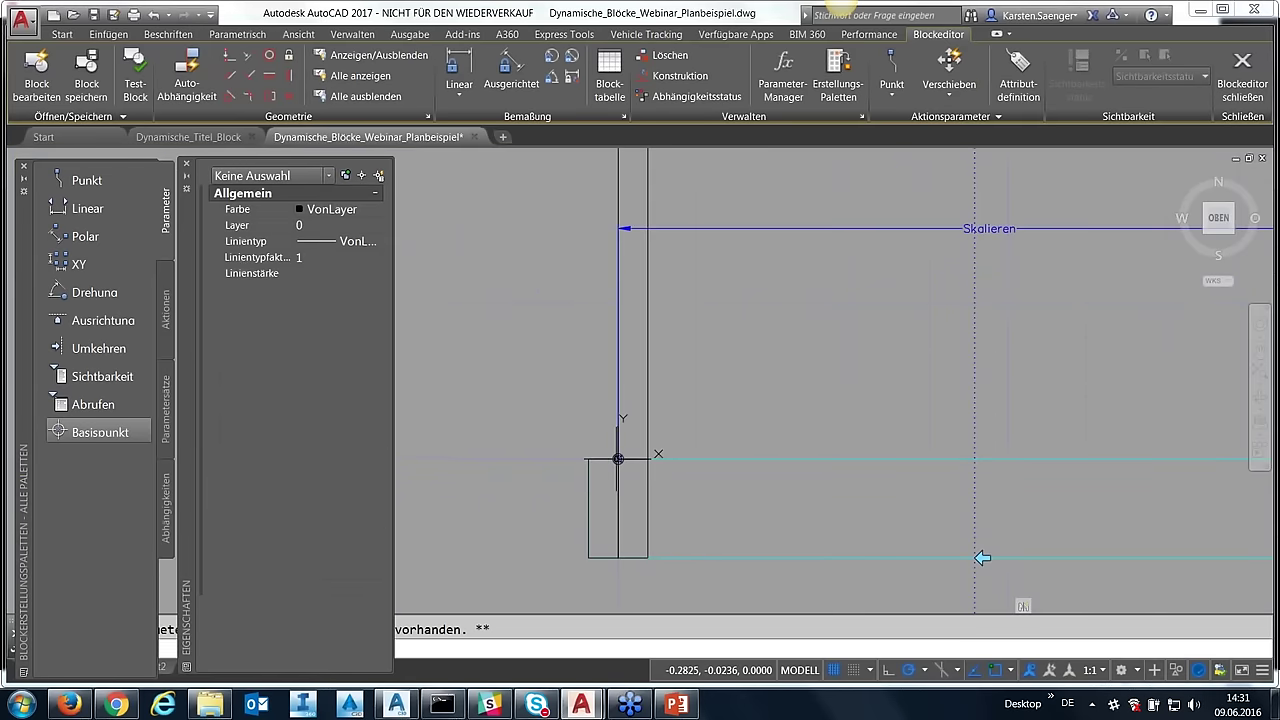
{"action": "scroll", "coordinate": [902, 478], "scroll_direction": "down", "scroll_amount": 2}
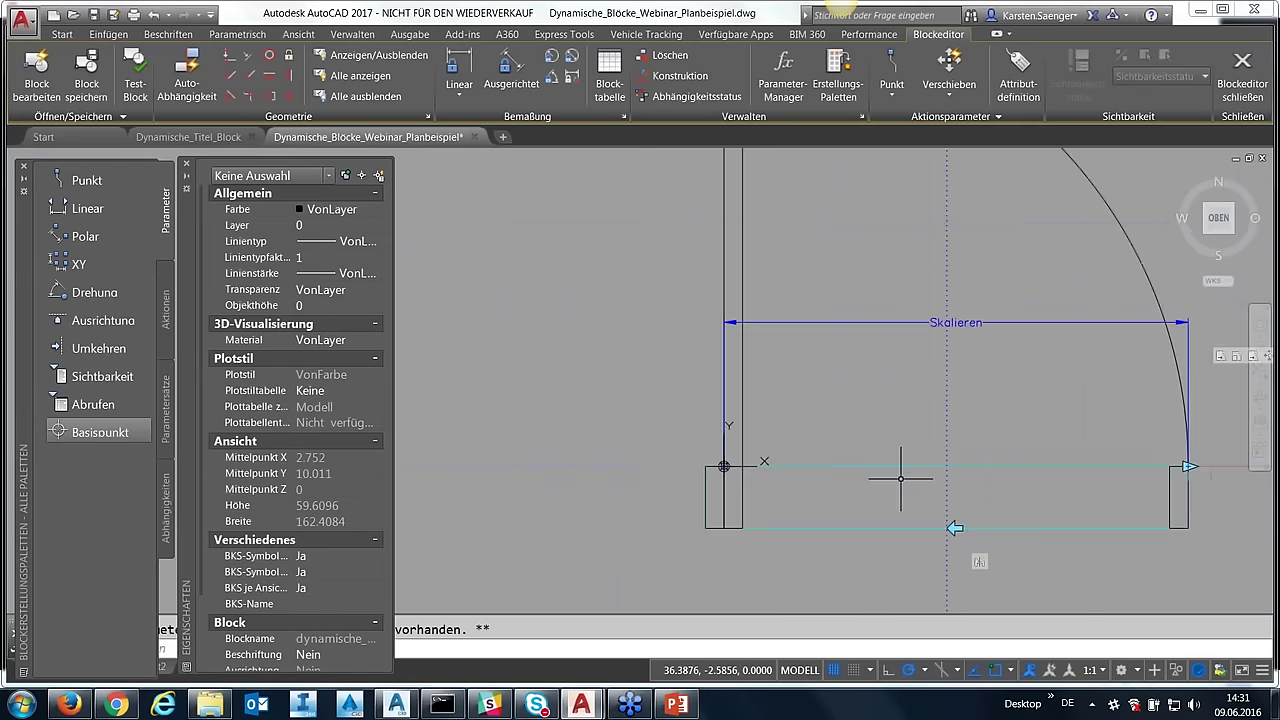
{"action": "scroll", "coordinate": [902, 478], "scroll_direction": "down", "scroll_amount": 2}
{"action": "middle_click_drag", "start_coordinate": [902, 478], "coordinate": [720, 477]}
{"action": "scroll", "coordinate": [720, 477], "scroll_direction": "down", "scroll_amount": 2}
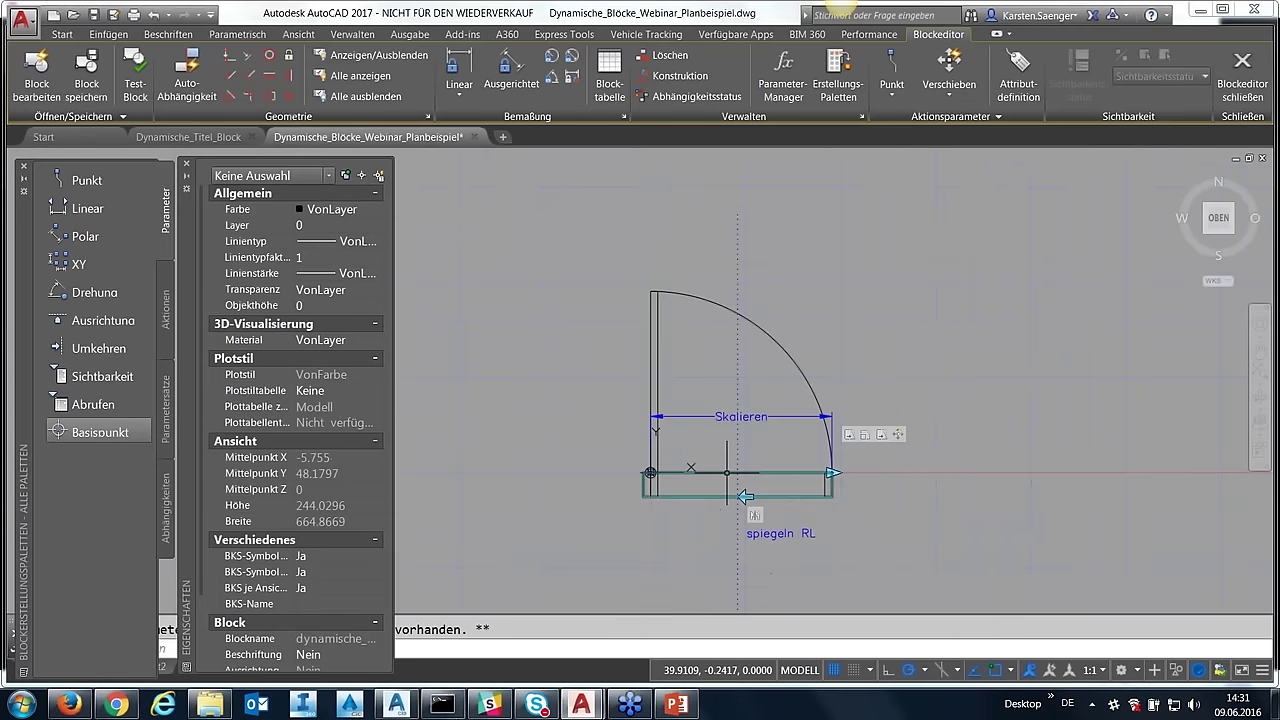
- Give the spiegeln RL flip action a new selection set containing all door geometry
{"action": "right_click", "coordinate": [756, 520]}
{"action": "mouse_move", "coordinate": [823, 549]}
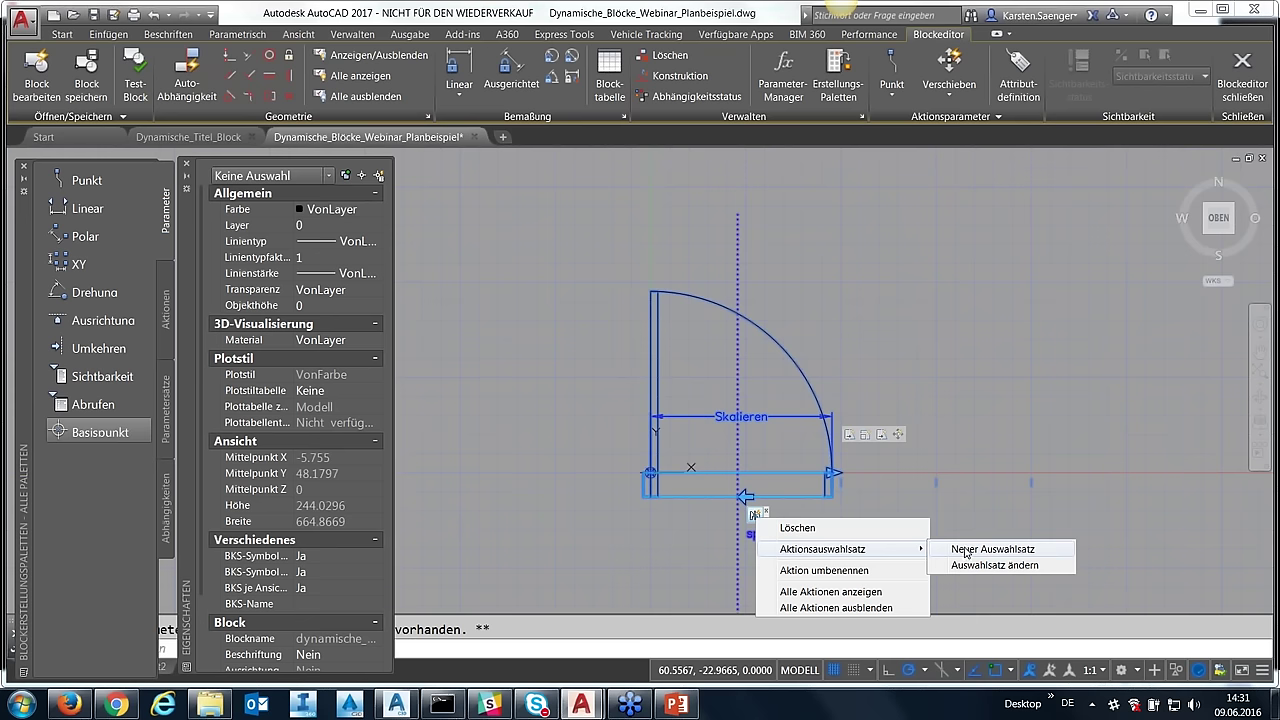
{"action": "left_click", "coordinate": [966, 550]}
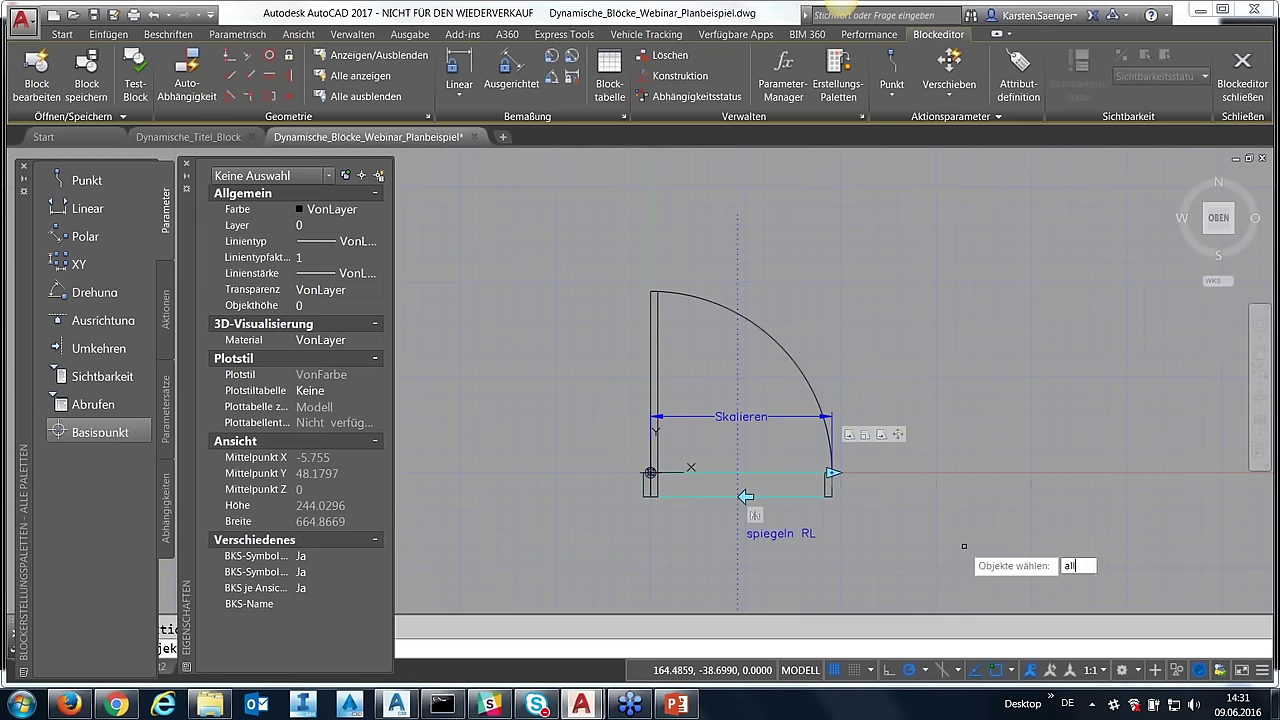
{"action": "key", "text": "ctrl+a"}
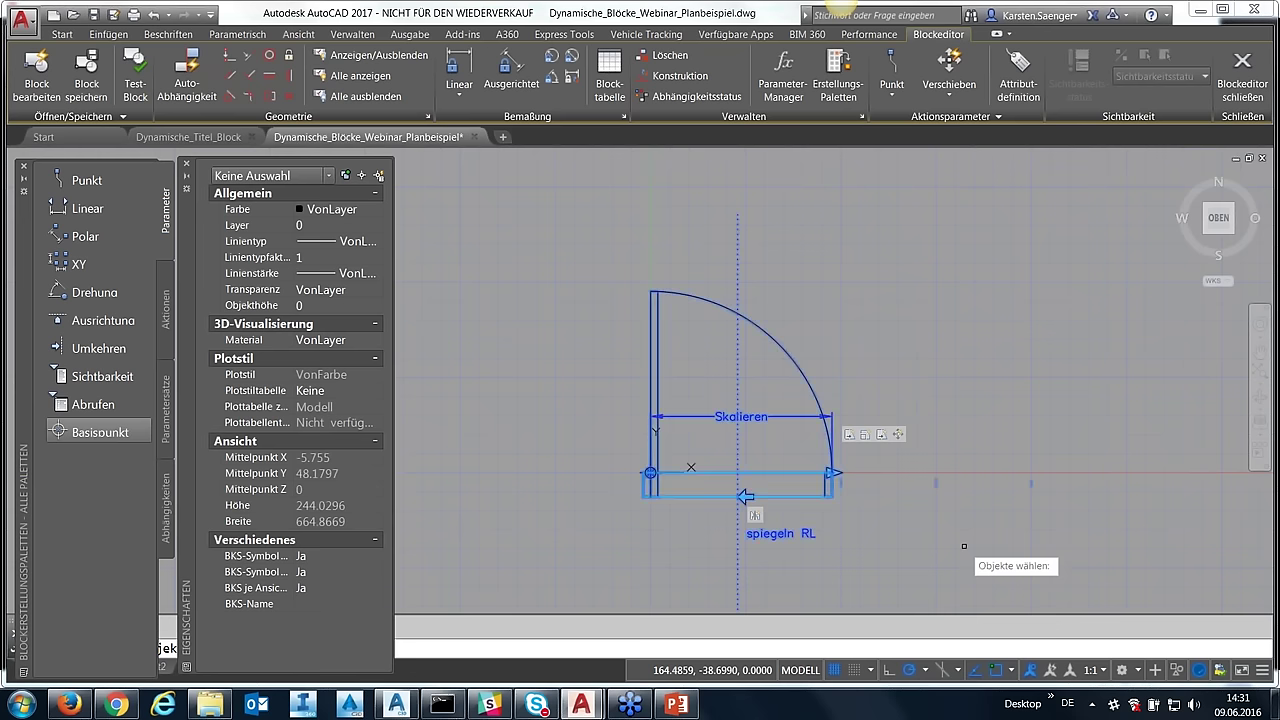
{"action": "key", "text": "Return"}
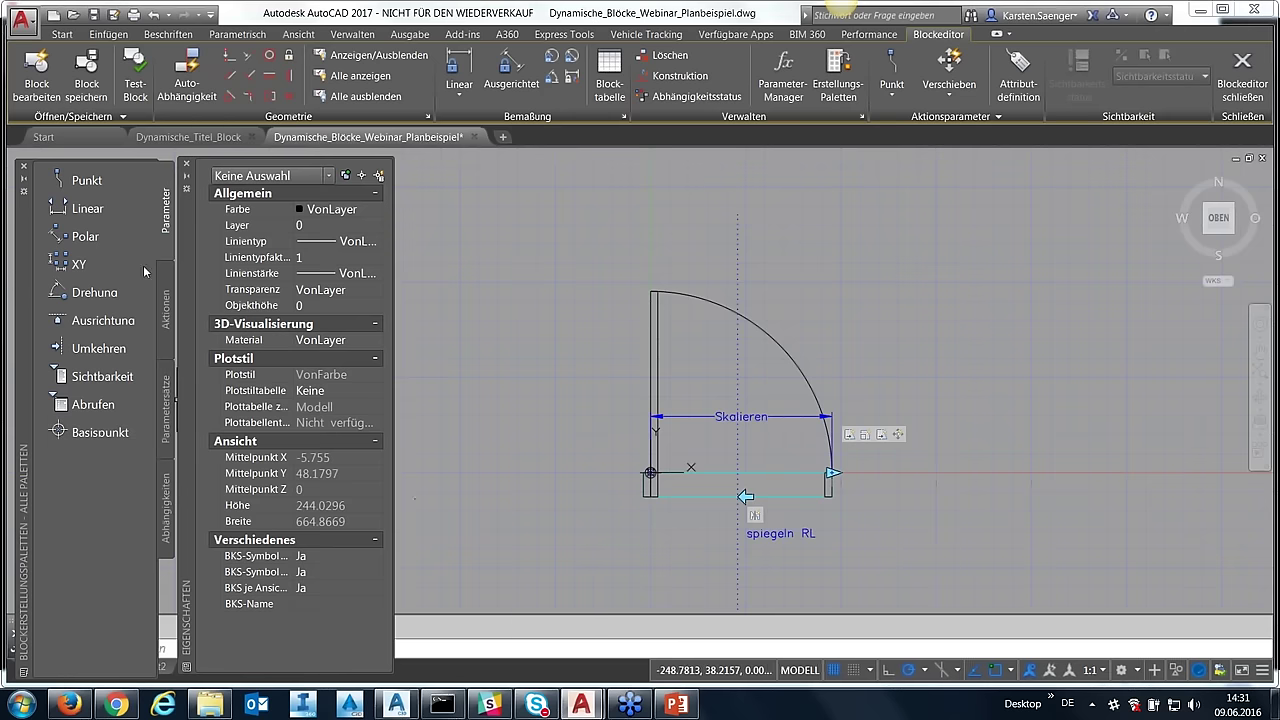
- Add an Umkehren flip parameter with its mirror line along the door's bottom edge
{"action": "left_click", "coordinate": [95, 349]}
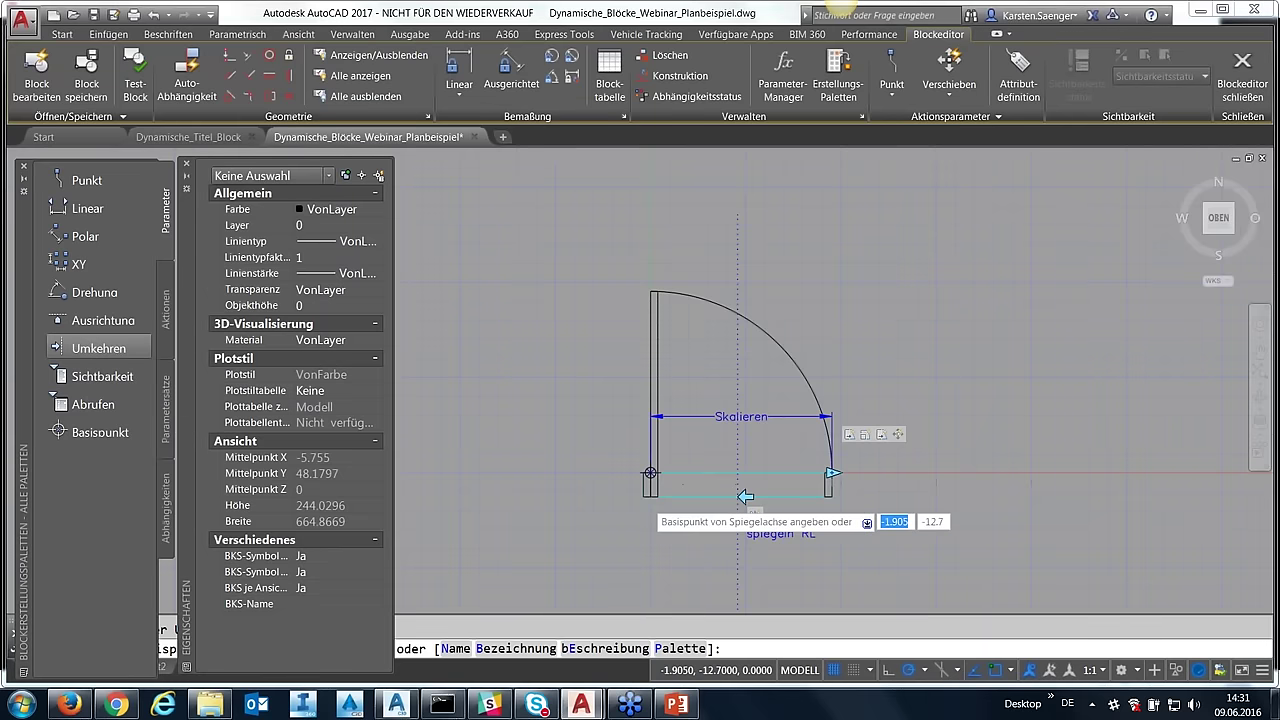
{"action": "scroll", "coordinate": [649, 500], "scroll_direction": "up", "scroll_amount": 2}
{"action": "scroll", "coordinate": [649, 500], "scroll_direction": "up", "scroll_amount": 2}
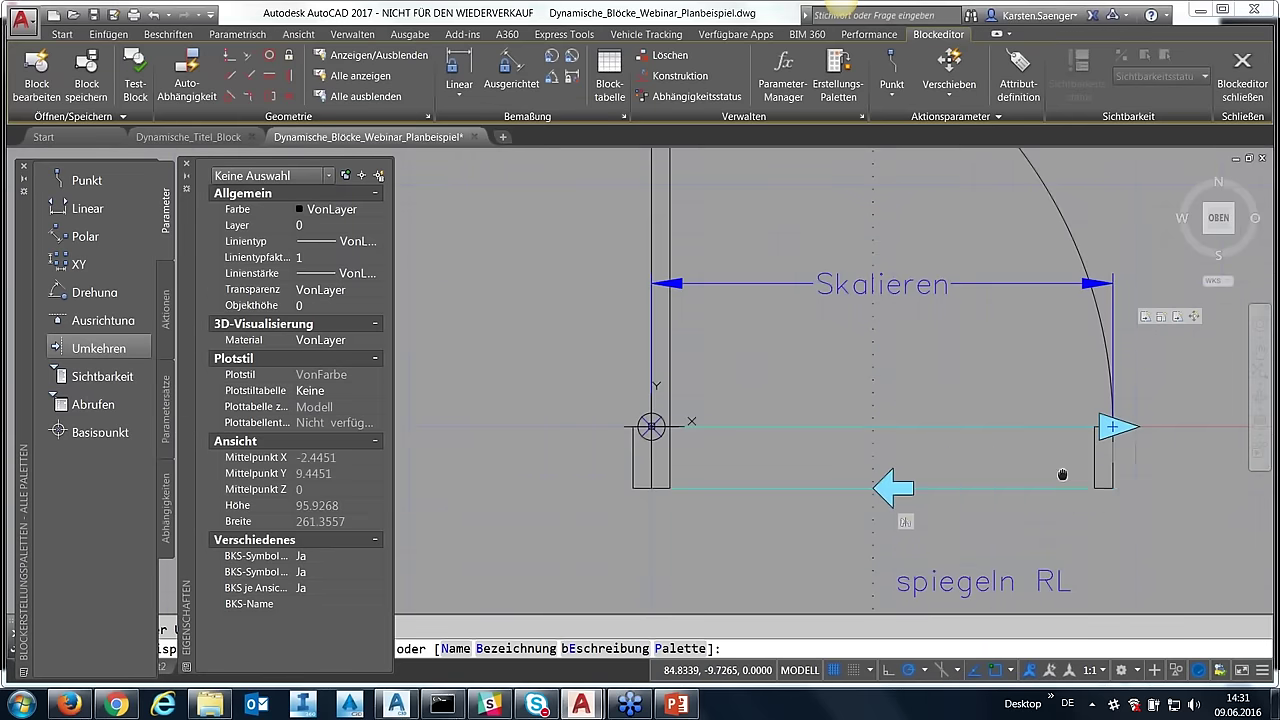
{"action": "middle_click_drag", "start_coordinate": [1062, 470], "coordinate": [937, 492]}
{"action": "scroll", "coordinate": [632, 461], "scroll_direction": "down", "scroll_amount": 2}
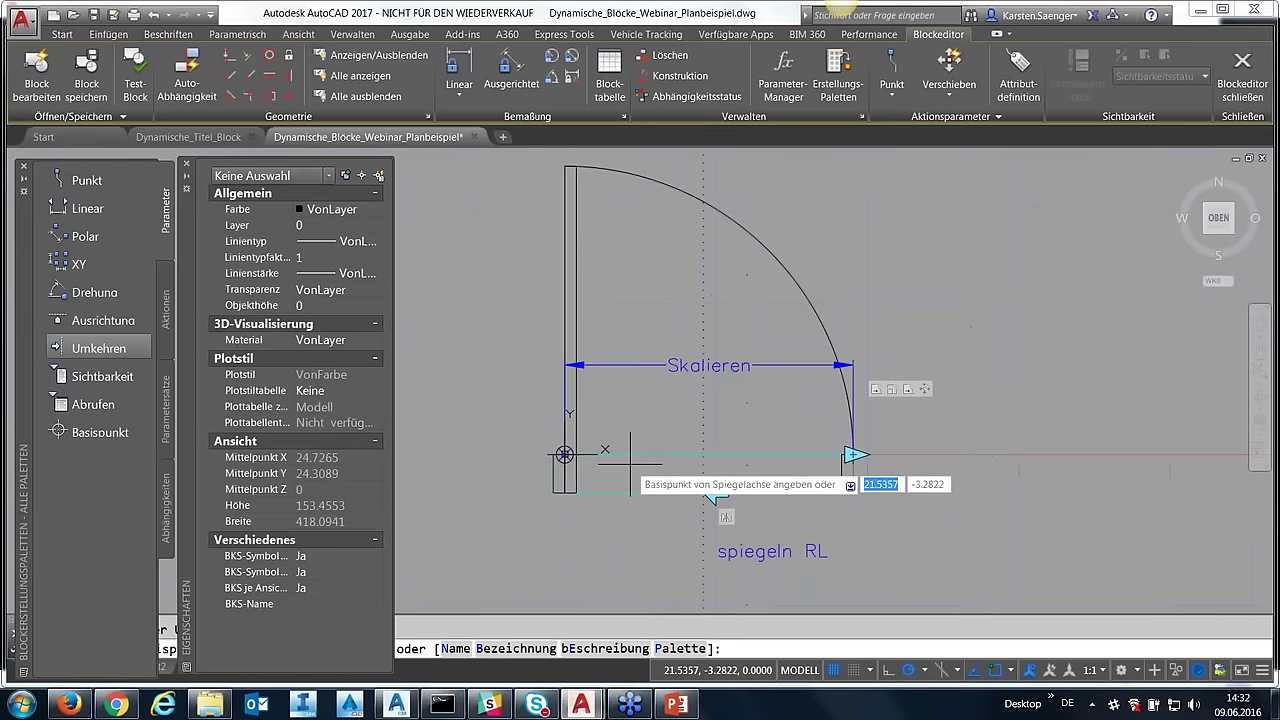
{"action": "left_click", "coordinate": [565, 471]}
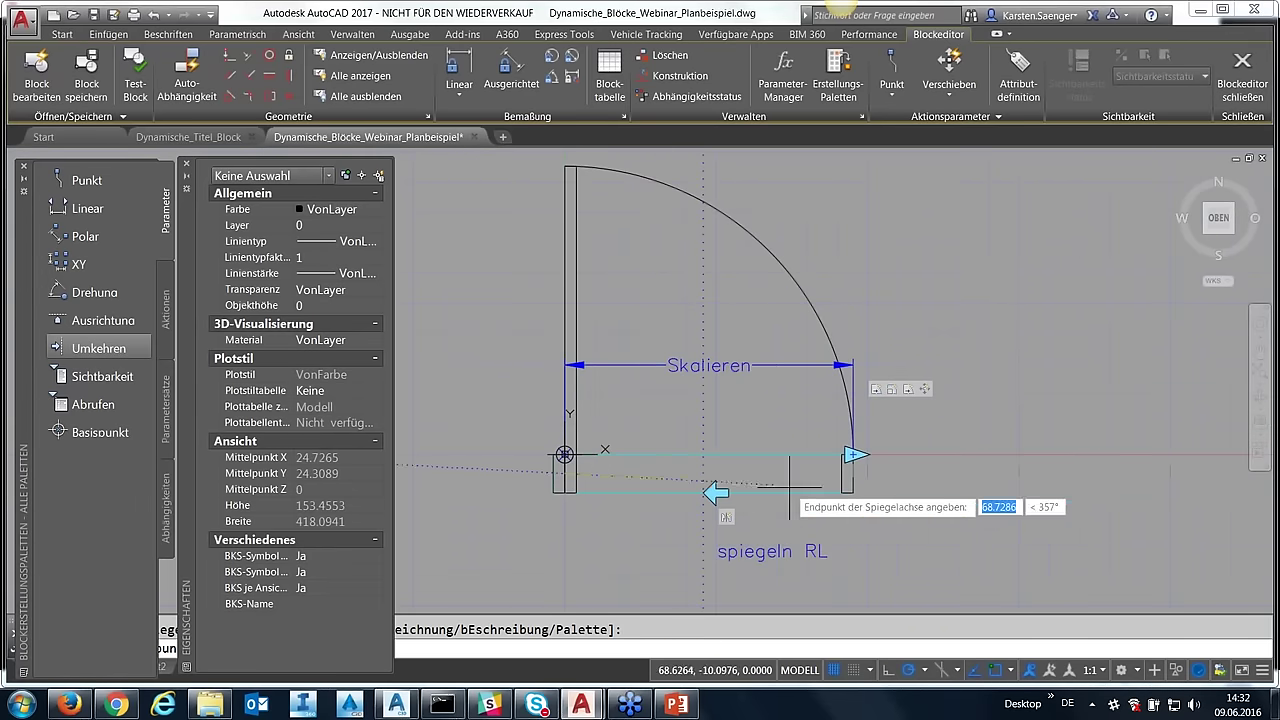
{"action": "left_click", "coordinate": [966, 472]}
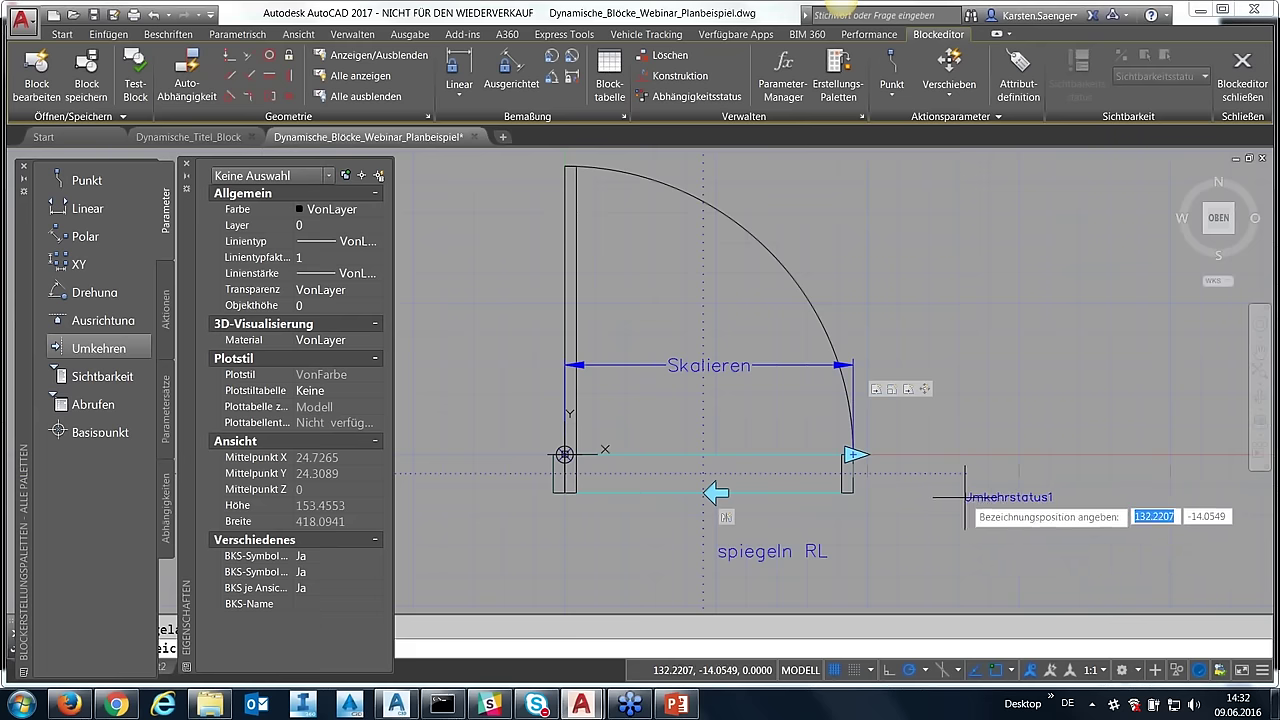
{"action": "left_click", "coordinate": [961, 497]}
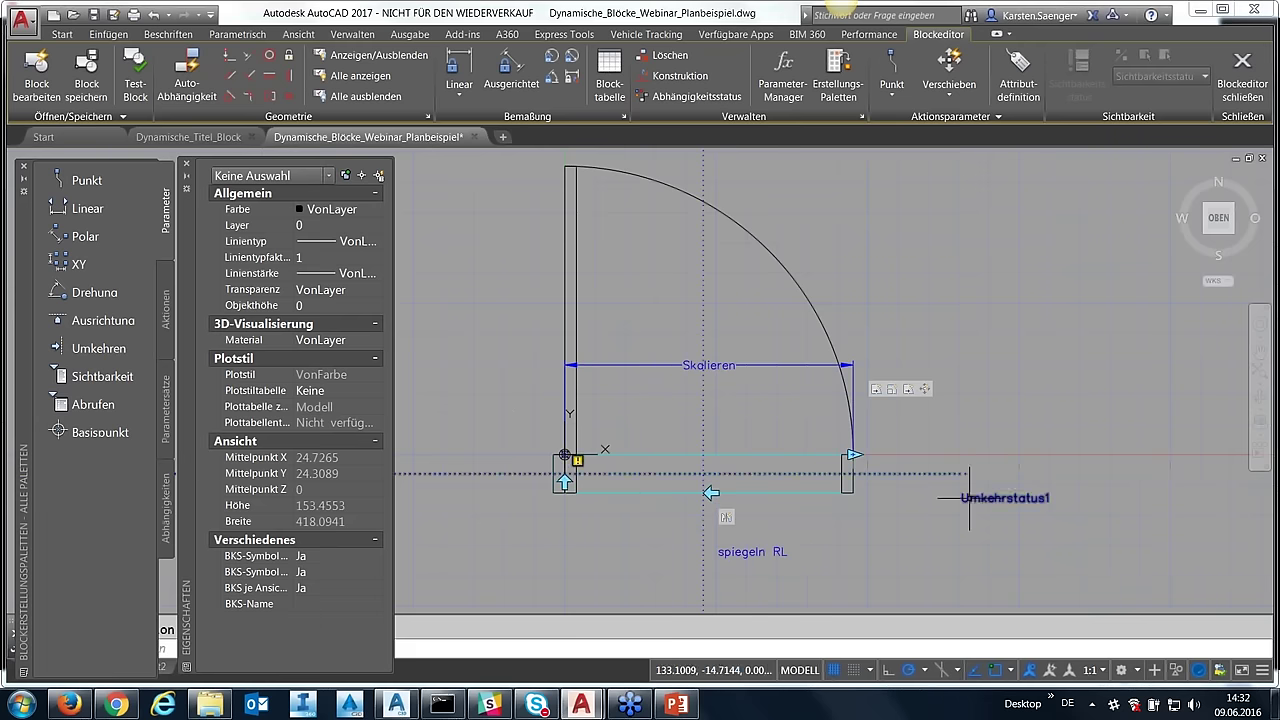
- Rename the new flip parameter to 'spiegeln OU' in Properties
{"action": "left_click", "coordinate": [990, 497]}
{"action": "left_click", "coordinate": [354, 396]}
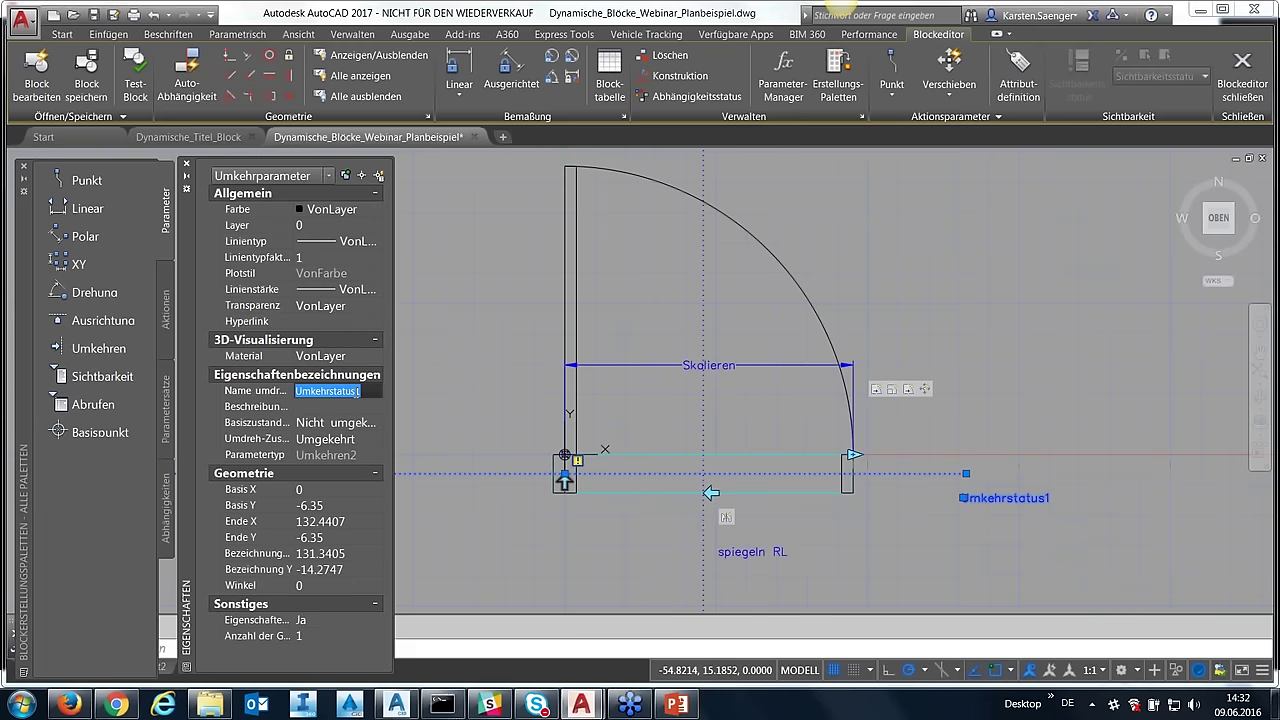
{"action": "type", "text": "spiegeln OU"}
{"action": "key", "text": "Return"}
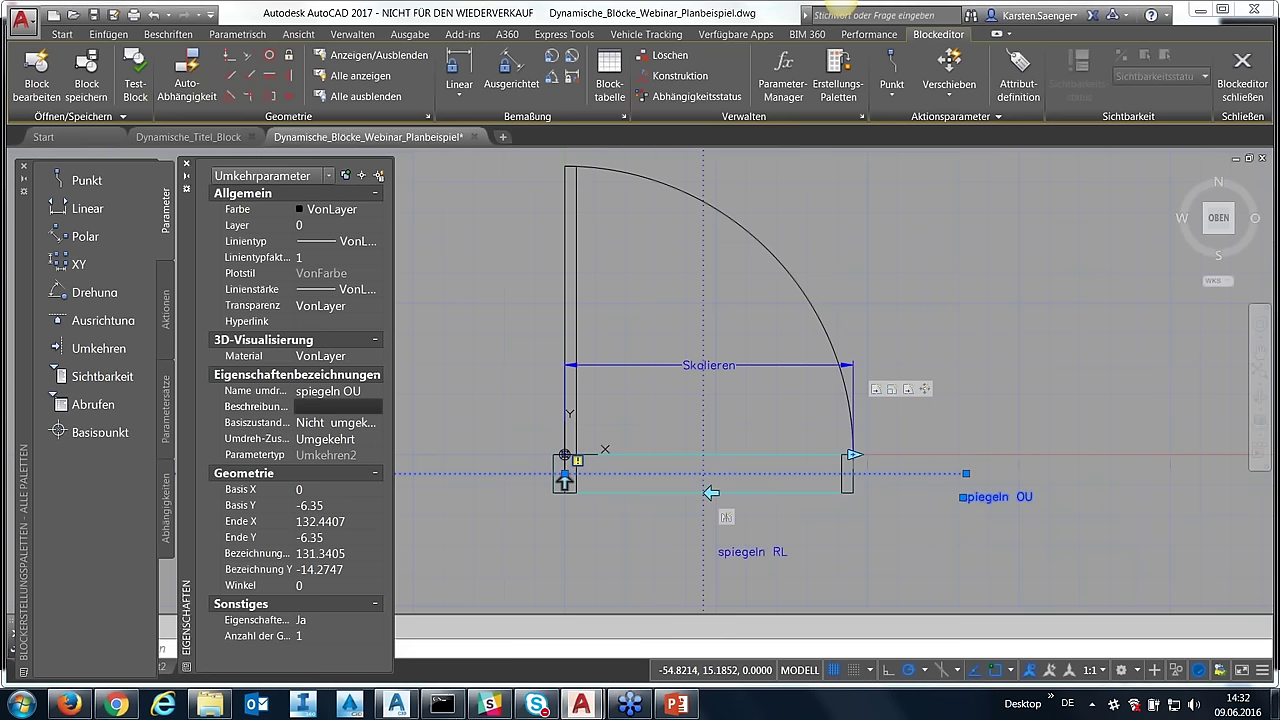
{"action": "scroll", "coordinate": [988, 551], "scroll_direction": "down", "scroll_amount": 2}
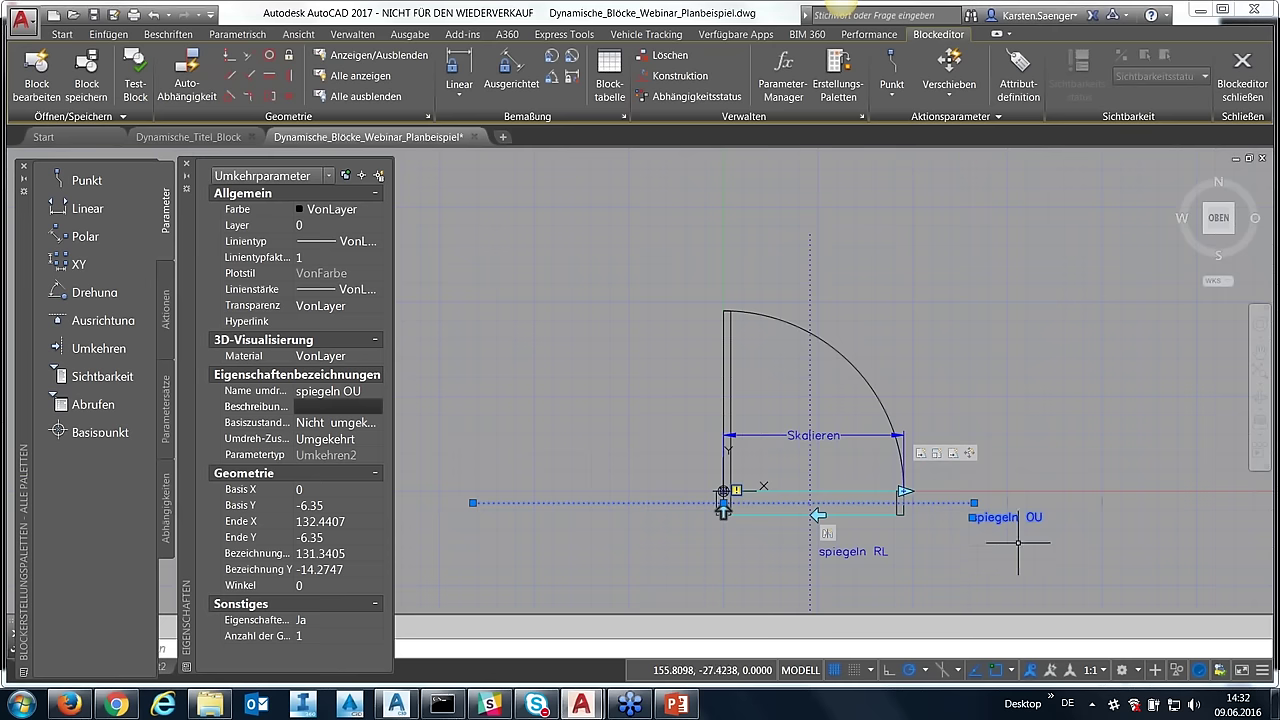
{"action": "key", "text": "Escape"}
{"action": "left_click", "coordinate": [167, 320]}
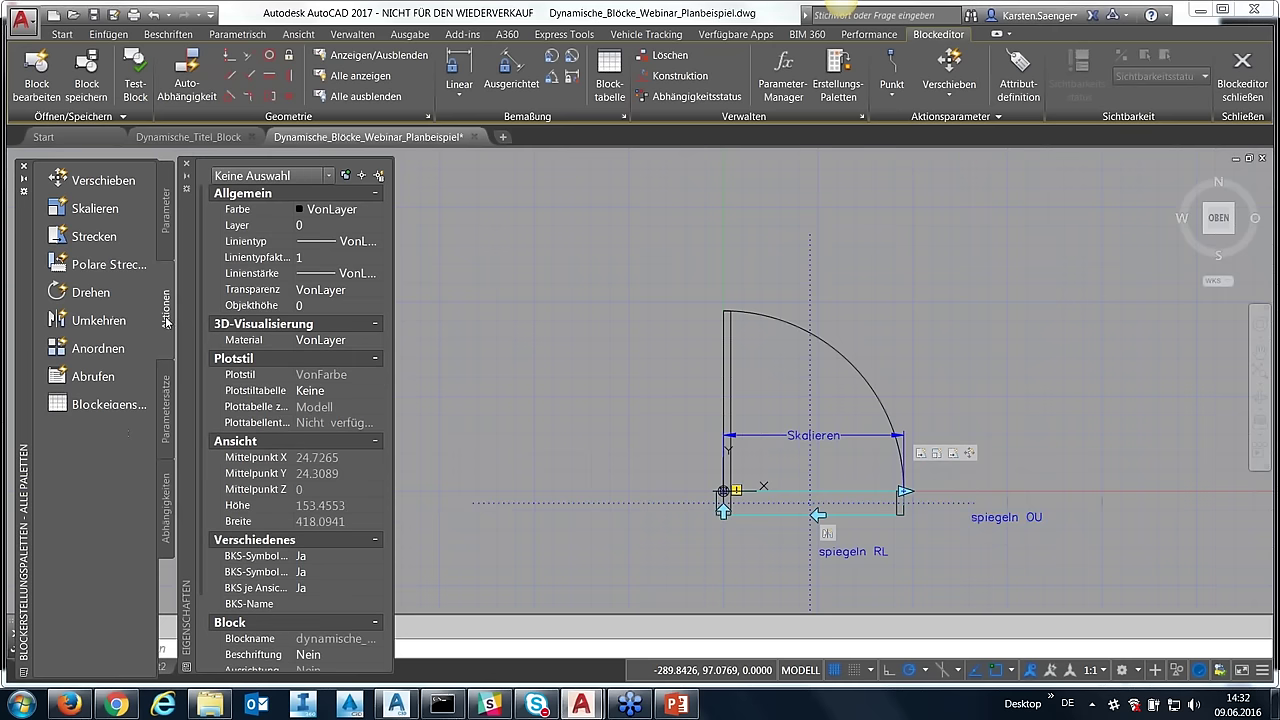
- Attach an Umkehren action to spiegeln OU covering all door objects, then open Test-Block
{"action": "left_click", "coordinate": [98, 320]}
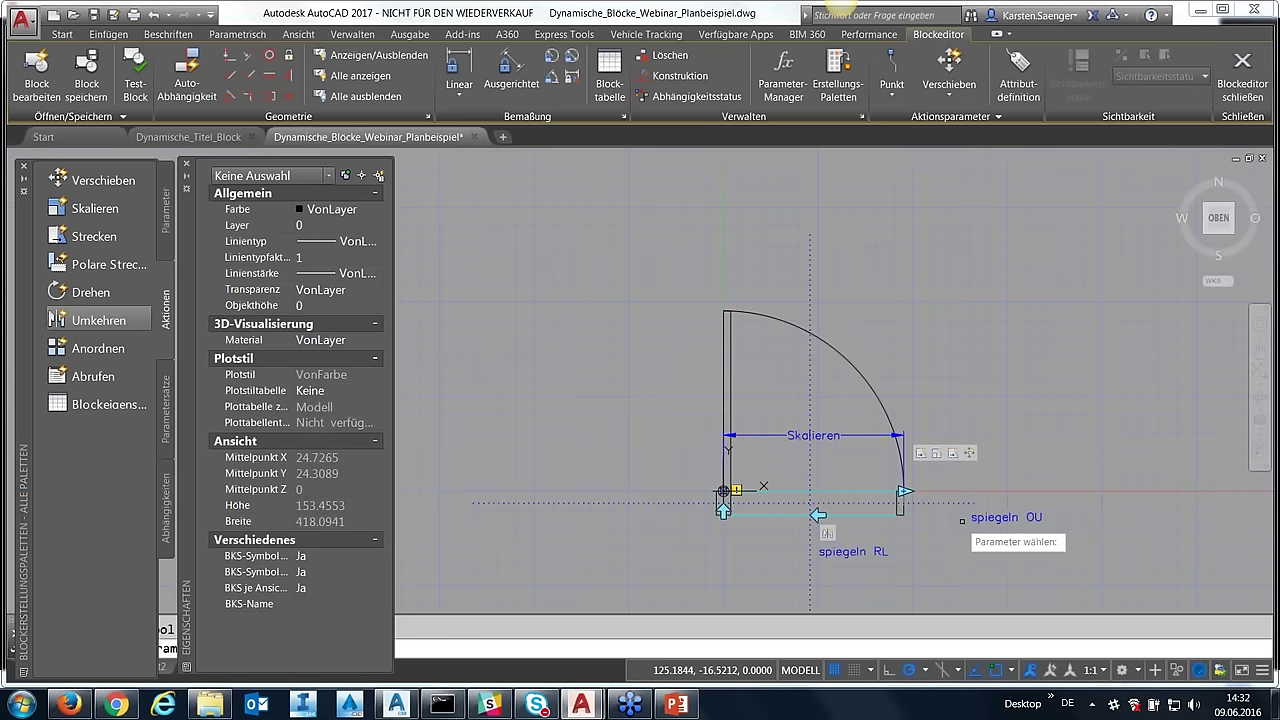
{"action": "left_click", "coordinate": [995, 518]}
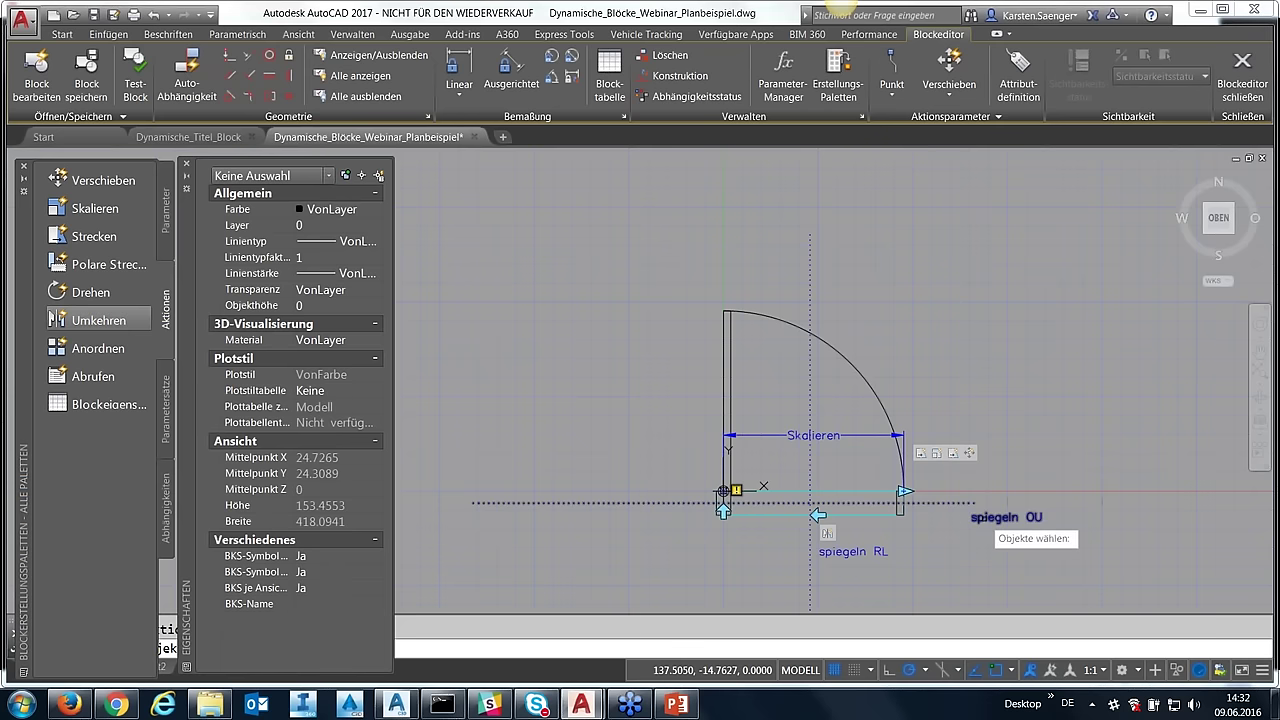
{"action": "type", "text": "A"}
{"action": "key", "text": "Return"}
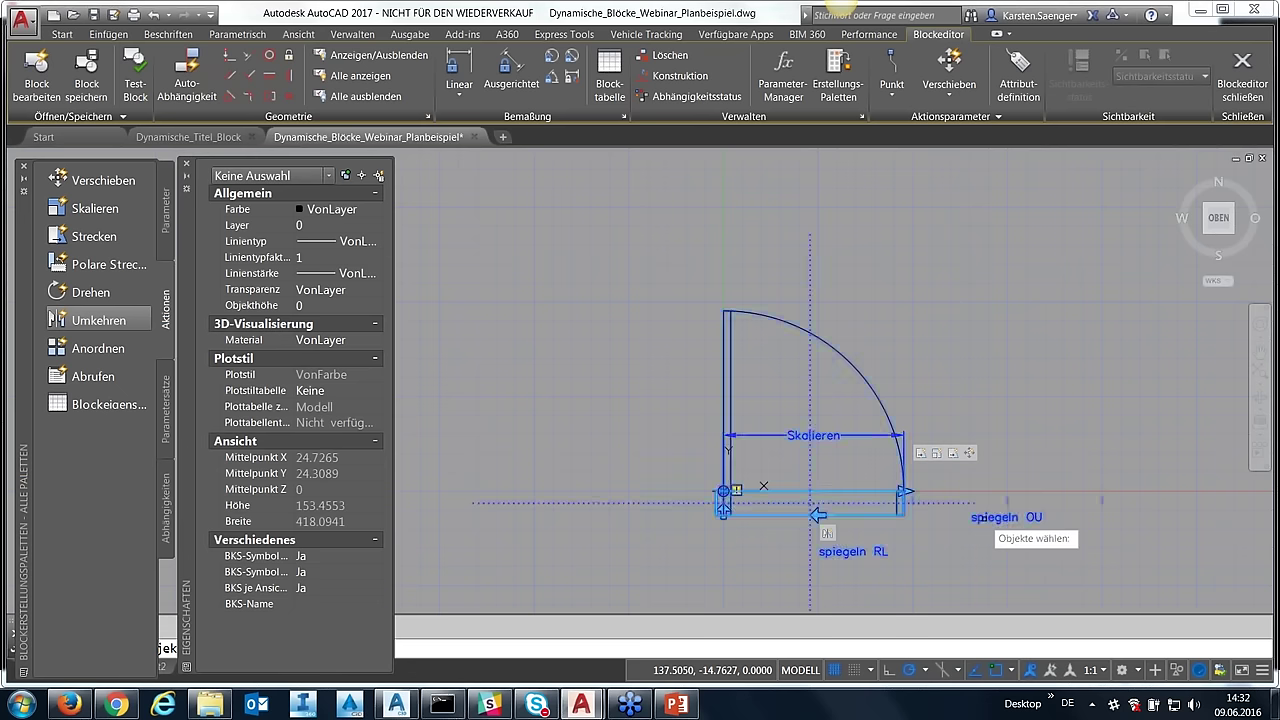
{"action": "key", "text": "Return"}
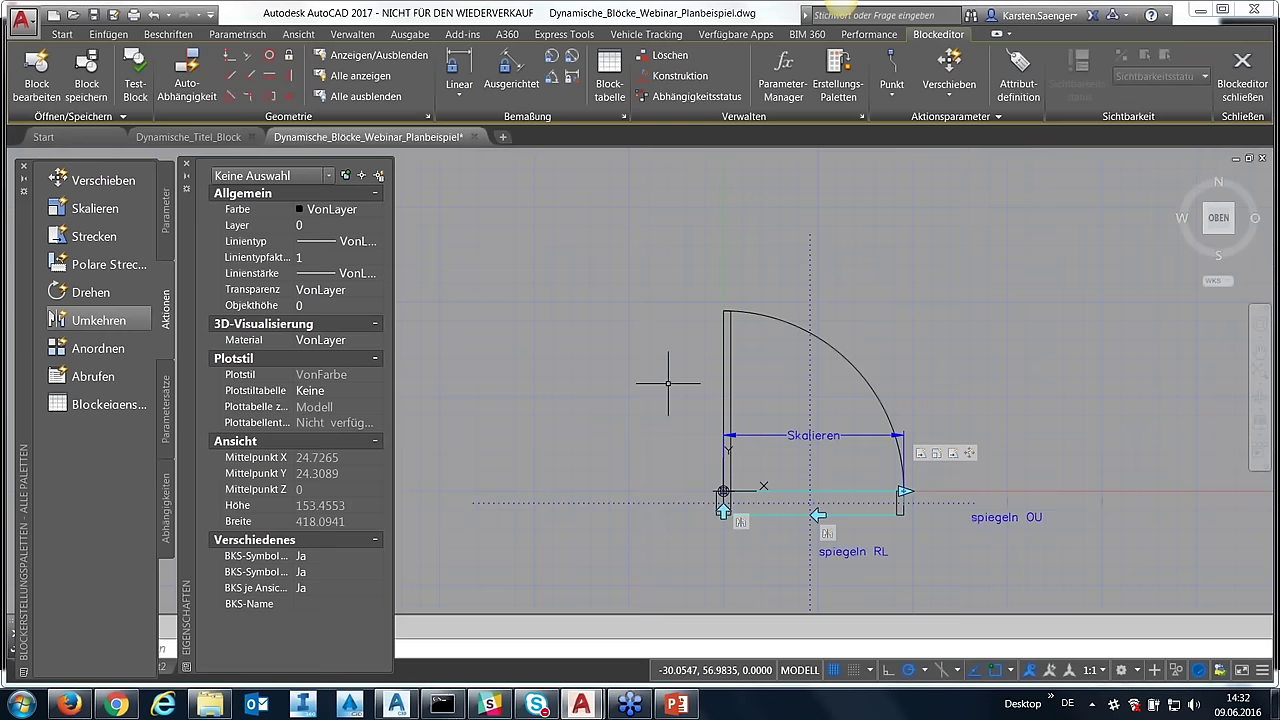
{"action": "scroll", "coordinate": [669, 393], "scroll_direction": "down", "scroll_amount": 2}
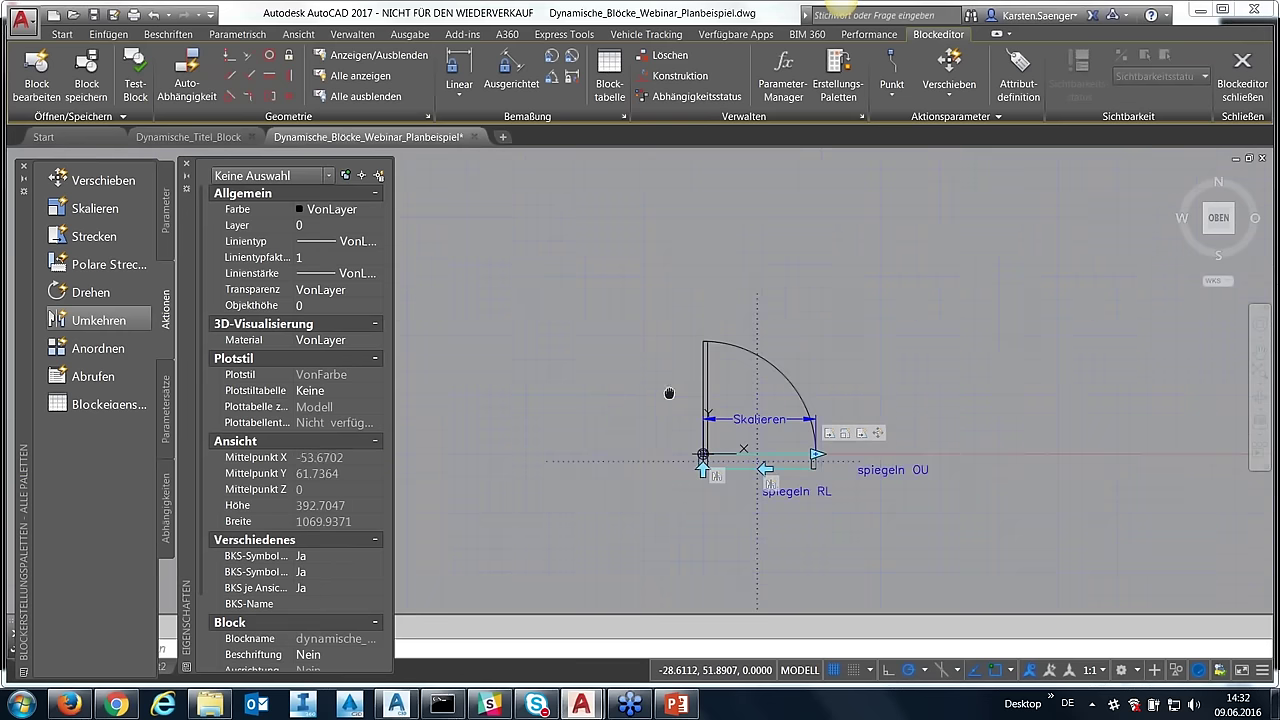
{"action": "left_click", "coordinate": [138, 85]}
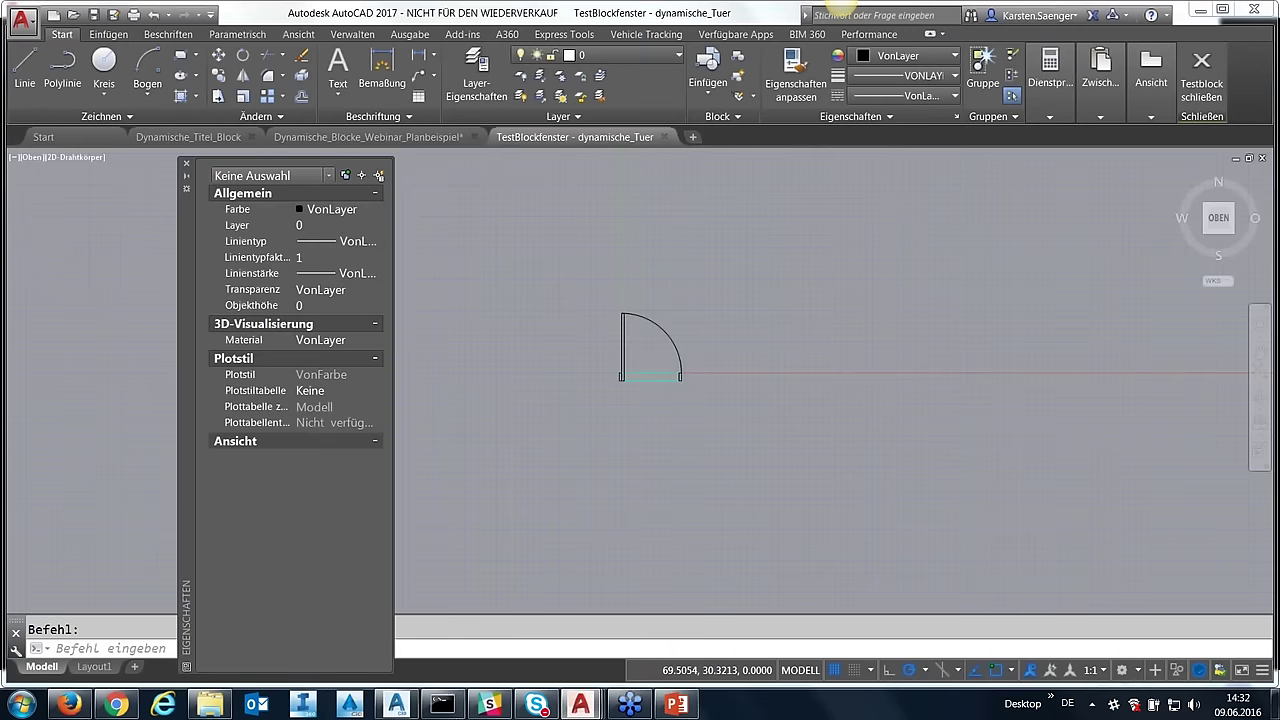
- Resize the test door to width 200, then to 150
{"action": "scroll", "coordinate": [686, 357], "scroll_direction": "up", "scroll_amount": 2}
{"action": "scroll", "coordinate": [739, 406], "scroll_direction": "up", "scroll_amount": 2}
{"action": "left_click", "coordinate": [716, 441]}
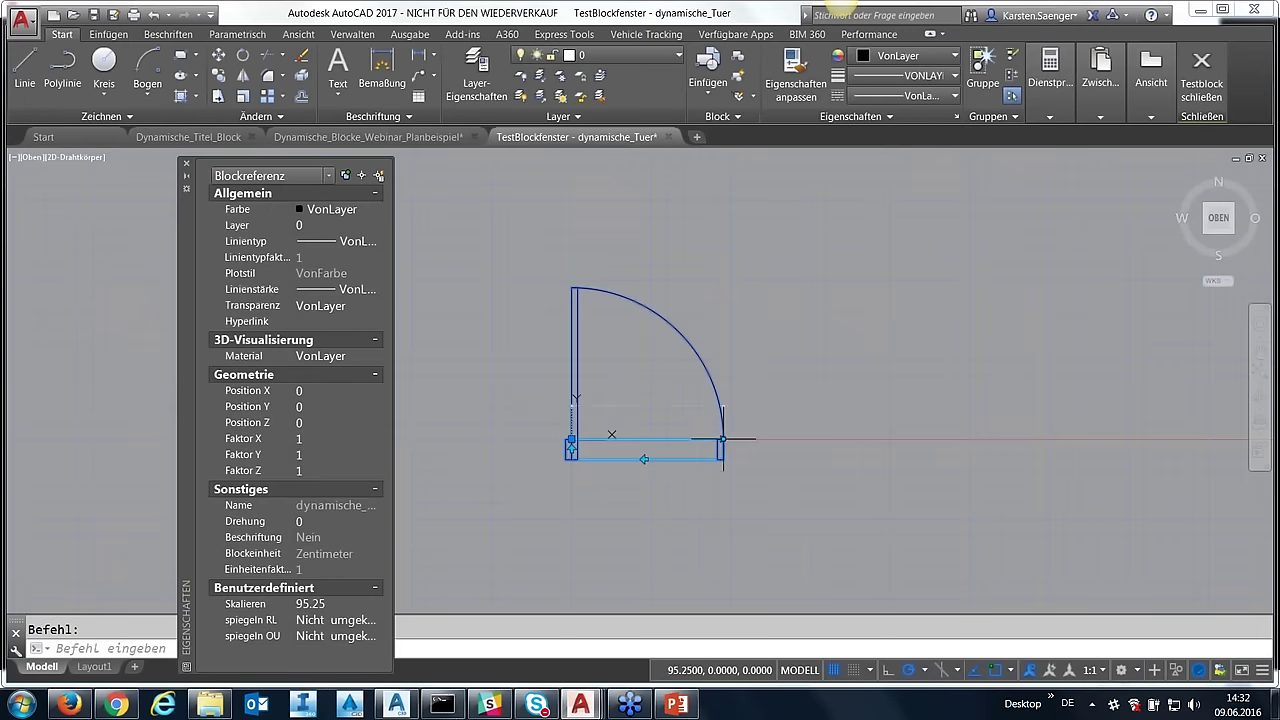
{"action": "left_click", "coordinate": [724, 440]}
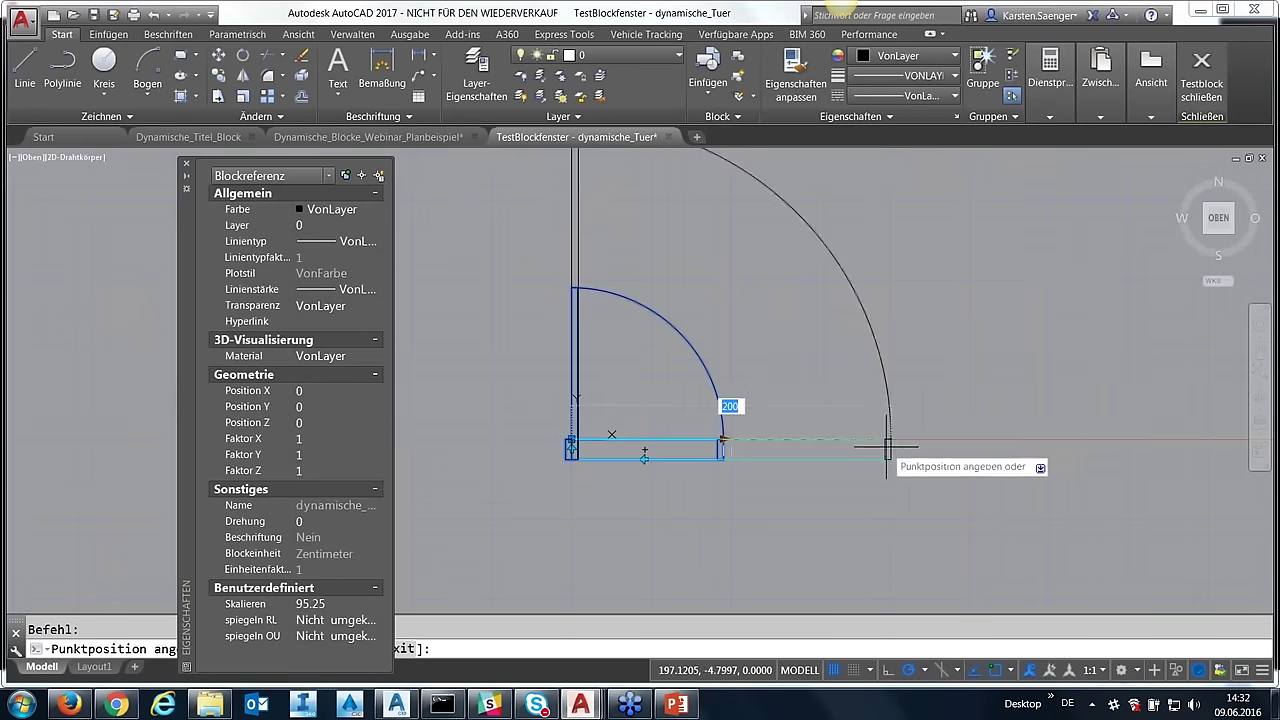
{"action": "left_click", "coordinate": [897, 452]}
{"action": "left_click", "coordinate": [892, 443]}
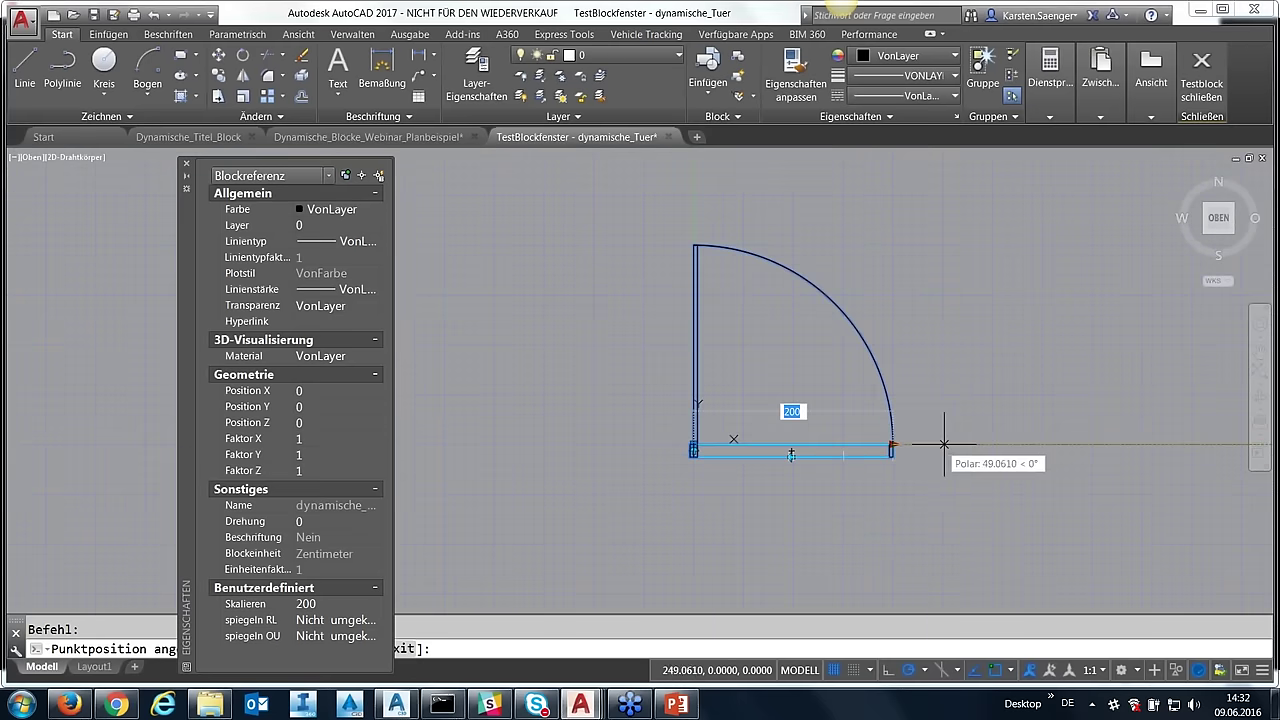
{"action": "left_click", "coordinate": [845, 445]}
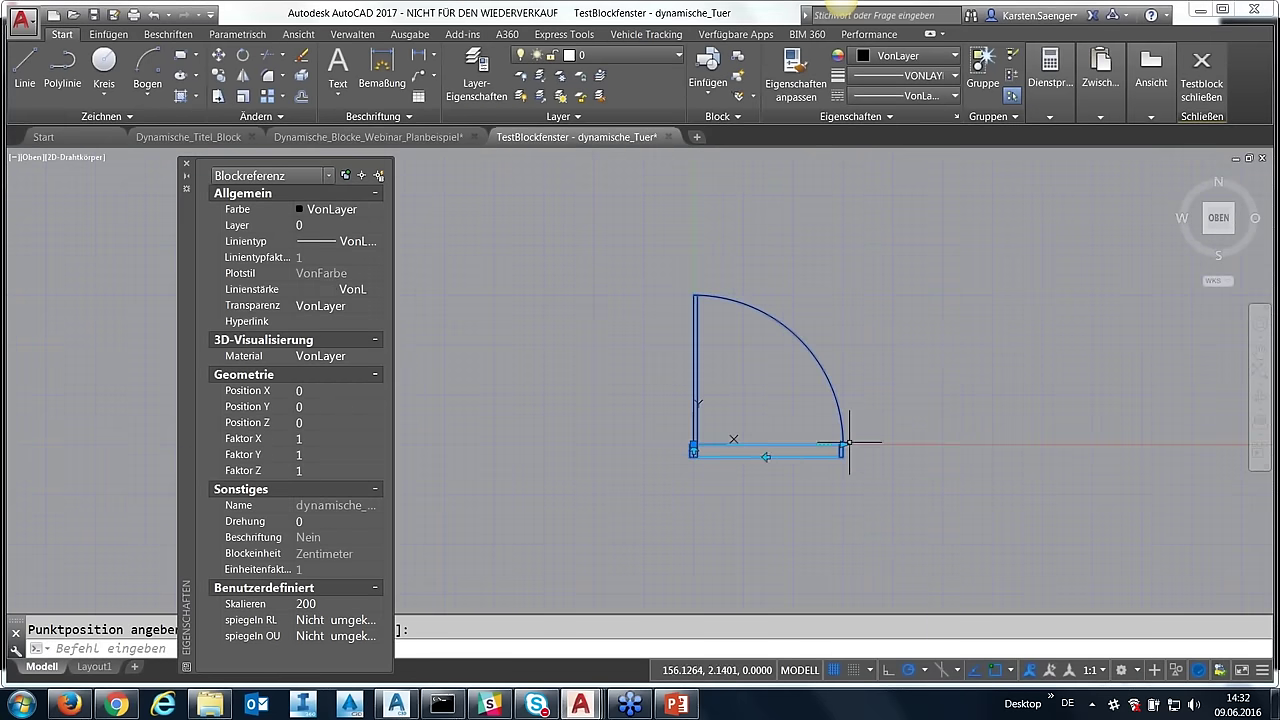
- Flip the door left-right and back twice, resizing it to 200 in between
{"action": "left_click", "coordinate": [766, 457]}
{"action": "left_click", "coordinate": [766, 457]}
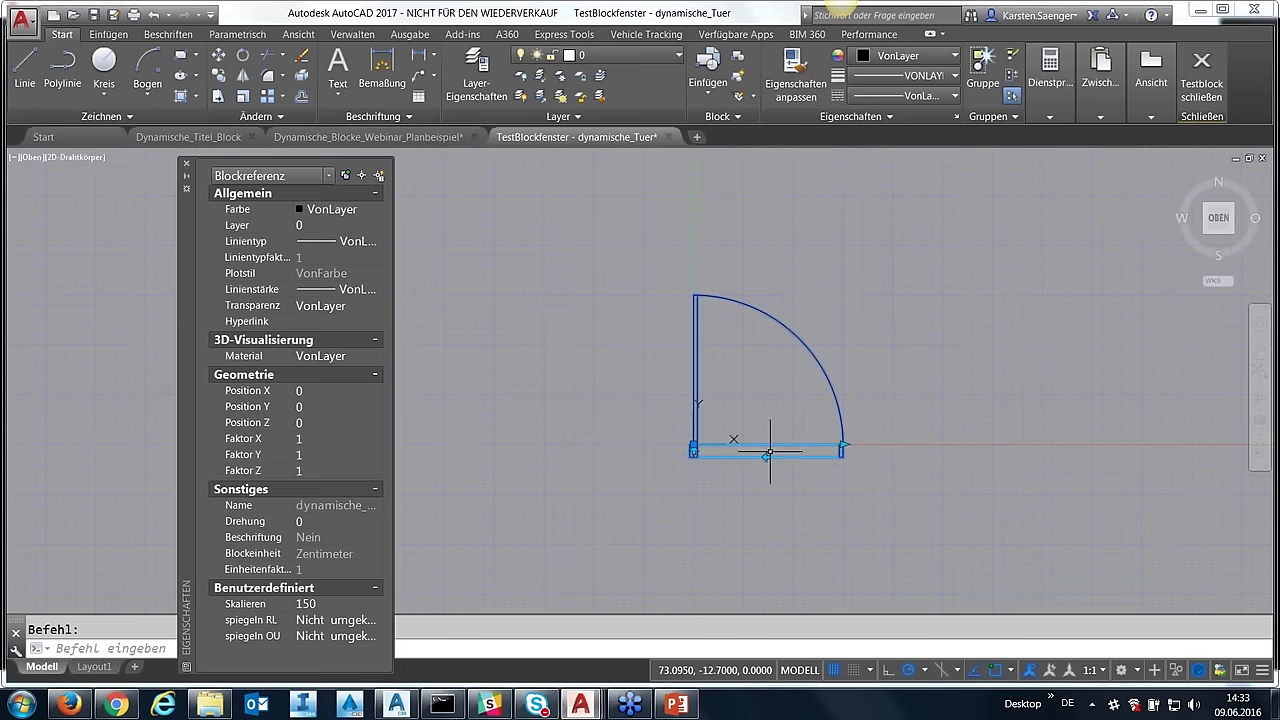
{"action": "left_click", "coordinate": [845, 445]}
{"action": "left_click", "coordinate": [791, 456]}
{"action": "left_click", "coordinate": [791, 456]}
- Flip the door upside down, halve its width to 100, and flip it upright
{"action": "left_click", "coordinate": [693, 448]}
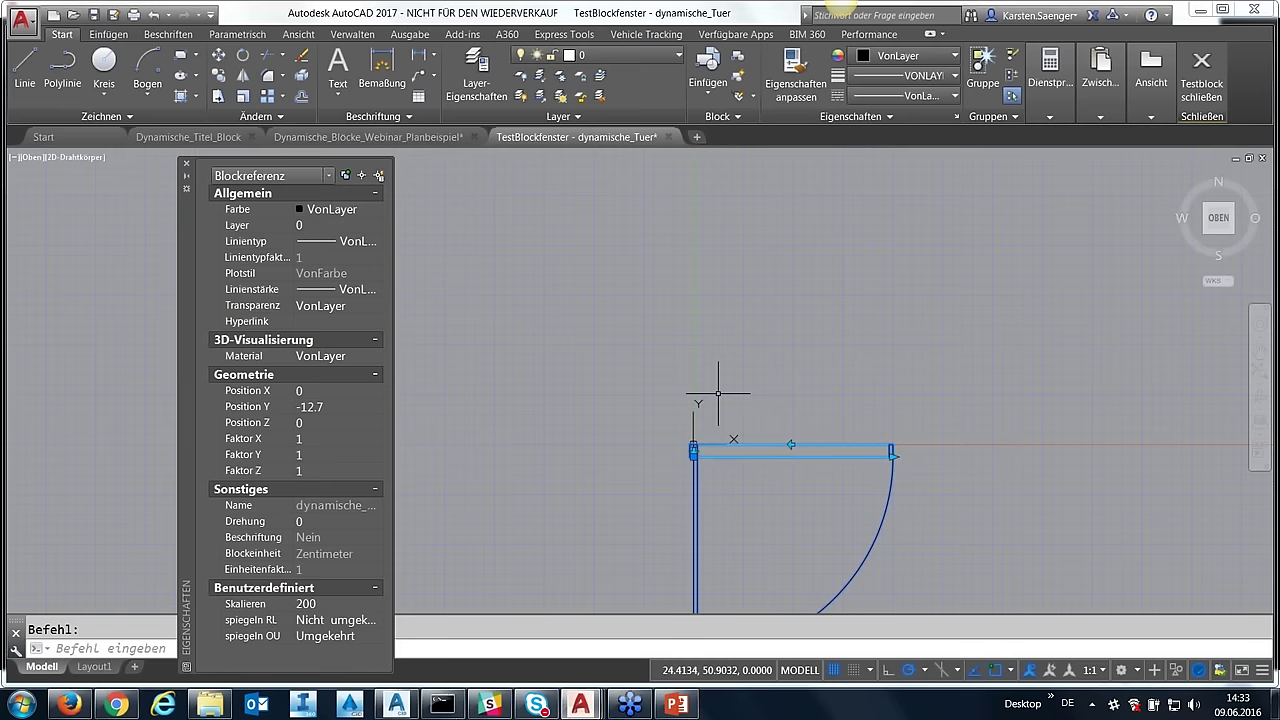
{"action": "middle_click_drag", "start_coordinate": [717, 393], "coordinate": [723, 321]}
{"action": "left_click", "coordinate": [897, 380]}
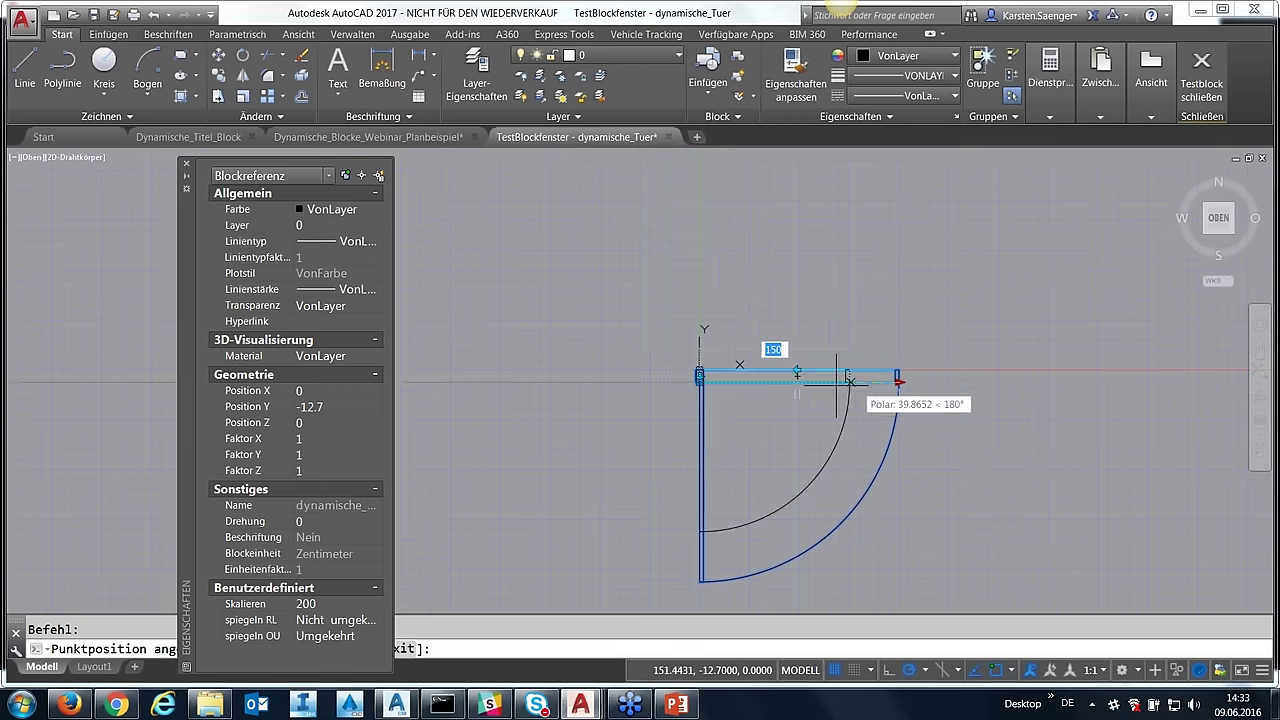
{"action": "left_click", "coordinate": [801, 384]}
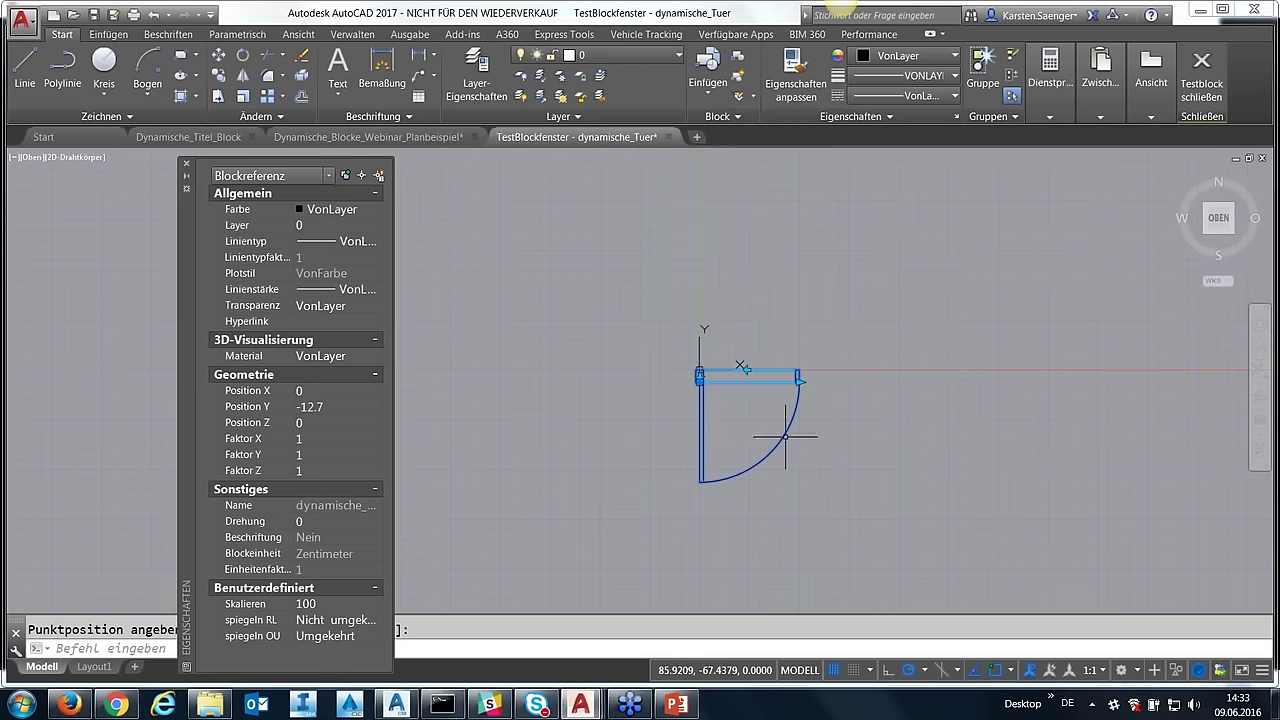
{"action": "left_click", "coordinate": [745, 369]}
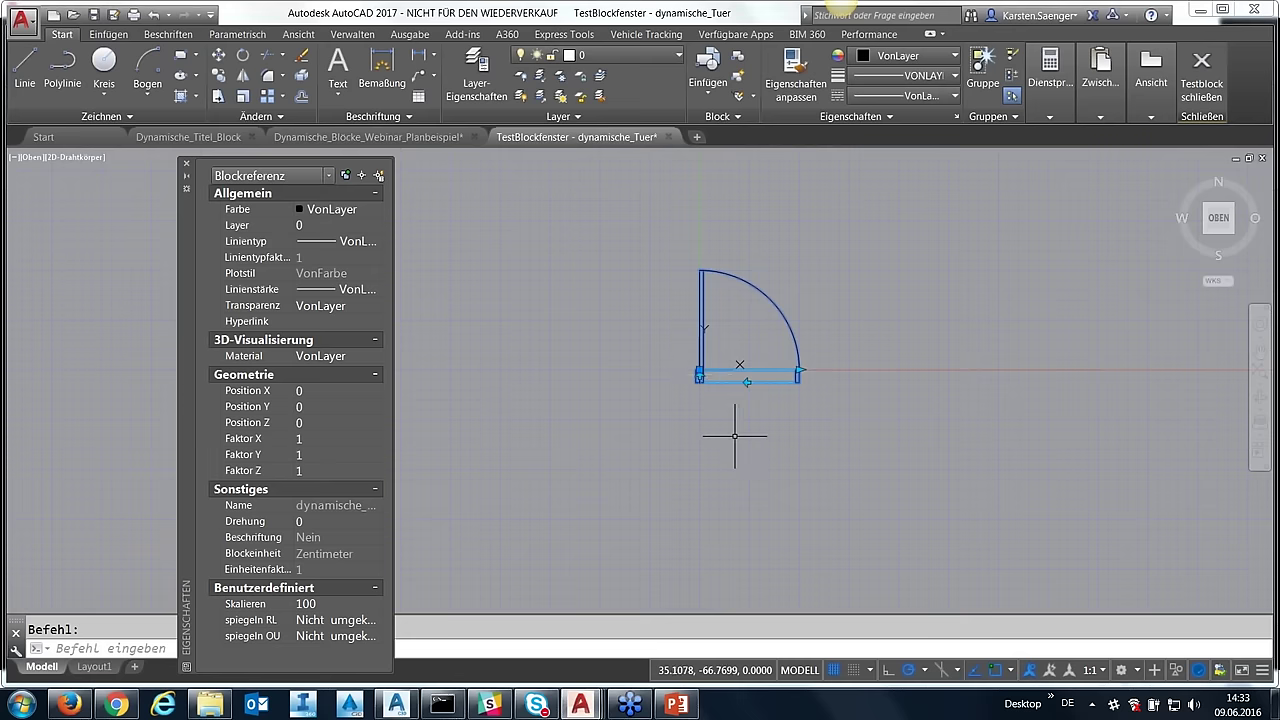
{"action": "scroll", "coordinate": [735, 436], "scroll_direction": "down", "scroll_amount": 2}
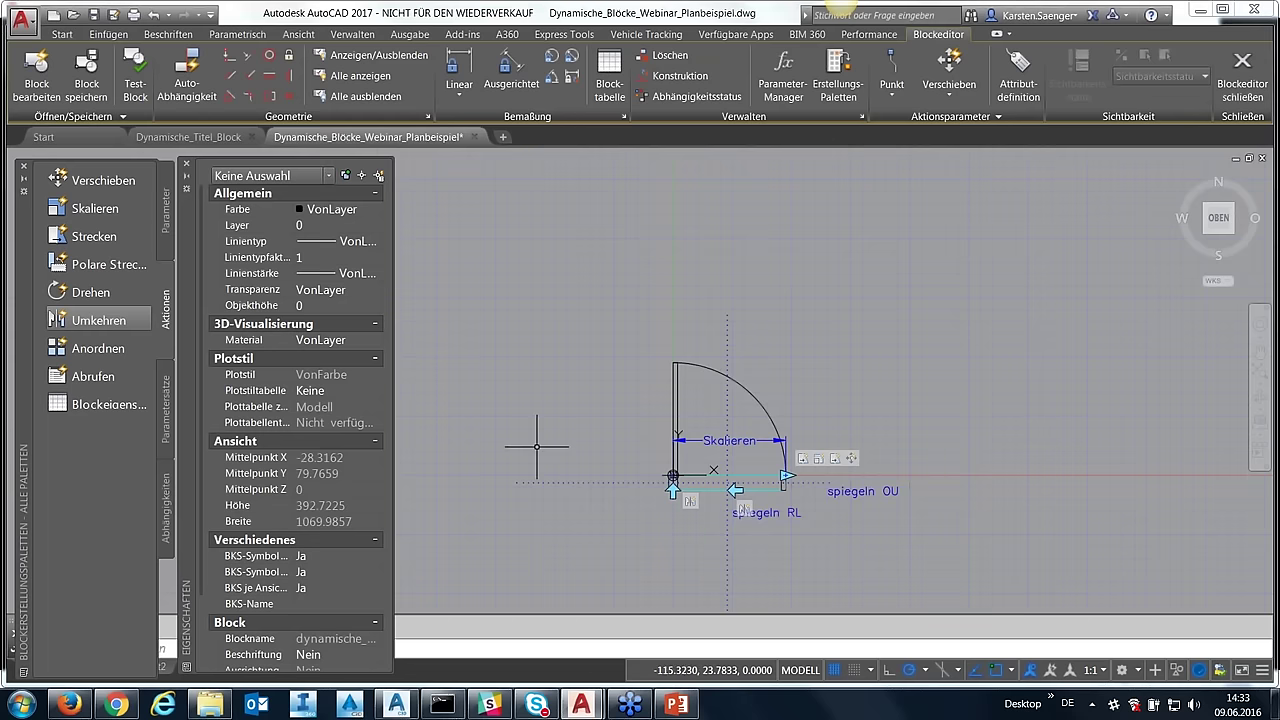
- Browse the Parametersätze and Abhängigkeiten palette tabs, then return to Aktionen
{"action": "middle_click_drag", "start_coordinate": [586, 474], "coordinate": [586, 386]}
{"action": "left_click", "coordinate": [170, 437]}
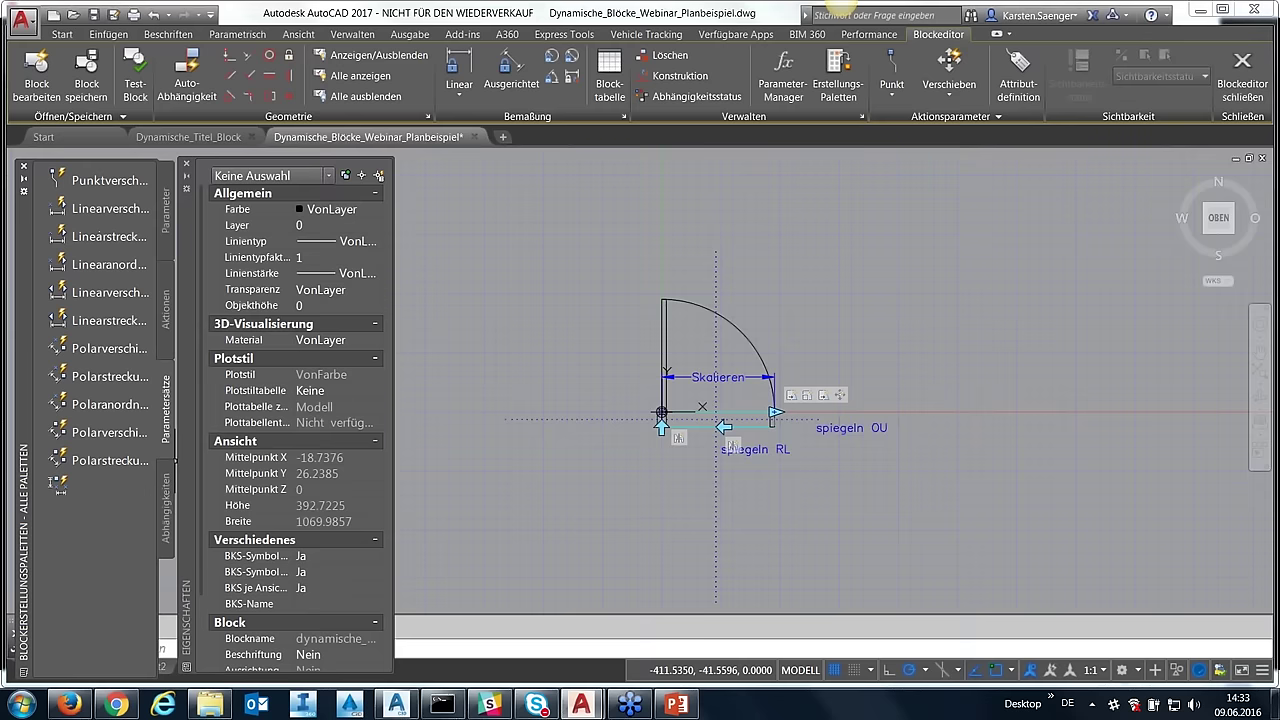
{"action": "left_click", "coordinate": [168, 540]}
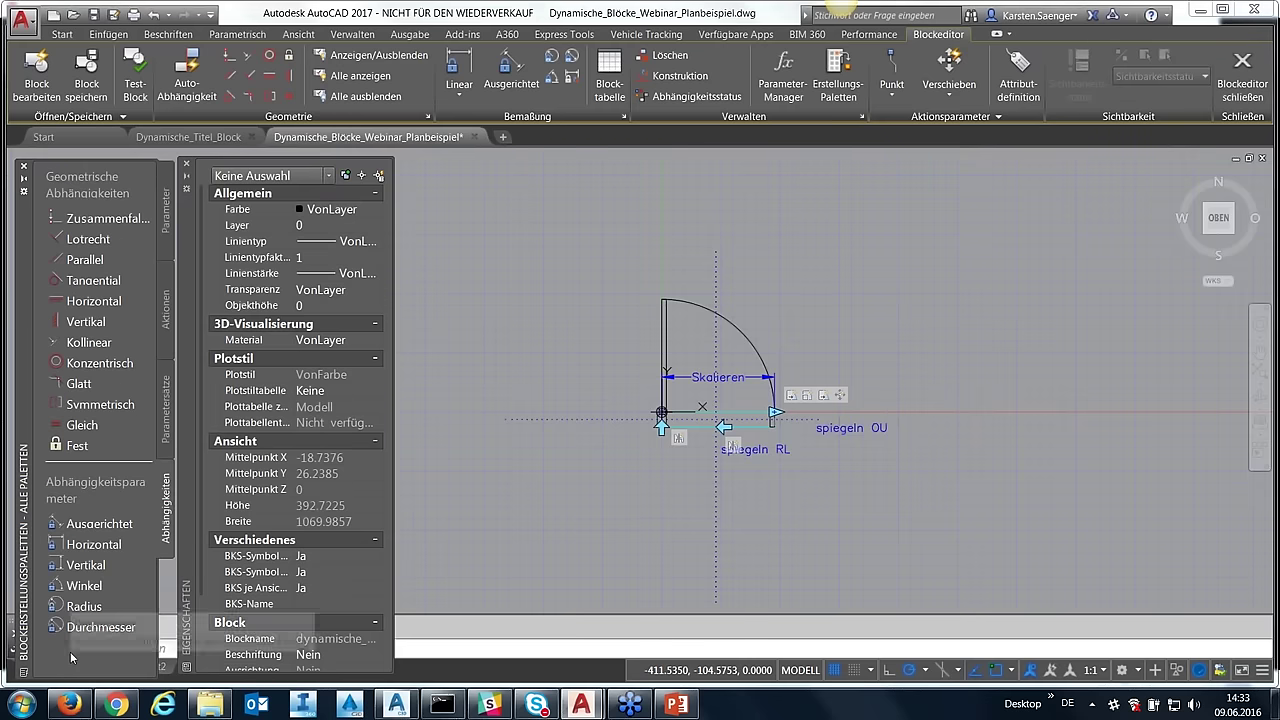
{"action": "left_click", "coordinate": [170, 338]}
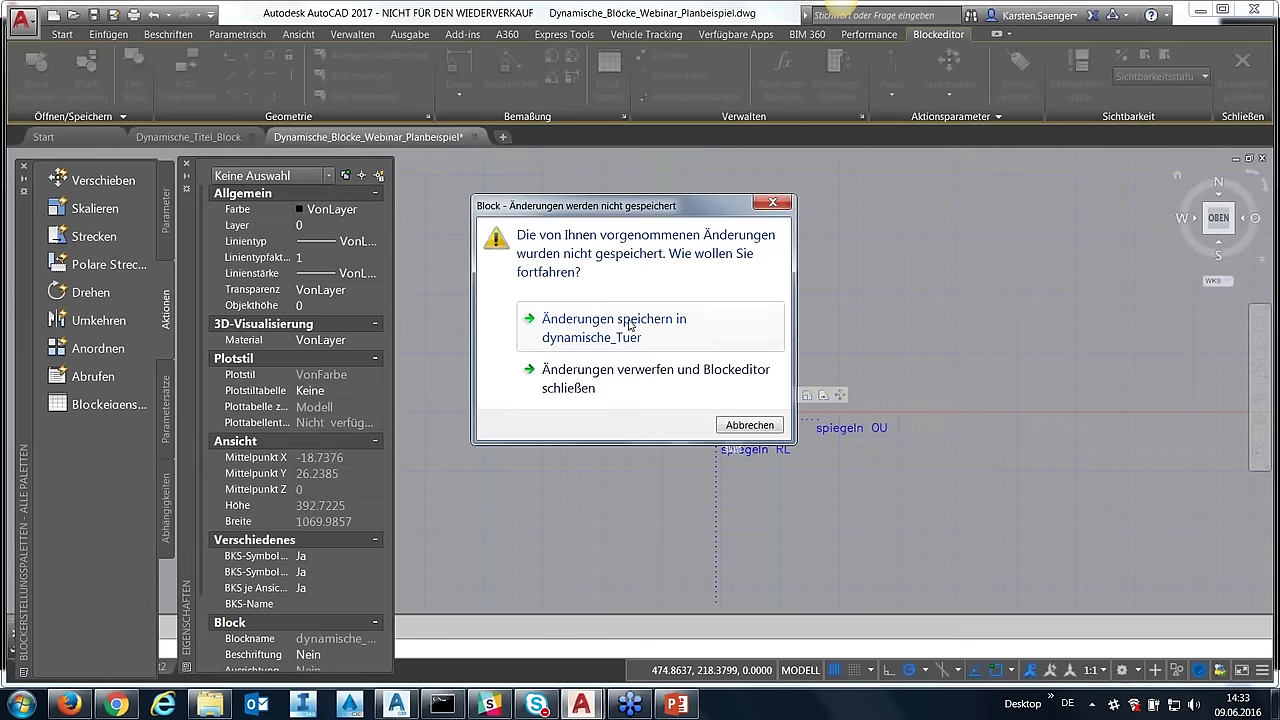
- Save the changes to dynamische_Tuer and zoom out over the floor plan
{"action": "left_click", "coordinate": [618, 335]}
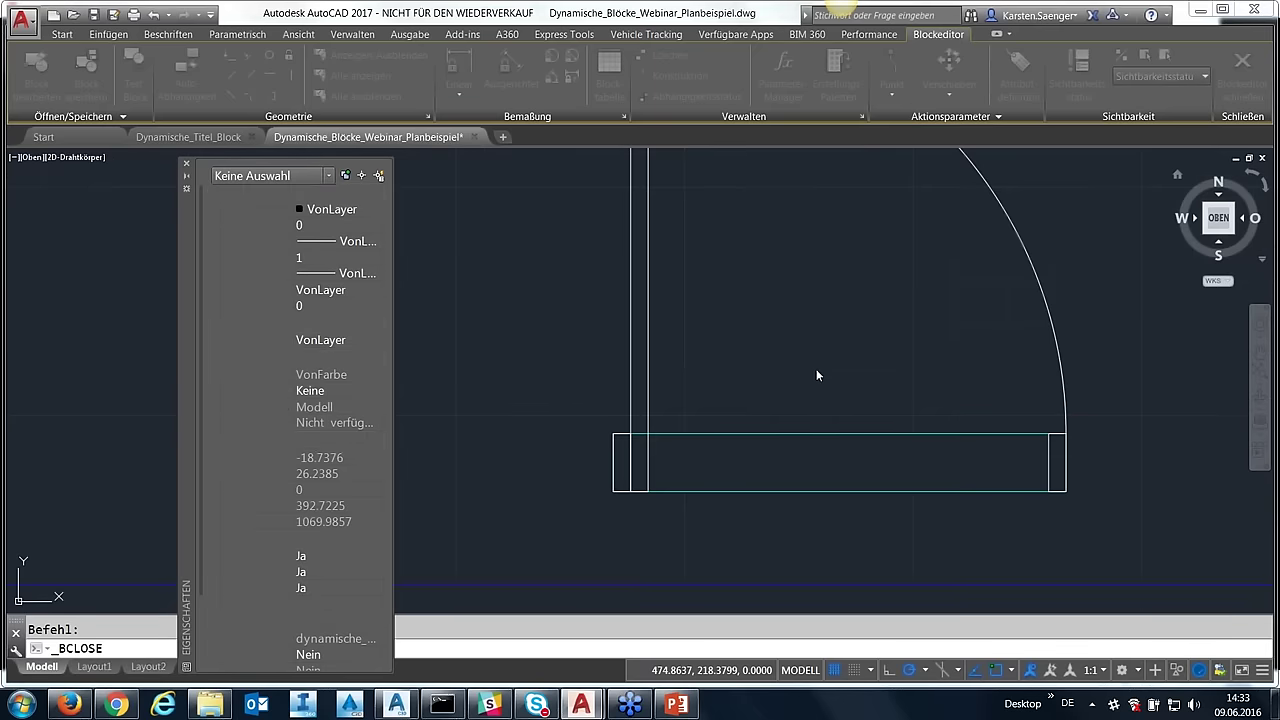
{"action": "scroll", "coordinate": [816, 368], "scroll_direction": "down", "scroll_amount": 4}
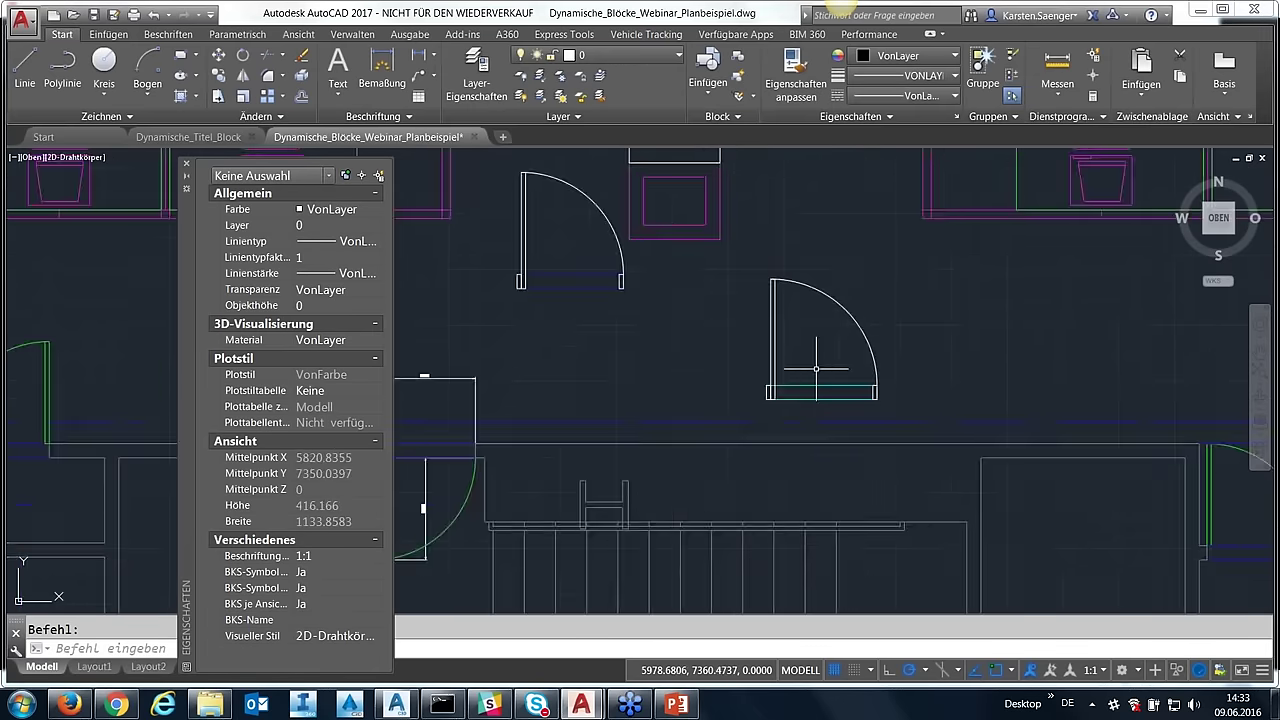
{"action": "scroll", "coordinate": [816, 368], "scroll_direction": "down", "scroll_amount": 2}
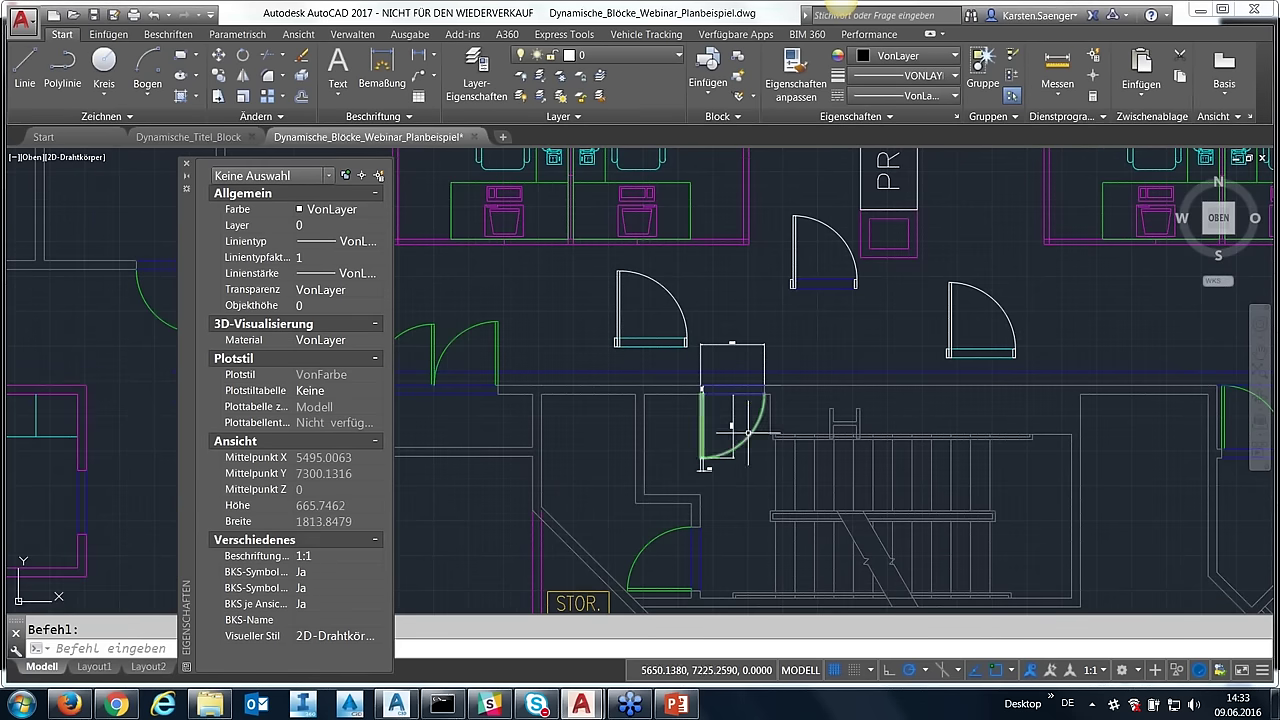
- Delete the old door beside the staircase and its leftover line
{"action": "left_click", "coordinate": [1010, 395]}
{"action": "left_click", "coordinate": [670, 500]}
{"action": "key", "text": "Delete"}
{"action": "mouse_move", "coordinate": [724, 349]}
{"action": "left_mouse_down"}
{"action": "mouse_move", "coordinate": [726, 391]}
{"action": "mouse_move", "coordinate": [700, 388]}
{"action": "left_mouse_up"}
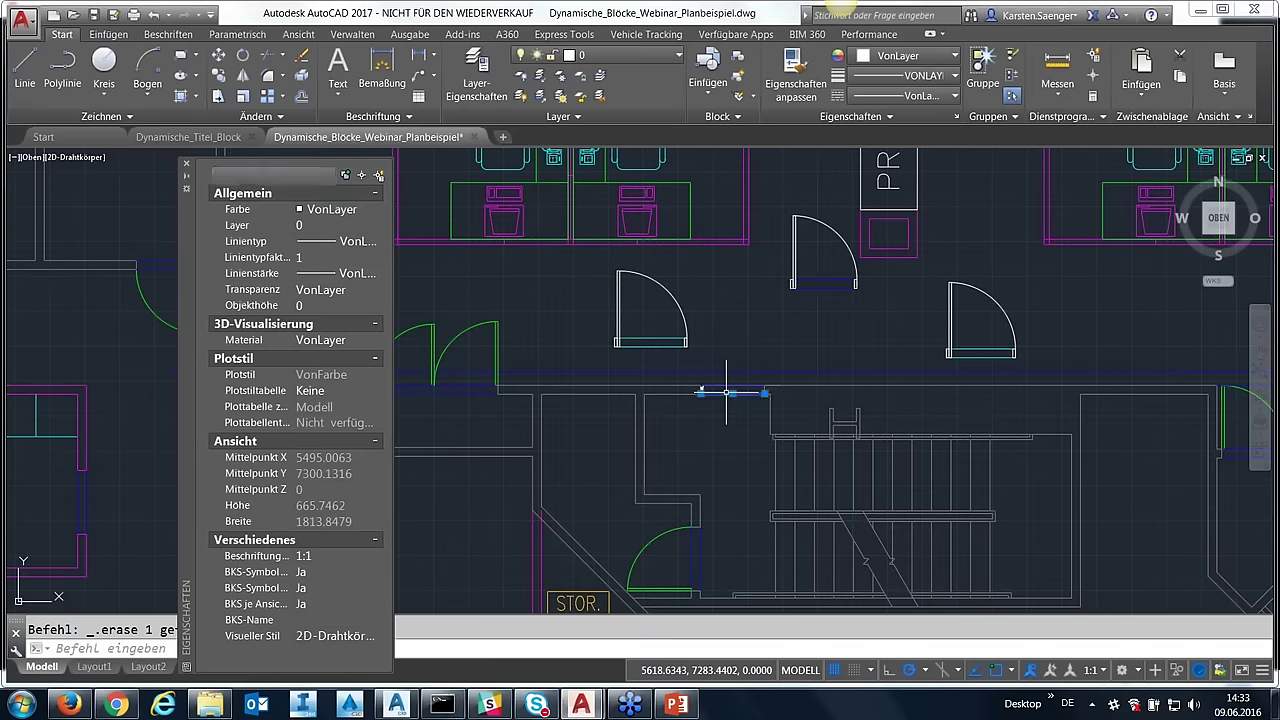
{"action": "left_click", "coordinate": [700, 386]}
{"action": "key", "text": "Delete"}
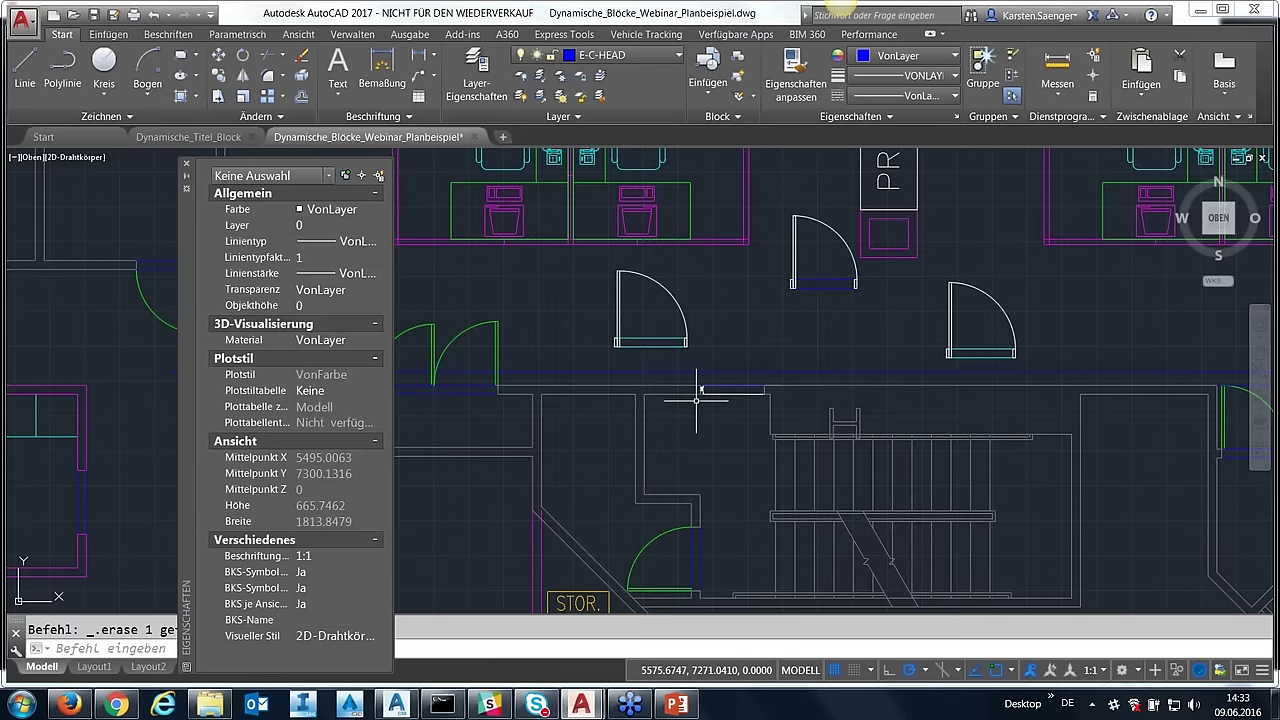
- Insert the dynamische_Tuer block using the EIN command
{"action": "scroll", "coordinate": [697, 399], "scroll_direction": "up", "scroll_amount": 4}
{"action": "scroll", "coordinate": [730, 436], "scroll_direction": "down", "scroll_amount": 2}
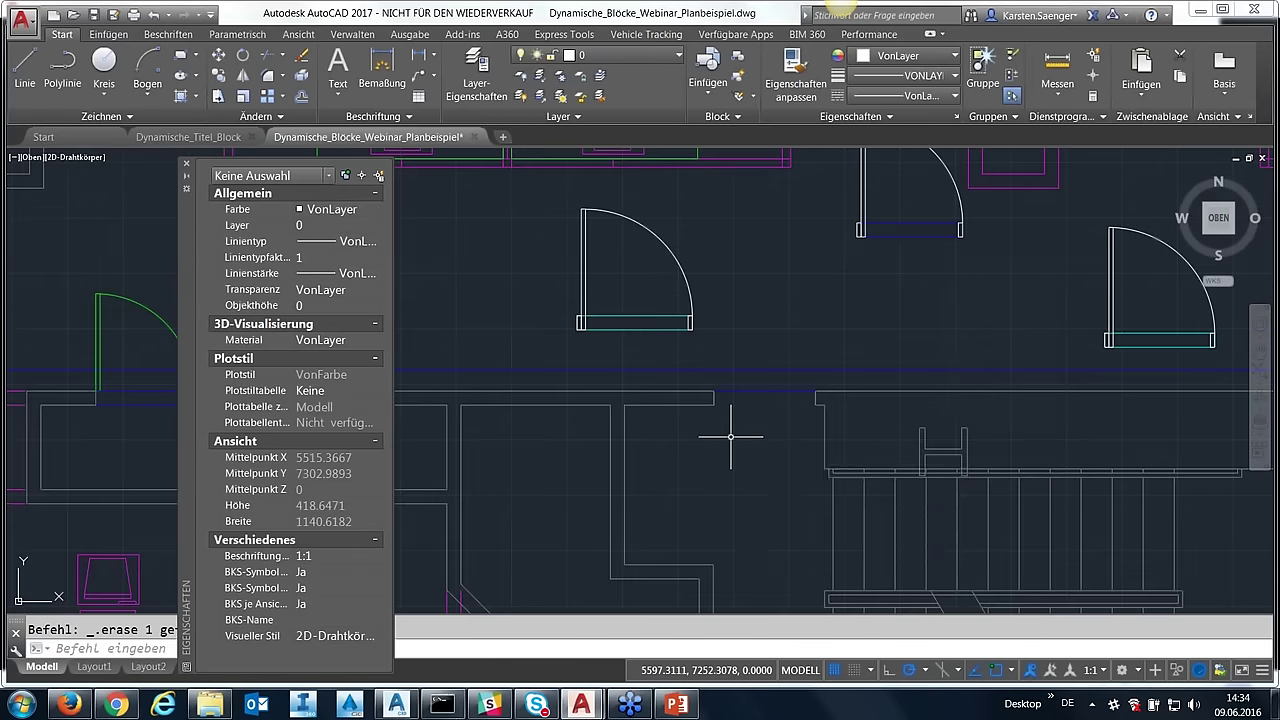
{"action": "type", "text": "_REIN"}
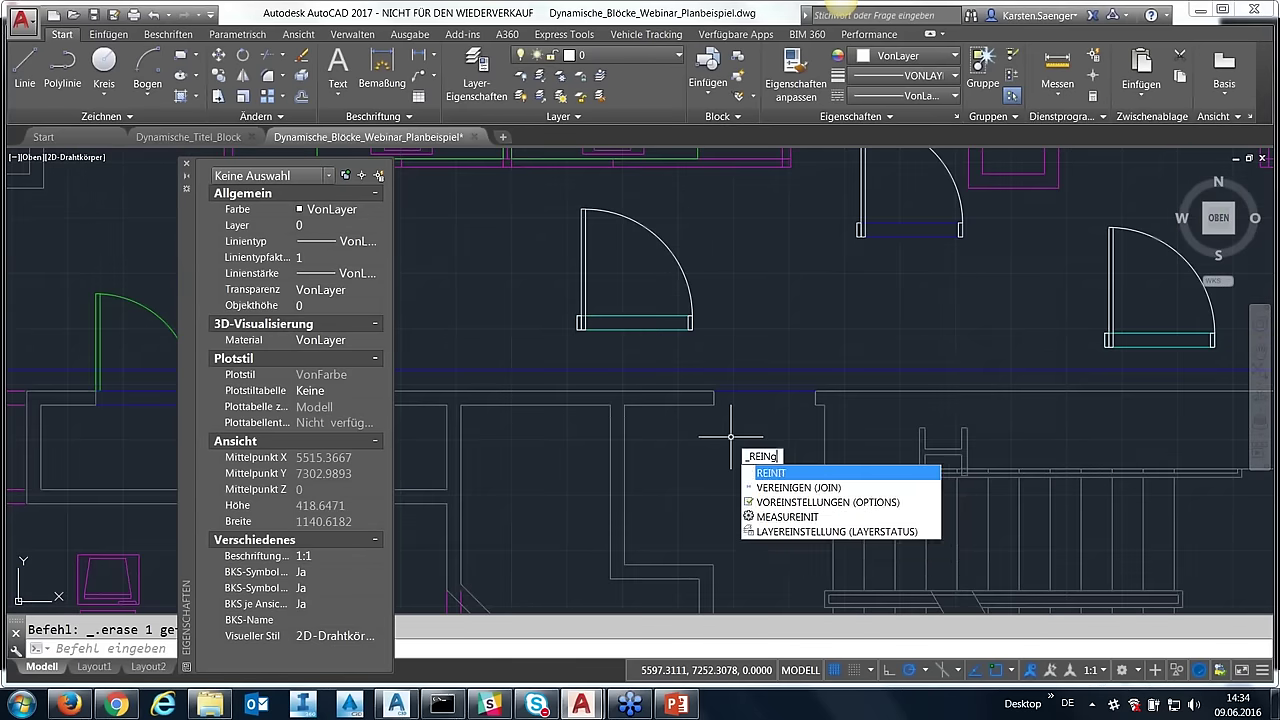
{"action": "type", "text": "I"}
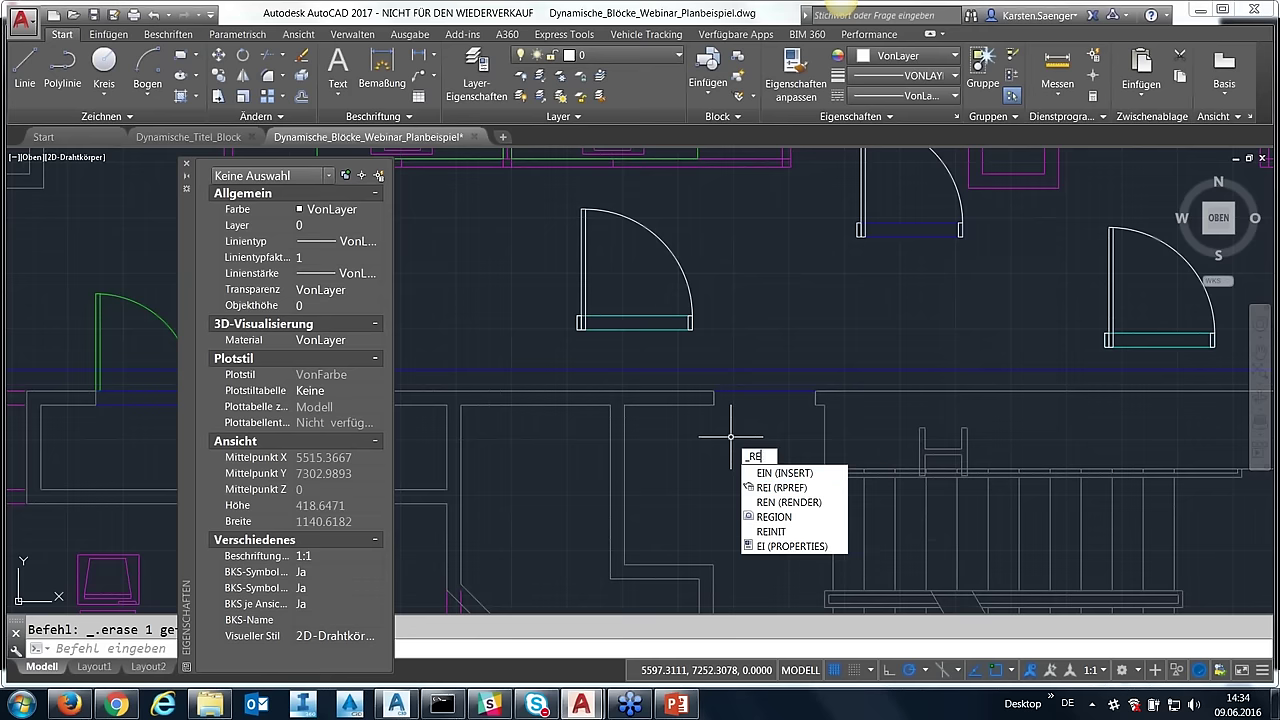
{"action": "type", "text": "EIN"}
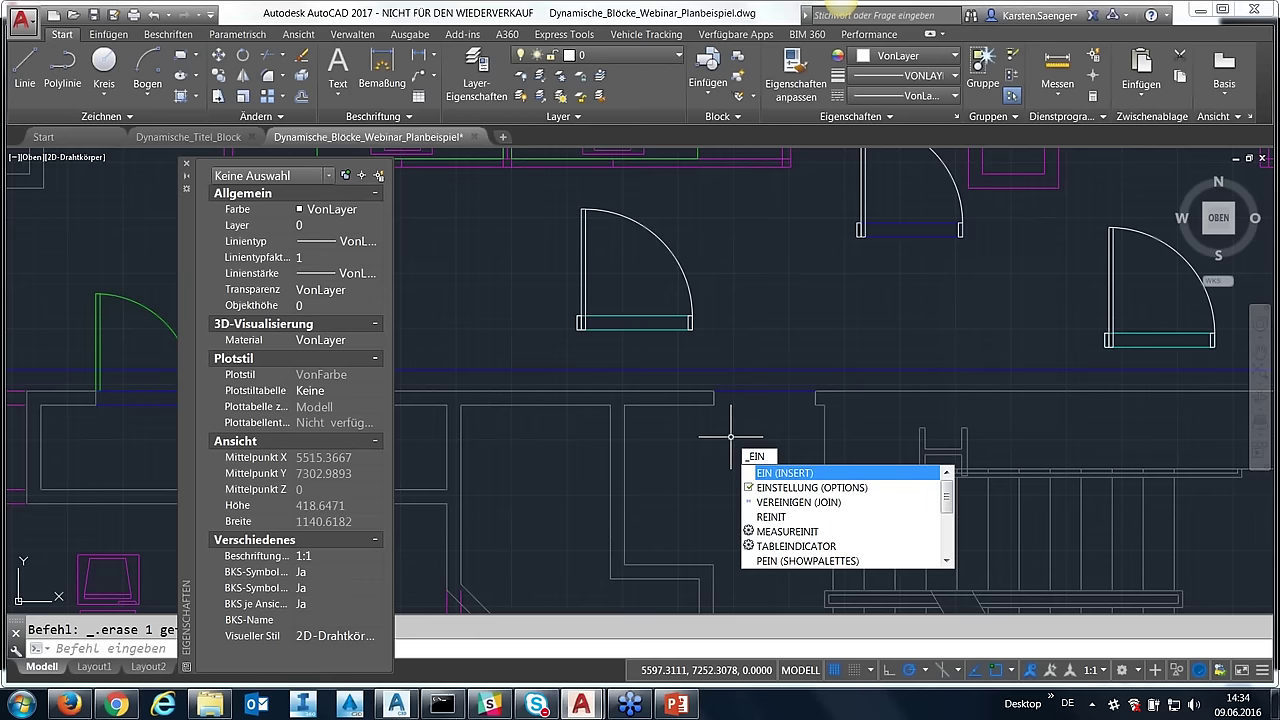
{"action": "type", "text": "e"}
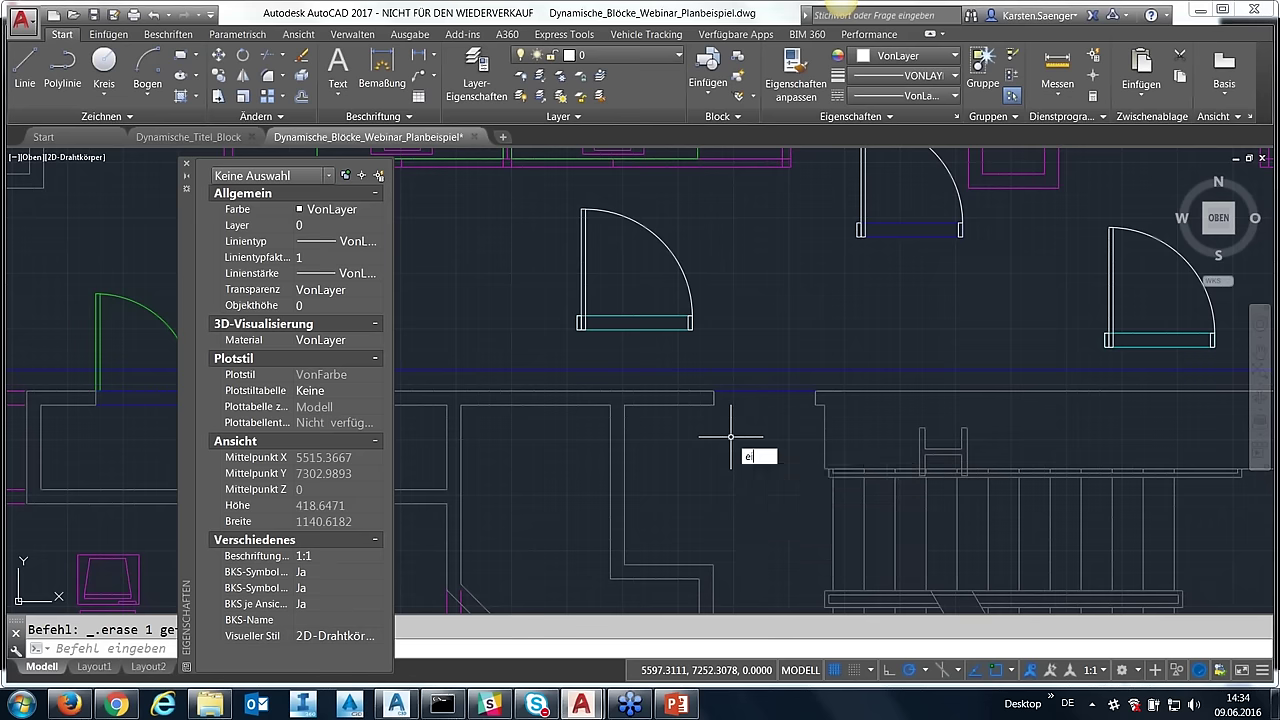
{"action": "key", "text": "Return"}
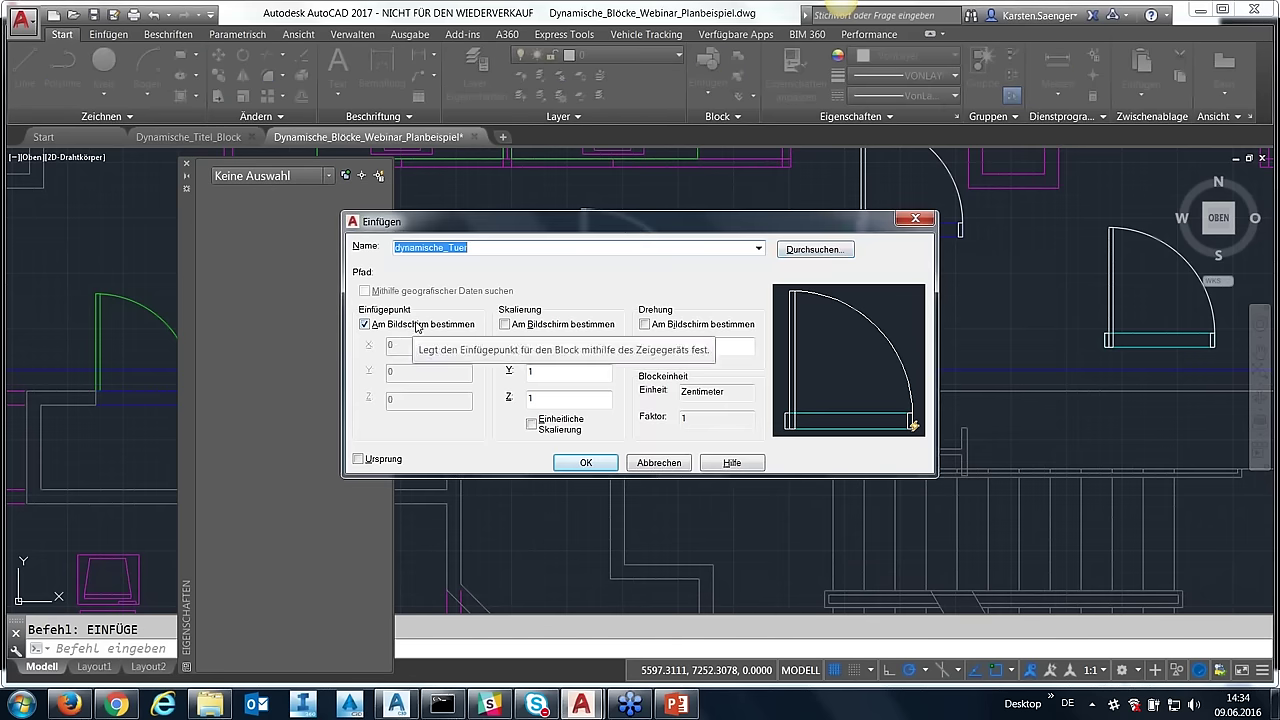
{"action": "left_click", "coordinate": [586, 463]}
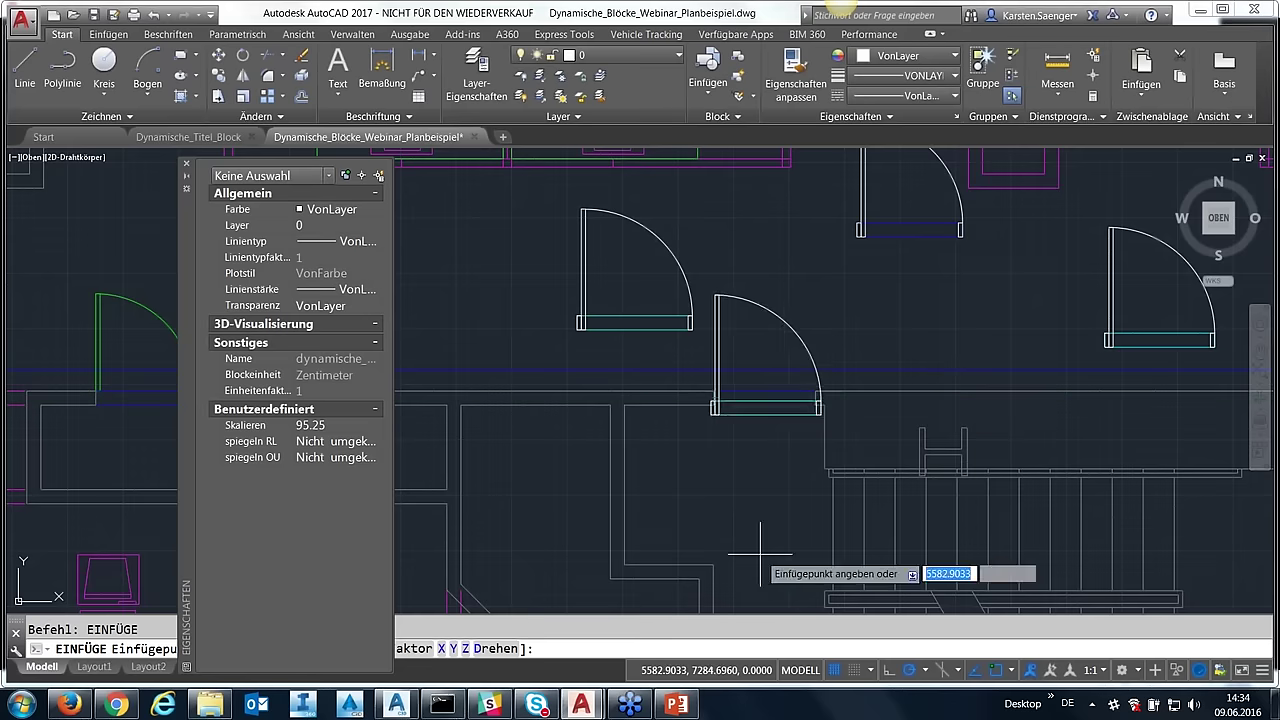
- Place the door at the wall opening's midpoint using Mittelpunkt snap
{"action": "left_click", "coordinate": [1012, 670]}
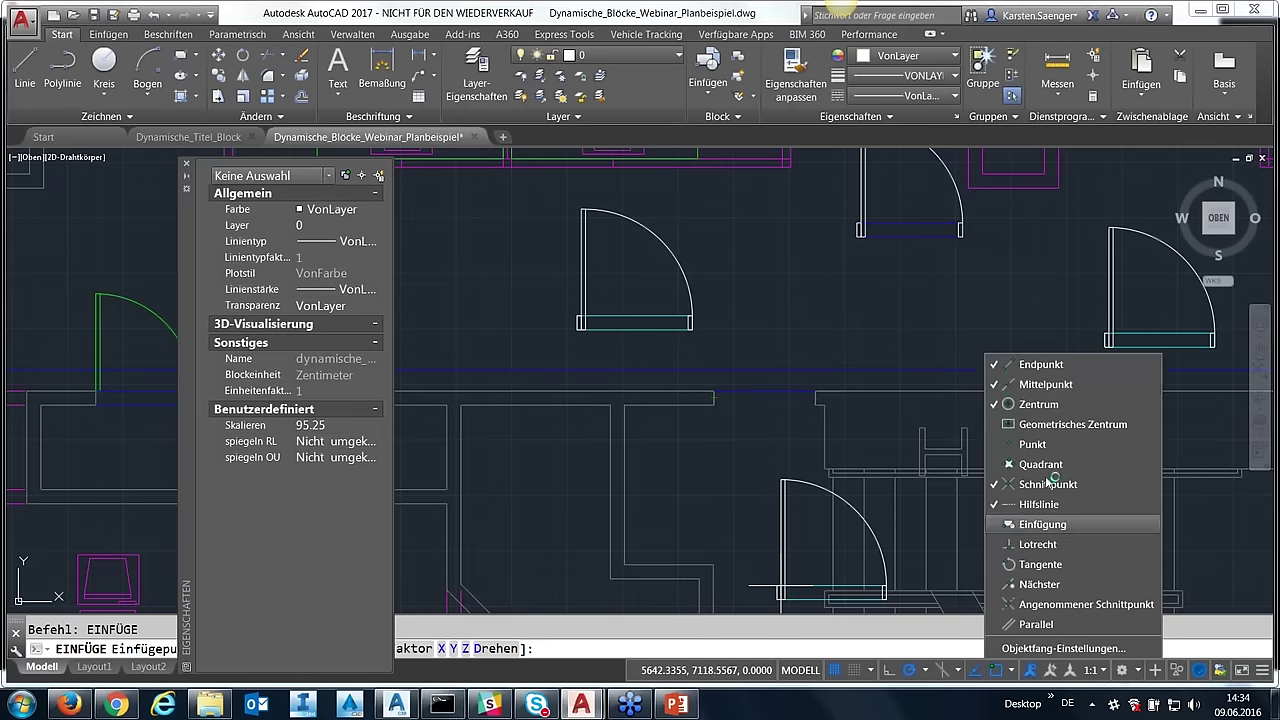
{"action": "left_click", "coordinate": [1012, 674]}
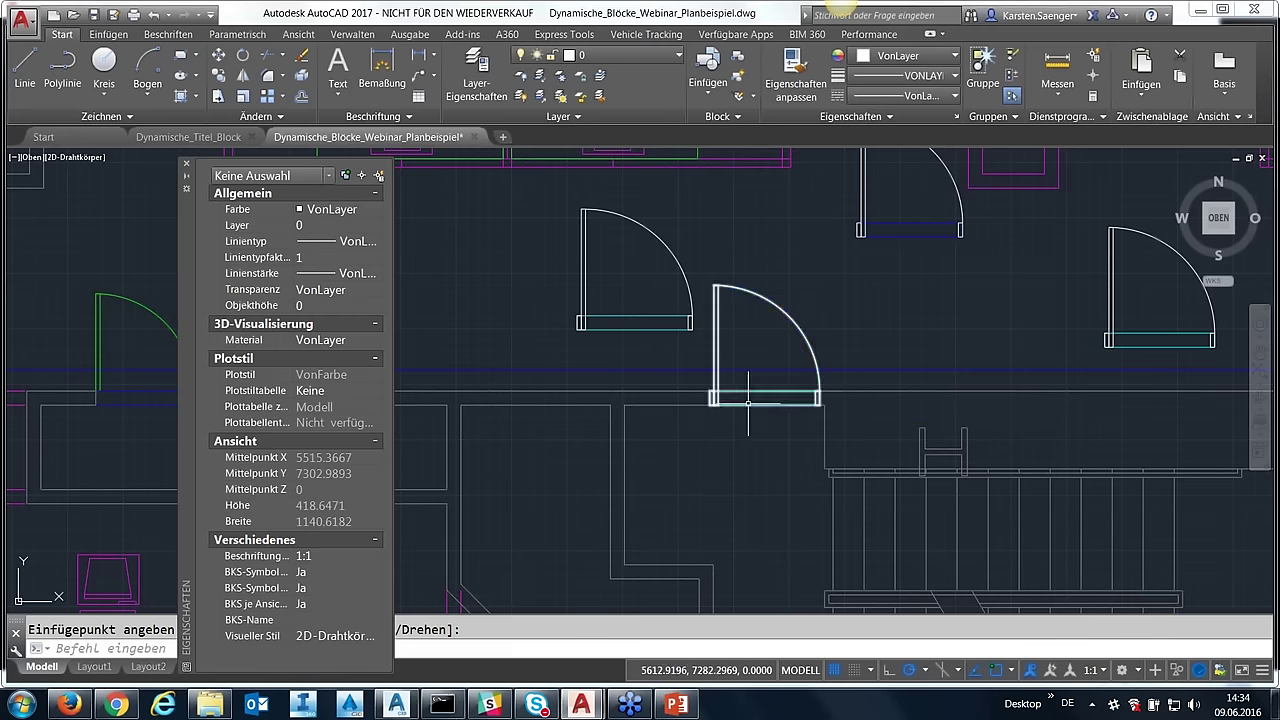
{"action": "left_click", "coordinate": [748, 404]}
- Stretch the inserted door's width to 200 and flip it back to swing upward into the room
{"action": "left_click", "coordinate": [764, 404]}
{"action": "left_click", "coordinate": [764, 404]}
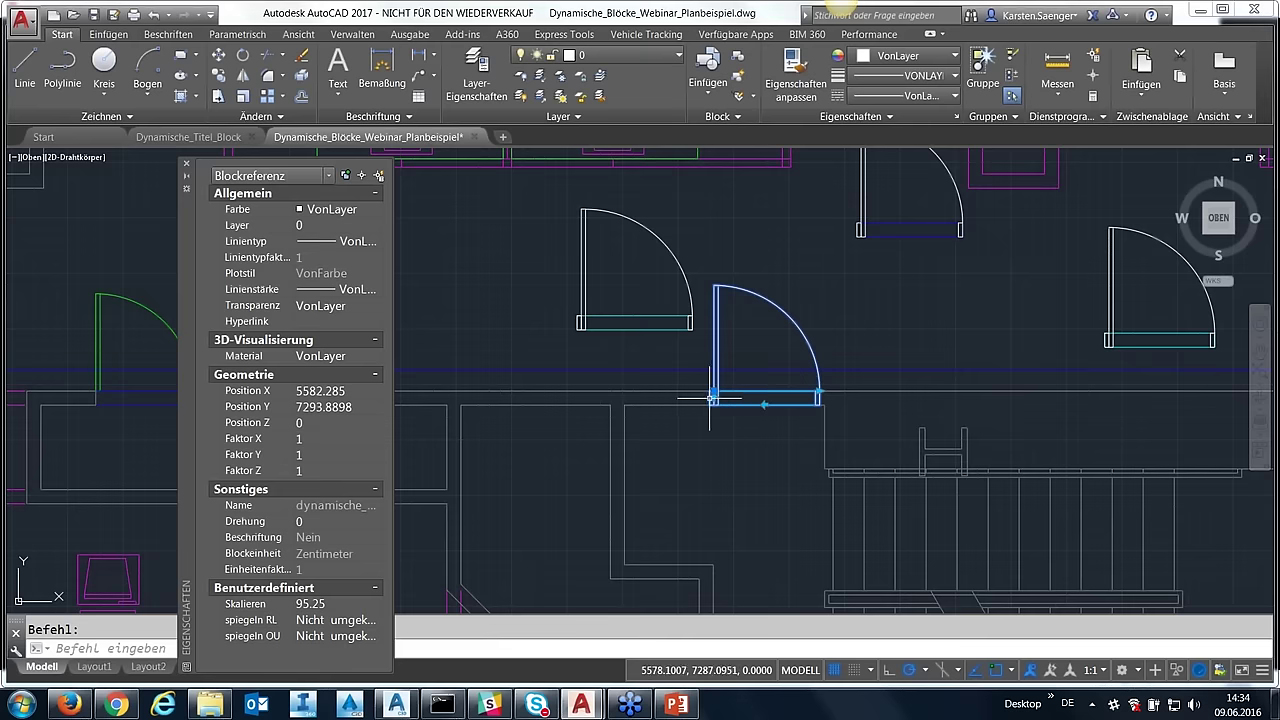
{"action": "left_click", "coordinate": [818, 392]}
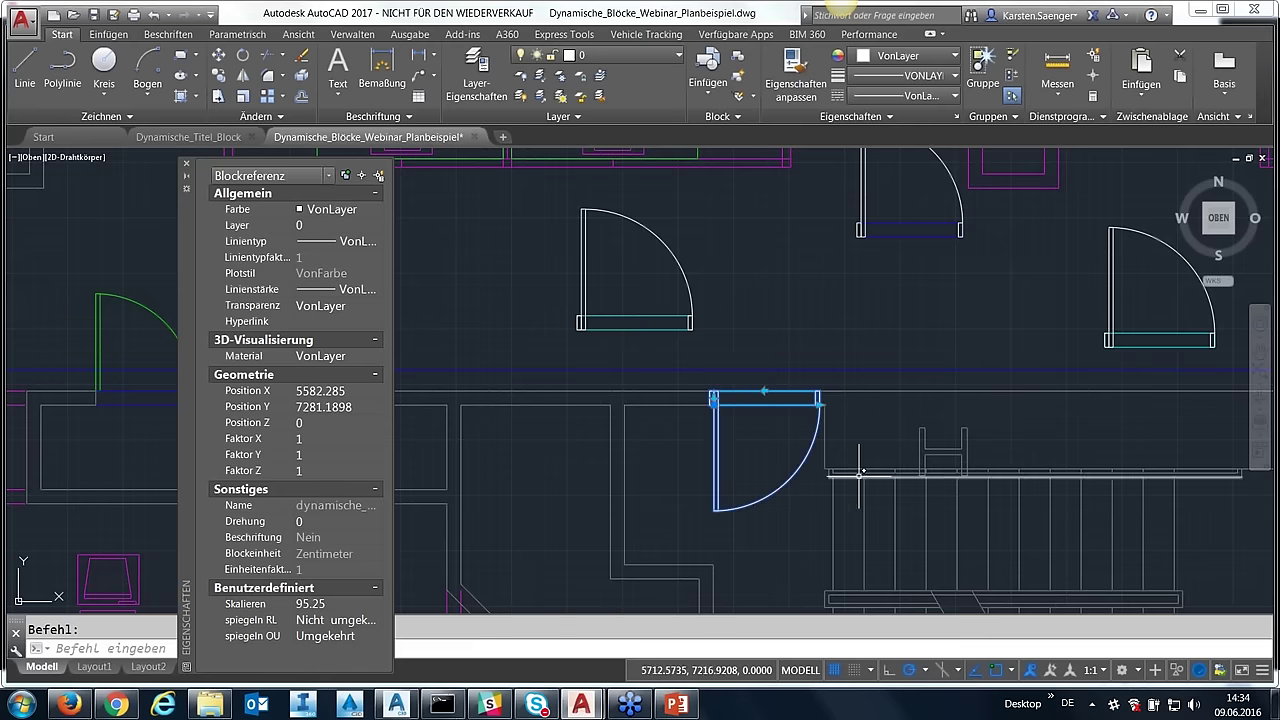
{"action": "middle_click_drag", "start_coordinate": [859, 474], "coordinate": [727, 495]}
{"action": "left_click", "coordinate": [685, 422]}
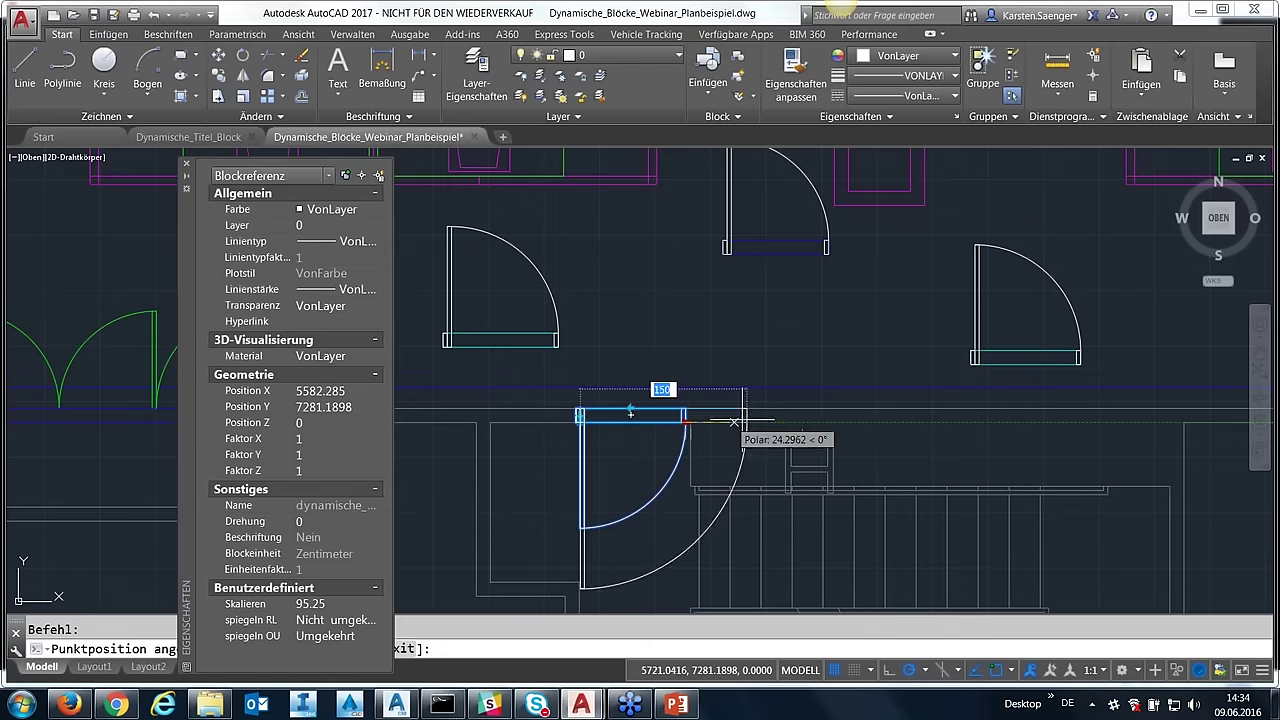
{"action": "left_click", "coordinate": [800, 422]}
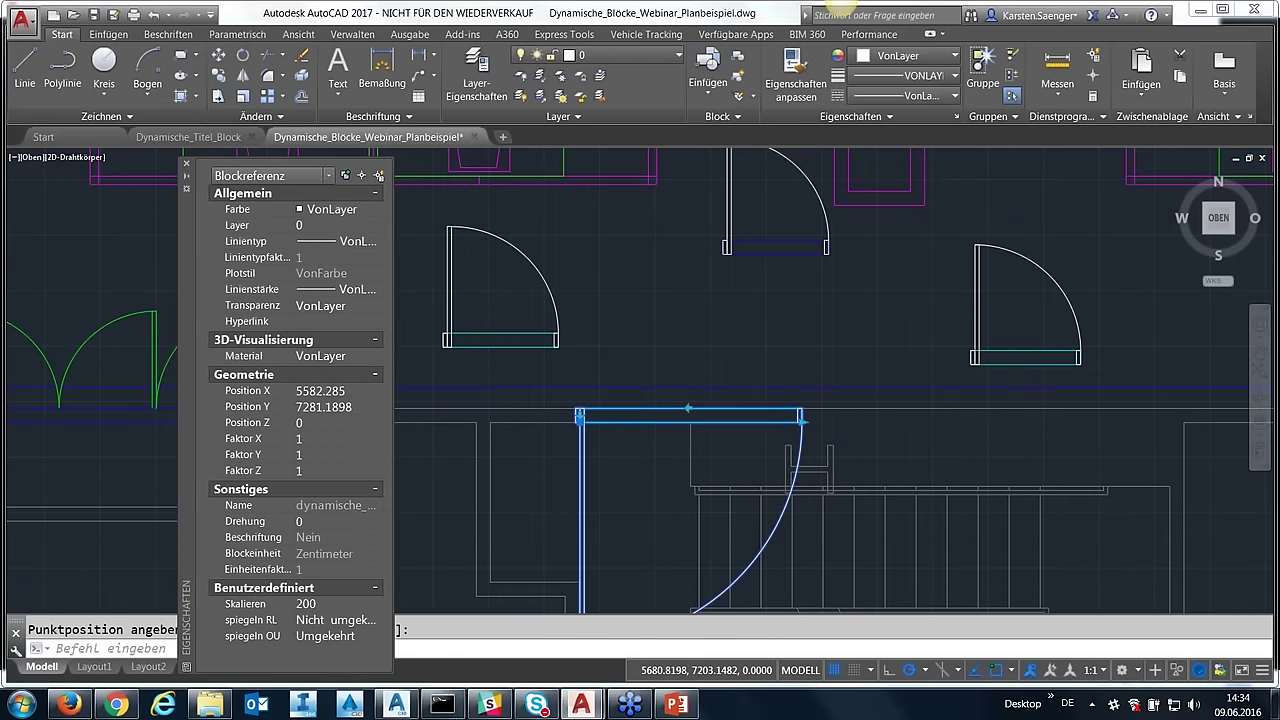
{"action": "scroll", "coordinate": [662, 402], "scroll_direction": "down", "scroll_amount": 3}
{"action": "left_click", "coordinate": [677, 406]}
{"action": "middle_click_drag", "start_coordinate": [648, 447], "coordinate": [663, 522]}
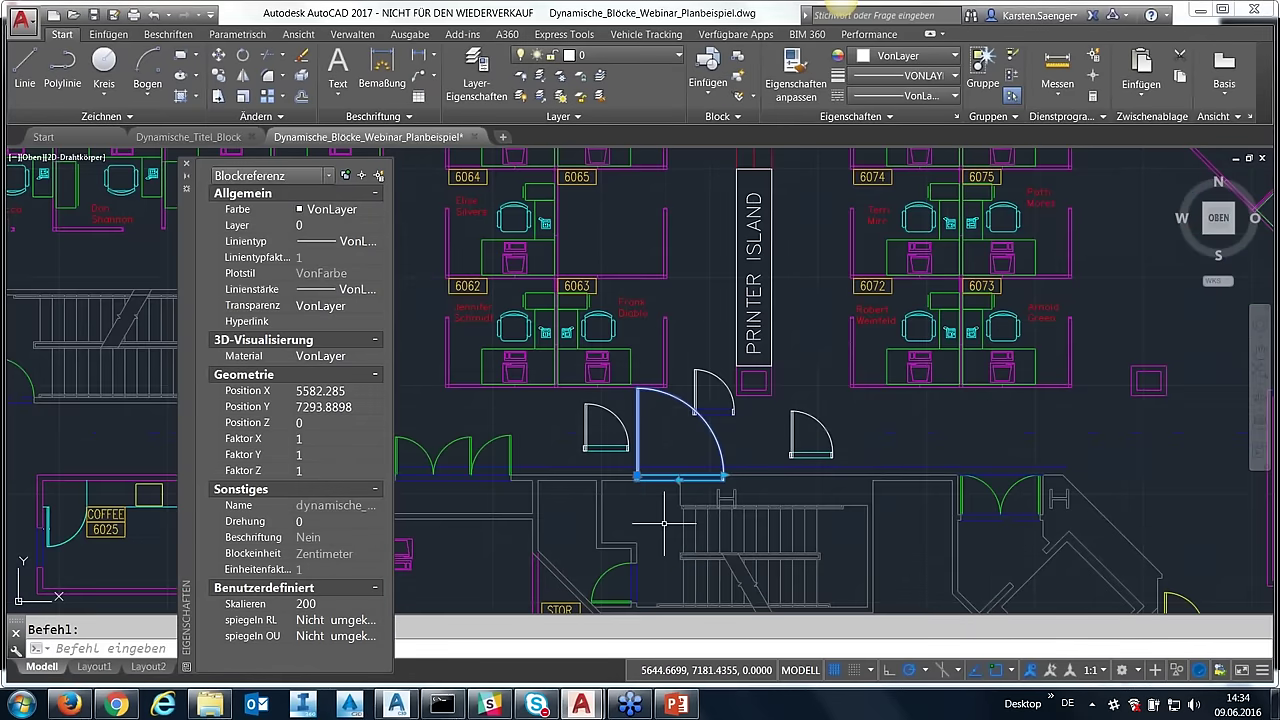
- Pan and zoom across the floor plan to the office rows around room 6052
{"action": "scroll", "coordinate": [663, 522], "scroll_direction": "down", "scroll_amount": 2}
{"action": "scroll", "coordinate": [663, 522], "scroll_direction": "down", "scroll_amount": 2}
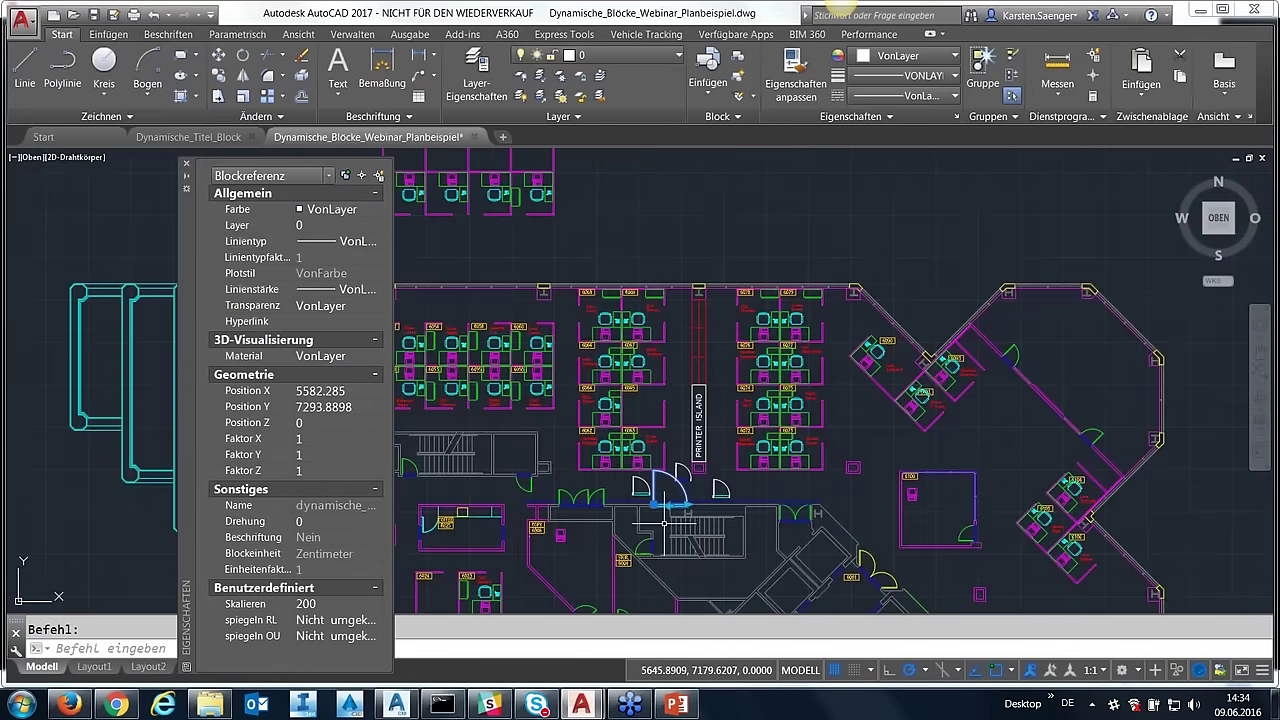
{"action": "middle_click_drag", "start_coordinate": [673, 493], "coordinate": [788, 490]}
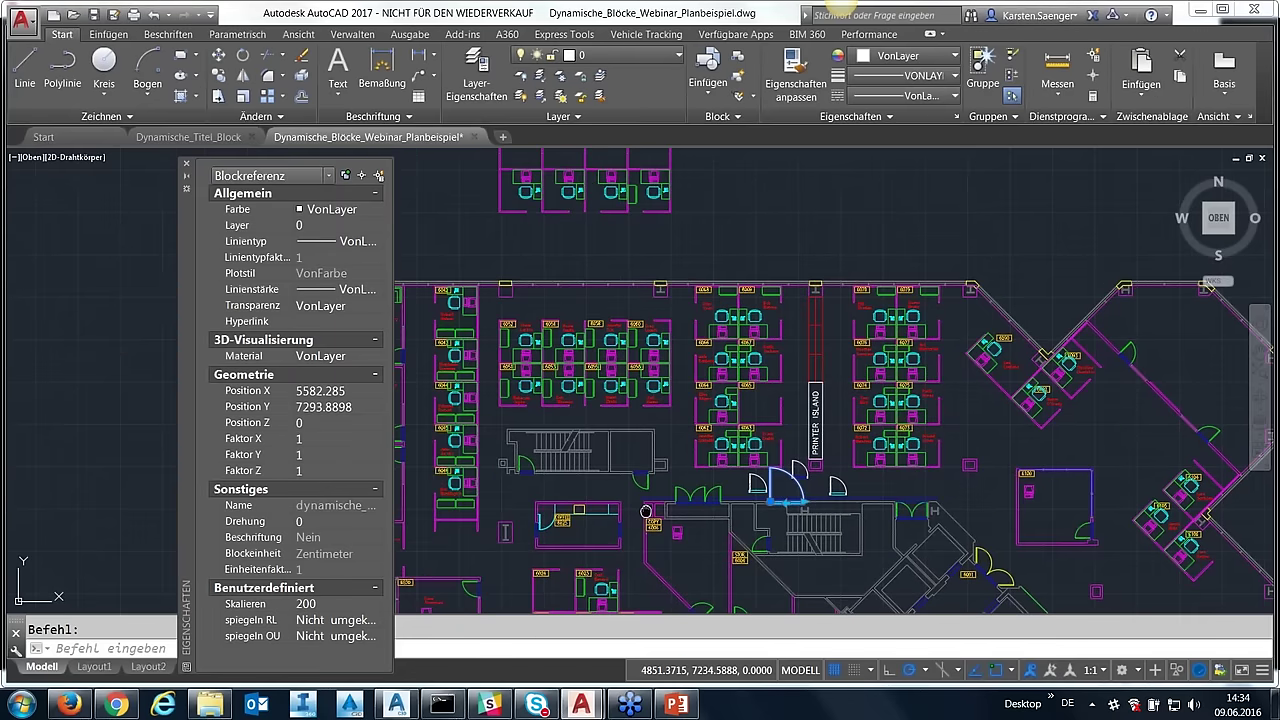
{"action": "middle_click_drag", "start_coordinate": [646, 511], "coordinate": [777, 504]}
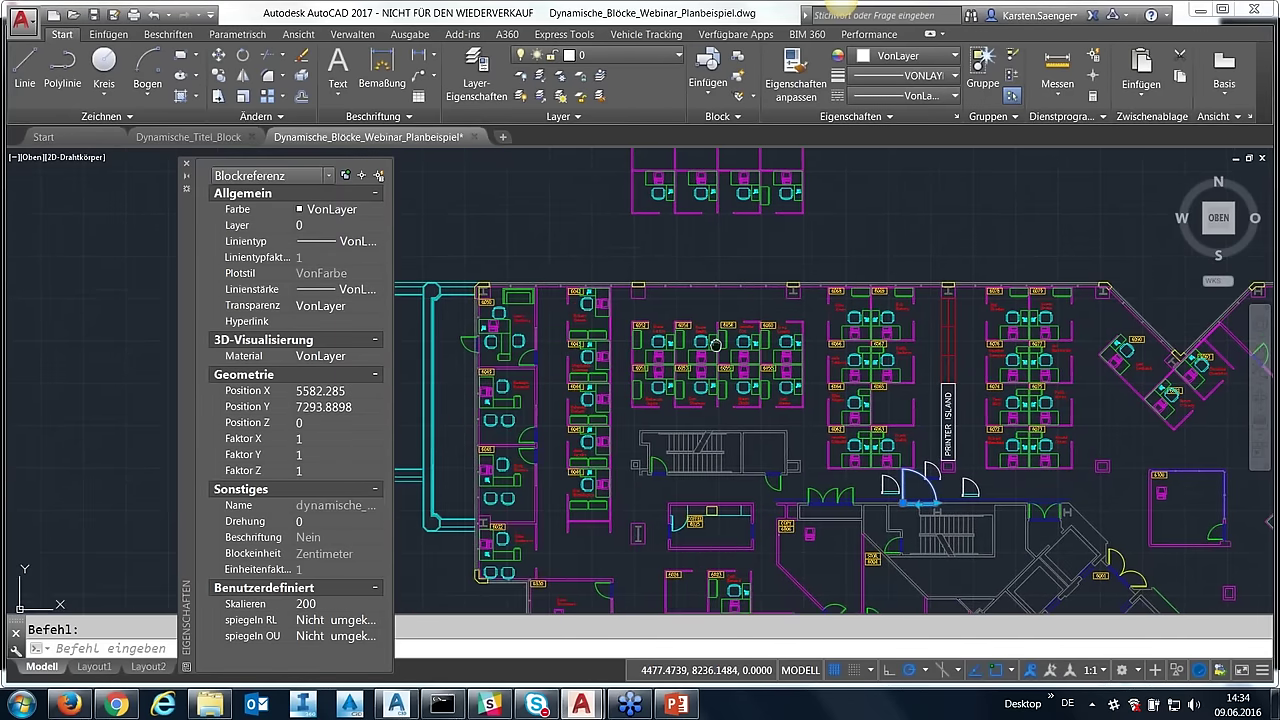
{"action": "middle_click_drag", "start_coordinate": [714, 335], "coordinate": [717, 392]}
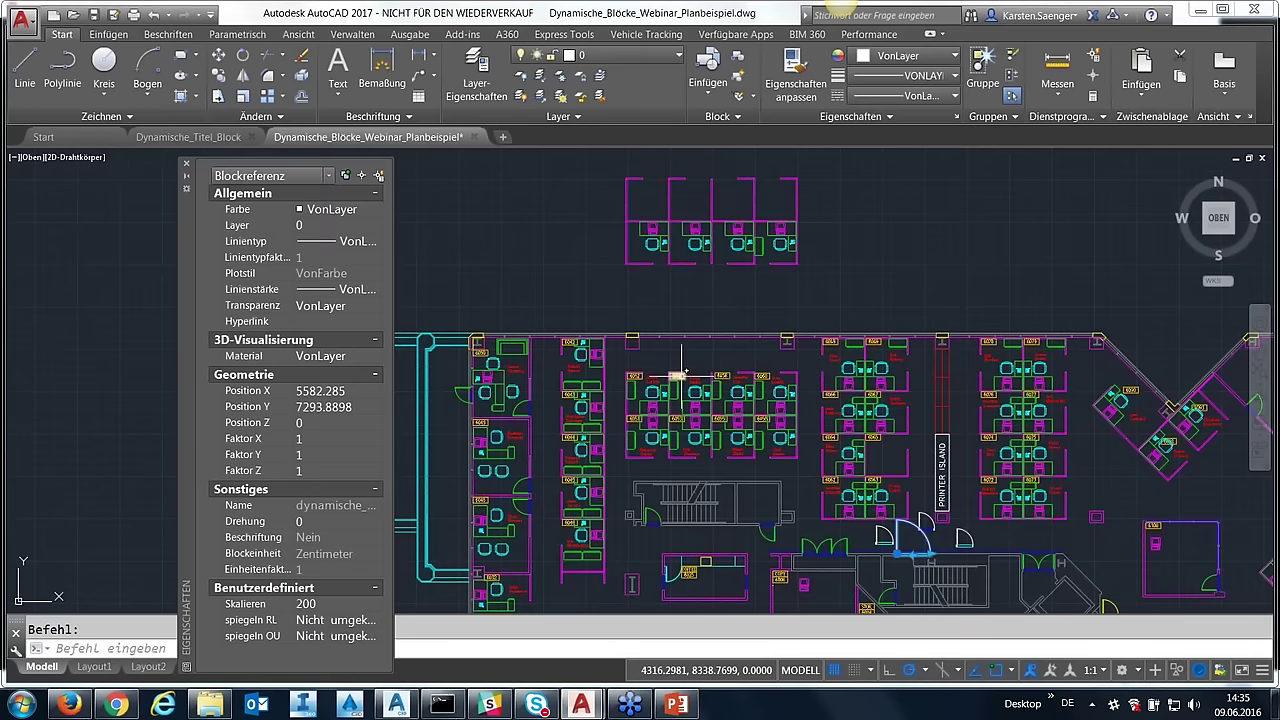
{"action": "mouse_move", "coordinate": [690, 277]}
{"action": "middle_mouse_down"}
{"action": "mouse_move", "coordinate": [681, 370]}
{"action": "mouse_move", "coordinate": [683, 296]}
{"action": "middle_mouse_up"}
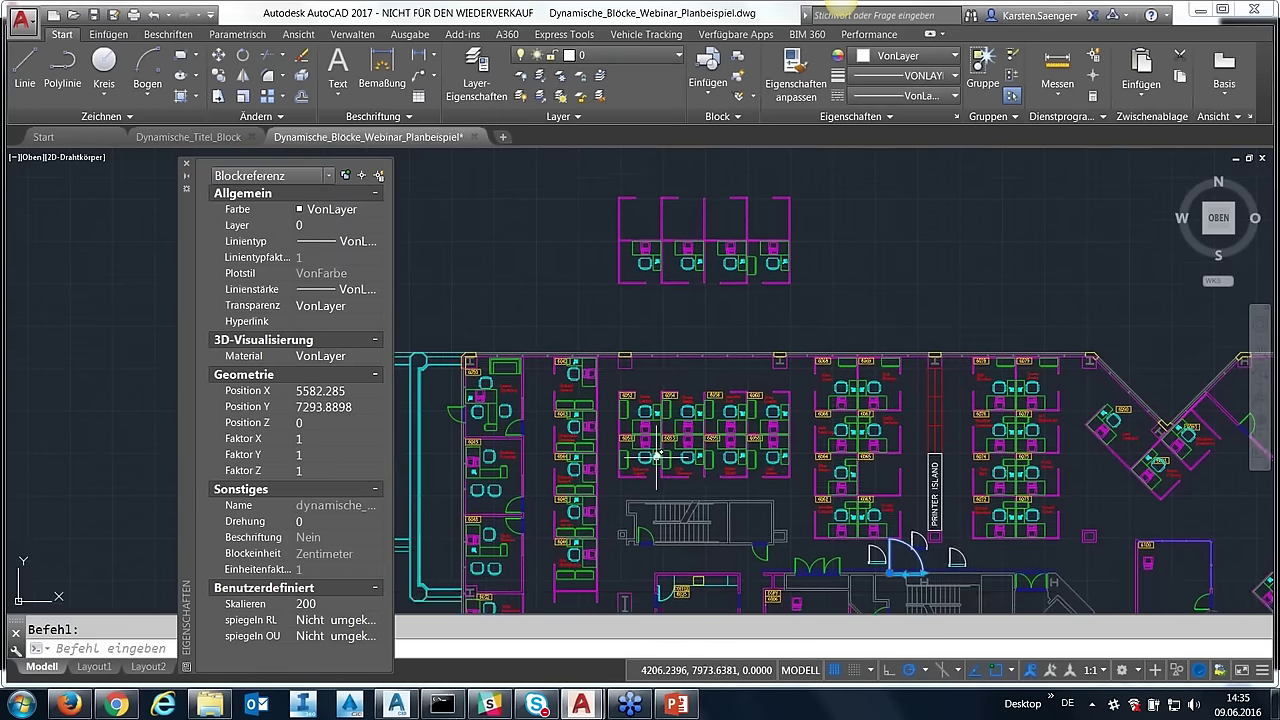
{"action": "scroll", "coordinate": [658, 456], "scroll_direction": "up", "scroll_amount": 2}
{"action": "middle_click_drag", "start_coordinate": [660, 493], "coordinate": [651, 489]}
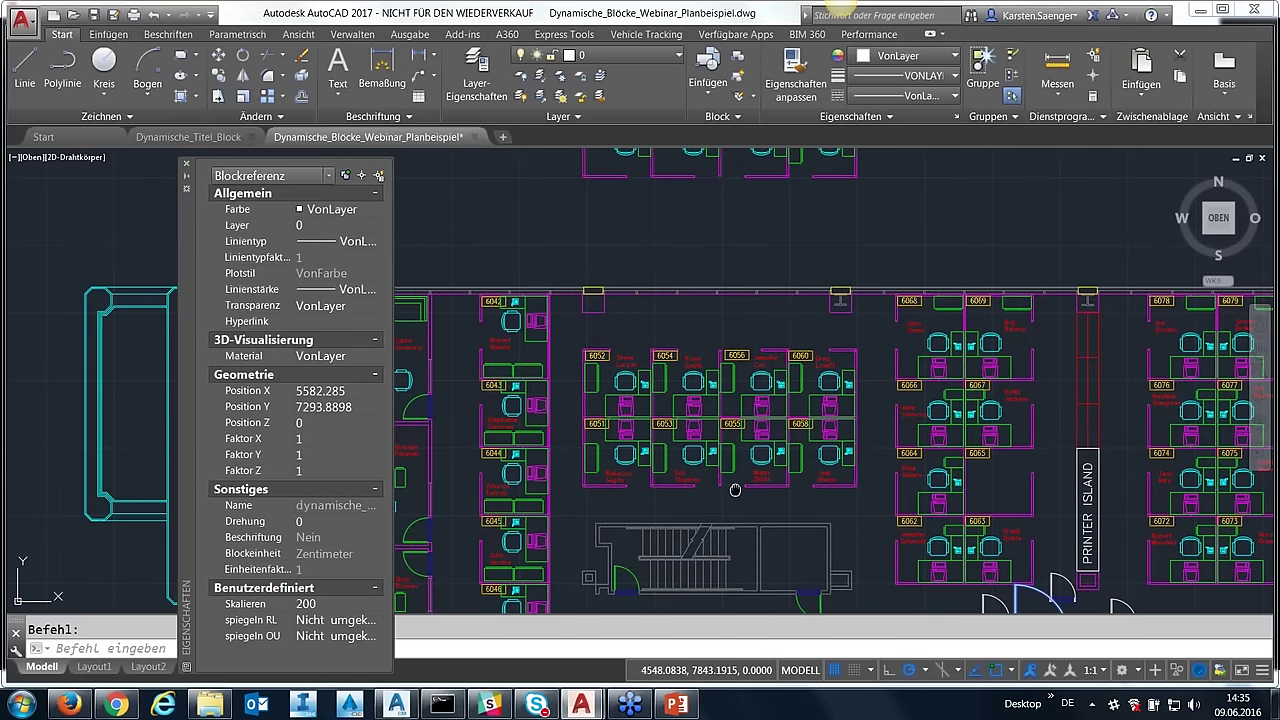
{"action": "scroll", "coordinate": [735, 490], "scroll_direction": "up", "scroll_amount": 2}
{"action": "middle_click_drag", "start_coordinate": [731, 490], "coordinate": [765, 486]}
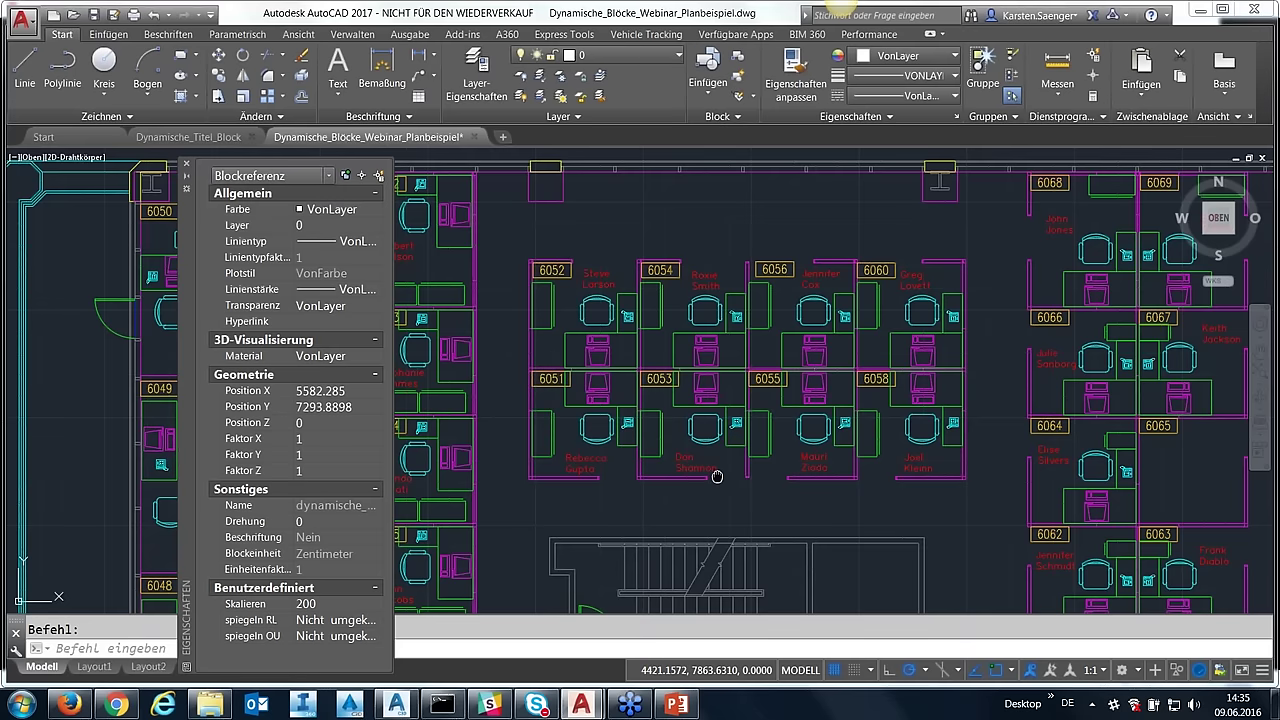
{"action": "mouse_move", "coordinate": [717, 477]}
{"action": "middle_mouse_down"}
{"action": "mouse_move", "coordinate": [709, 565]}
{"action": "mouse_move", "coordinate": [670, 278]}
{"action": "mouse_move", "coordinate": [644, 488]}
{"action": "mouse_move", "coordinate": [675, 170]}
{"action": "middle_mouse_up"}
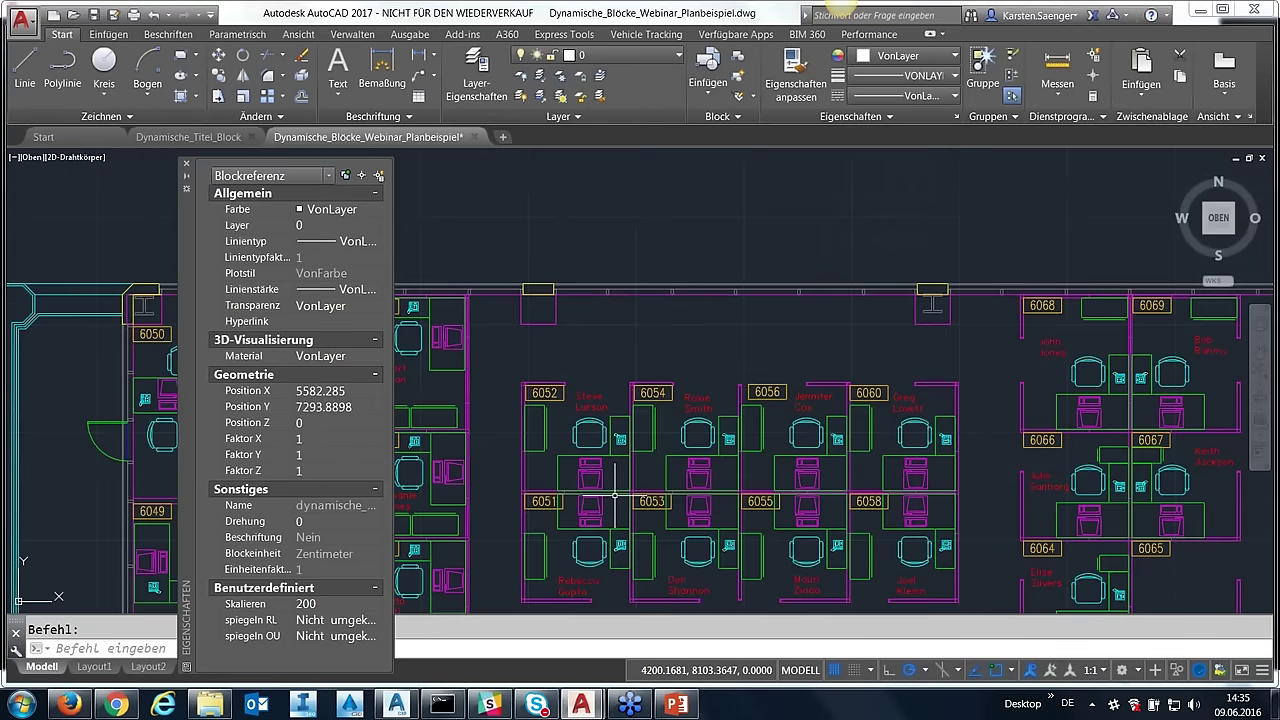
{"action": "middle_click_drag", "start_coordinate": [614, 495], "coordinate": [646, 328]}
- Clear the stray selections and stretch on the 6052 room-number block, then centre its label in view
{"action": "left_click", "coordinate": [535, 557]}
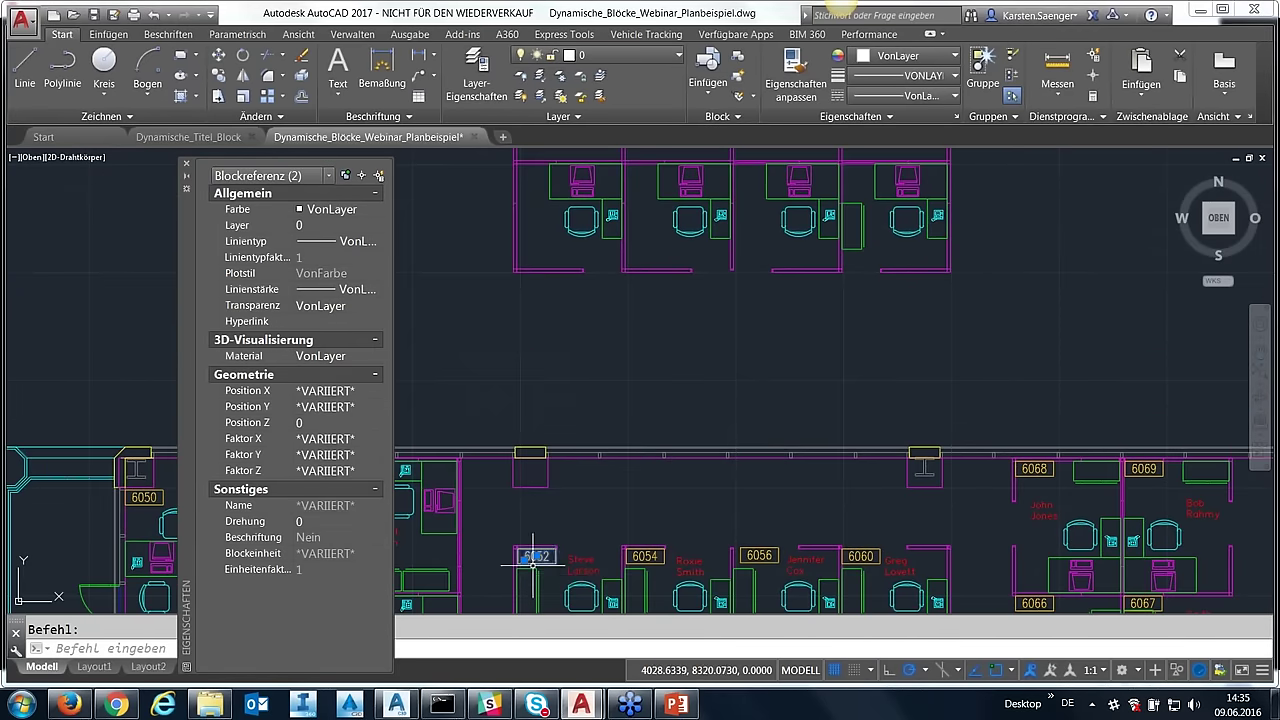
{"action": "left_click", "coordinate": [525, 557]}
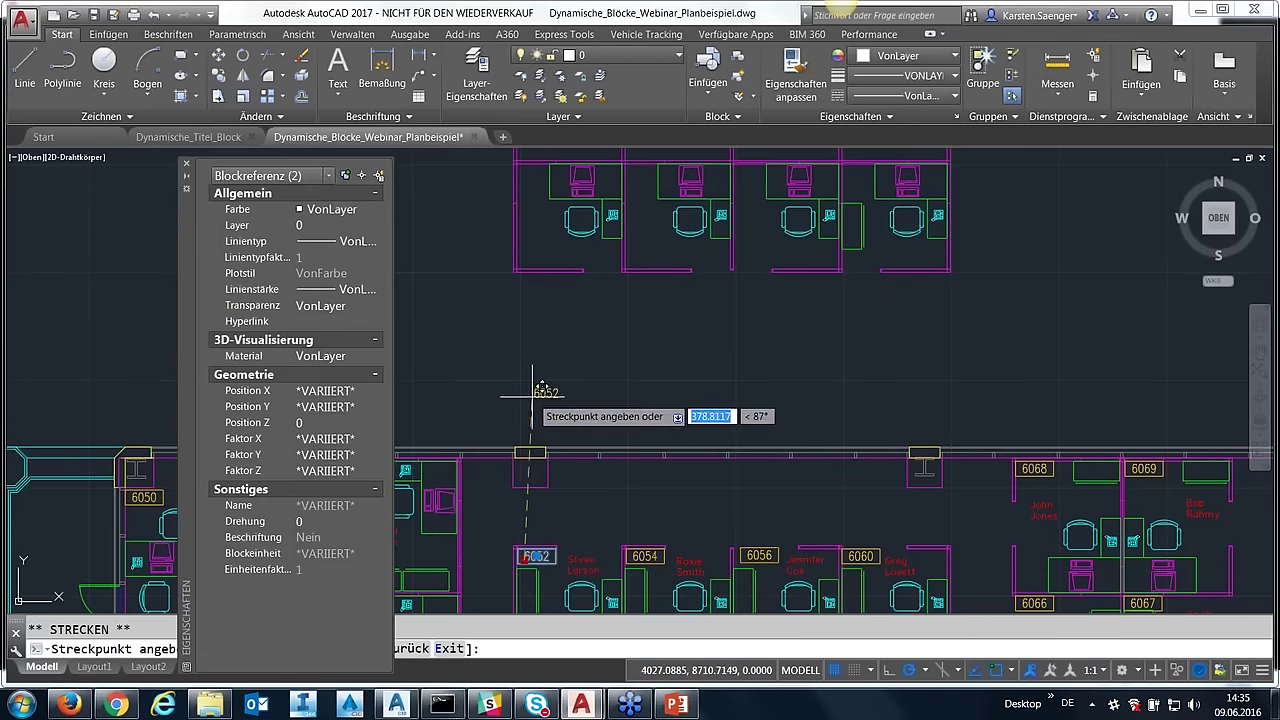
{"action": "key", "text": "Escape"}
{"action": "key", "text": "Escape"}
{"action": "left_click", "coordinate": [559, 547]}
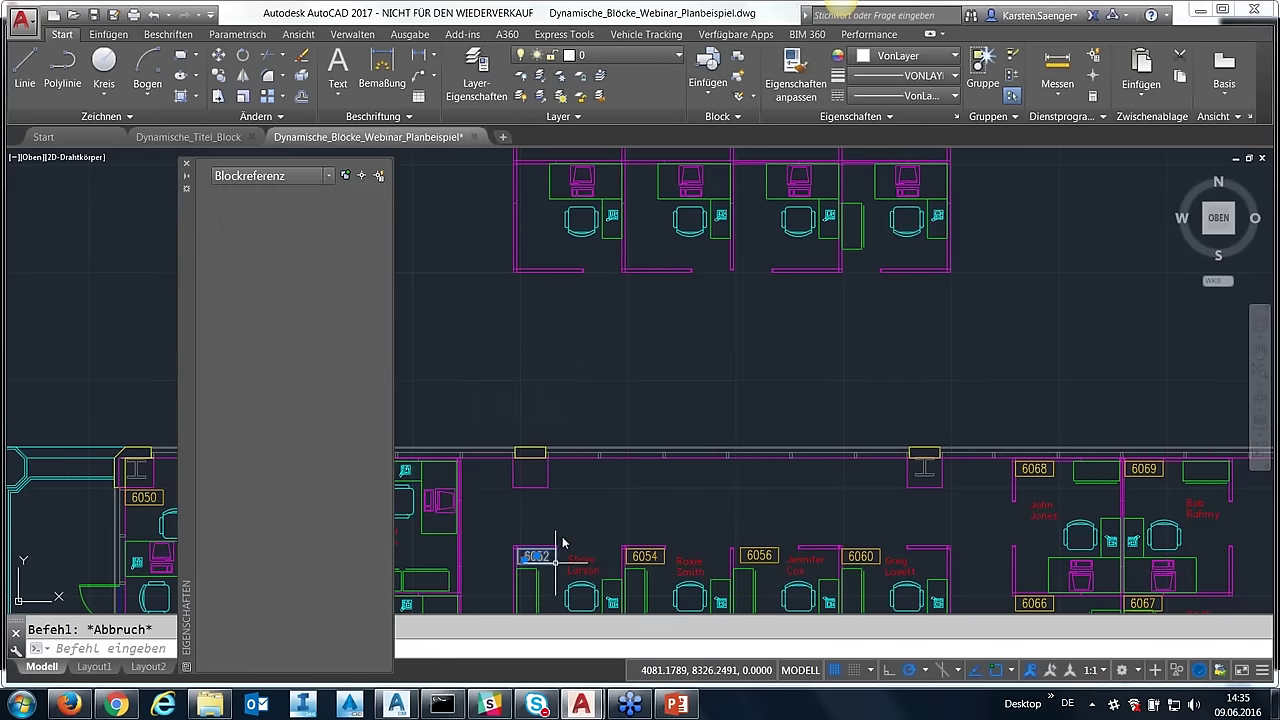
{"action": "key", "text": "Escape"}
{"action": "scroll", "coordinate": [552, 565], "scroll_direction": "up", "scroll_amount": 6}
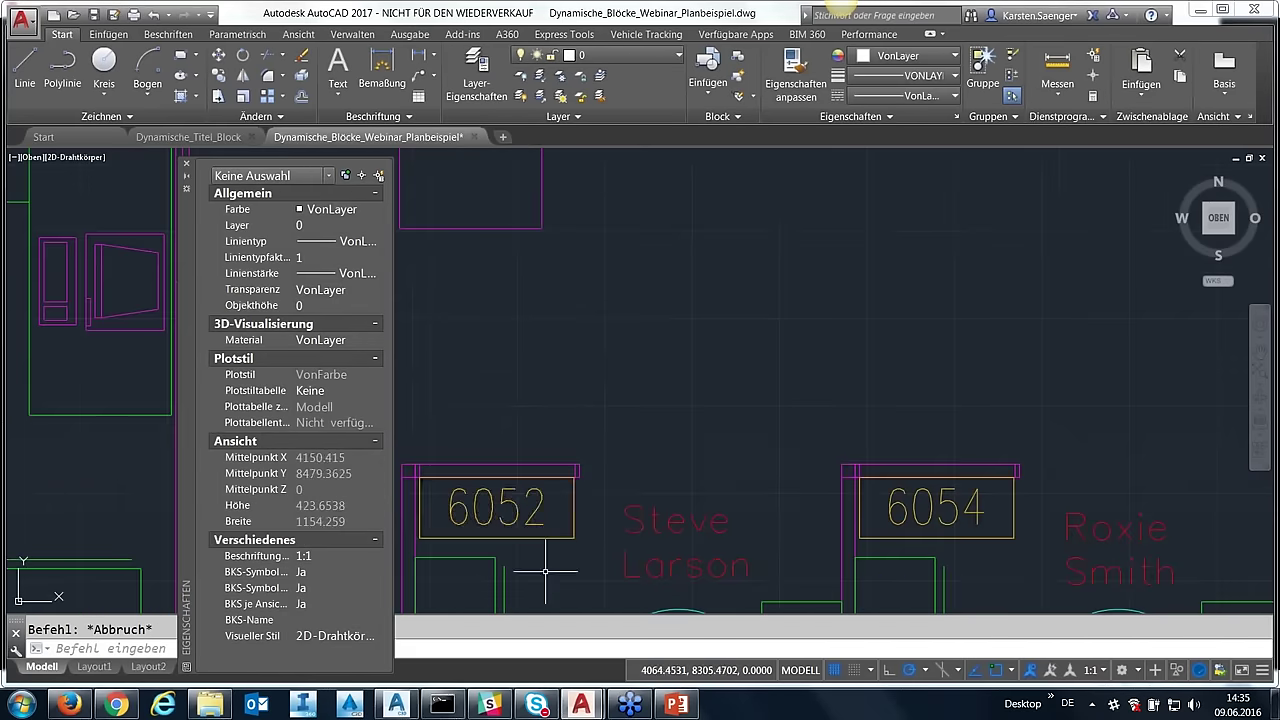
{"action": "left_click", "coordinate": [530, 528]}
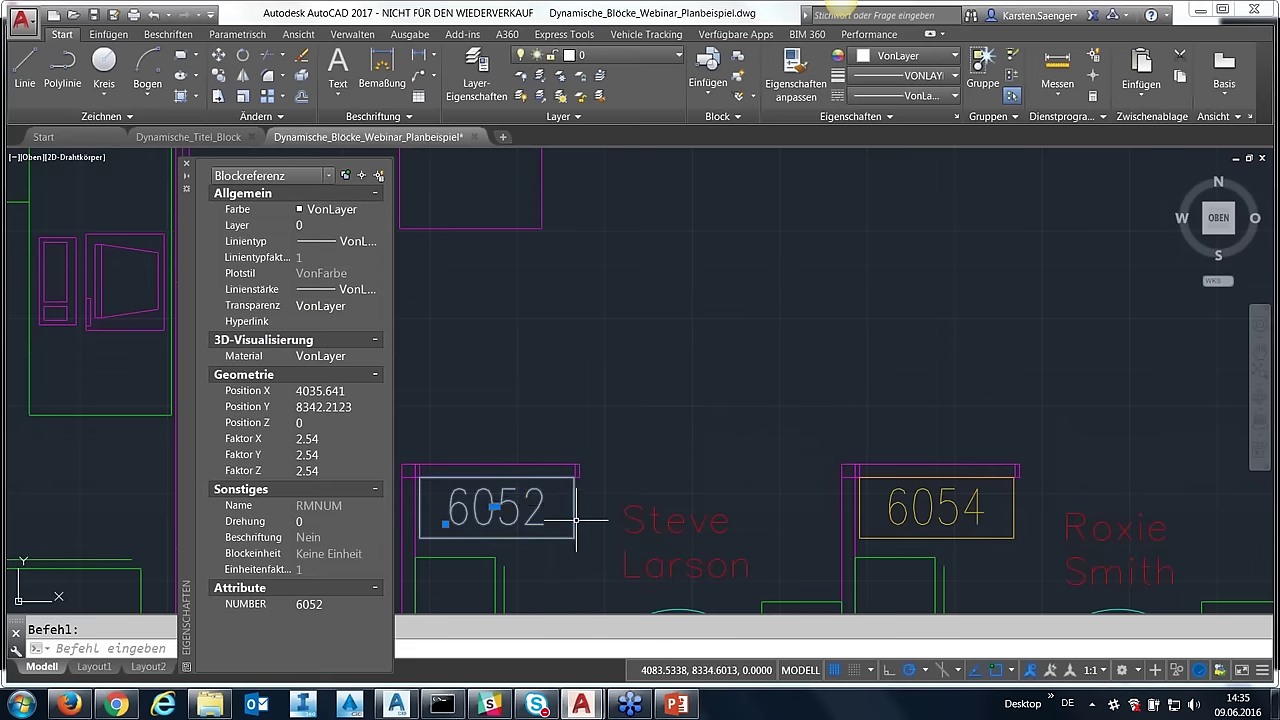
{"action": "key", "text": "Escape"}
{"action": "middle_click_drag", "start_coordinate": [576, 523], "coordinate": [642, 392]}
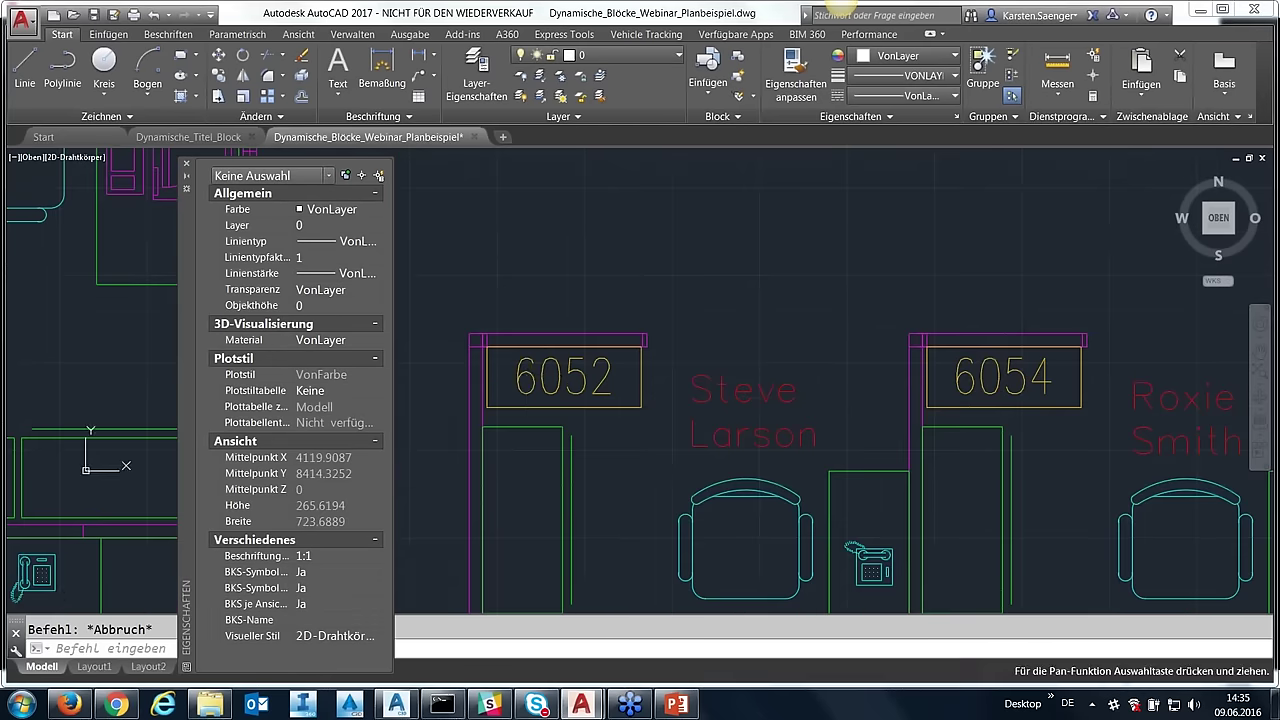
- Draw a rectangle around the 6052 room-number label and select it
{"action": "left_click", "coordinate": [181, 56]}
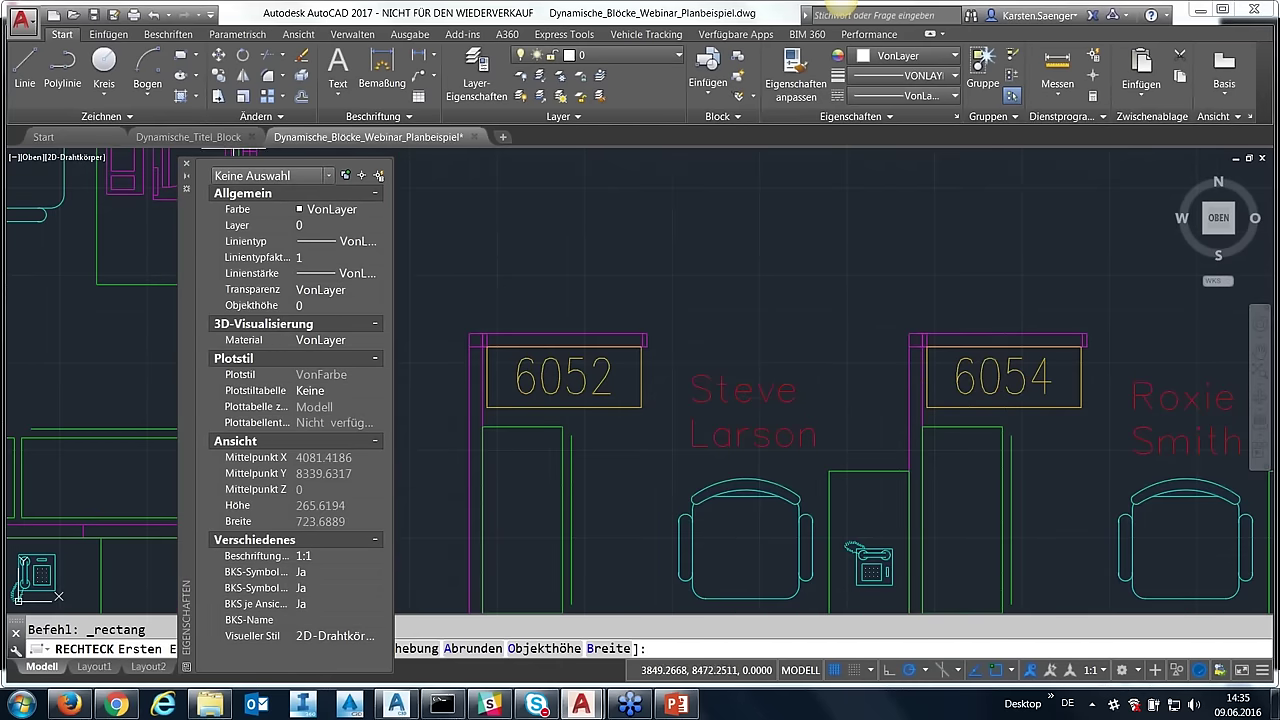
{"action": "left_click", "coordinate": [487, 346]}
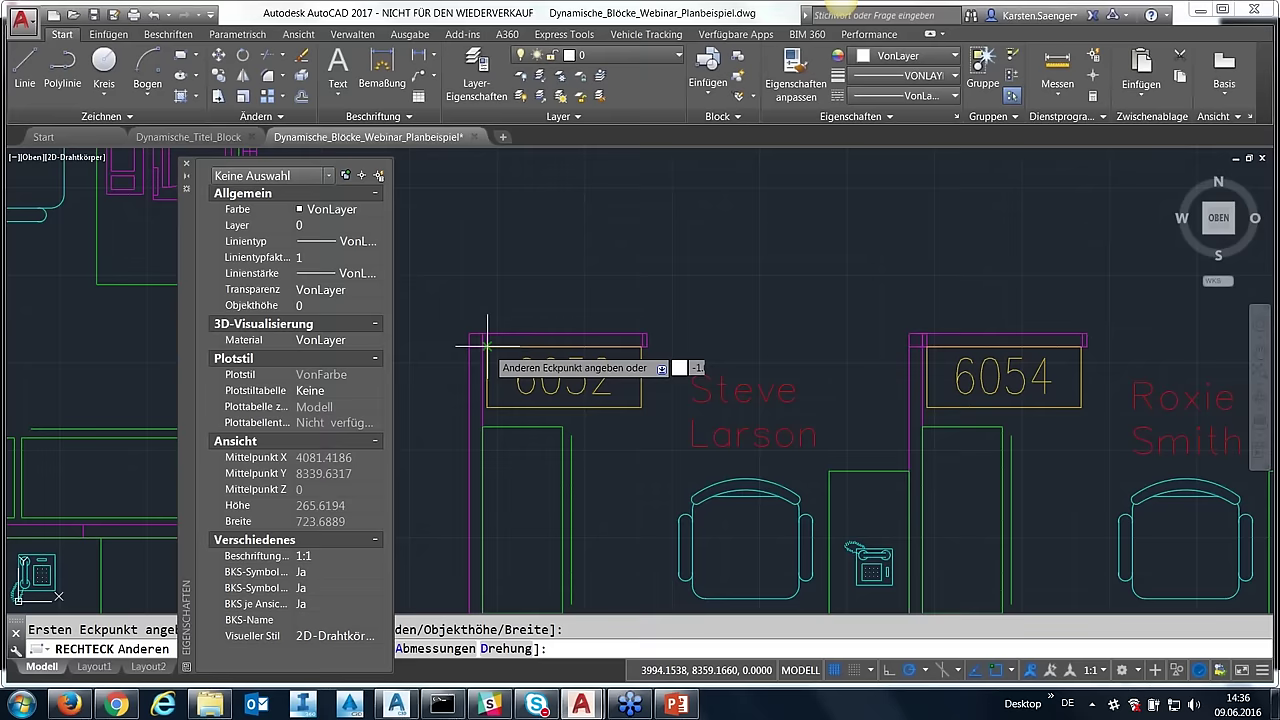
{"action": "left_click", "coordinate": [648, 410]}
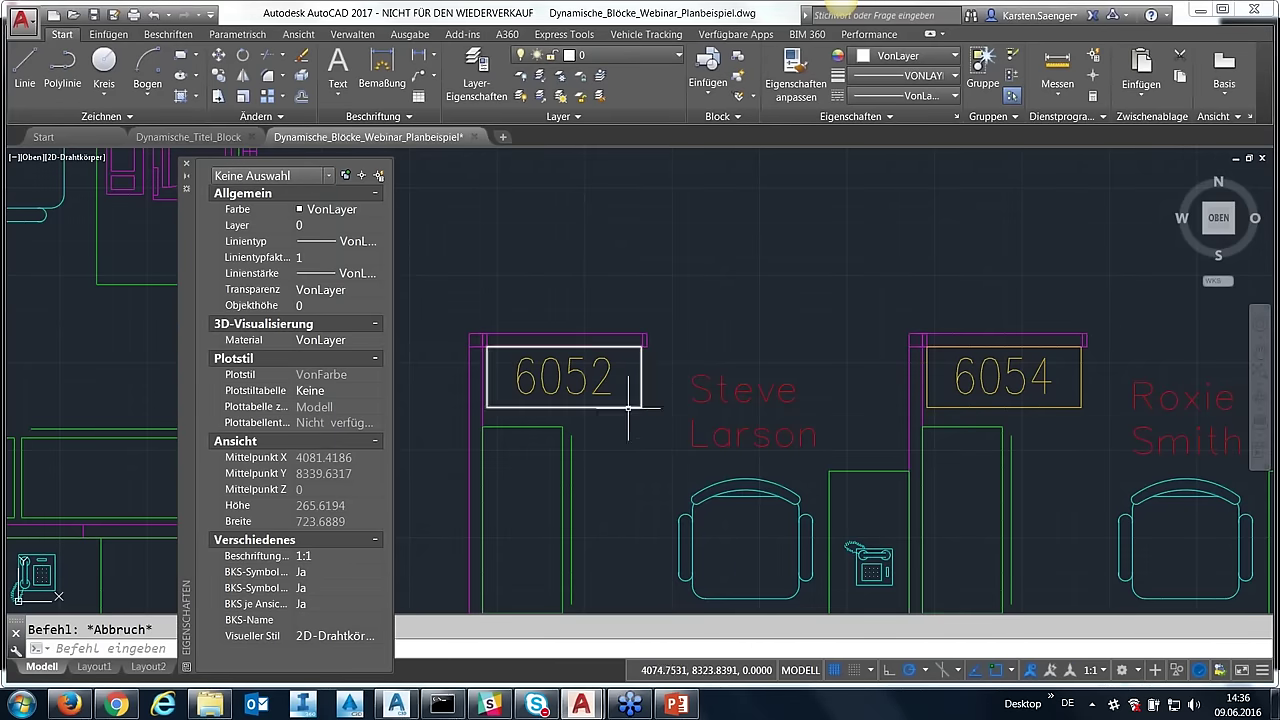
{"action": "left_click", "coordinate": [641, 410]}
- Move the rectangle straight up above the floor plan with SCH, then reselect it
{"action": "type", "text": "sch"}
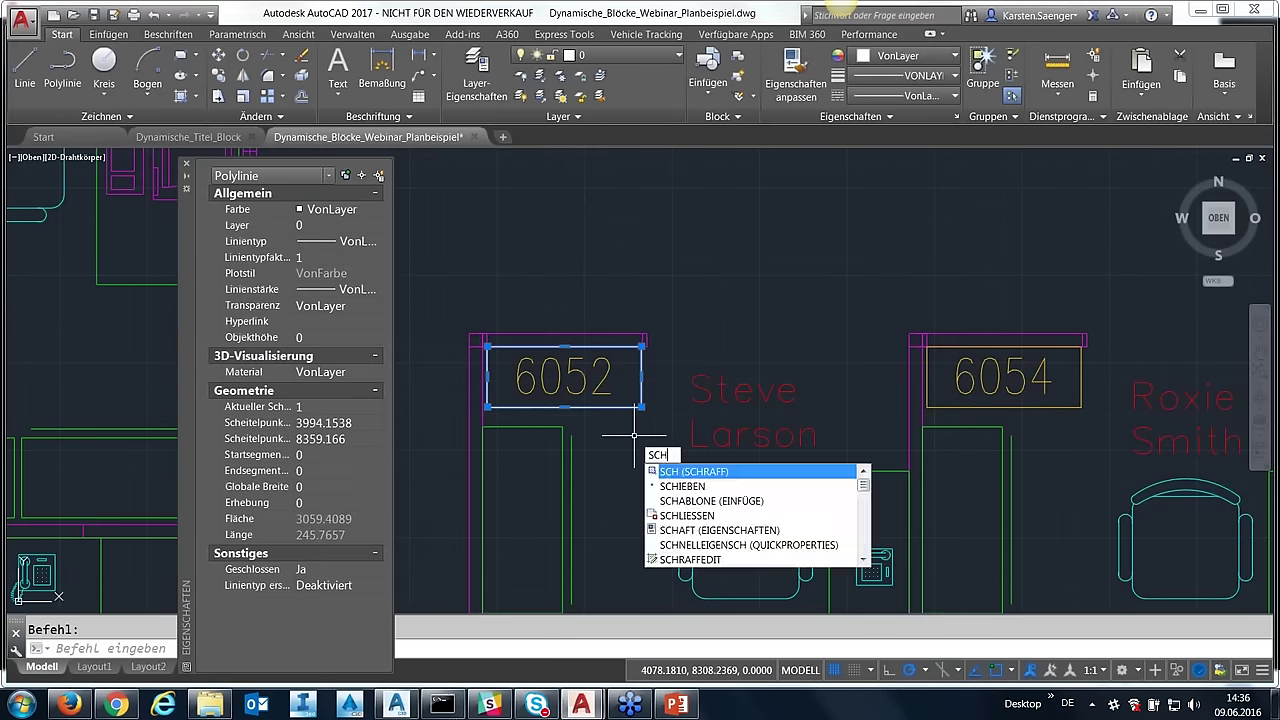
{"action": "key", "text": "Down"}
{"action": "key", "text": "Return"}
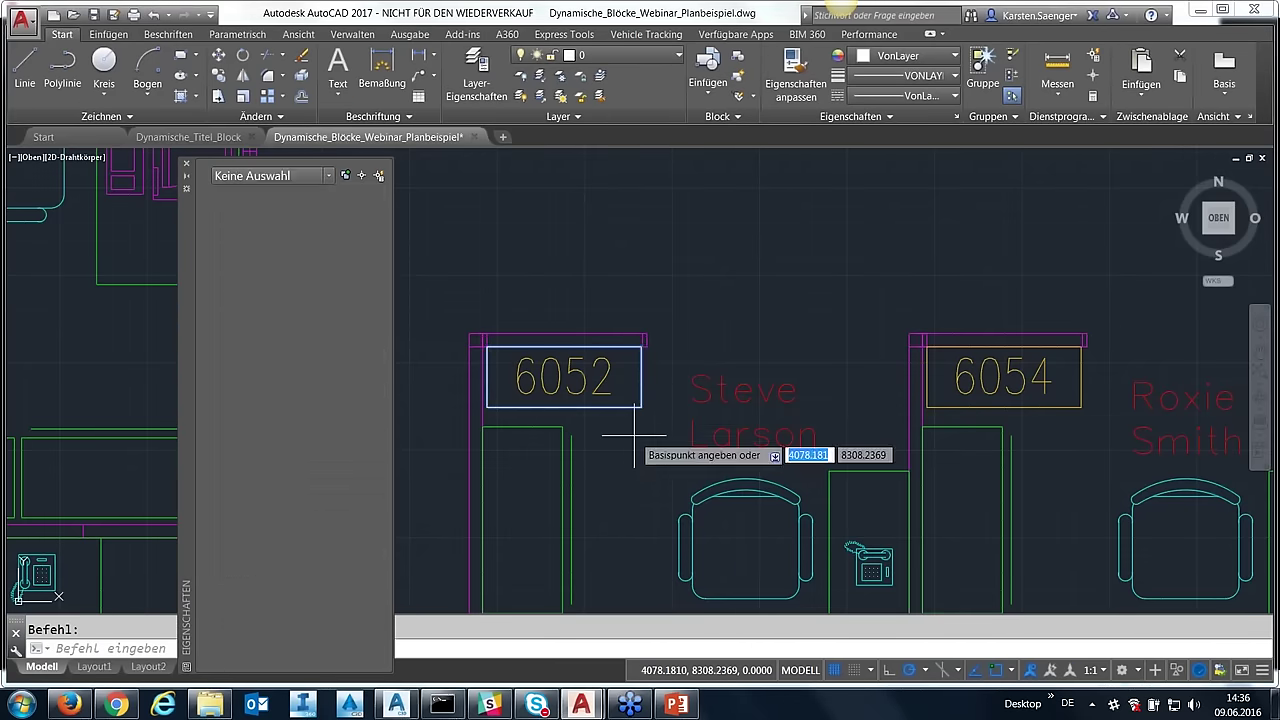
{"action": "scroll", "coordinate": [743, 400], "scroll_direction": "down", "scroll_amount": 2}
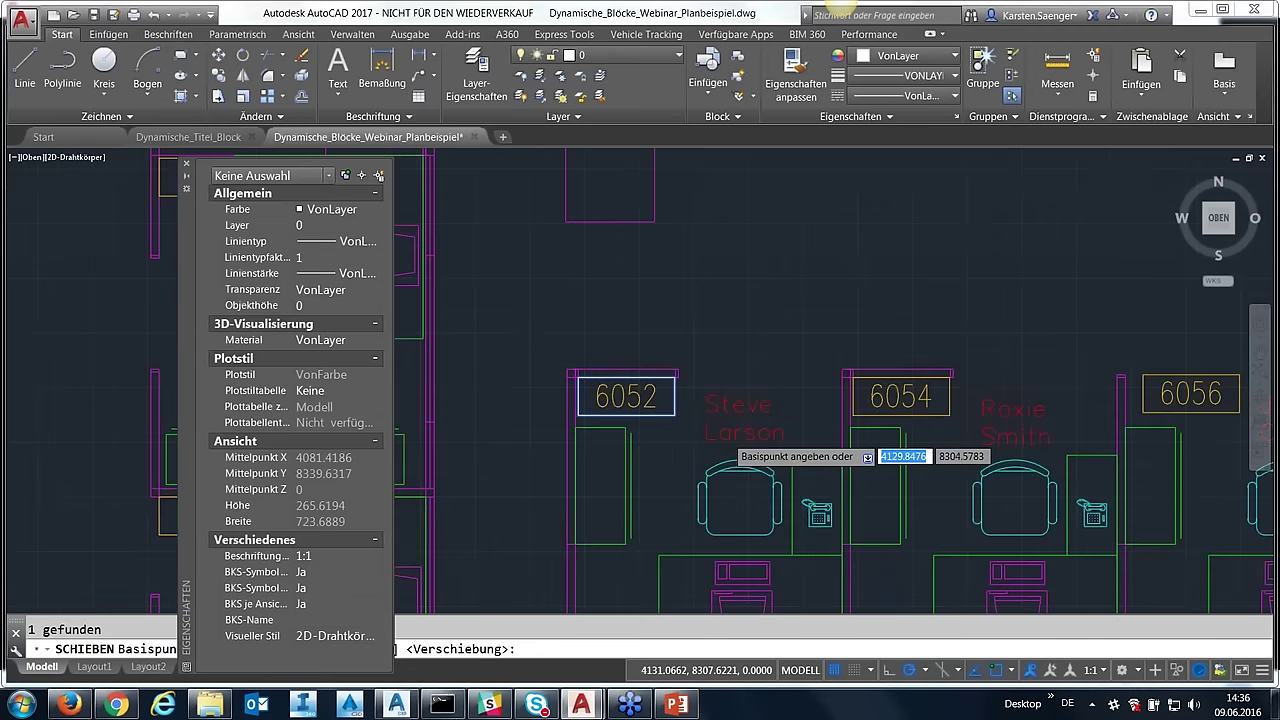
{"action": "scroll", "coordinate": [728, 440], "scroll_direction": "down", "scroll_amount": 2}
{"action": "scroll", "coordinate": [725, 440], "scroll_direction": "down", "scroll_amount": 2}
{"action": "left_click", "coordinate": [760, 340]}
{"action": "key", "text": "Escape"}
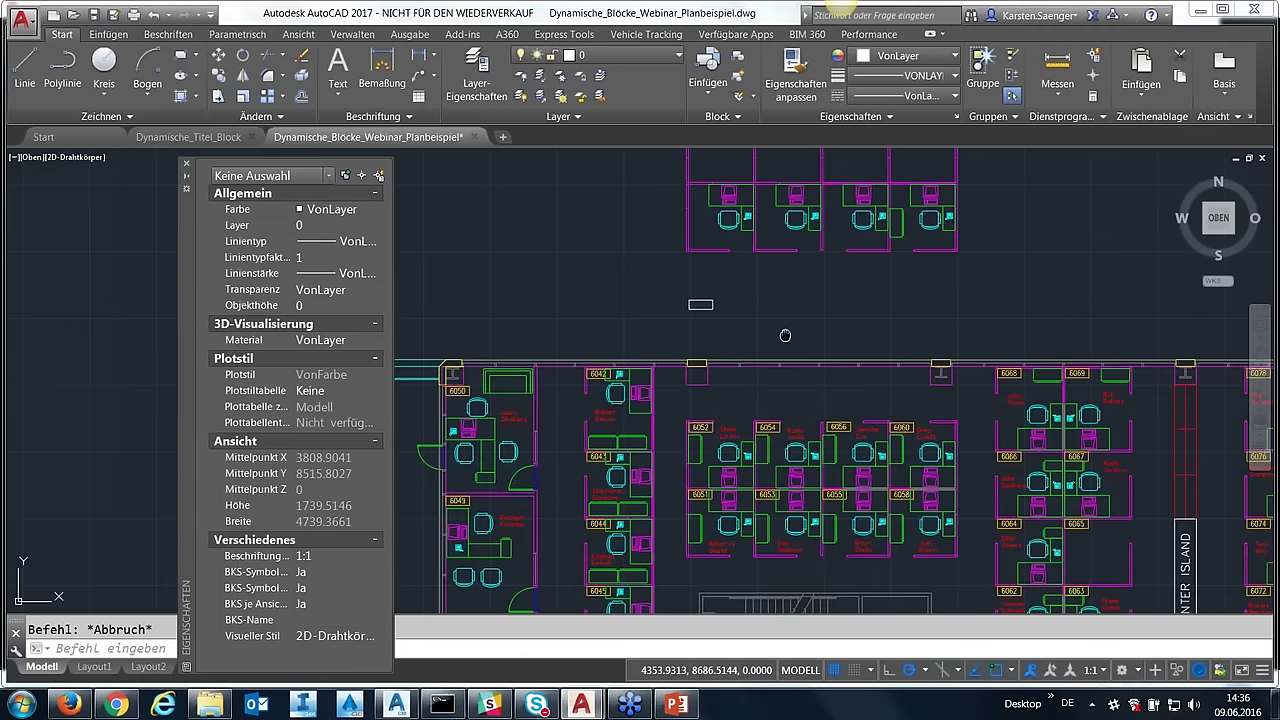
{"action": "middle_click_drag", "start_coordinate": [785, 335], "coordinate": [585, 381]}
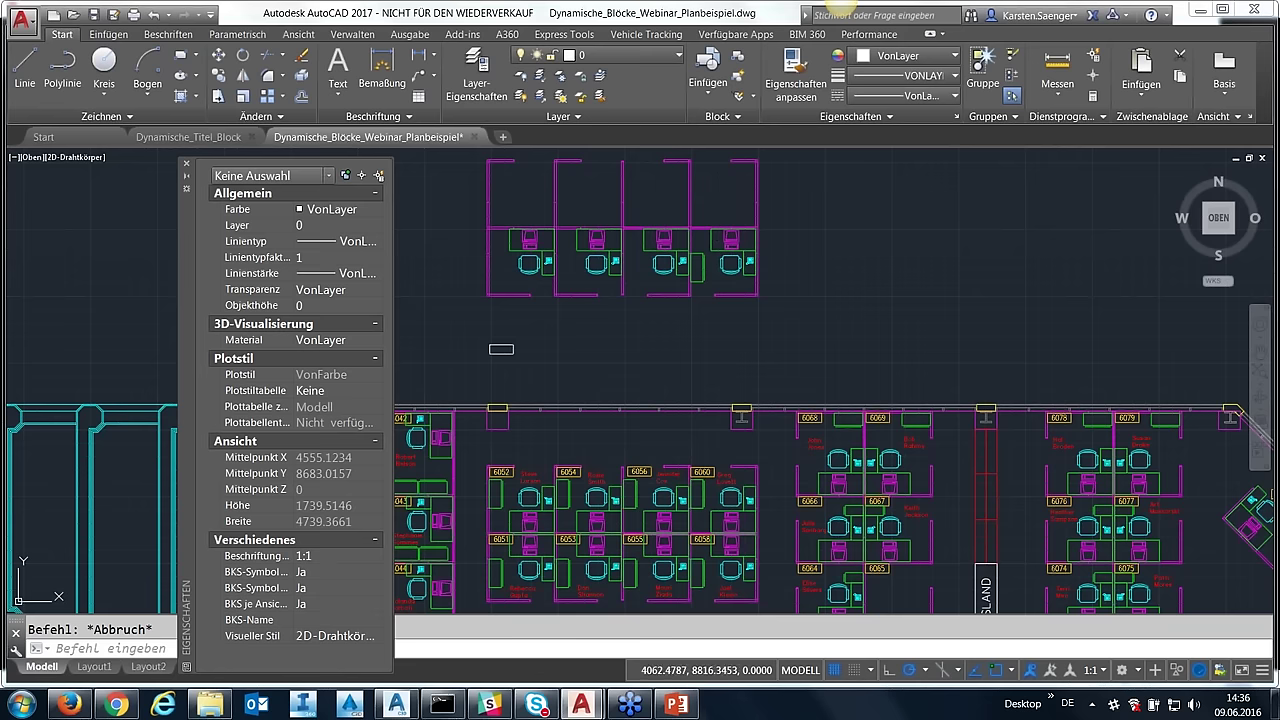
{"action": "left_click", "coordinate": [510, 349]}
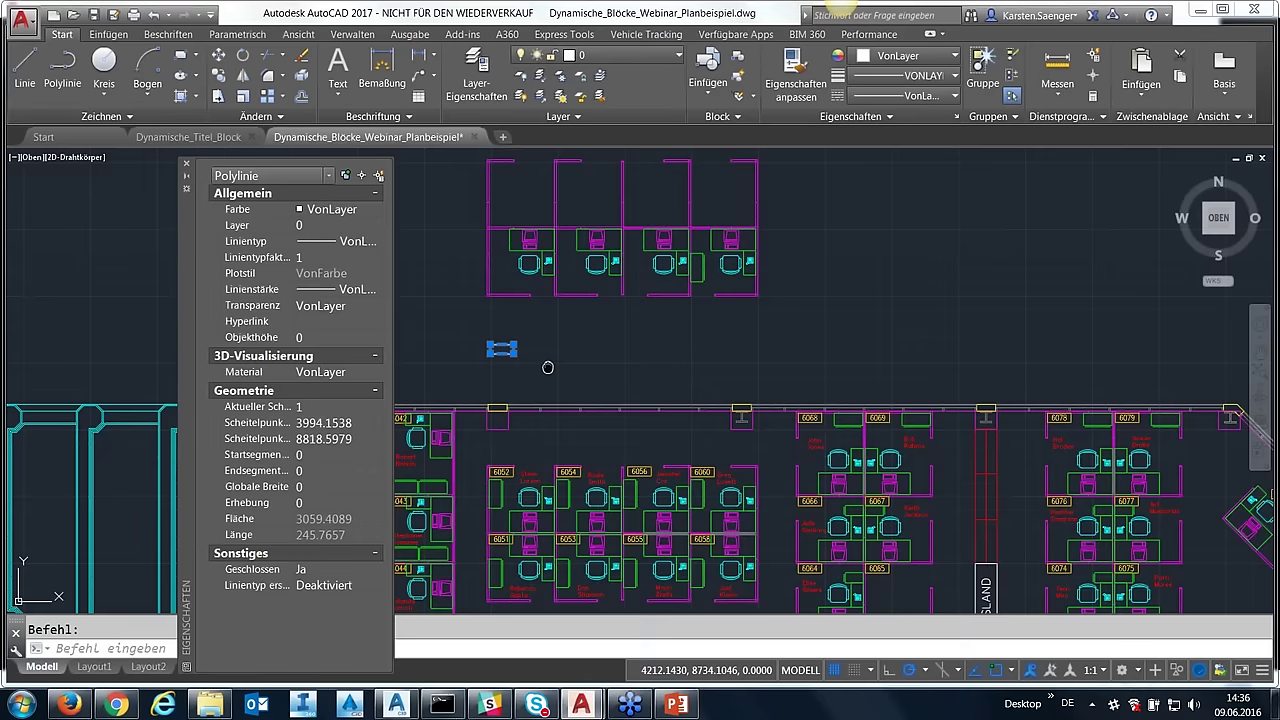
- Define the rectangle as block 'nummer' with BLOCK, picking its base point and opening the Block Editor
{"action": "middle_click_drag", "start_coordinate": [548, 367], "coordinate": [581, 346]}
{"action": "type", "text": "BLOCK"}
{"action": "key", "text": "Return"}
{"action": "type", "text": "nummer"}
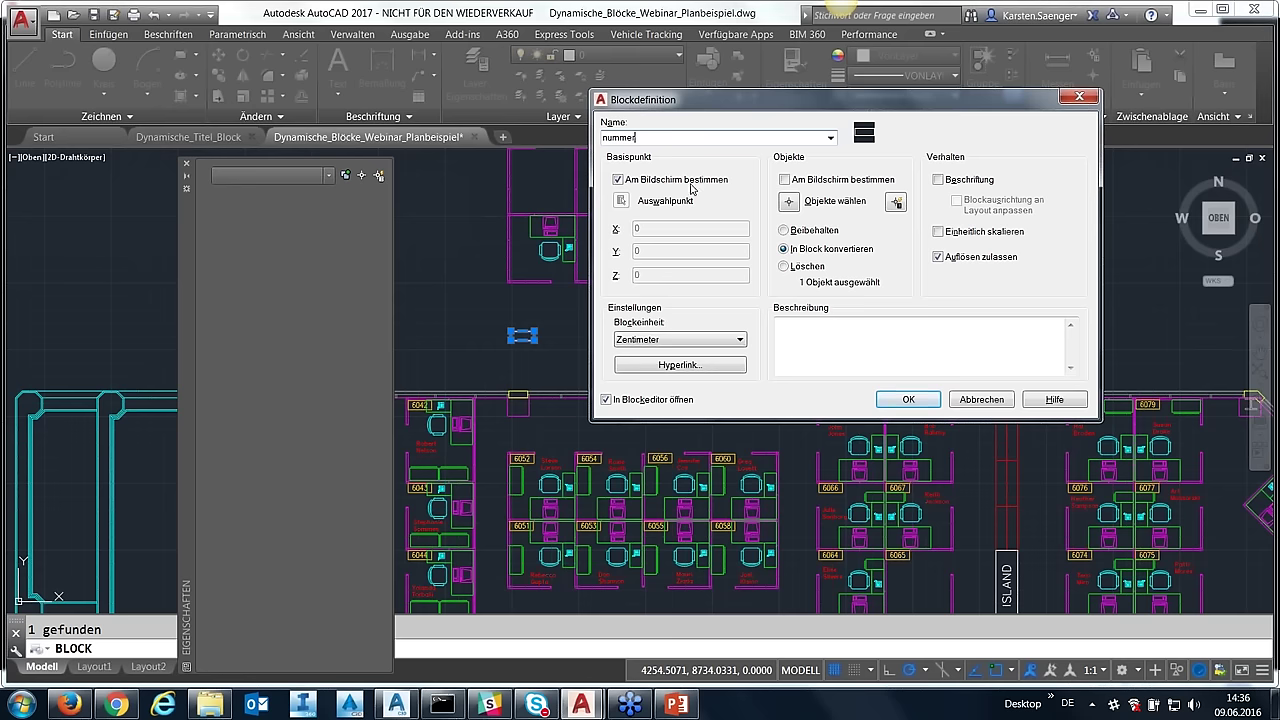
{"action": "left_click", "coordinate": [901, 404]}
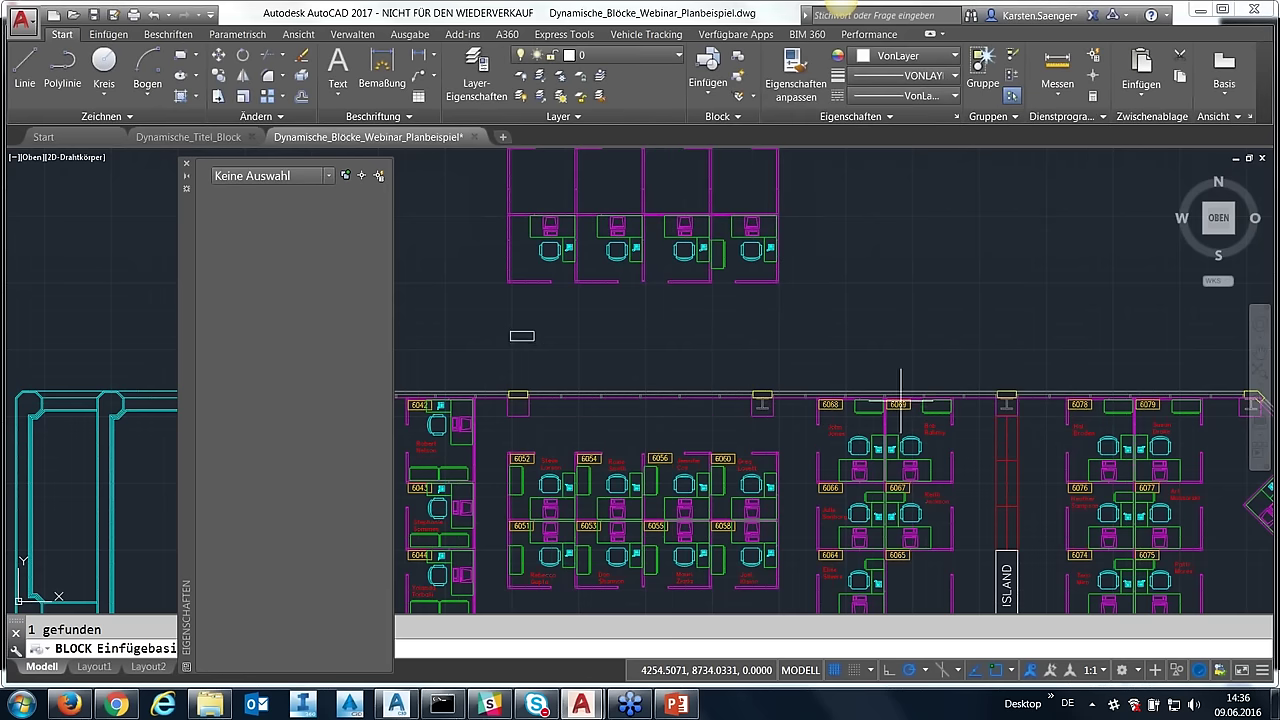
{"action": "left_click", "coordinate": [517, 345]}
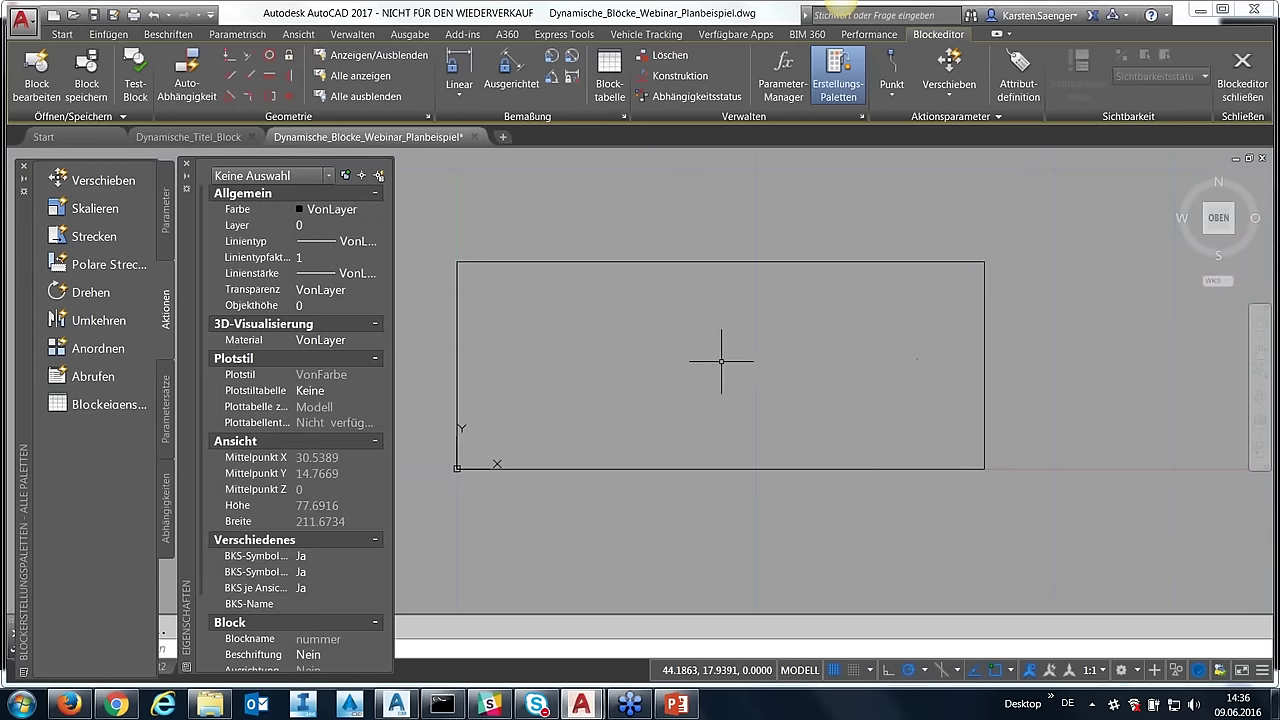
{"action": "left_click", "coordinate": [1018, 78]}
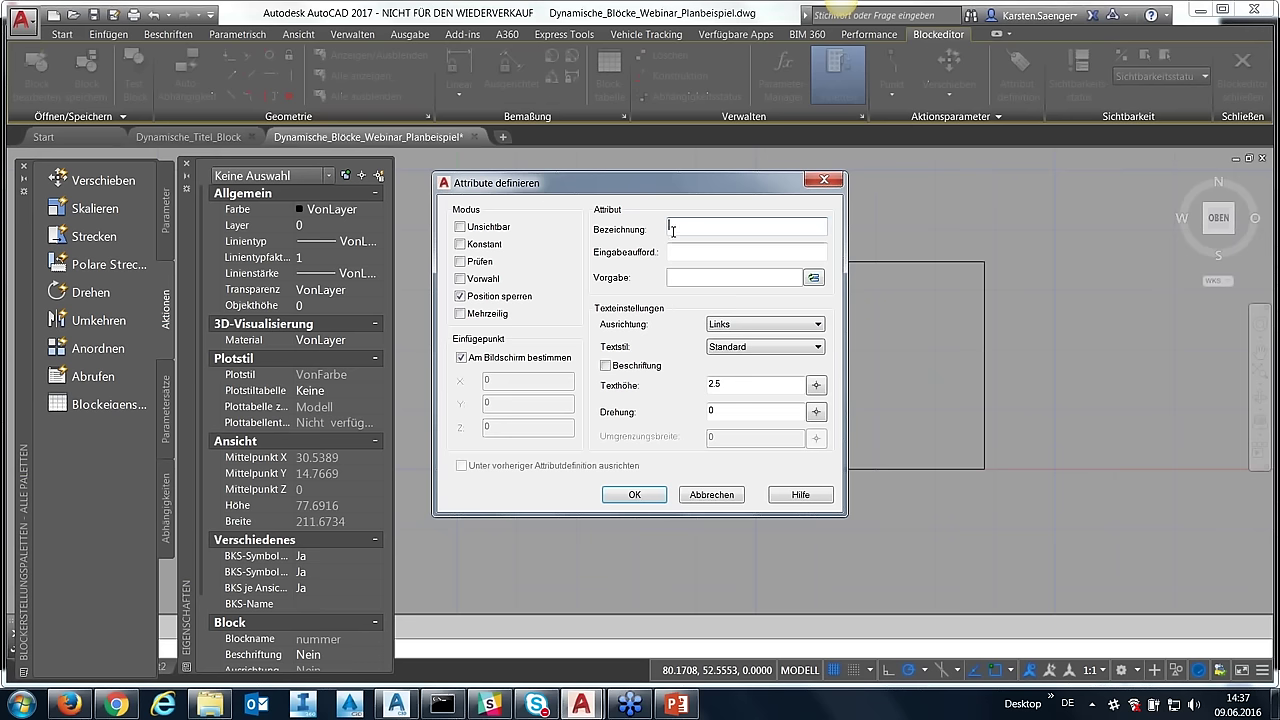
- Define attribute NUMMER as tag, prompt and default, height 10, justification Mitte zentr
{"action": "type", "text": "NUMMER"}
{"action": "double_click", "coordinate": [688, 224]}
{"action": "key", "text": "ctrl+c"}
{"action": "left_click", "coordinate": [698, 253]}
{"action": "key", "text": "ctrl+v"}
{"action": "left_click", "coordinate": [708, 279]}
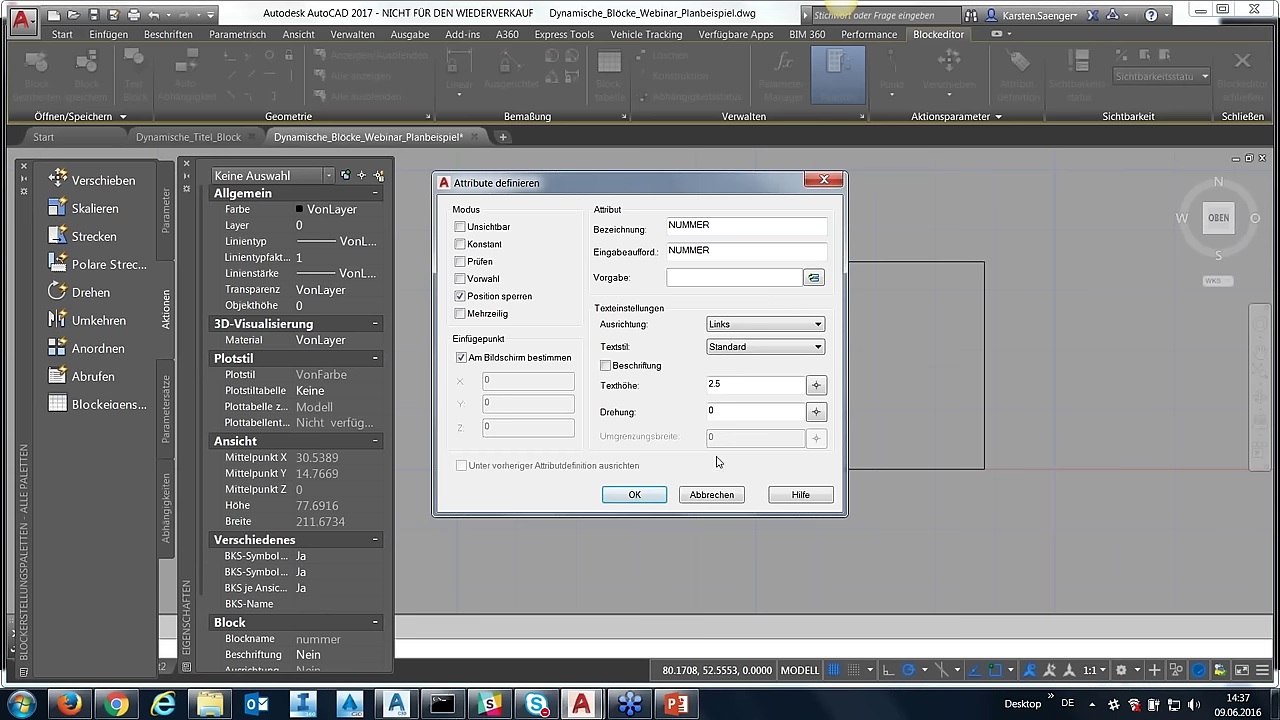
{"action": "key", "text": "ctrl+v"}
{"action": "left_click_drag", "start_coordinate": [740, 384], "coordinate": [684, 384]}
{"action": "left_click", "coordinate": [734, 325]}
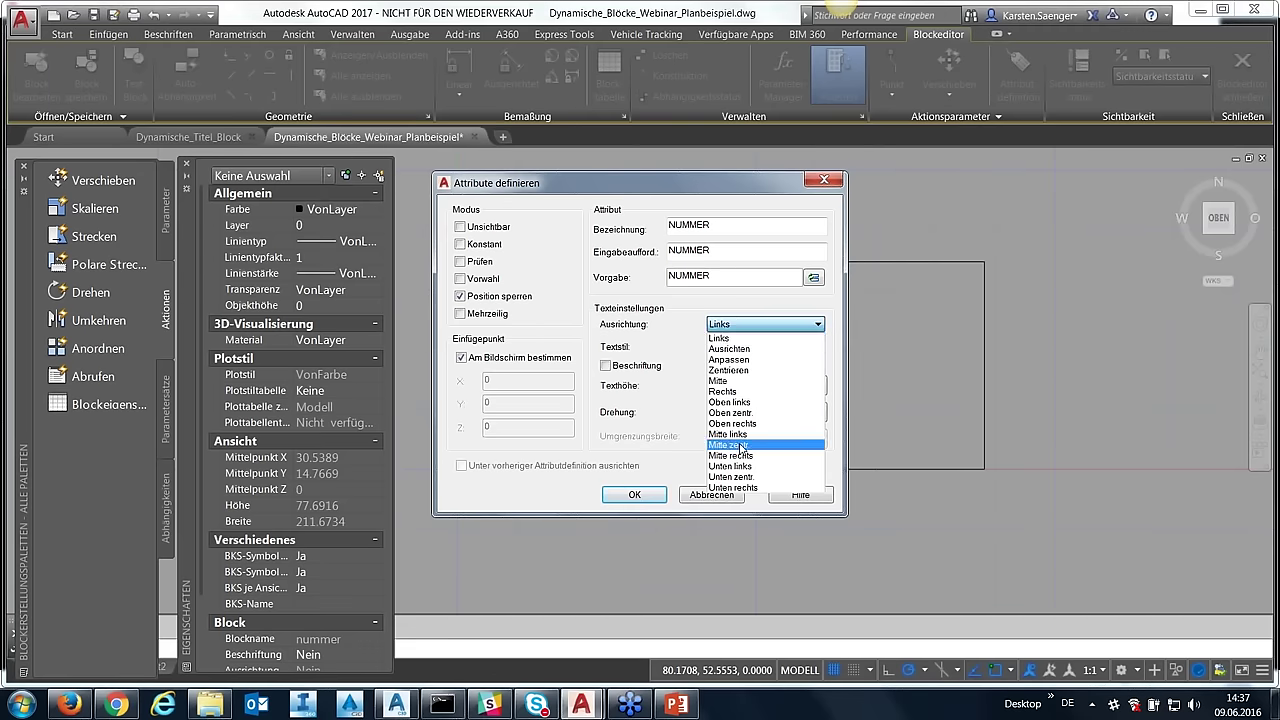
{"action": "left_click", "coordinate": [740, 446]}
{"action": "left_click", "coordinate": [648, 496]}
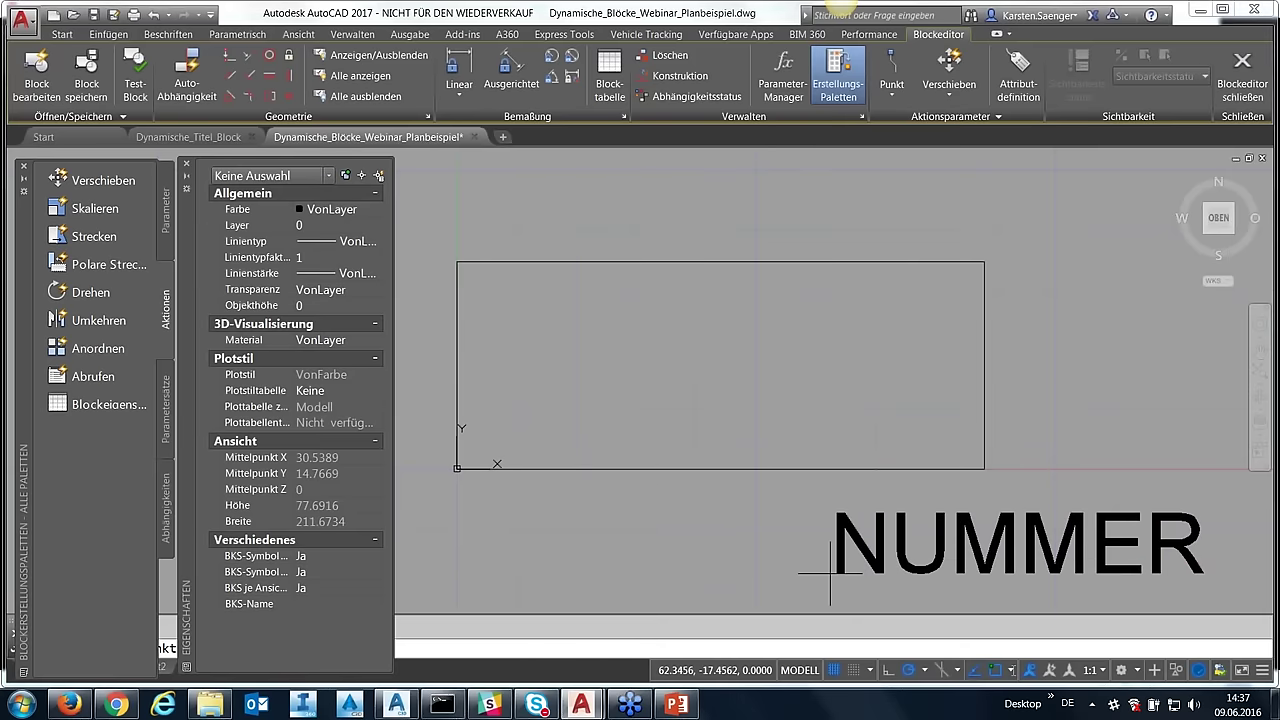
- Turn on Midpoint object snap and place NUMMER at the rectangle's centre
{"action": "left_click", "coordinate": [1011, 670]}
{"action": "left_click", "coordinate": [1040, 384]}
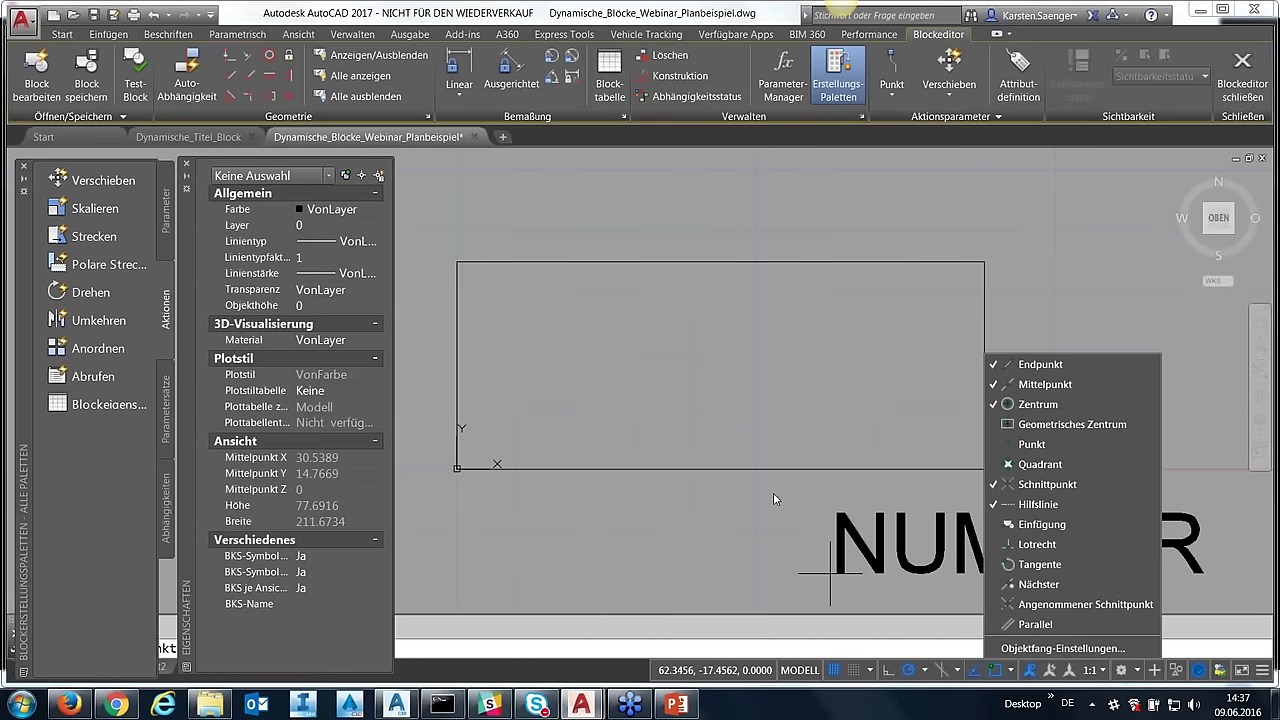
{"action": "left_click", "coordinate": [1010, 671]}
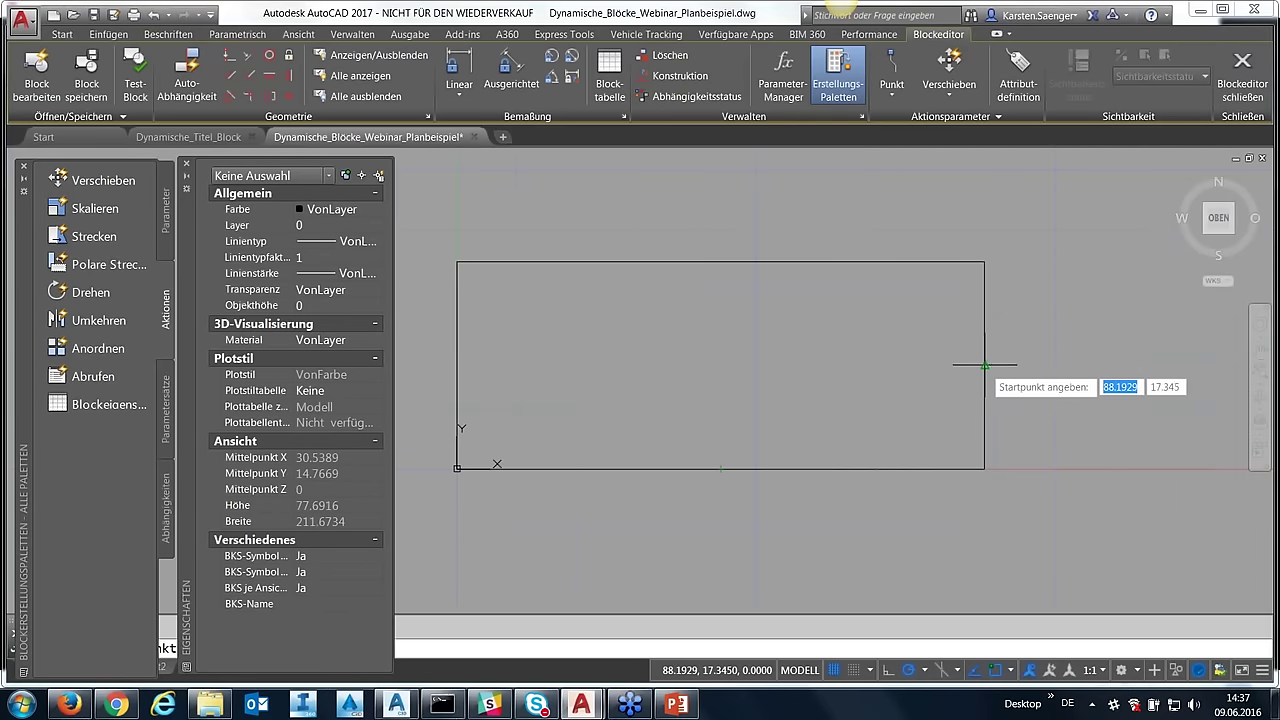
{"action": "left_click", "coordinate": [718, 365]}
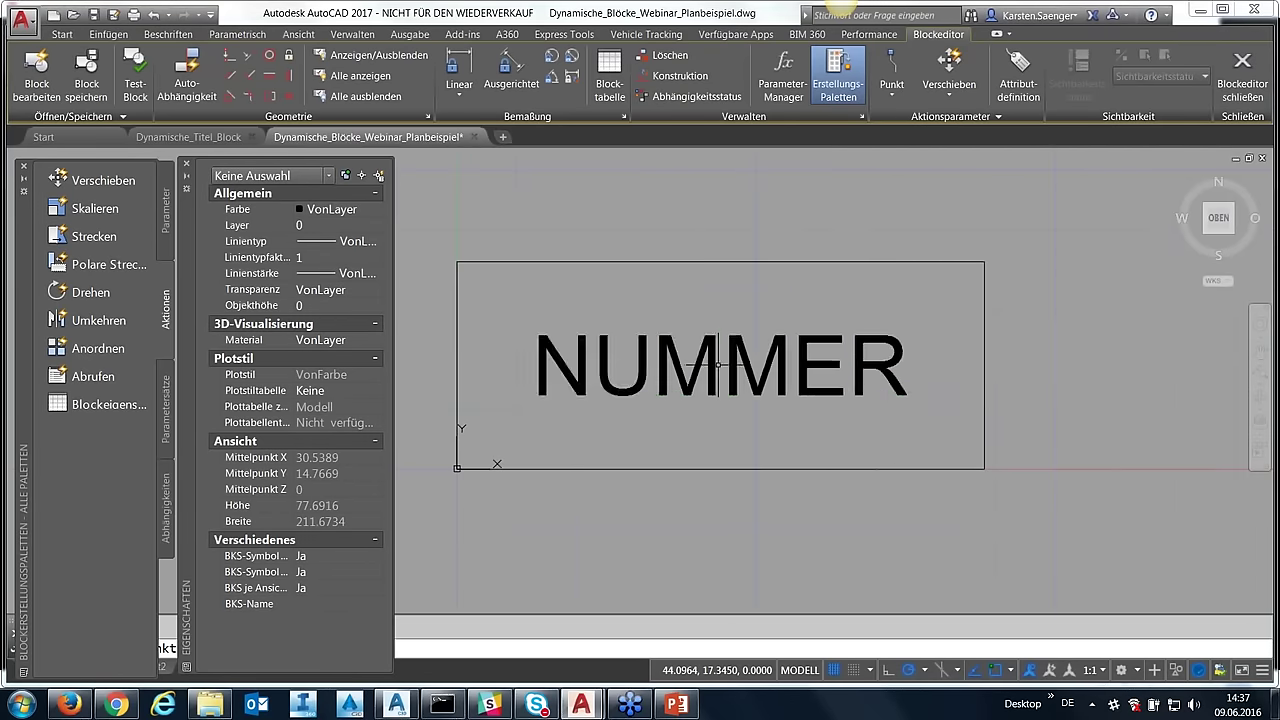
{"action": "scroll", "coordinate": [686, 490], "scroll_direction": "down", "scroll_amount": 2}
{"action": "scroll", "coordinate": [686, 509], "scroll_direction": "down", "scroll_amount": 2}
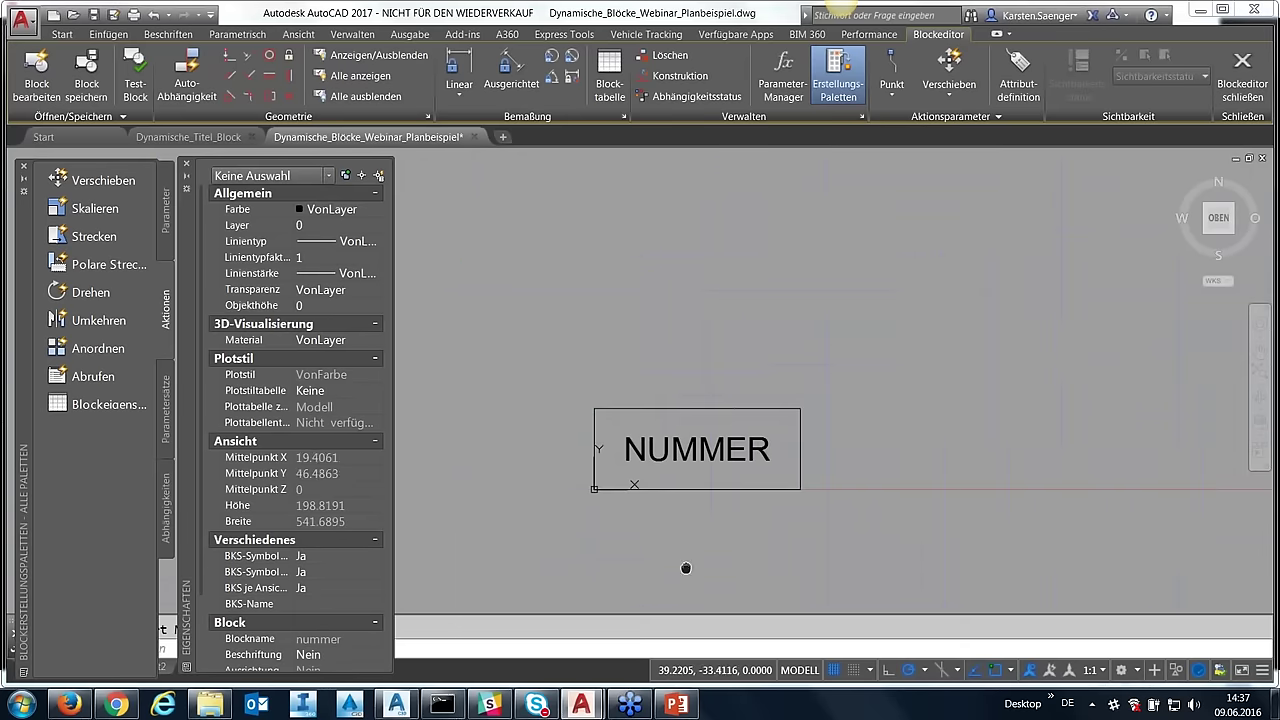
{"action": "middle_click_drag", "start_coordinate": [683, 560], "coordinate": [679, 534]}
- Add a NAME attribute and place it above and right of the box
{"action": "left_click", "coordinate": [1017, 90]}
{"action": "type", "text": "NAME"}
{"action": "left_click", "coordinate": [761, 252]}
{"action": "type", "text": "NB"}
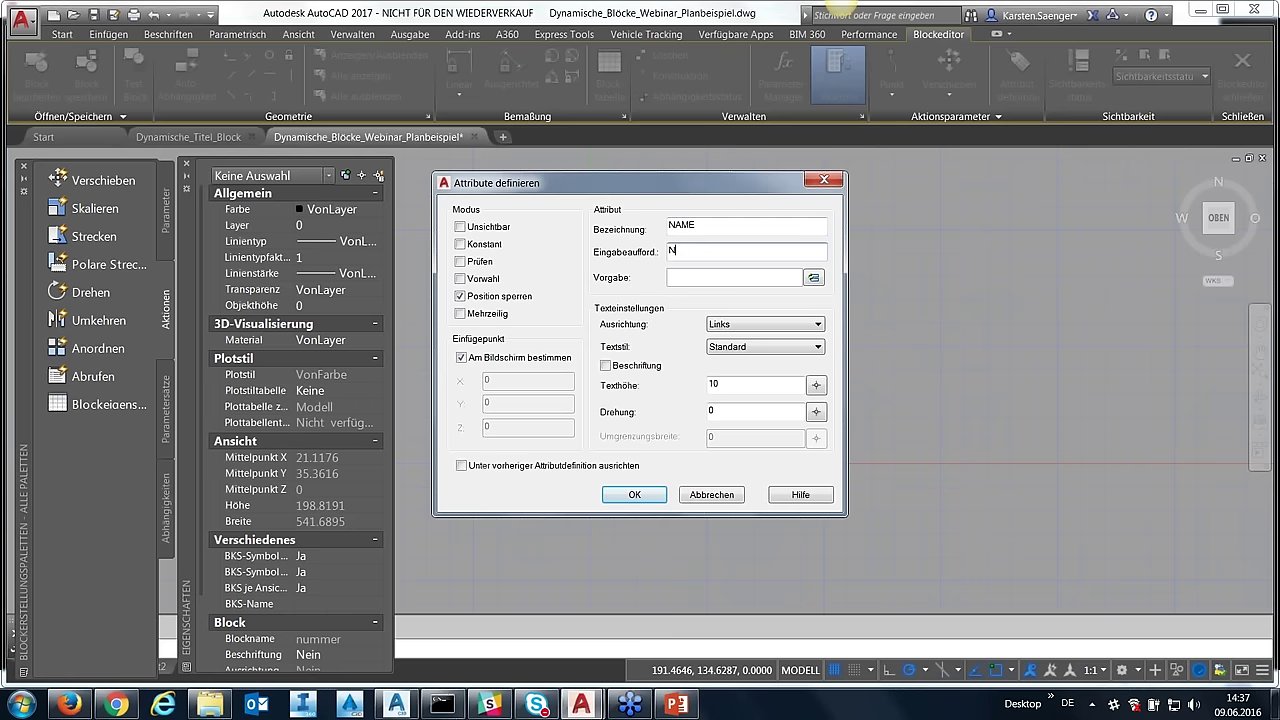
{"action": "type", "text": "ME"}
{"action": "left_click", "coordinate": [748, 280]}
{"action": "type", "text": "NAME"}
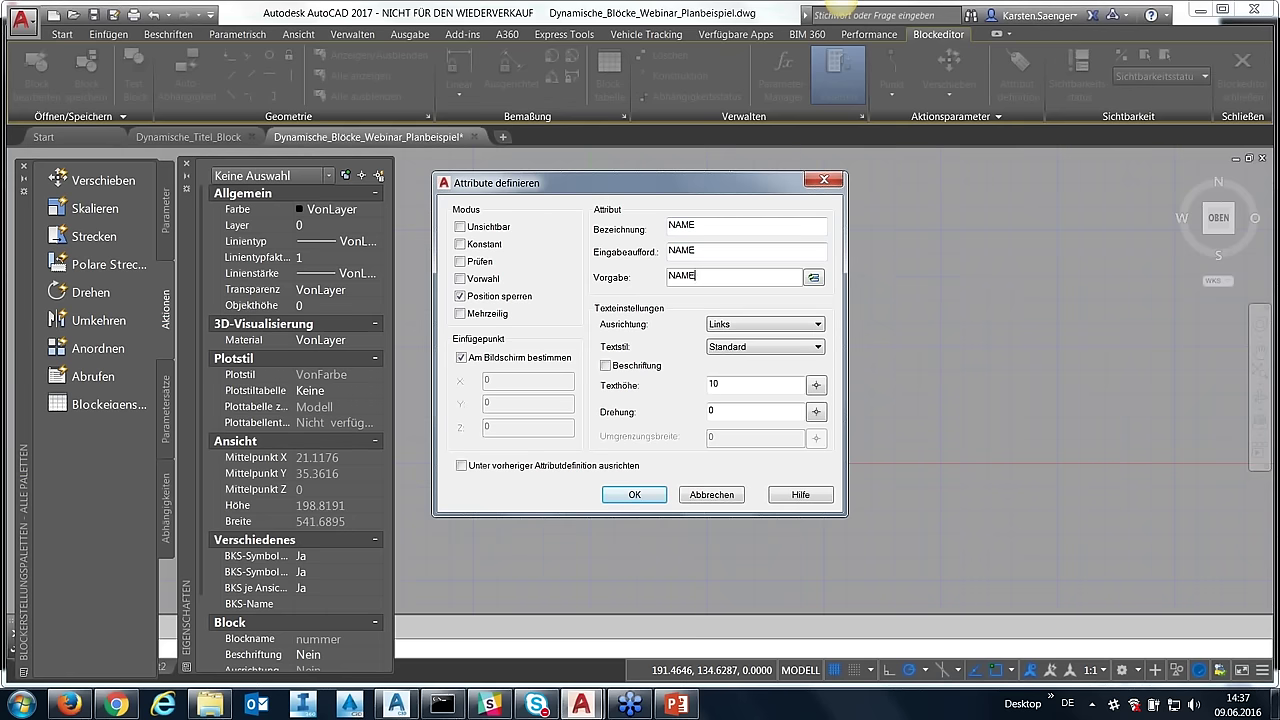
{"action": "left_click", "coordinate": [634, 494]}
{"action": "left_click", "coordinate": [858, 316]}
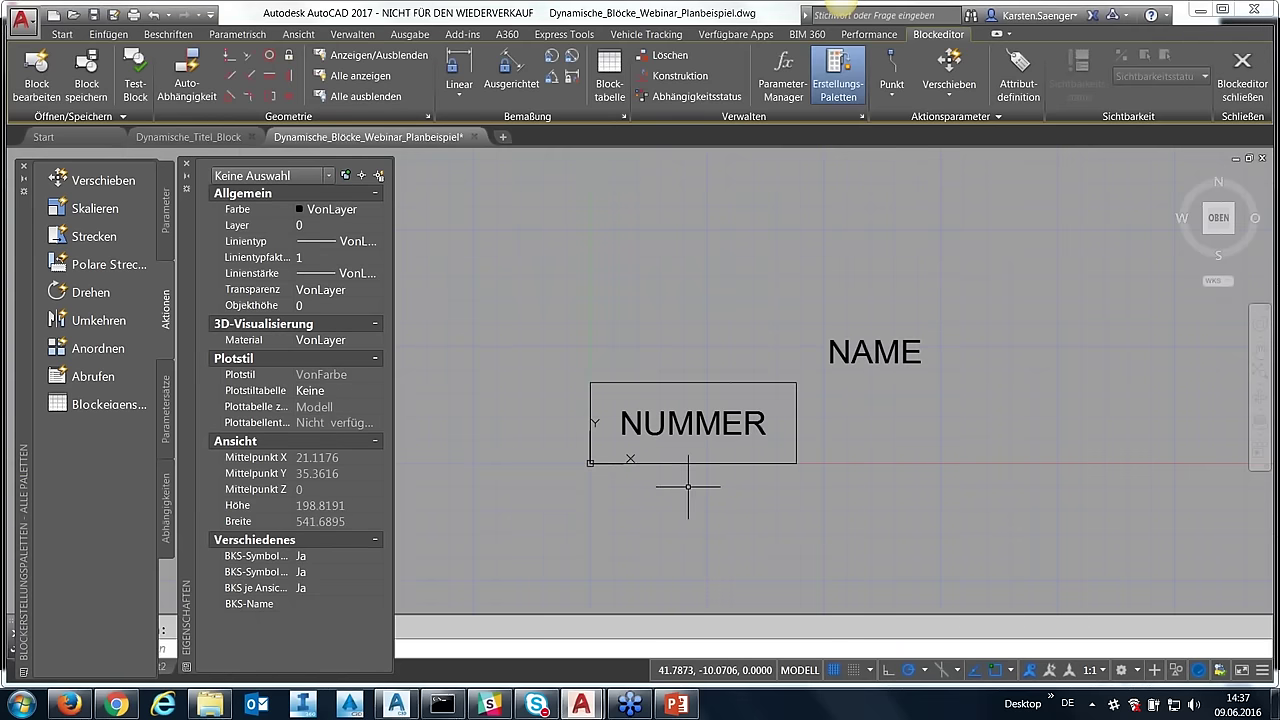
- Add an ANORDNUNG attribute and place it just below the NUMMER box
{"action": "left_click", "coordinate": [1022, 80]}
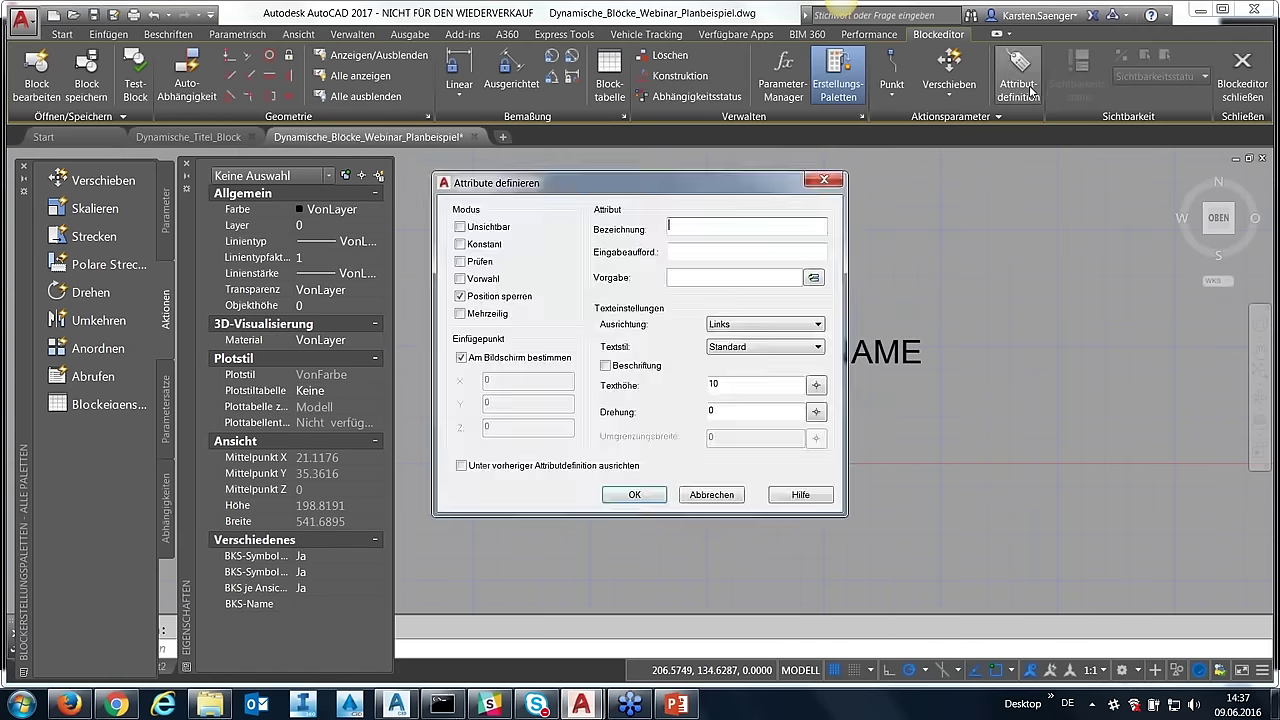
{"action": "type", "text": "Anordnung"}
{"action": "left_click", "coordinate": [704, 253]}
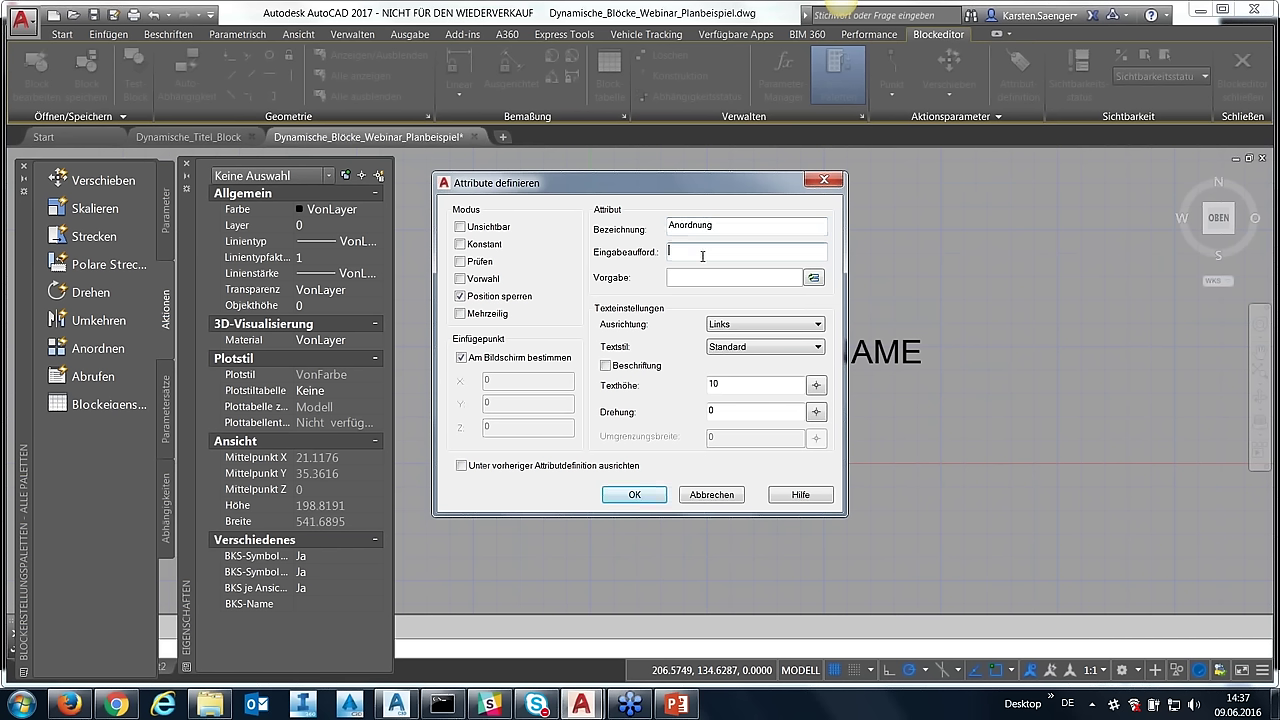
{"action": "type", "text": "An"}
{"action": "type", "text": "ng"}
{"action": "type", "text": "AN"}
{"action": "type", "text": "ONORDUN"}
{"action": "key", "text": "Left"}
{"action": "key", "text": "Left"}
{"action": "key", "text": "Left"}
{"action": "key", "text": "BackSpace"}
{"action": "key", "text": "BackSpace"}
{"action": "key", "text": "BackSpace"}
{"action": "left_click", "coordinate": [652, 497]}
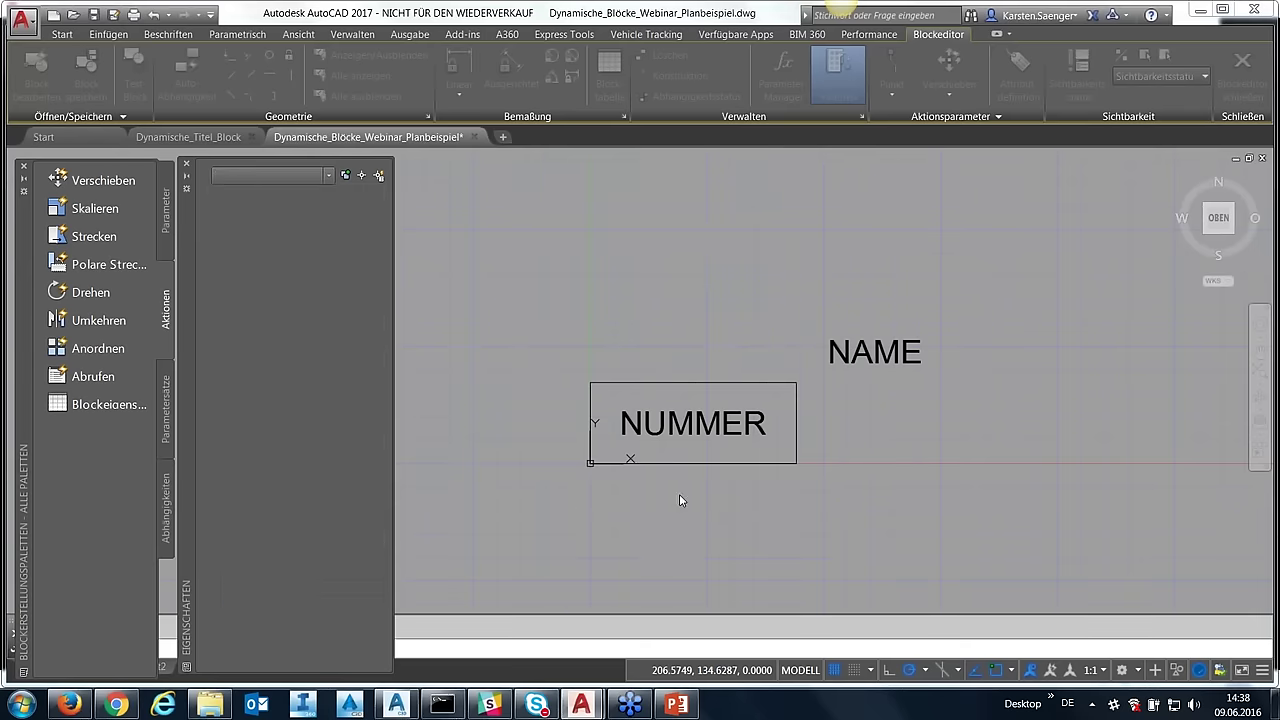
{"action": "left_click", "coordinate": [590, 518]}
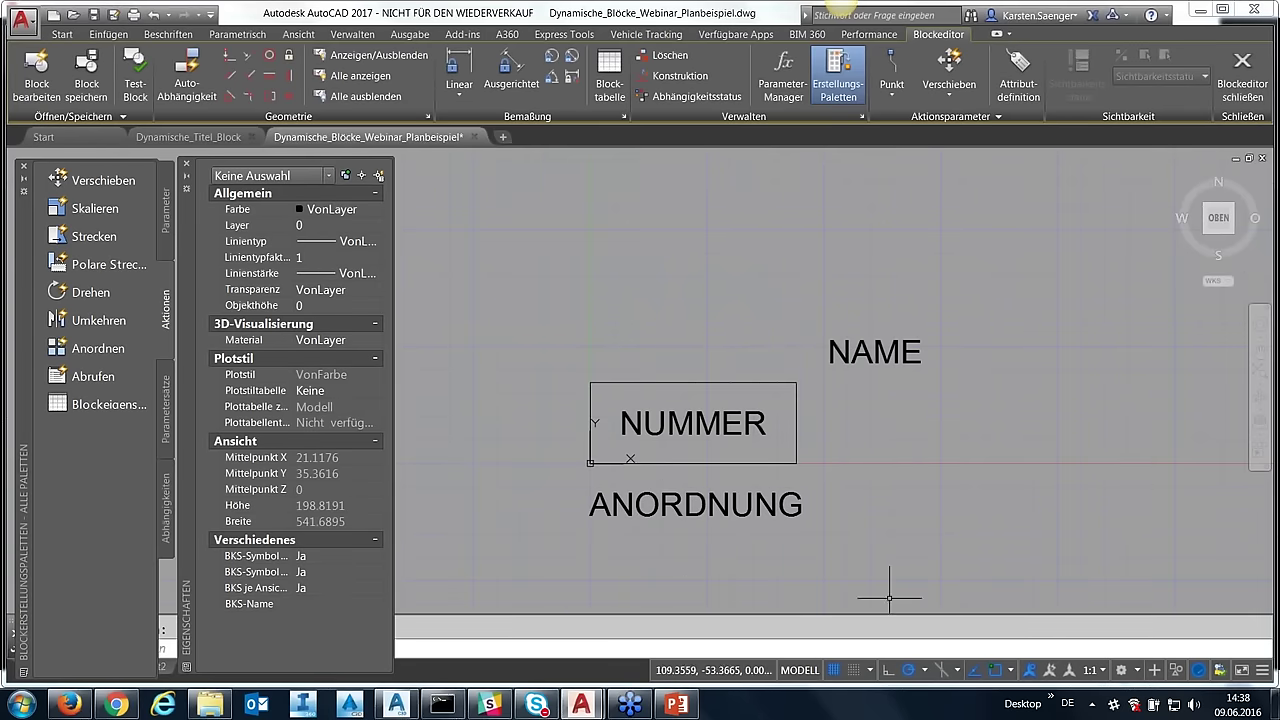
- Add a TYP attribute with default TYP and place it below ANORDNUNG
{"action": "left_click", "coordinate": [1034, 98]}
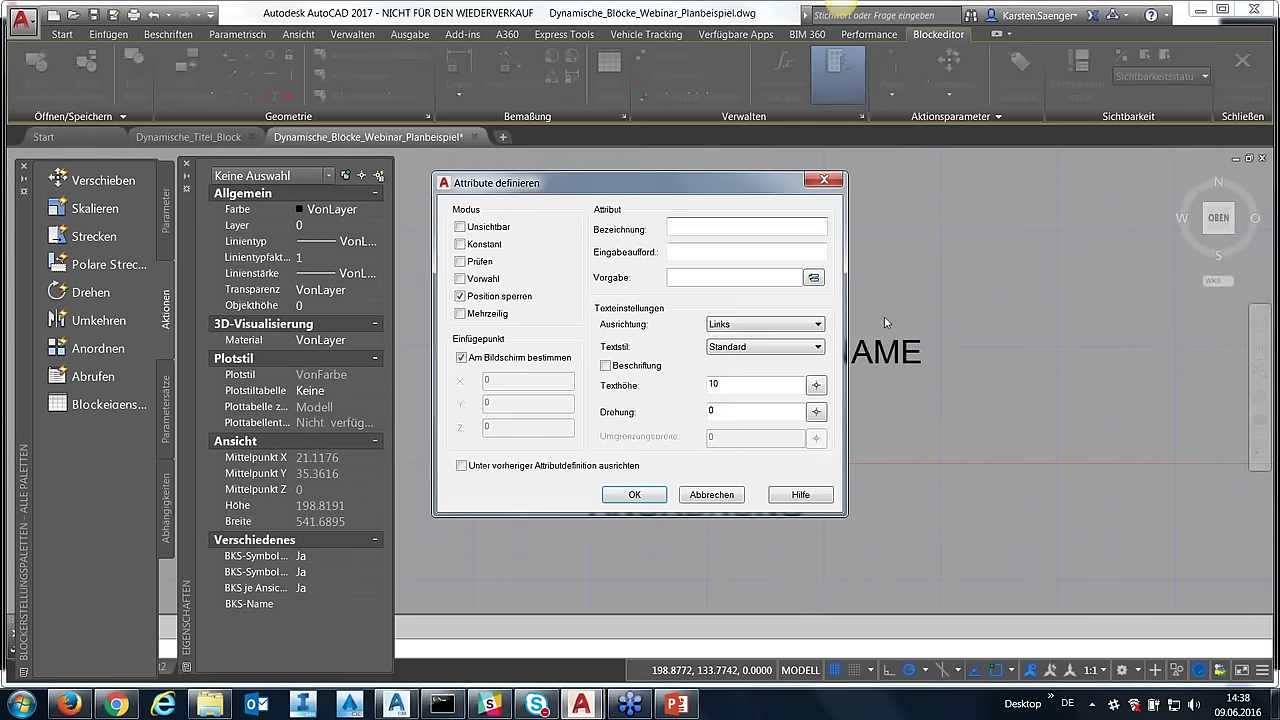
{"action": "type", "text": "T"}
{"action": "type", "text": "Ty"}
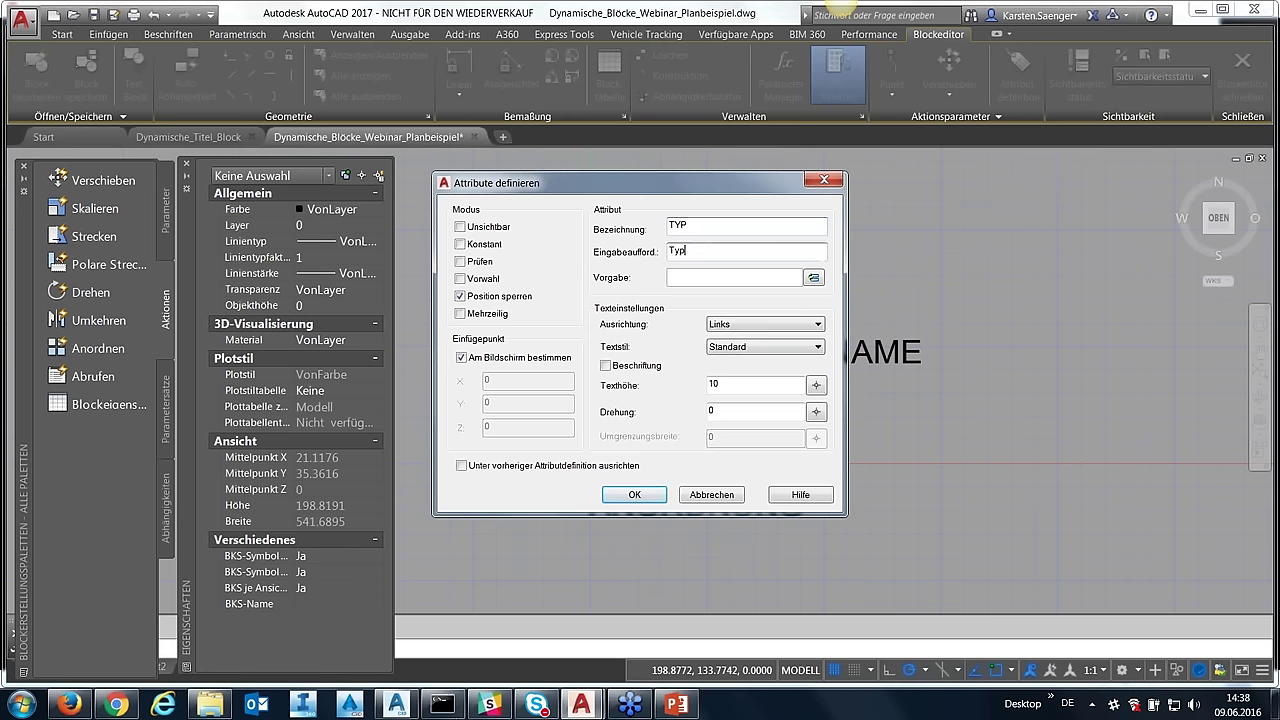
{"action": "key", "text": "Tab"}
{"action": "type", "text": "TYP"}
{"action": "left_click", "coordinate": [634, 494]}
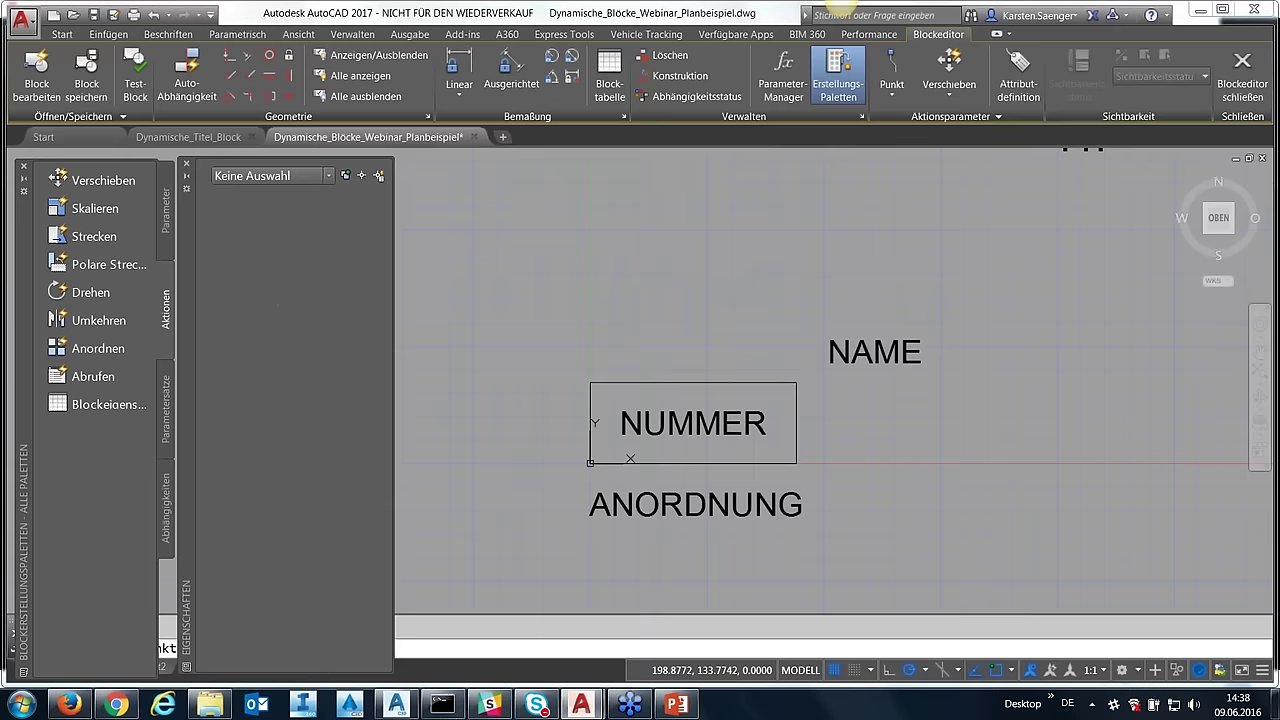
{"action": "left_click", "coordinate": [590, 563]}
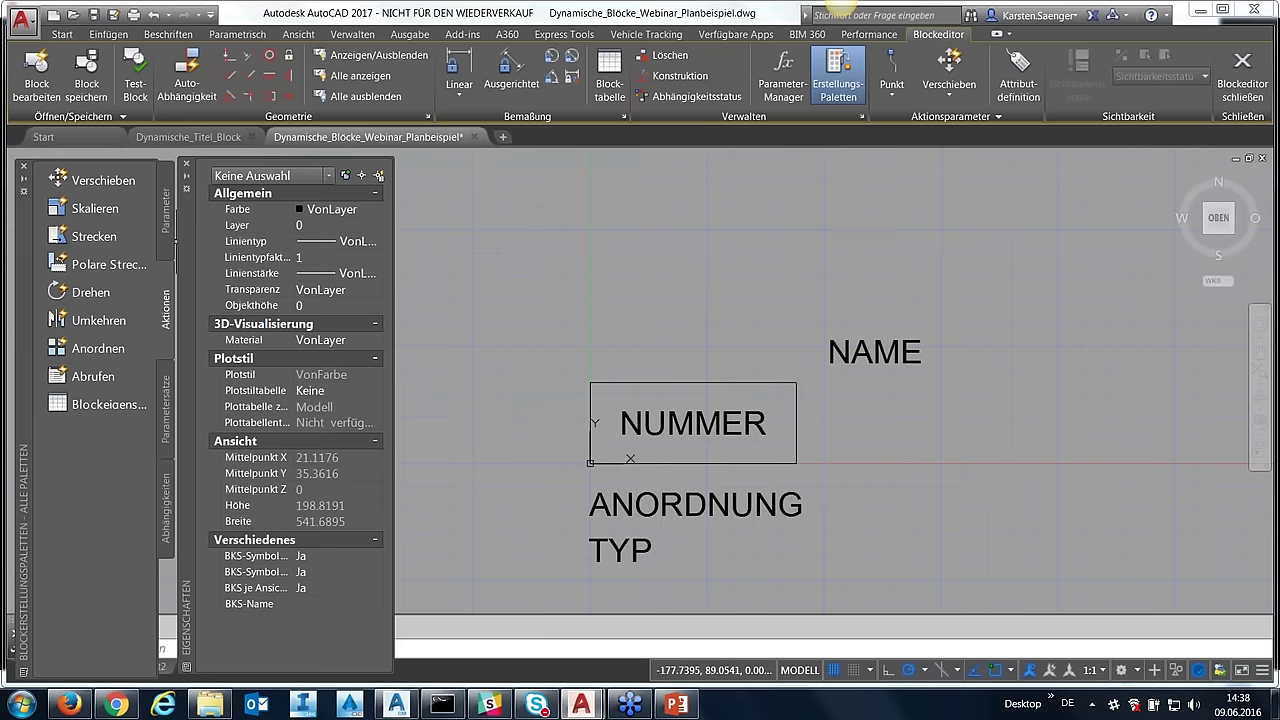
{"action": "left_click", "coordinate": [167, 222]}
- Place a block properties table parameter with one grip beside the NUMMER box
{"action": "left_click", "coordinate": [167, 302]}
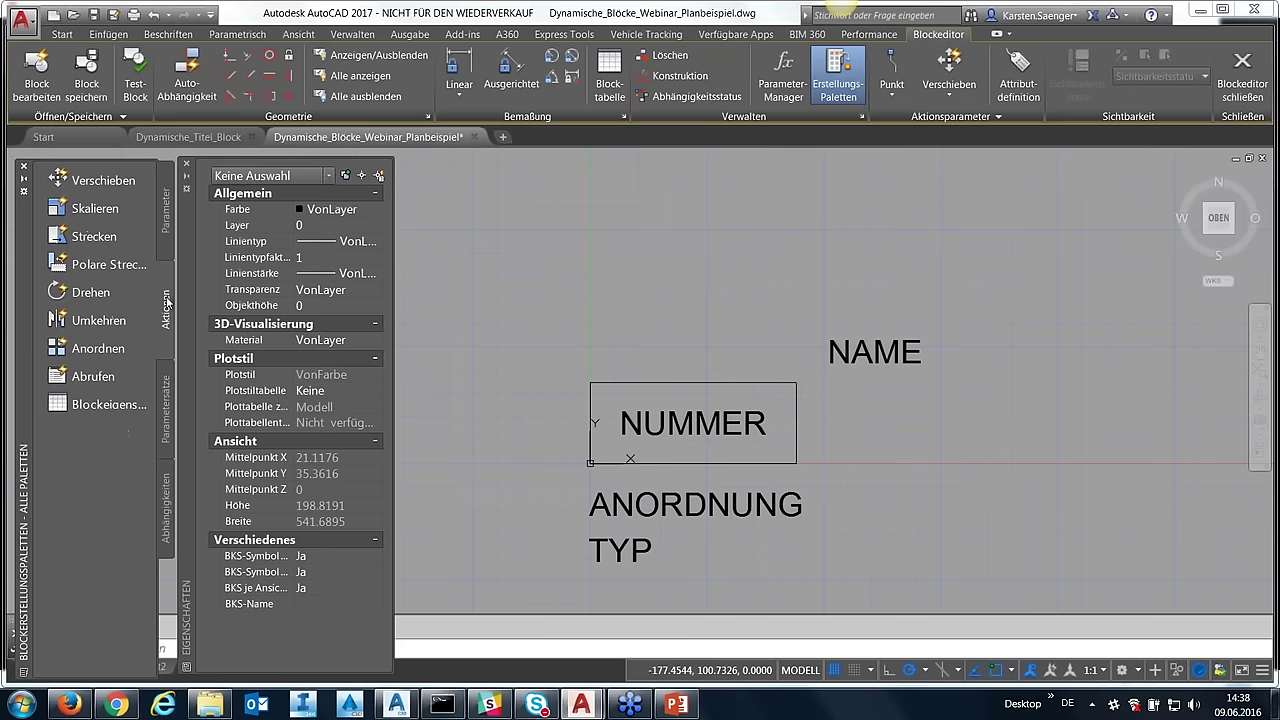
{"action": "left_click", "coordinate": [98, 405]}
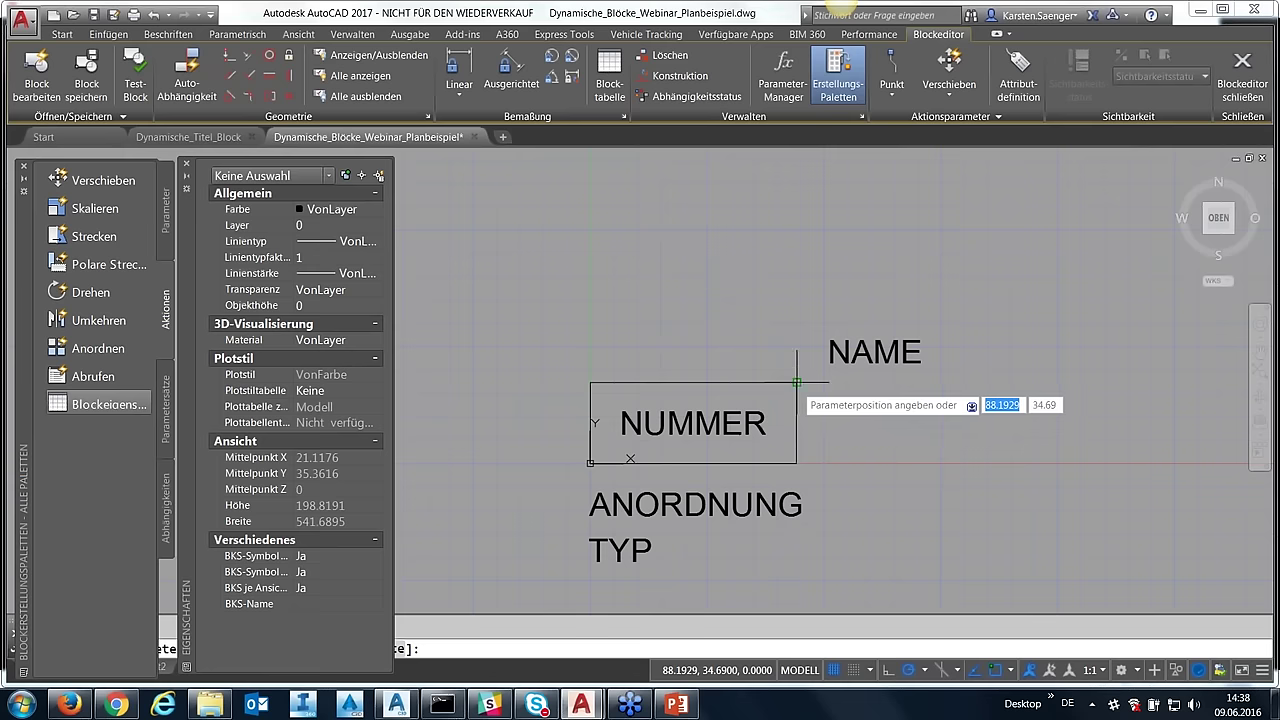
{"action": "left_click", "coordinate": [797, 453]}
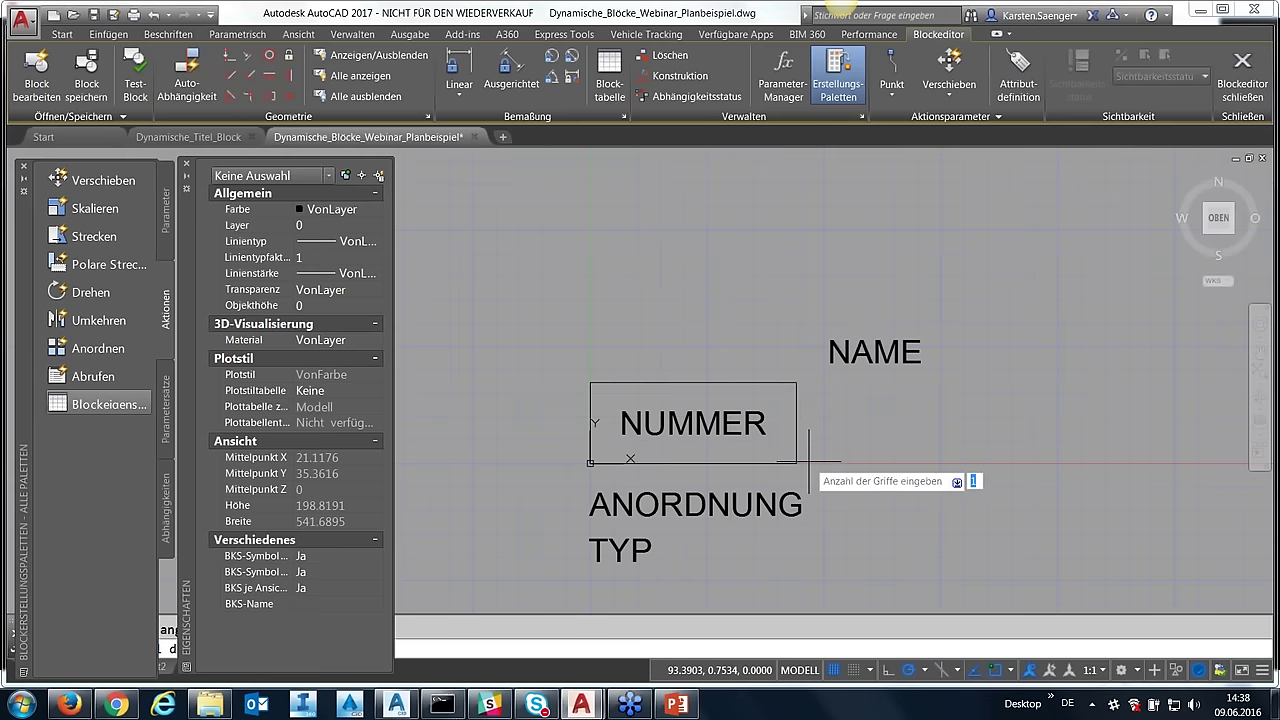
{"action": "key", "text": "Return"}
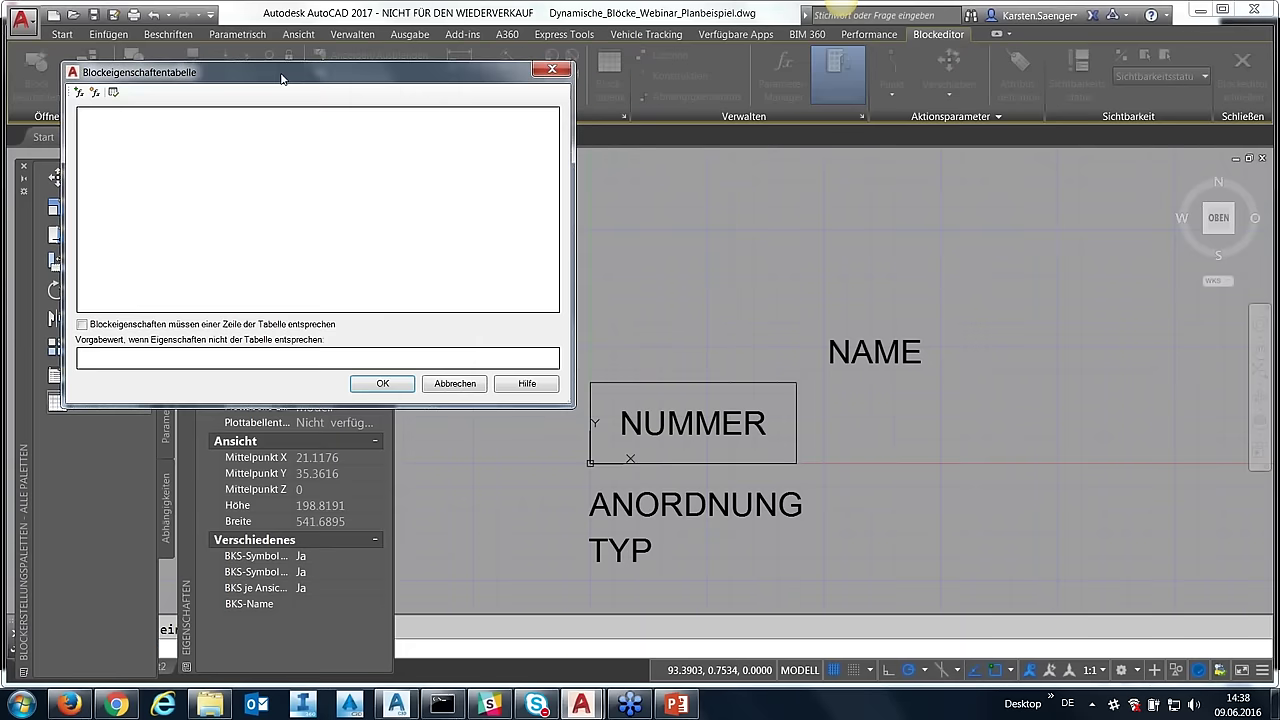
- Add NUMMER, NAME, ANORDNUNG and TYP as columns of the Blockeigenschaftentabelle
{"action": "left_click_drag", "start_coordinate": [282, 79], "coordinate": [318, 54]}
{"action": "left_click", "coordinate": [131, 71]}
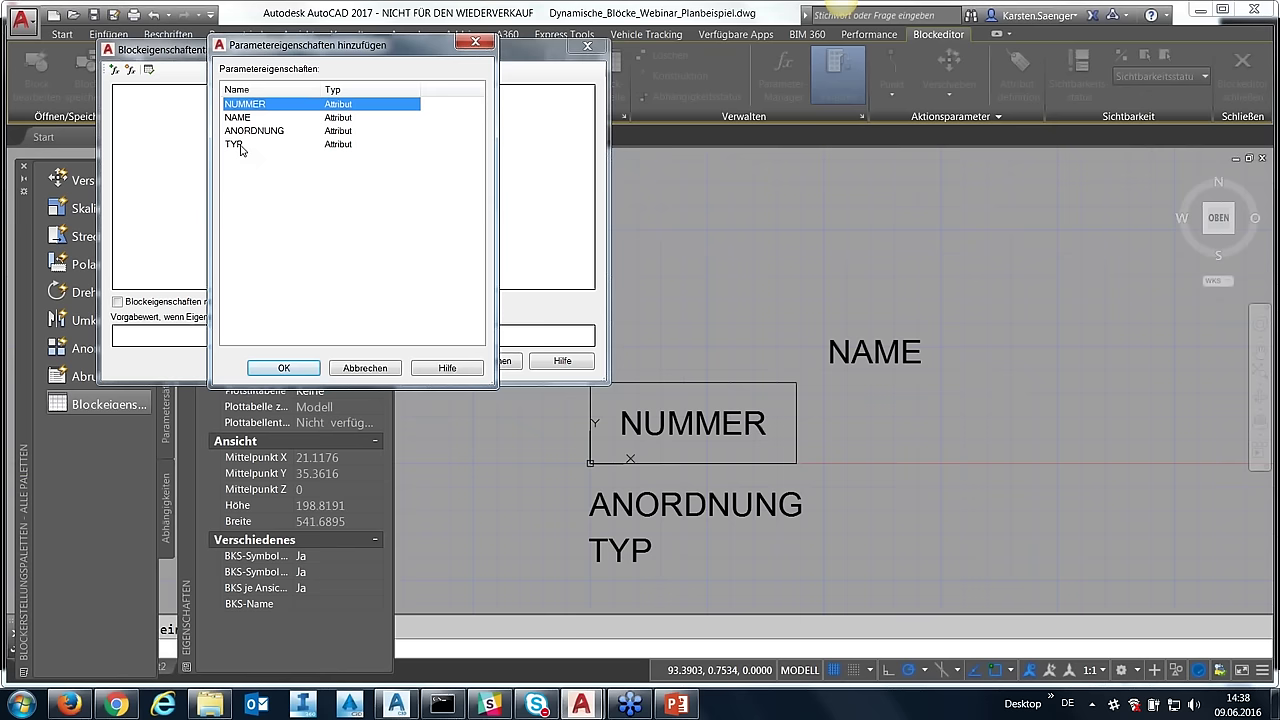
{"action": "left_click", "coordinate": [240, 148], "text": "shift"}
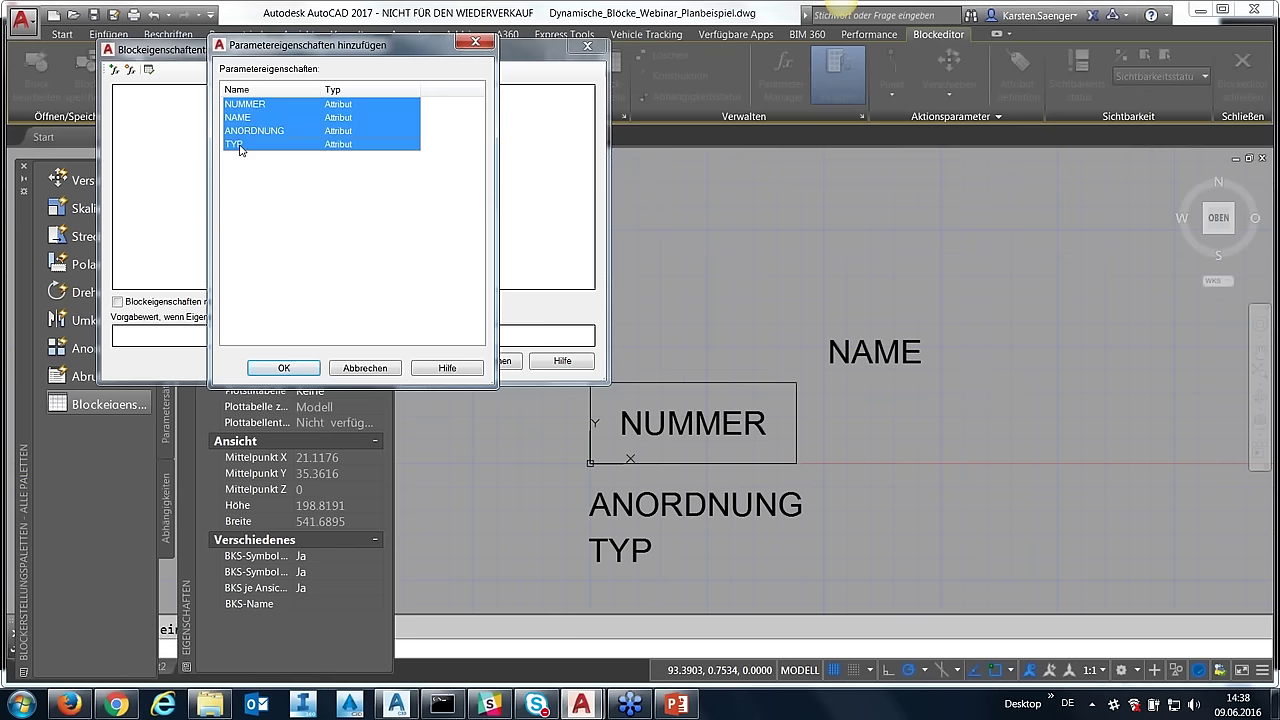
{"action": "left_click", "coordinate": [284, 367]}
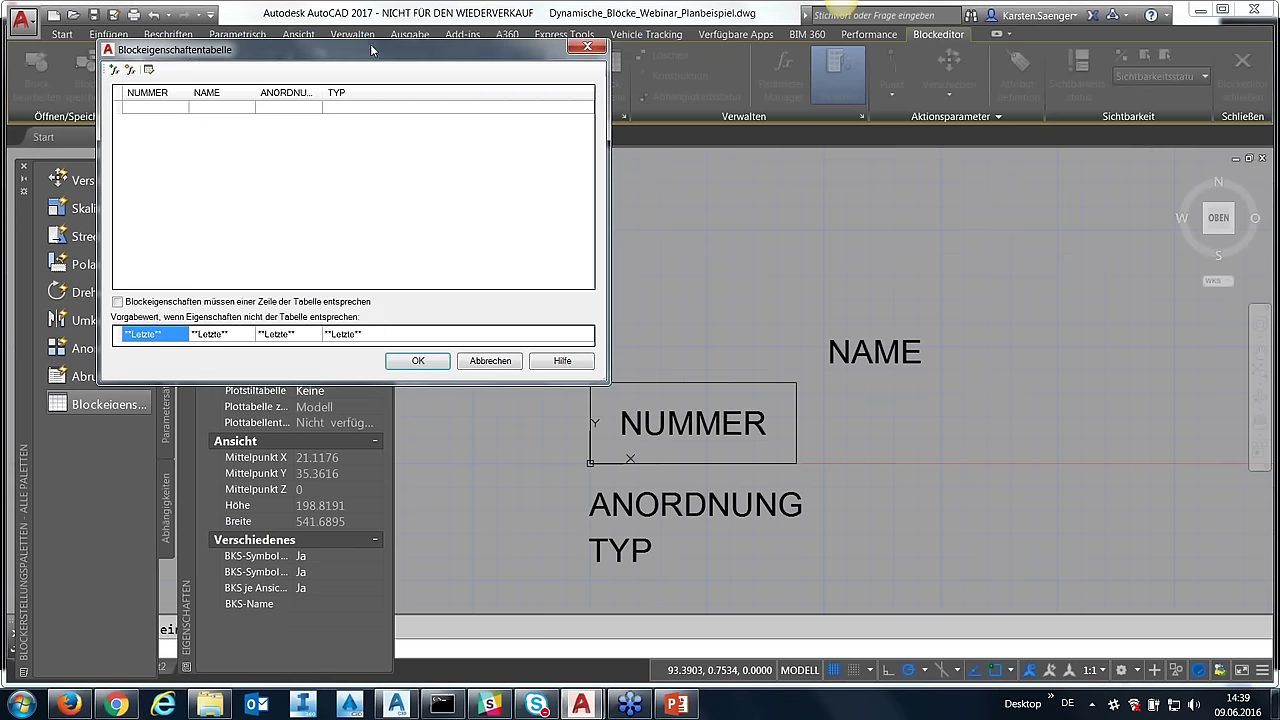
- Fill the NUMMER column with rows 6000, 6001, 6002, 6003 and 6004
{"action": "left_click", "coordinate": [165, 110]}
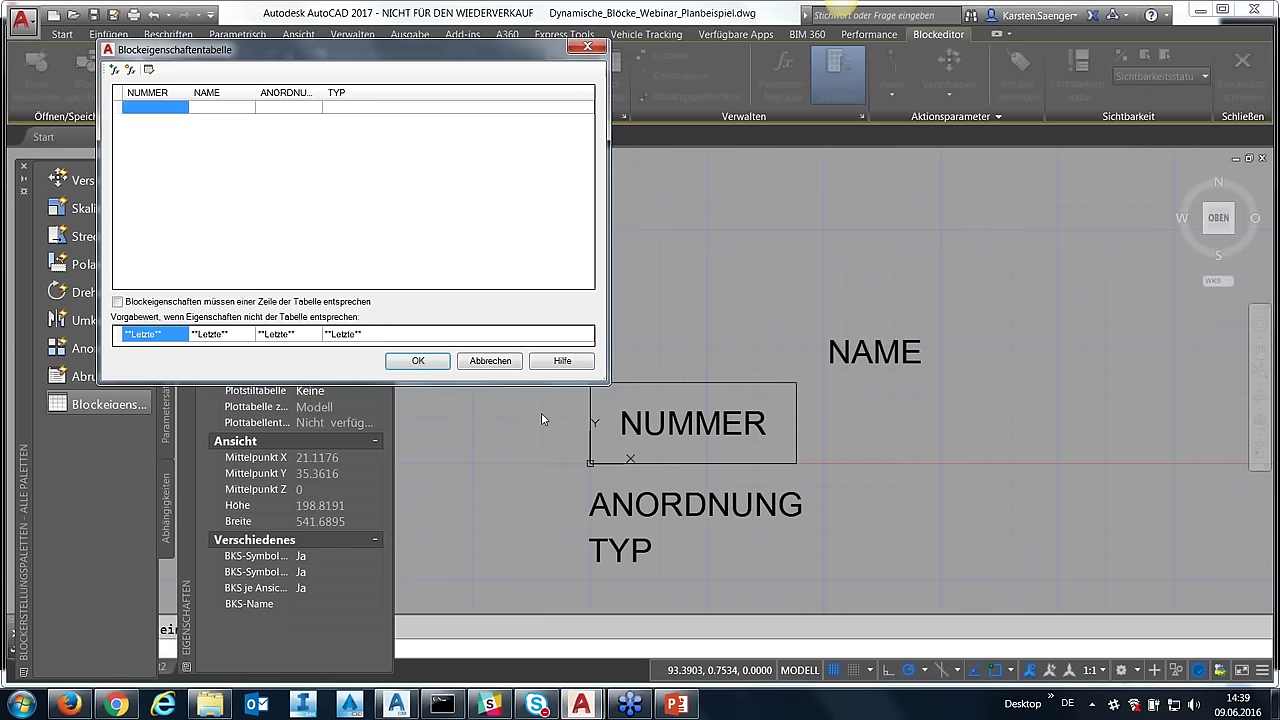
{"action": "mouse_move", "coordinate": [604, 384]}
{"action": "left_mouse_down"}
{"action": "mouse_move", "coordinate": [603, 404]}
{"action": "mouse_move", "coordinate": [638, 390]}
{"action": "left_mouse_up"}
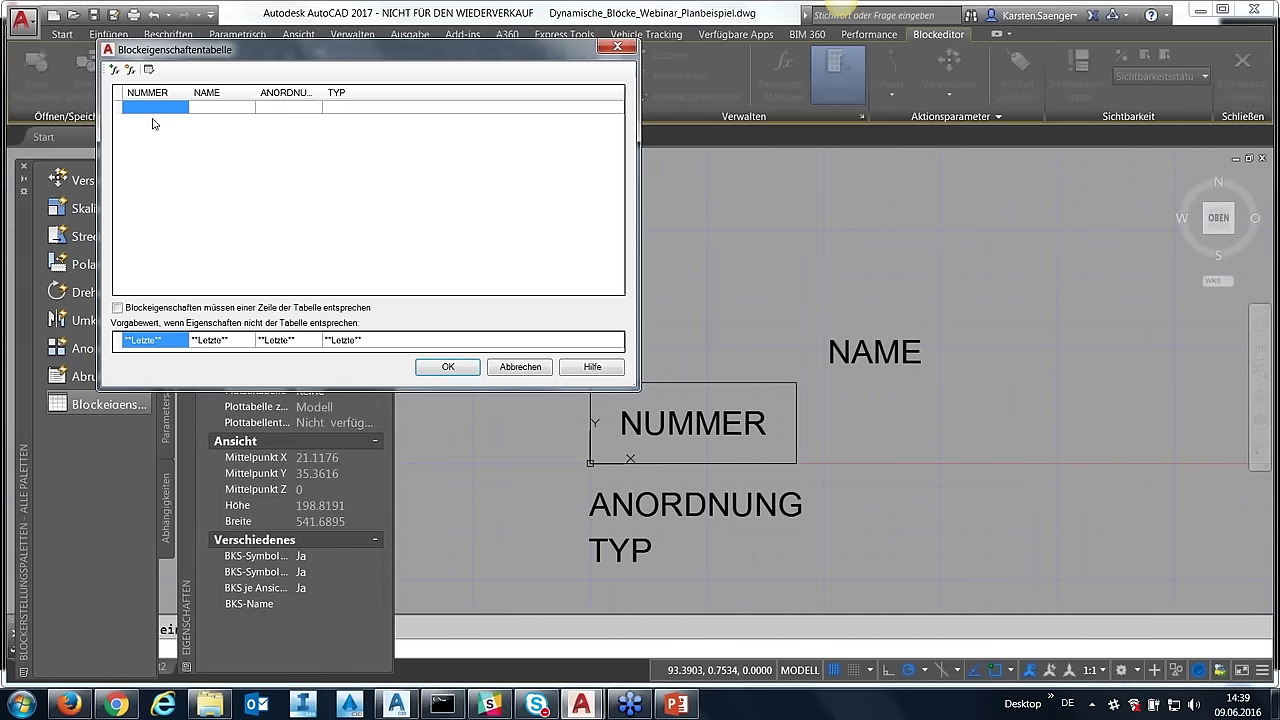
{"action": "left_click", "coordinate": [160, 128]}
{"action": "type", "text": "6000"}
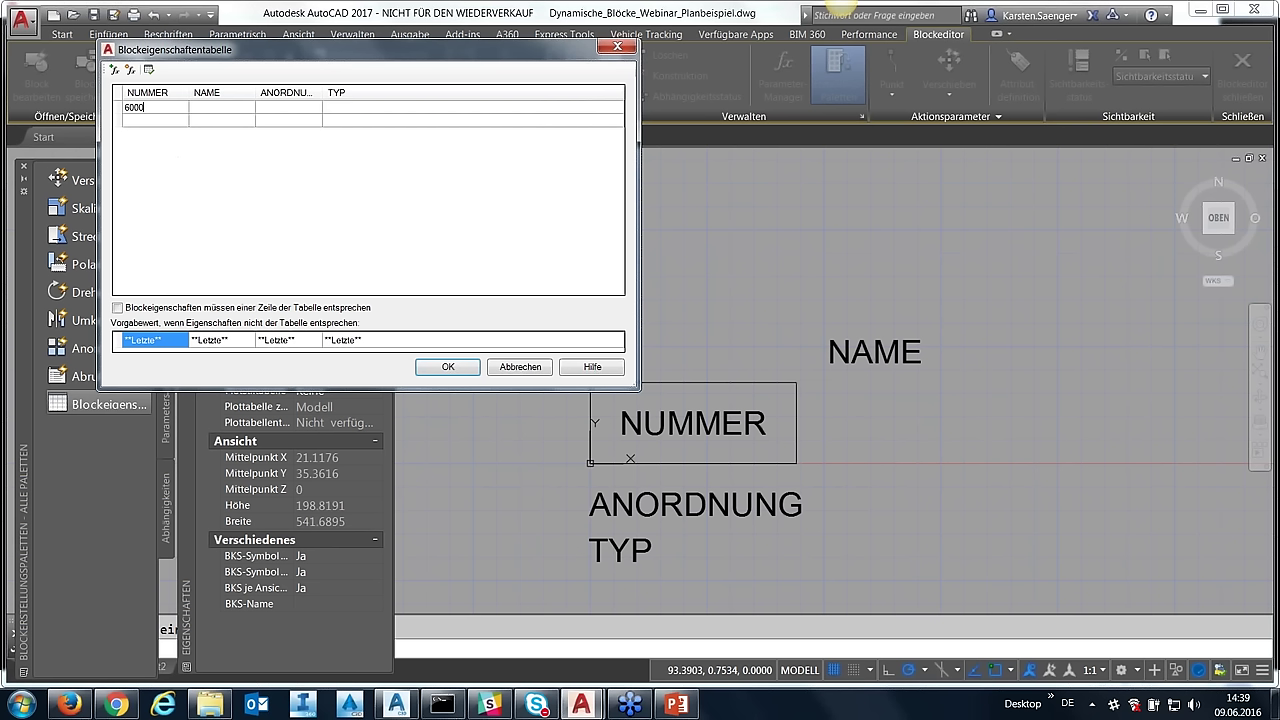
{"action": "key", "text": "Down"}
{"action": "type", "text": "6"}
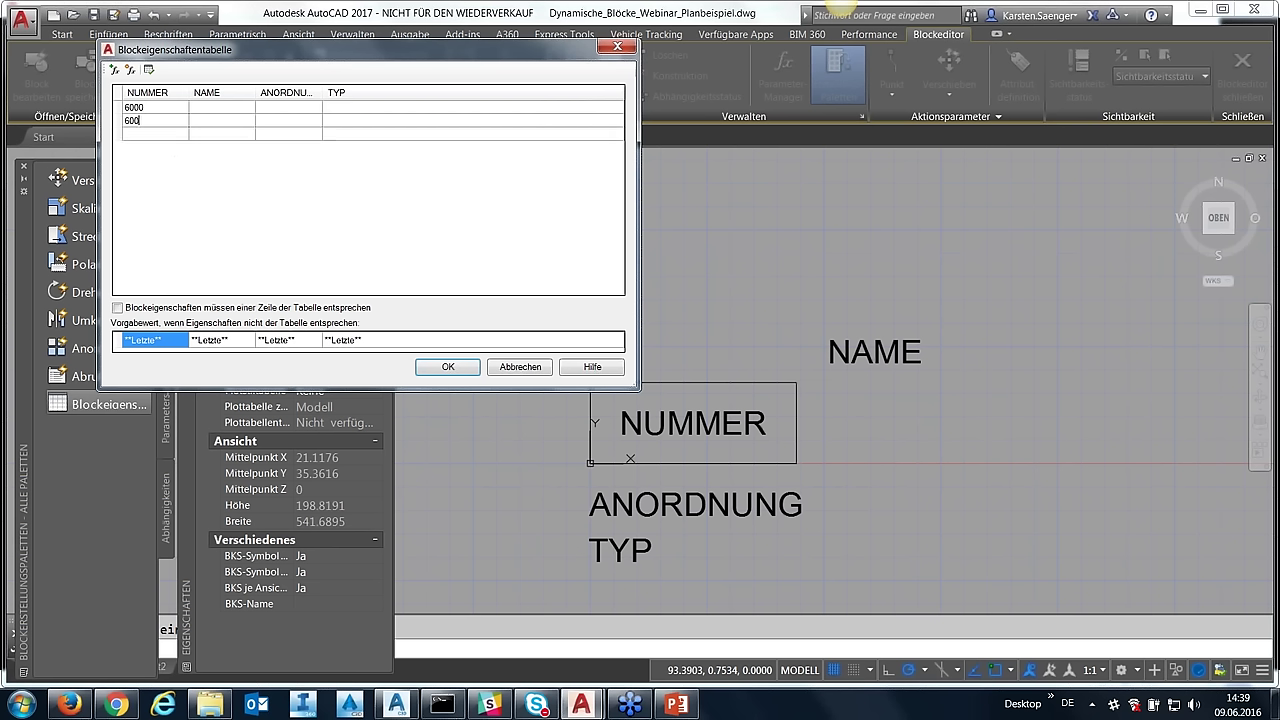
{"action": "key", "text": "Down"}
{"action": "type", "text": "6002"}
{"action": "key", "text": "Down"}
{"action": "type", "text": "6003"}
{"action": "key", "text": "Down"}
{"action": "type", "text": "6004"}
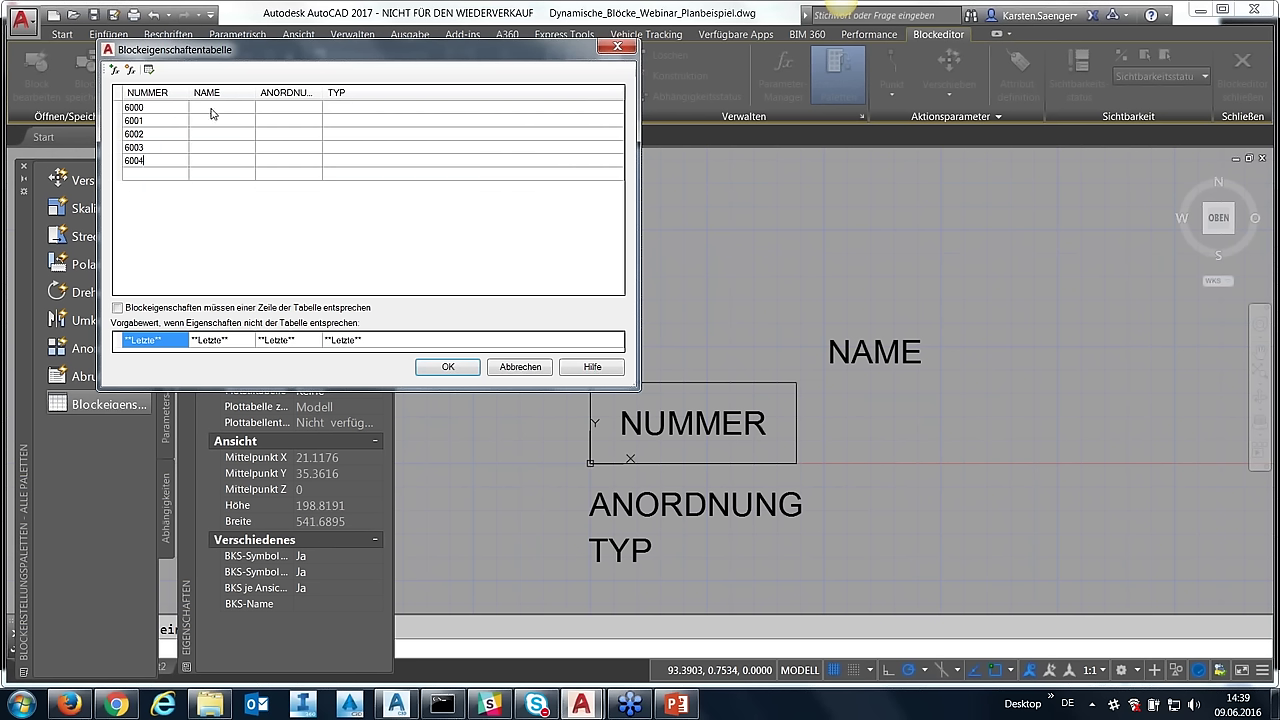
- Enter 'Name' in the first row's NAME cell
{"action": "left_click", "coordinate": [212, 107]}
{"action": "type", "text": "Name"}
{"action": "key", "text": "Down"}
{"action": "left_click", "coordinate": [211, 112]}
{"action": "type", "text": "NUMMER"}
{"action": "double_click", "coordinate": [227, 110]}
{"action": "type", "text": "Name"}
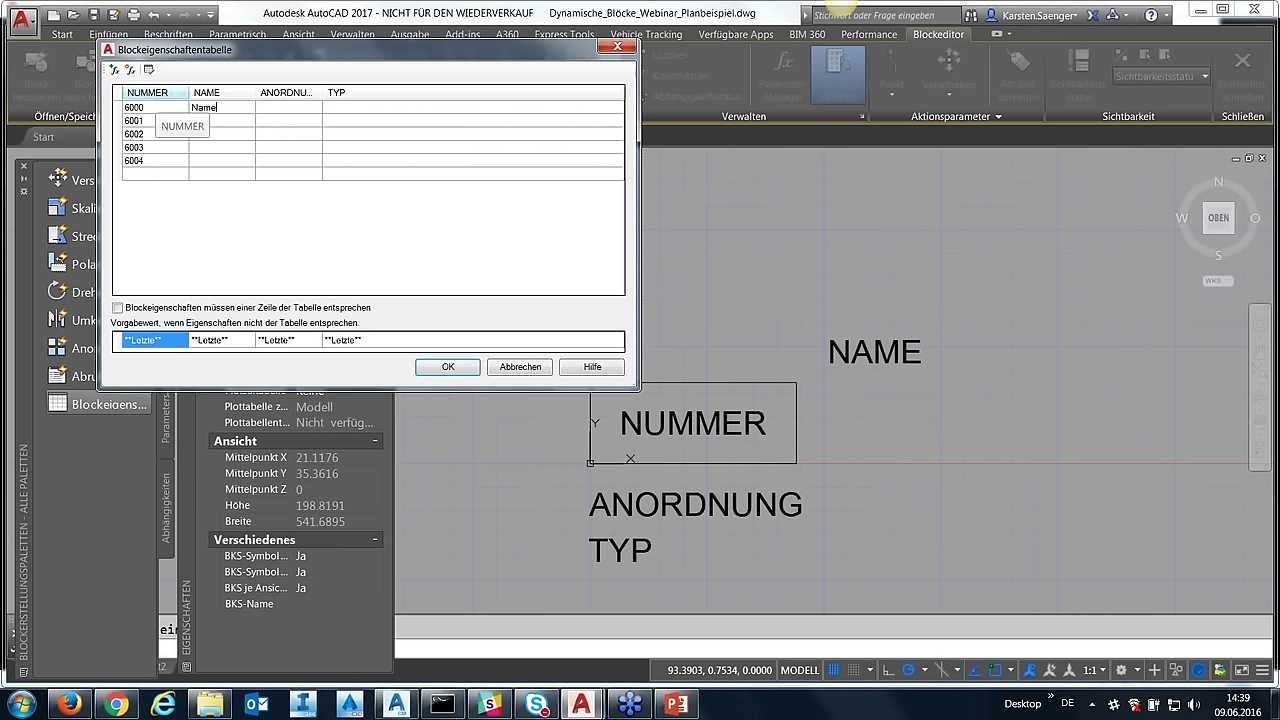
{"action": "key", "text": "Return"}
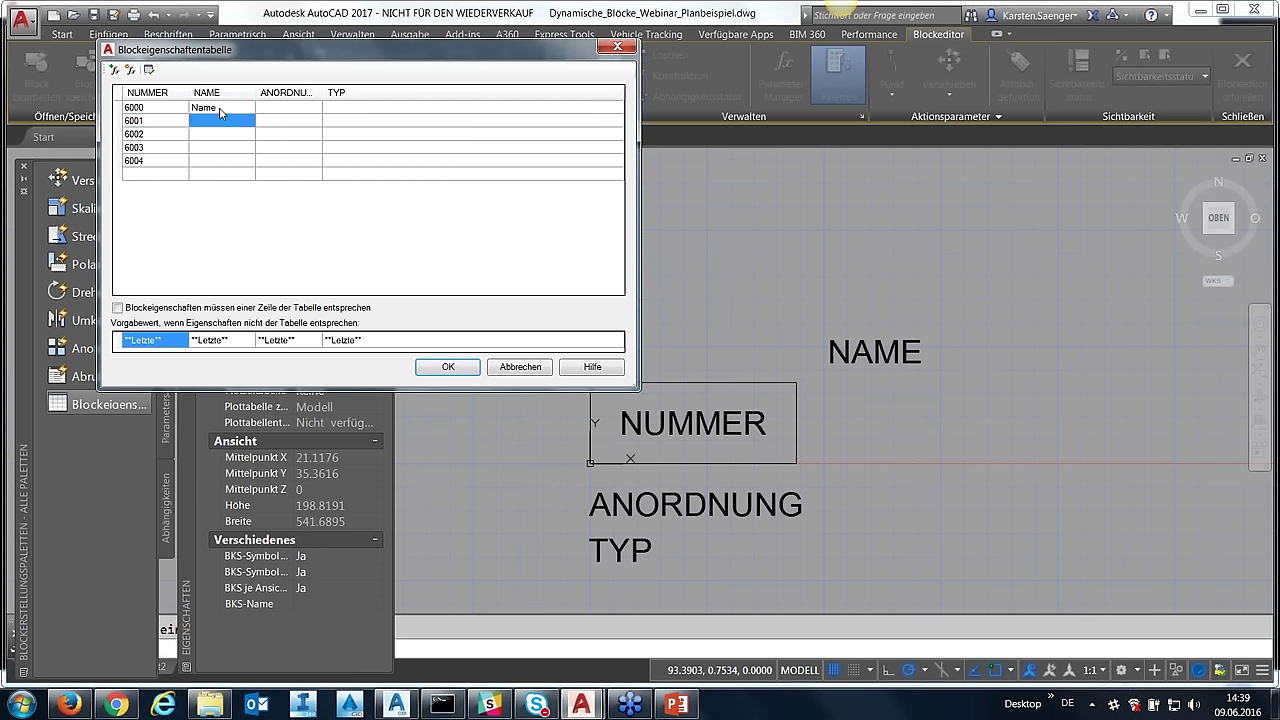
- Paste 'Name' into the NAME cells of rows 6001 to 6004
{"action": "left_click", "coordinate": [235, 121]}
{"action": "type", "text": "Name"}
{"action": "key", "text": "Return"}
{"action": "type", "text": "Name"}
{"action": "key", "text": "Return"}
{"action": "type", "text": "Name"}
{"action": "key", "text": "Return"}
{"action": "type", "text": "Name"}
- Add the letters to the first two names, giving Name A and Name B
{"action": "left_click", "coordinate": [234, 110]}
{"action": "left_click", "coordinate": [234, 110]}
{"action": "left_click", "coordinate": [232, 121]}
{"action": "key", "text": "BackSpace"}
{"action": "left_click", "coordinate": [232, 123]}
{"action": "key", "text": "ctrl+v"}
{"action": "type", "text": "v"}
{"action": "key", "text": "BackSpace"}
- Complete the remaining names as Name C, Name D and Name E
{"action": "left_click", "coordinate": [224, 135]}
{"action": "left_click", "coordinate": [240, 148]}
{"action": "type", "text": "D"}
{"action": "left_click", "coordinate": [240, 161]}
{"action": "left_click", "coordinate": [241, 160]}
{"action": "type", "text": "E"}
{"action": "left_click", "coordinate": [258, 175]}
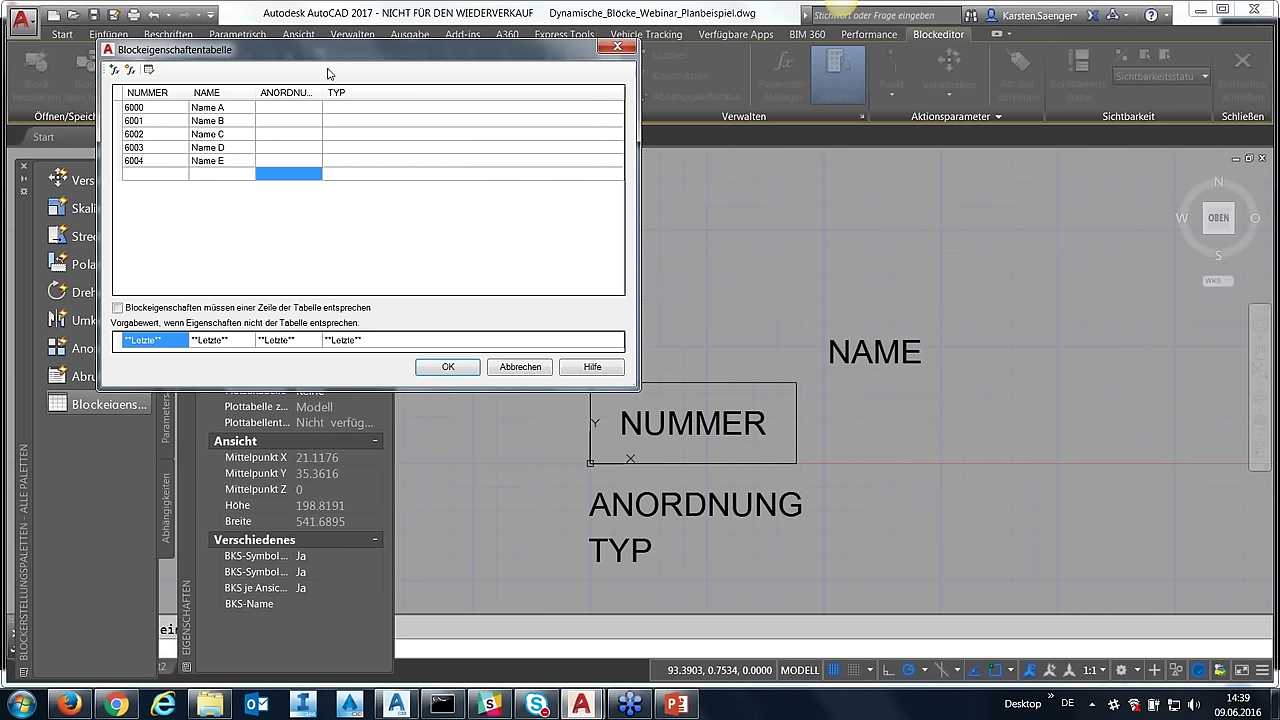
{"action": "left_click", "coordinate": [296, 113]}
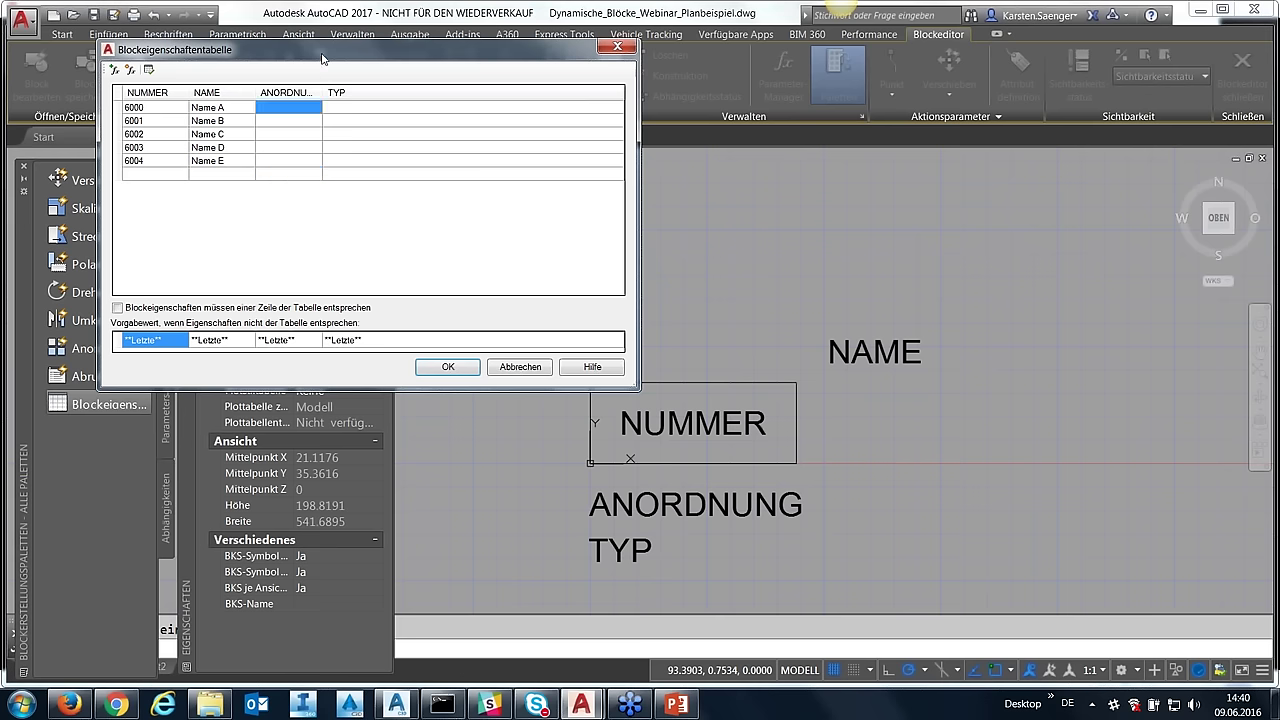
- Enter Oben for row 6000 and Unten for row 6001 in the ANORDNUNG column
{"action": "left_click_drag", "start_coordinate": [322, 58], "coordinate": [333, 104]}
{"action": "type", "text": "Oben"}
{"action": "left_click", "coordinate": [309, 170]}
{"action": "left_click", "coordinate": [312, 166]}
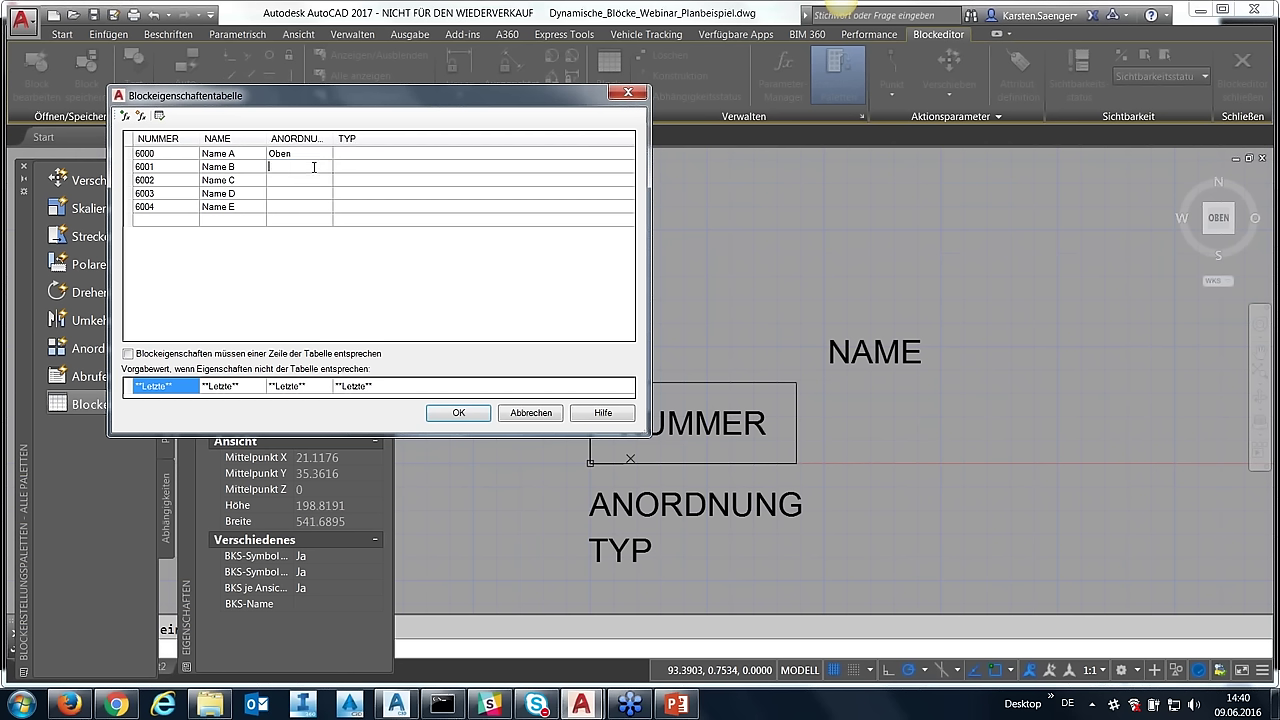
{"action": "type", "text": "Unten"}
- Copy the Oben/Unten pair down so rows 6002–6004 read Oben, Unten, Oben
{"action": "left_click", "coordinate": [290, 207]}
{"action": "left_click_drag", "start_coordinate": [305, 154], "coordinate": [308, 168]}
{"action": "key", "text": "ctrl+c"}
{"action": "left_click", "coordinate": [306, 181]}
{"action": "key", "text": "ctrl+v"}
{"action": "left_click", "coordinate": [302, 207]}
{"action": "key", "text": "ctrl+v"}
{"action": "left_click", "coordinate": [305, 219]}
{"action": "key", "text": "Delete"}
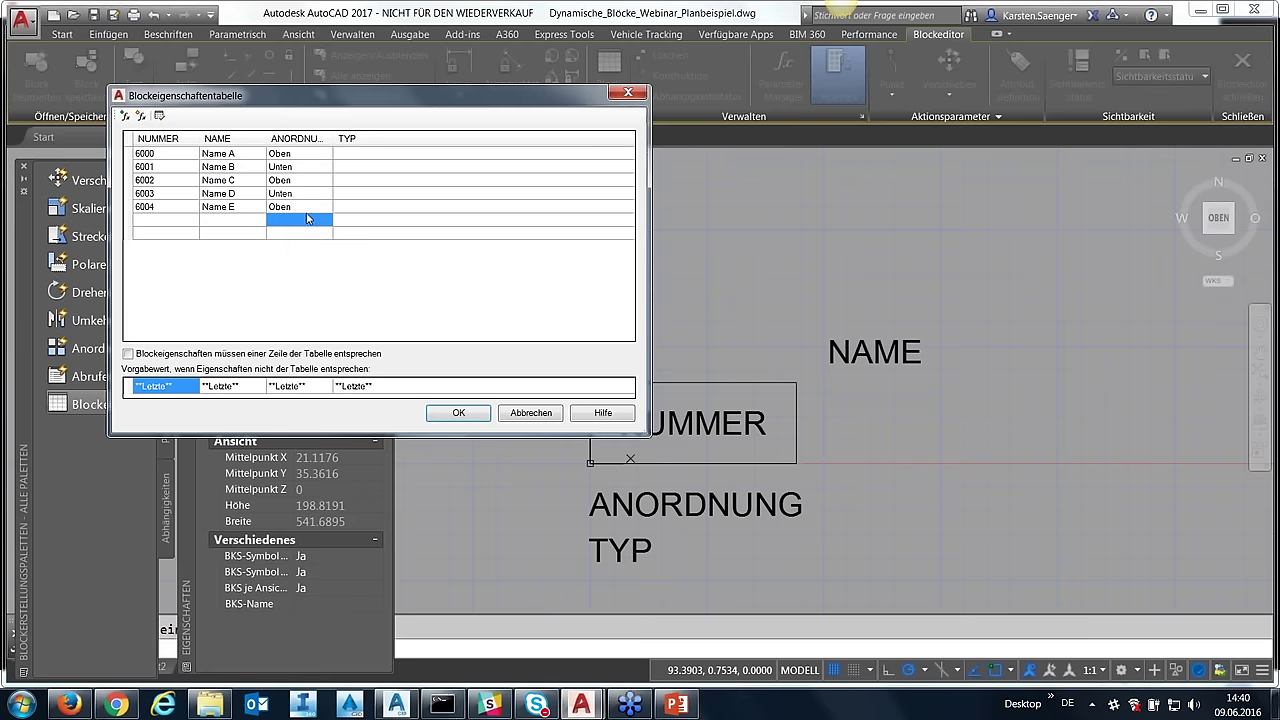
{"action": "left_click", "coordinate": [370, 155]}
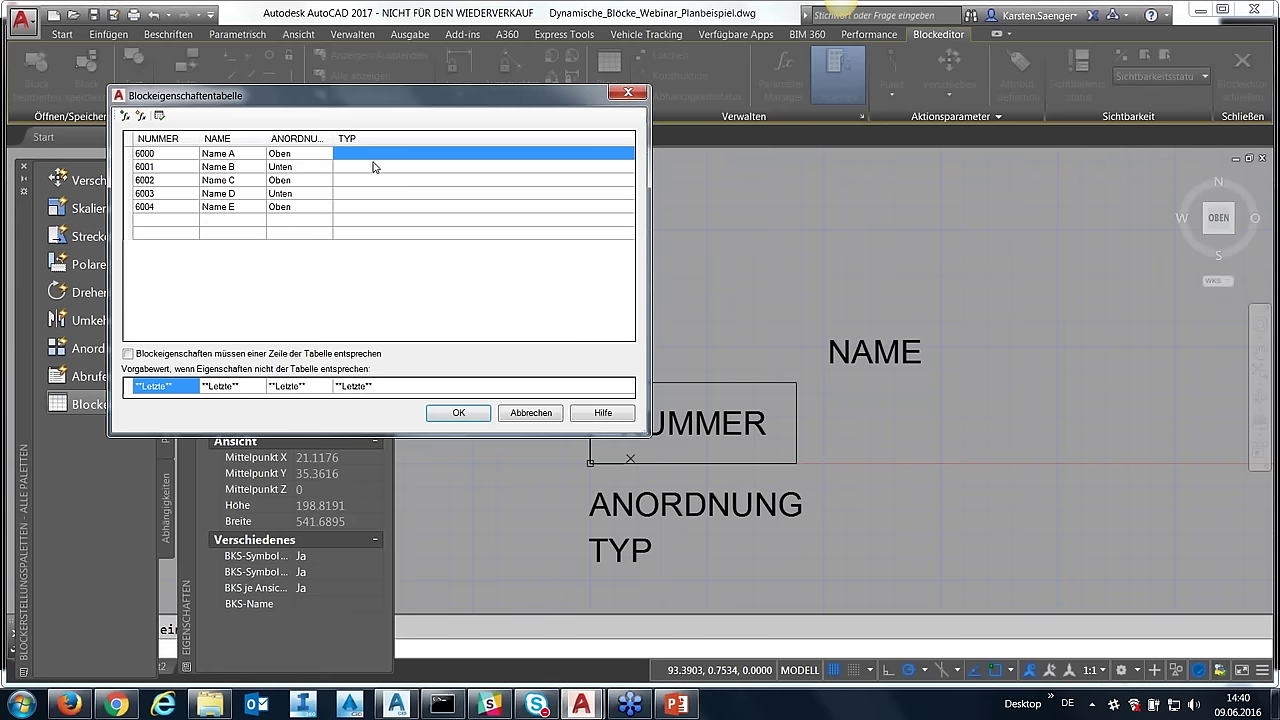
{"action": "left_click_drag", "start_coordinate": [397, 104], "coordinate": [426, 133]}
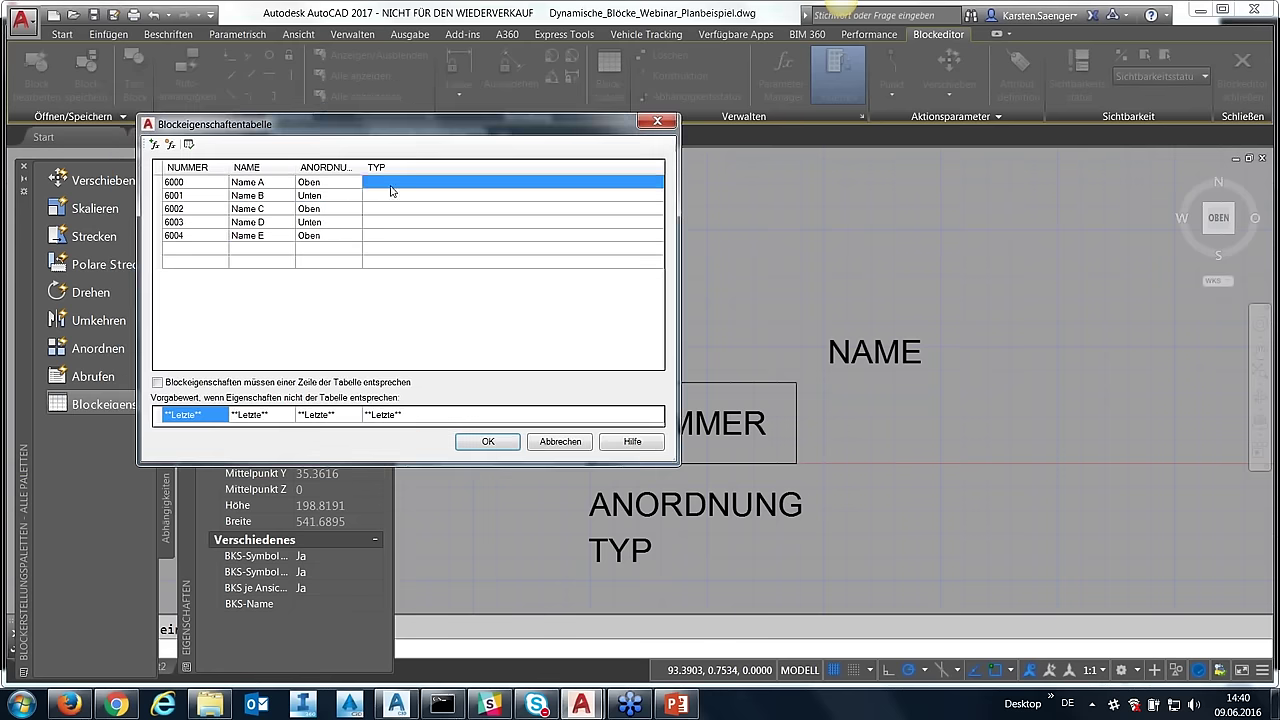
{"action": "left_click", "coordinate": [391, 186]}
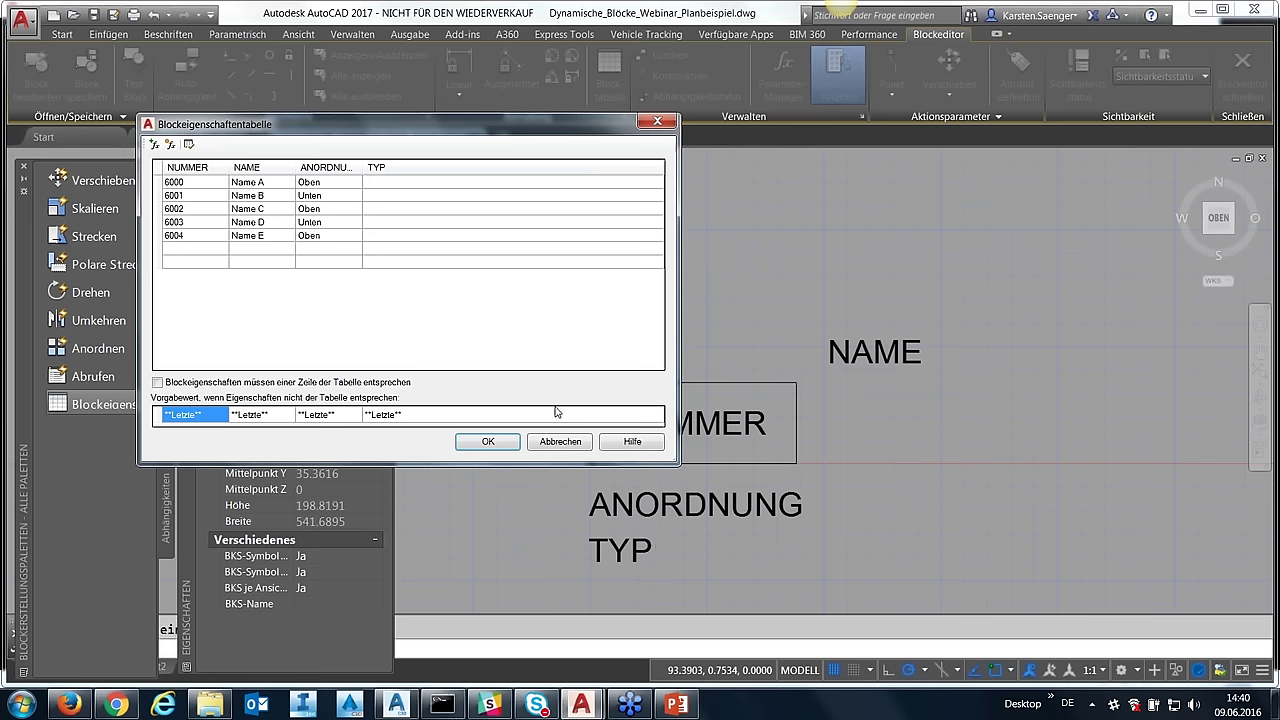
- Enter TYP values 1, 1, 2, 2, 3 for rows 6000 to 6004
{"action": "type", "text": "1"}
{"action": "left_click", "coordinate": [393, 196]}
{"action": "type", "text": "1"}
{"action": "left_click", "coordinate": [391, 209]}
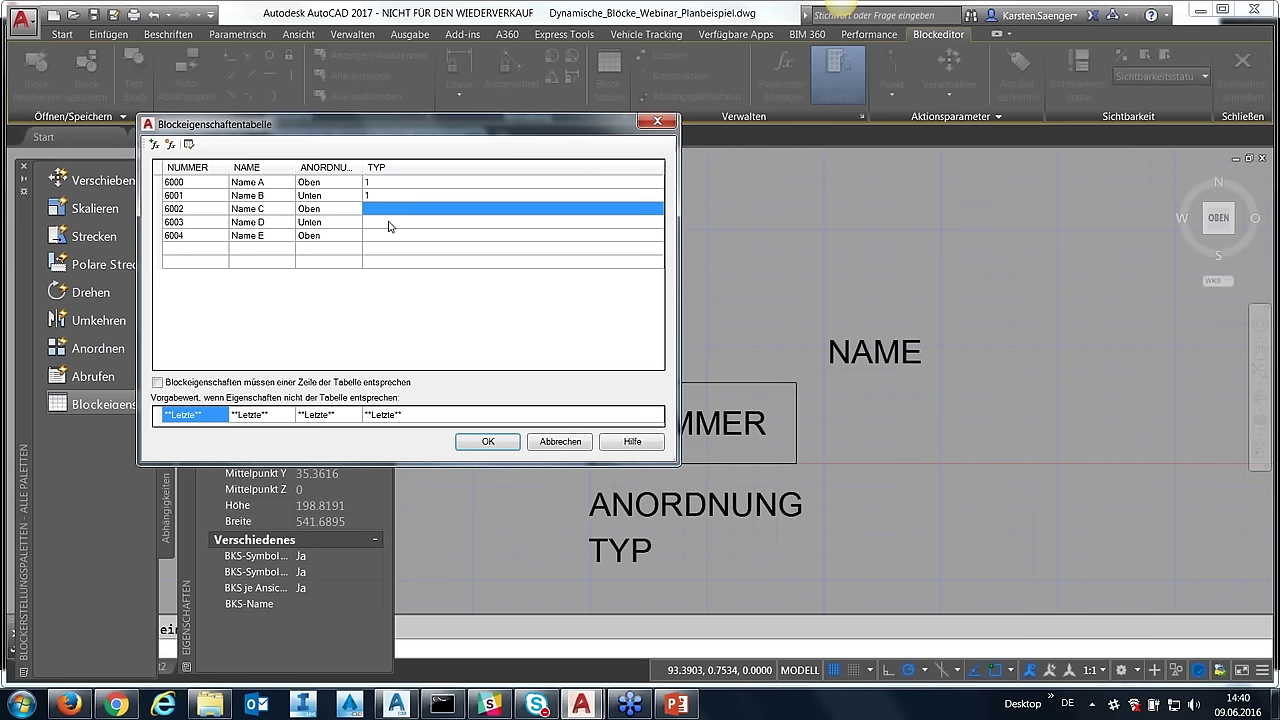
{"action": "type", "text": "2"}
{"action": "left_click", "coordinate": [391, 222]}
{"action": "type", "text": "2"}
{"action": "left_click", "coordinate": [387, 236]}
{"action": "type", "text": "3"}
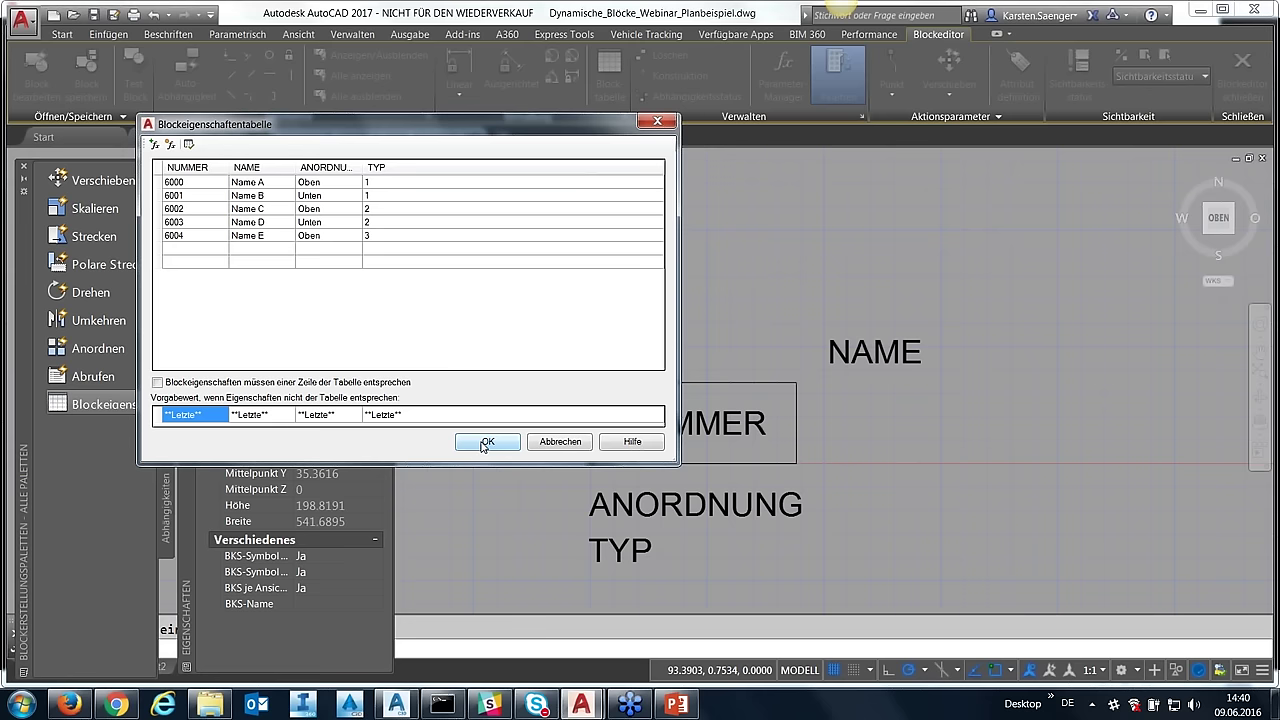
- Confirm the table, close the Block Editor and save the changes to block nummer
{"action": "left_click", "coordinate": [484, 442]}
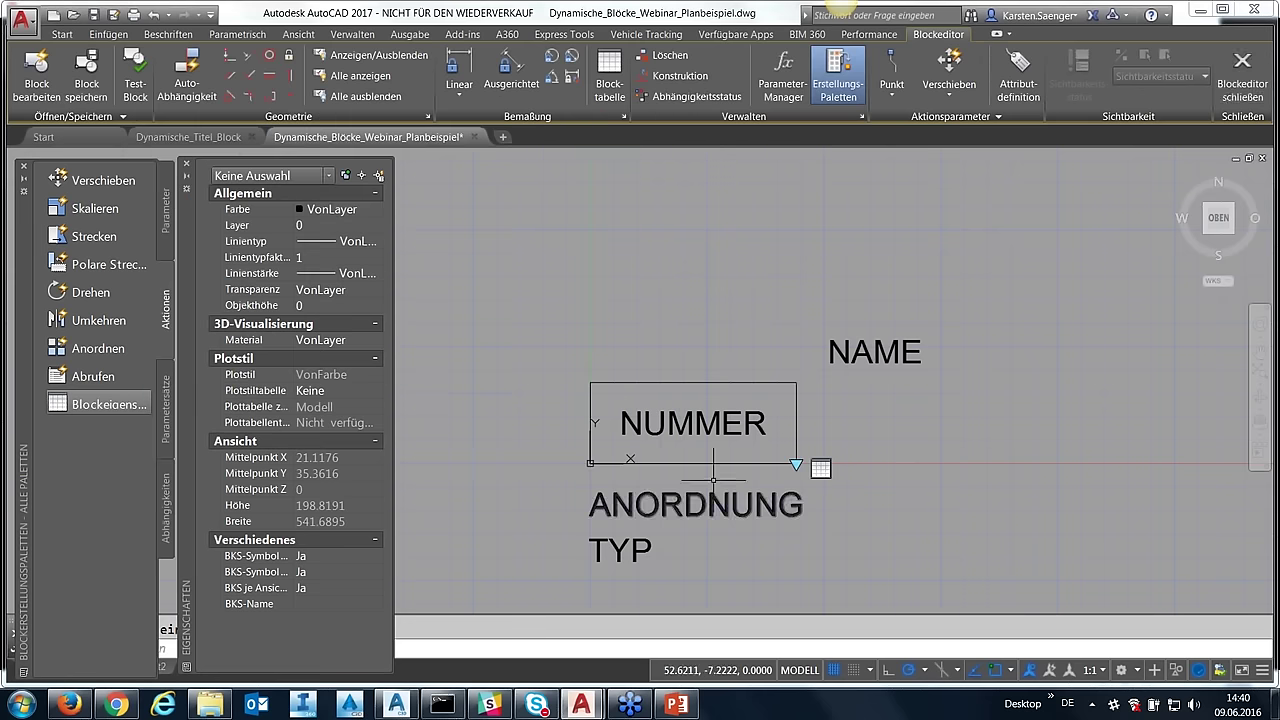
{"action": "left_click", "coordinate": [1248, 75]}
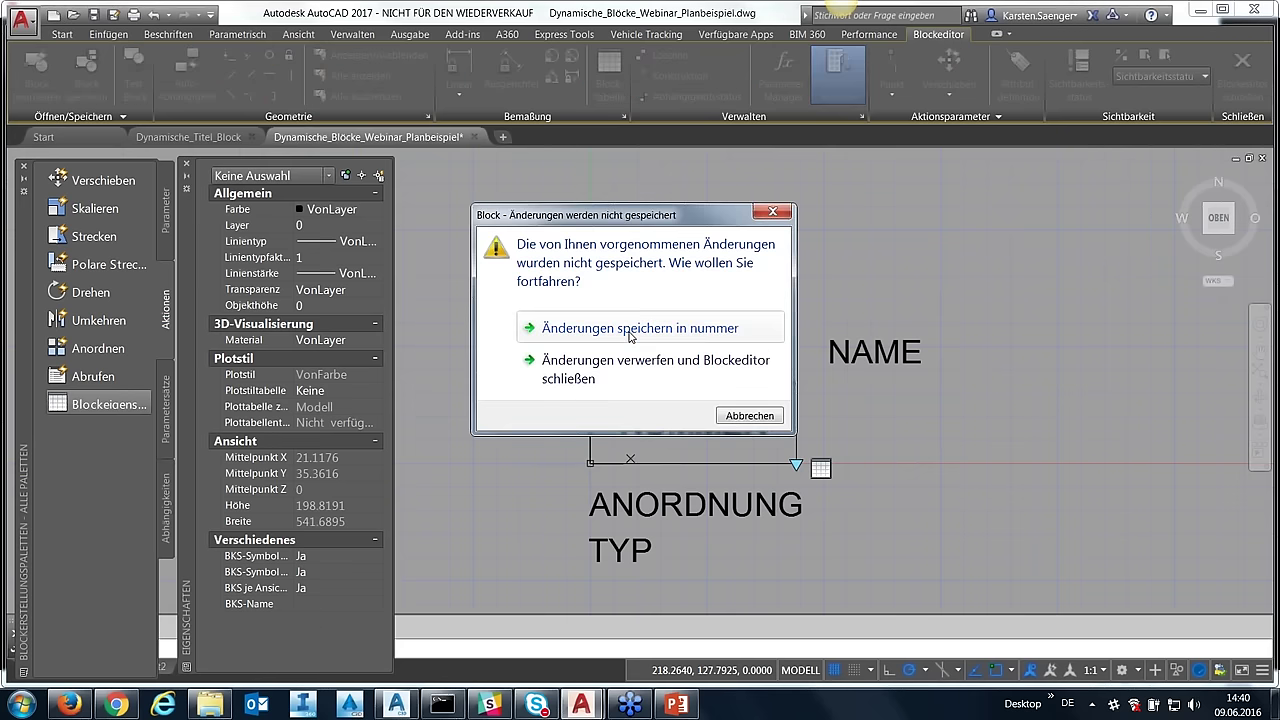
{"action": "left_click", "coordinate": [630, 337]}
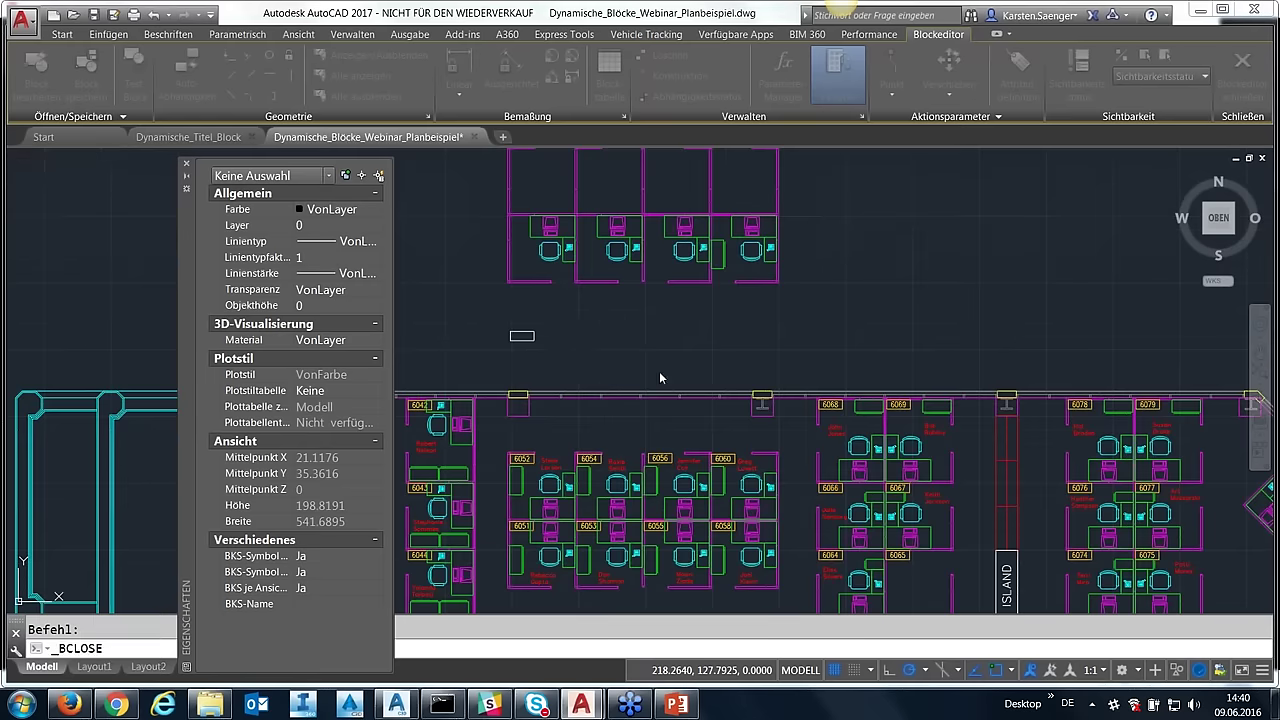
- Run EINFÜGE, after correcting a misspelled entry, to open the Insert dialog with block nummer
{"action": "type", "text": "einfung"}
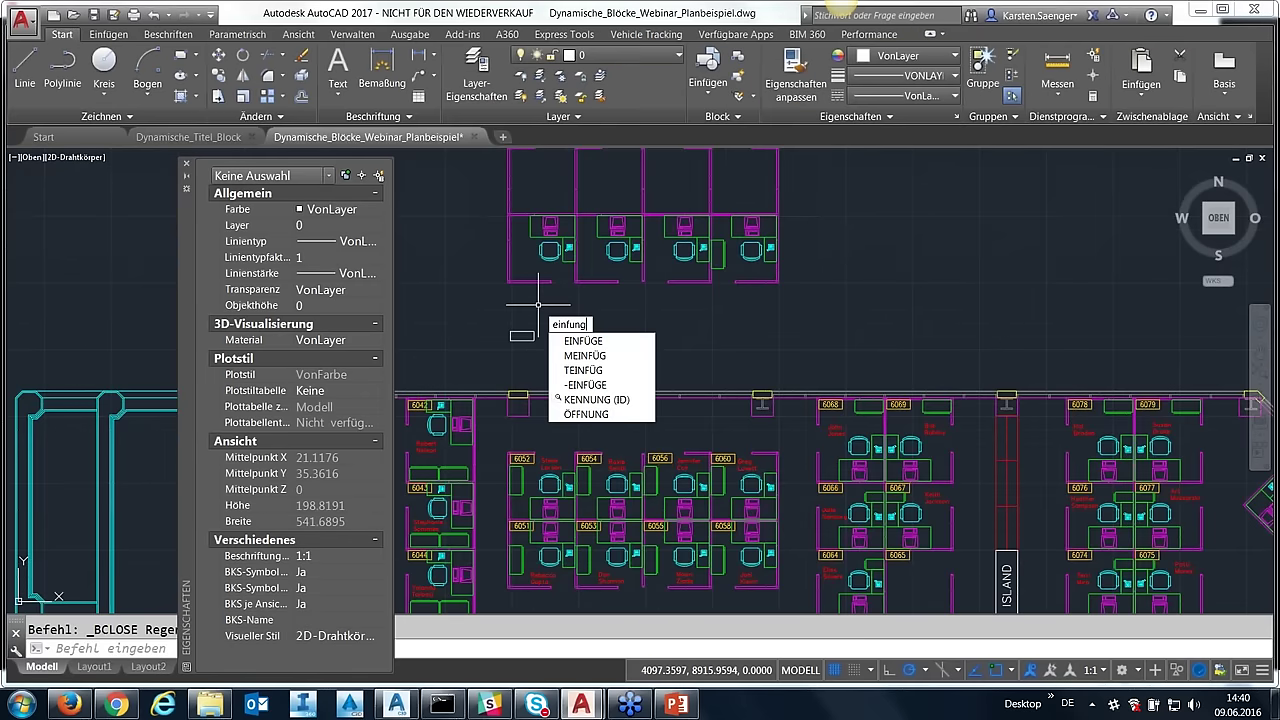
{"action": "key", "text": "Return"}
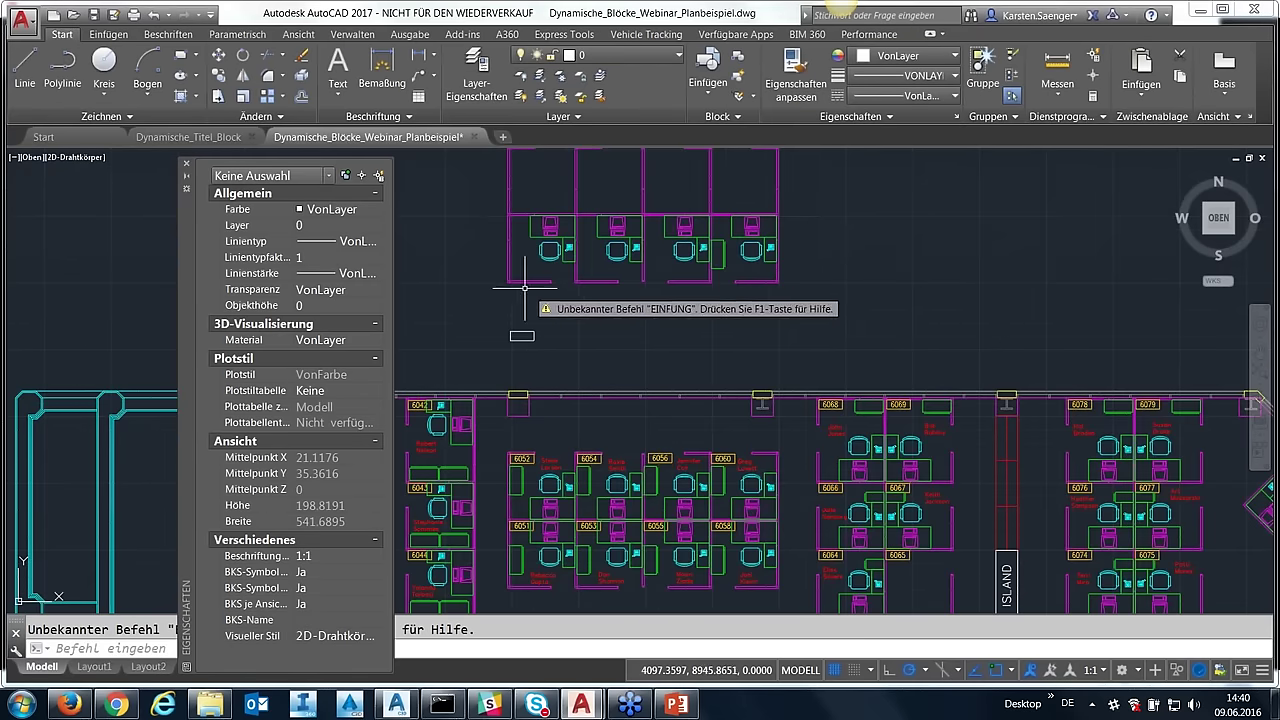
{"action": "key", "text": "Escape"}
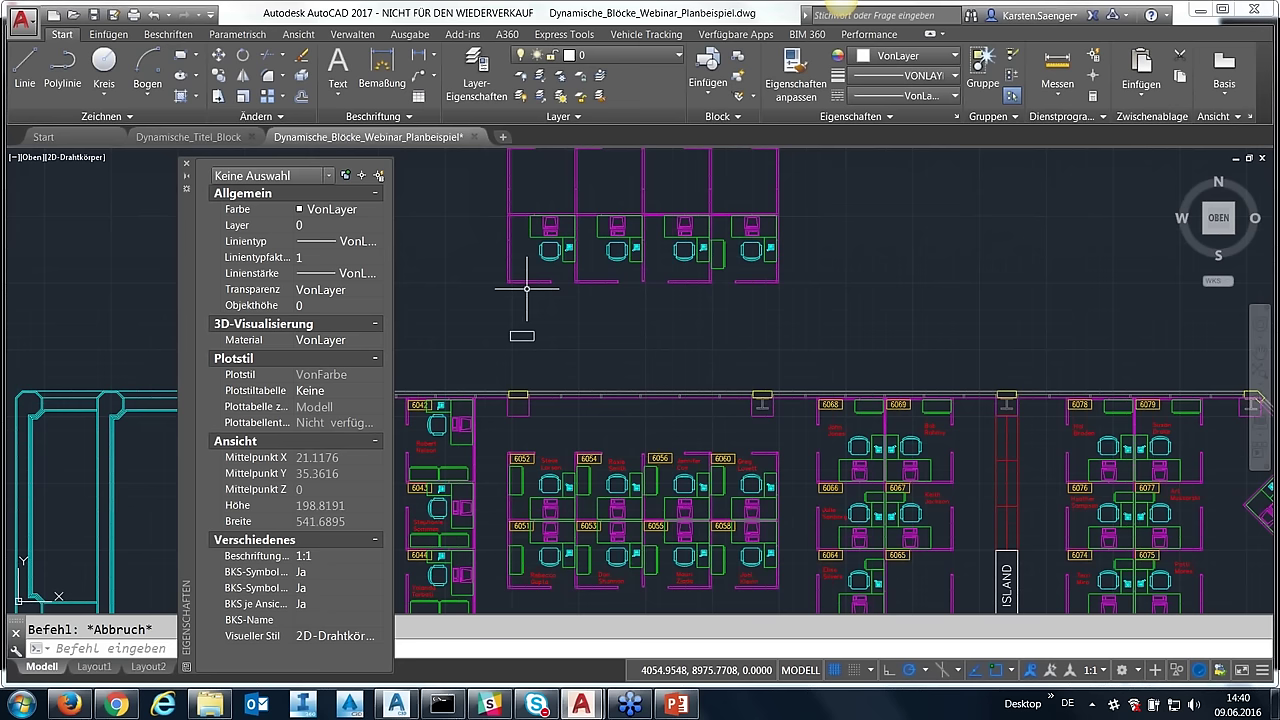
{"action": "key", "text": "Up"}
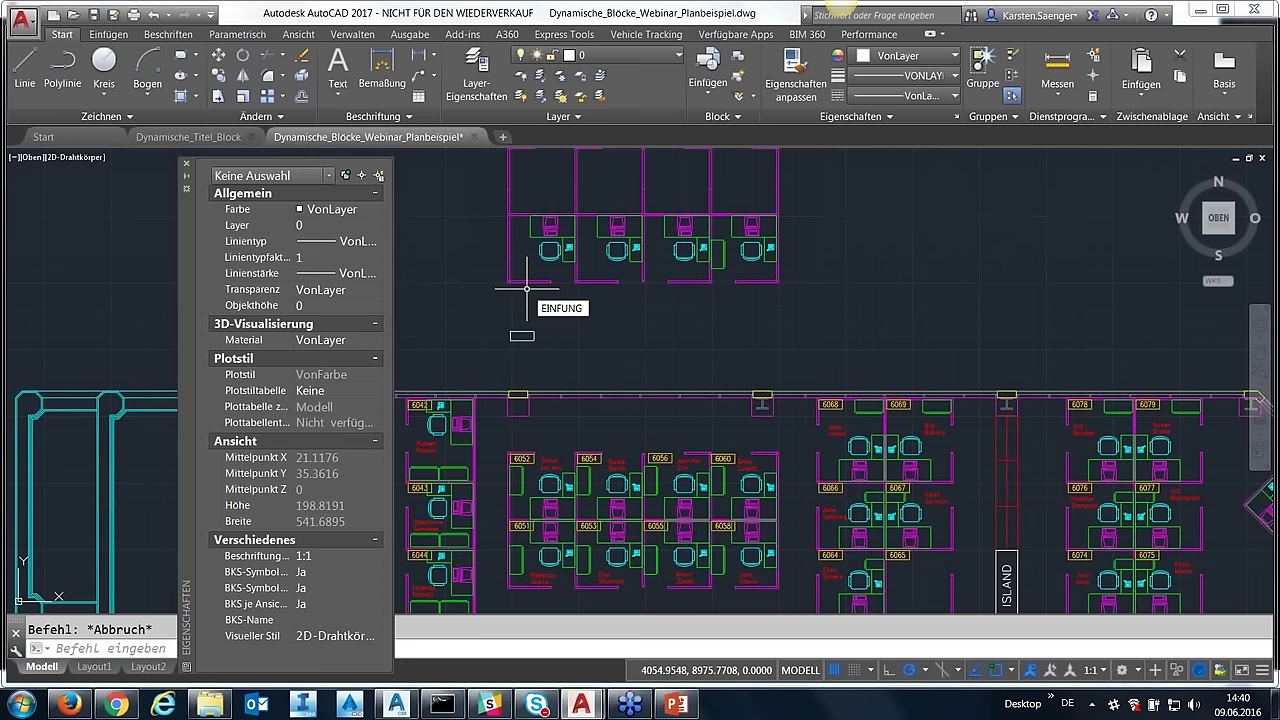
{"action": "key", "text": "BackSpace"}
{"action": "type", "text": "g"}
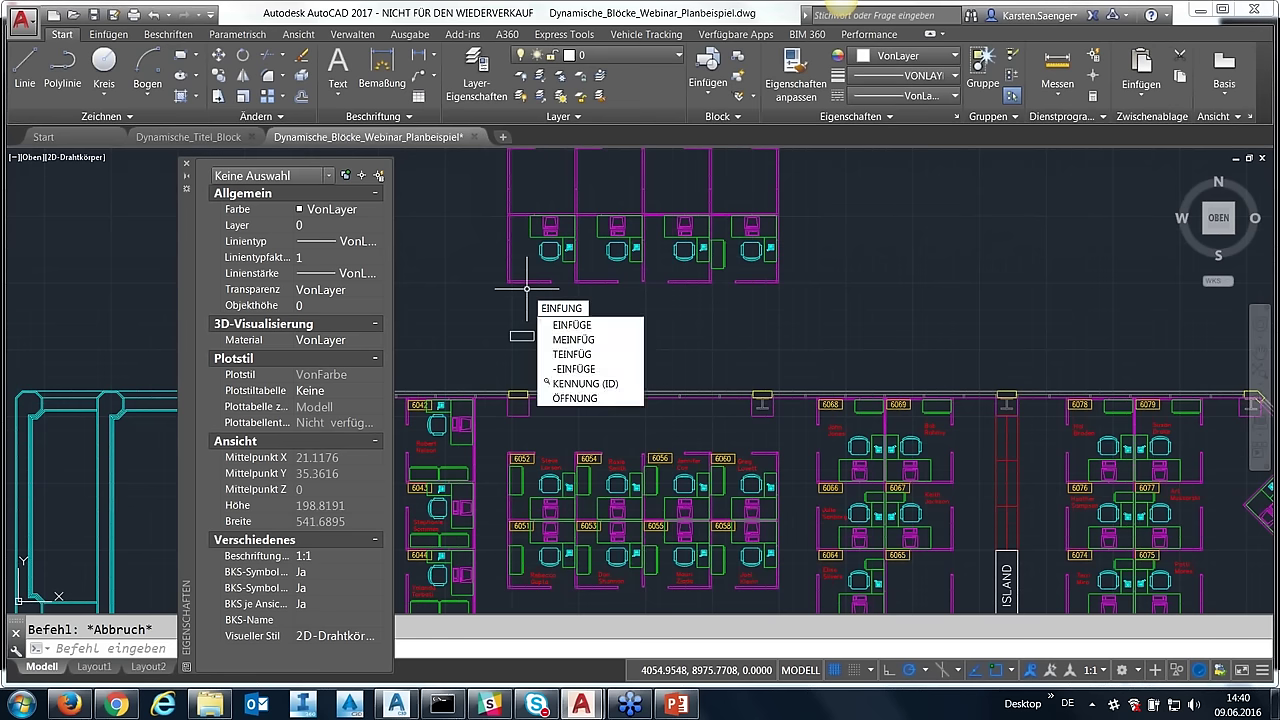
{"action": "key", "text": "Escape"}
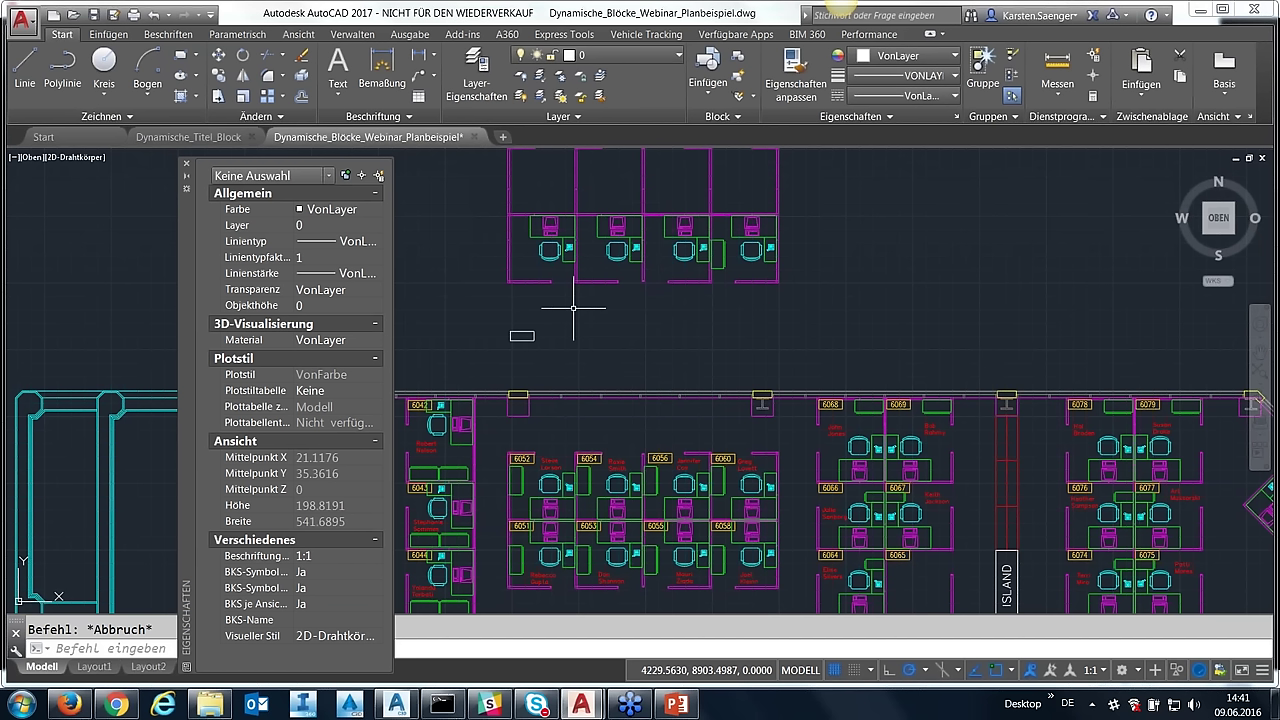
{"action": "key", "text": "Up"}
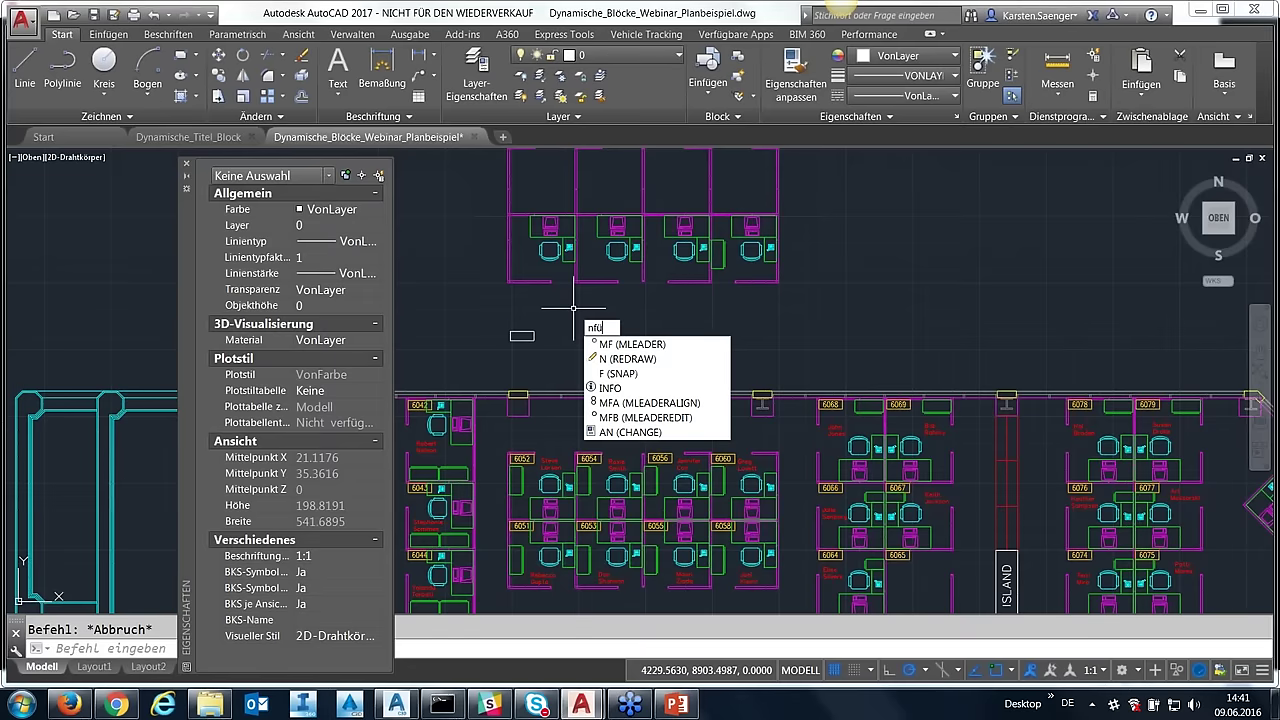
{"action": "key", "text": "Return"}
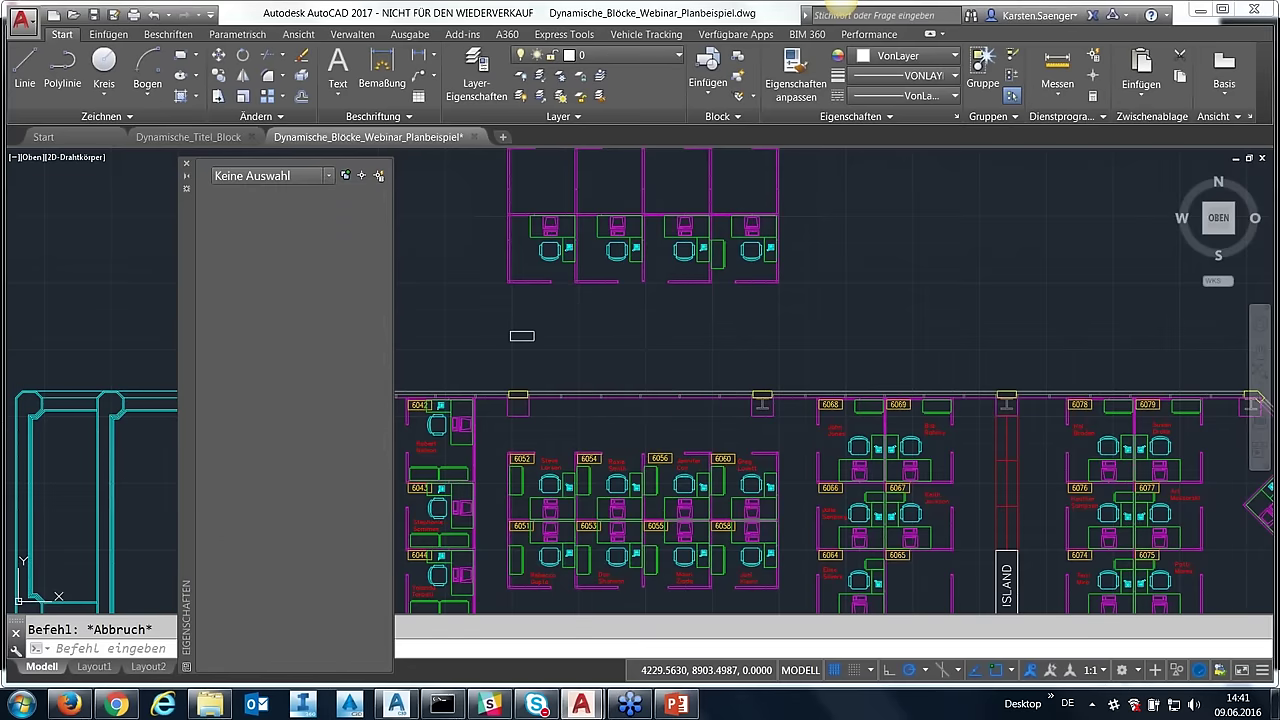
{"action": "left_click_drag", "start_coordinate": [561, 230], "coordinate": [598, 139]}
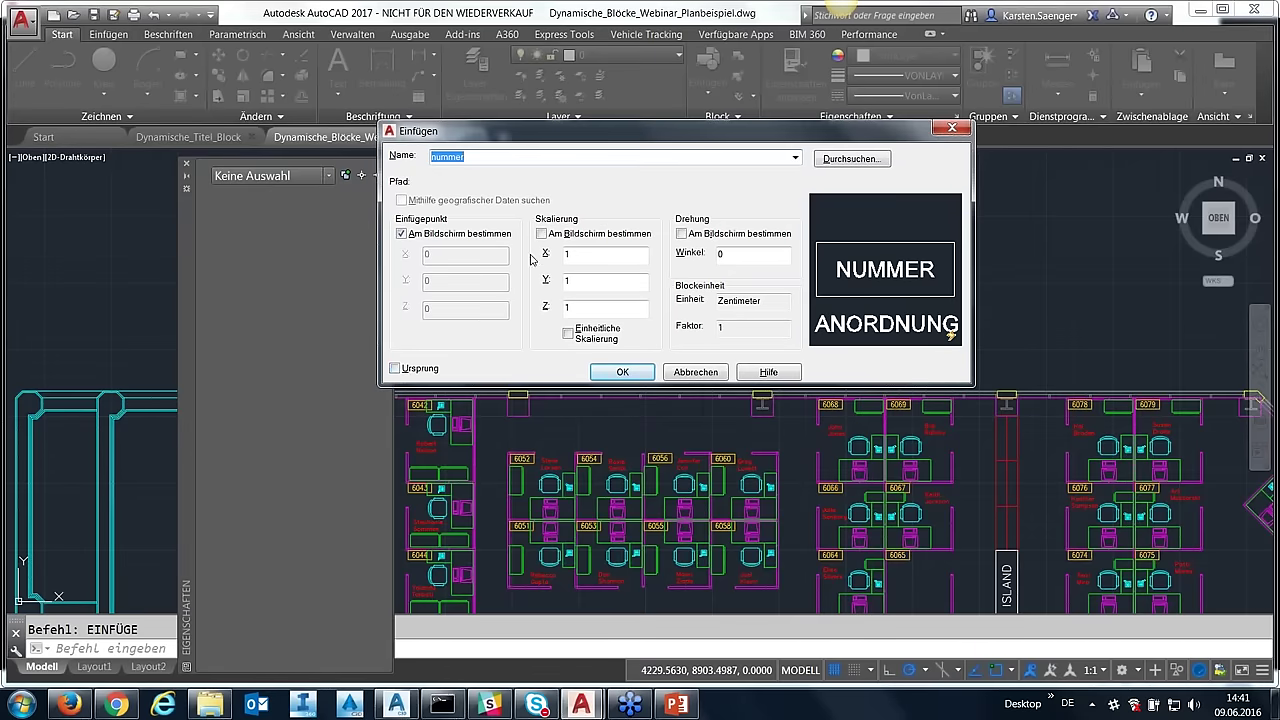
- Insert block nummer into the first lower office with default attribute values, then select it
{"action": "left_click", "coordinate": [642, 377]}
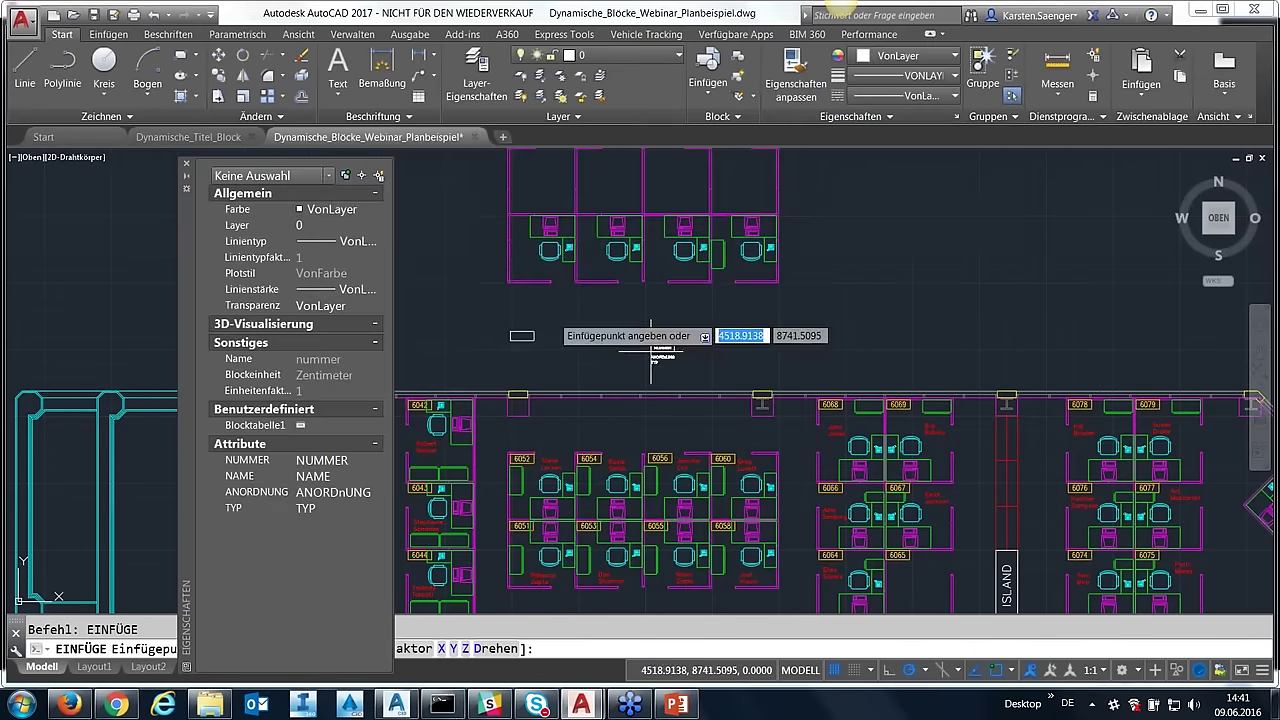
{"action": "middle_click_drag", "start_coordinate": [511, 319], "coordinate": [527, 439]}
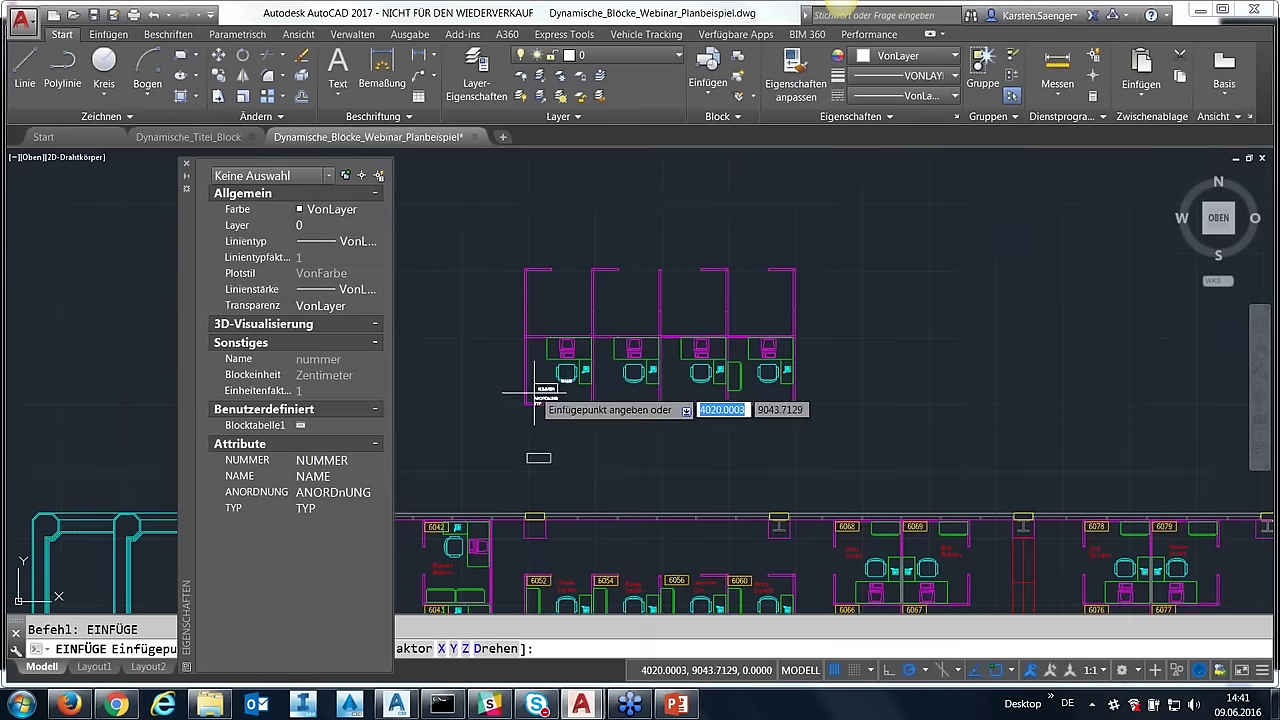
{"action": "scroll", "coordinate": [535, 397], "scroll_direction": "up", "scroll_amount": 4}
{"action": "left_click", "coordinate": [540, 390]}
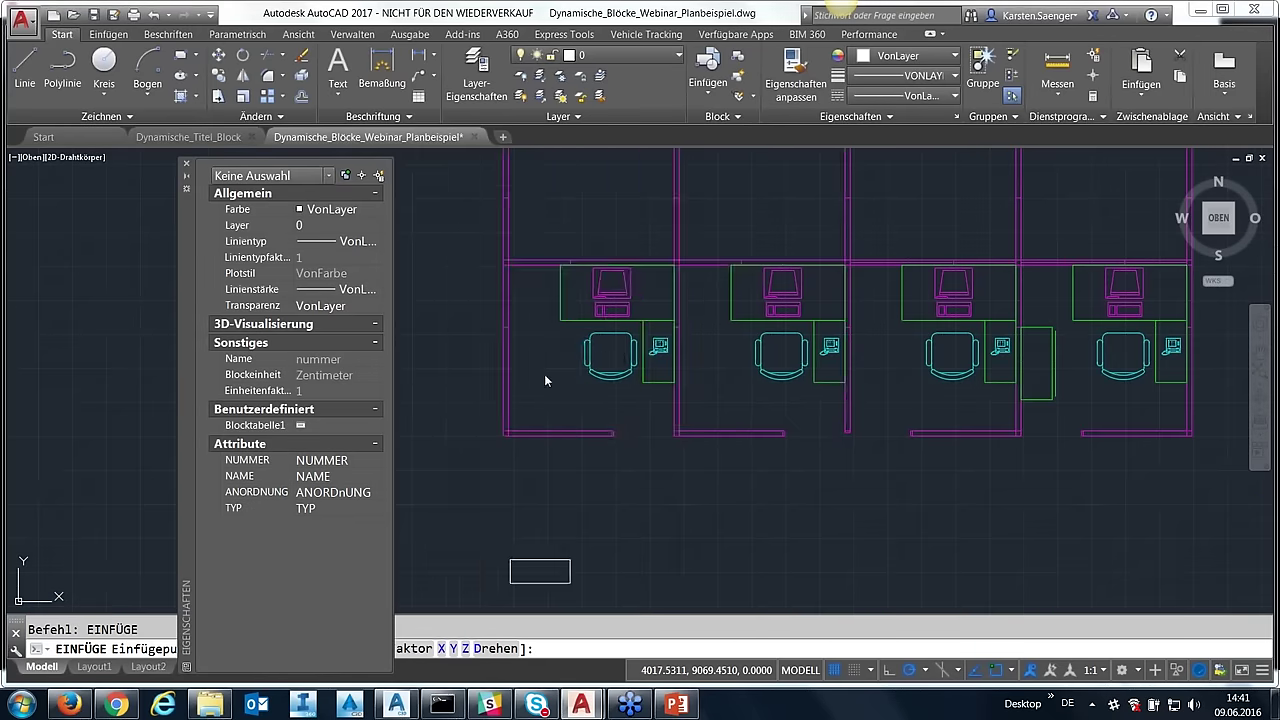
{"action": "left_click", "coordinate": [490, 556]}
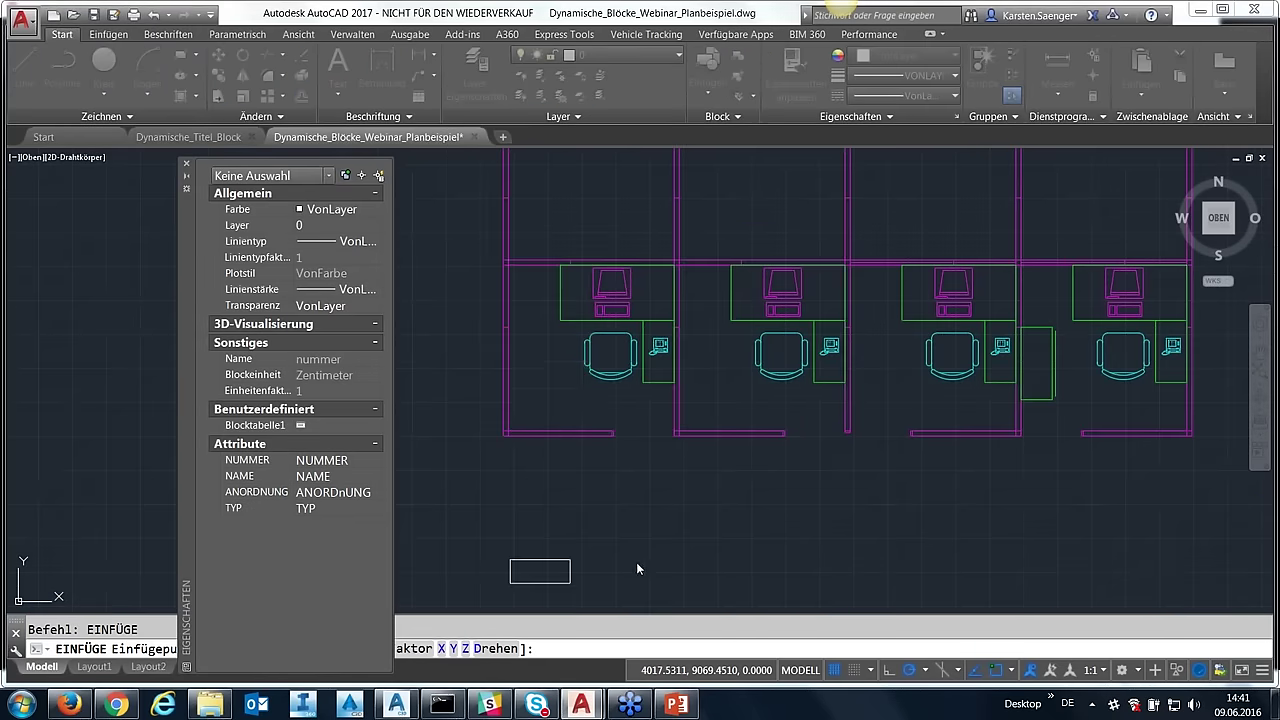
{"action": "key", "text": "Escape"}
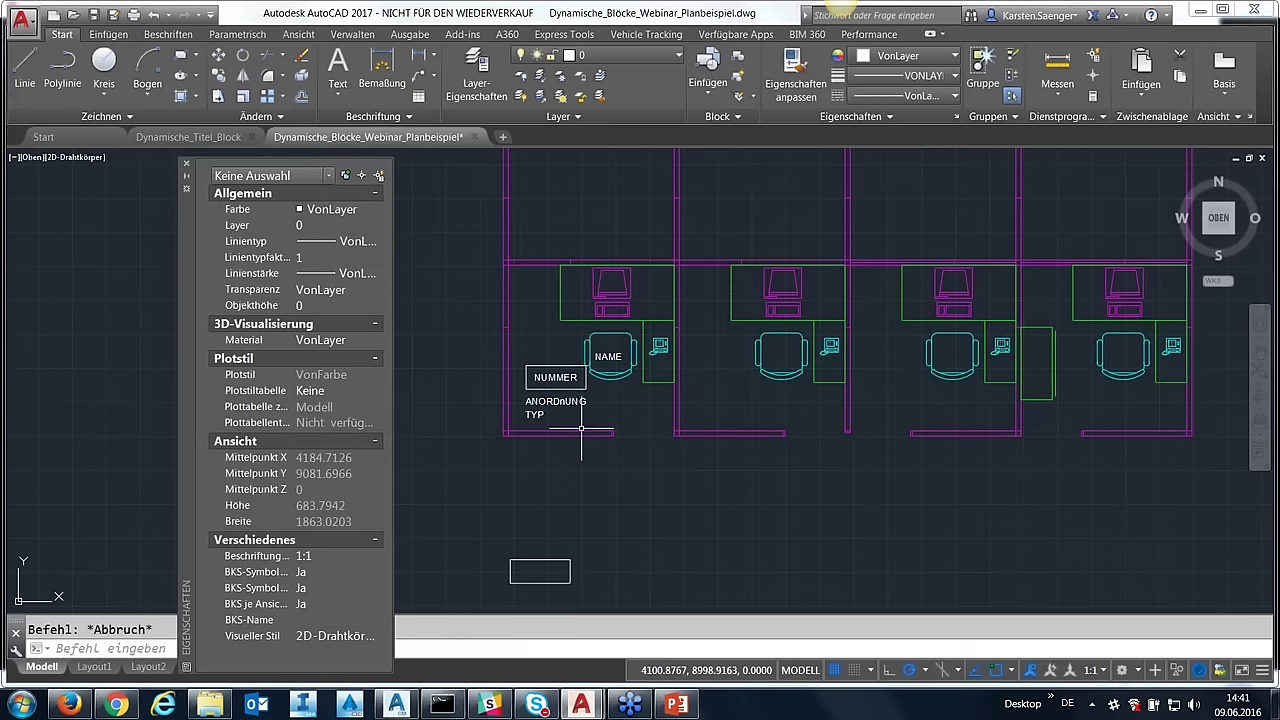
{"action": "left_click", "coordinate": [577, 413]}
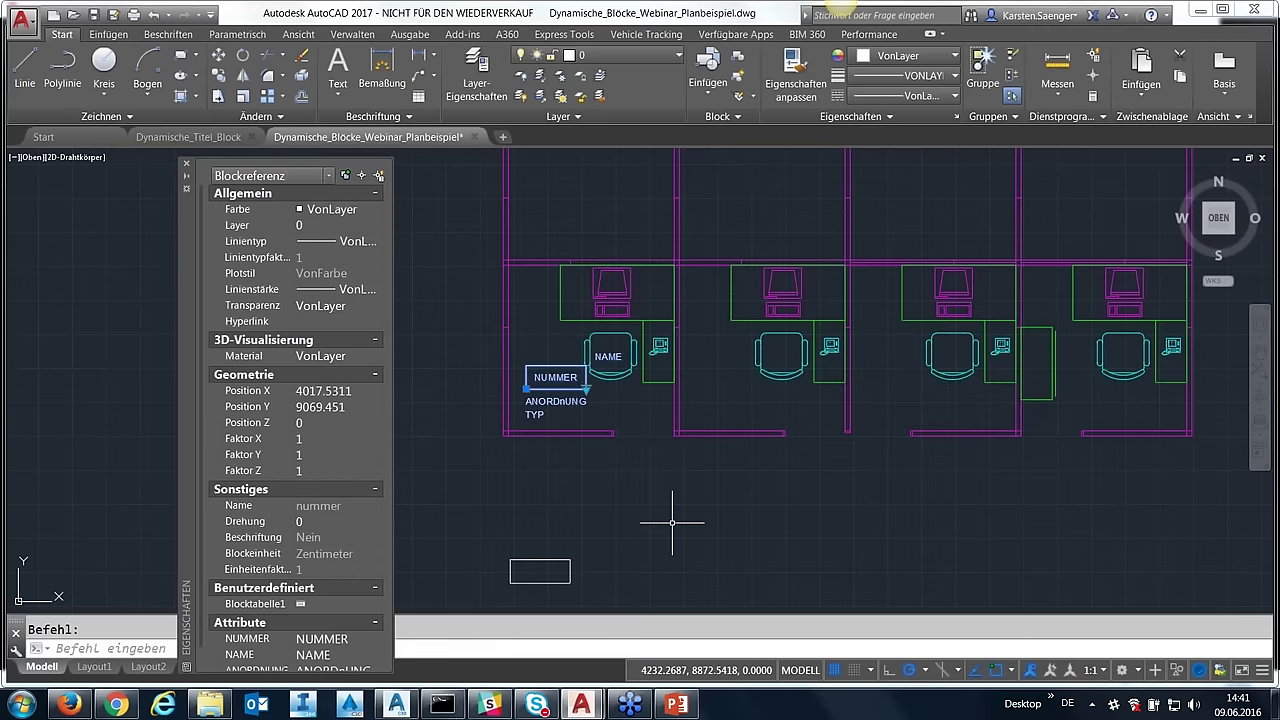
- Copy the room tag with KO into the other upper and lower offices
{"action": "type", "text": "ko"}
{"action": "key", "text": "Return"}
{"action": "left_click", "coordinate": [527, 389]}
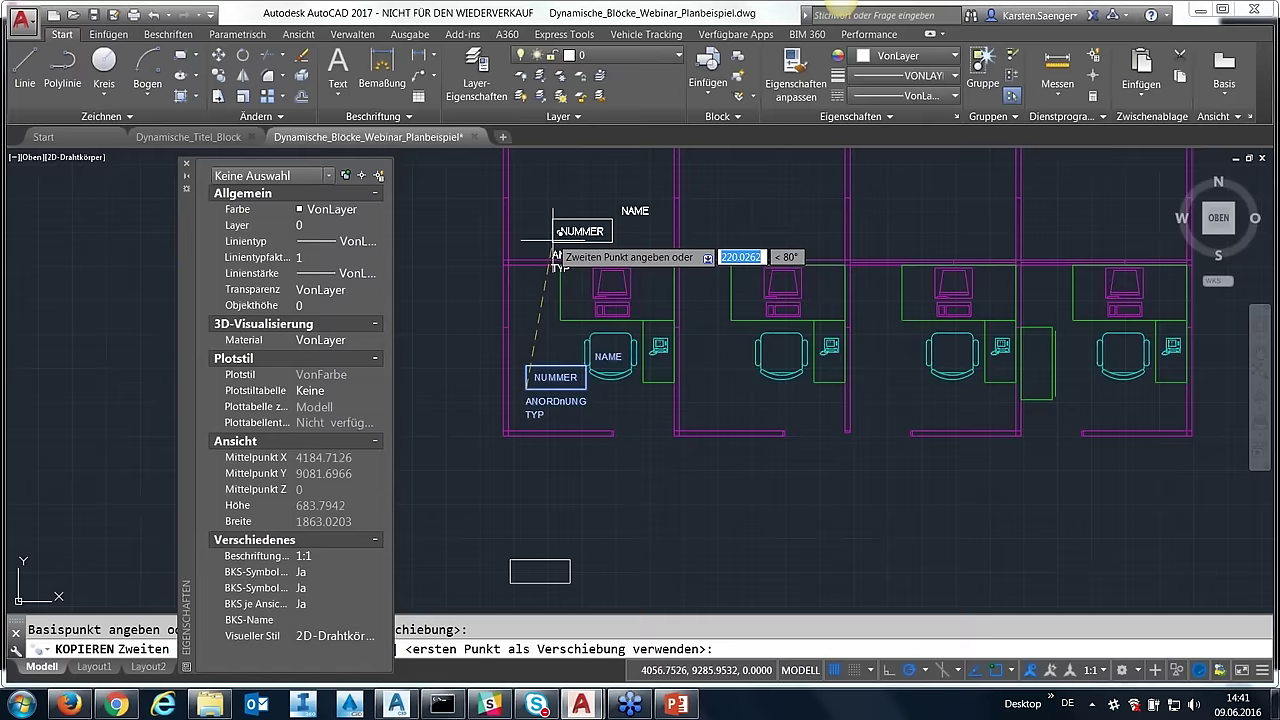
{"action": "left_click", "coordinate": [527, 208]}
{"action": "left_click", "coordinate": [704, 197]}
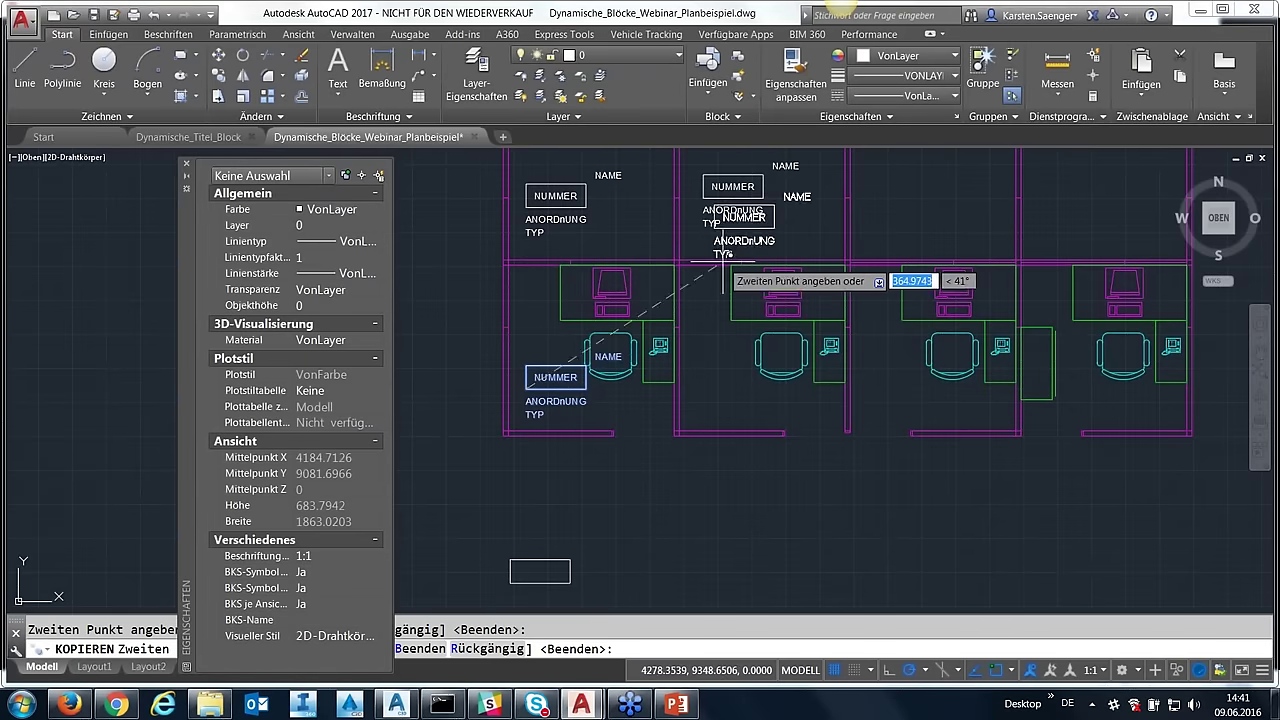
{"action": "left_click", "coordinate": [702, 380]}
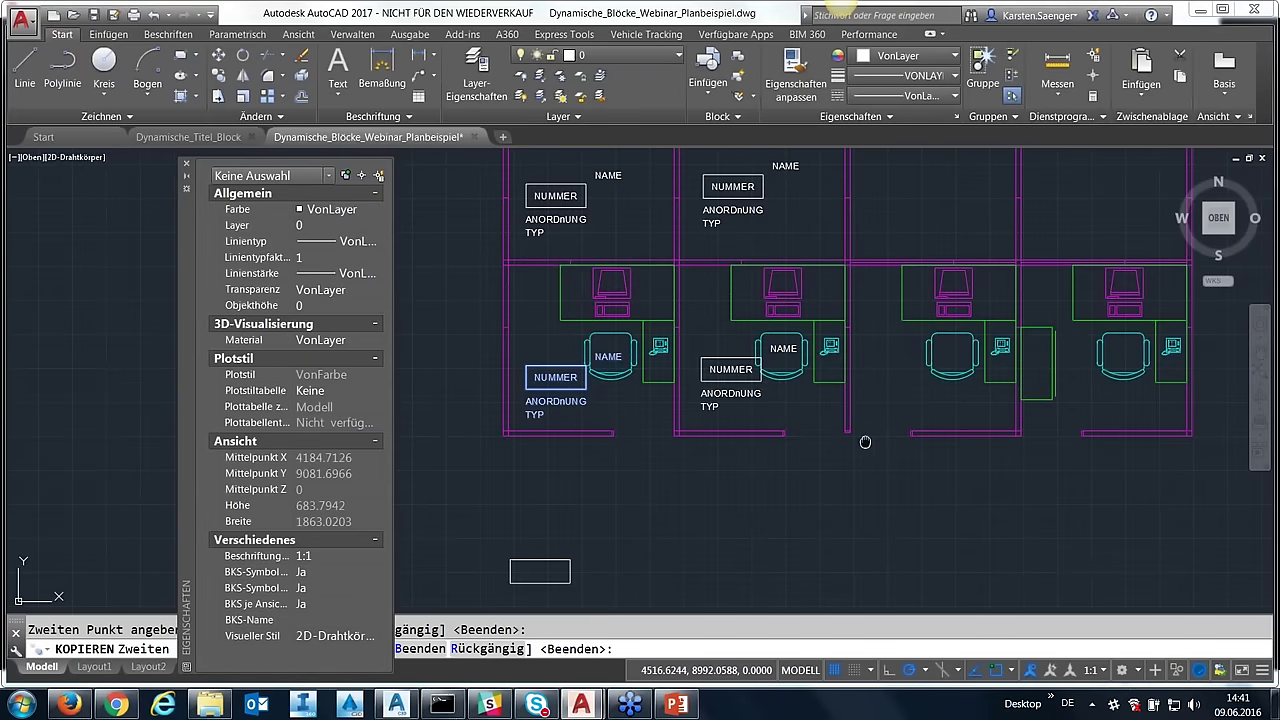
{"action": "middle_click_drag", "start_coordinate": [865, 441], "coordinate": [760, 516]}
{"action": "scroll", "coordinate": [770, 518], "scroll_direction": "down", "scroll_amount": 3}
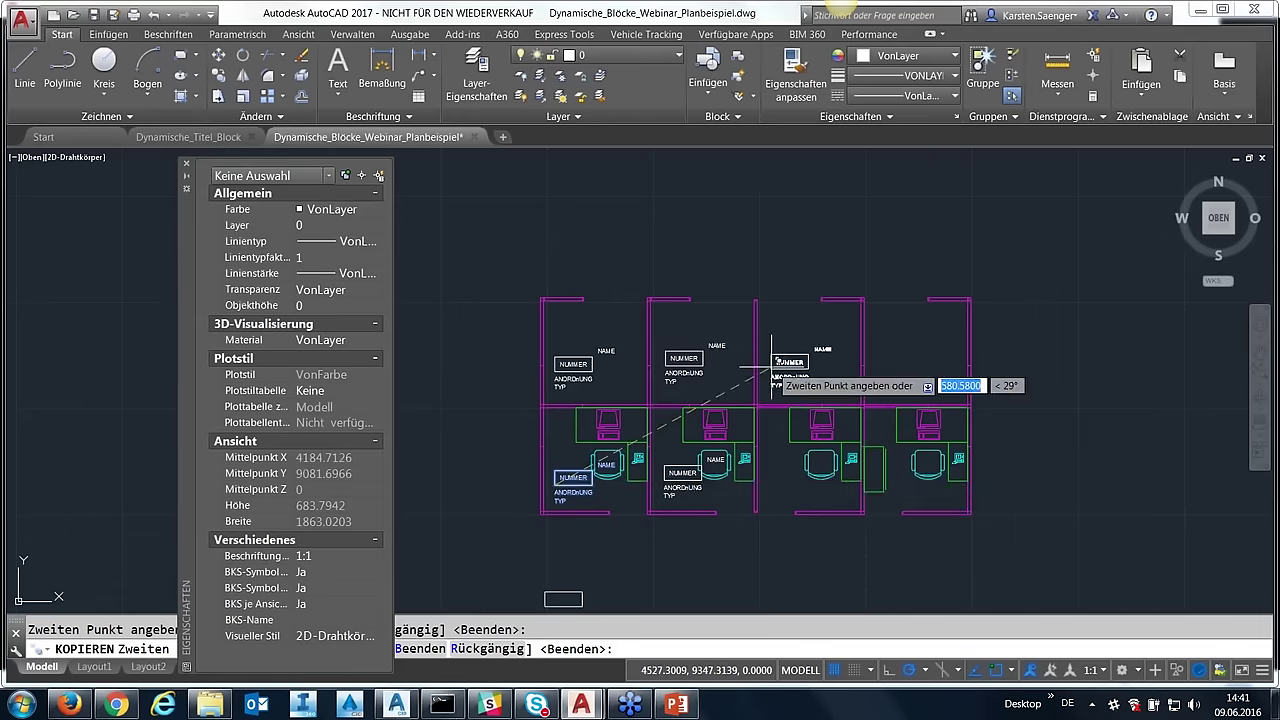
{"action": "left_click", "coordinate": [882, 355]}
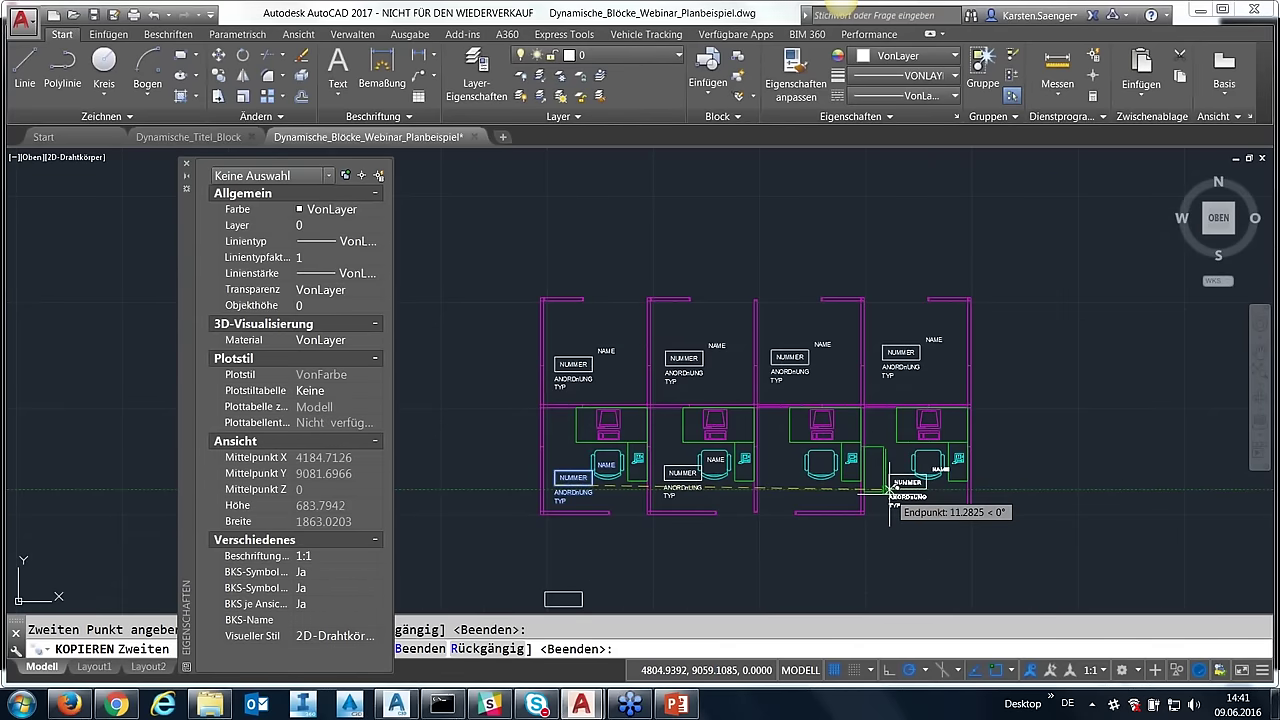
{"action": "left_click", "coordinate": [887, 490]}
{"action": "left_click", "coordinate": [768, 486]}
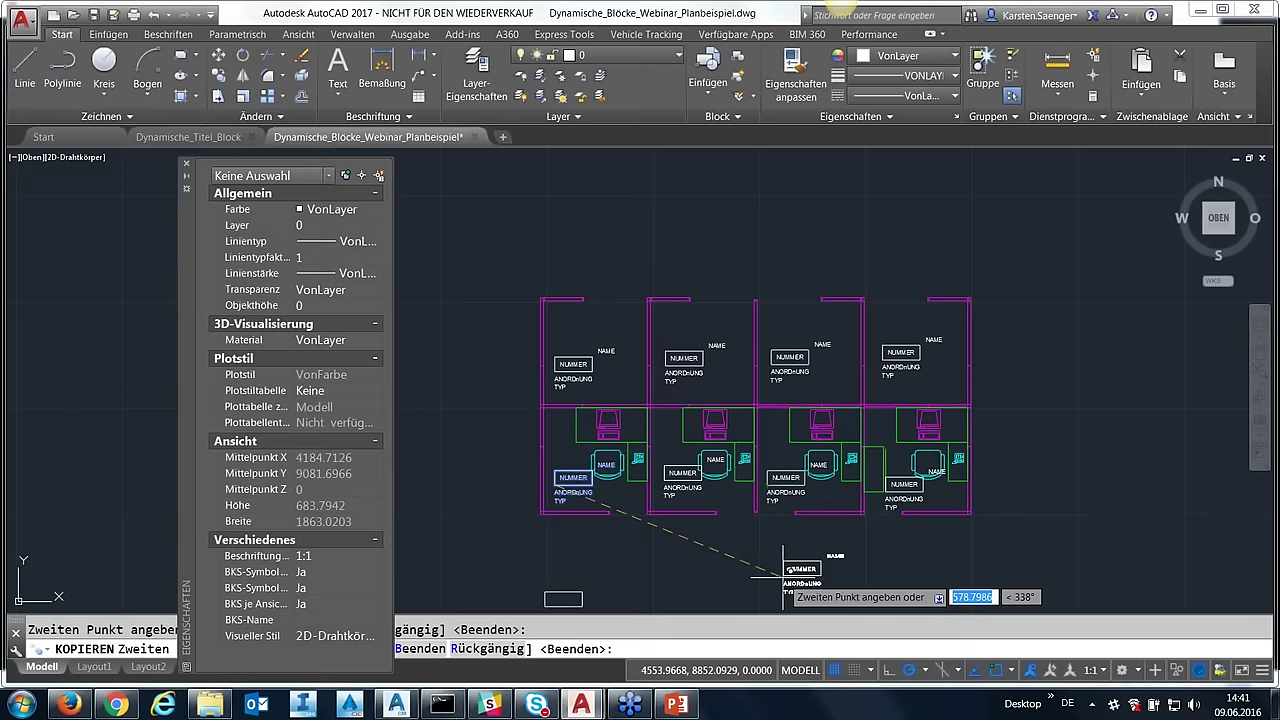
{"action": "key", "text": "Escape"}
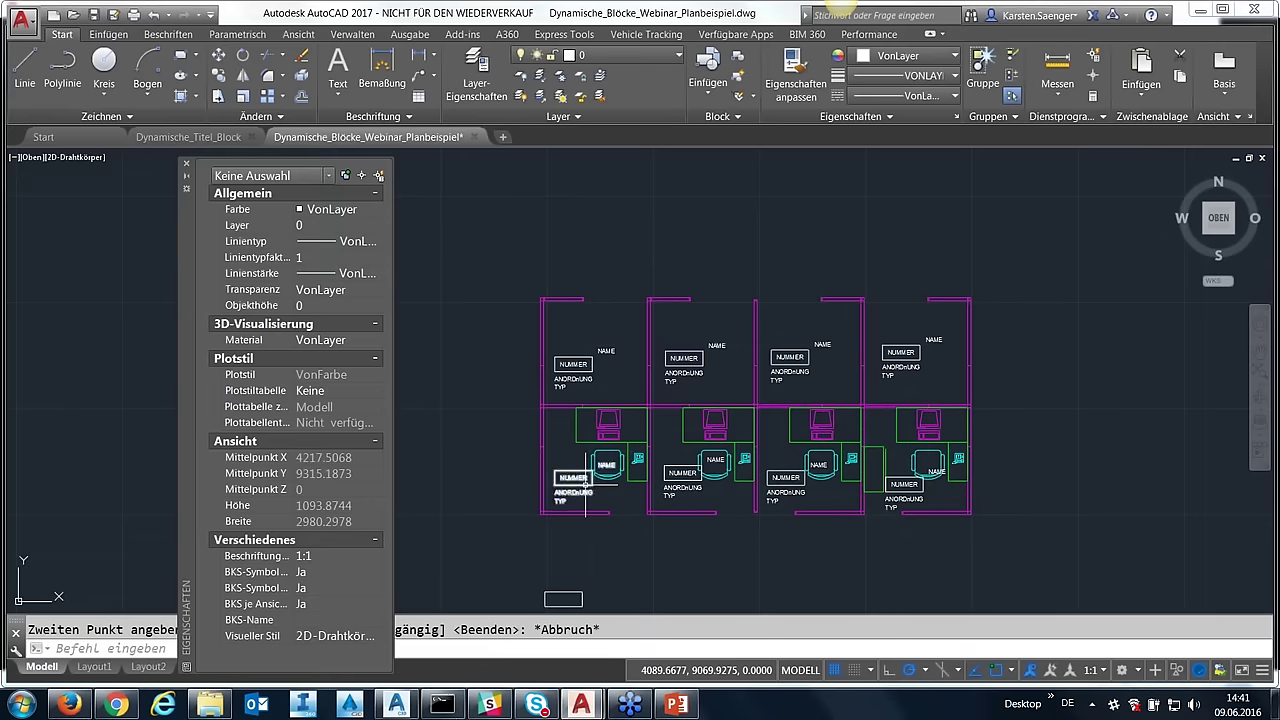
{"action": "left_click", "coordinate": [585, 482]}
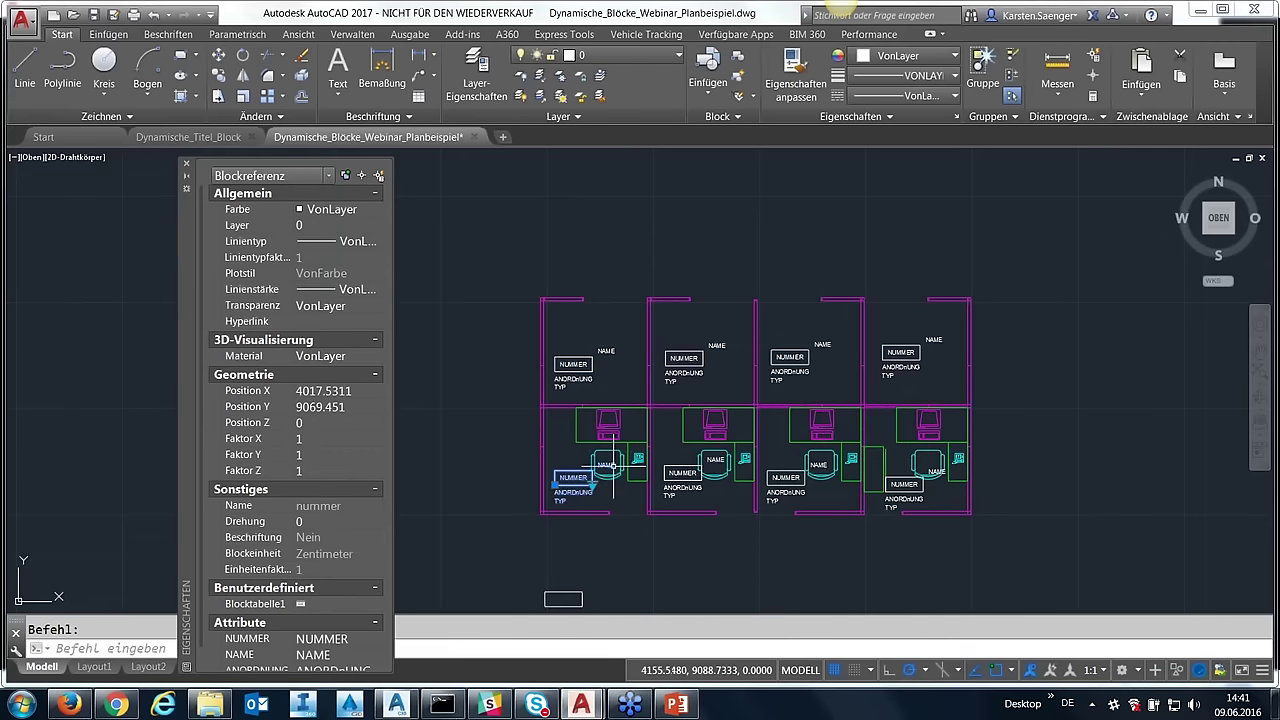
- Set the first lower office tag to 6000 and the first upper office tag to 6001
{"action": "scroll", "coordinate": [603, 492], "scroll_direction": "up", "scroll_amount": 2}
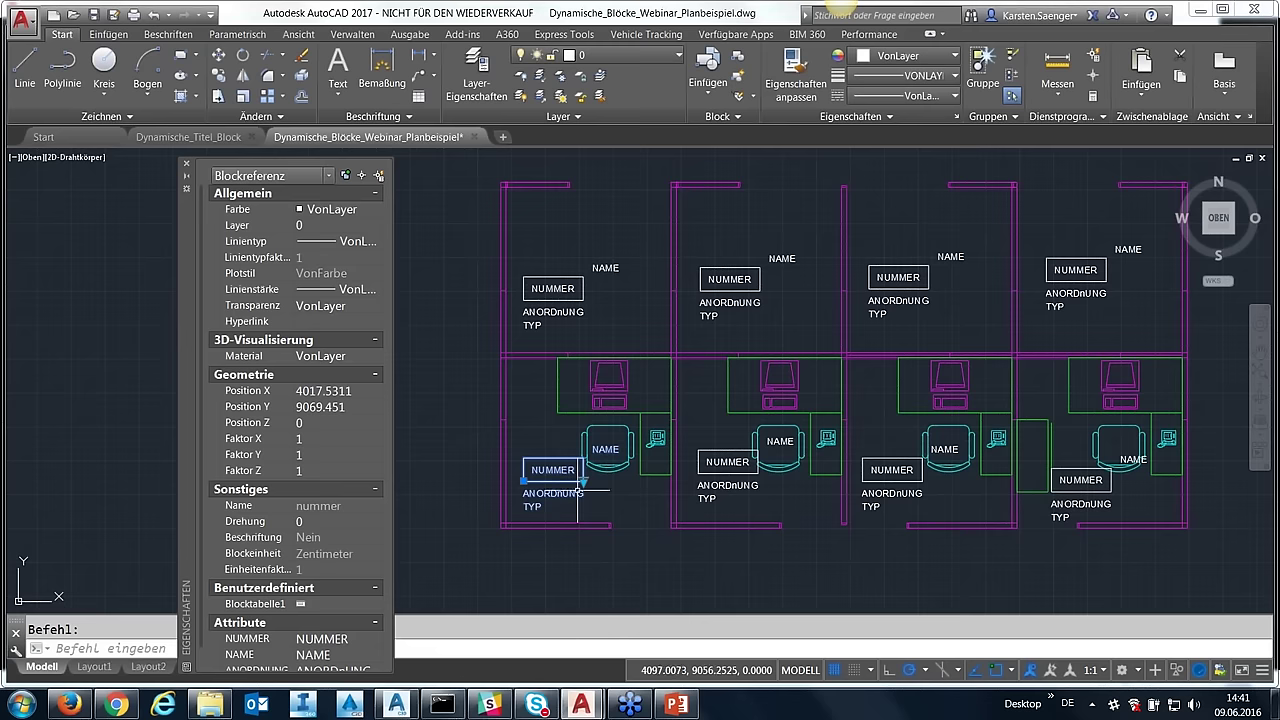
{"action": "left_click", "coordinate": [583, 482]}
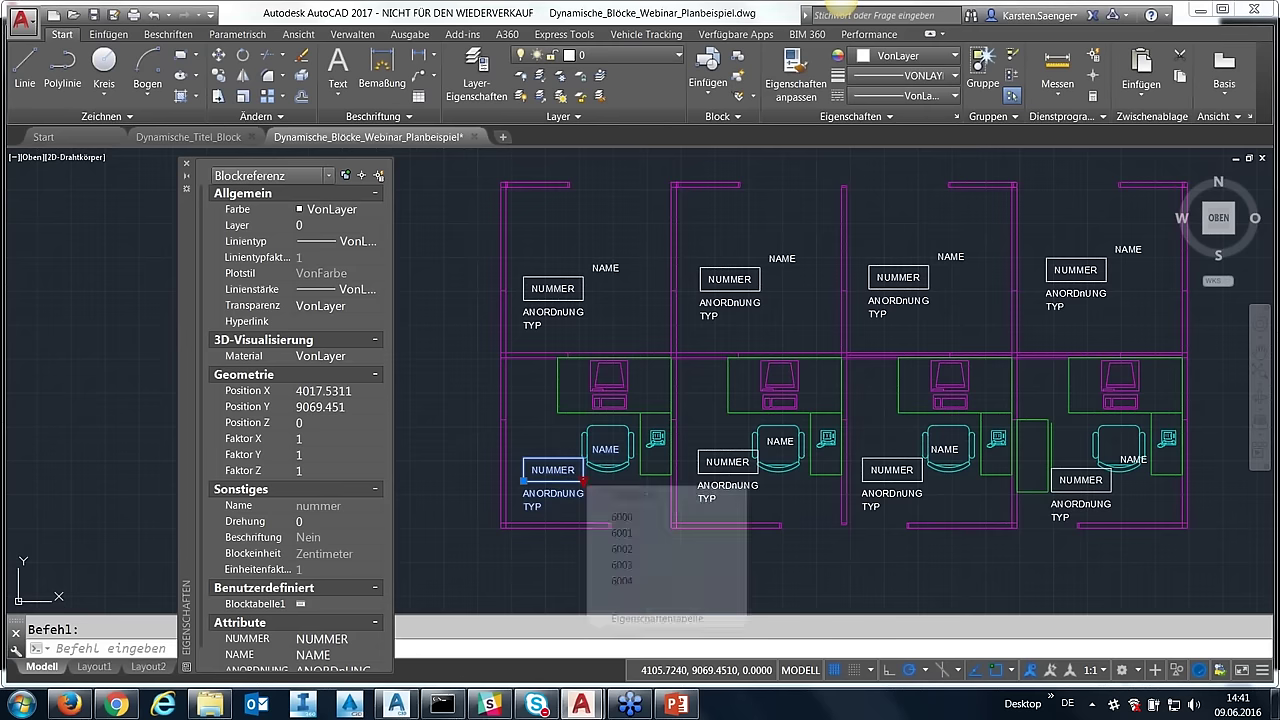
{"action": "left_click", "coordinate": [622, 517]}
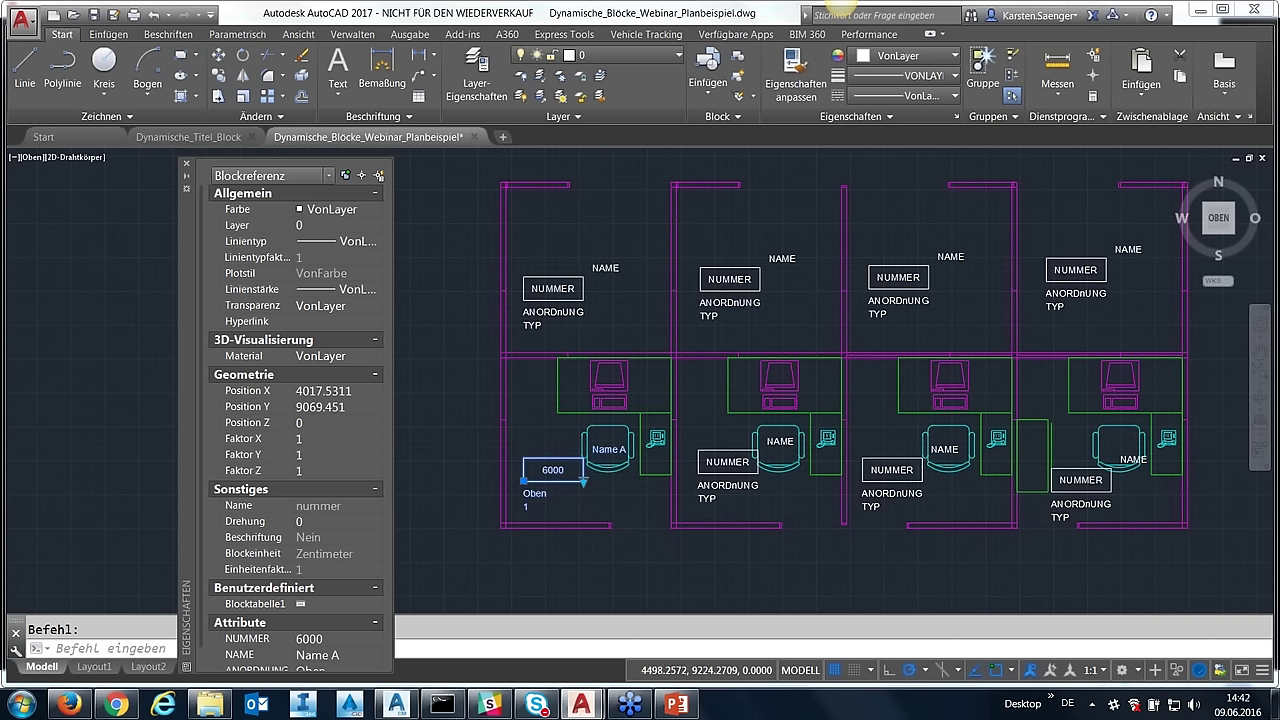
{"action": "scroll", "coordinate": [530, 360], "scroll_direction": "down", "scroll_amount": 2}
{"action": "left_click", "coordinate": [549, 322]}
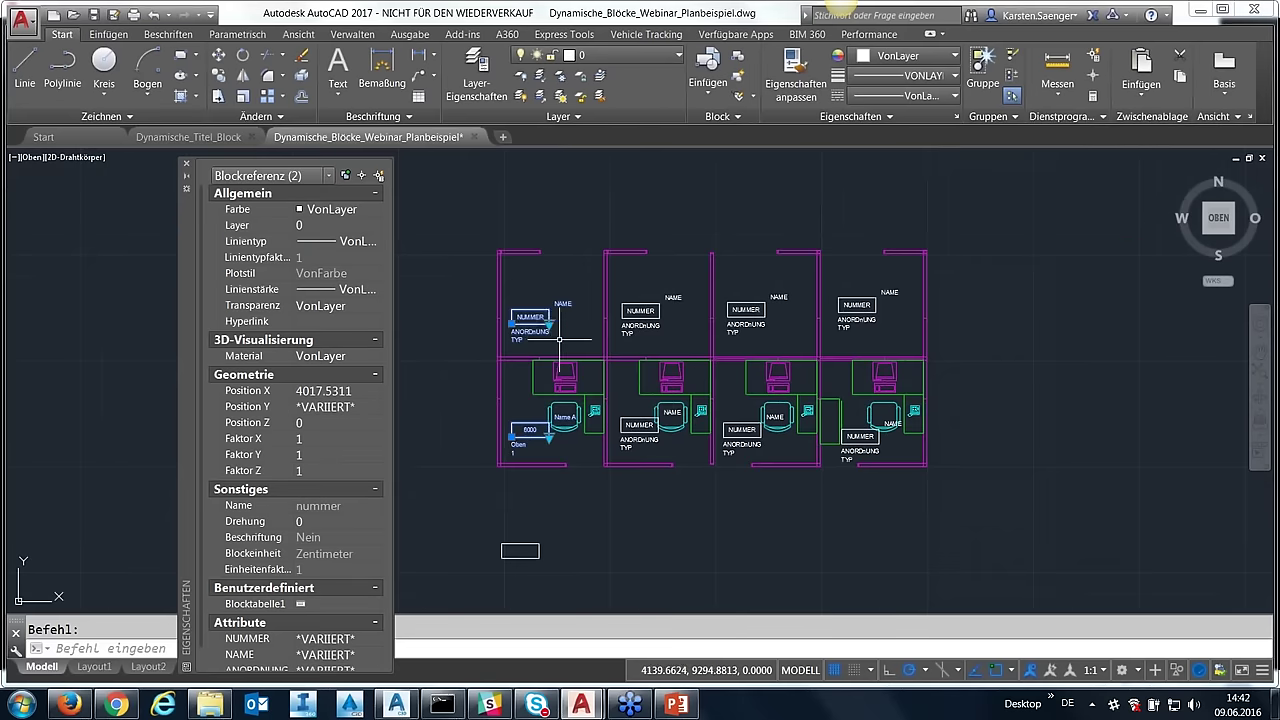
{"action": "left_click", "coordinate": [549, 322]}
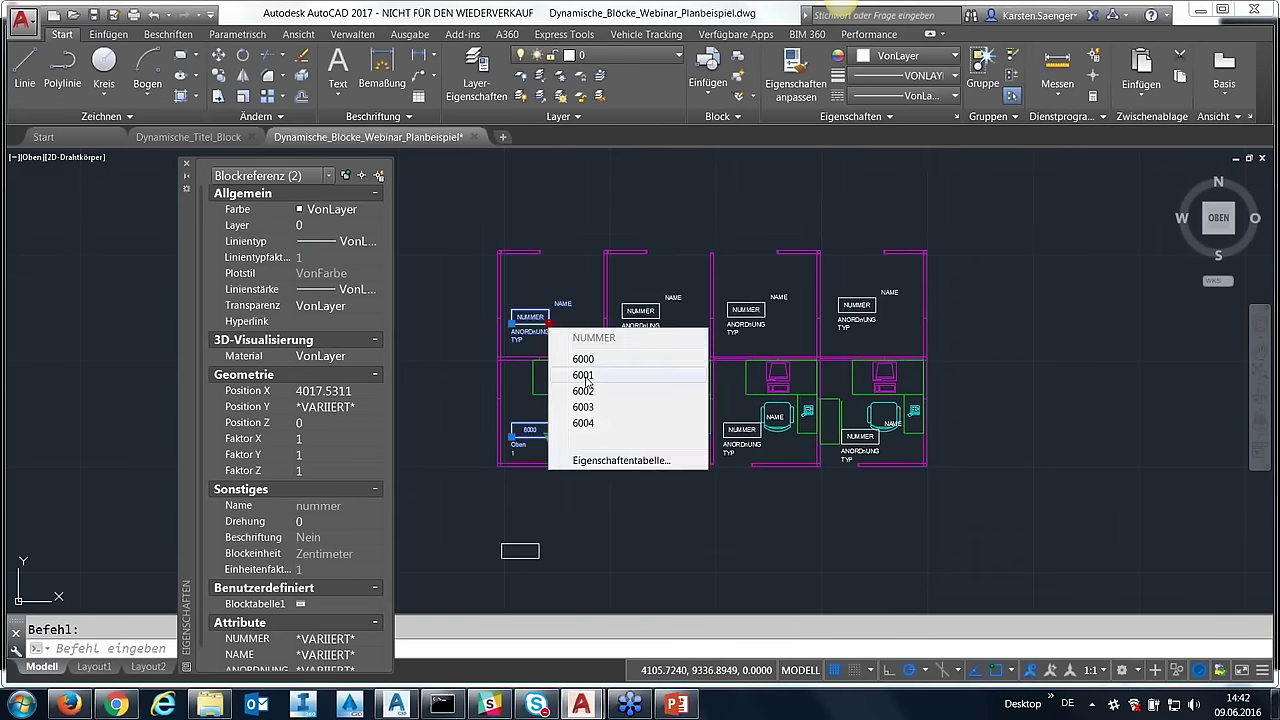
{"action": "left_click", "coordinate": [590, 378]}
- Set the second upper office tag to room number 6002
{"action": "left_click", "coordinate": [648, 326]}
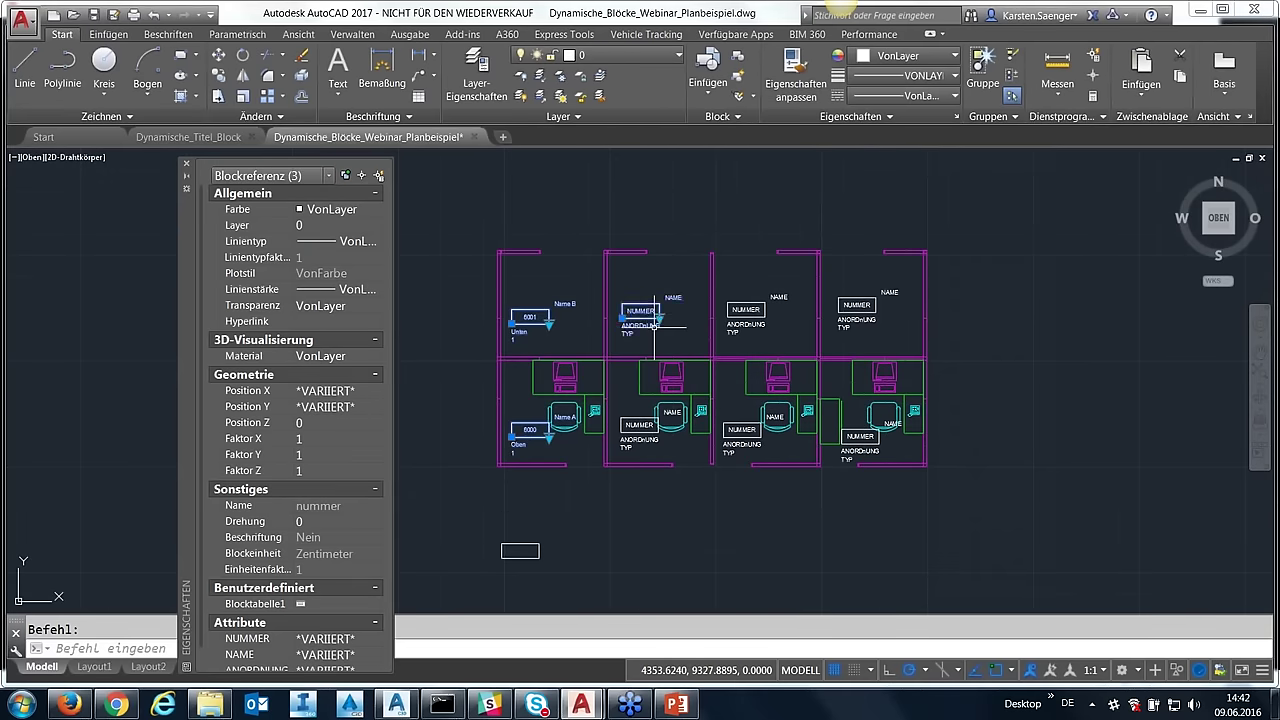
{"action": "key", "text": "Escape"}
{"action": "left_click", "coordinate": [651, 322]}
{"action": "key", "text": "Escape"}
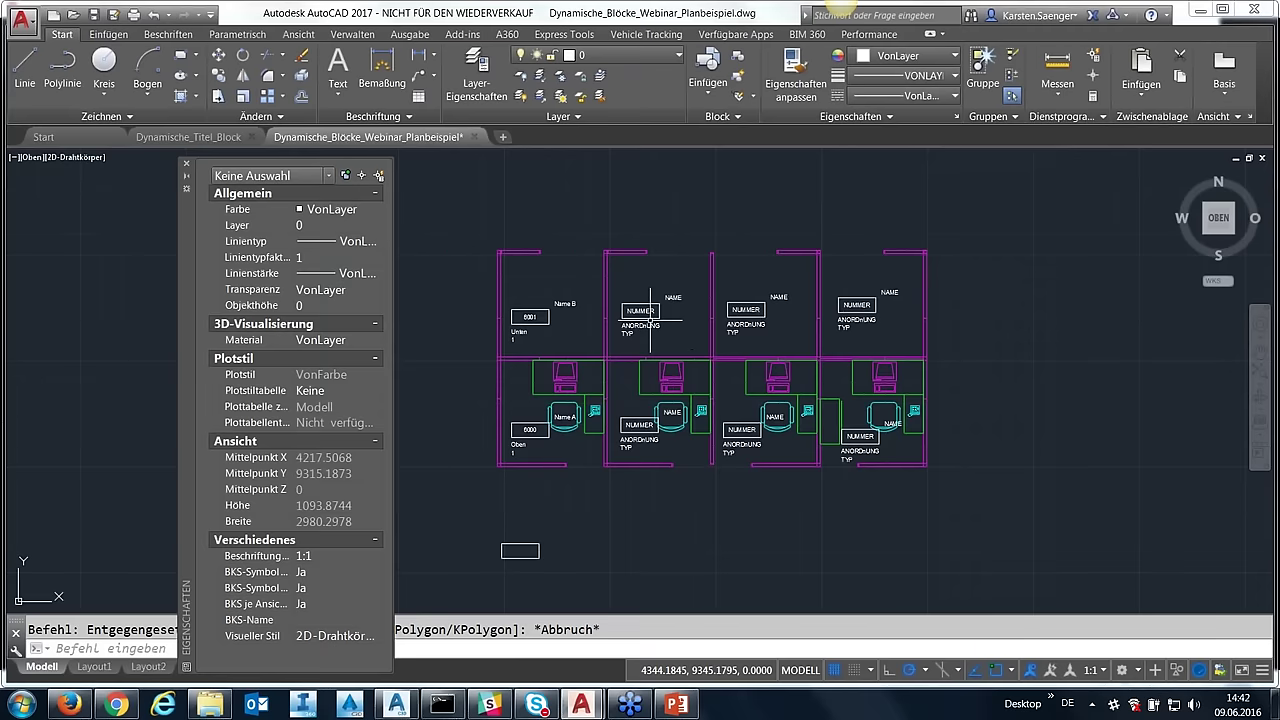
{"action": "left_click", "coordinate": [651, 326]}
{"action": "left_click", "coordinate": [657, 319]}
{"action": "left_click", "coordinate": [705, 381]}
{"action": "key", "text": "Escape"}
- Set the second lower office tag to room number 6003
{"action": "left_click", "coordinate": [641, 440]}
{"action": "key", "text": "Escape"}
{"action": "left_click", "coordinate": [641, 440]}
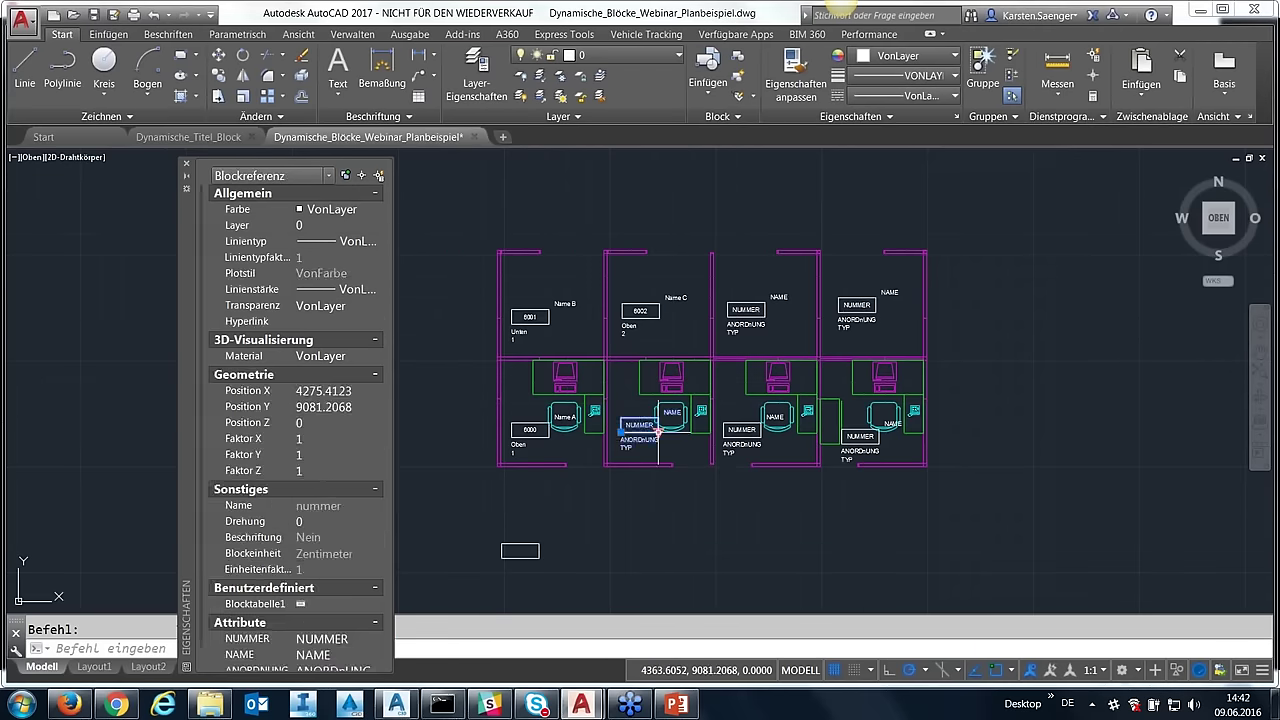
{"action": "left_click", "coordinate": [657, 433]}
{"action": "left_click", "coordinate": [697, 514]}
{"action": "key", "text": "Escape"}
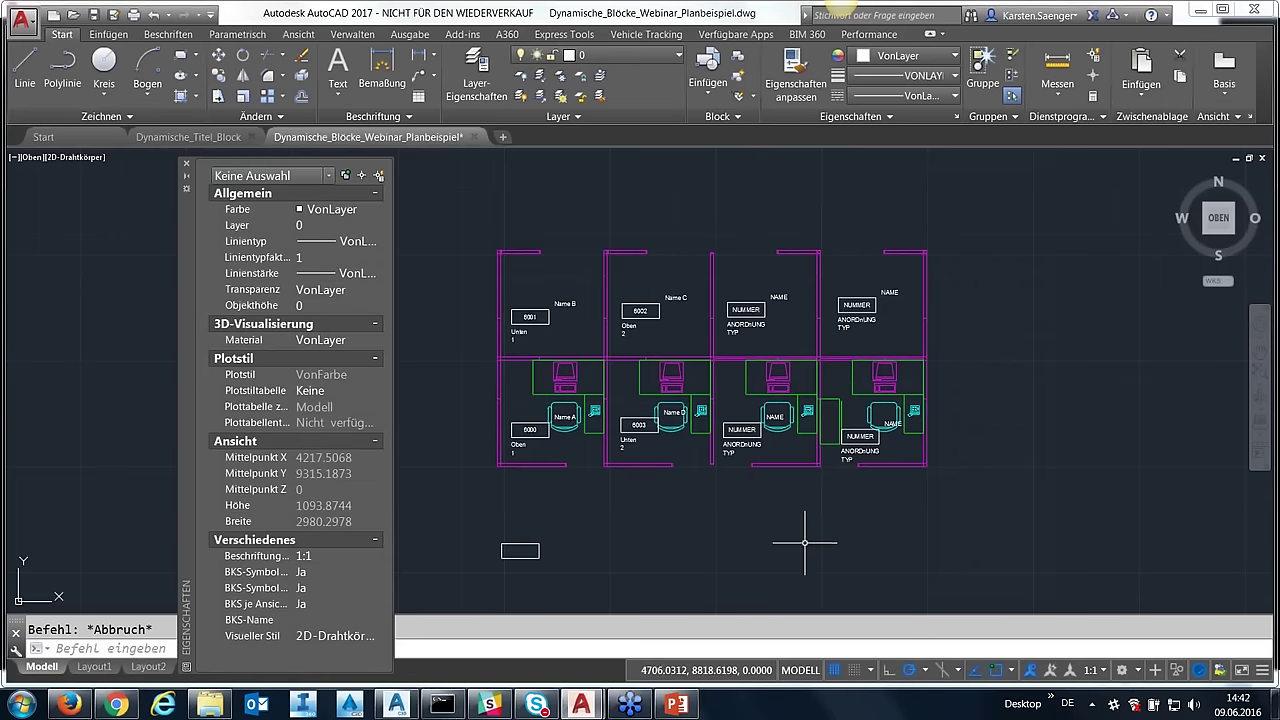
{"action": "scroll", "coordinate": [804, 537], "scroll_direction": "up", "scroll_amount": 2}
{"action": "scroll", "coordinate": [786, 522], "scroll_direction": "down", "scroll_amount": 3}
{"action": "middle_click_drag", "start_coordinate": [643, 522], "coordinate": [678, 532]}
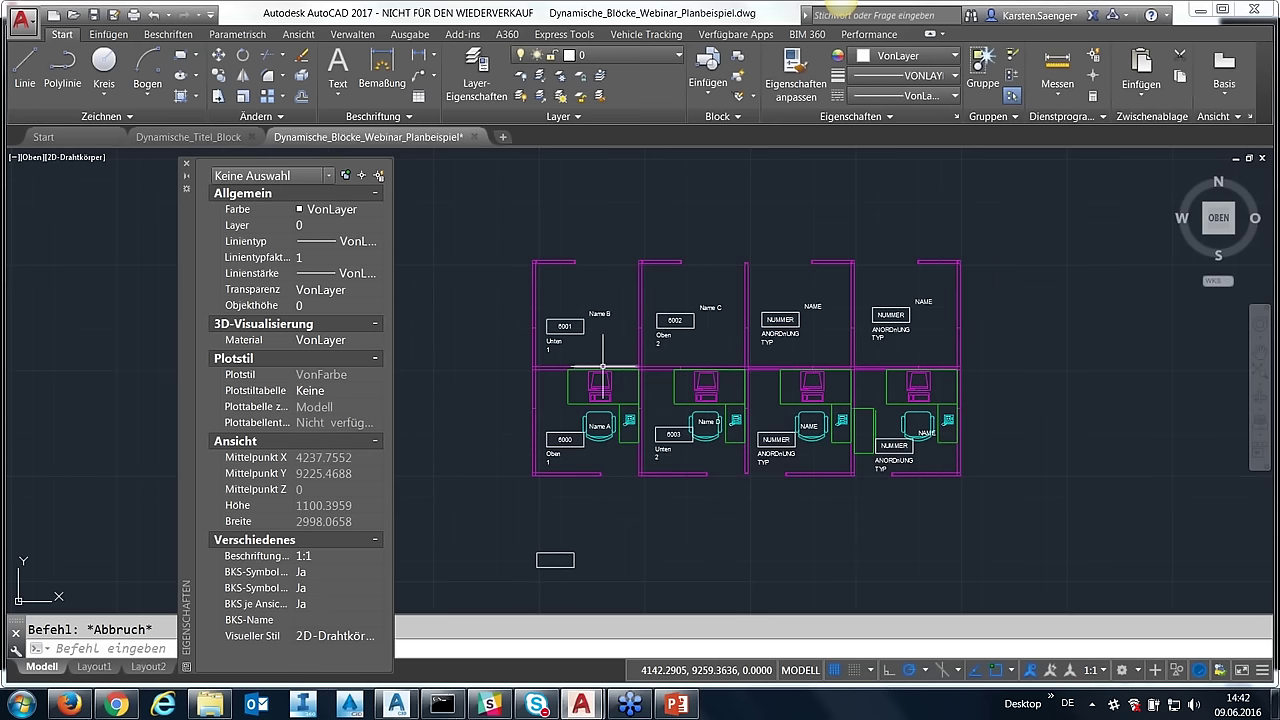
{"action": "middle_click_drag", "start_coordinate": [733, 450], "coordinate": [700, 474]}
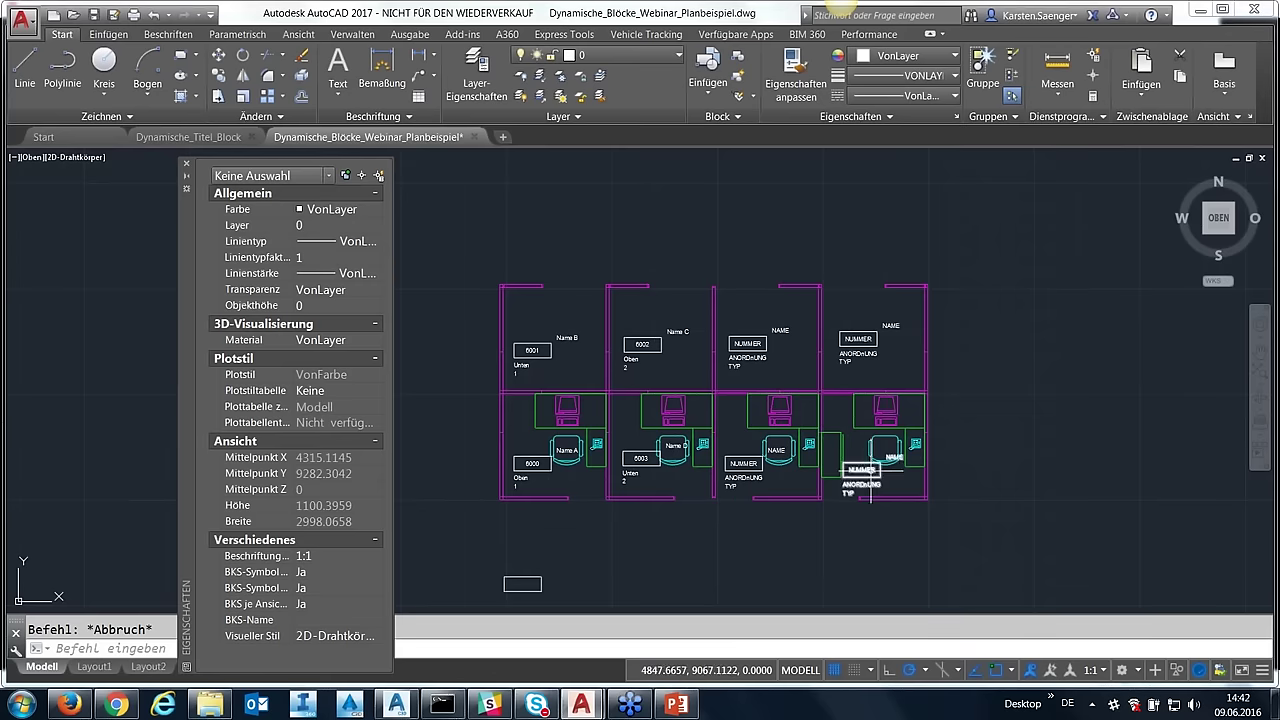
{"action": "left_click", "coordinate": [208, 140]}
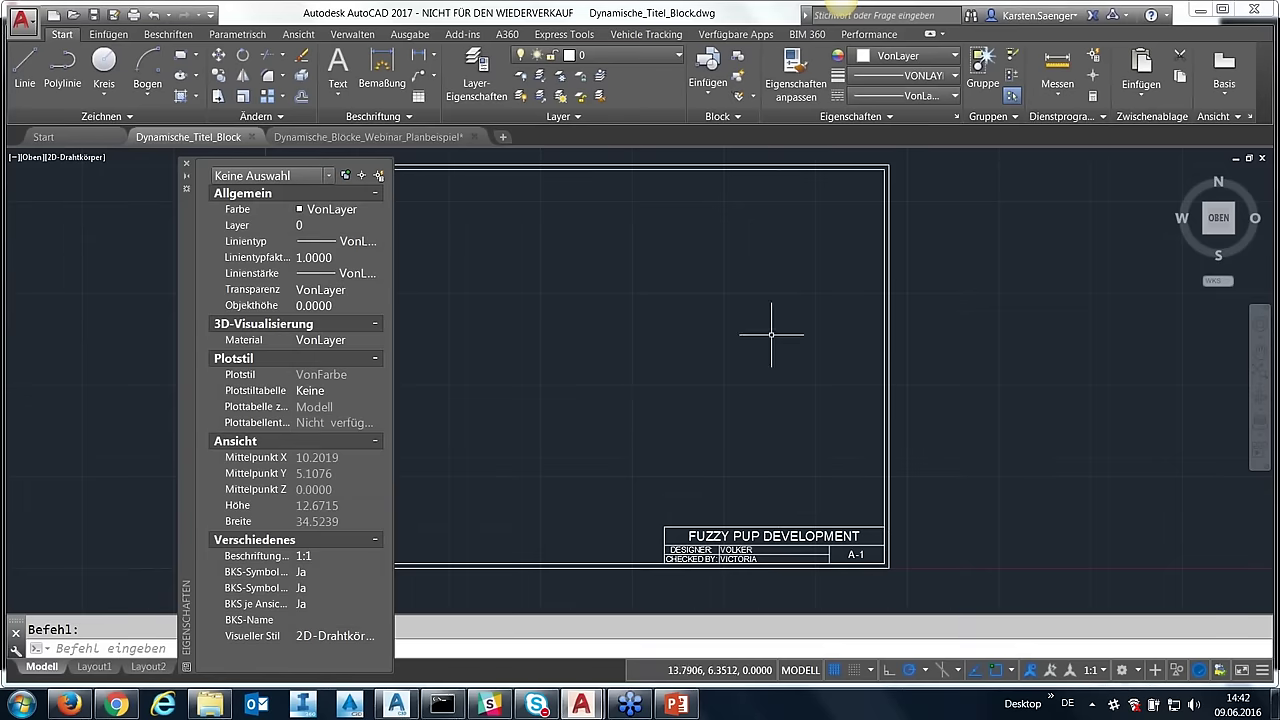
{"action": "mouse_move", "coordinate": [788, 377]}
{"action": "middle_mouse_down"}
{"action": "mouse_move", "coordinate": [907, 385]}
{"action": "mouse_move", "coordinate": [974, 371]}
{"action": "middle_mouse_up"}
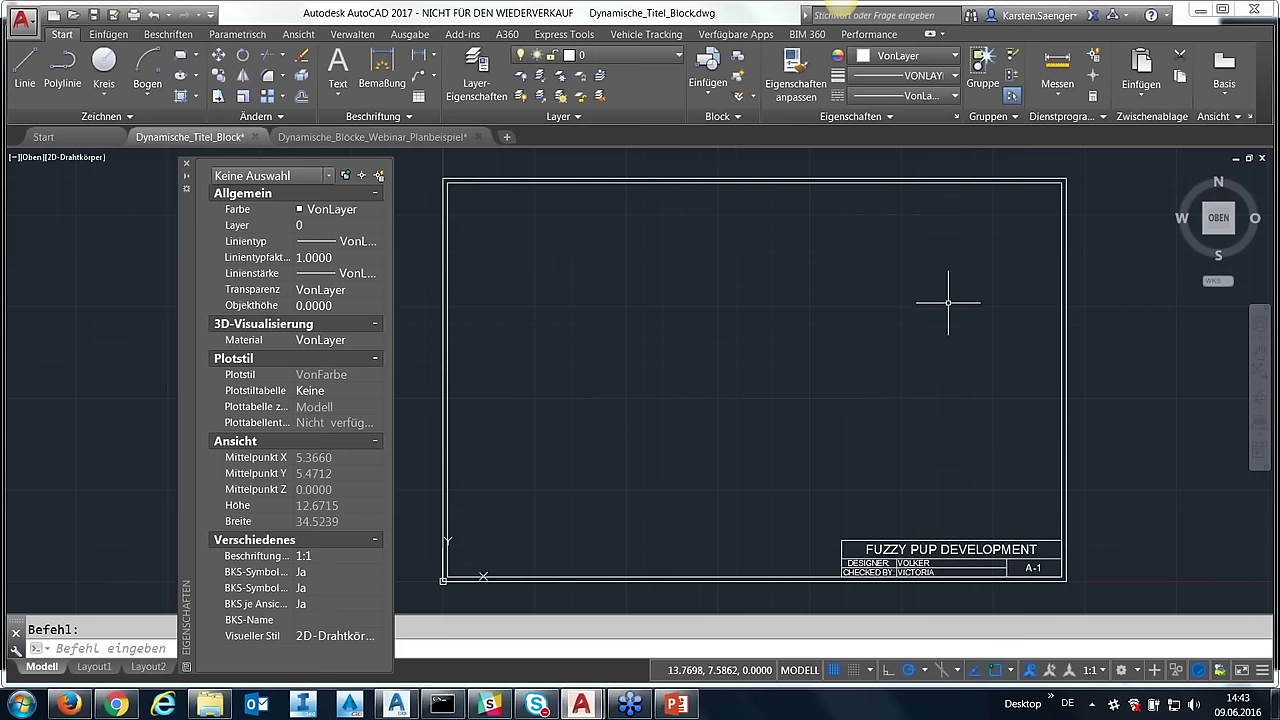
{"action": "left_click", "coordinate": [916, 541]}
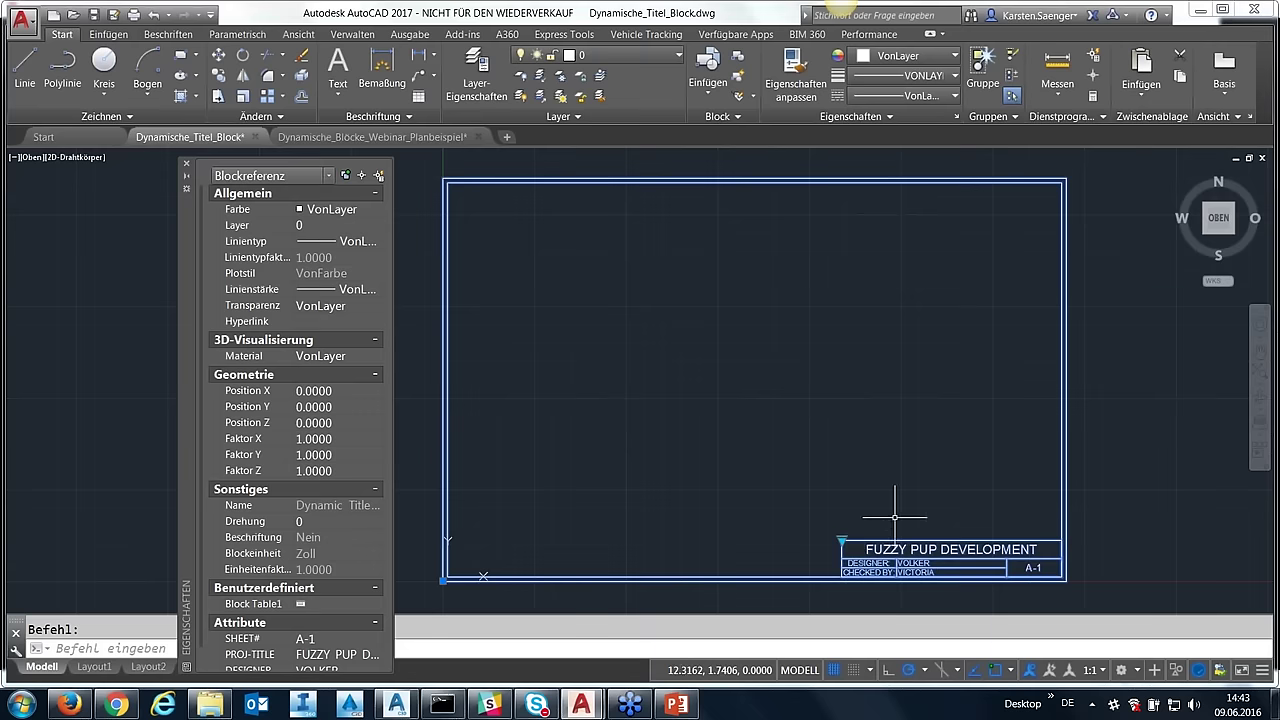
{"action": "left_click", "coordinate": [842, 541]}
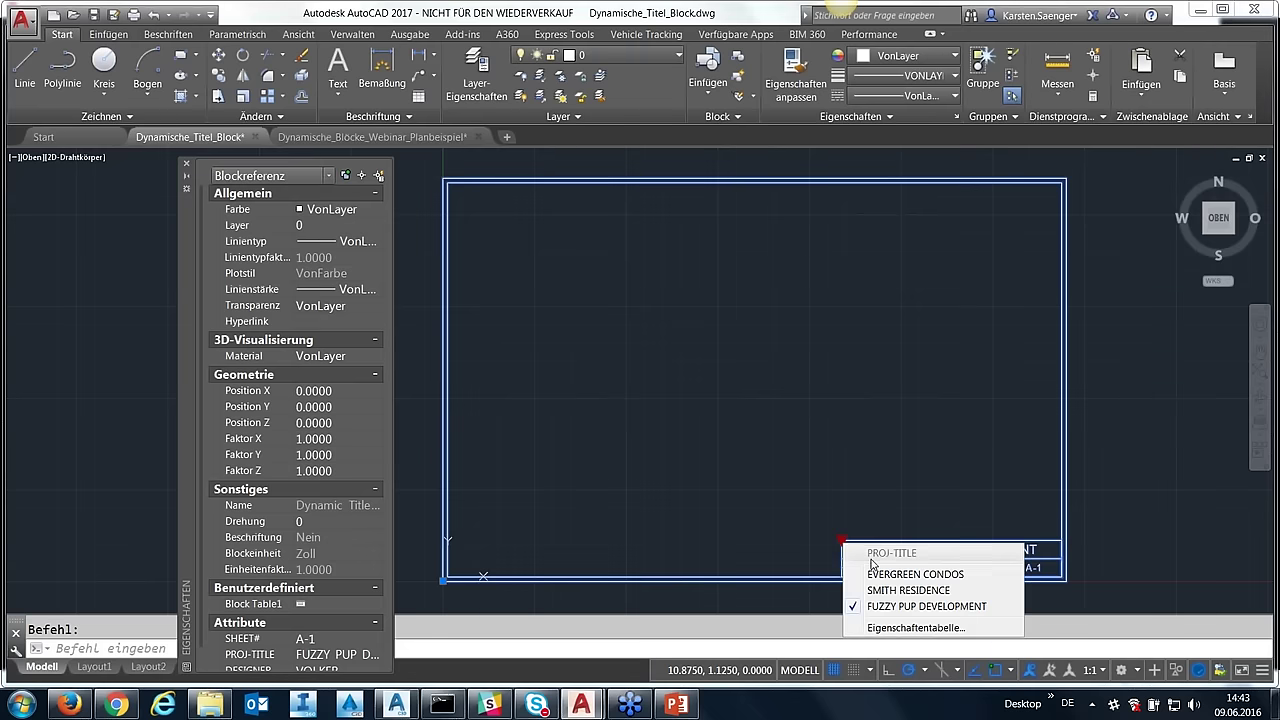
{"action": "left_click", "coordinate": [885, 574]}
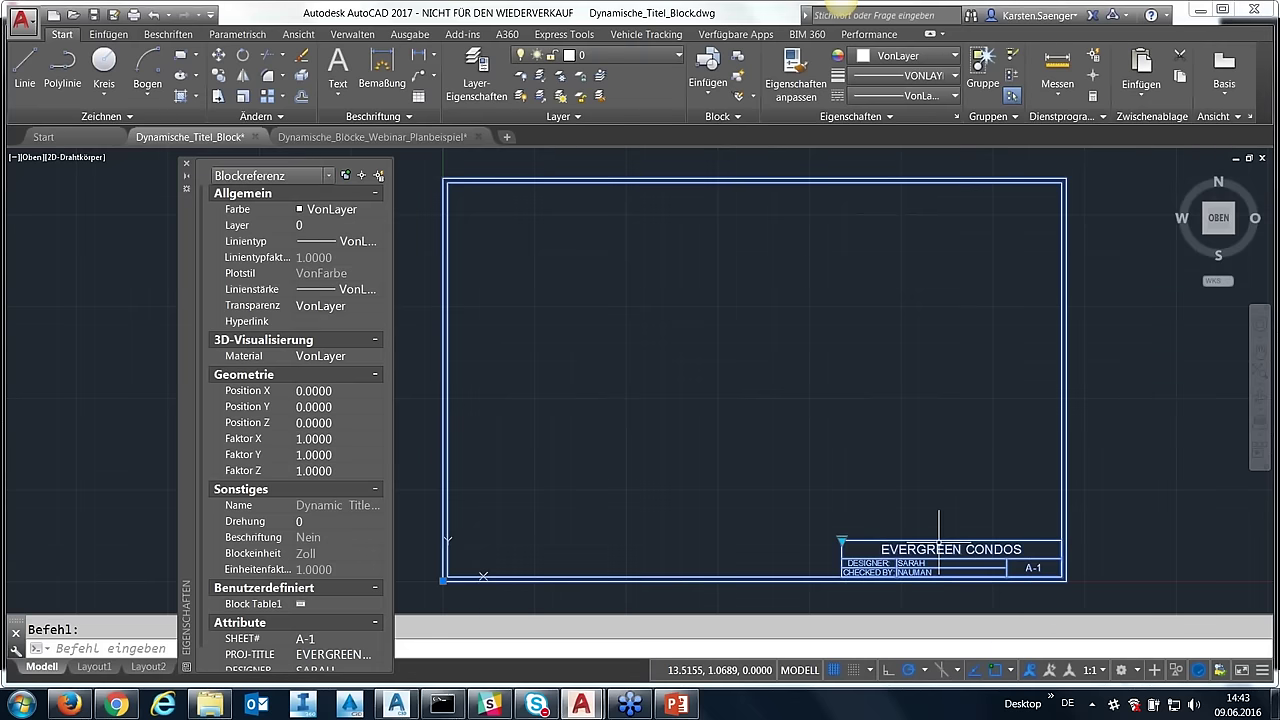
{"action": "left_click", "coordinate": [845, 541]}
{"action": "left_click", "coordinate": [912, 545]}
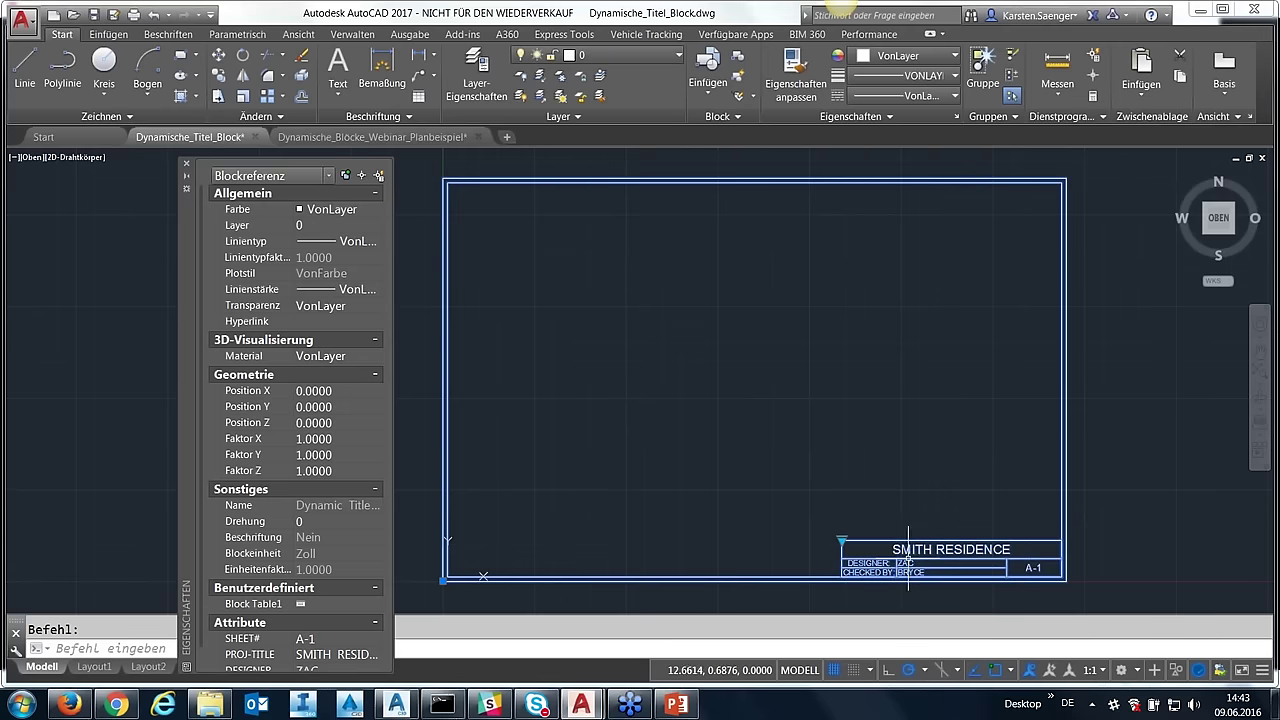
{"action": "left_click", "coordinate": [842, 541]}
{"action": "left_click", "coordinate": [898, 605]}
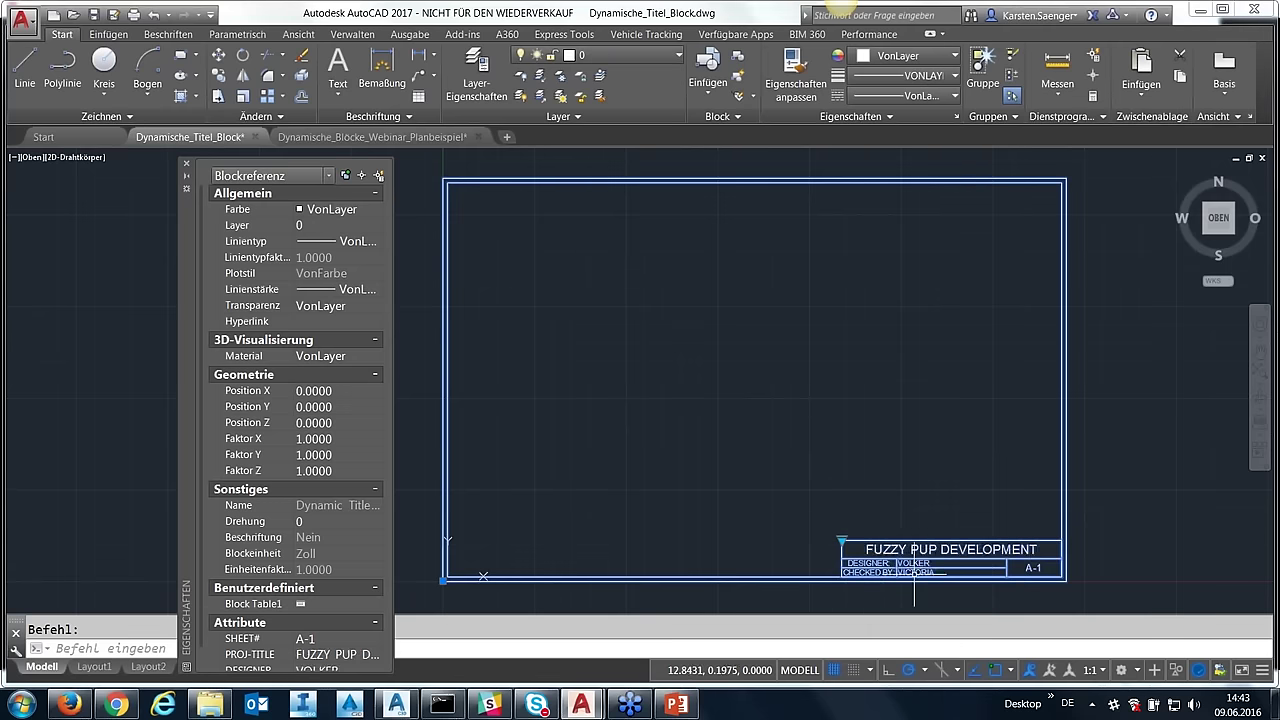
{"action": "key", "text": "Escape"}
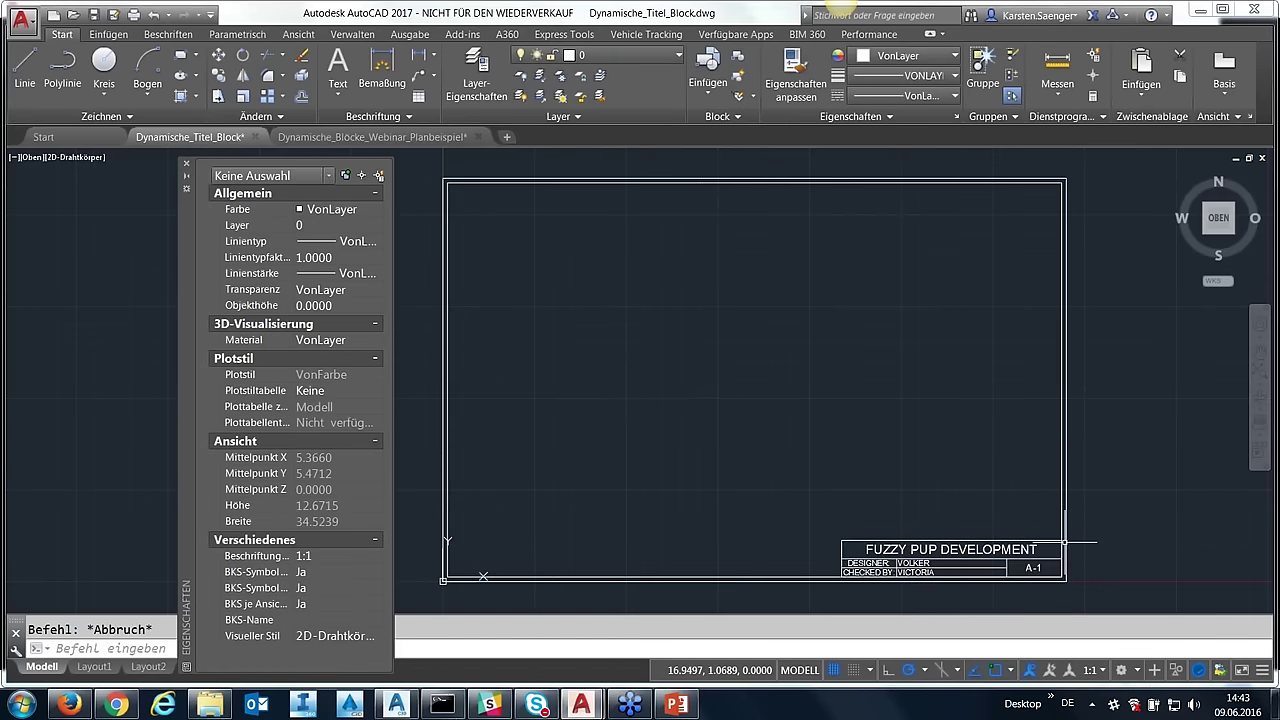
{"action": "left_click", "coordinate": [1066, 543]}
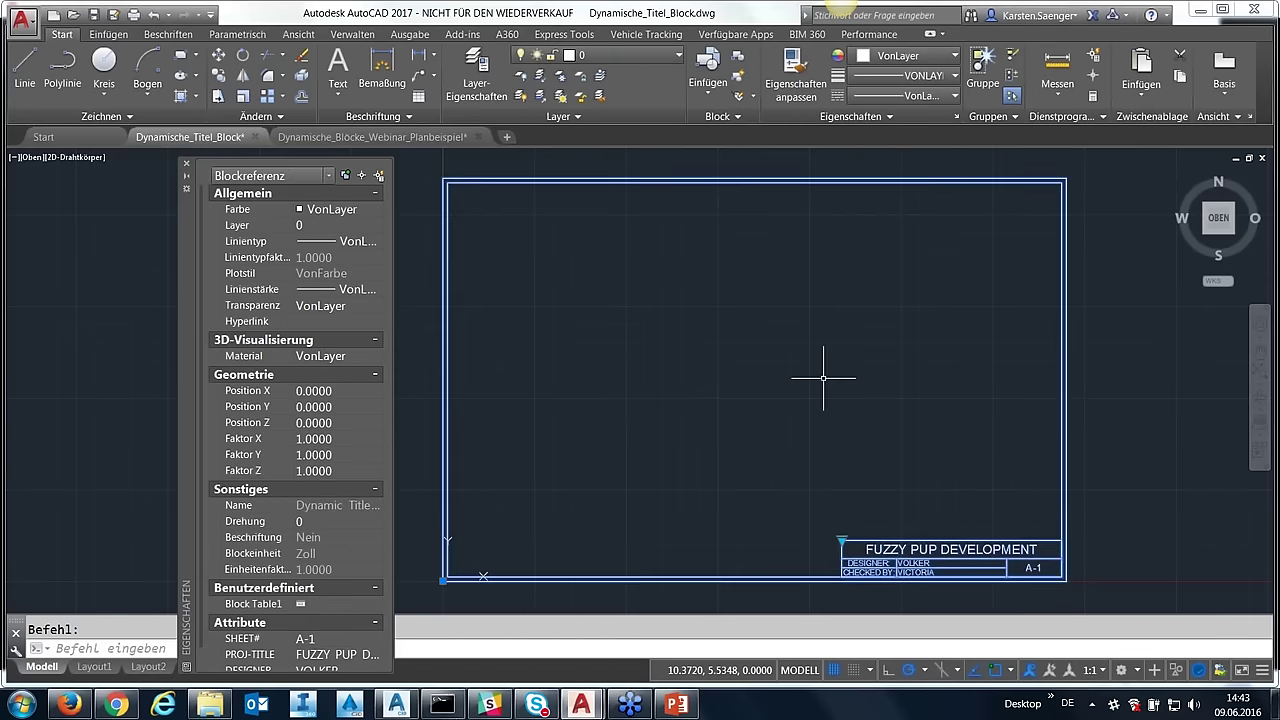
{"action": "type", "text": "bb"}
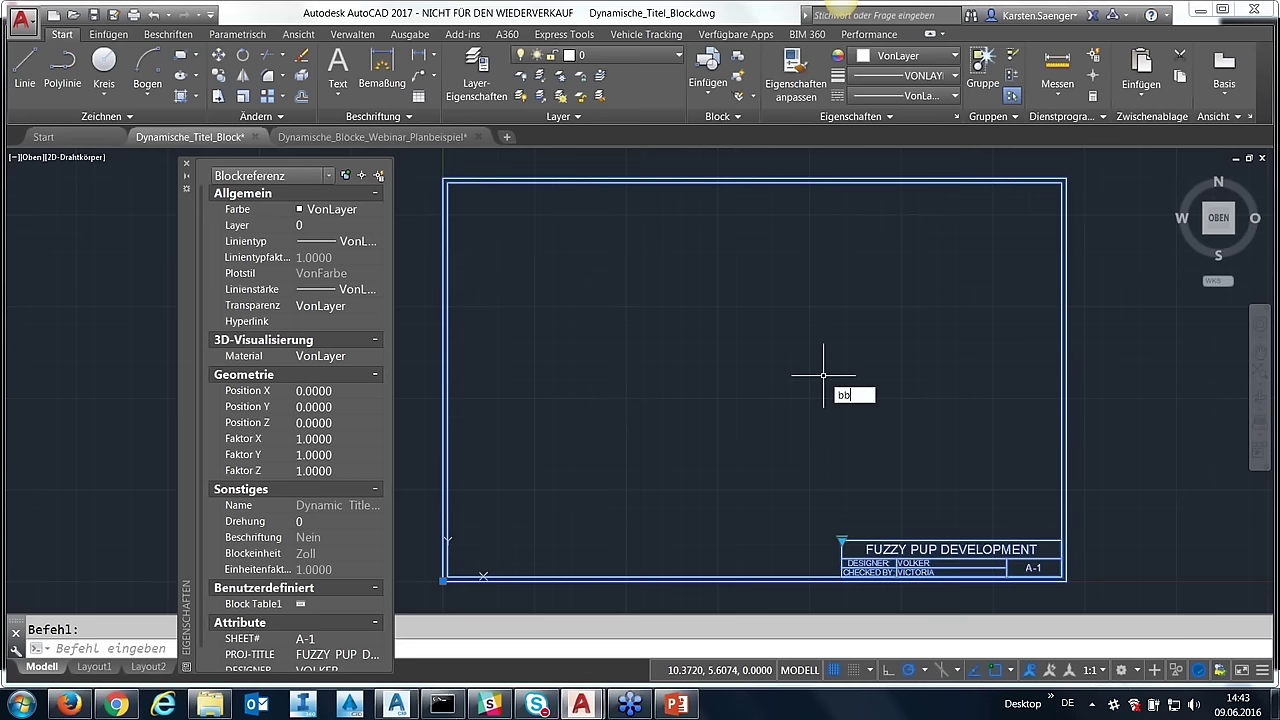
- Open the title block definition in the Block Editor
{"action": "key", "text": "Return"}
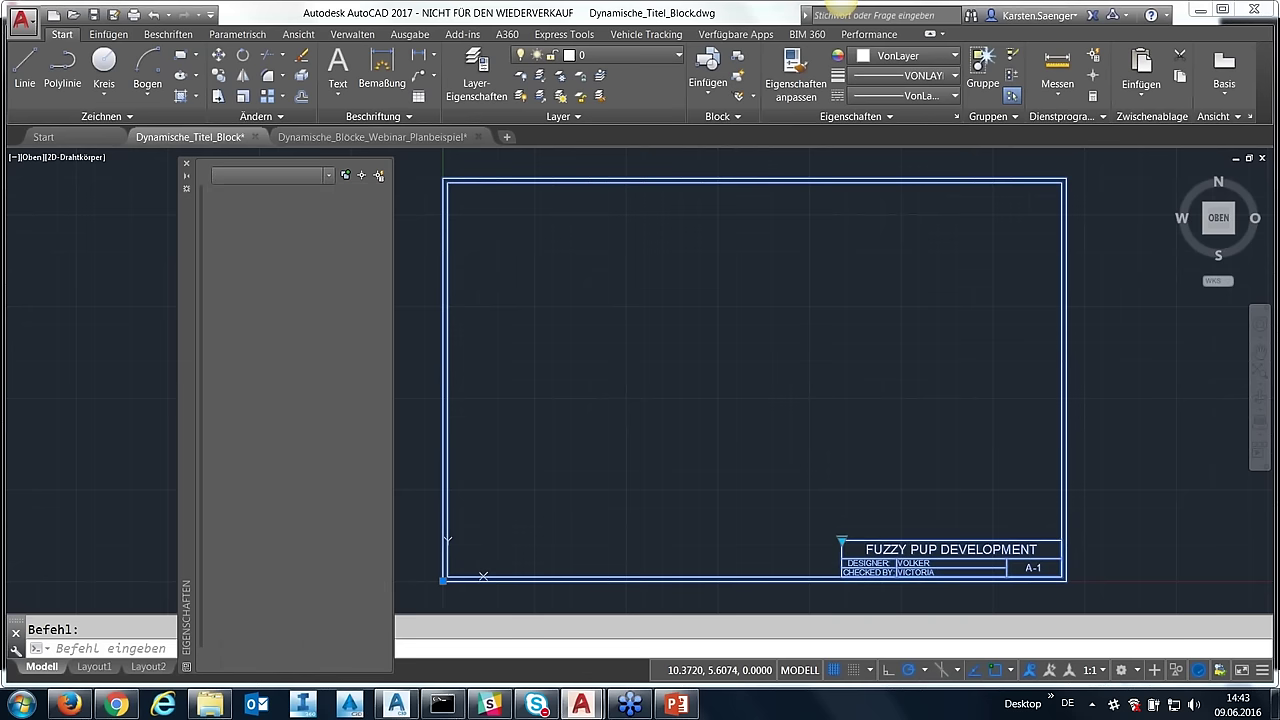
{"action": "left_click", "coordinate": [642, 456]}
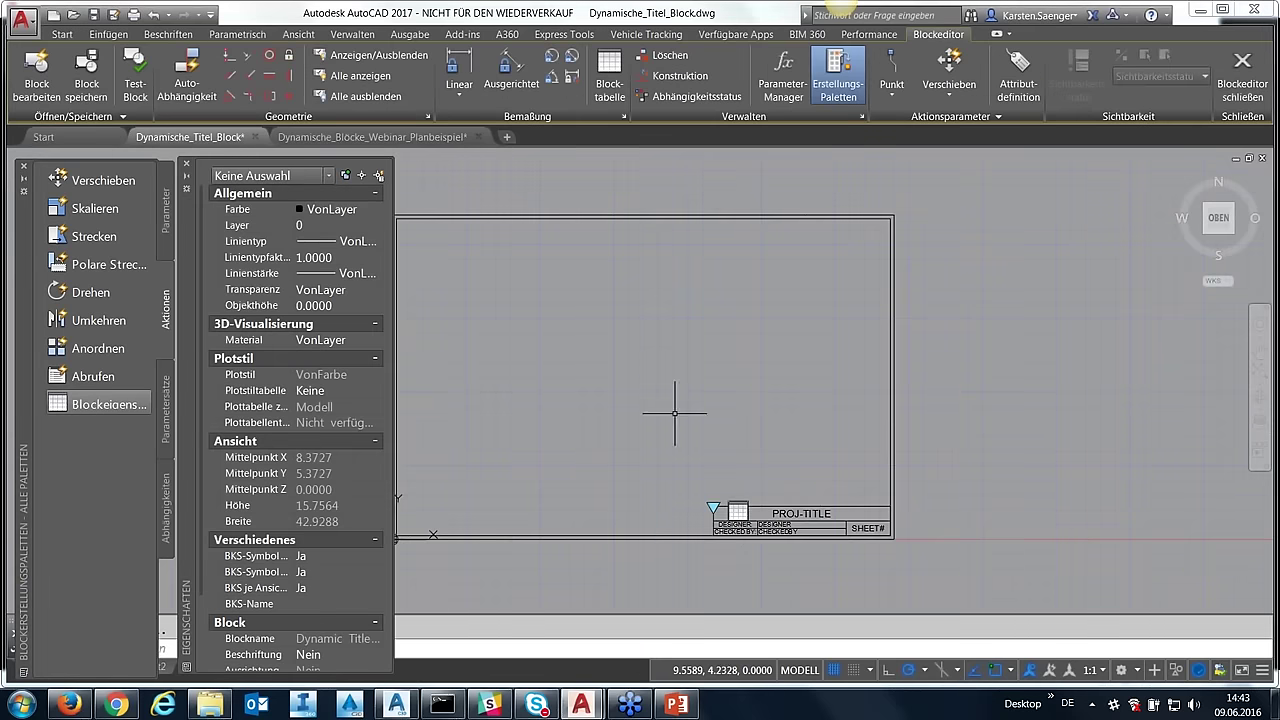
{"action": "middle_click_drag", "start_coordinate": [675, 412], "coordinate": [767, 420]}
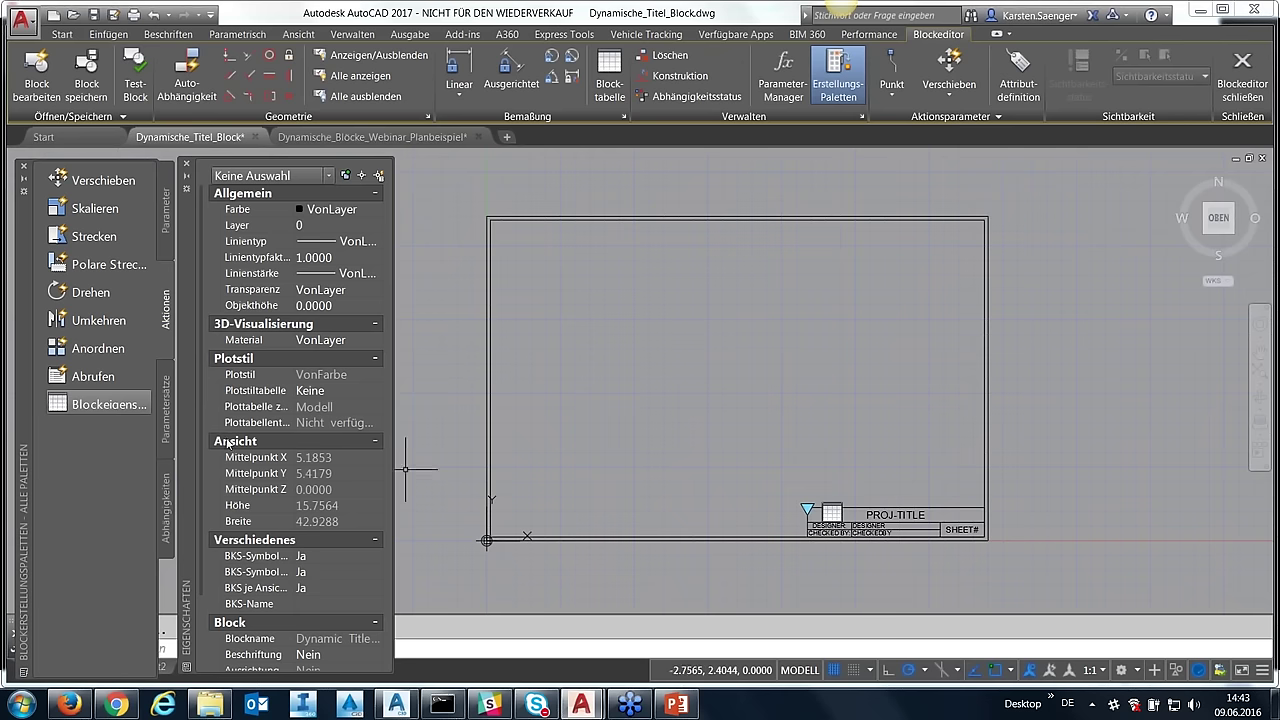
- Add visibility parameter Sichtbarkeit1 at the right end of the title row
{"action": "left_click", "coordinate": [168, 243]}
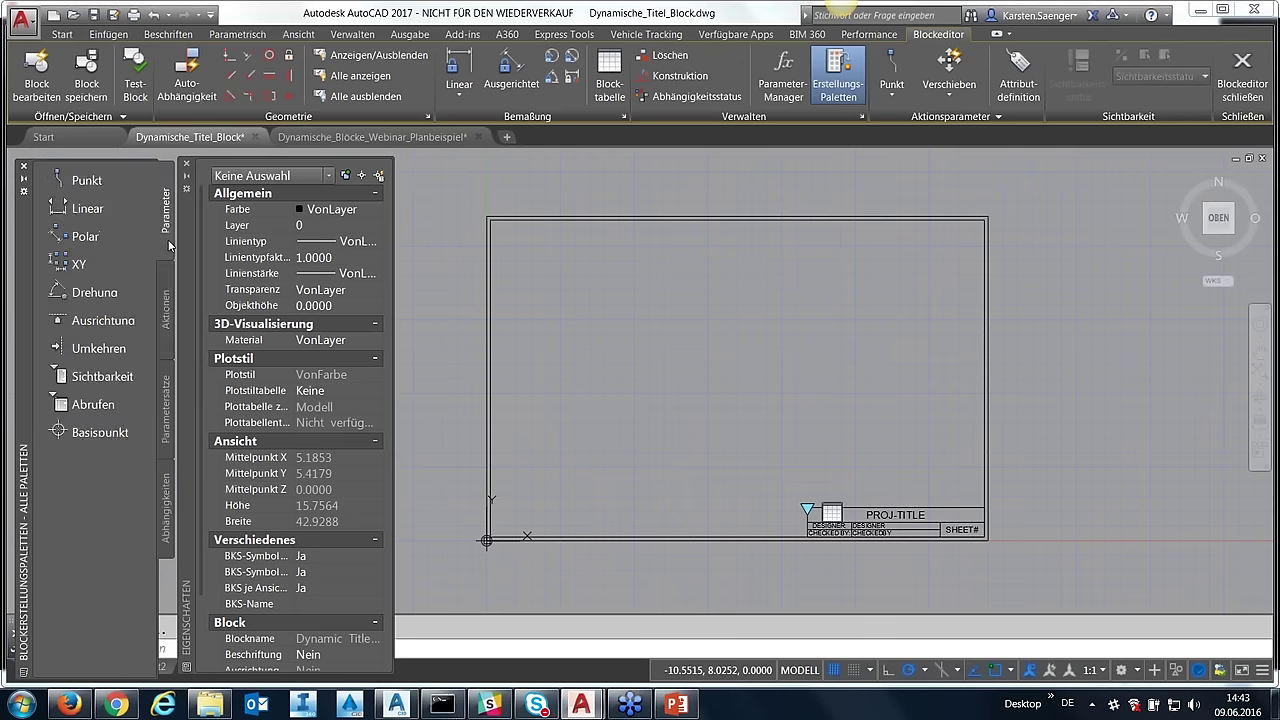
{"action": "left_click", "coordinate": [100, 376]}
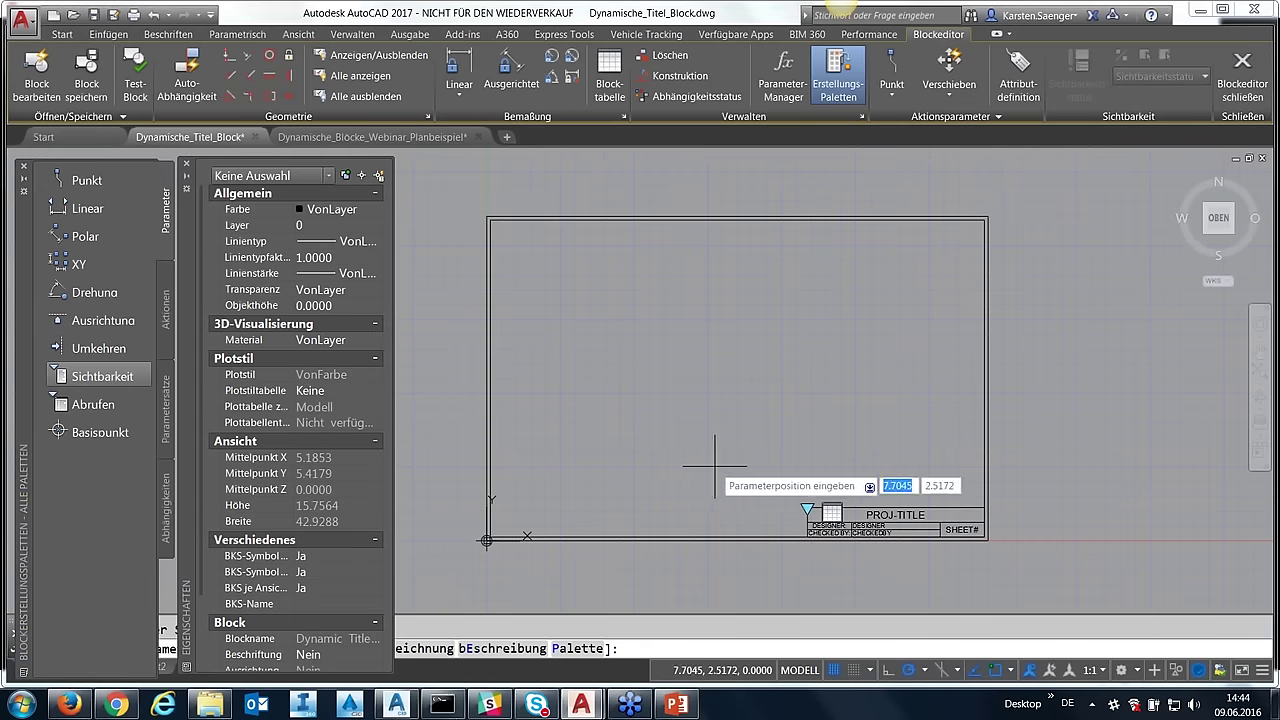
{"action": "left_click", "coordinate": [985, 508]}
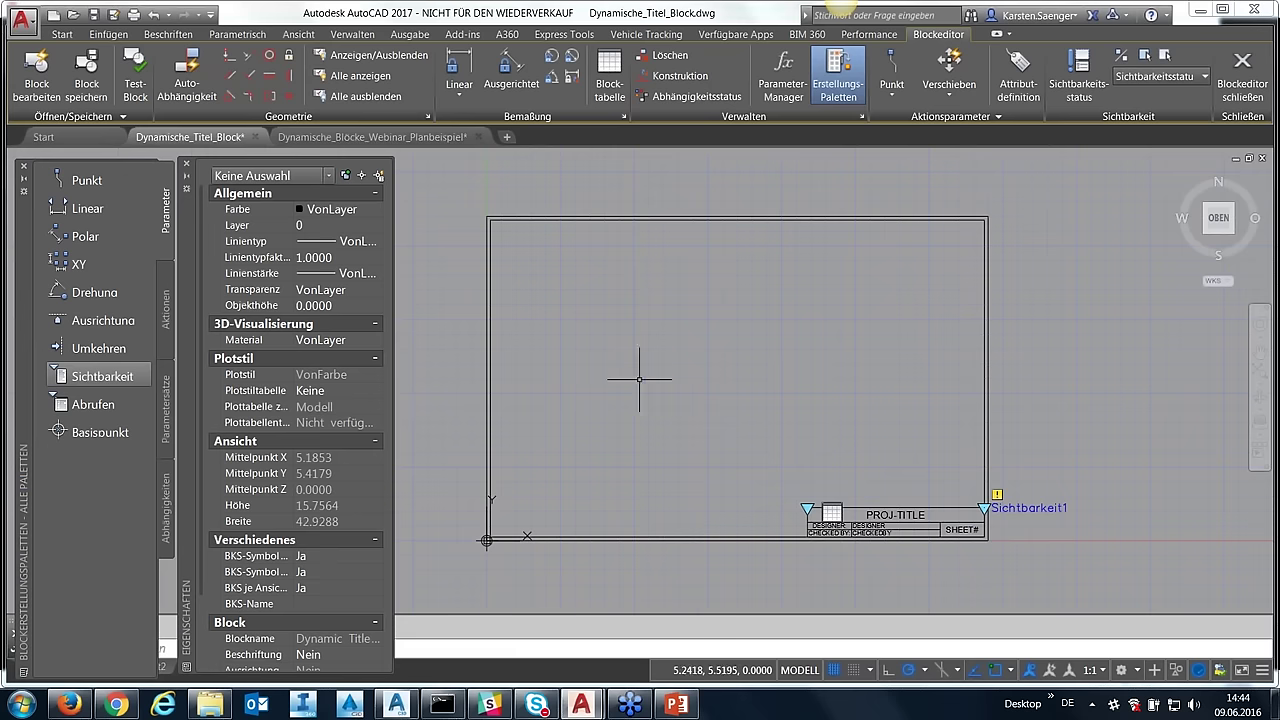
{"action": "left_click", "coordinate": [607, 438]}
- Create the multiline text 'Streng Geheim!' inside the title block frame
{"action": "left_click", "coordinate": [627, 386]}
{"action": "key", "text": "Escape"}
{"action": "type", "text": "mtt"}
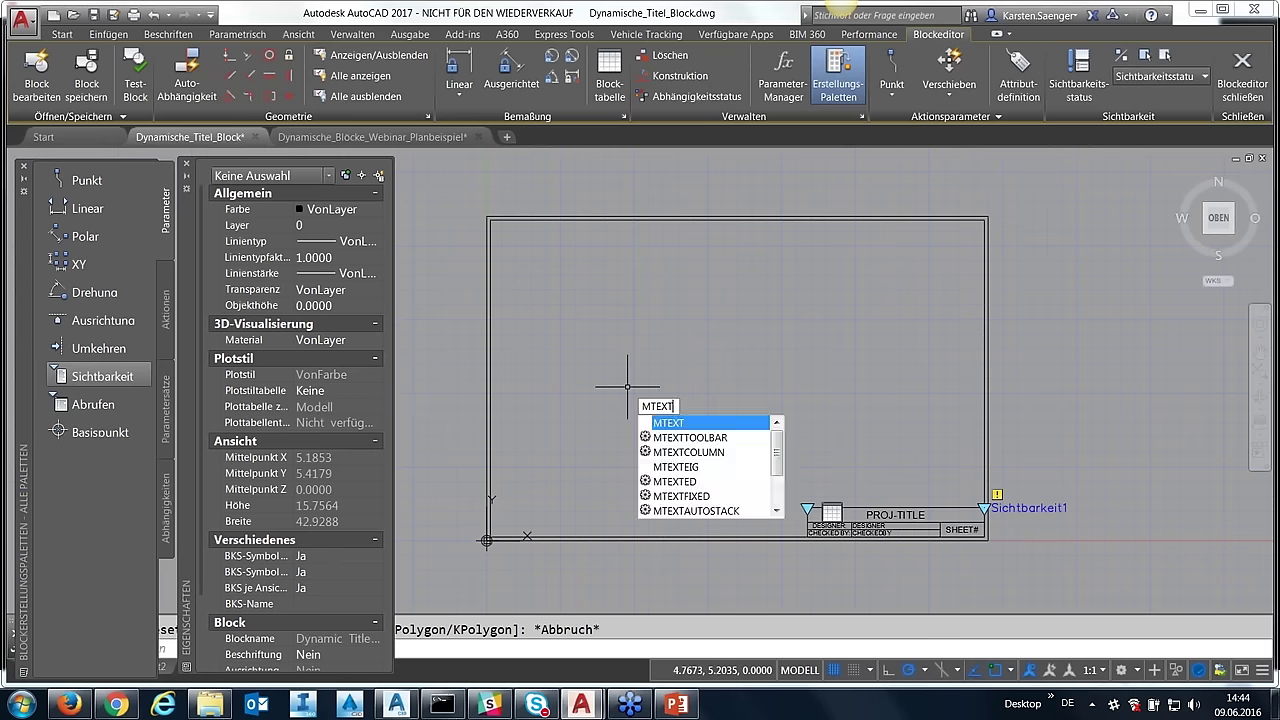
{"action": "key", "text": "Return"}
{"action": "left_click", "coordinate": [640, 396]}
{"action": "left_click", "coordinate": [936, 428]}
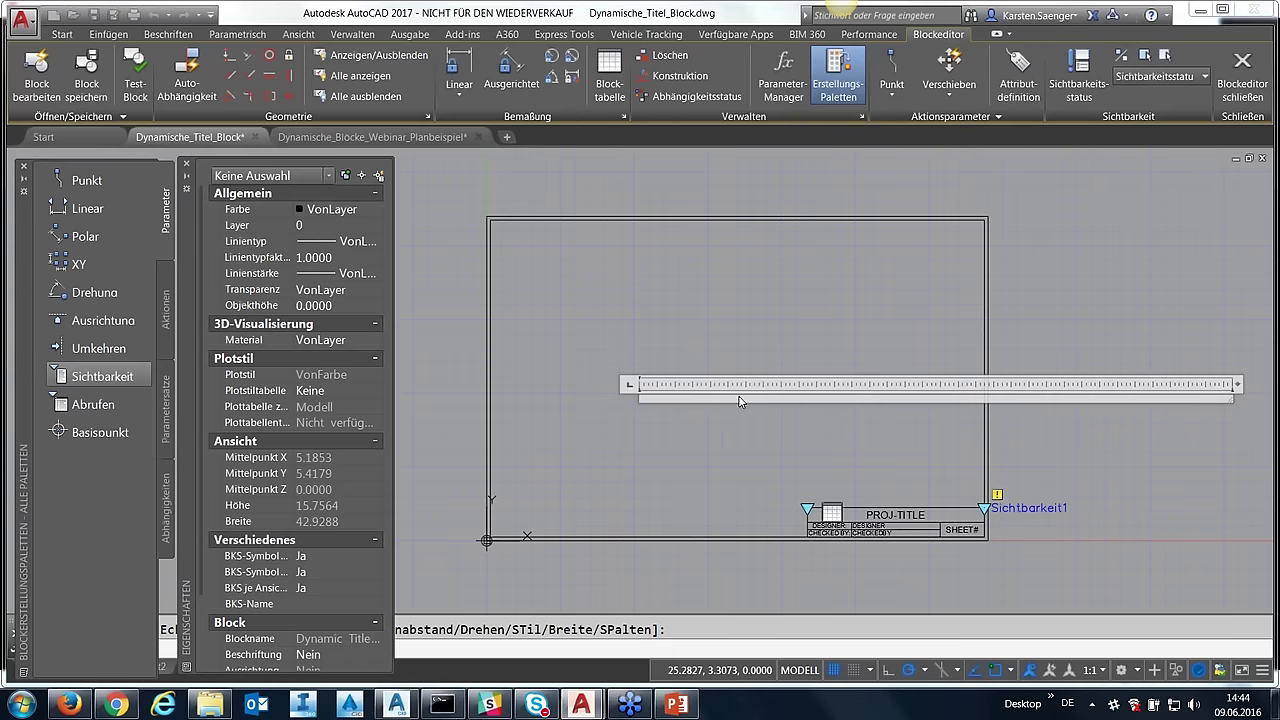
{"action": "type", "text": "s"}
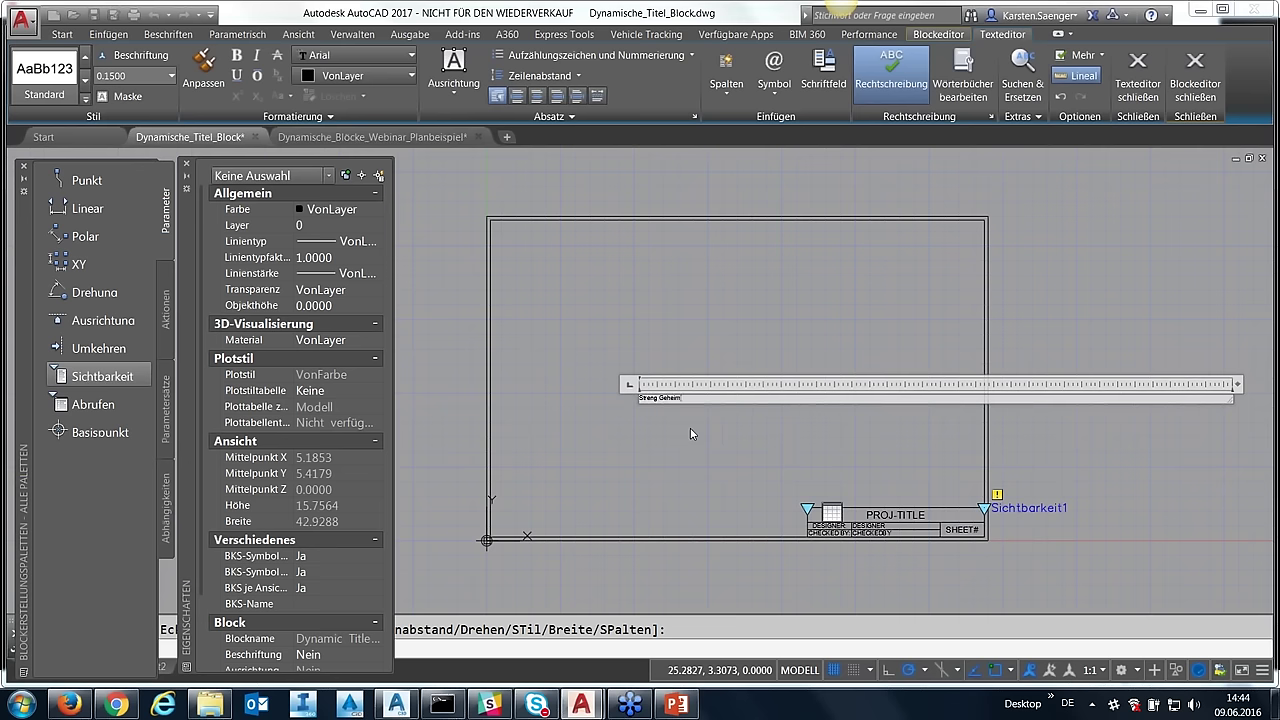
{"action": "left_click", "coordinate": [778, 457]}
{"action": "left_click", "coordinate": [645, 397]}
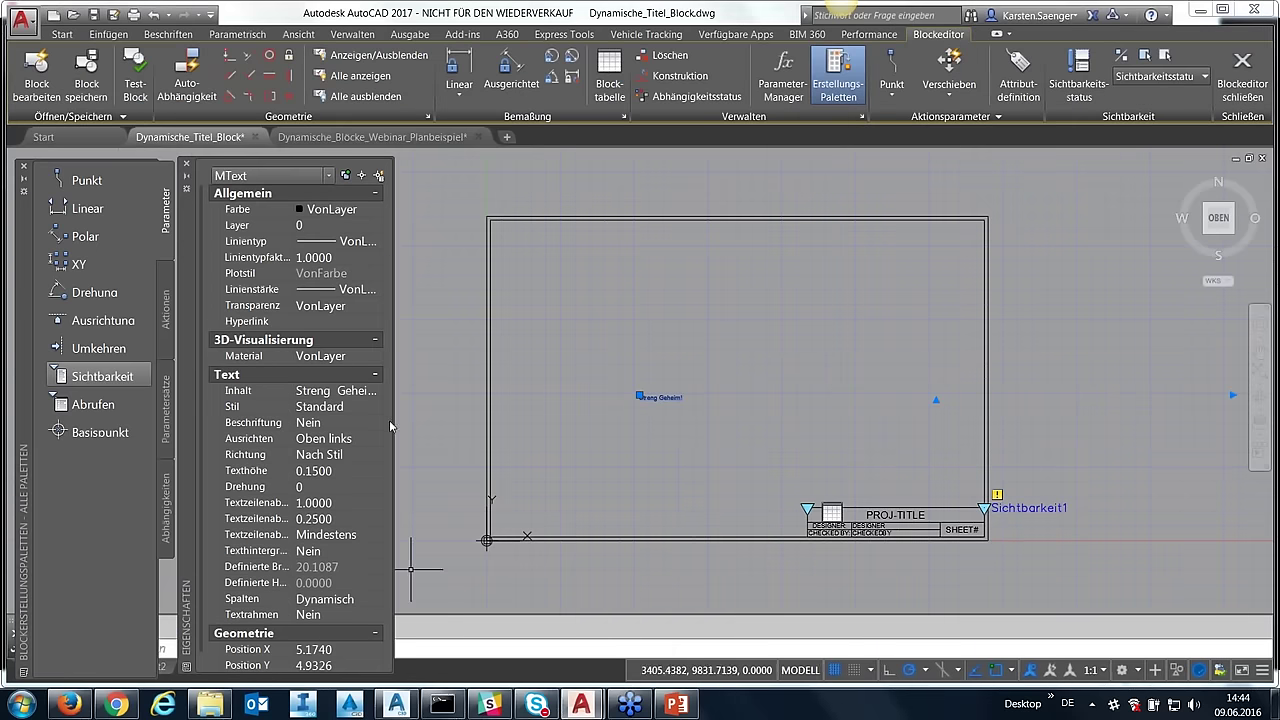
- Change the Streng Geheim! text height from 0.15 to 1.5
{"action": "left_click_drag", "start_coordinate": [394, 422], "coordinate": [455, 423]}
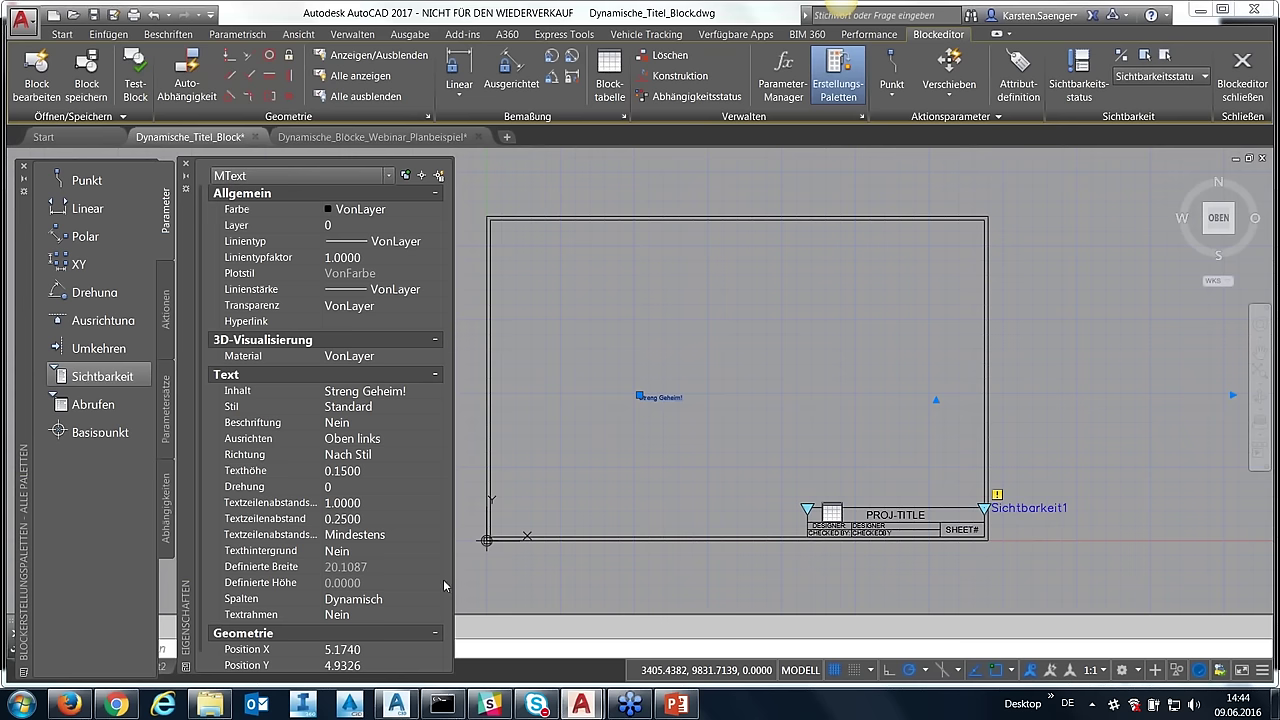
{"action": "left_click", "coordinate": [362, 470]}
{"action": "type", "text": "1.5"}
{"action": "key", "text": "Tab"}
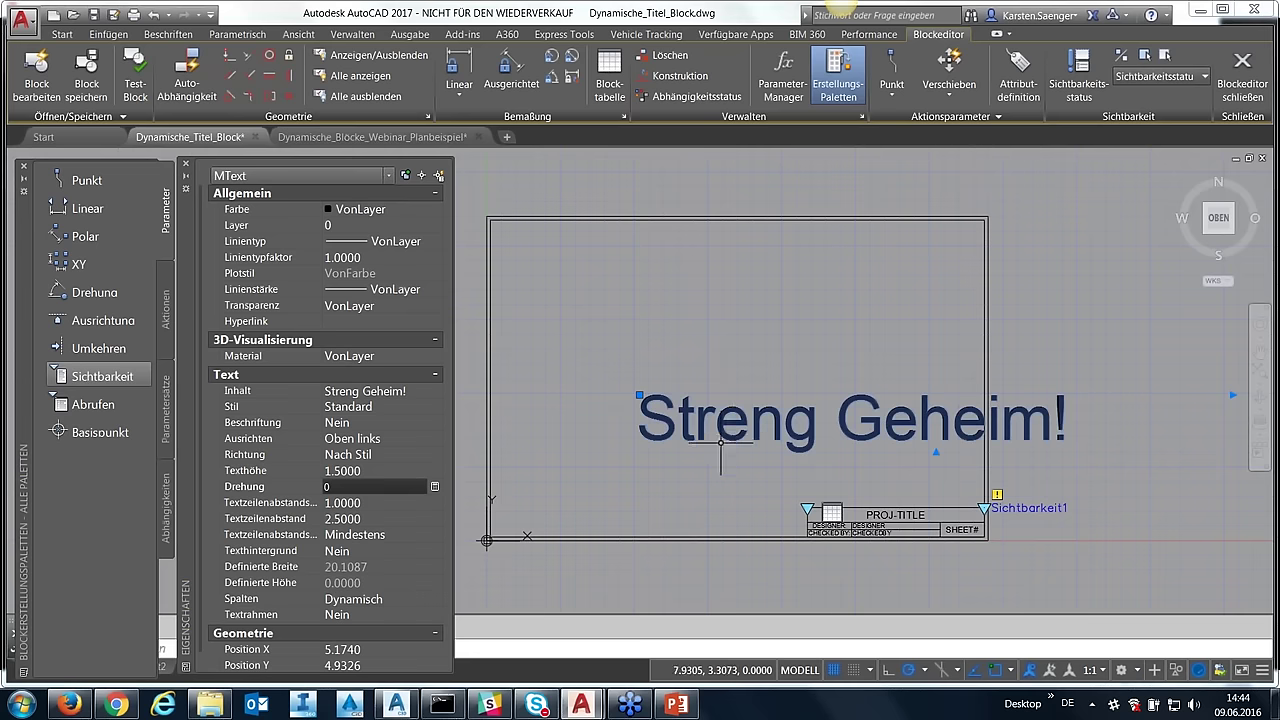
{"action": "type", "text": "DREHEN"}
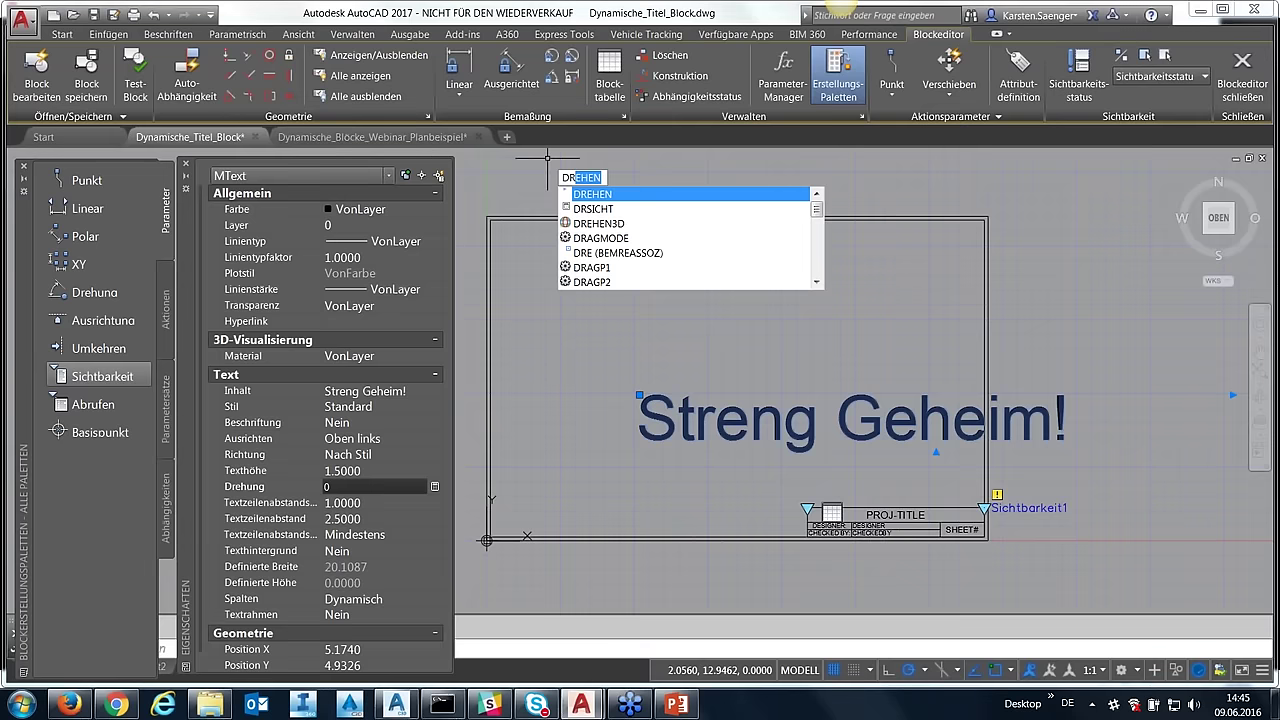
- Rotate the Streng Geheim! text about 21° and move it further left in the frame
{"action": "key", "text": "Return"}
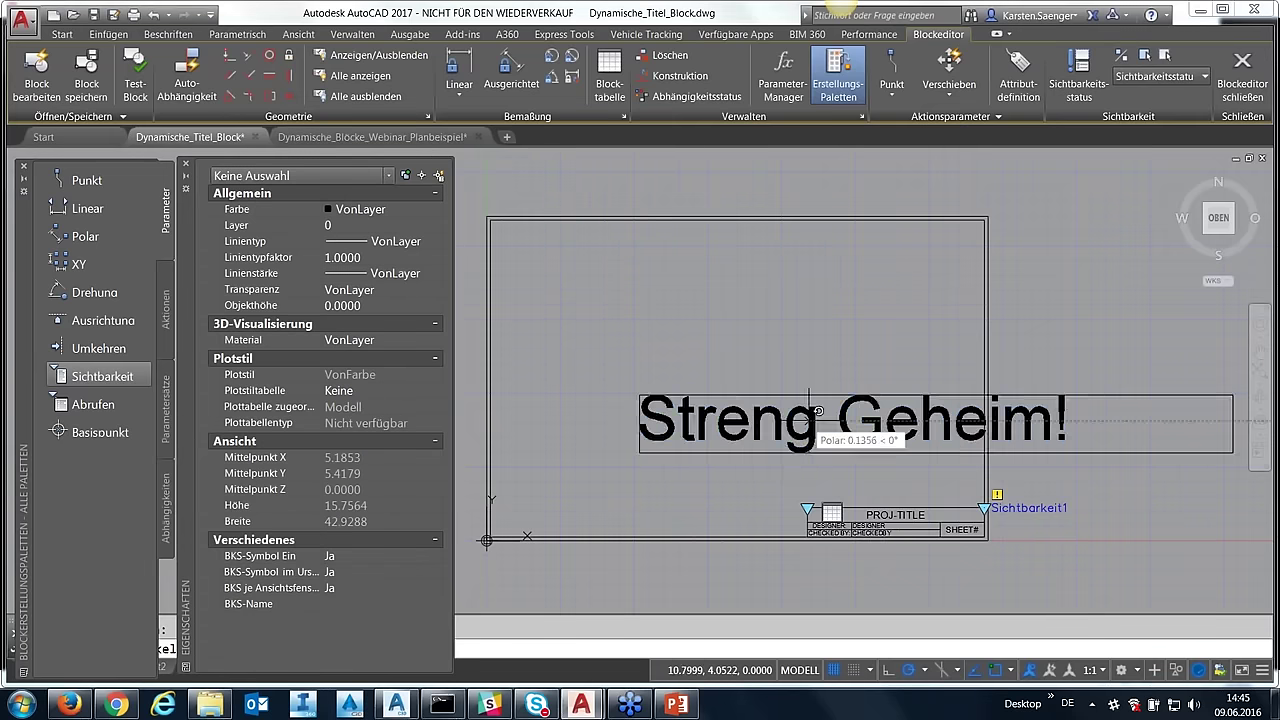
{"action": "left_click", "coordinate": [728, 455]}
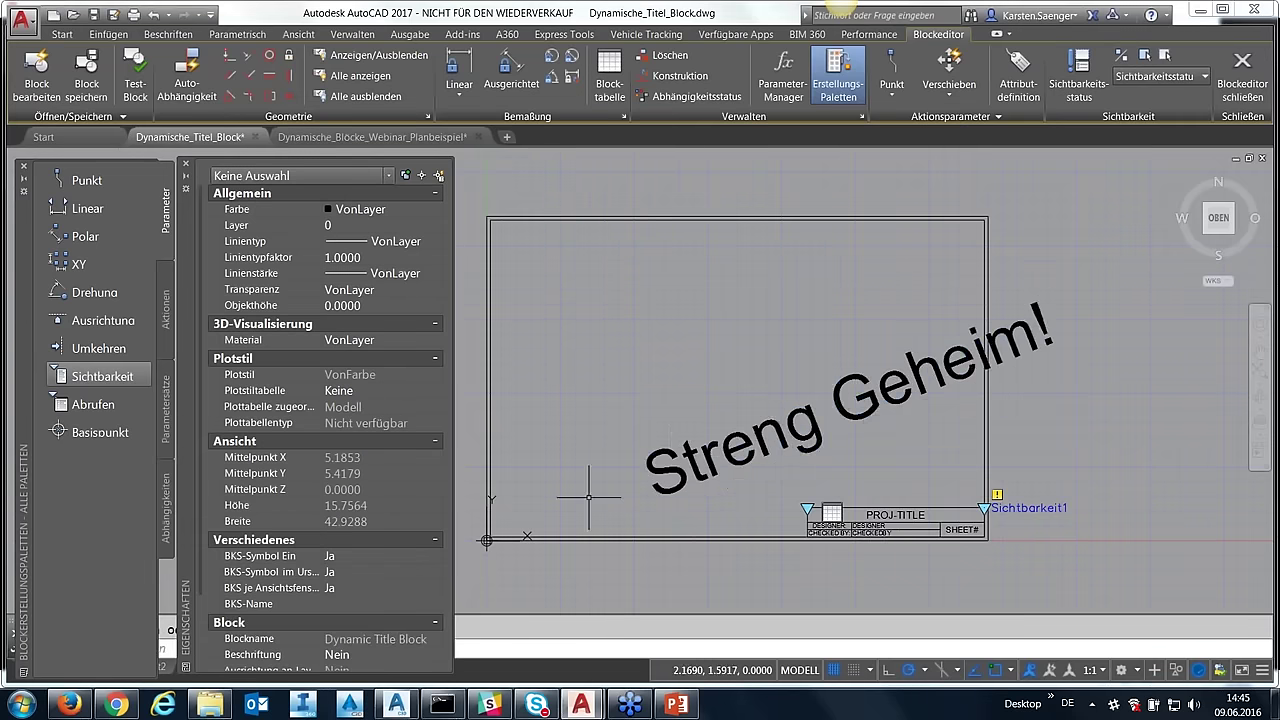
{"action": "type", "text": "sch"}
{"action": "key", "text": "Down"}
{"action": "key", "text": "Return"}
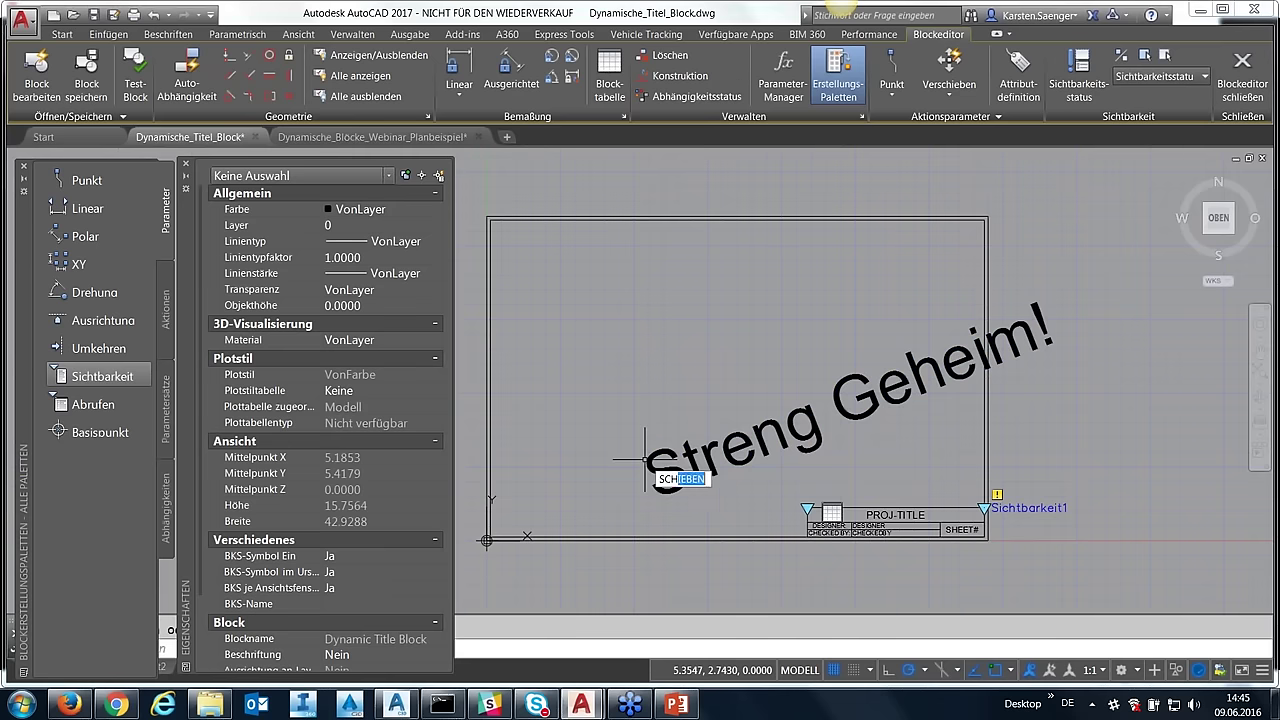
{"action": "left_click", "coordinate": [643, 461]}
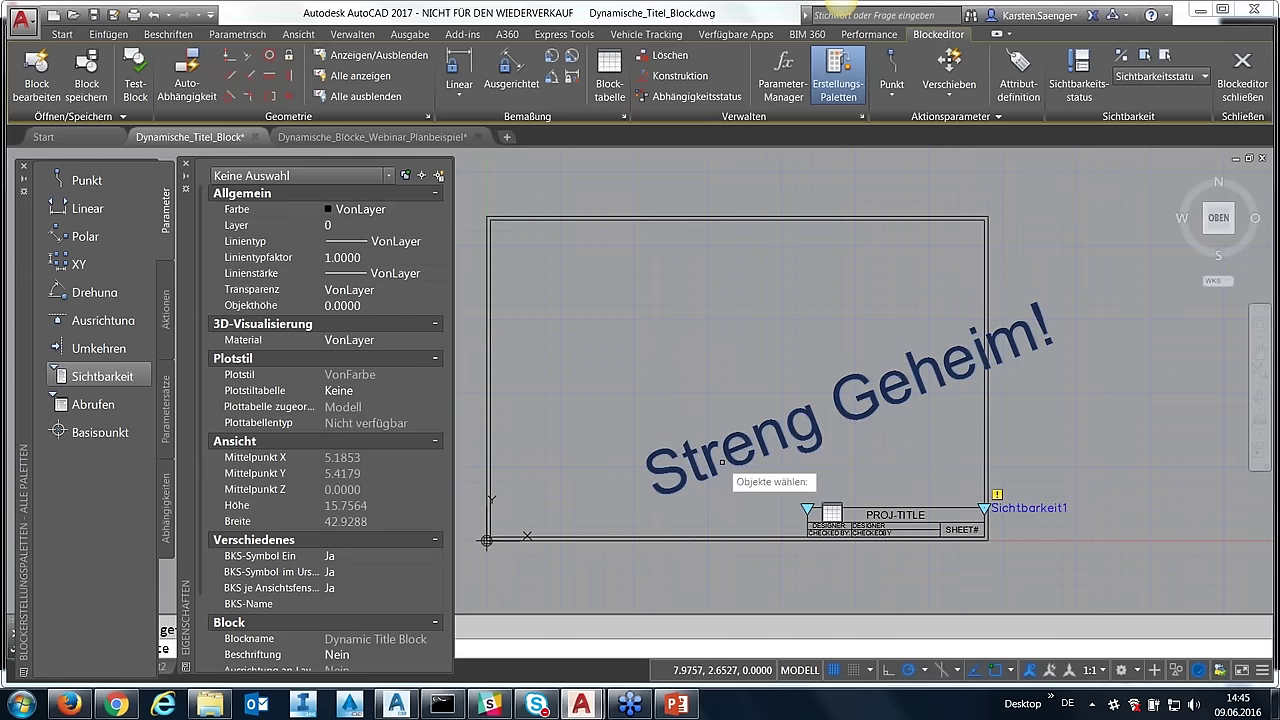
{"action": "key", "text": "Return"}
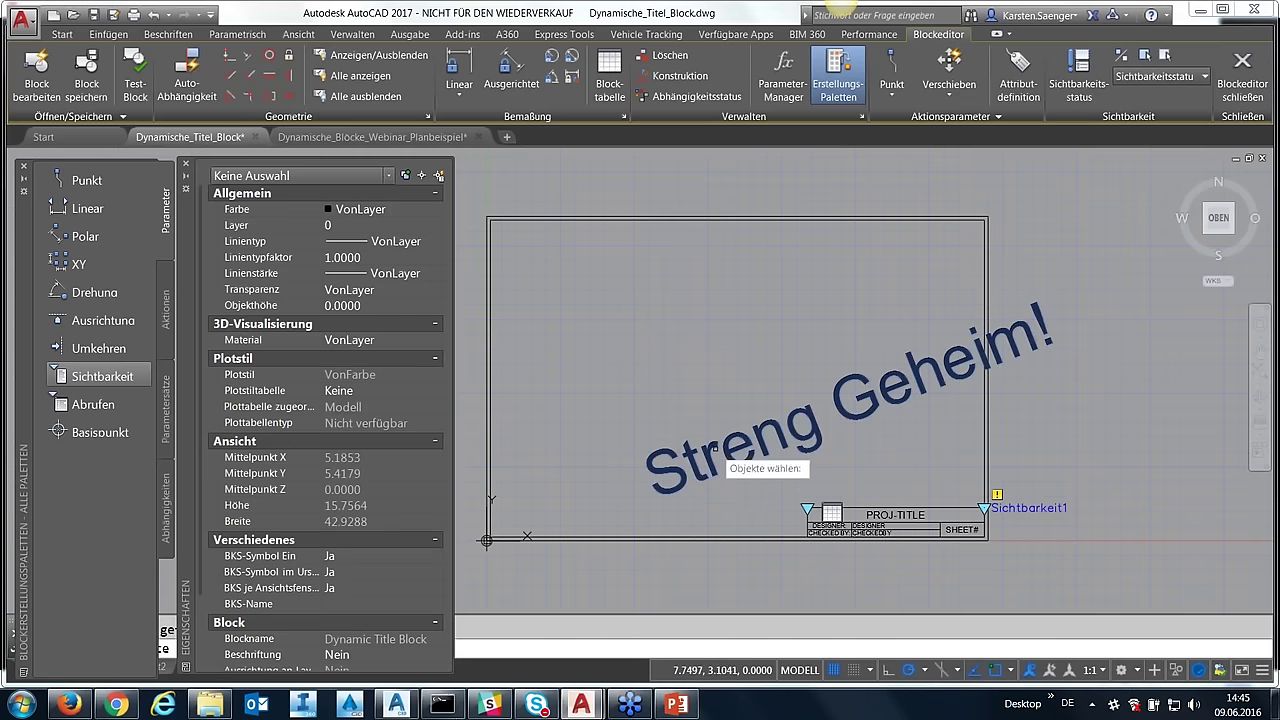
{"action": "left_click", "coordinate": [725, 440]}
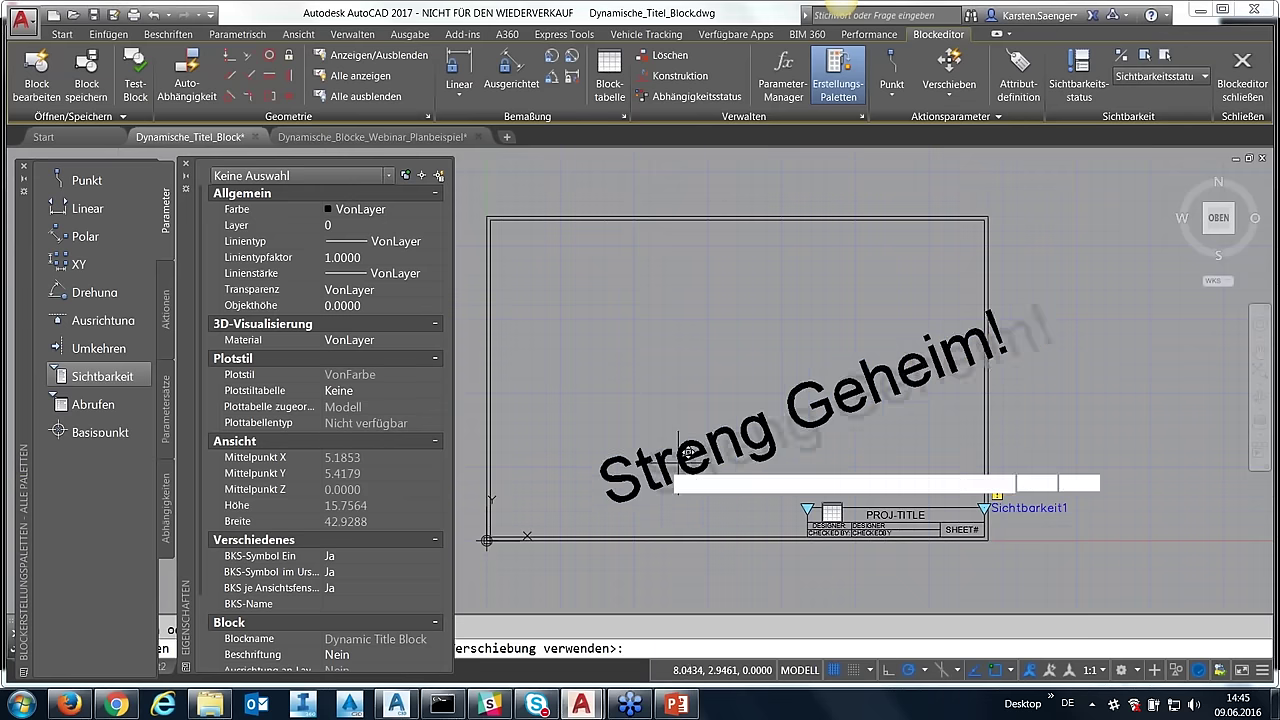
{"action": "left_click", "coordinate": [612, 442]}
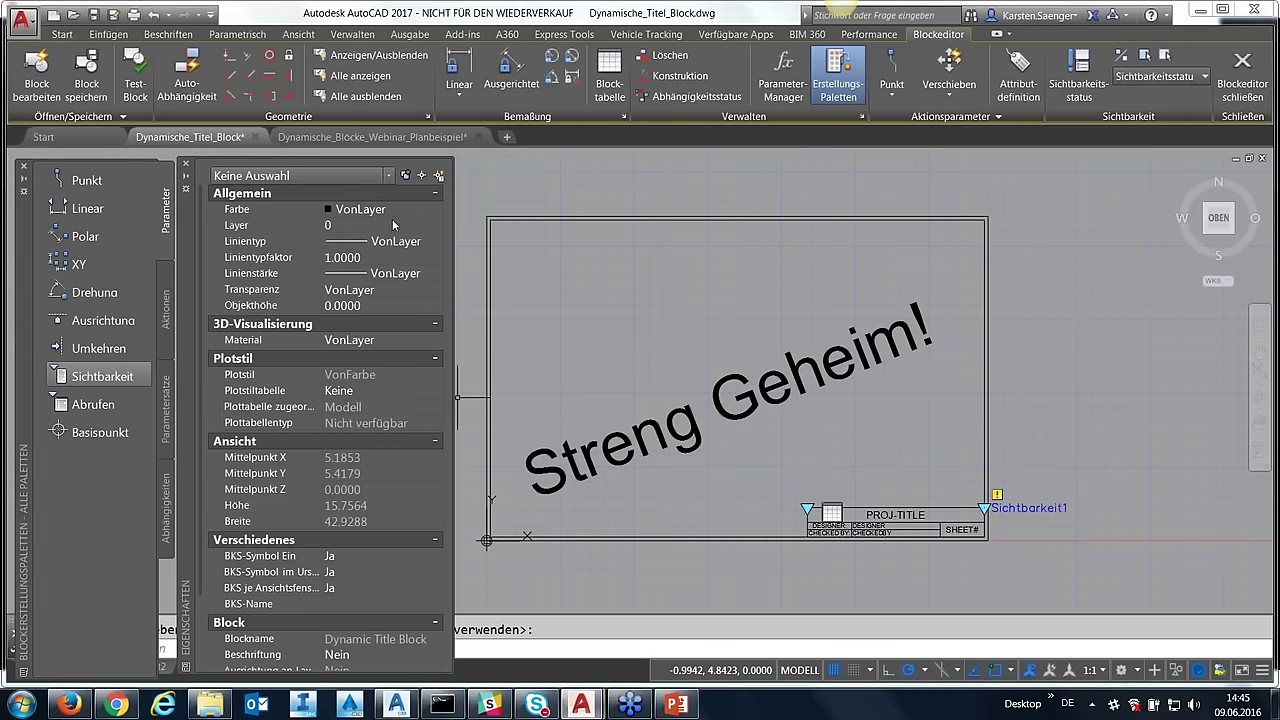
- Change the Streng Geheim! text colour to red in Properties
{"action": "left_click", "coordinate": [396, 211]}
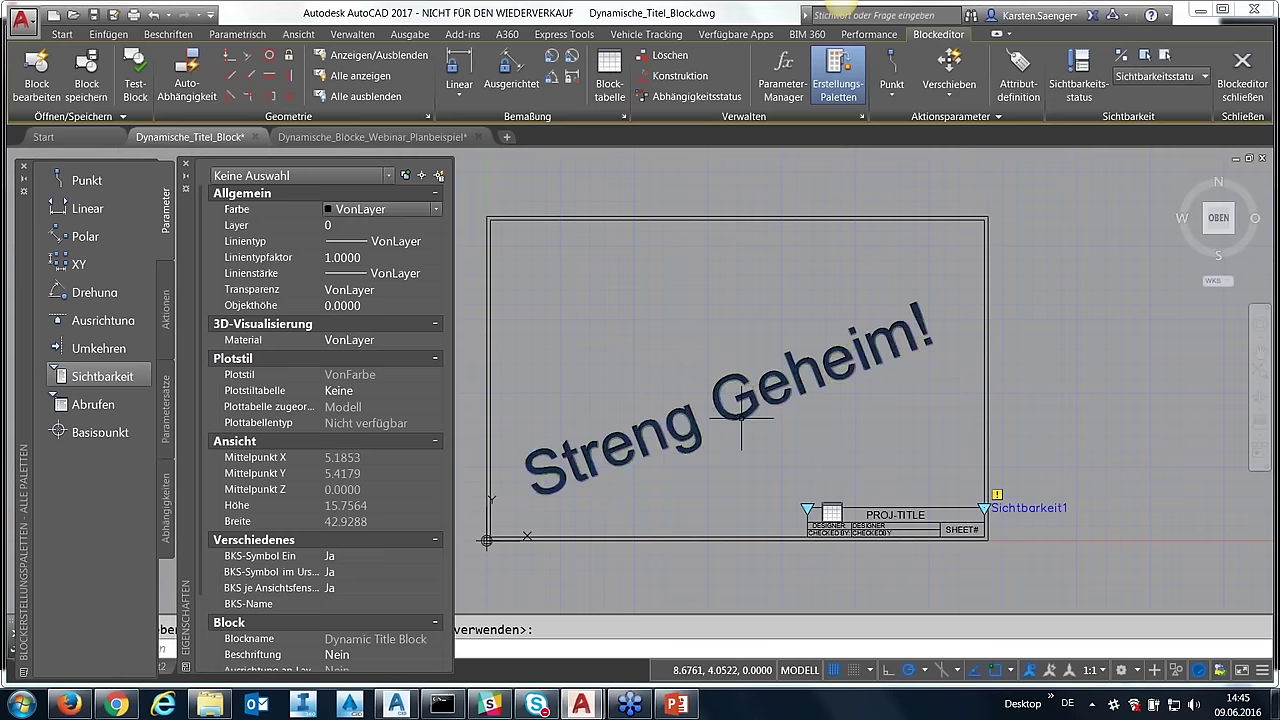
{"action": "left_click", "coordinate": [741, 418]}
{"action": "left_click", "coordinate": [383, 214]}
{"action": "left_click", "coordinate": [383, 210]}
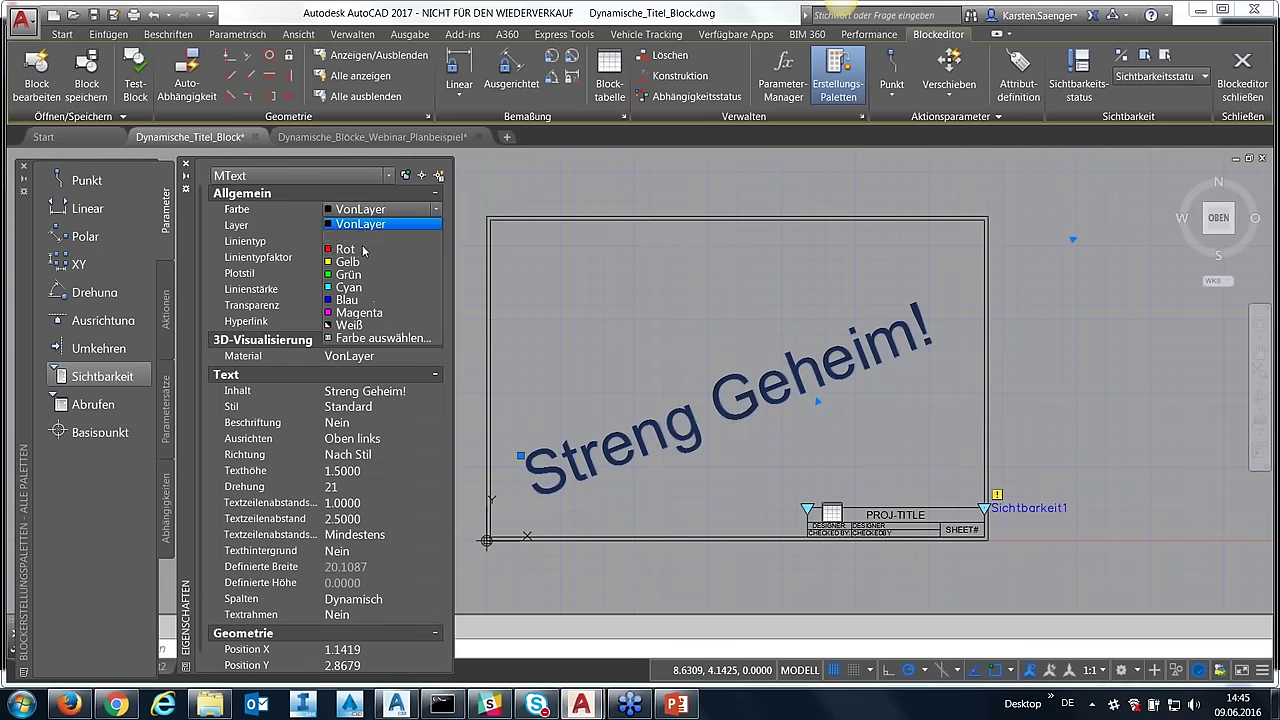
{"action": "left_click", "coordinate": [350, 252]}
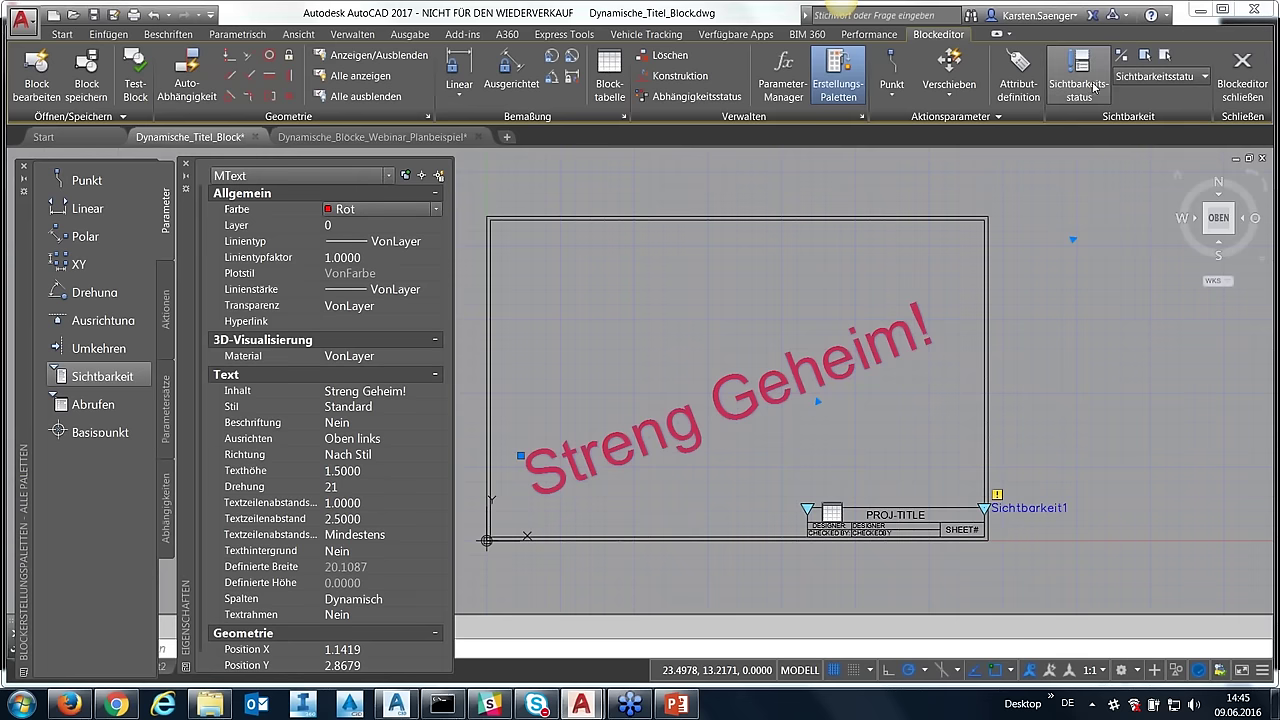
- Create a new visibility state named 'Geheim ein'
{"action": "left_click", "coordinate": [1095, 78]}
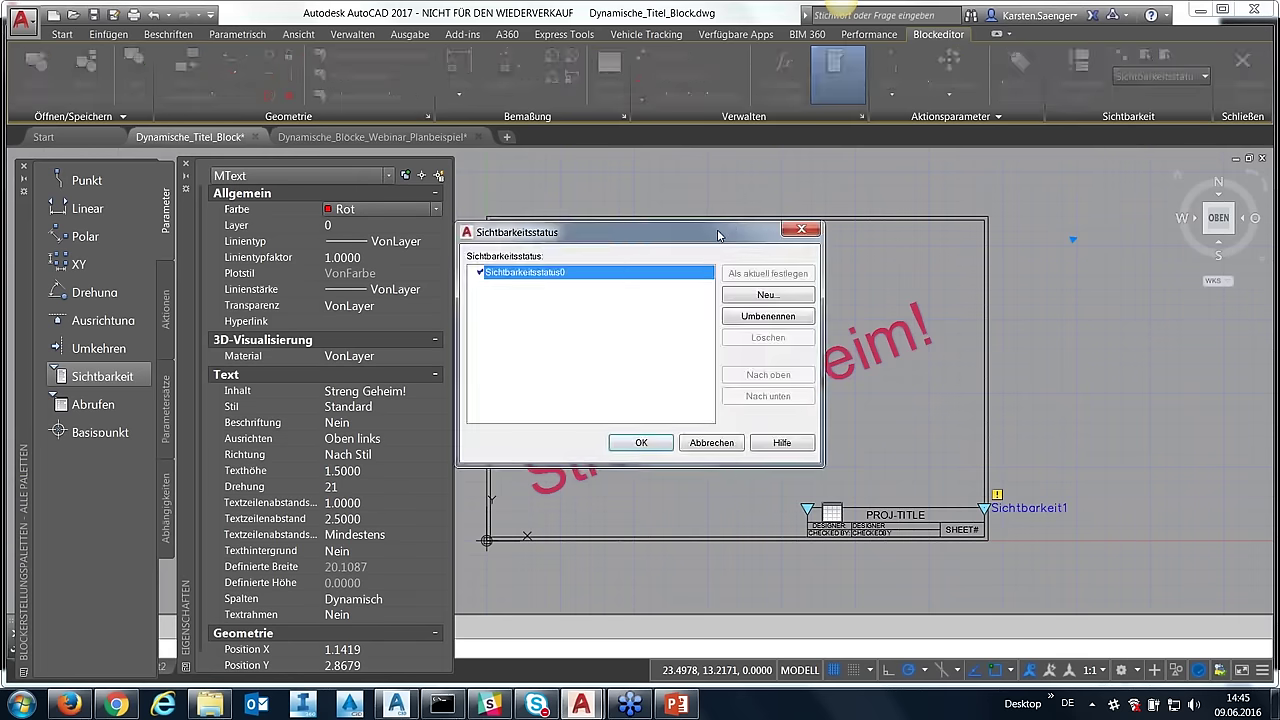
{"action": "mouse_move", "coordinate": [667, 232]}
{"action": "left_mouse_down"}
{"action": "mouse_move", "coordinate": [497, 146]}
{"action": "mouse_move", "coordinate": [427, 141]}
{"action": "left_mouse_up"}
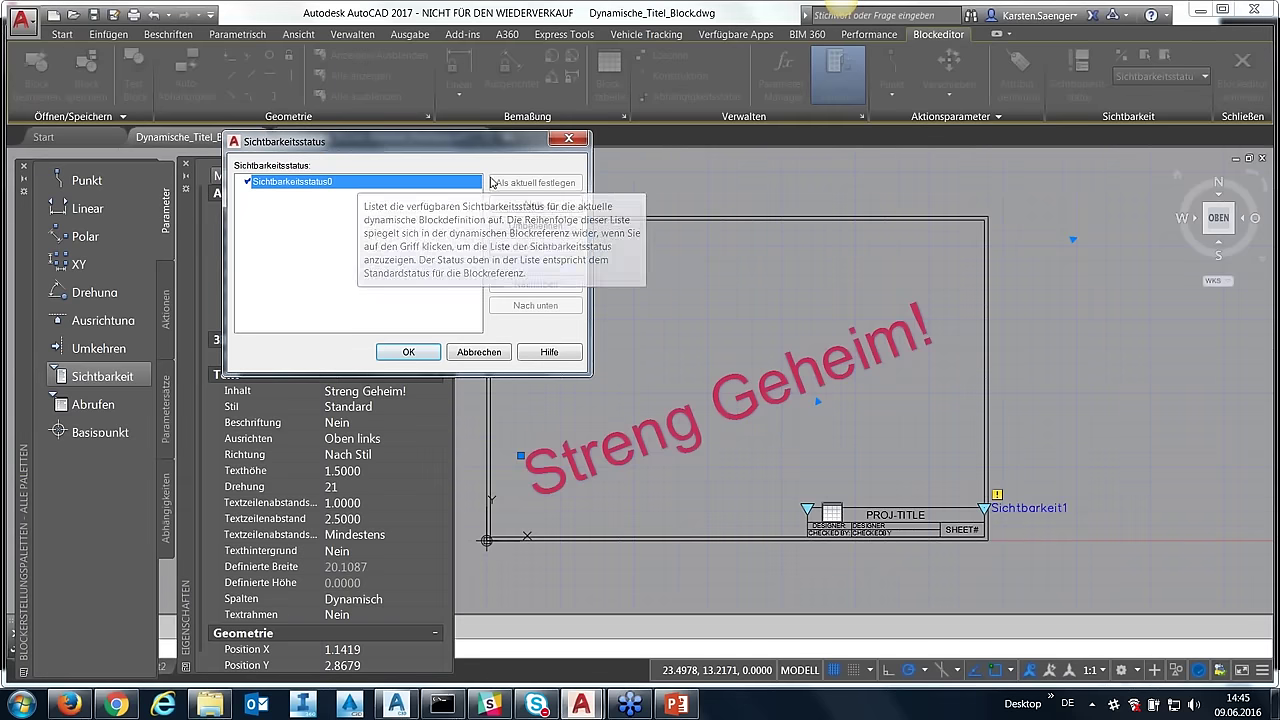
{"action": "left_click", "coordinate": [527, 206]}
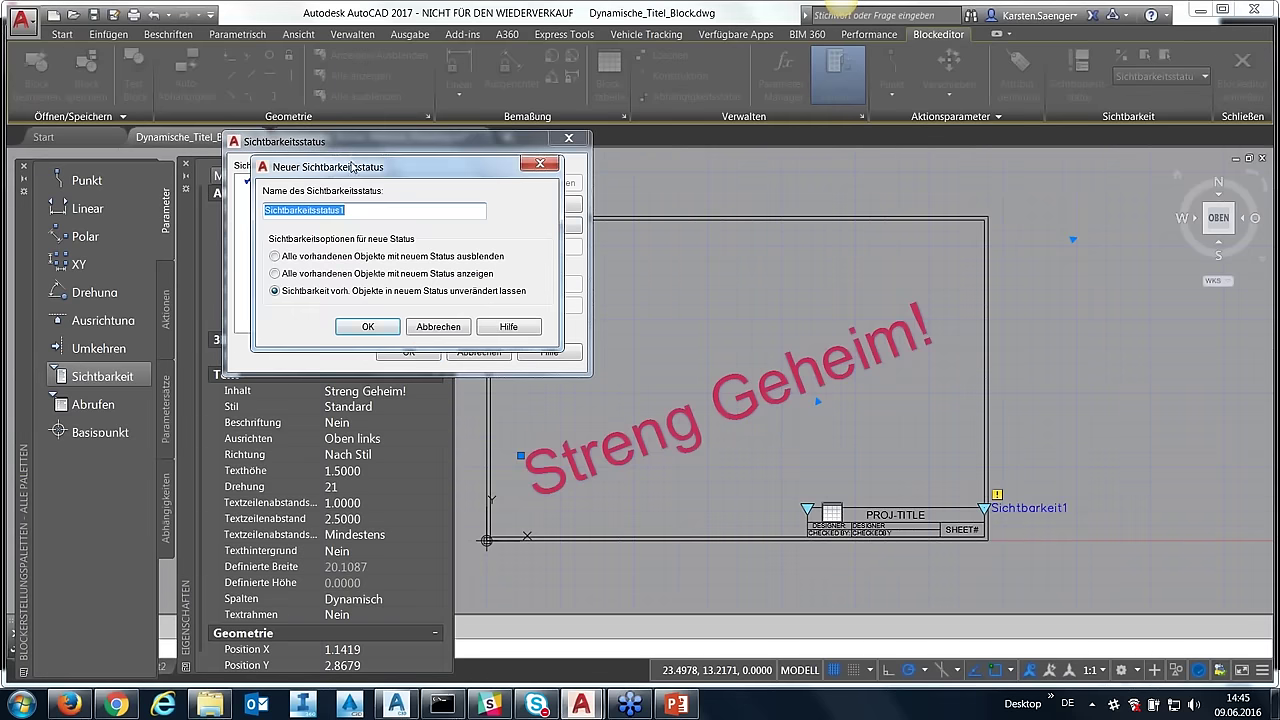
{"action": "type", "text": "Geheim ein"}
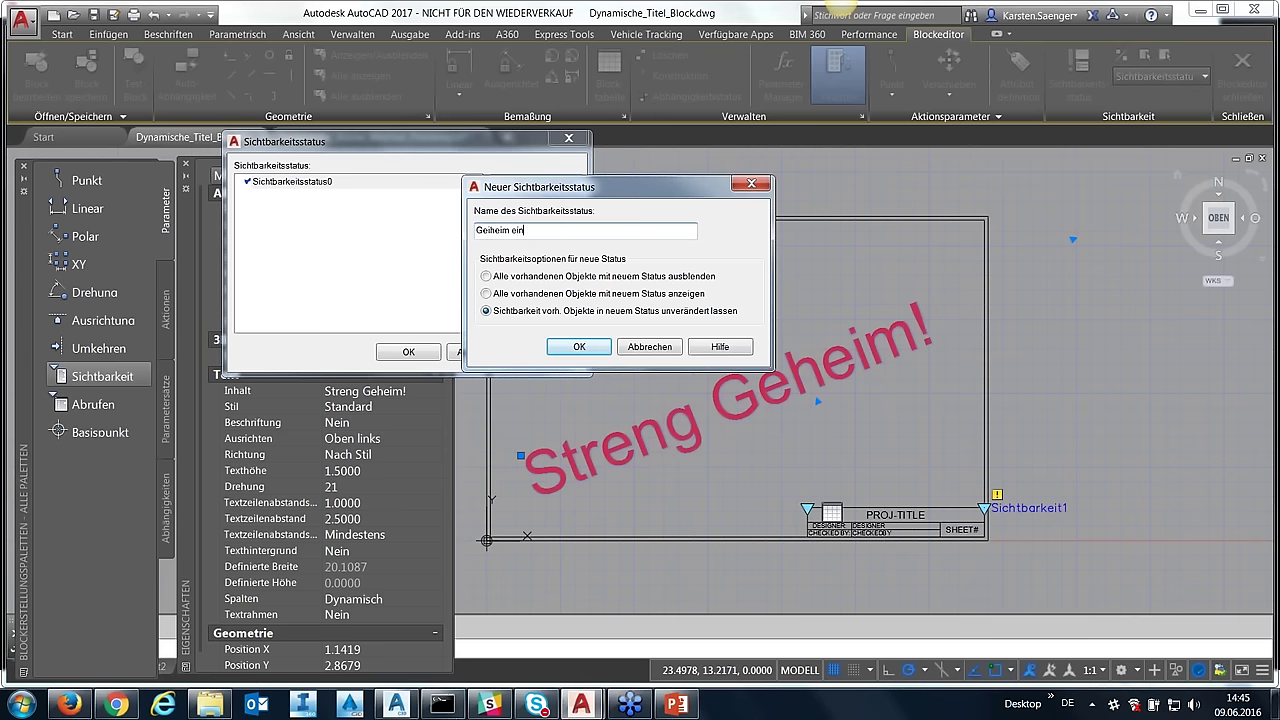
{"action": "left_click", "coordinate": [598, 350]}
{"action": "left_click", "coordinate": [408, 352]}
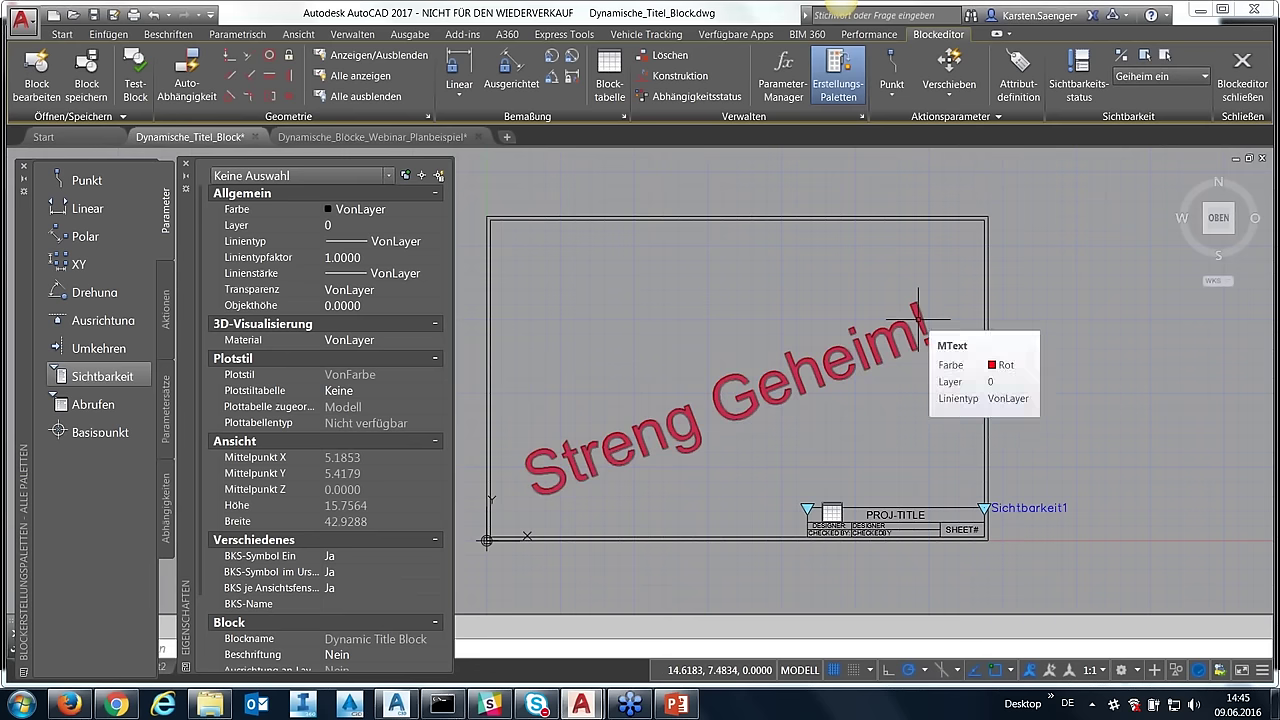
- Add a second visibility state 'Geheim aus' and leave it current
{"action": "left_click", "coordinate": [918, 322]}
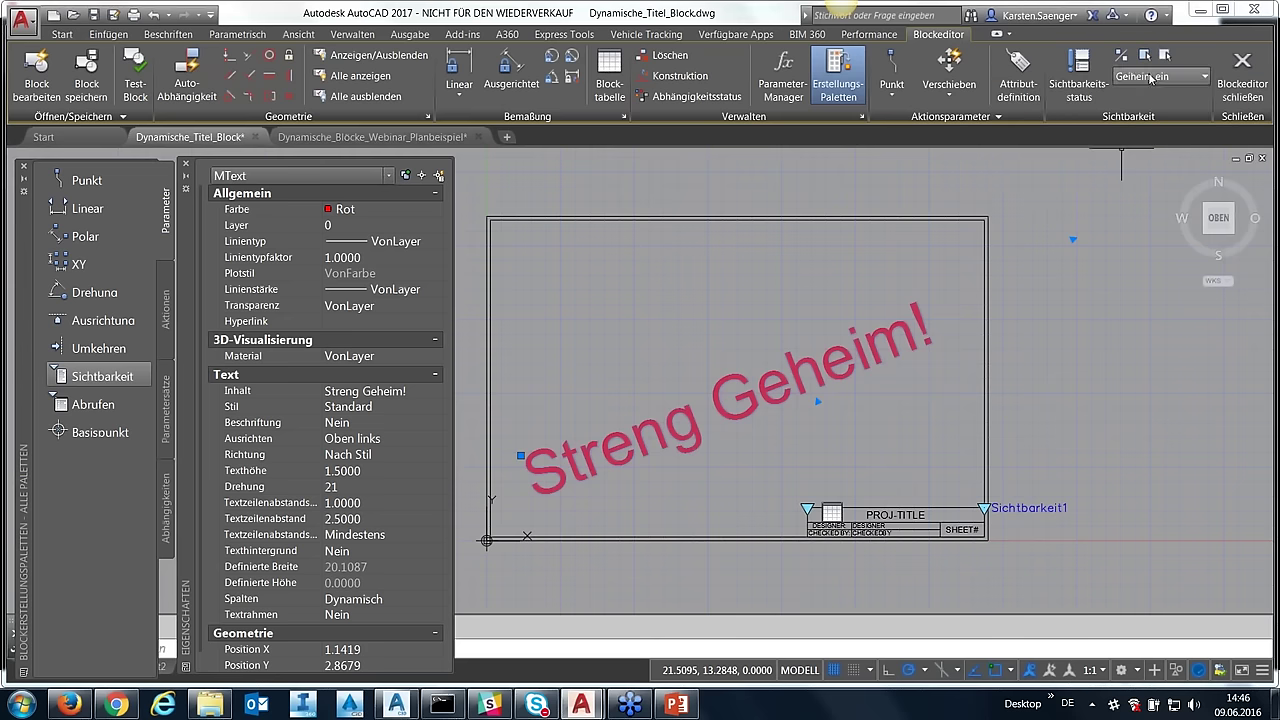
{"action": "key", "text": "Escape"}
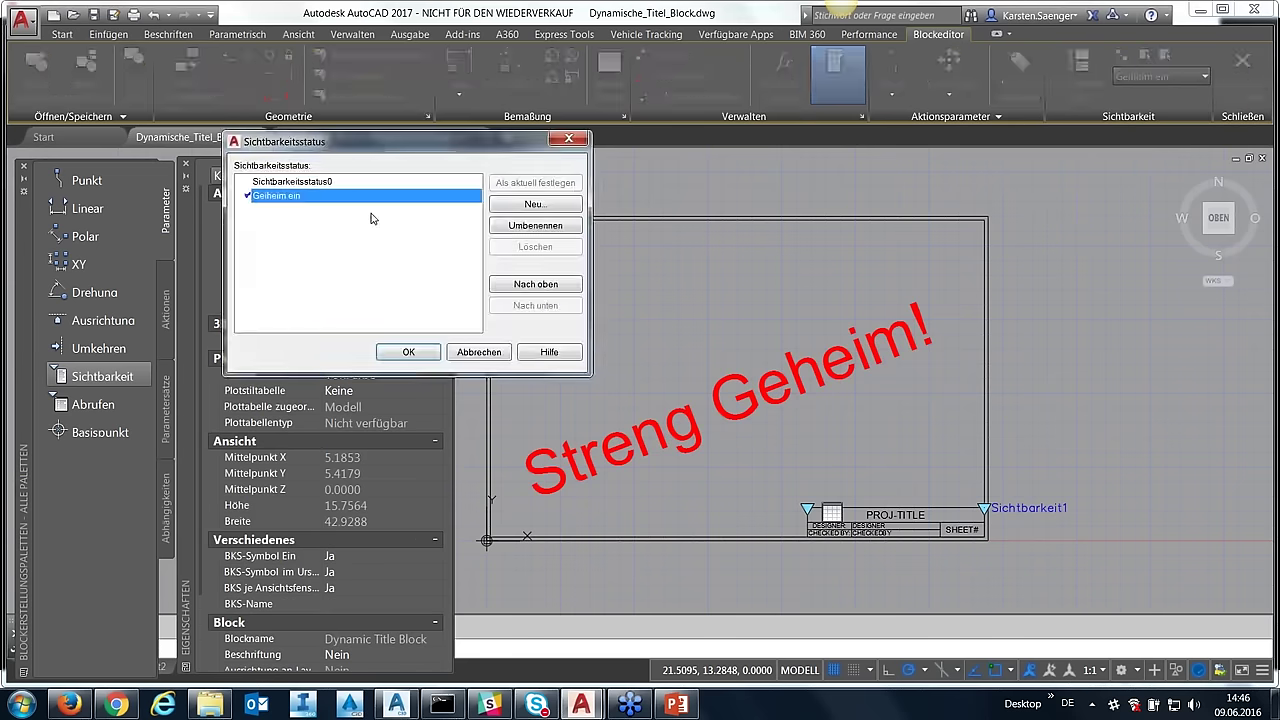
{"action": "left_click", "coordinate": [508, 207]}
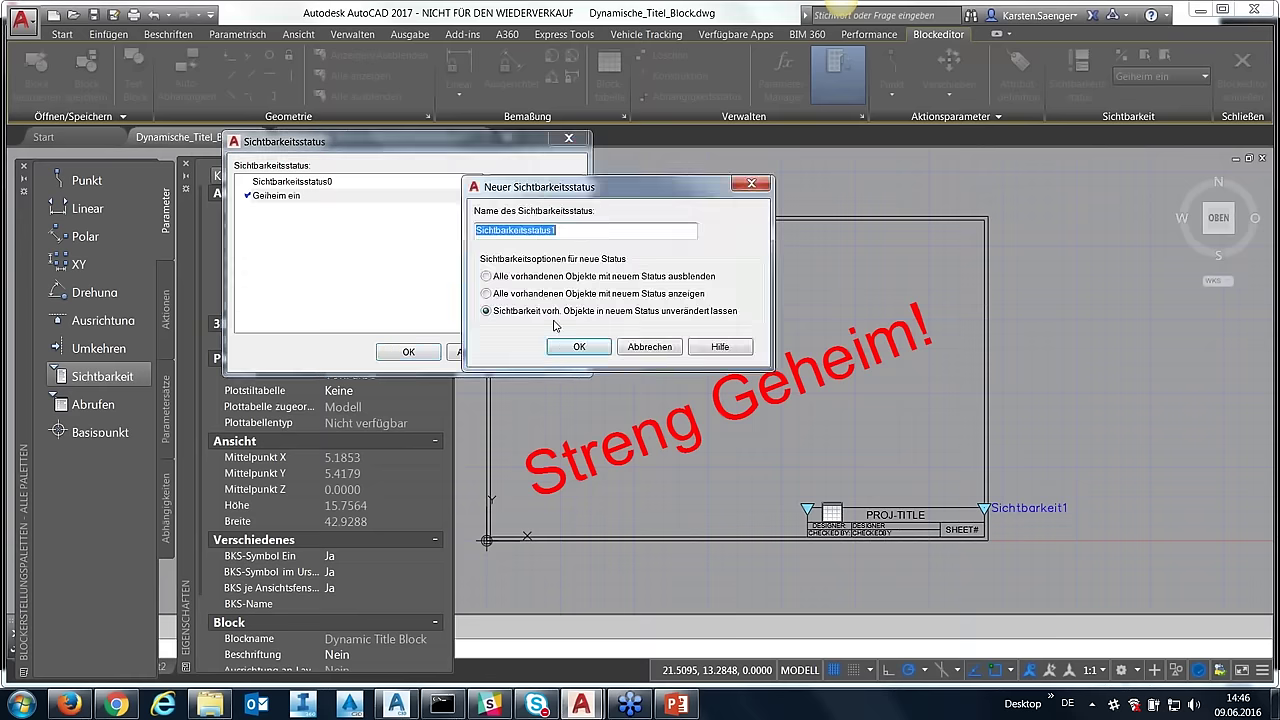
{"action": "type", "text": "Geheim a"}
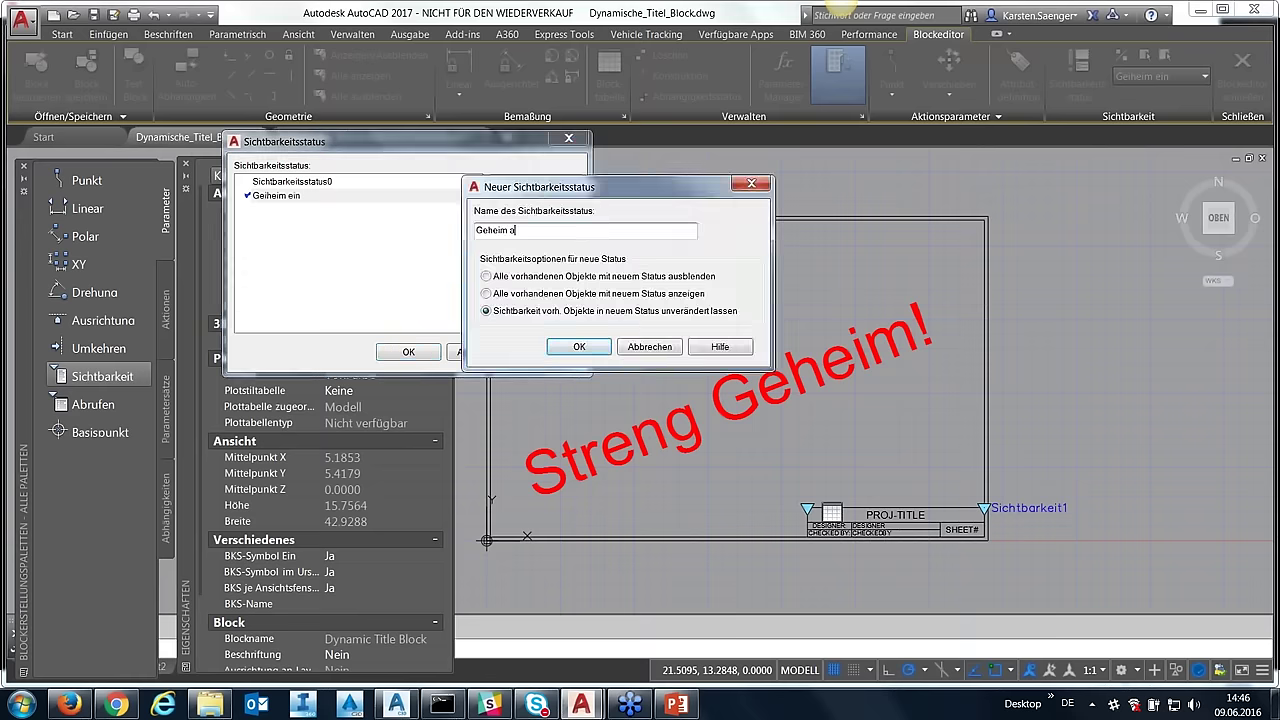
{"action": "left_click", "coordinate": [578, 346]}
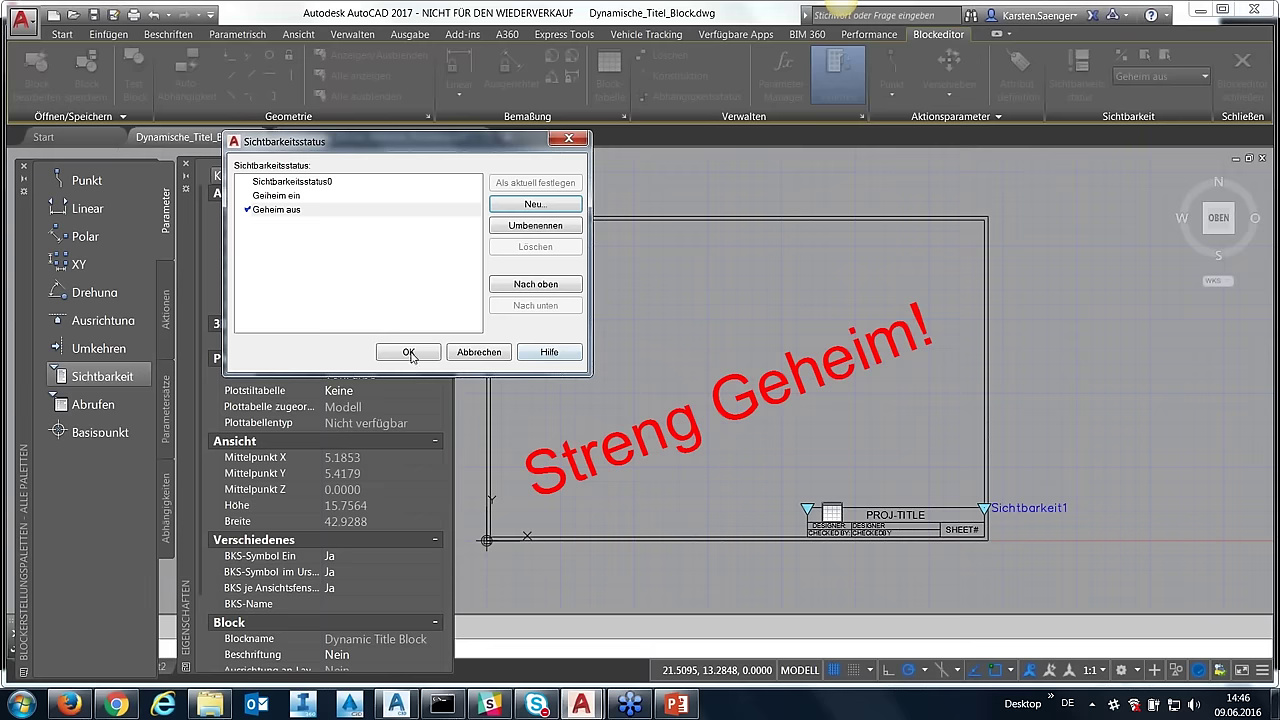
{"action": "left_click", "coordinate": [409, 352]}
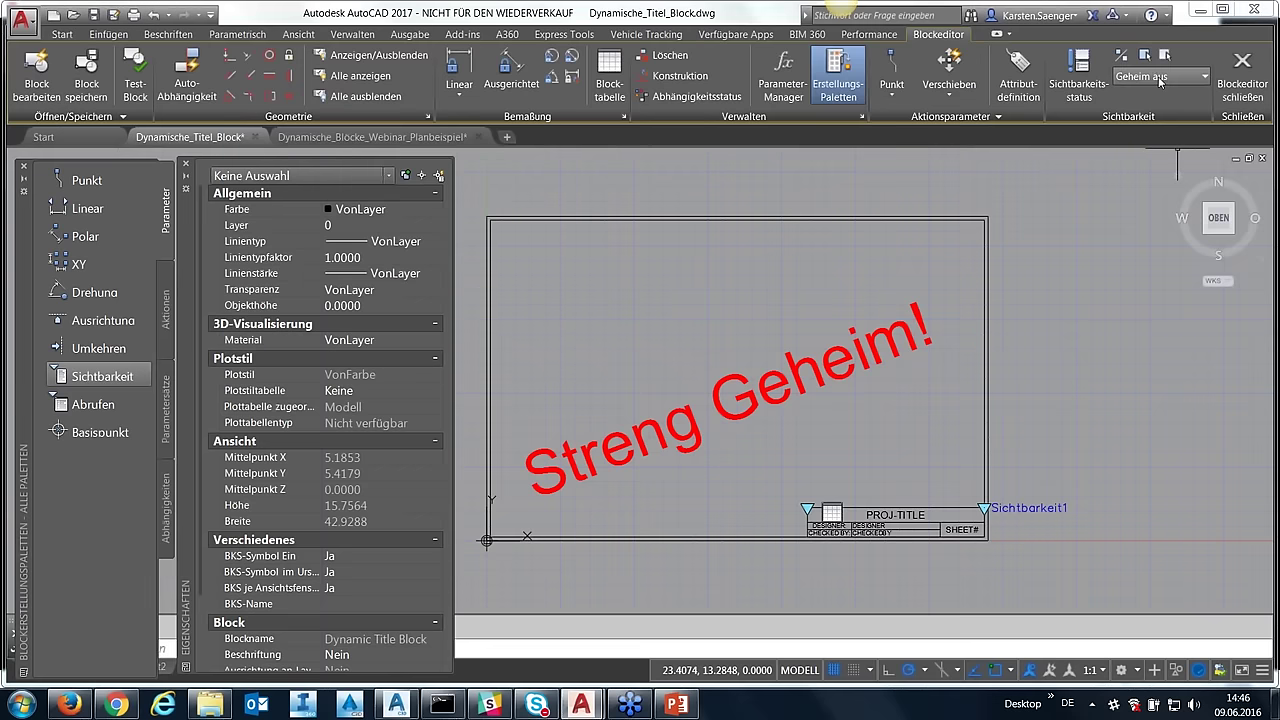
- Make the Streng Geheim! MText invisible in Geheim aus, with hidden objects shown faded
{"action": "left_click", "coordinate": [875, 320]}
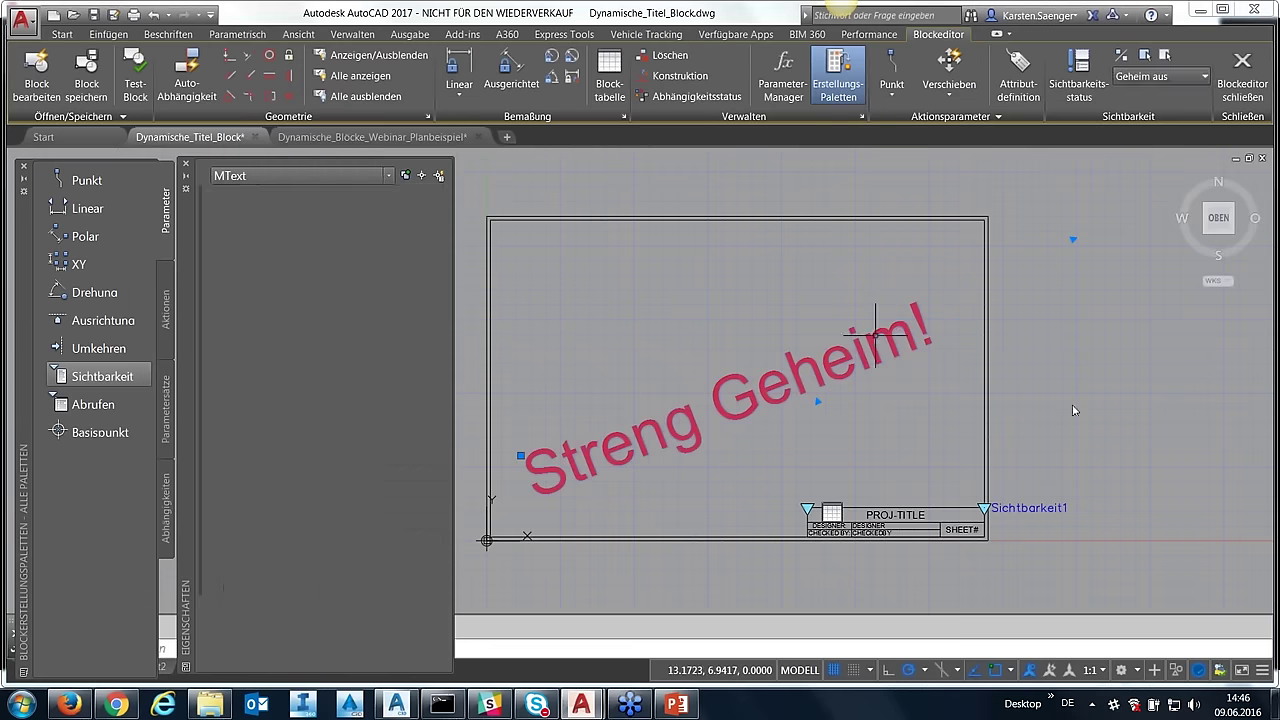
{"action": "left_click", "coordinate": [1165, 58]}
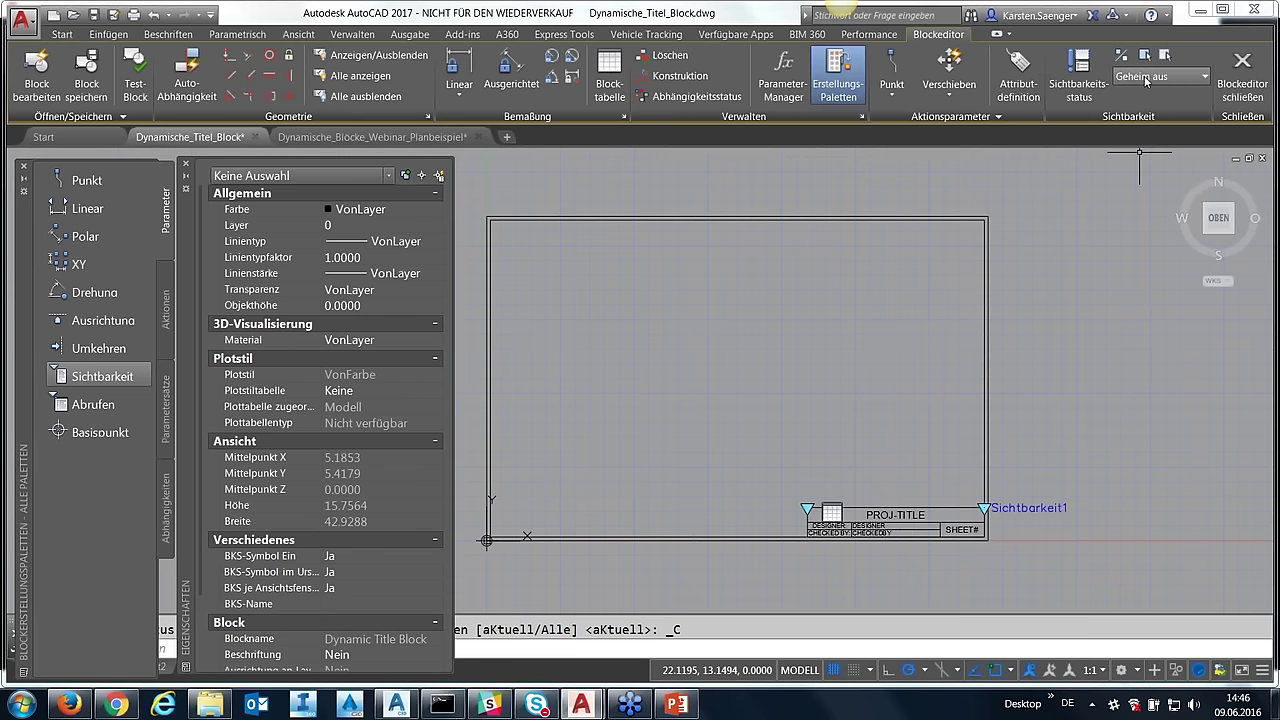
{"action": "left_click", "coordinate": [1122, 55]}
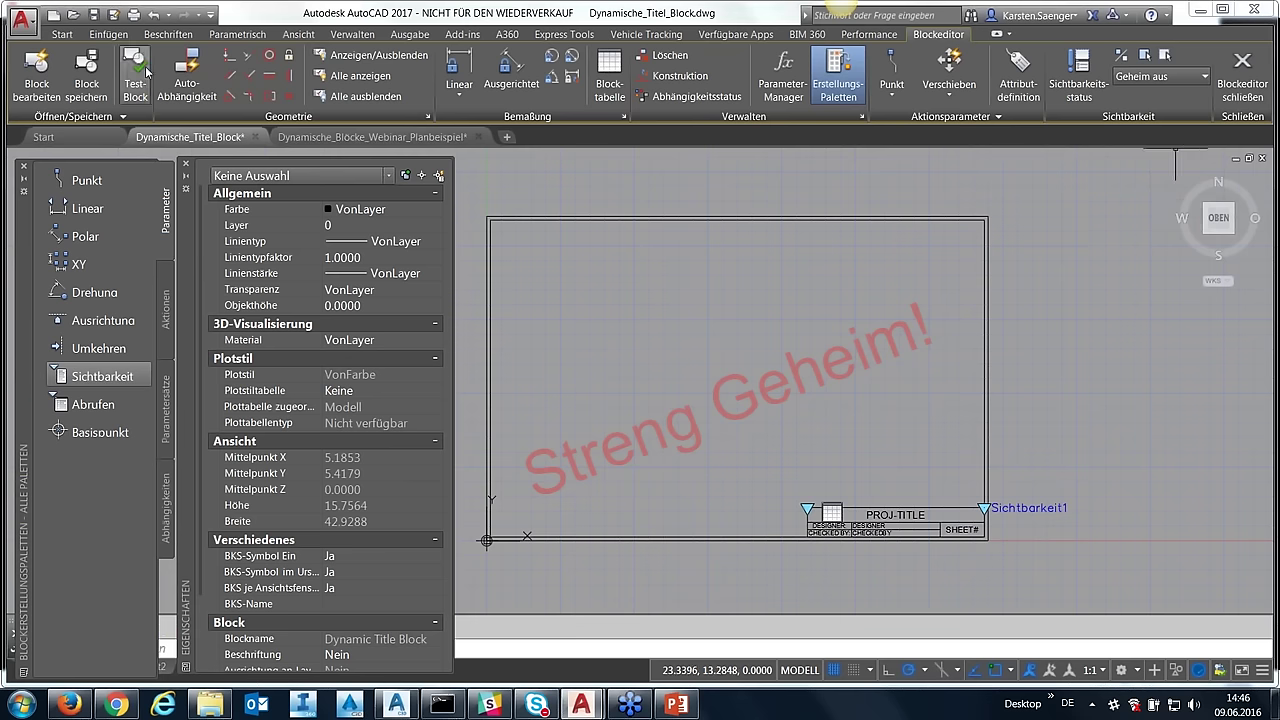
- In Test-Block, switch the title block to Geheim aus, then back to Geheim ein
{"action": "left_click", "coordinate": [137, 75]}
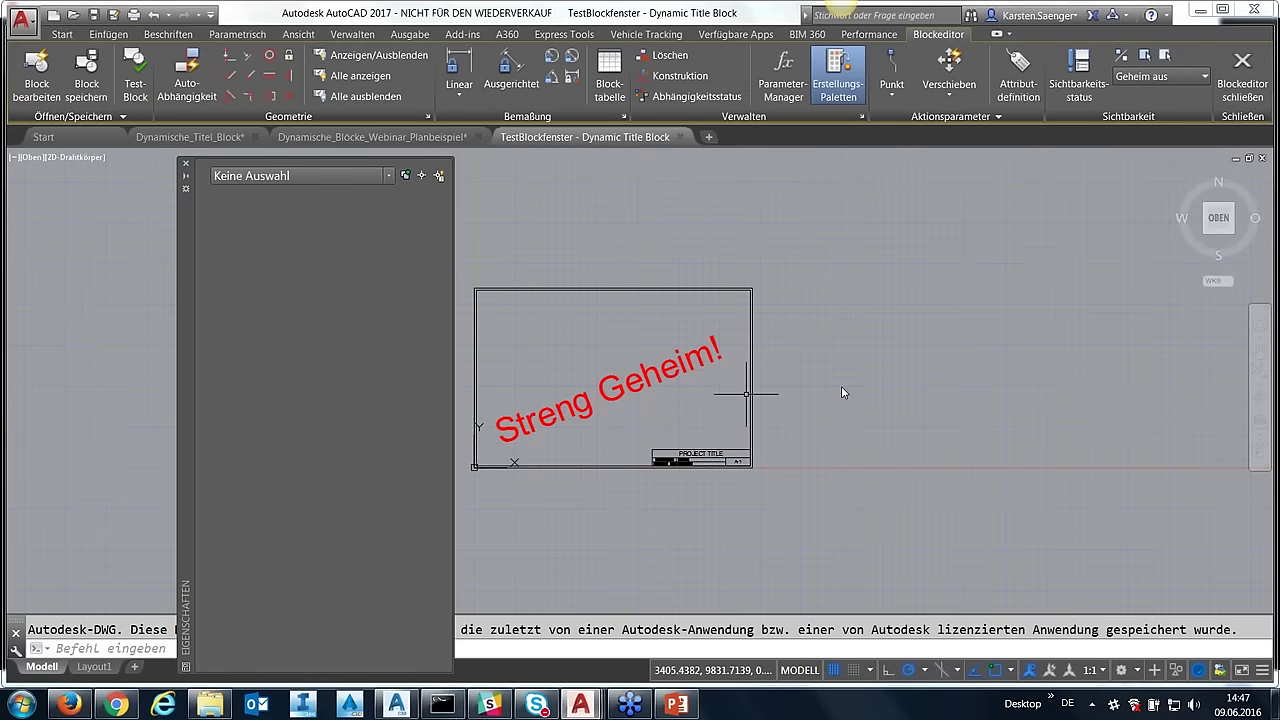
{"action": "middle_click_drag", "start_coordinate": [871, 379], "coordinate": [919, 355]}
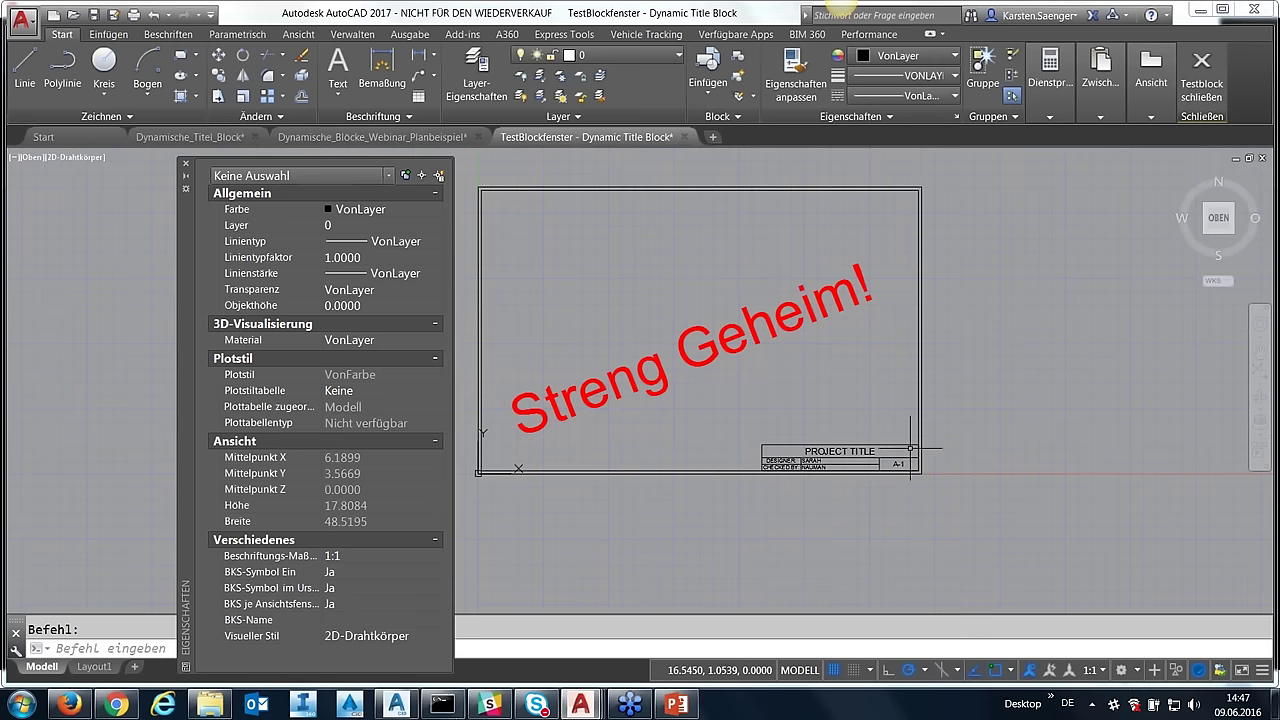
{"action": "left_click", "coordinate": [910, 447]}
{"action": "left_click", "coordinate": [918, 445]}
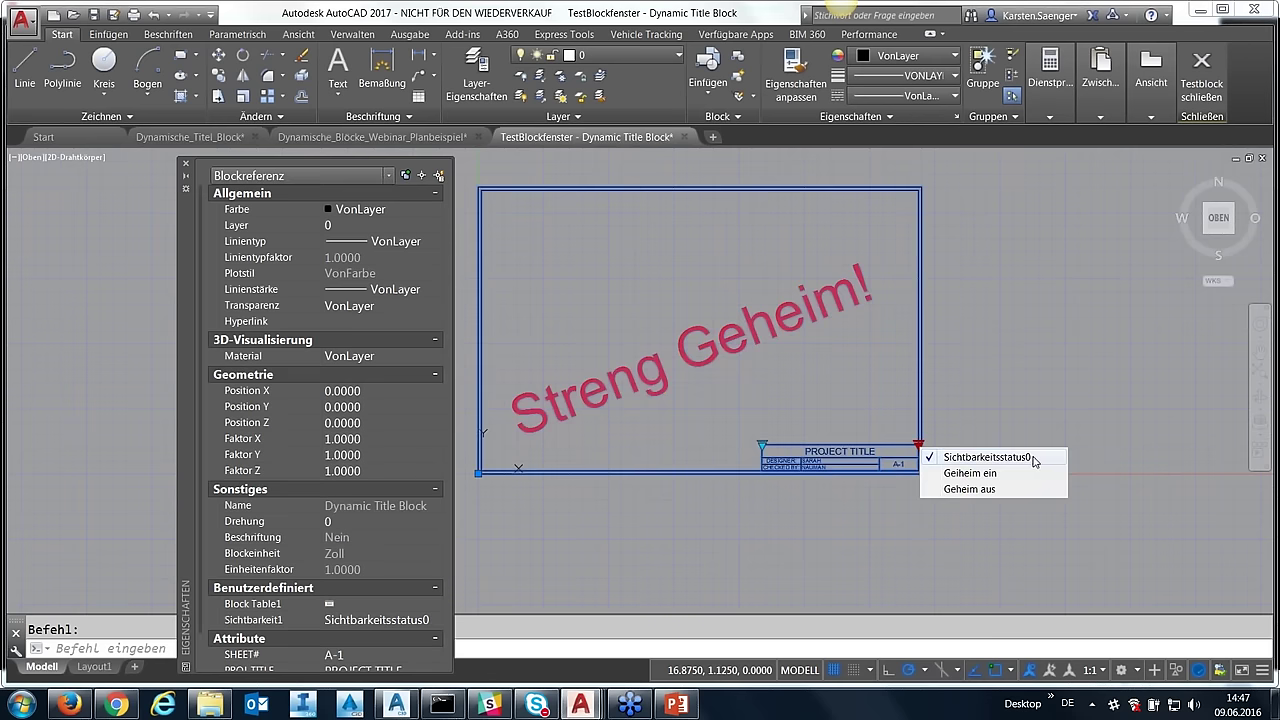
{"action": "left_click", "coordinate": [979, 490]}
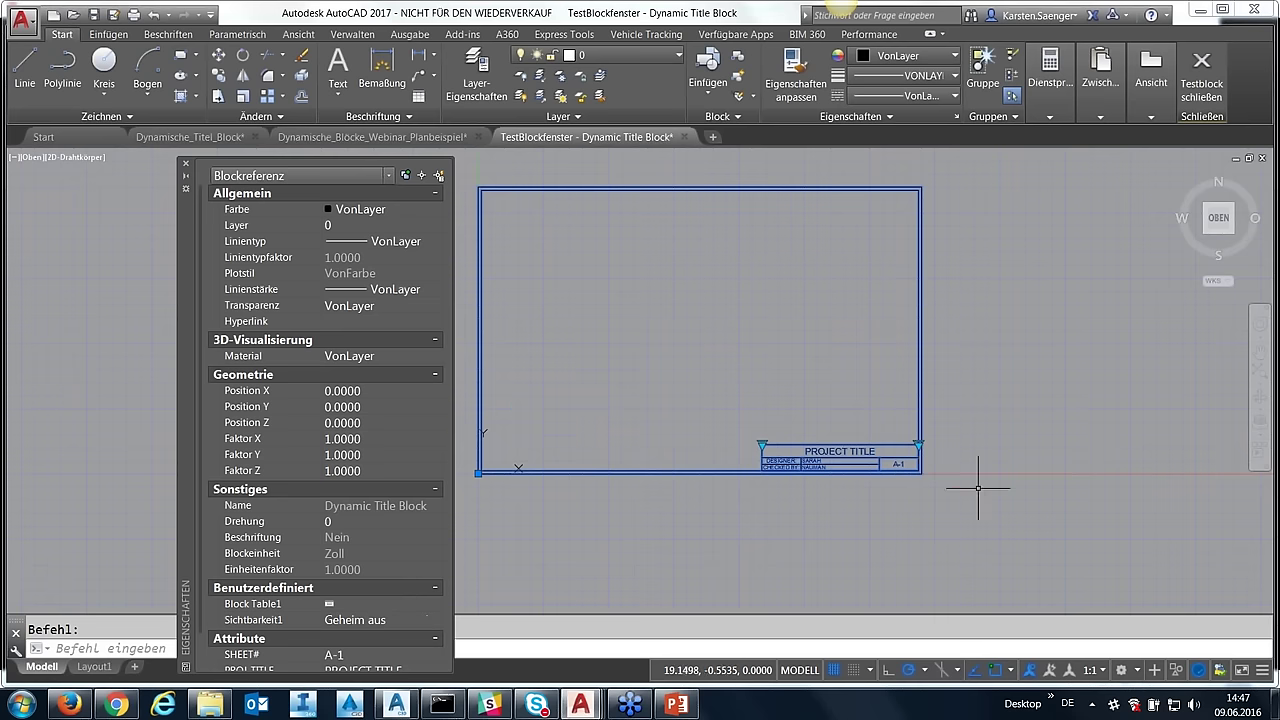
{"action": "left_click", "coordinate": [918, 443]}
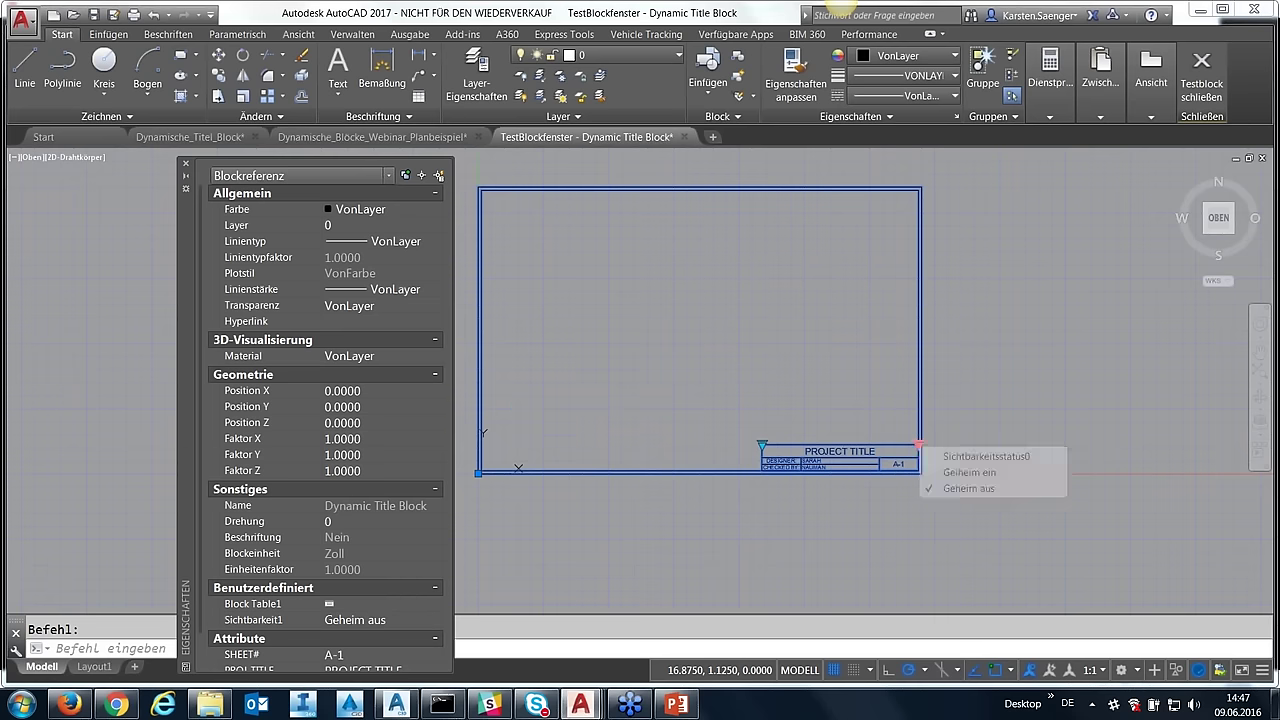
{"action": "left_click", "coordinate": [978, 476]}
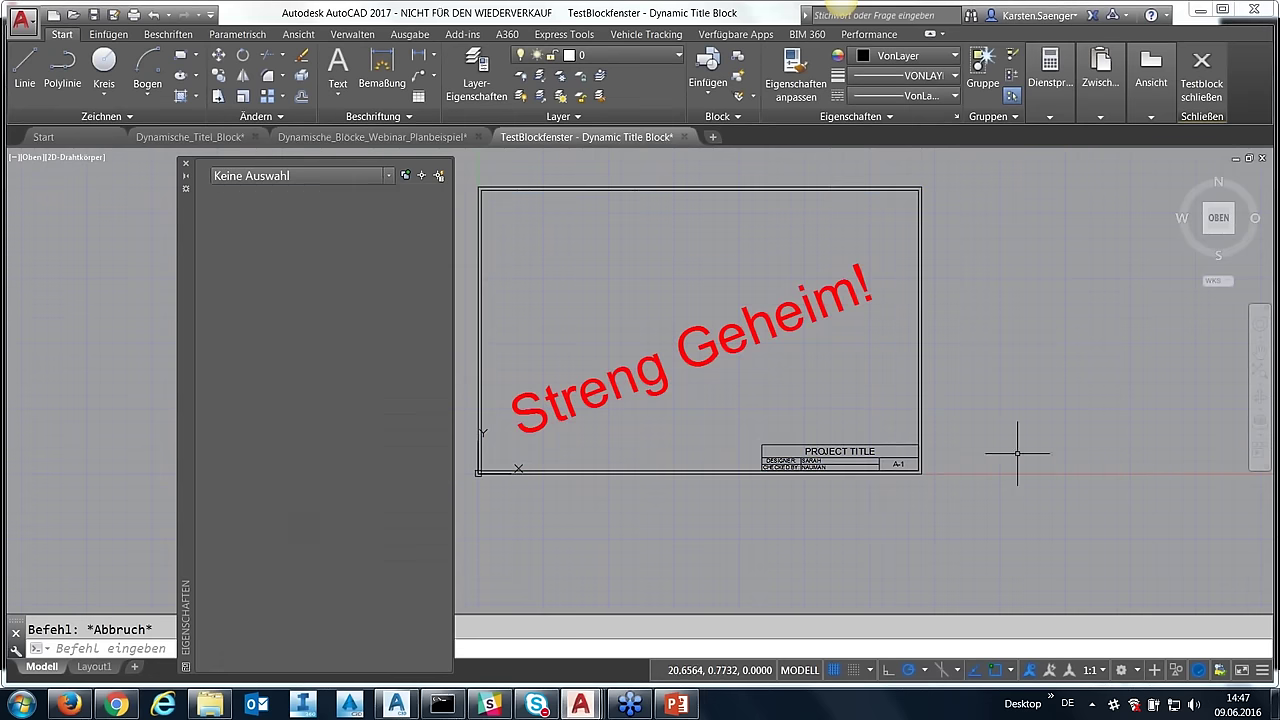
{"action": "key", "text": "Escape"}
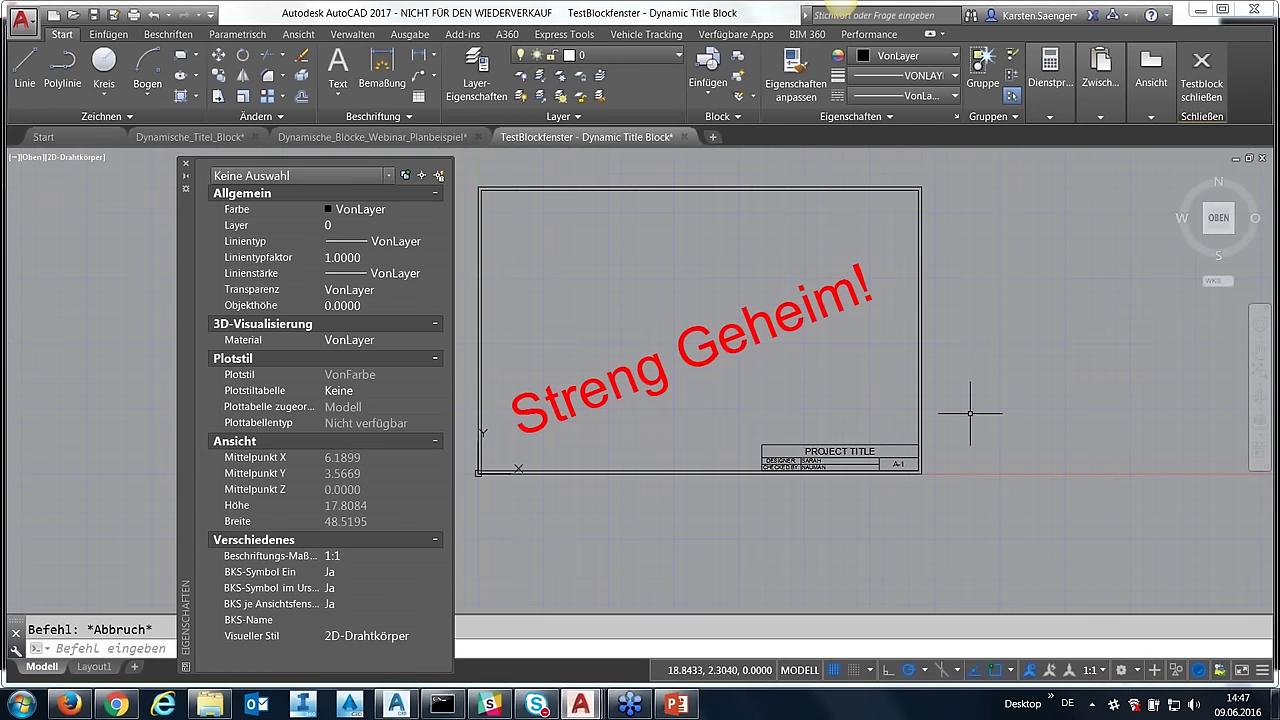
- Toggle Geheim aus and Geheim ein once more, then close the test window
{"action": "left_click", "coordinate": [878, 470]}
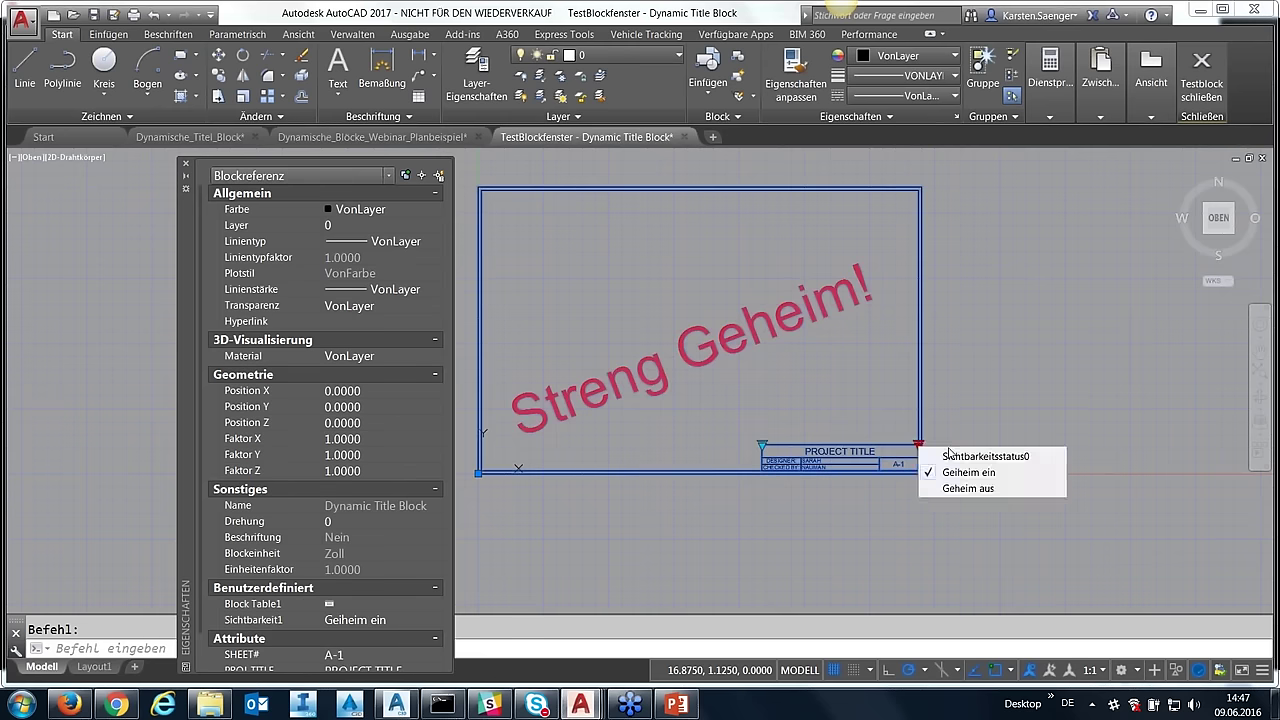
{"action": "left_click", "coordinate": [962, 488]}
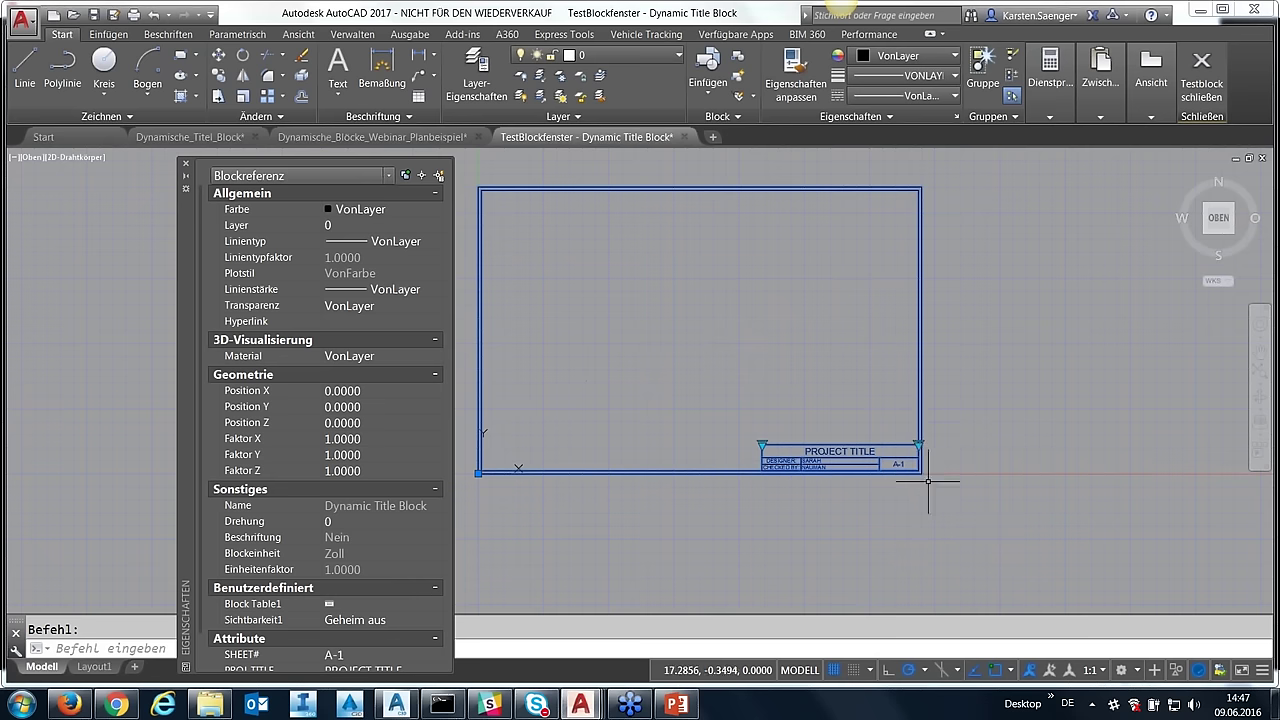
{"action": "left_click", "coordinate": [918, 444]}
{"action": "left_click", "coordinate": [938, 470]}
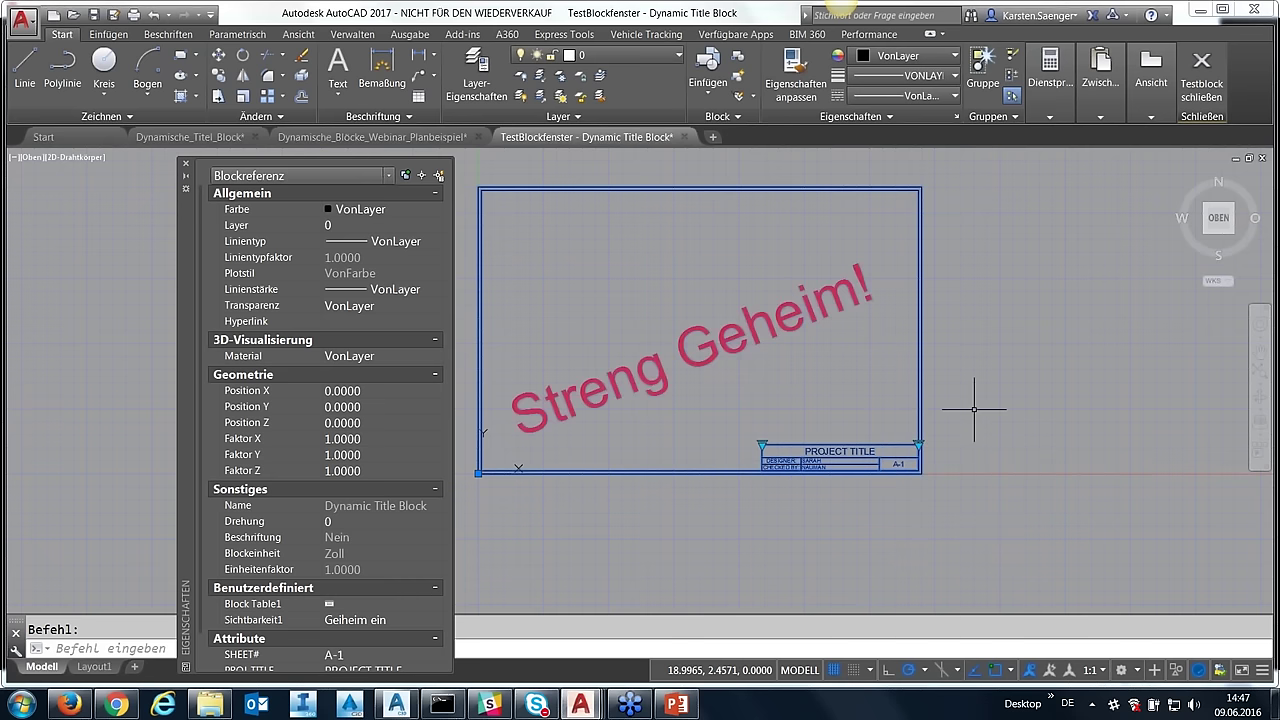
{"action": "key", "text": "Escape"}
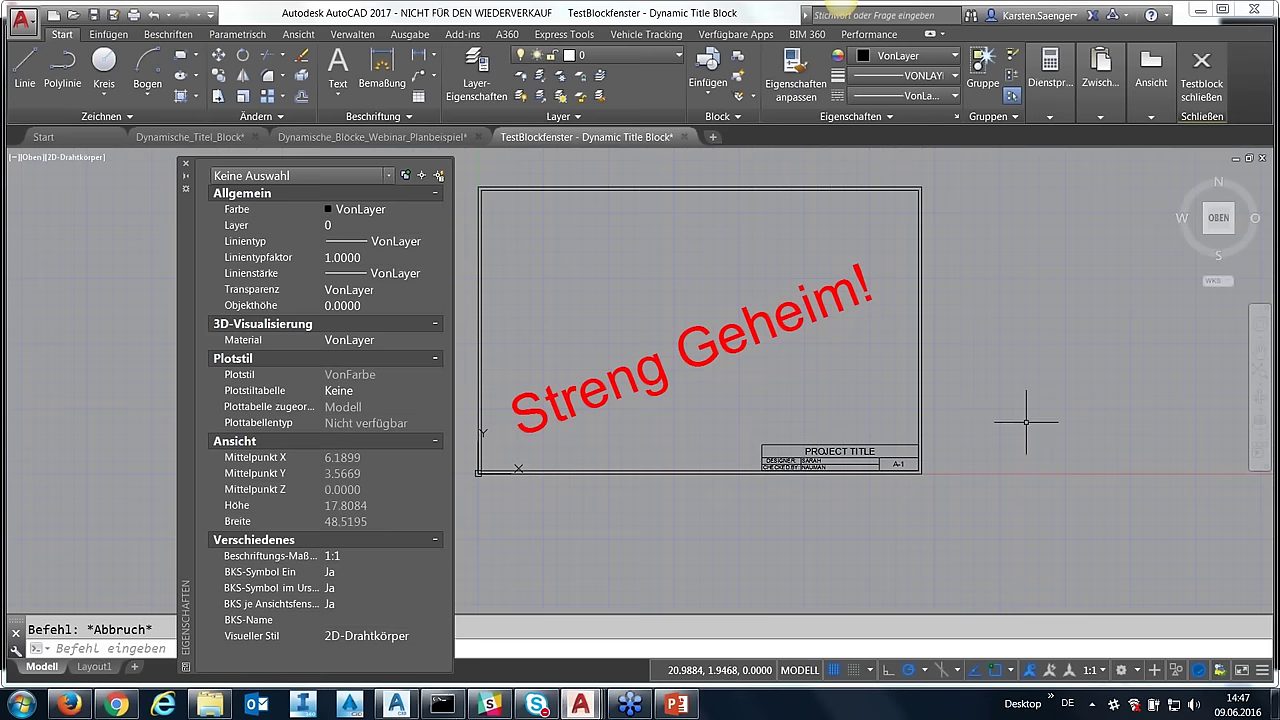
{"action": "middle_click_drag", "start_coordinate": [1025, 423], "coordinate": [1008, 429]}
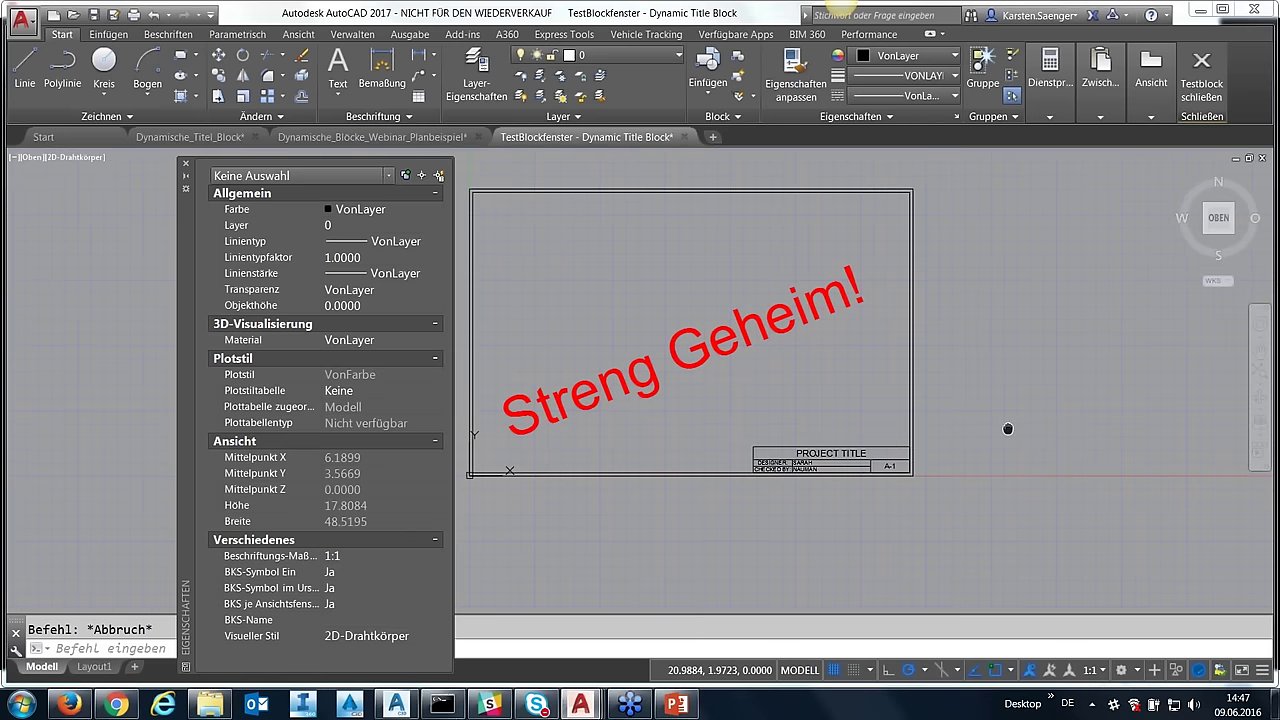
{"action": "scroll", "coordinate": [908, 523], "scroll_direction": "down", "scroll_amount": 1}
{"action": "scroll", "coordinate": [762, 573], "scroll_direction": "down", "scroll_amount": 1}
{"action": "scroll", "coordinate": [762, 573], "scroll_direction": "up", "scroll_amount": 1}
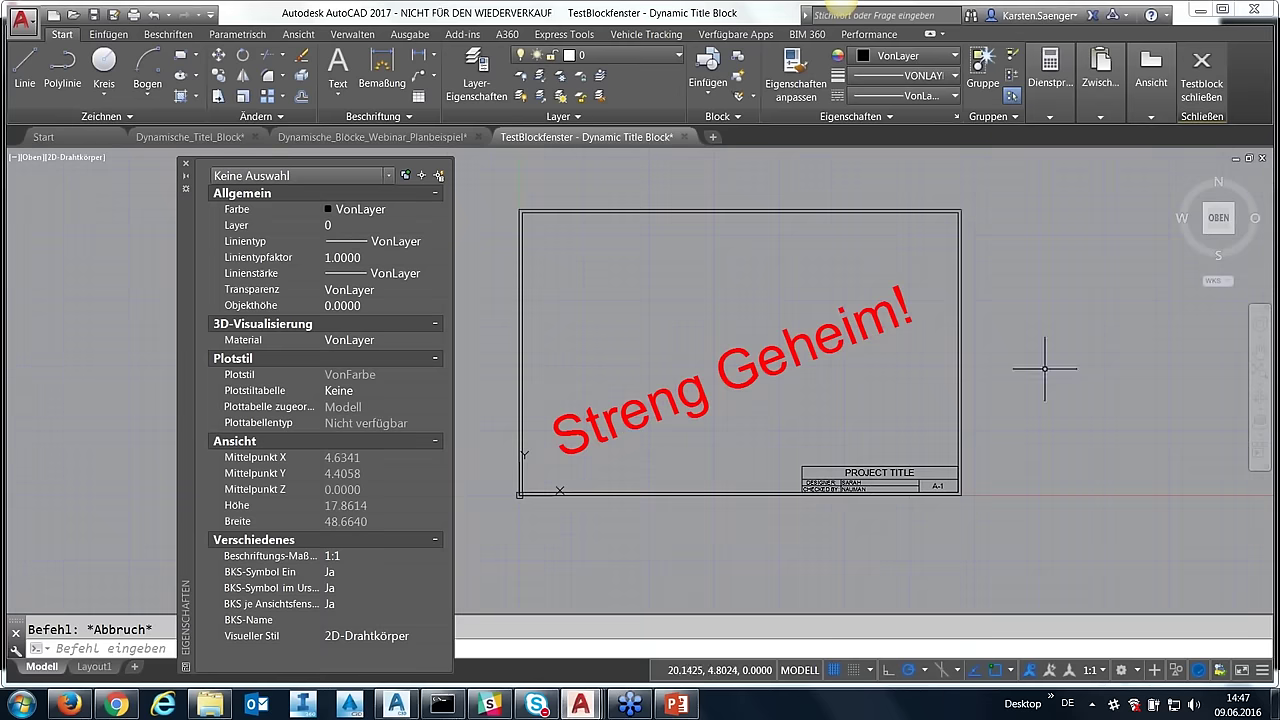
{"action": "left_click", "coordinate": [1200, 87]}
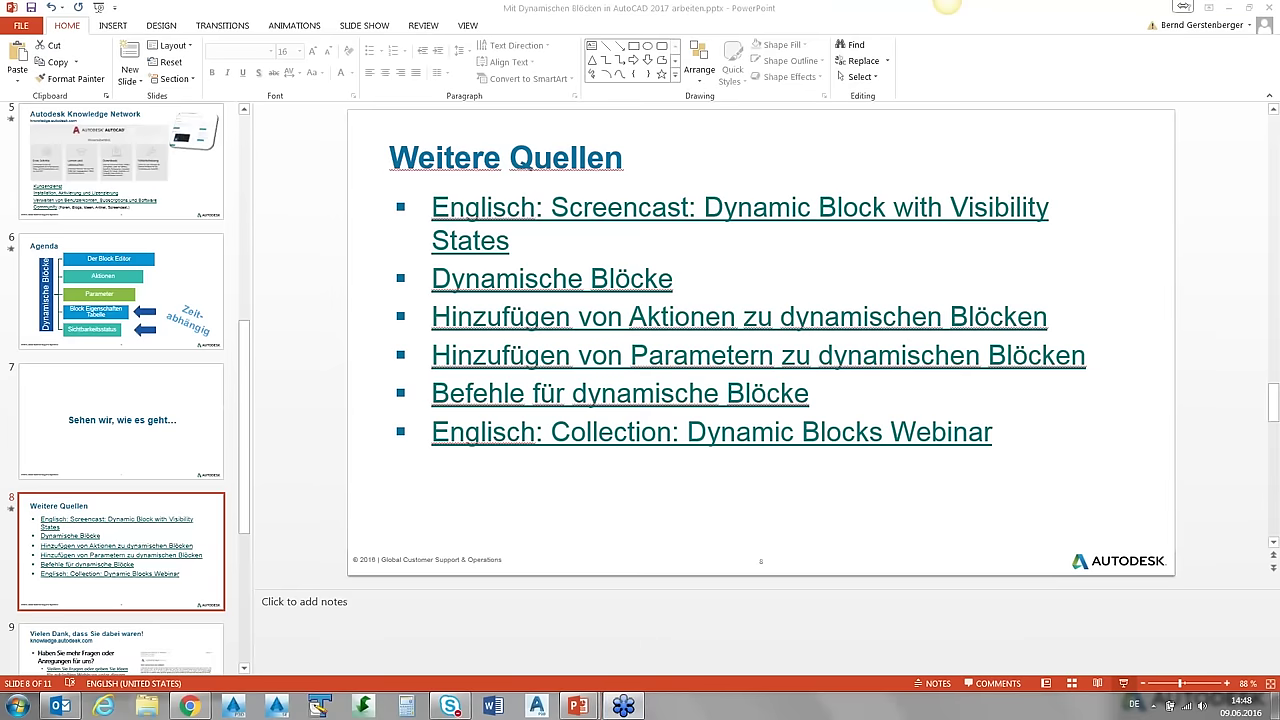
{"action": "mouse_move", "coordinate": [578, 705]}
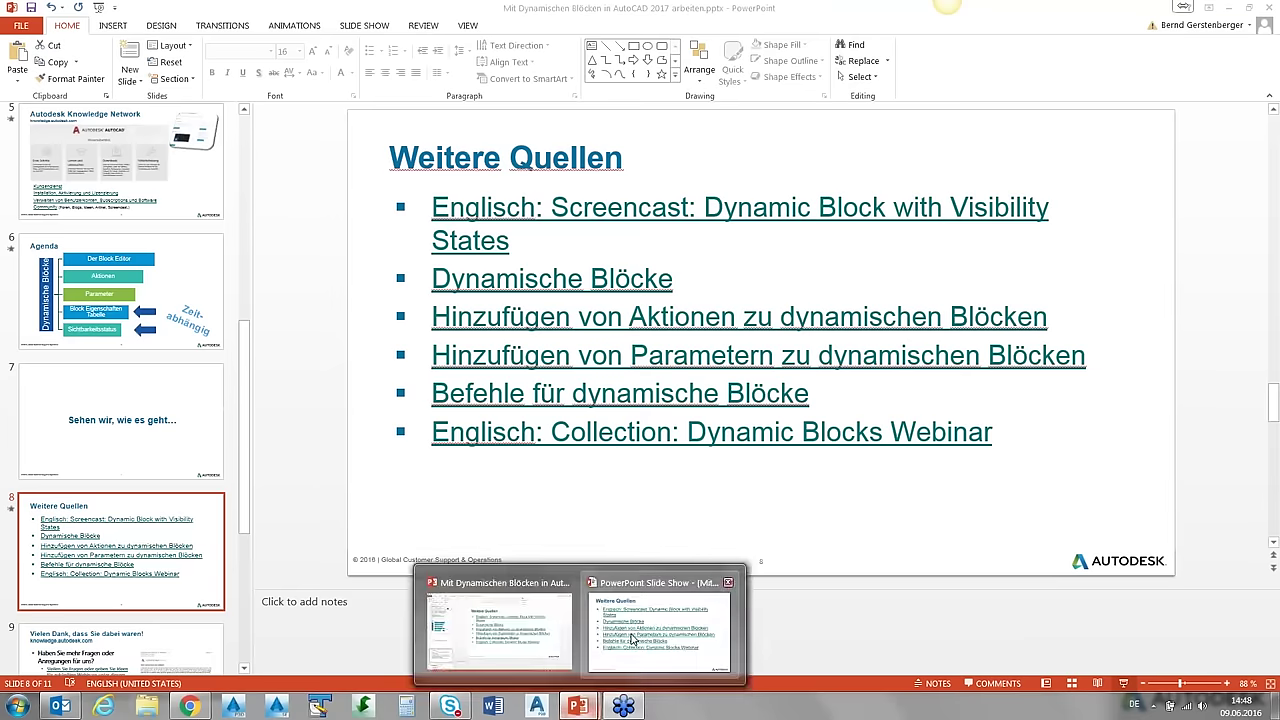
- Bring the PowerPoint slide show of Weitere Quellen back to full screen
{"action": "left_click", "coordinate": [651, 627]}
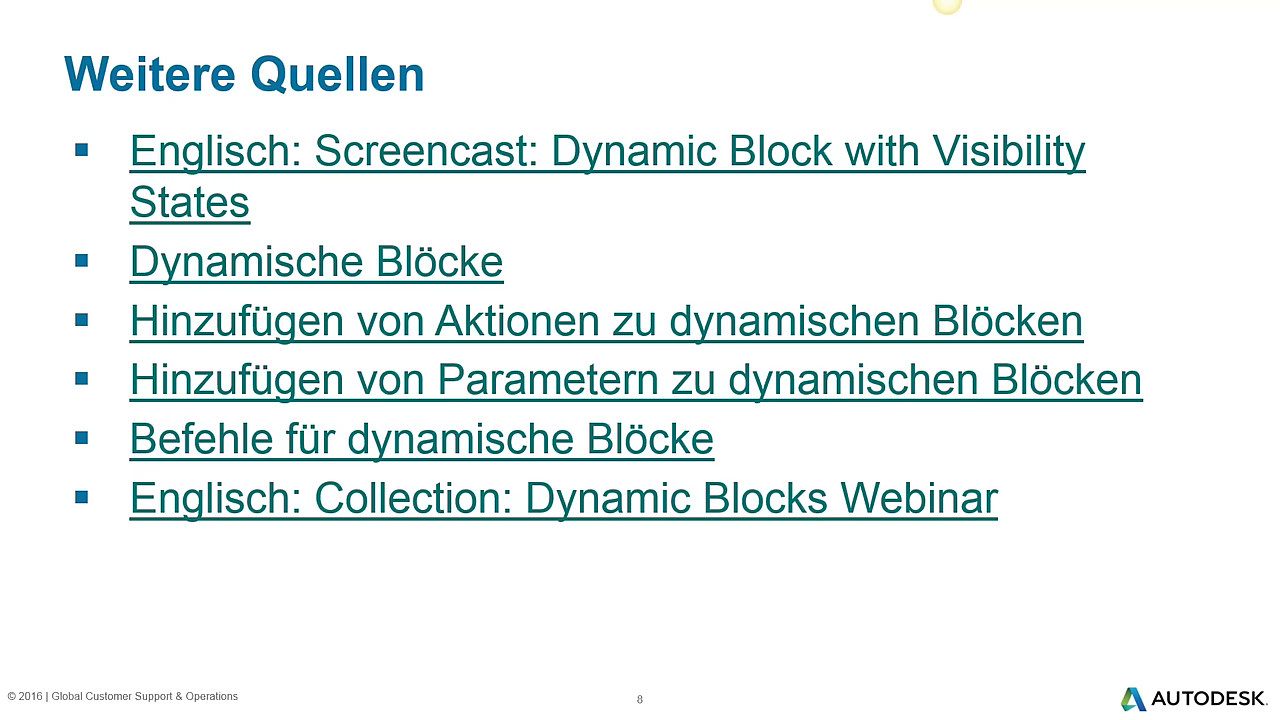
- Advance to the 'Vielen Dank, dass Sie dabei waren!' closing slide
{"action": "key", "text": "Right"}
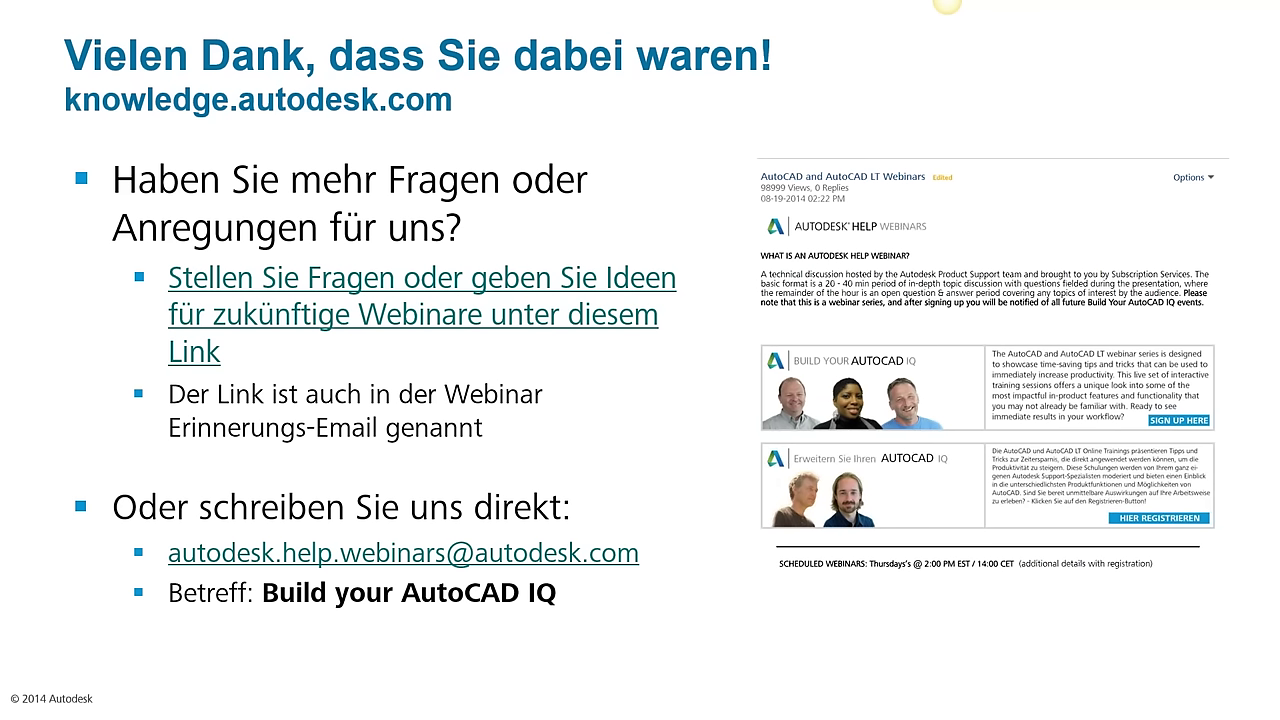
- Advance to slide 10, Q&A, and dismiss the popup over the slide
{"action": "left_click", "coordinate": [386, 480]}
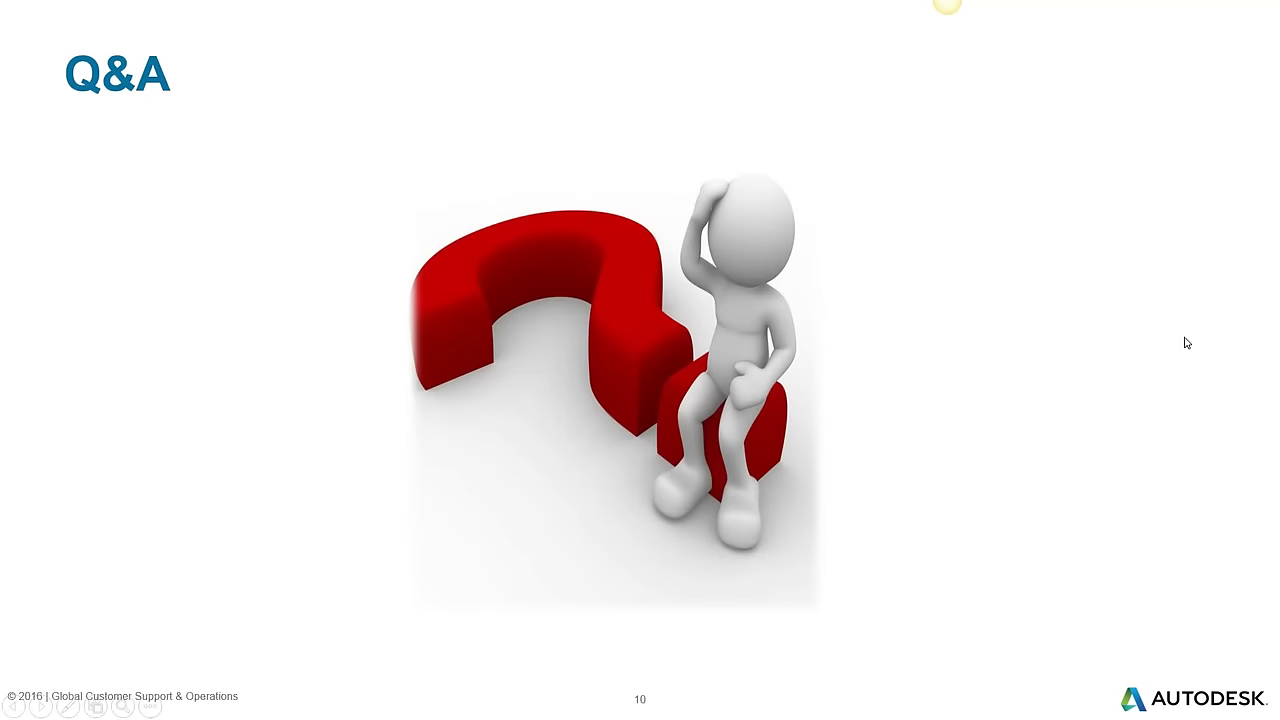
{"action": "left_click", "coordinate": [1031, 352]}
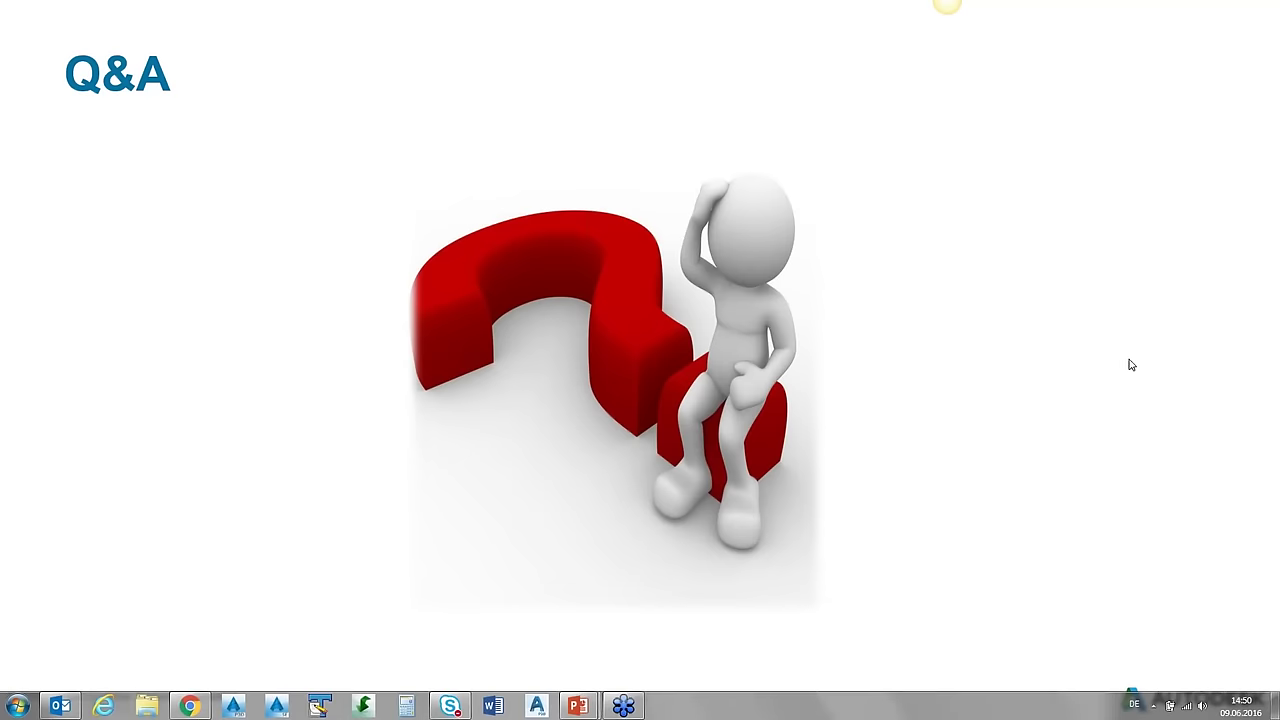